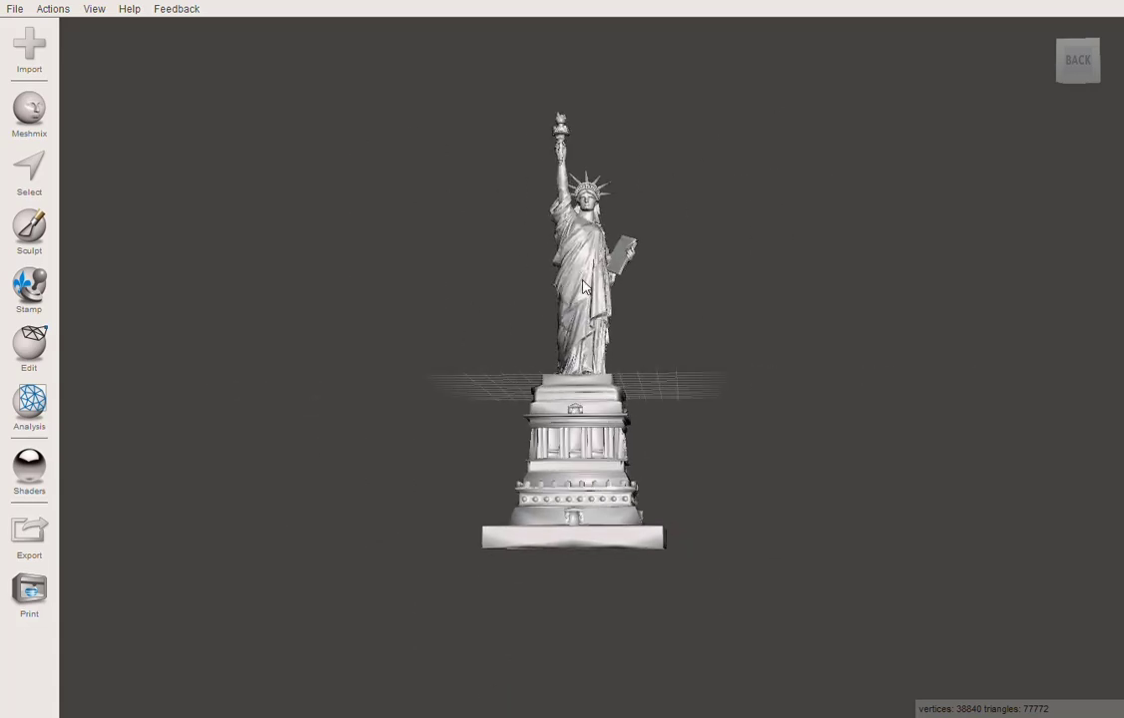
# Examine the statue model from the full figure and pedestal up close to the torch flame.
pyautogui.scroll(3, 575, 349)
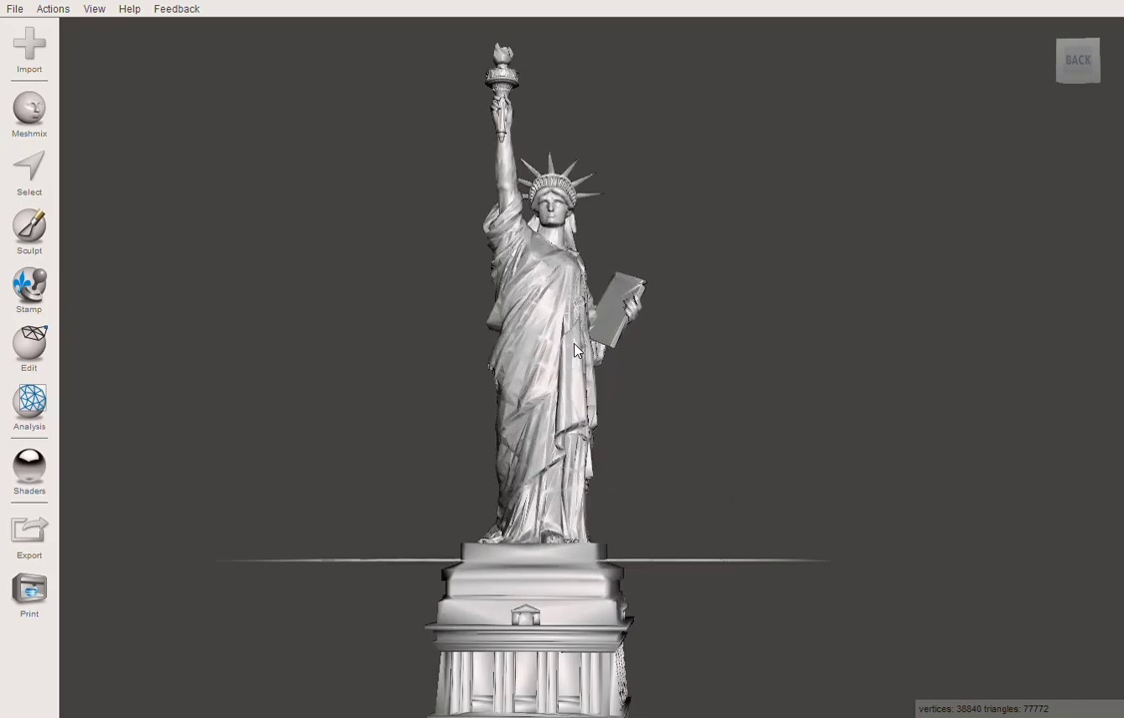
pyautogui.scroll(5, 575, 349)
pyautogui.moveTo(448, 264); pyautogui.dragTo(652, 717, button='middle')
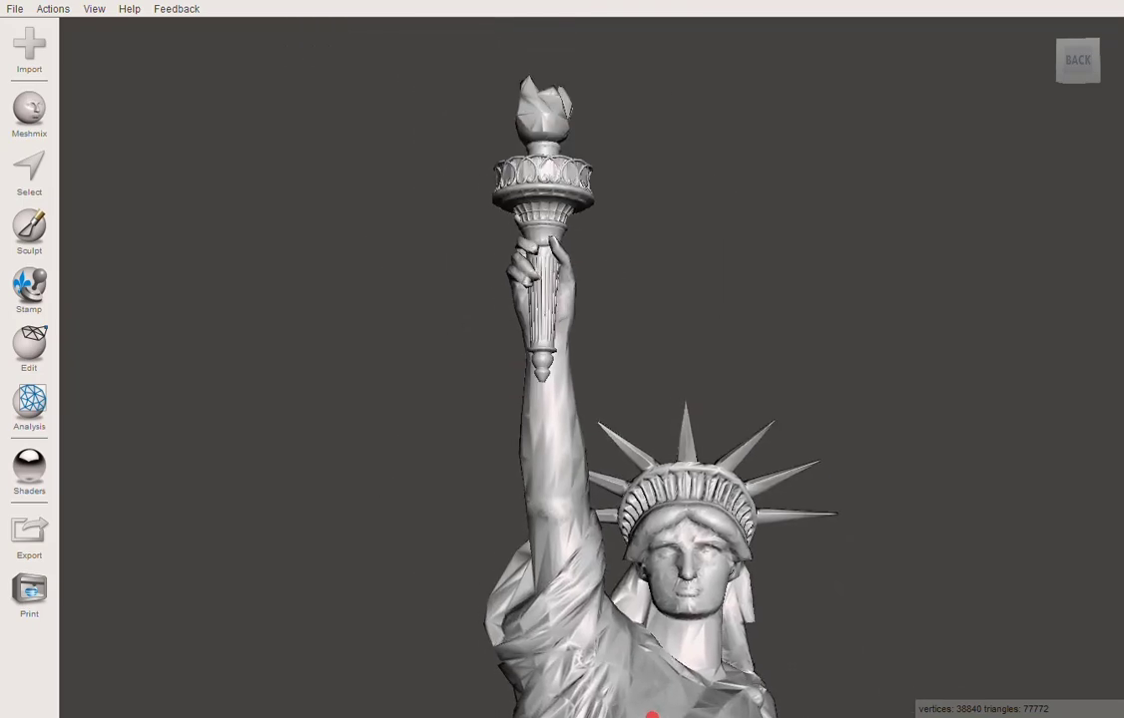
pyautogui.moveTo(524, 276); pyautogui.dragTo(566, 486, button='middle')
pyautogui.moveTo(781, 389); pyautogui.dragTo(583, 152, button='right')
pyautogui.moveTo(724, 366); pyautogui.dragTo(685, 268, button='right')
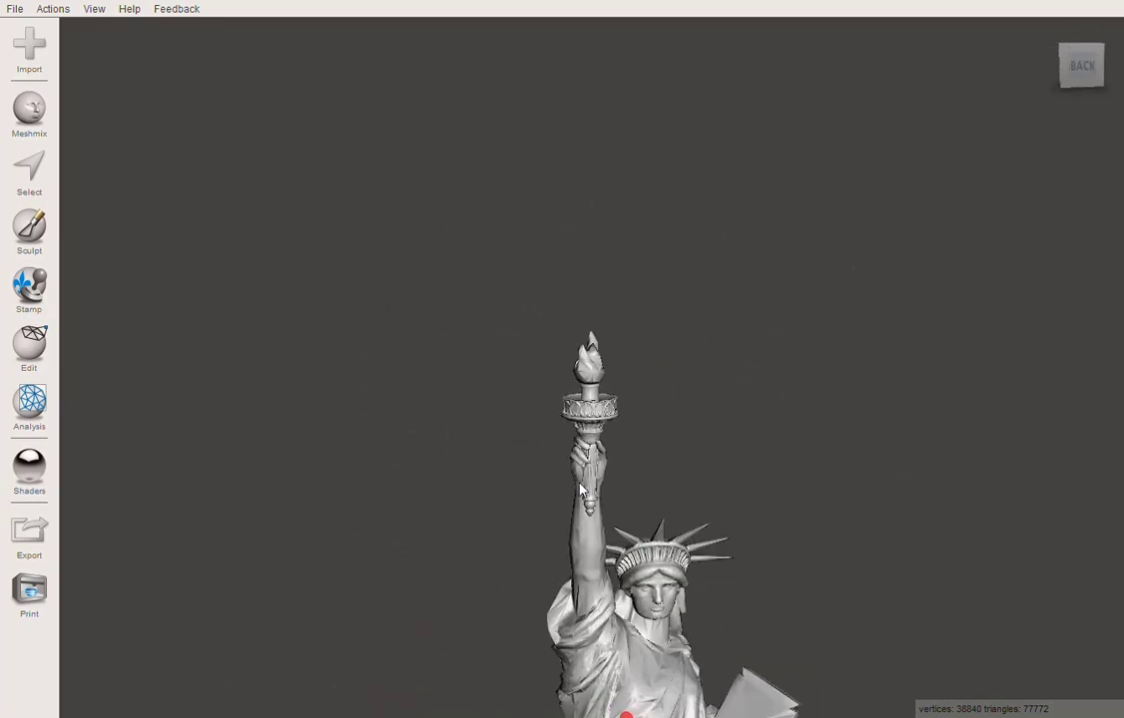
pyautogui.scroll(5, 587, 451)
pyautogui.scroll(2, 586, 451)
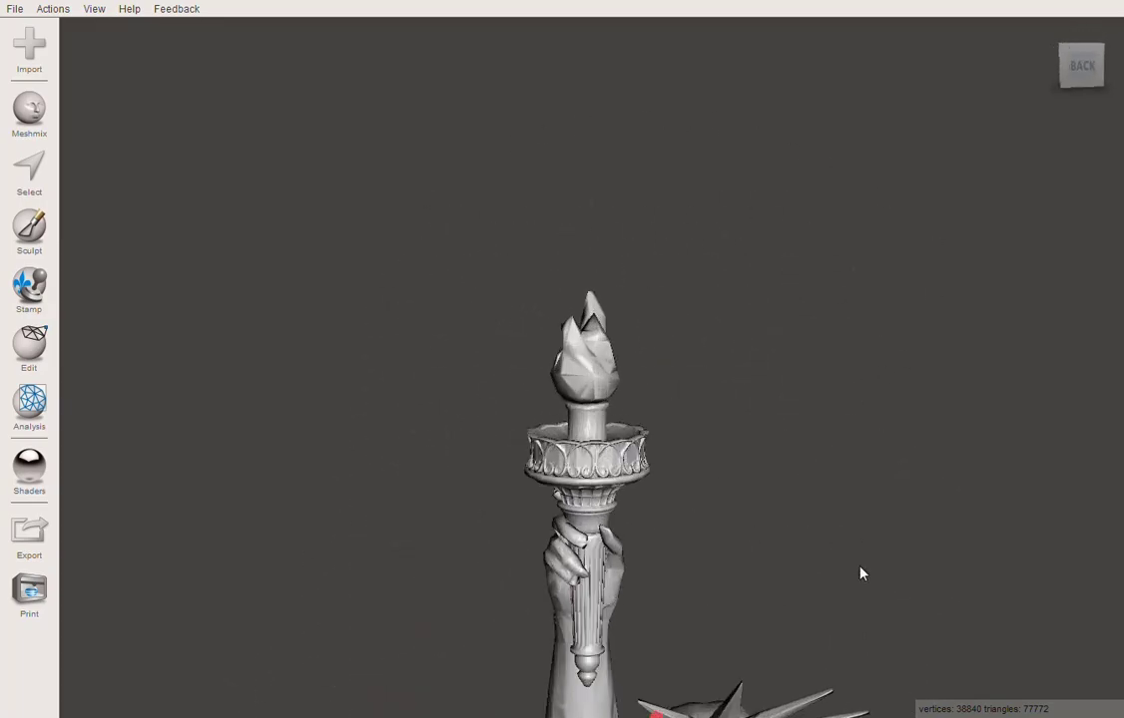
pyautogui.scroll(-6, 856, 554)
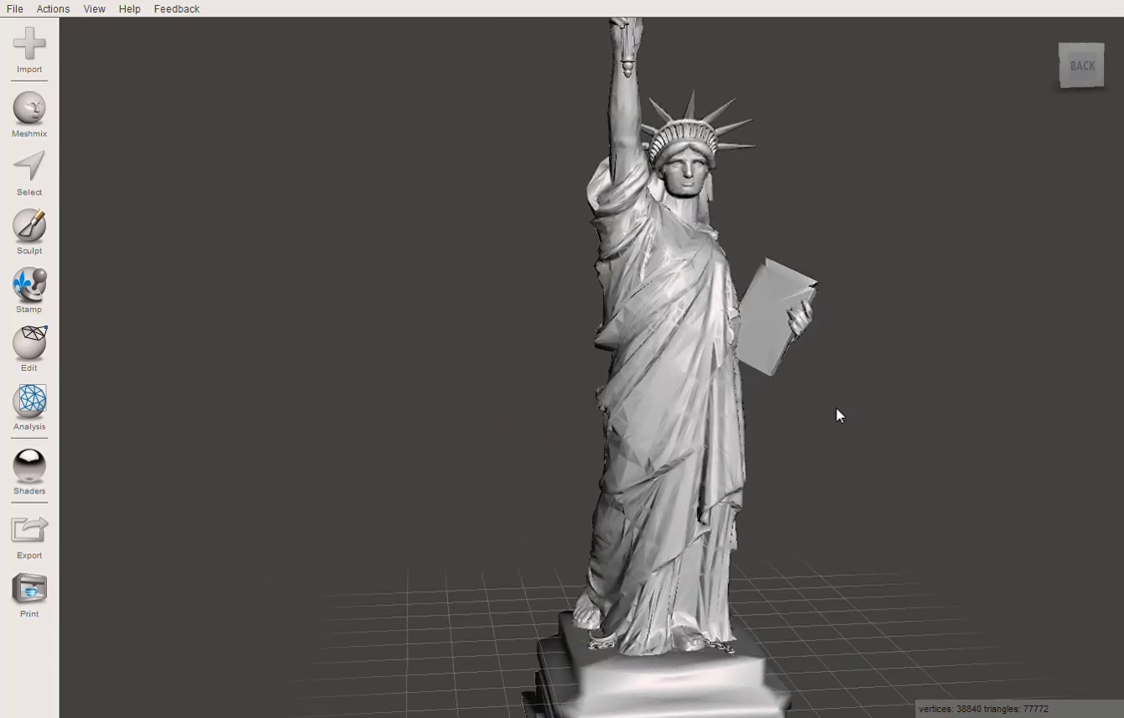
pyautogui.scroll(-5, 834, 412)
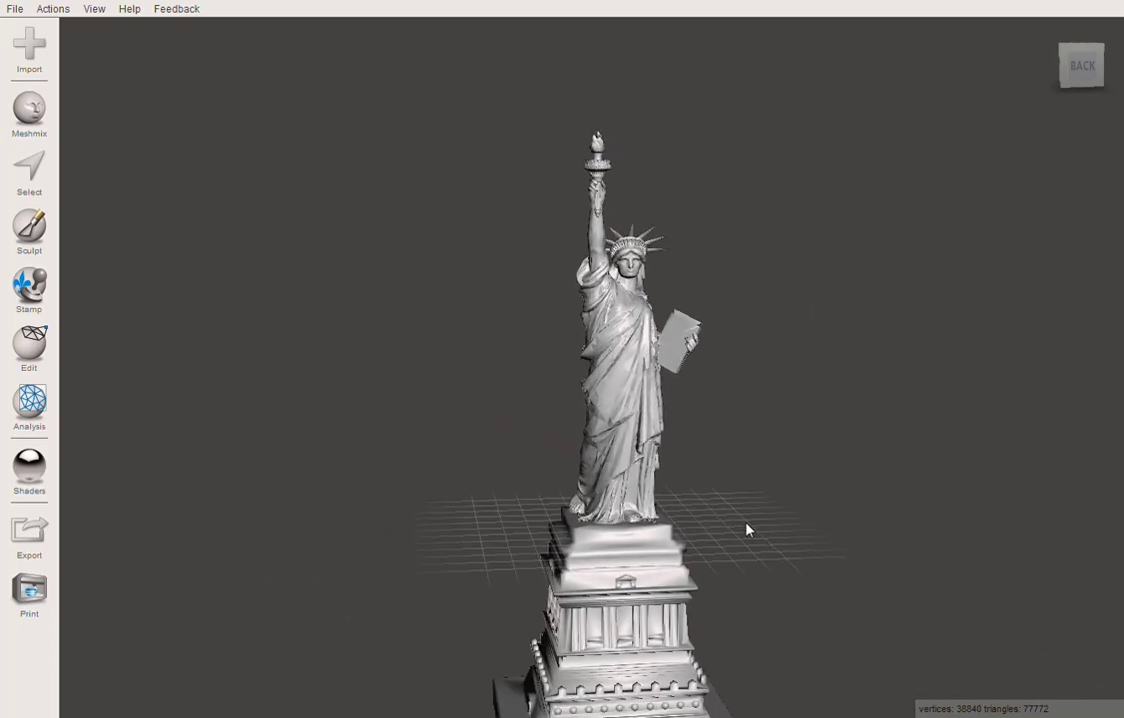
# Try to auto-repair all mesh defects of the statue with the Inspector in Flat Fill mode.
pyautogui.click(33, 401)
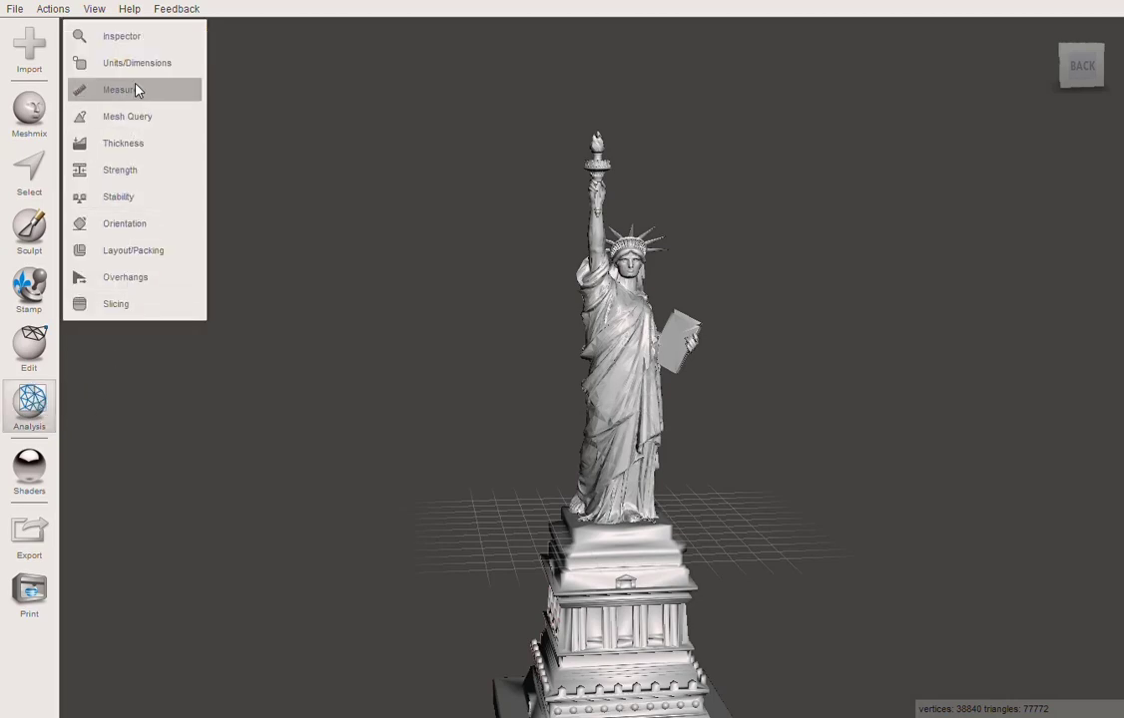
pyautogui.click(110, 38)
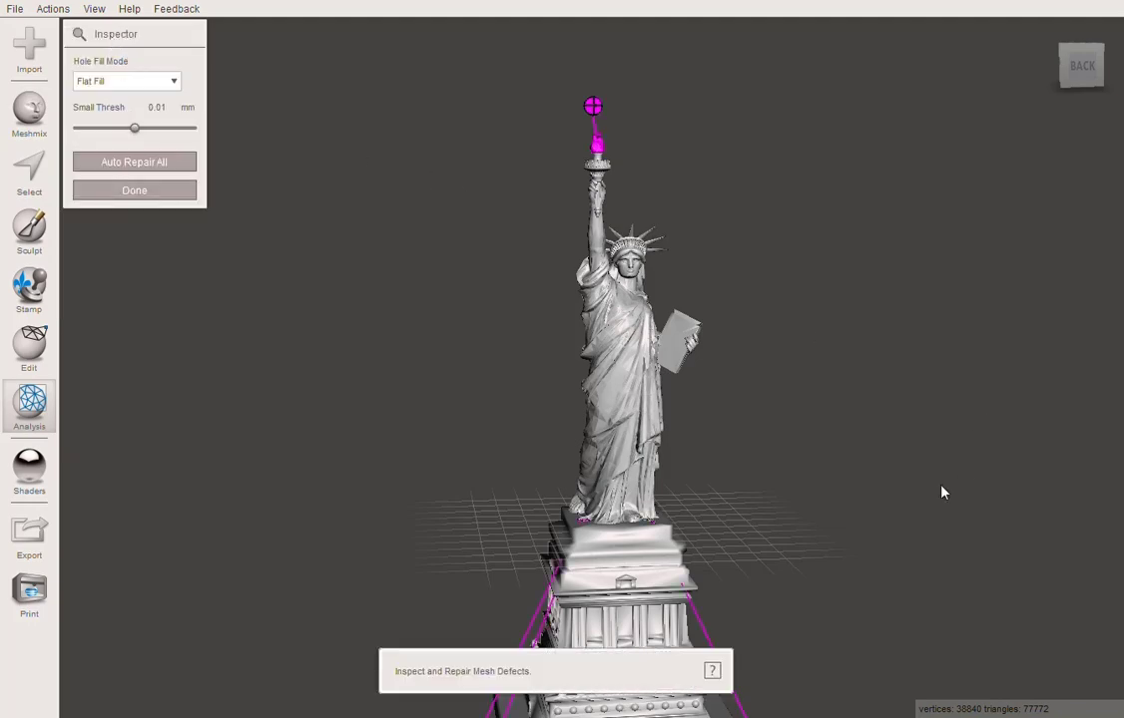
pyautogui.moveTo(928, 434); pyautogui.dragTo(761, 647, button='right')
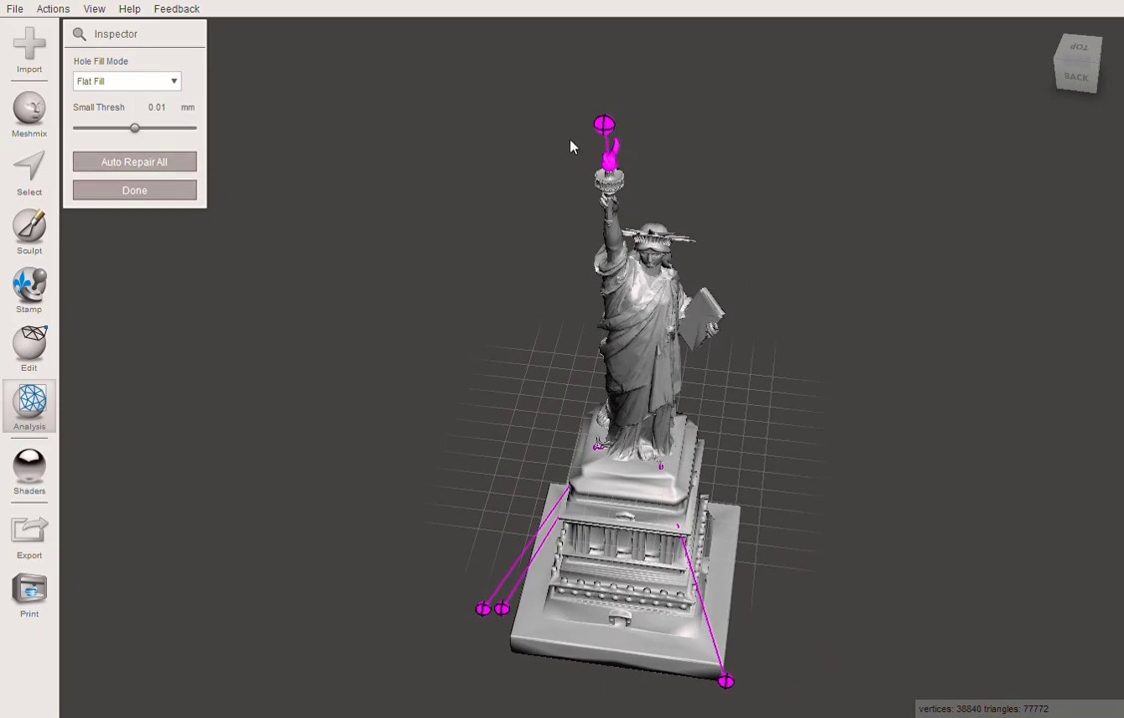
pyautogui.click(136, 165)
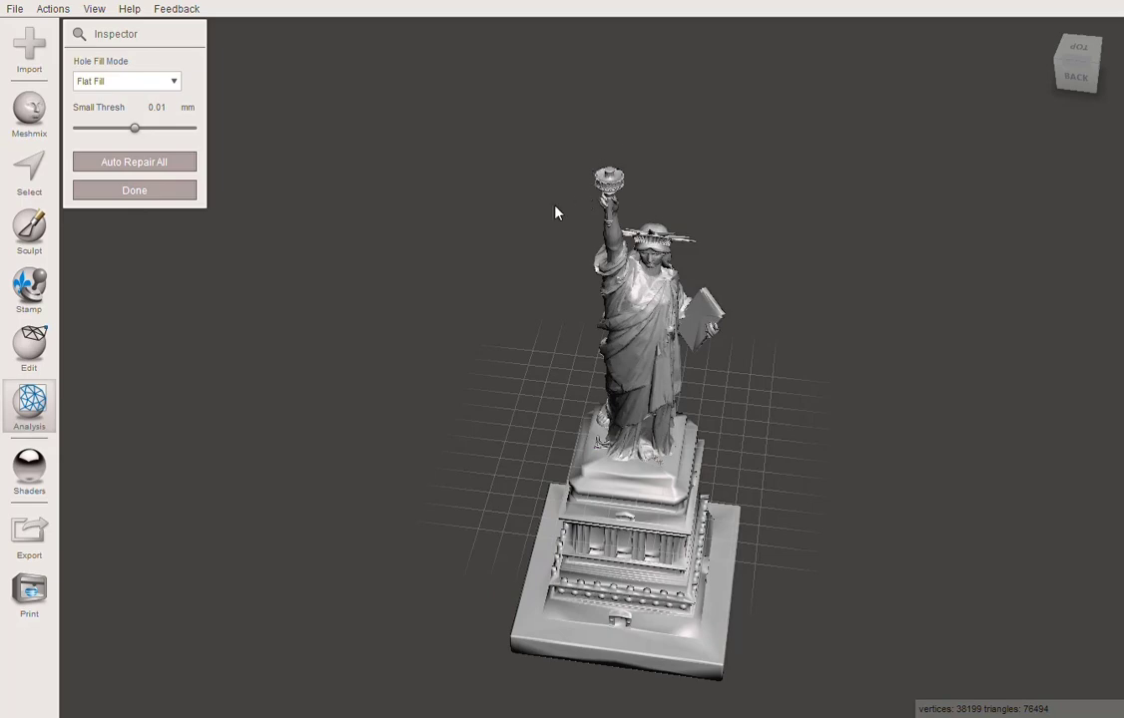
pyautogui.press('Escape')
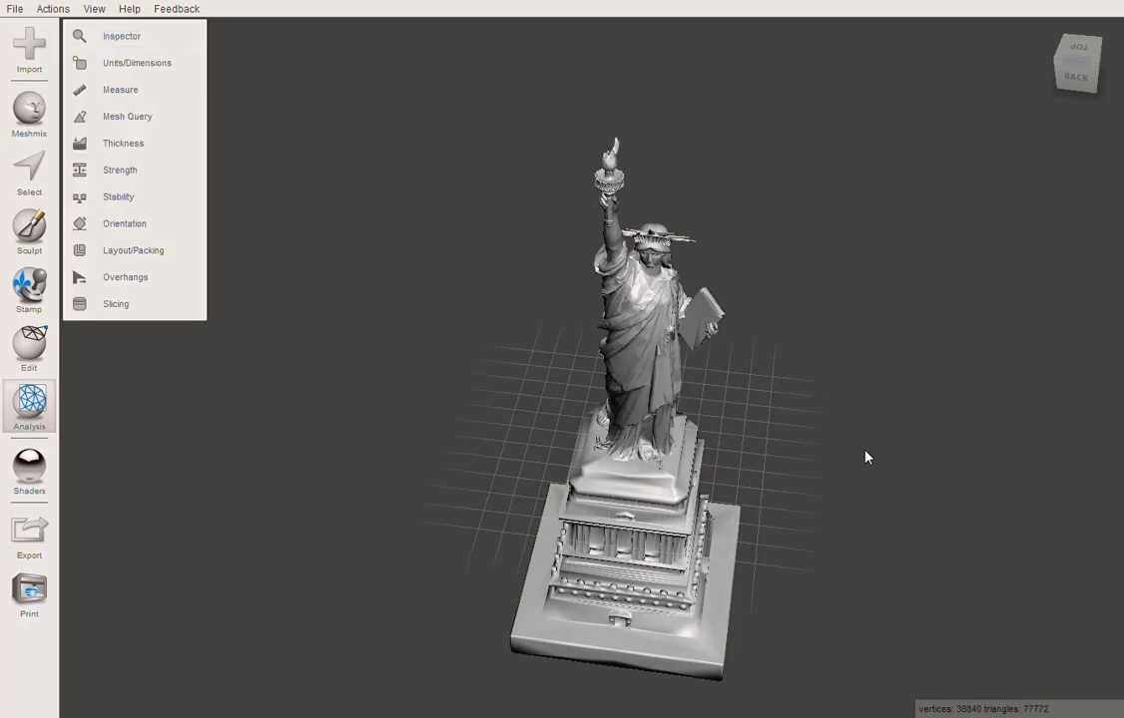
# Separate the statue mesh into its individual shells.
pyautogui.moveTo(866, 455); pyautogui.dragTo(768, 289, button='right')
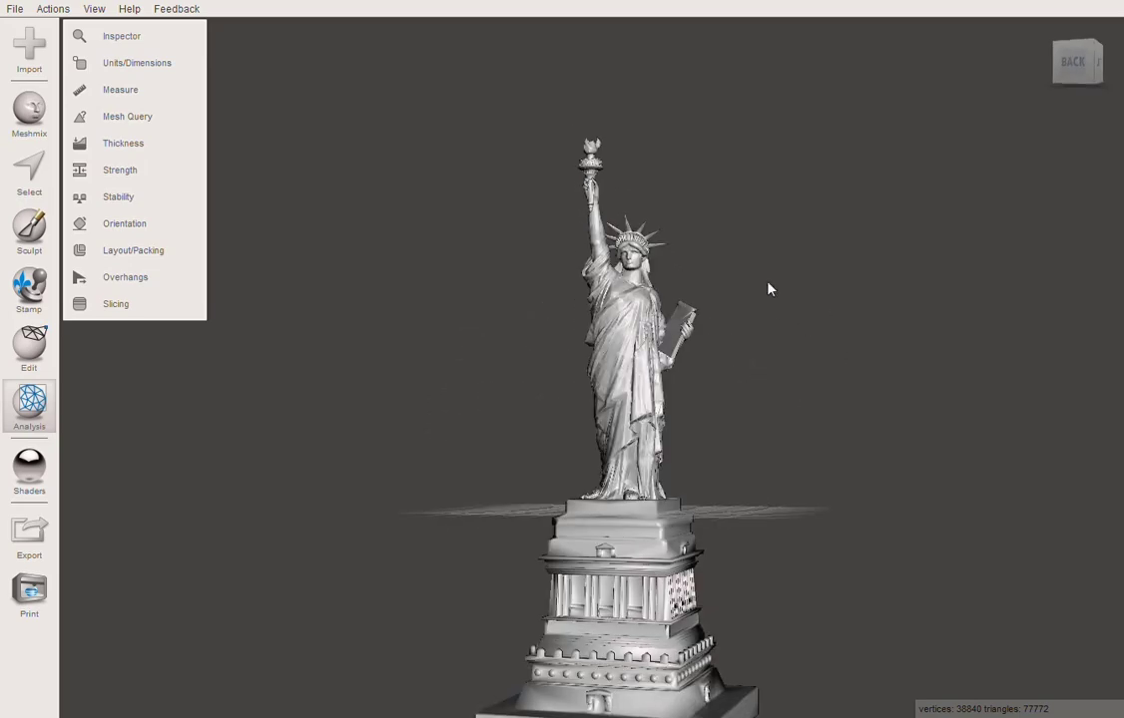
pyautogui.moveTo(695, 183); pyautogui.dragTo(675, 138, button='right')
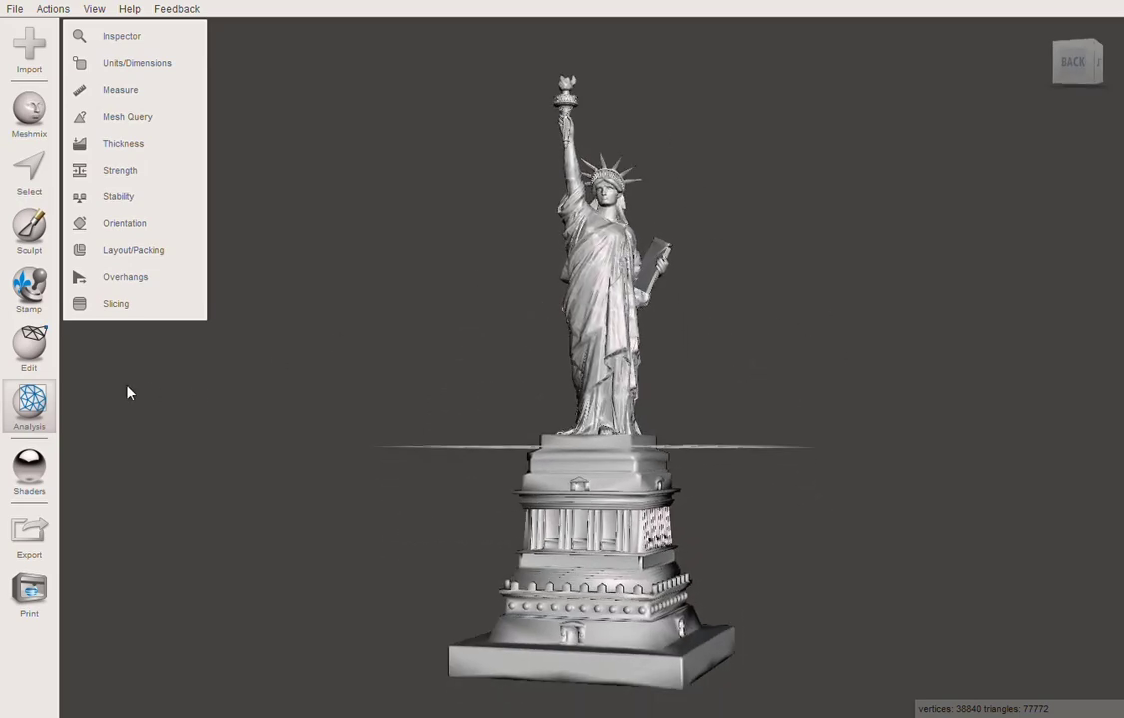
pyautogui.click(24, 349)
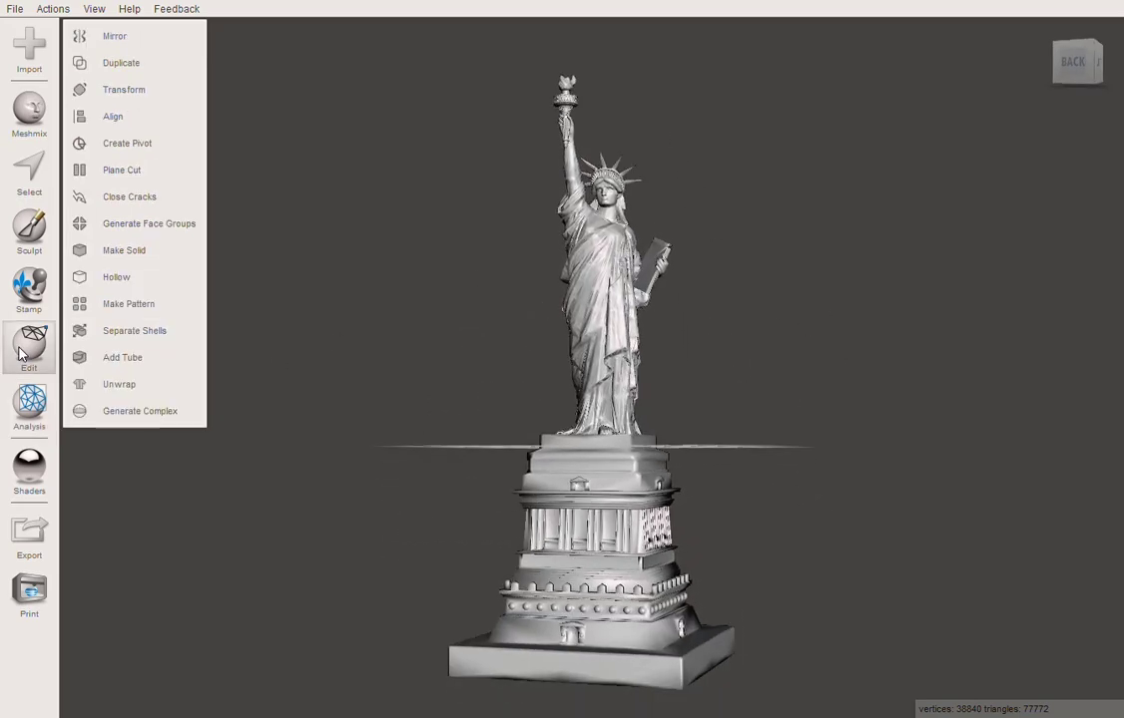
pyautogui.click(116, 333)
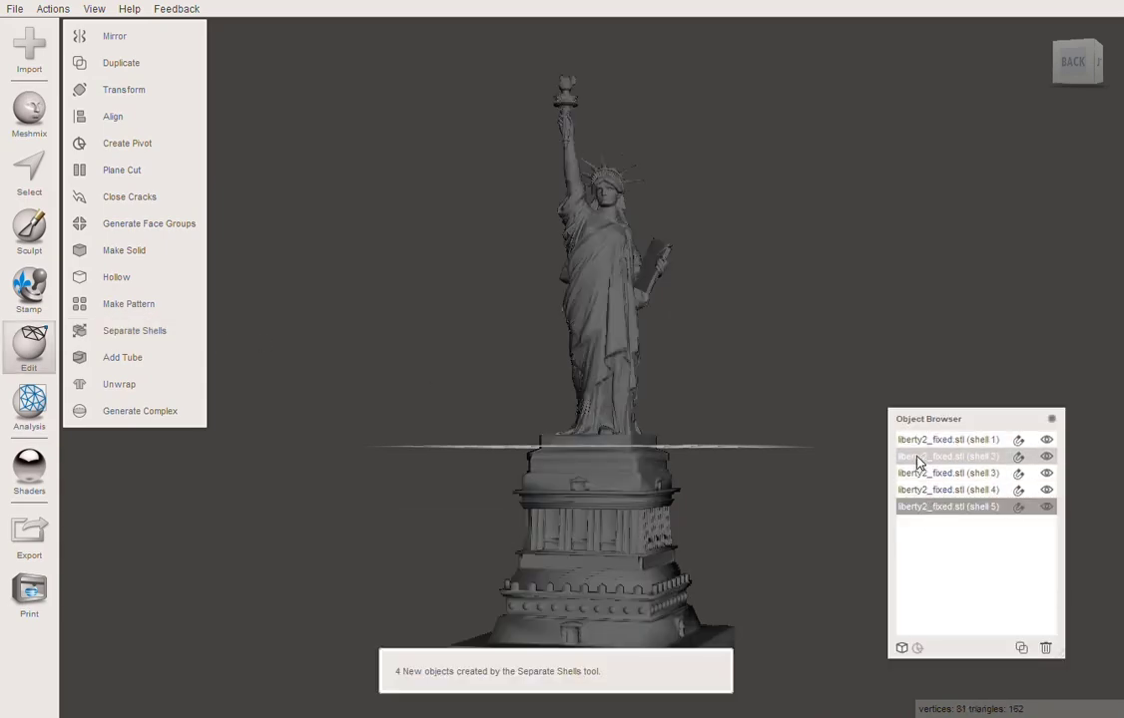
# Hide shell 1, the statue body, and examine the remaining separate shells at the torch flame and the chain links.
pyautogui.click(1046, 440)
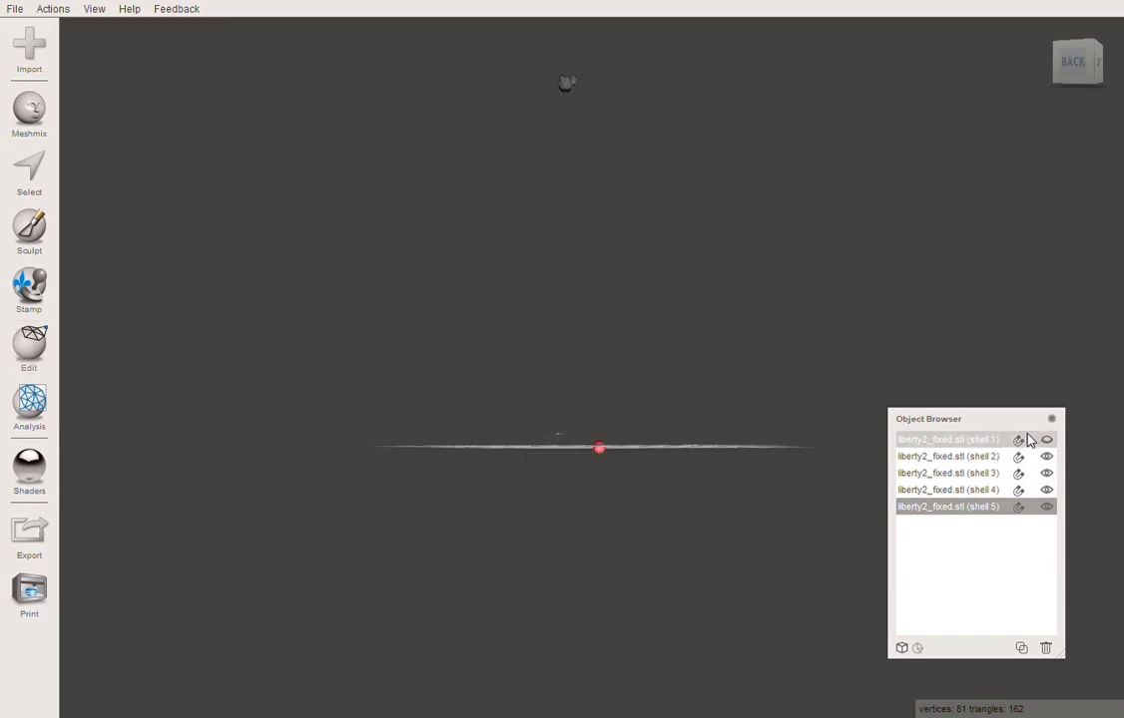
pyautogui.moveTo(672, 139); pyautogui.dragTo(578, 328, button='middle')
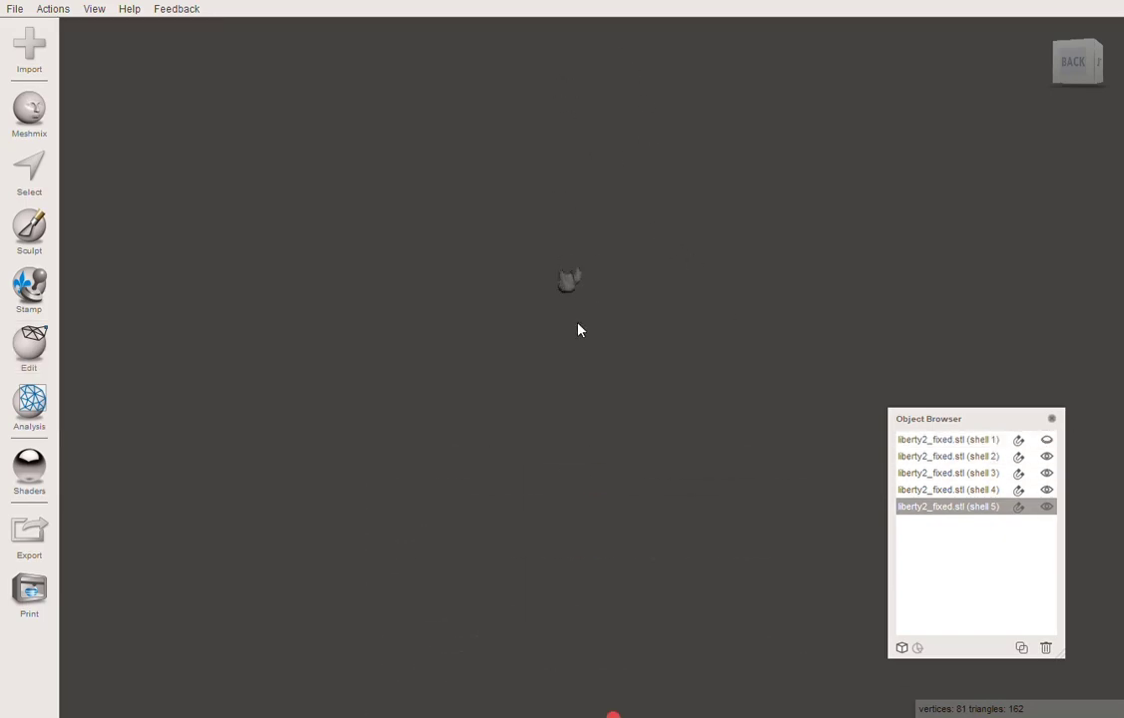
pyautogui.scroll(4, 579, 329)
pyautogui.moveTo(500, 205); pyautogui.dragTo(504, 237, button='middle')
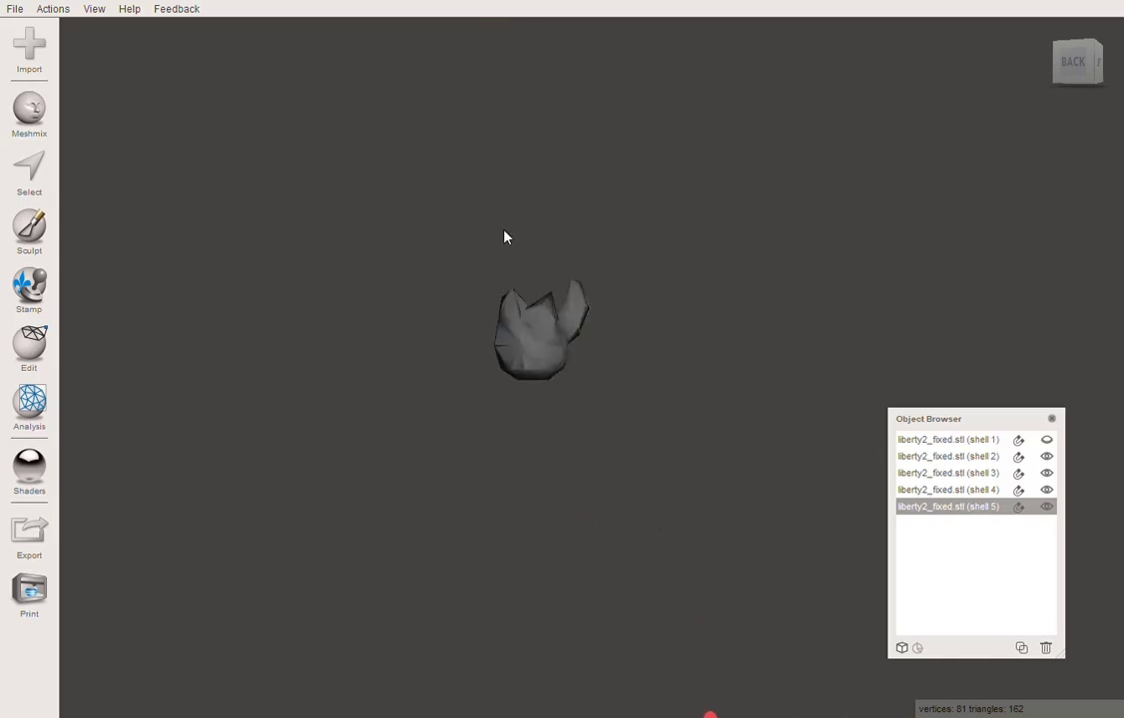
pyautogui.scroll(-8, 521, 293)
pyautogui.moveTo(687, 610); pyautogui.dragTo(659, 554, button='middle')
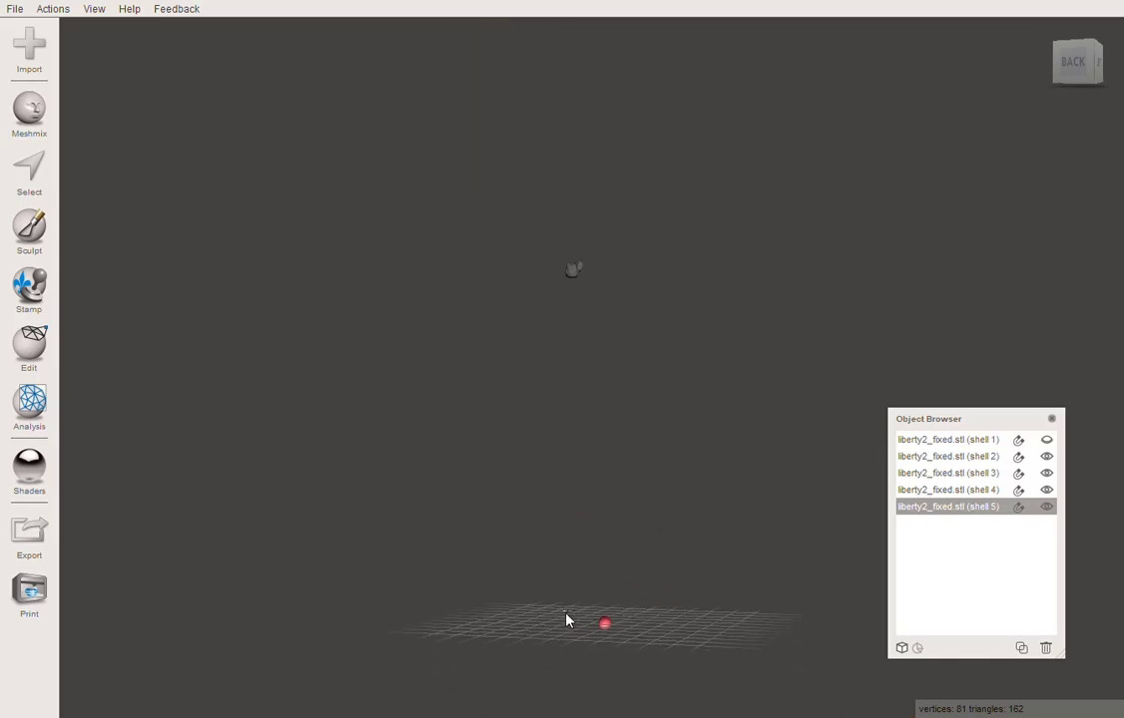
pyautogui.moveTo(565, 621); pyautogui.dragTo(557, 645, button='right')
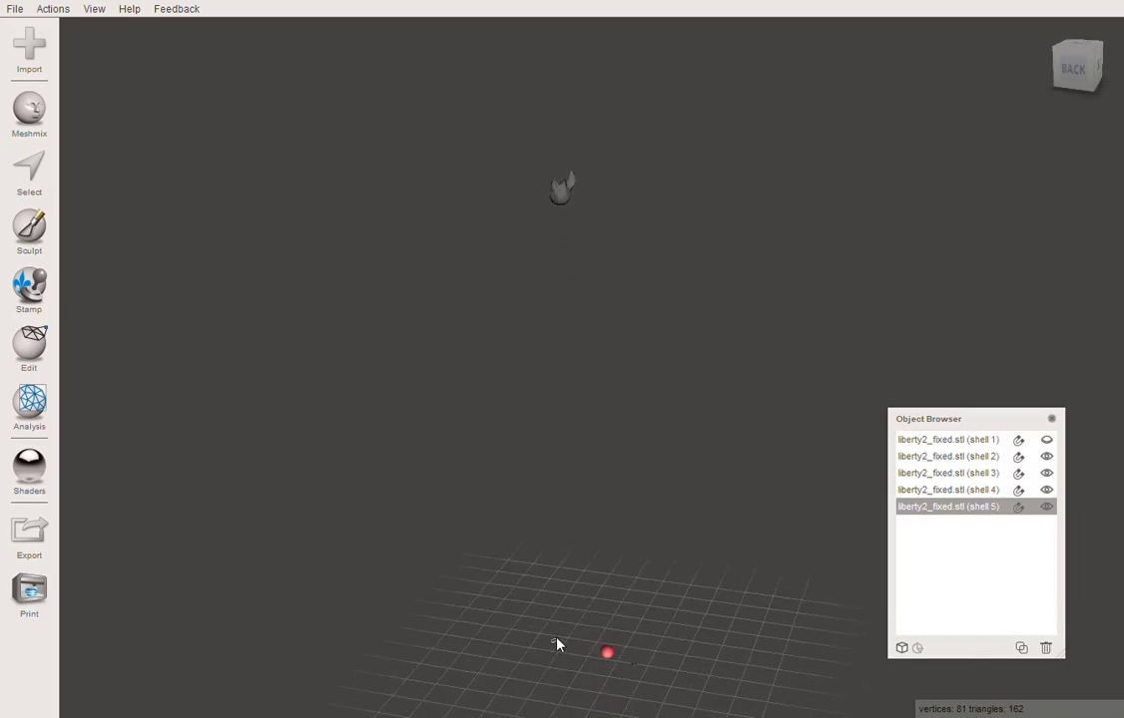
pyautogui.press('f')
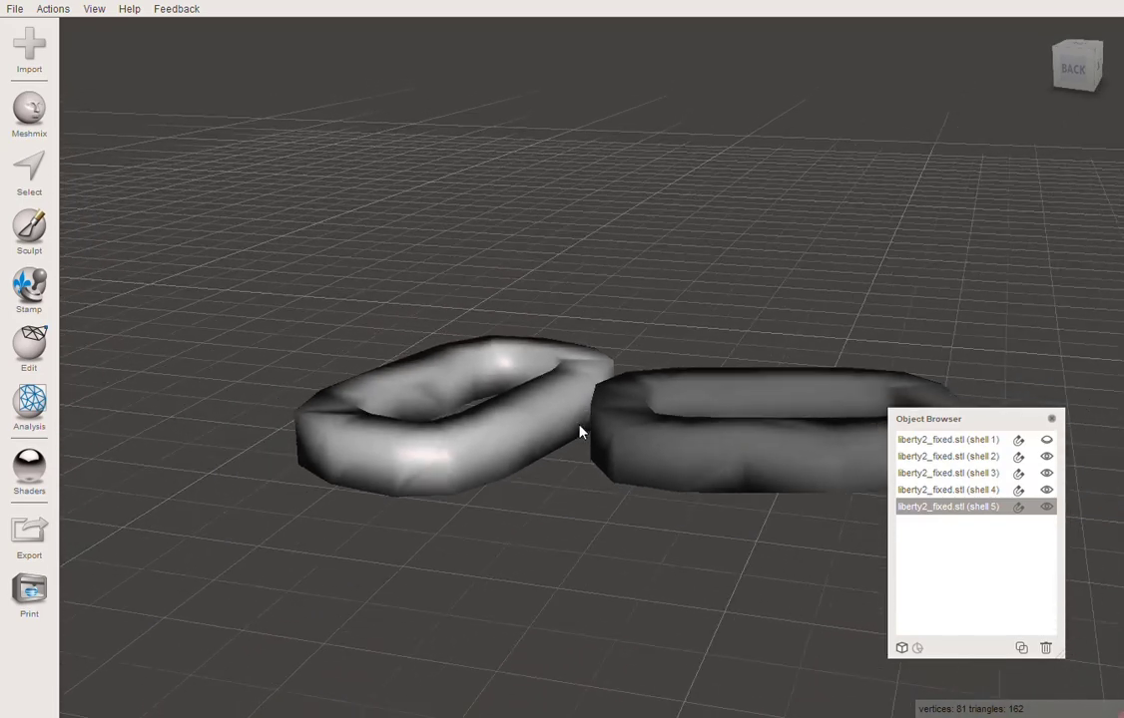
pyautogui.moveTo(580, 431); pyautogui.dragTo(632, 427, button='right')
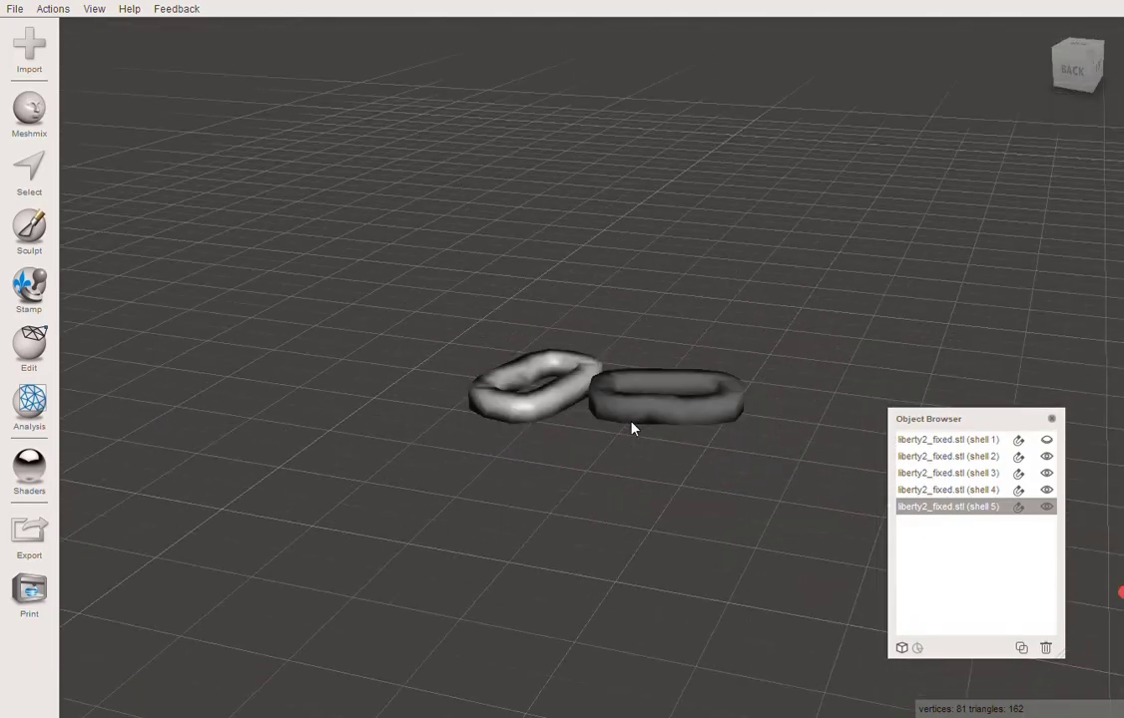
# Select shell 1, make it visible again, and examine where the flame meets the torch.
pyautogui.click(984, 441)
pyautogui.press('f')
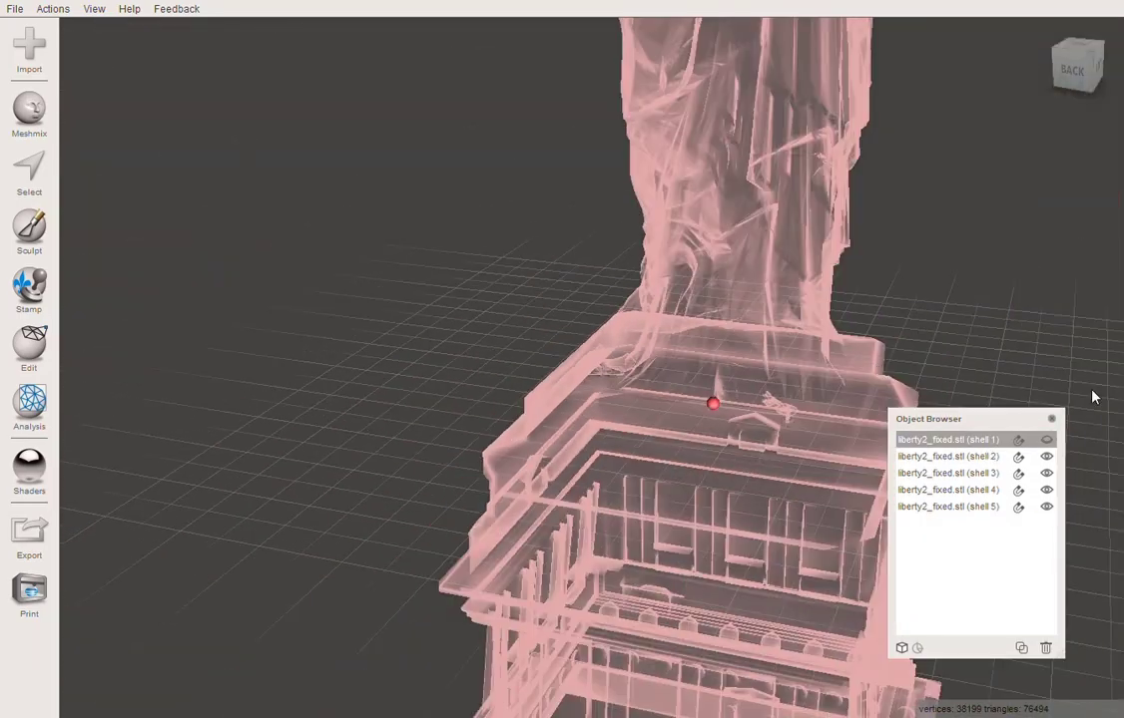
pyautogui.click(1046, 440)
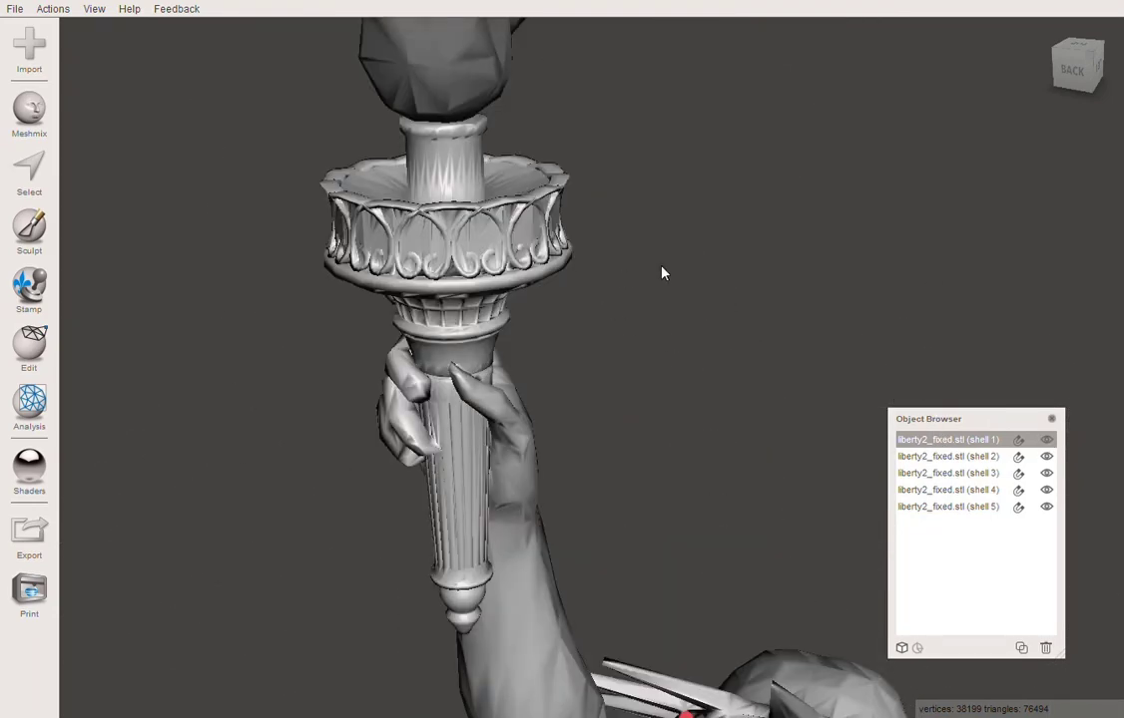
pyautogui.moveTo(646, 191); pyautogui.dragTo(655, 226, button='right')
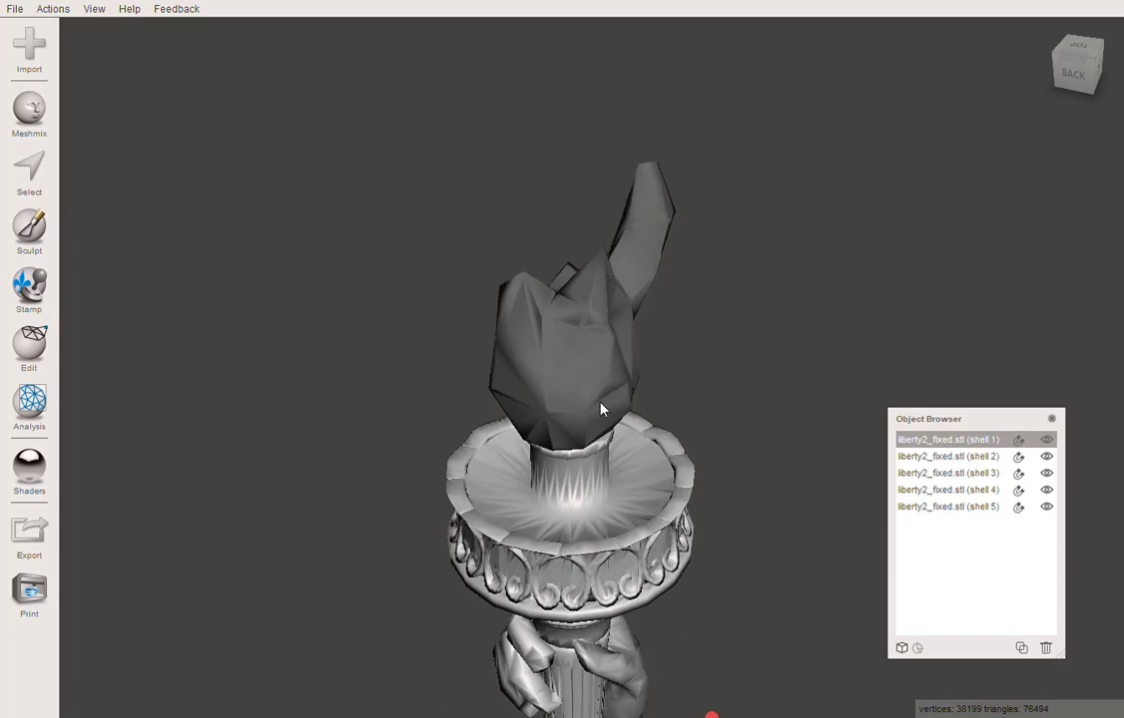
pyautogui.moveTo(601, 404); pyautogui.dragTo(589, 294, button='right')
pyautogui.scroll(5, 609, 441)
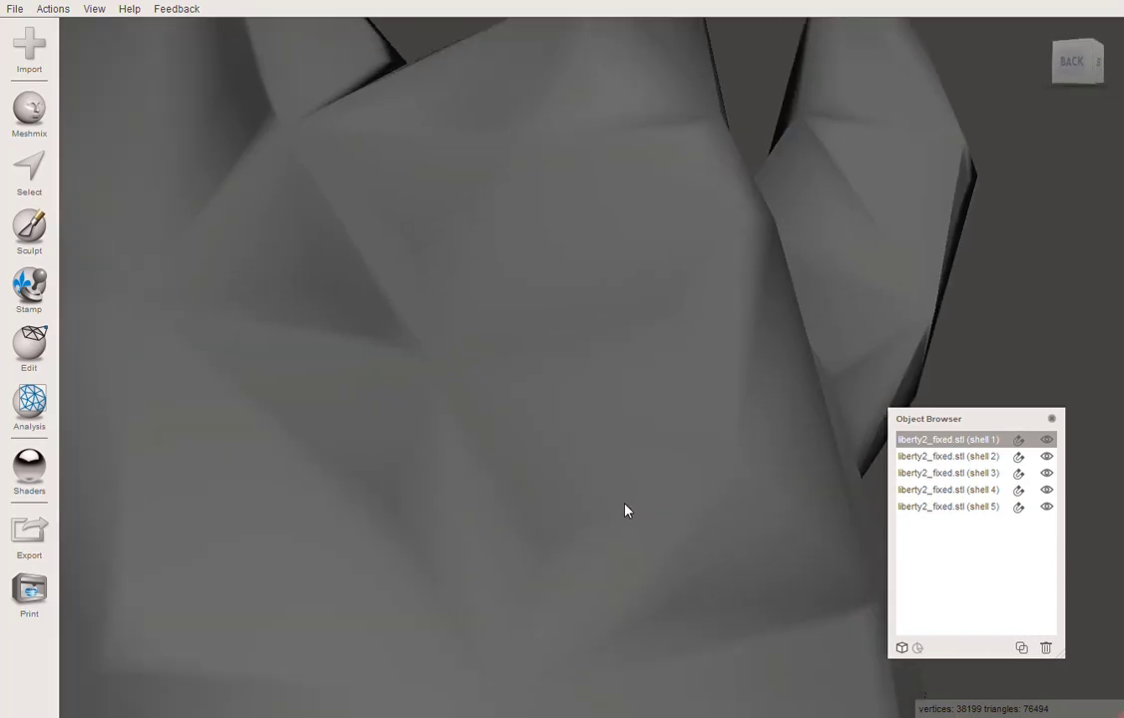
pyautogui.scroll(-5, 619, 492)
pyautogui.moveTo(610, 477); pyautogui.dragTo(602, 501, button='right')
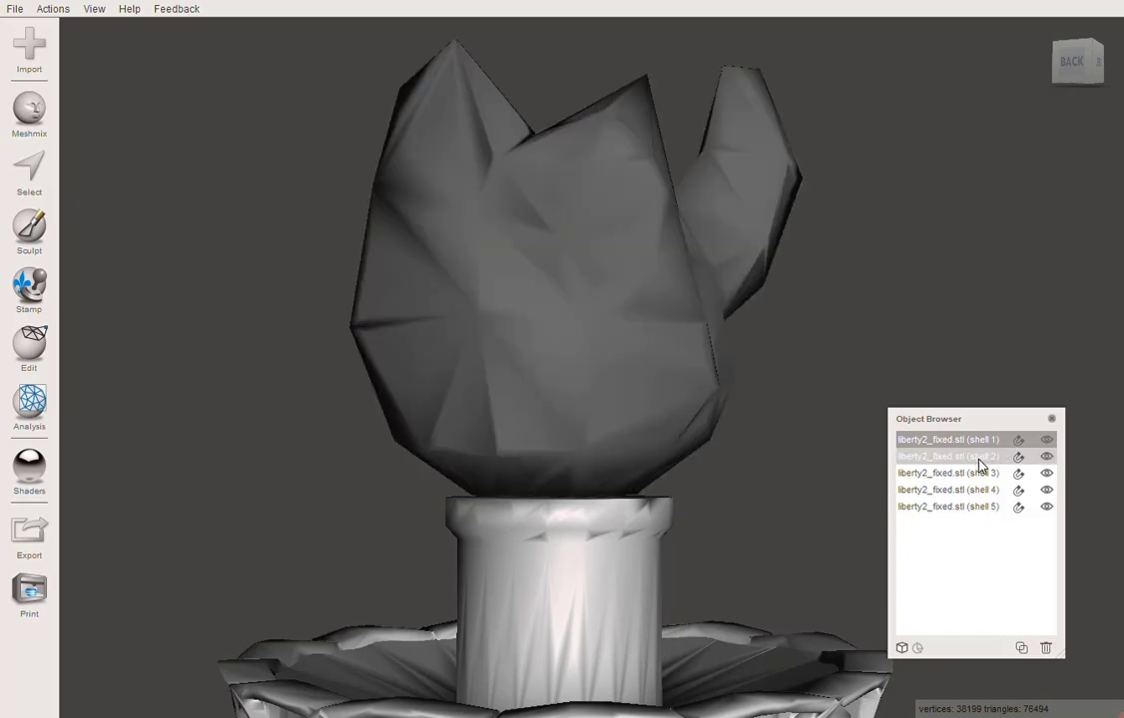
# Try a Boolean Union of shell 1, the statue body, with shell 2, the torch flame.
pyautogui.keyDown('shift'); pyautogui.click(978, 458); pyautogui.keyUp('shift')
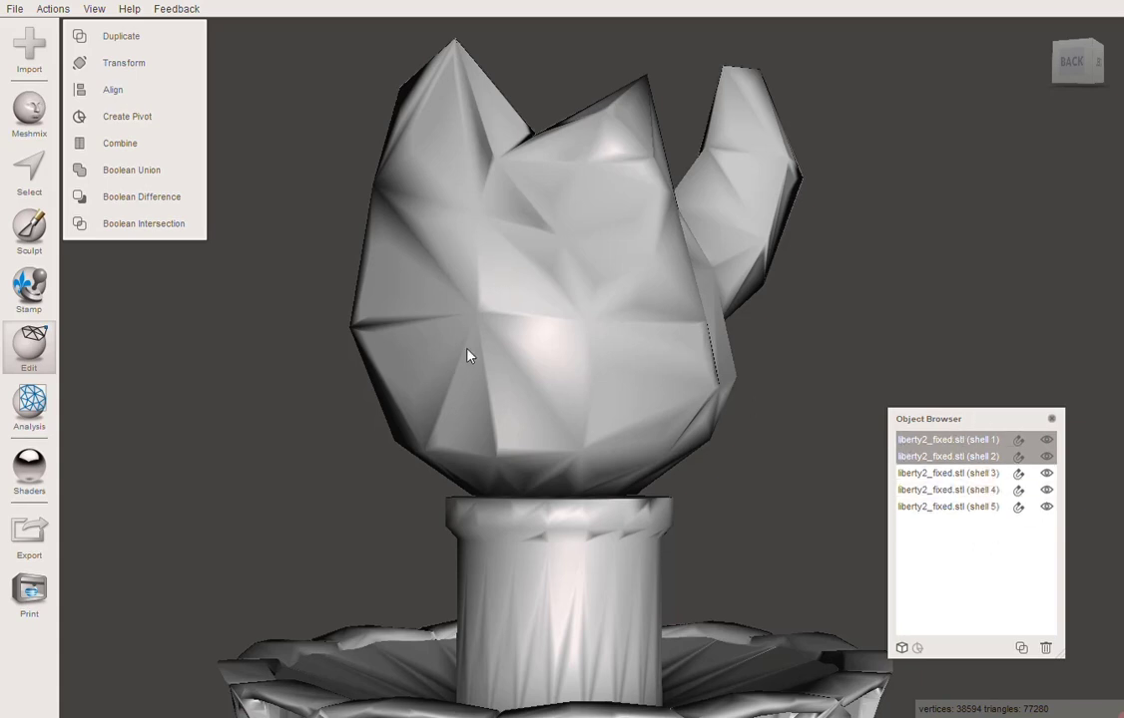
pyautogui.click(140, 169)
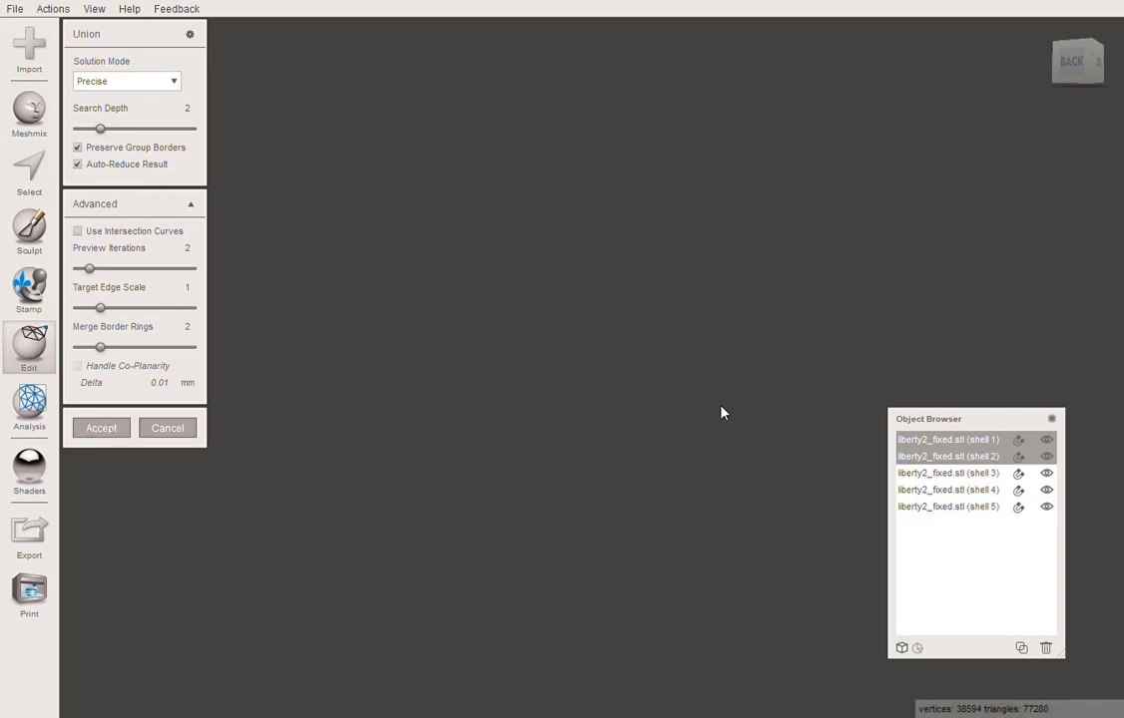
pyautogui.press('Escape')
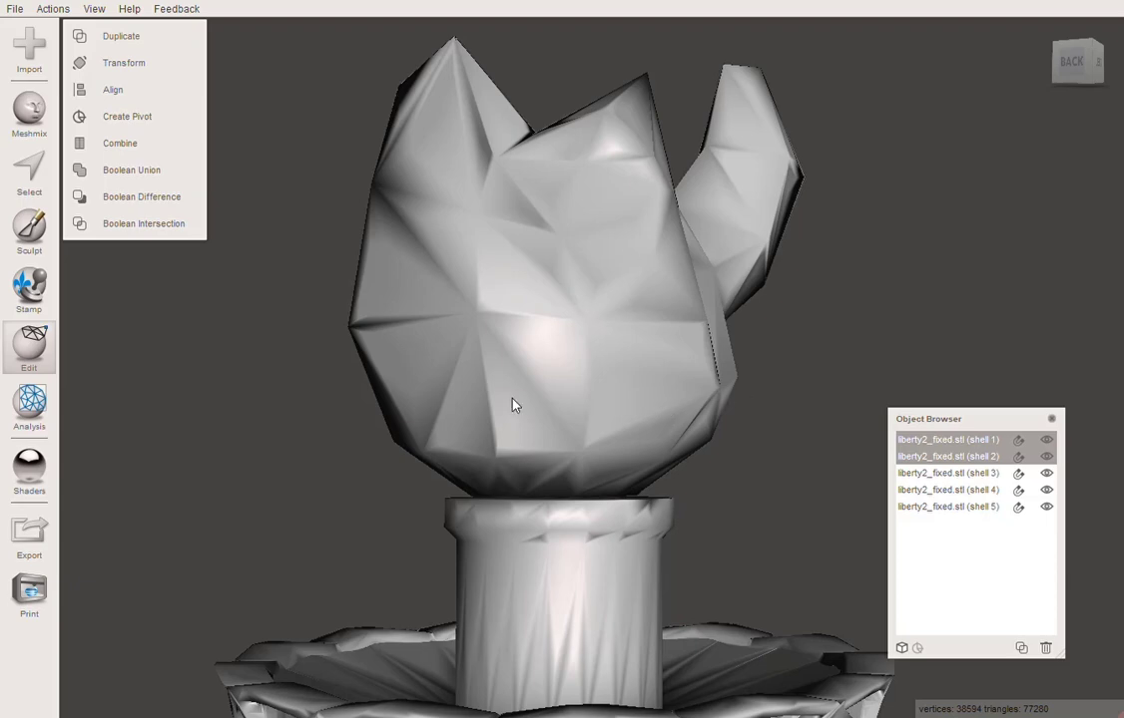
# Move the torch flame (shell 2) down along Y by about 0.103 mm into the torch neck.
pyautogui.scroll(5, 585, 486)
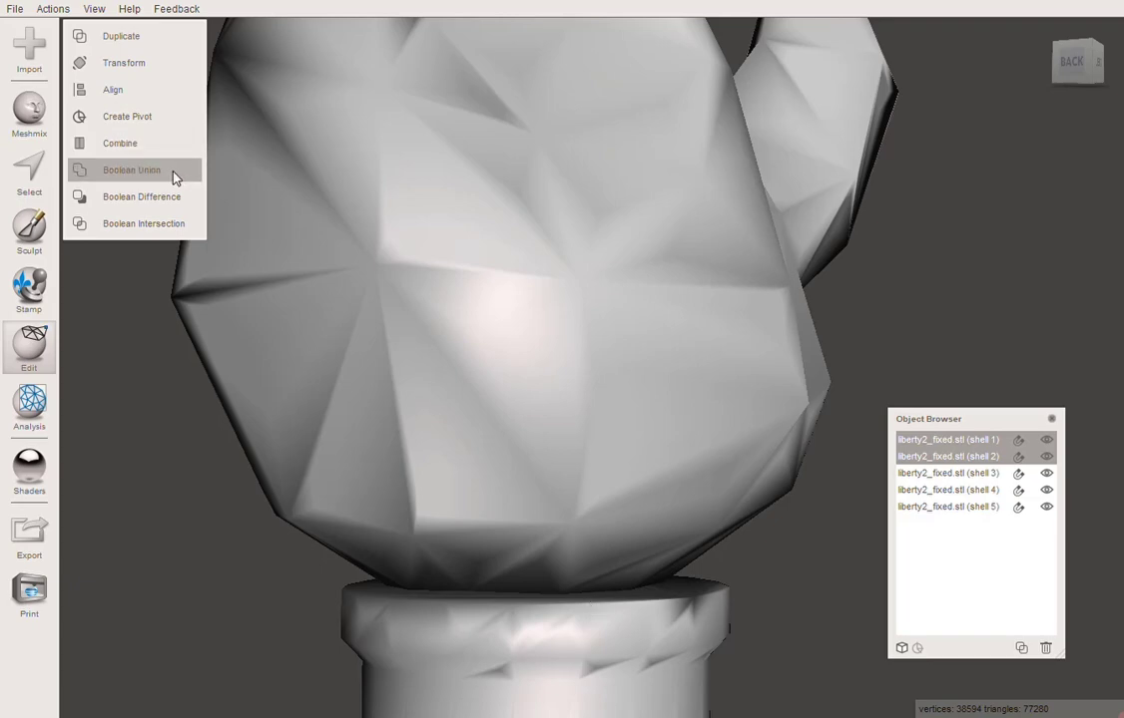
pyautogui.click(997, 456)
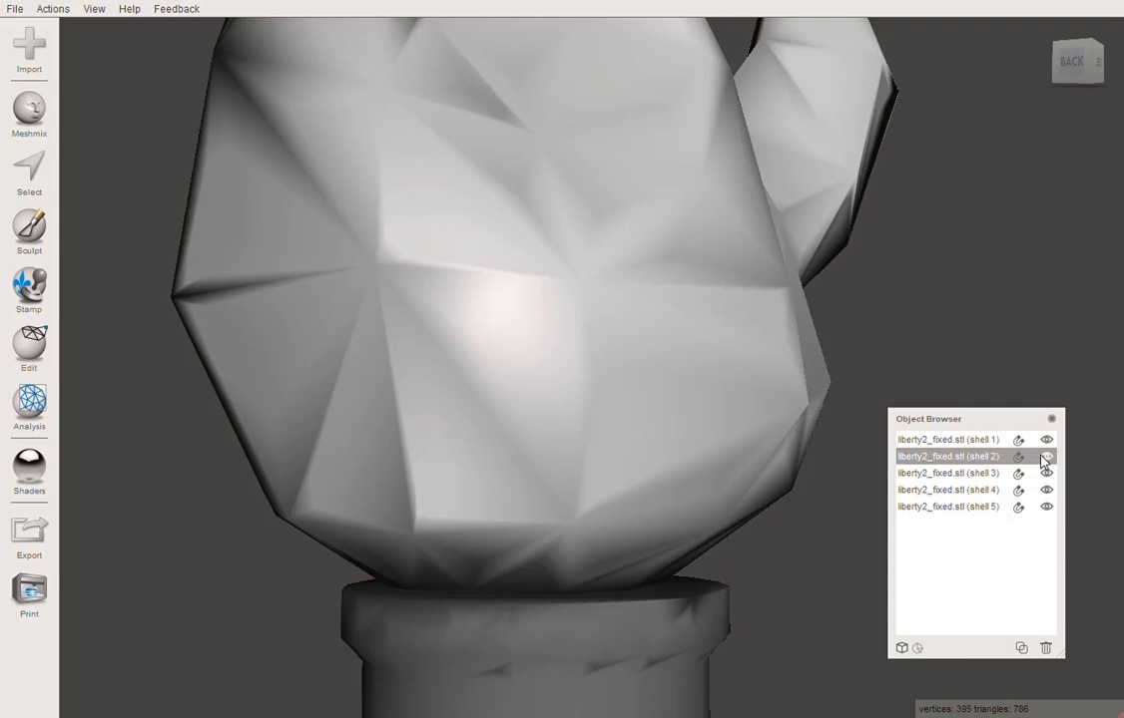
pyautogui.hotkey('ctrl', 't')
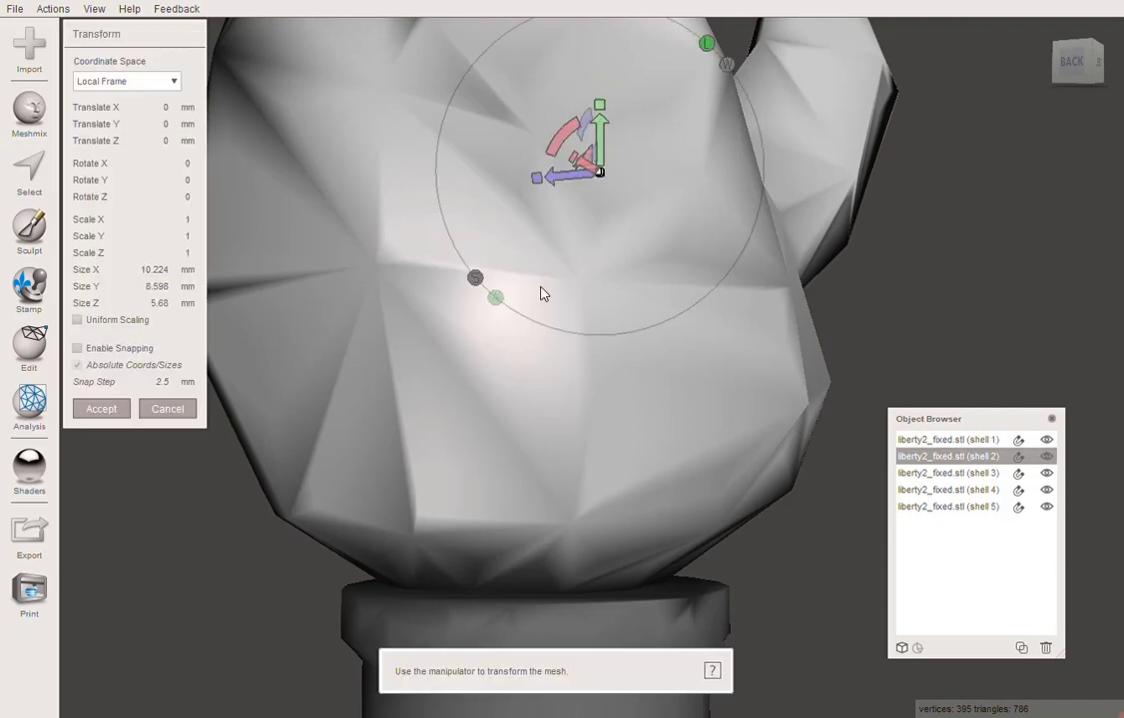
pyautogui.moveTo(599, 118); pyautogui.dragTo(599, 137)
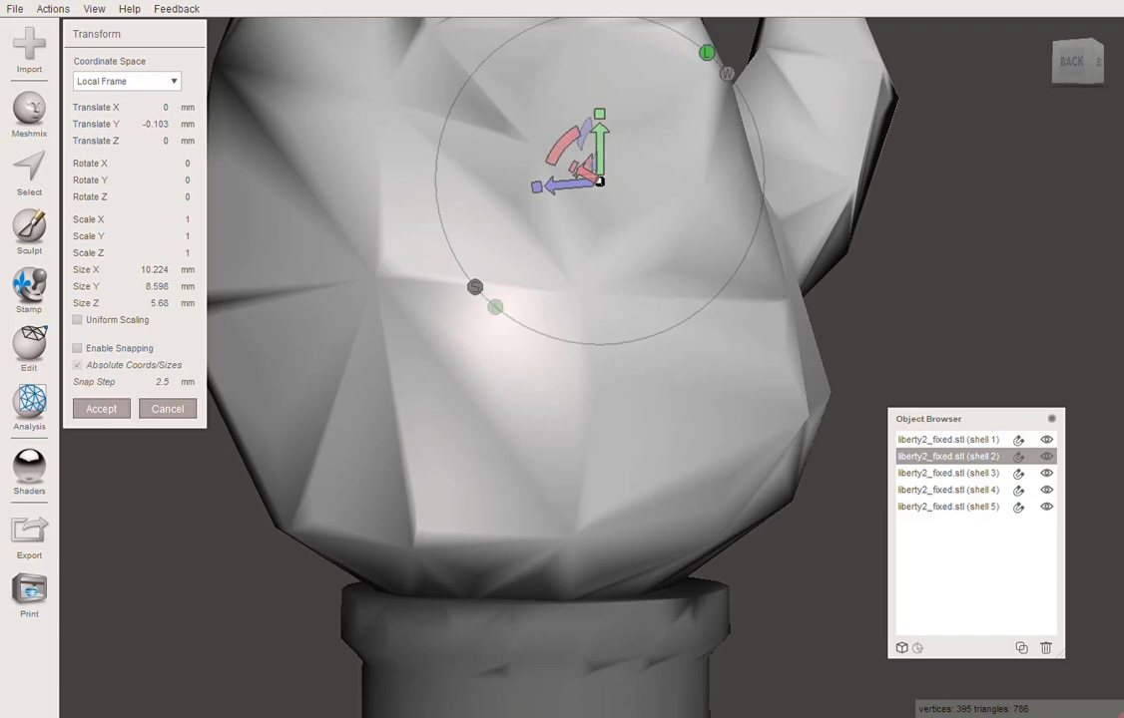
pyautogui.click(101, 409)
# Boolean Union the statue body (shell 1) with the torch flame (shell 2) in Precise mode, without Auto-Reduce Result, and display the mesh wireframe.
pyautogui.keyDown('shift'); pyautogui.click(951, 440); pyautogui.keyUp('shift')
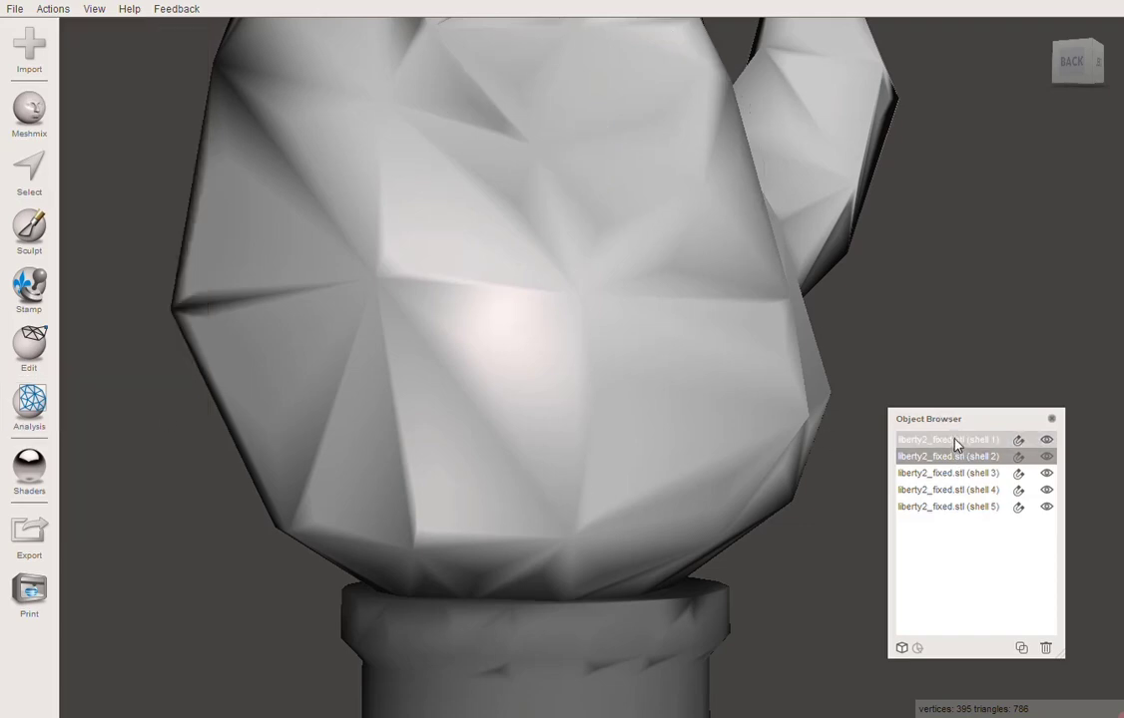
pyautogui.click(124, 170)
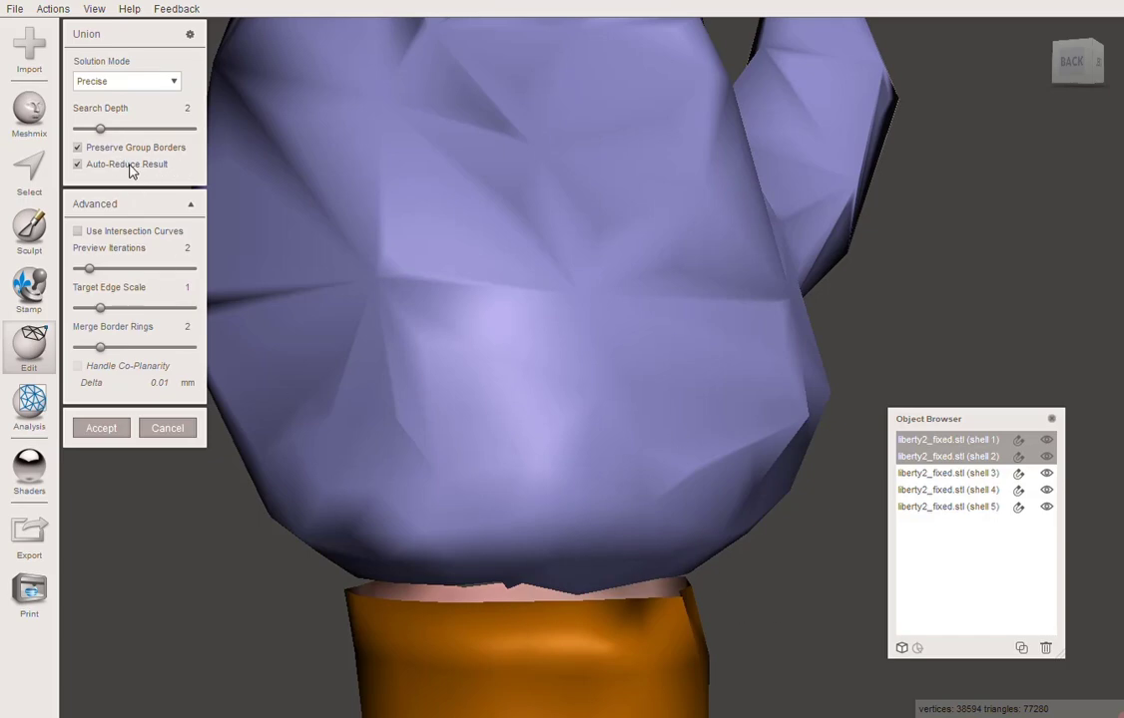
pyautogui.scroll(-5, 555, 409)
pyautogui.scroll(5, 555, 409)
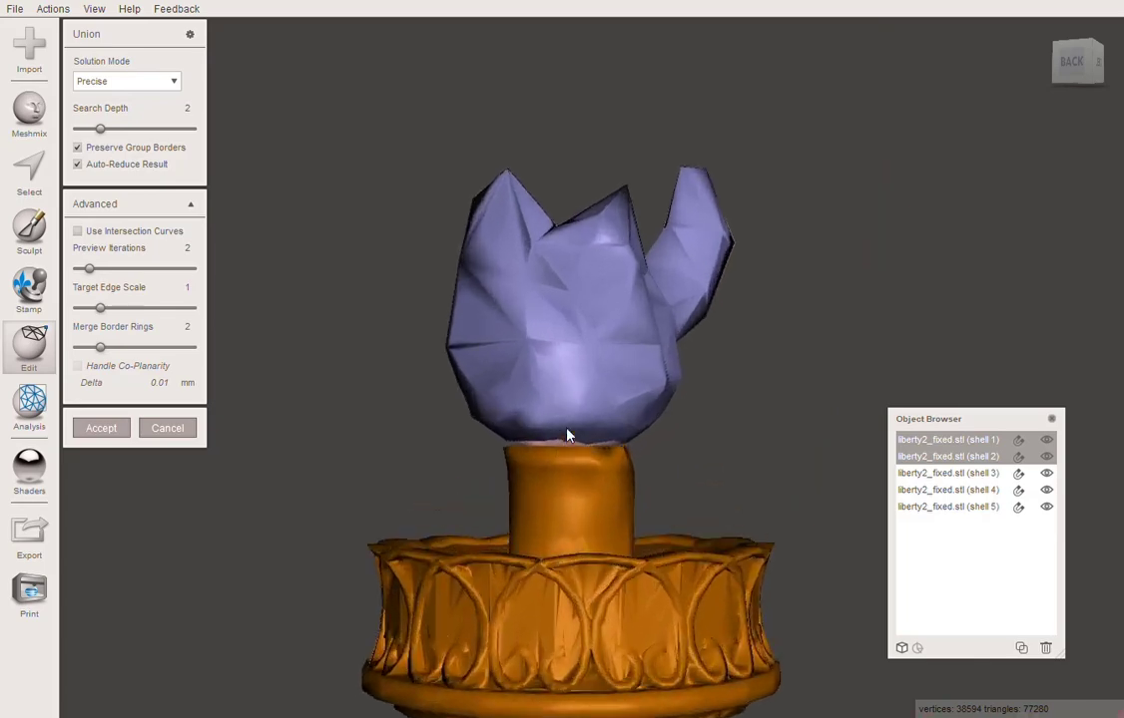
pyautogui.press('w')
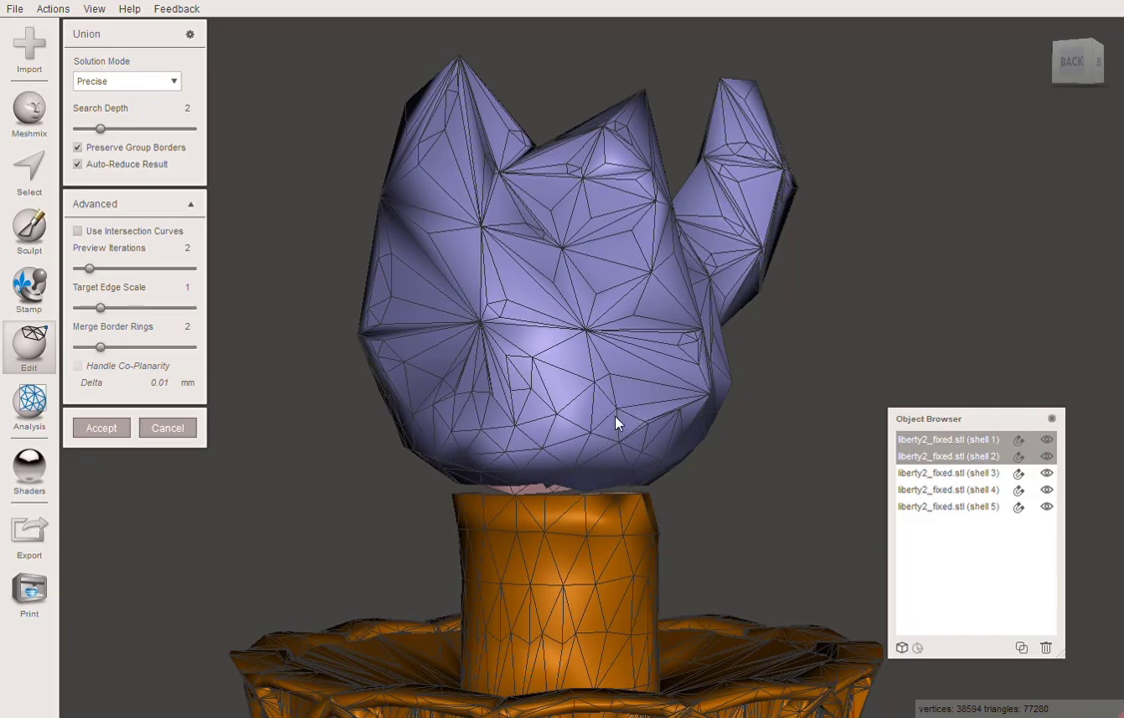
pyautogui.scroll(5, 615, 487)
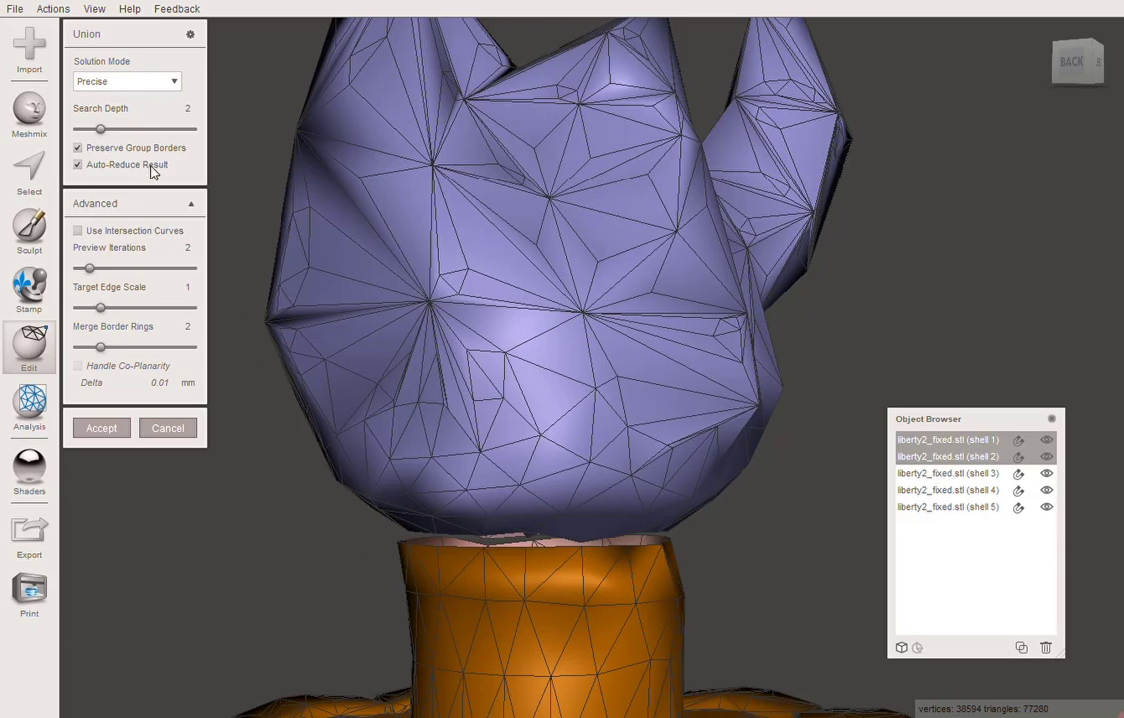
pyautogui.click(78, 165)
pyautogui.click(107, 431)
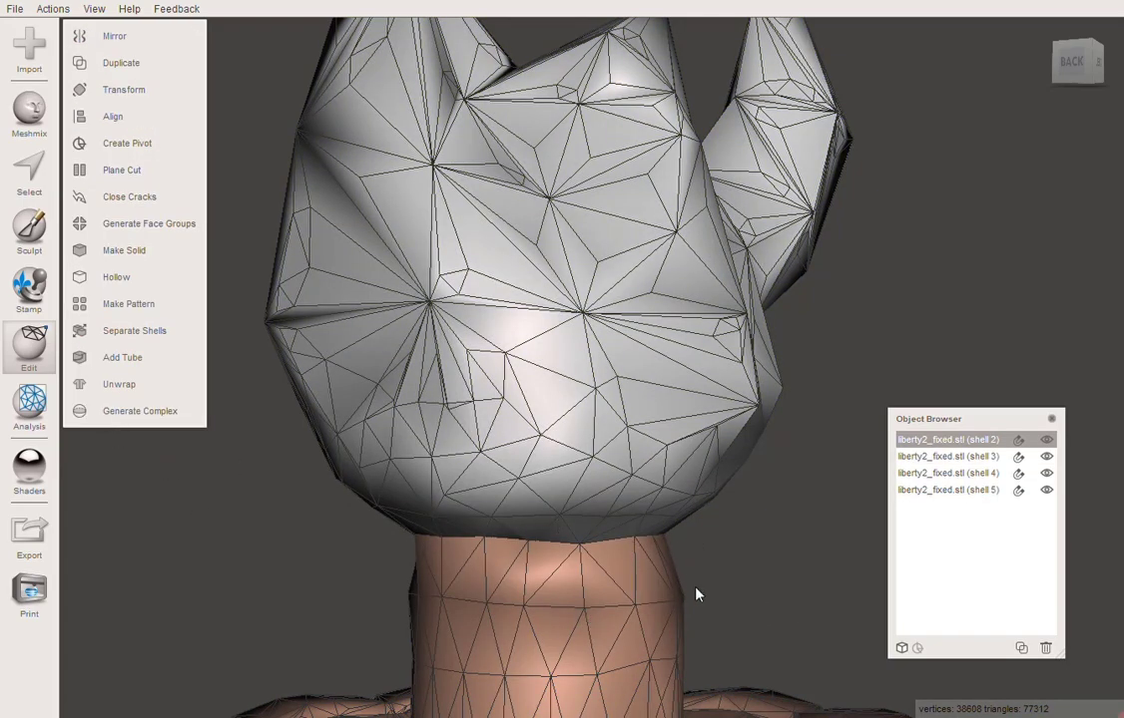
# Rotate the loose chain link shell 4 at the statue's feet by about -21.48° about Z and lower it slightly into the pedestal.
pyautogui.scroll(-10, 647, 577)
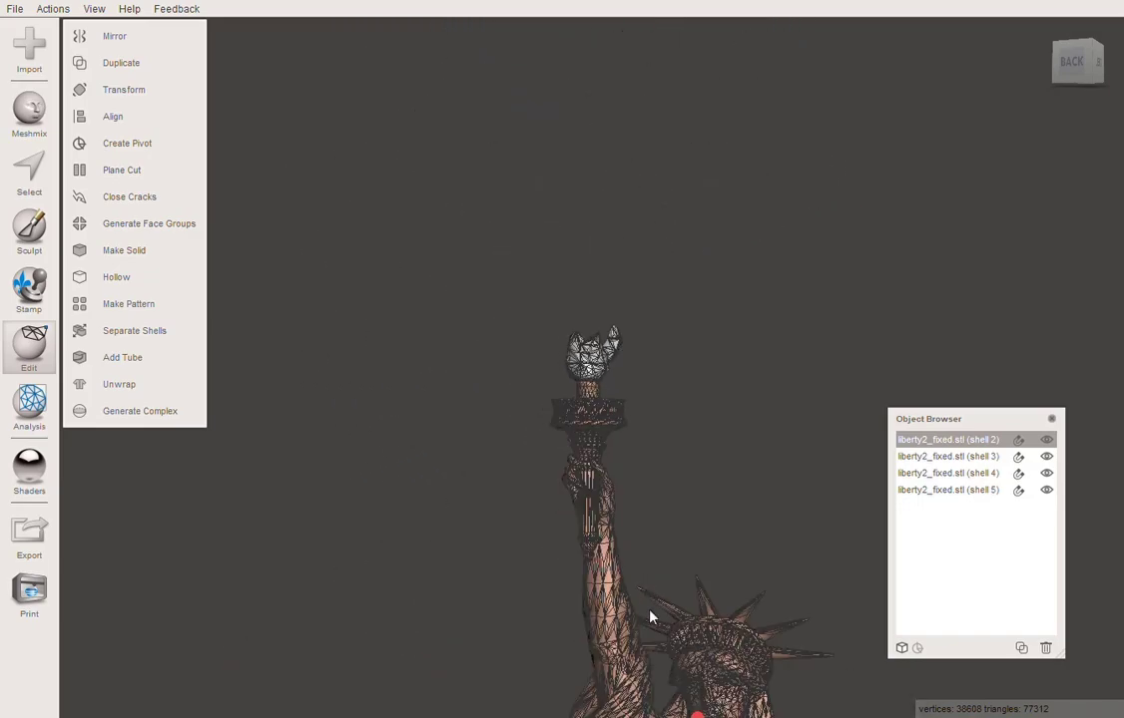
pyautogui.moveTo(656, 670); pyautogui.dragTo(632, 436, button='middle')
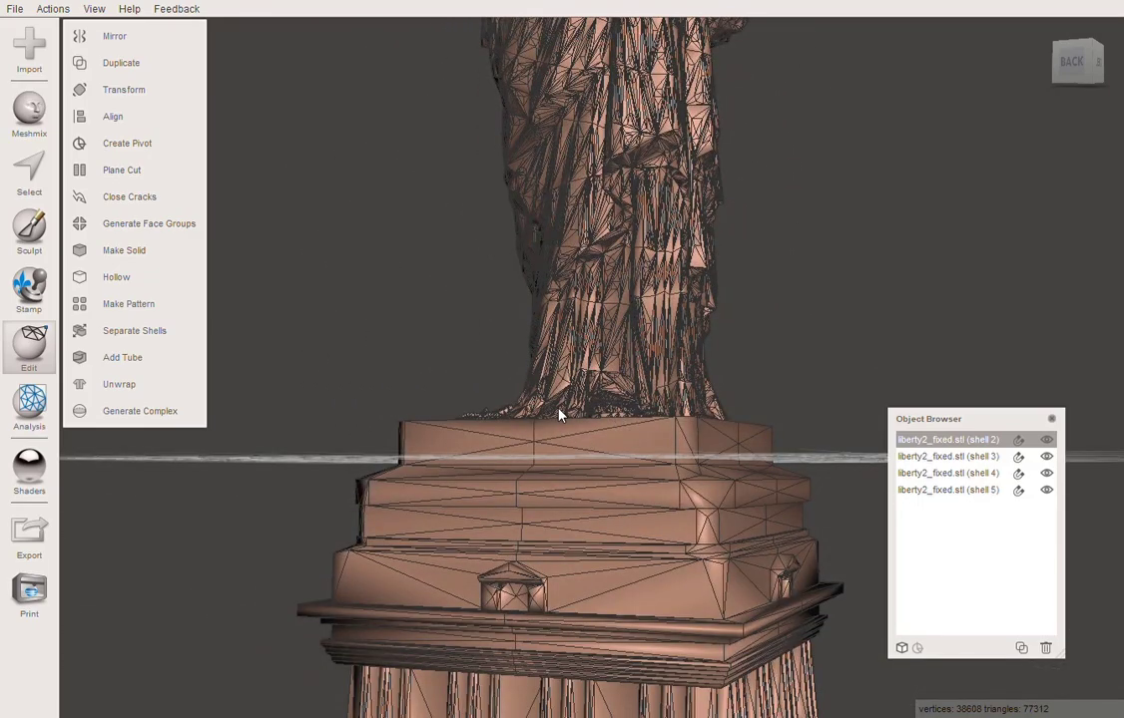
pyautogui.moveTo(526, 416); pyautogui.dragTo(653, 604, button='right')
pyautogui.scroll(10, 657, 364)
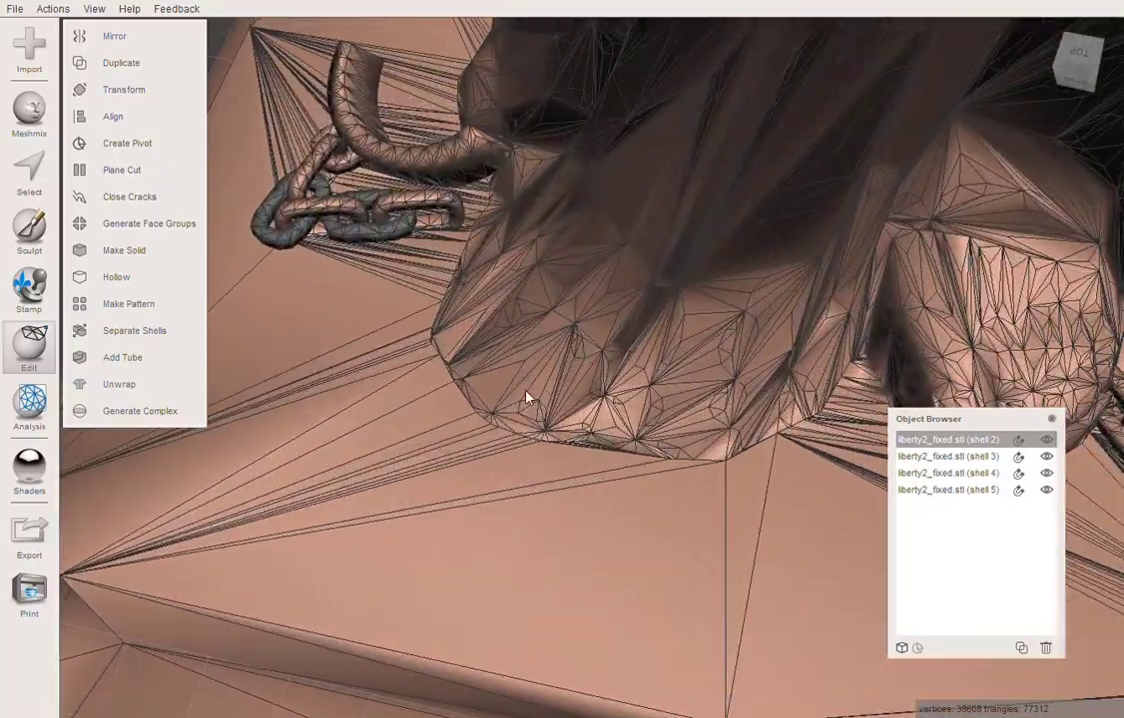
pyautogui.moveTo(528, 397); pyautogui.dragTo(585, 205, button='right')
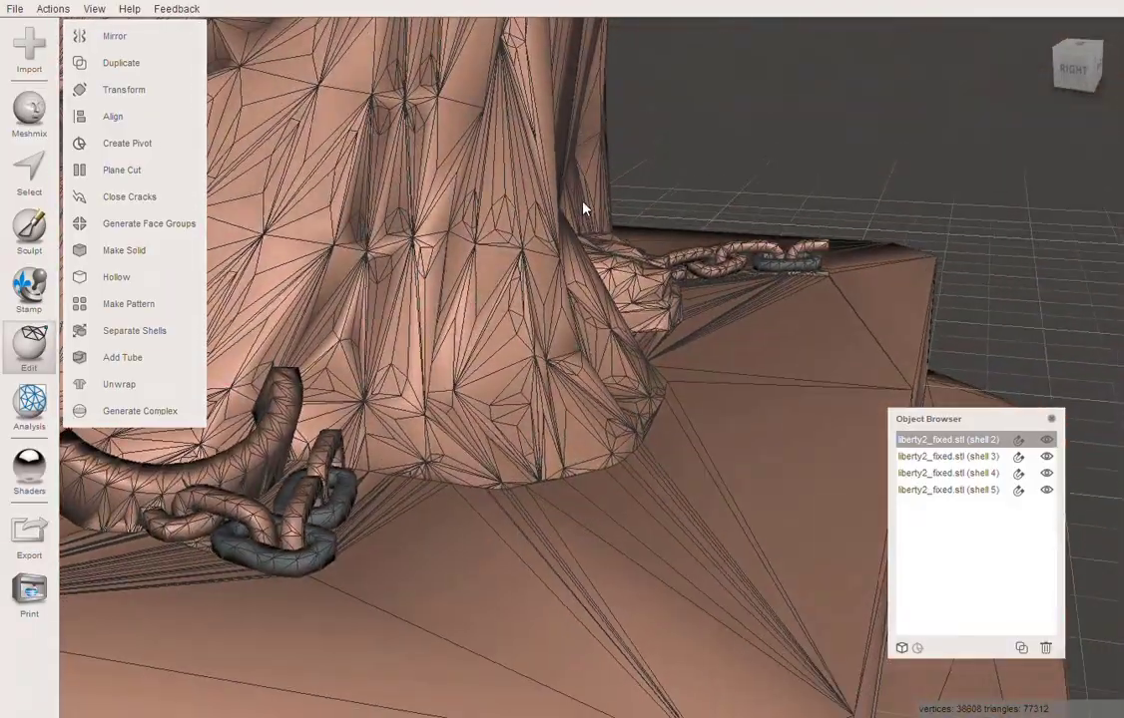
pyautogui.click(961, 457)
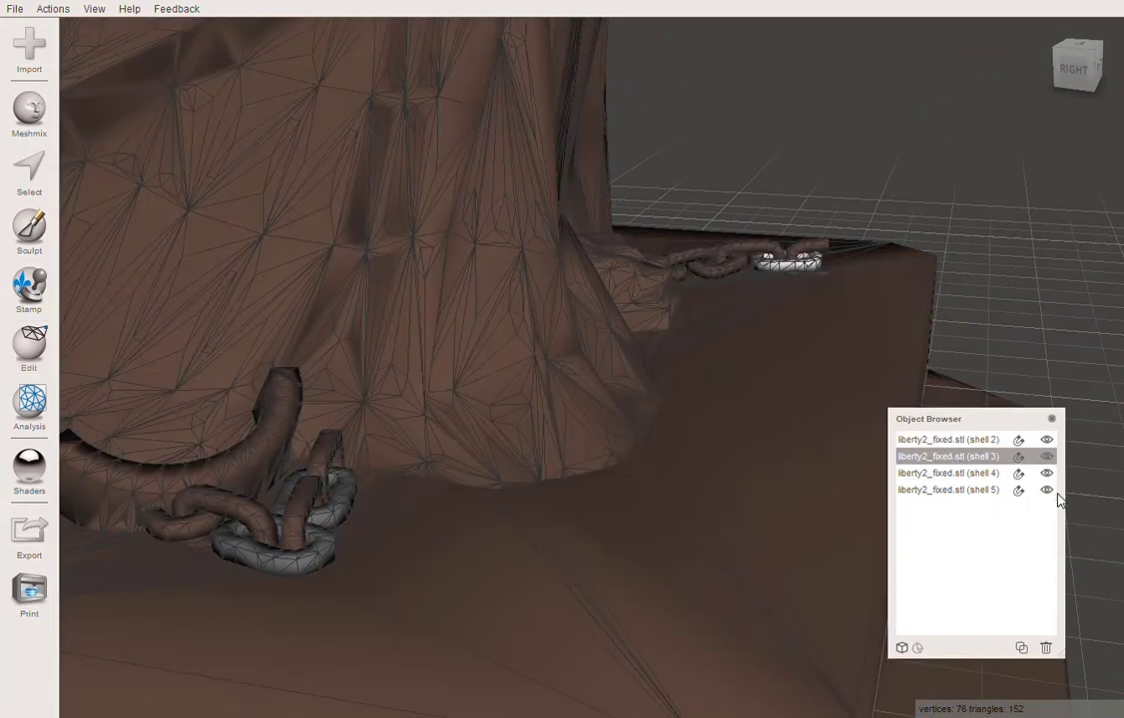
pyautogui.click(999, 475)
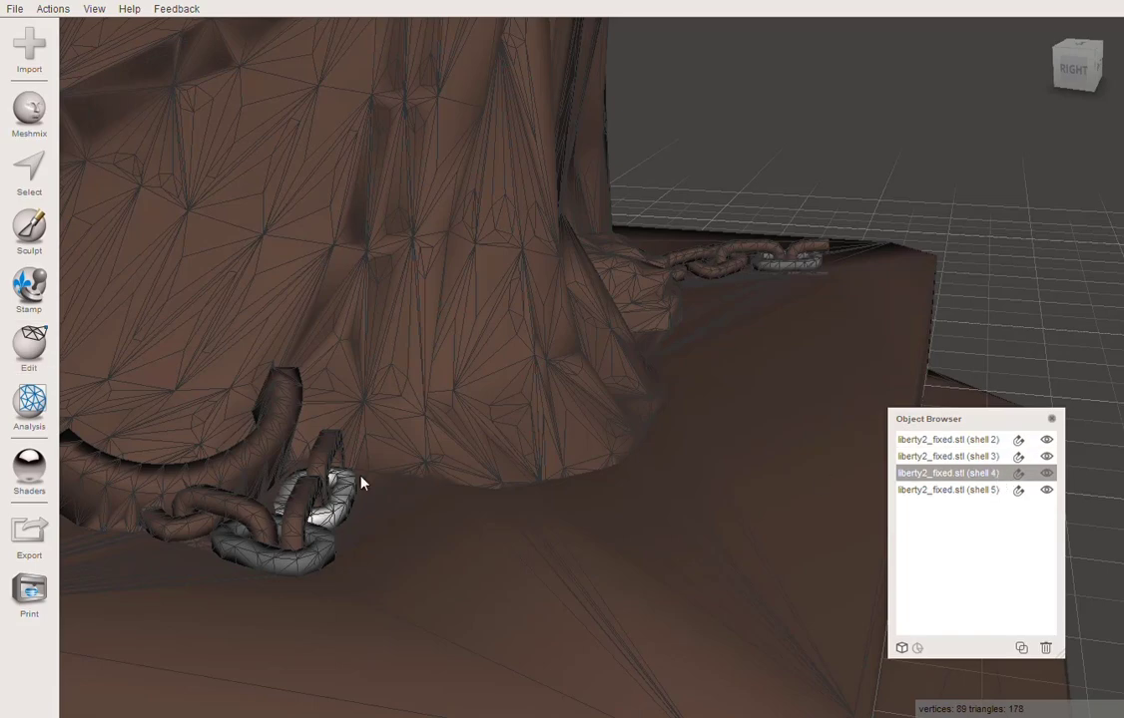
pyautogui.press('t')
pyautogui.moveTo(348, 459); pyautogui.dragTo(390, 548)
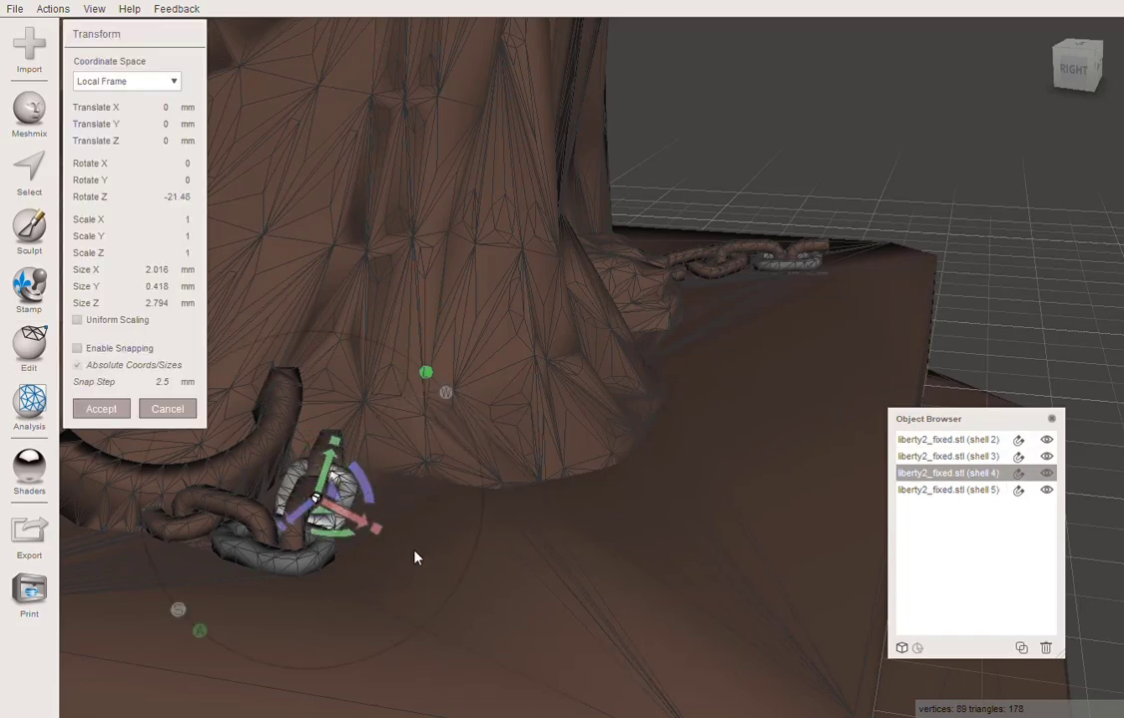
pyautogui.moveTo(416, 557); pyautogui.dragTo(257, 439, button='right')
pyautogui.moveTo(257, 439); pyautogui.dragTo(255, 457)
# Rotate the neighbouring chain link shell 5 by about -12.67° about Z and move it down about 0.189 mm along Y.
pyautogui.click(1001, 490)
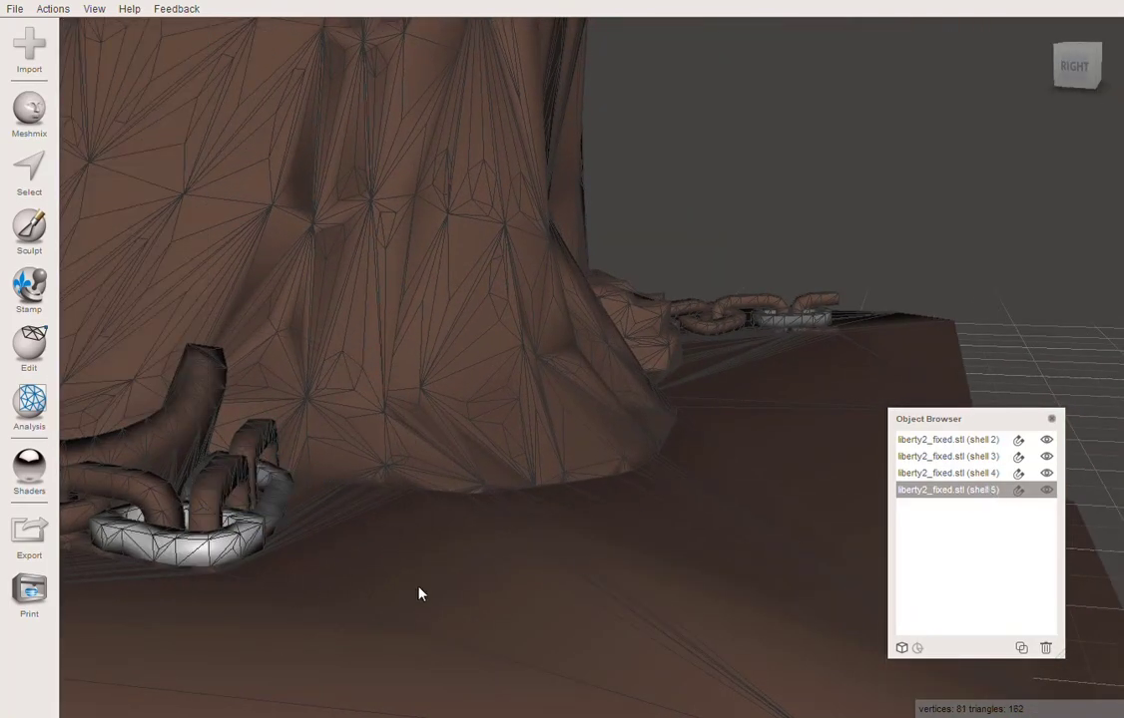
pyautogui.press('t')
pyautogui.moveTo(176, 479); pyautogui.dragTo(240, 531)
pyautogui.moveTo(170, 558); pyautogui.dragTo(324, 565, button='right')
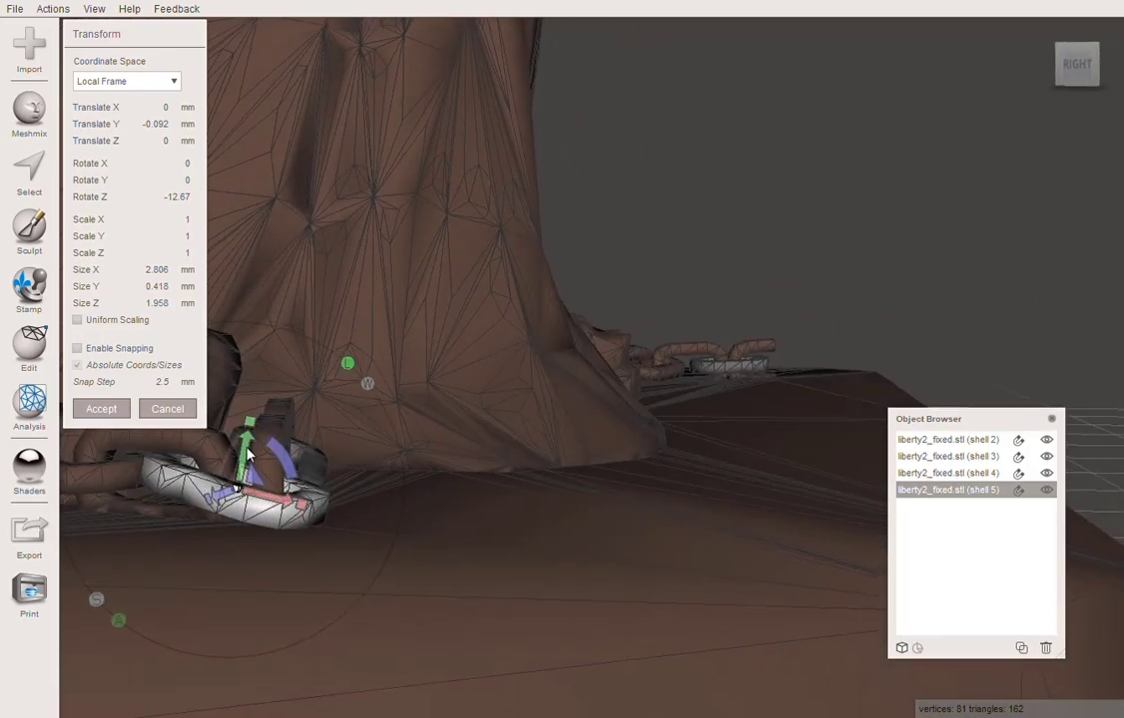
pyautogui.moveTo(246, 450); pyautogui.dragTo(248, 457)
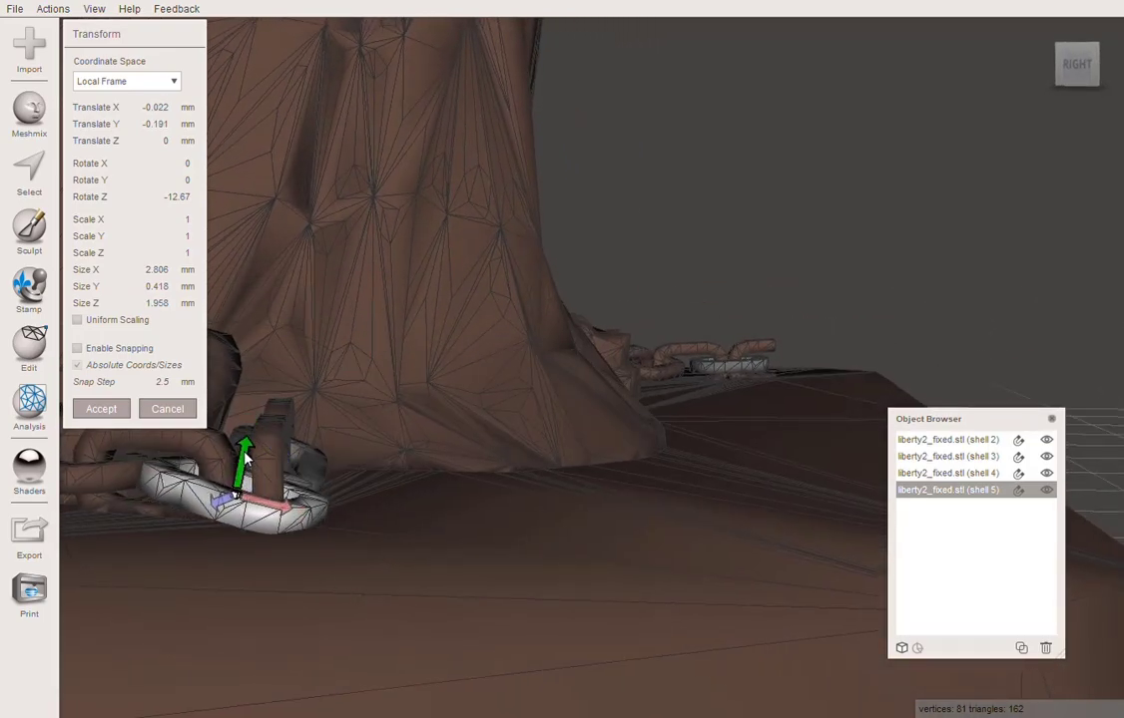
pyautogui.moveTo(247, 457); pyautogui.dragTo(475, 595, button='right')
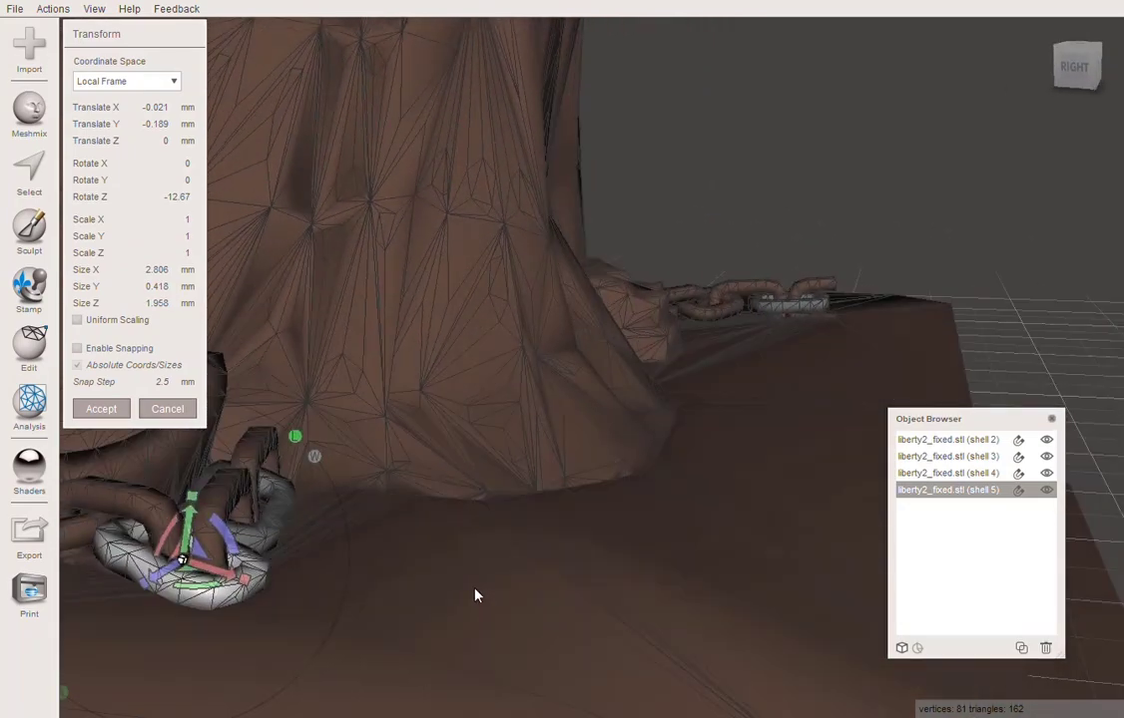
pyautogui.click(106, 409)
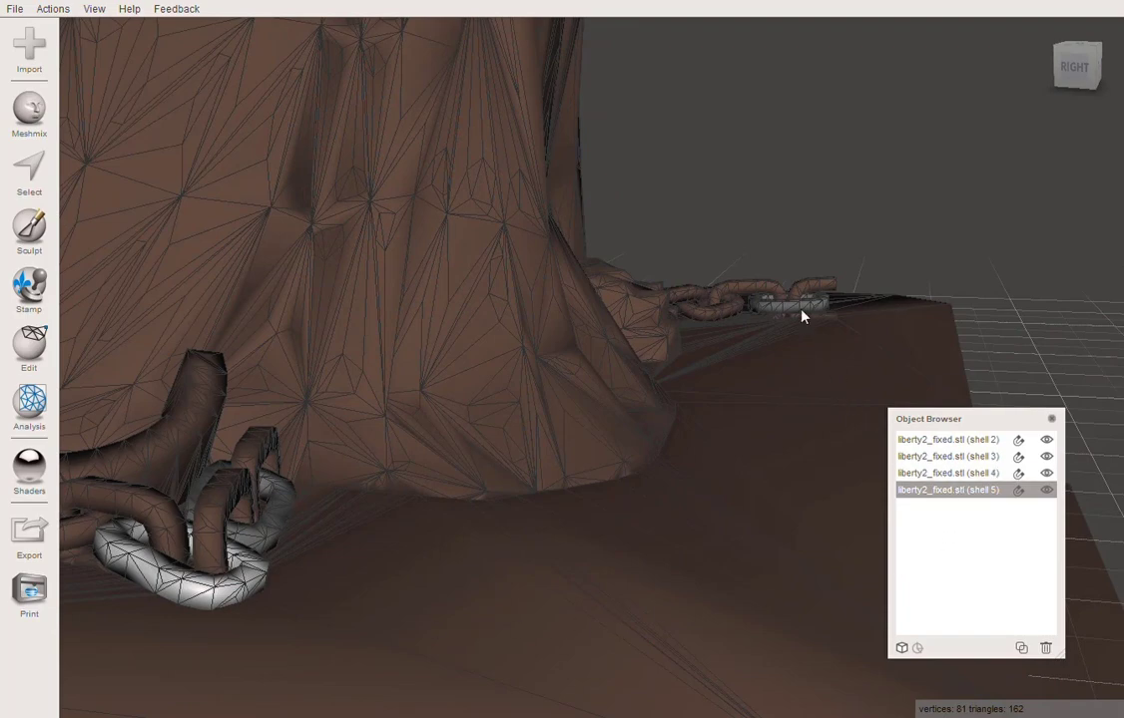
# Hide shell 4 and transform the far chain's loose link (shell 3), rotated about 19.3° about X and -5.7° about Z, lowered about 0.151 mm.
pyautogui.scroll(-3, 799, 315)
pyautogui.moveTo(687, 377); pyautogui.dragTo(649, 403, button='right')
pyautogui.scroll(5, 648, 403)
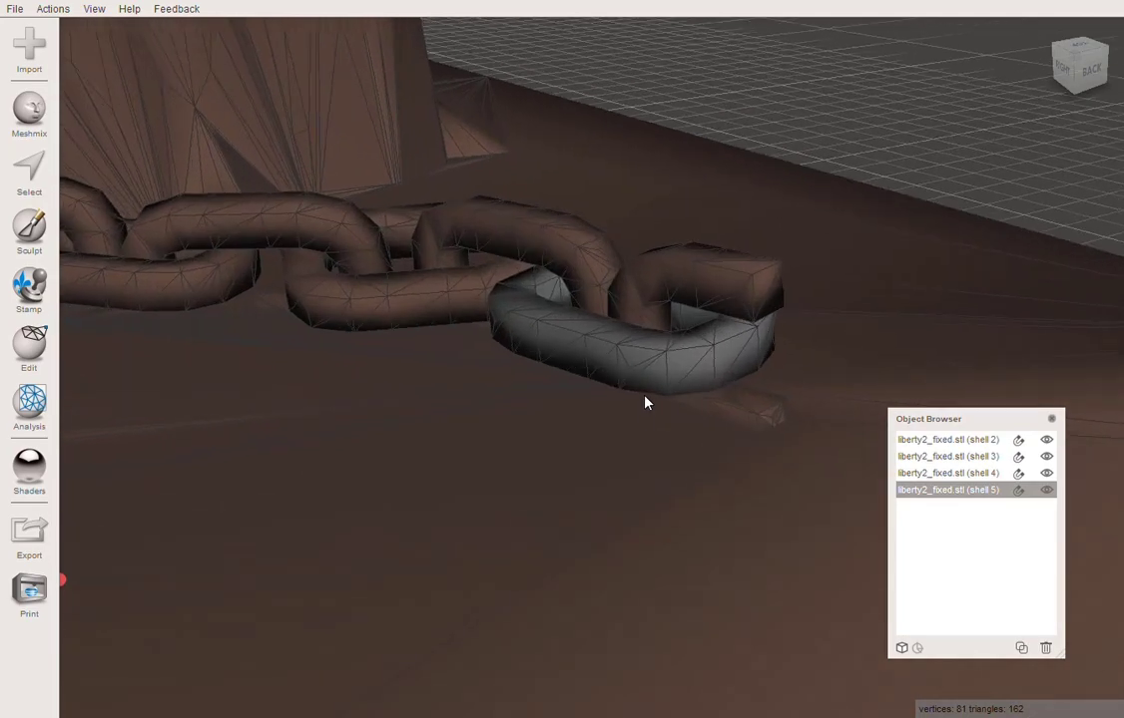
pyautogui.hotkey('ctrl', 't')
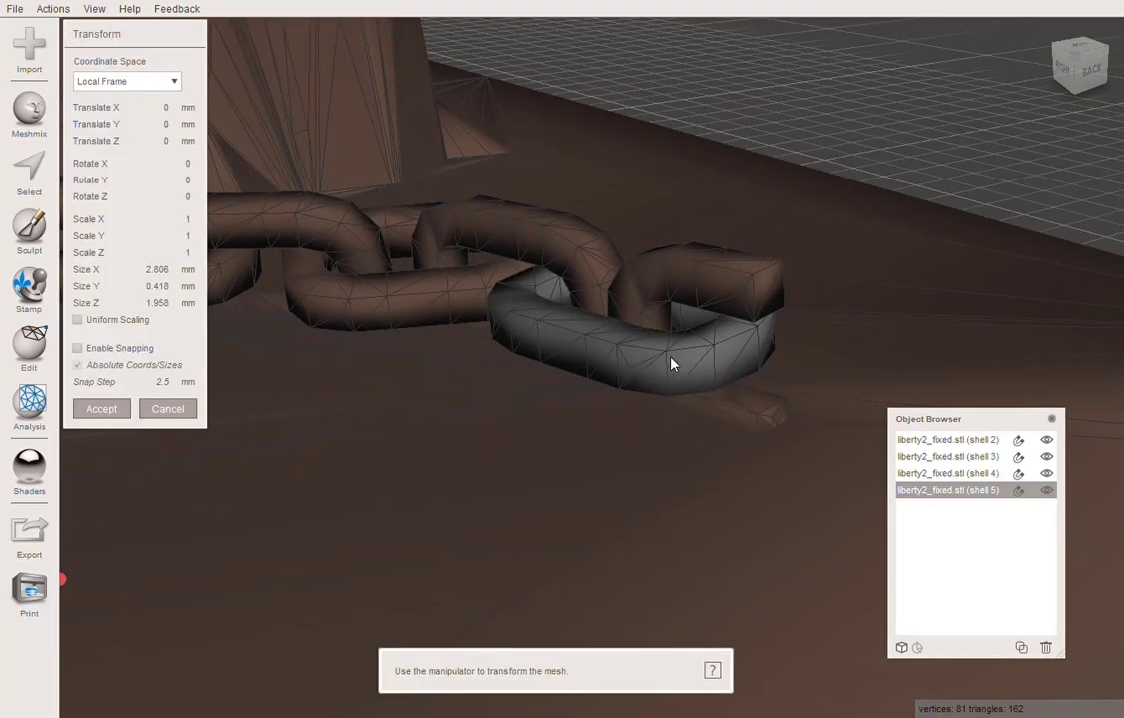
pyautogui.click(1046, 473)
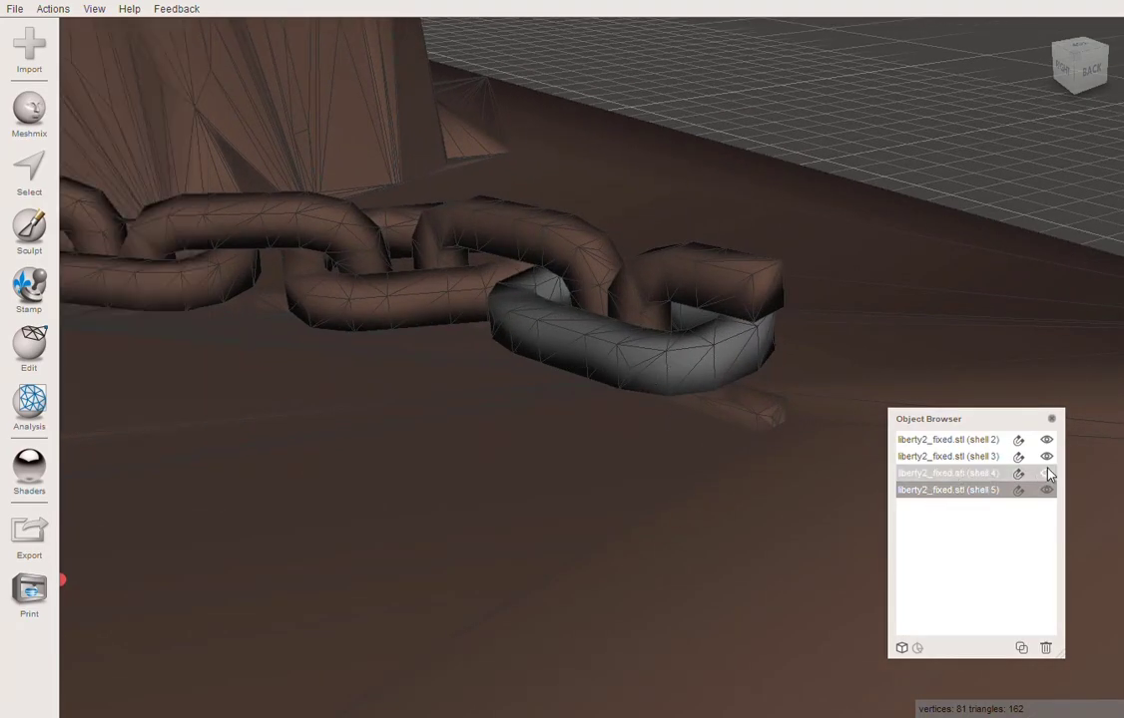
pyautogui.click(997, 458)
pyautogui.hotkey('ctrl', 't')
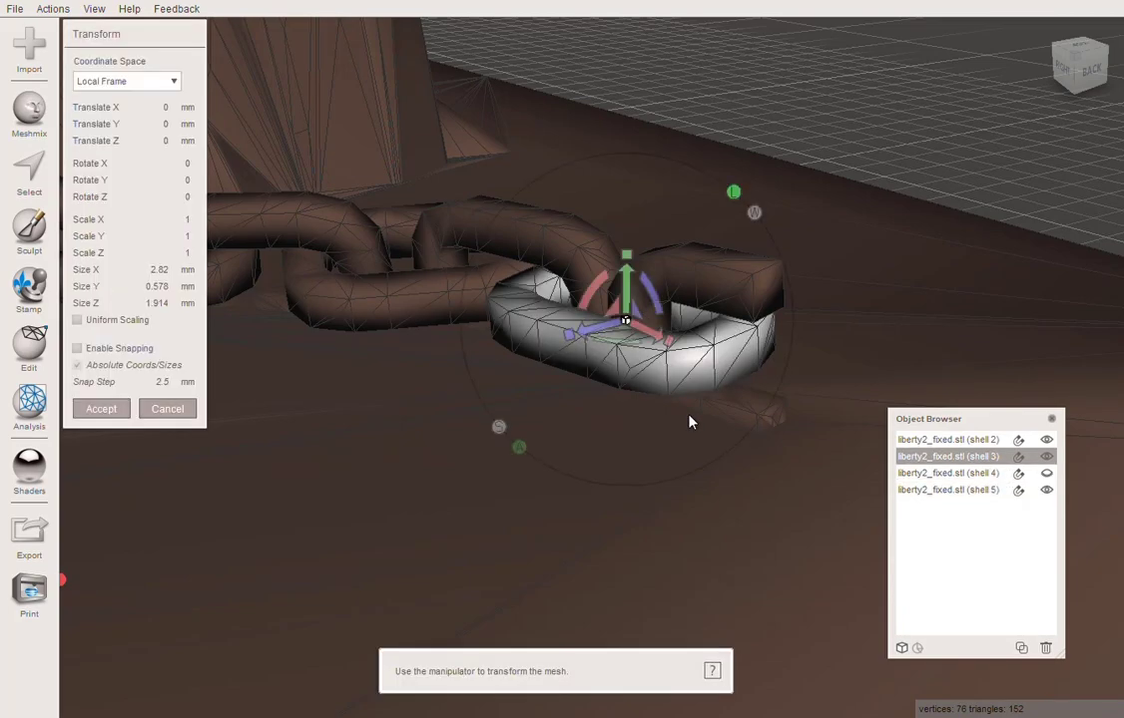
pyautogui.moveTo(646, 295)
pyautogui.mouseDown()
pyautogui.moveTo(654, 279)
pyautogui.moveTo(662, 304)
pyautogui.moveTo(656, 292)
pyautogui.mouseUp()
pyautogui.moveTo(755, 408); pyautogui.dragTo(658, 400, button='right')
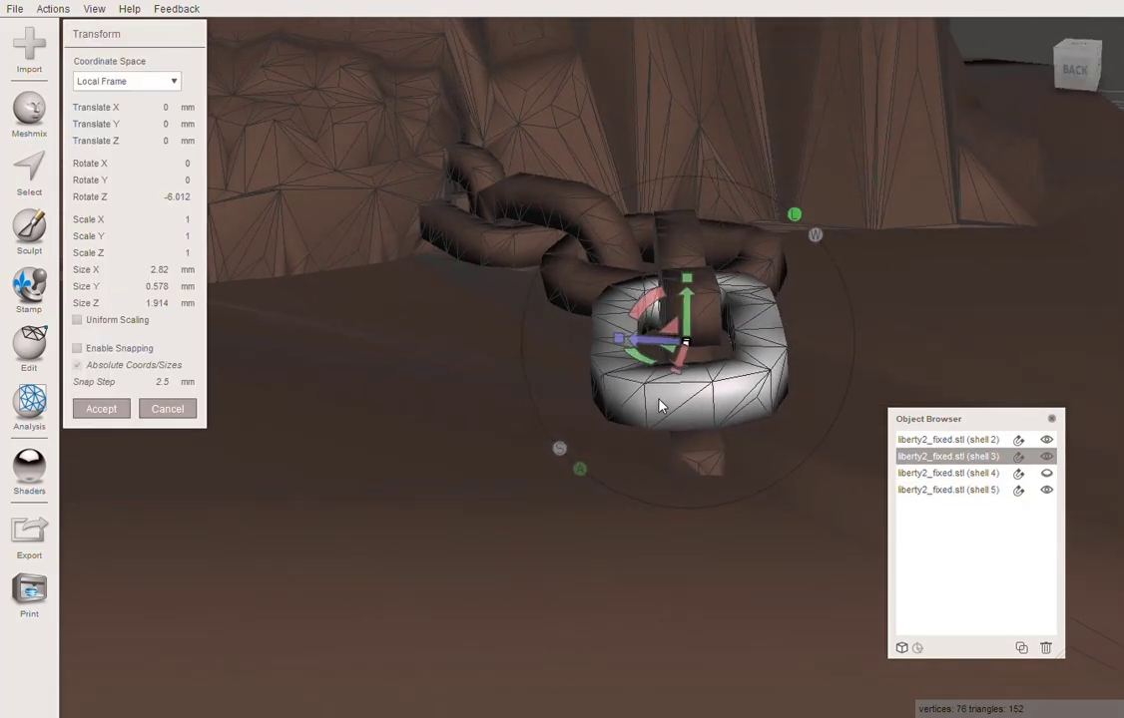
pyautogui.moveTo(656, 313); pyautogui.dragTo(589, 281)
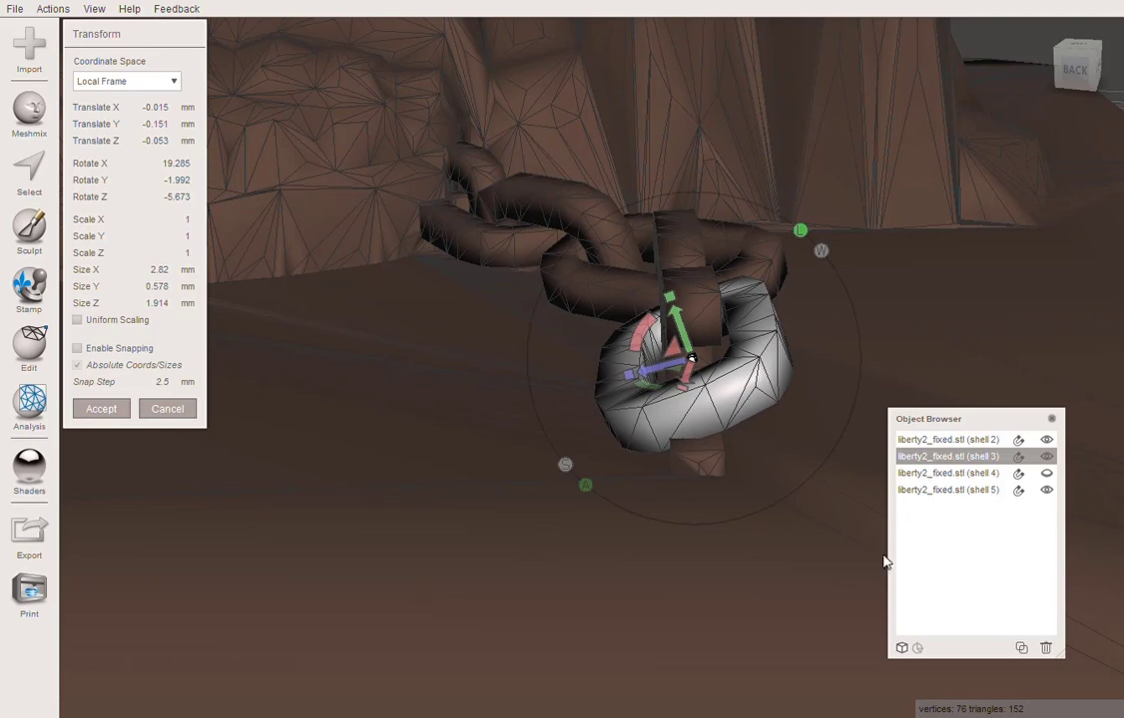
pyautogui.click(100, 408)
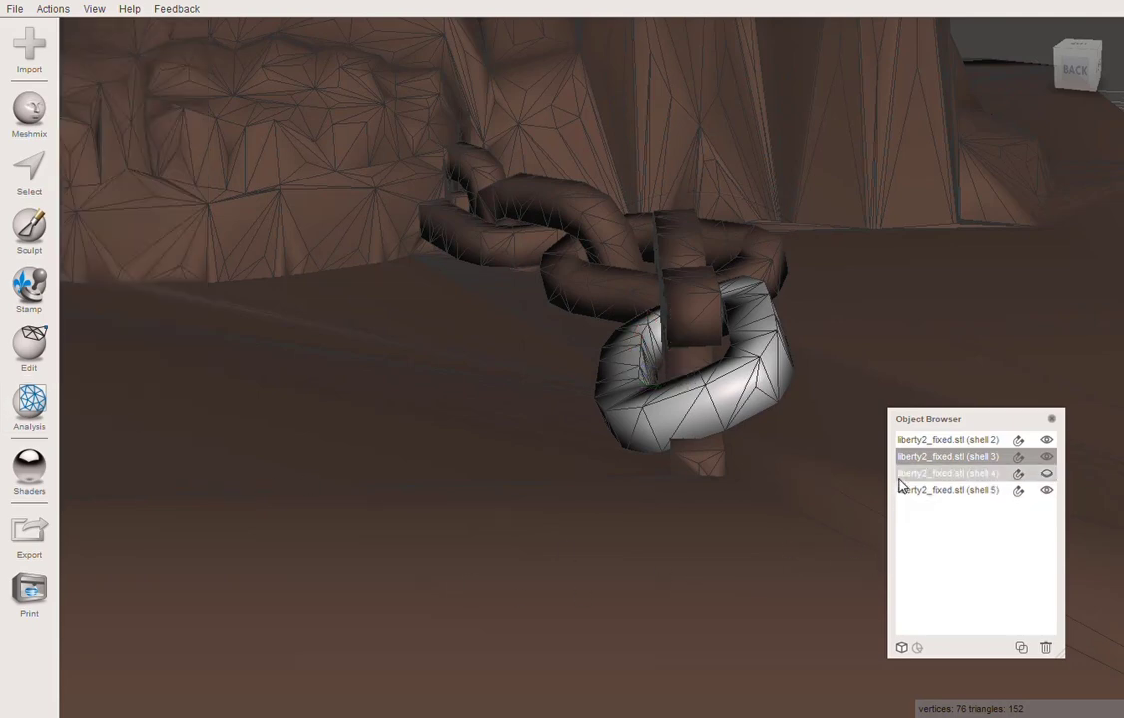
# Boolean Union the statue (shell 2) with chain link shell 3 in Precise mode with Auto-Reduce Result off, and inspect the joined link.
pyautogui.click(1045, 457)
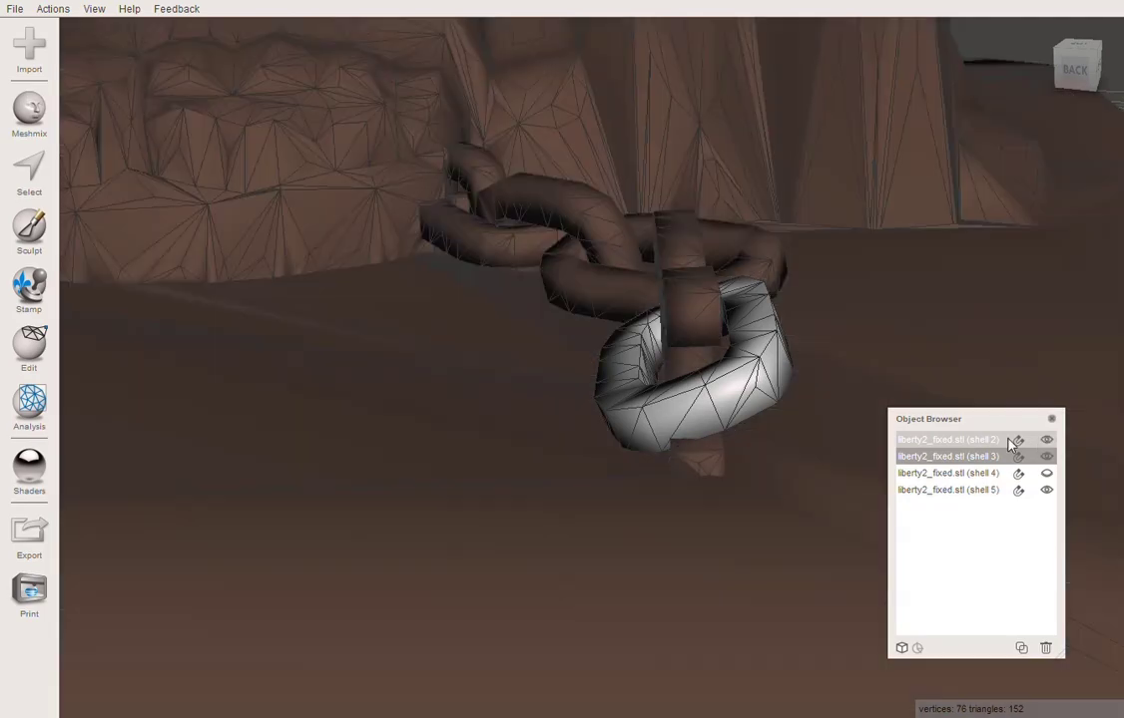
pyautogui.keyDown('shift'); pyautogui.click(986, 442); pyautogui.keyUp('shift')
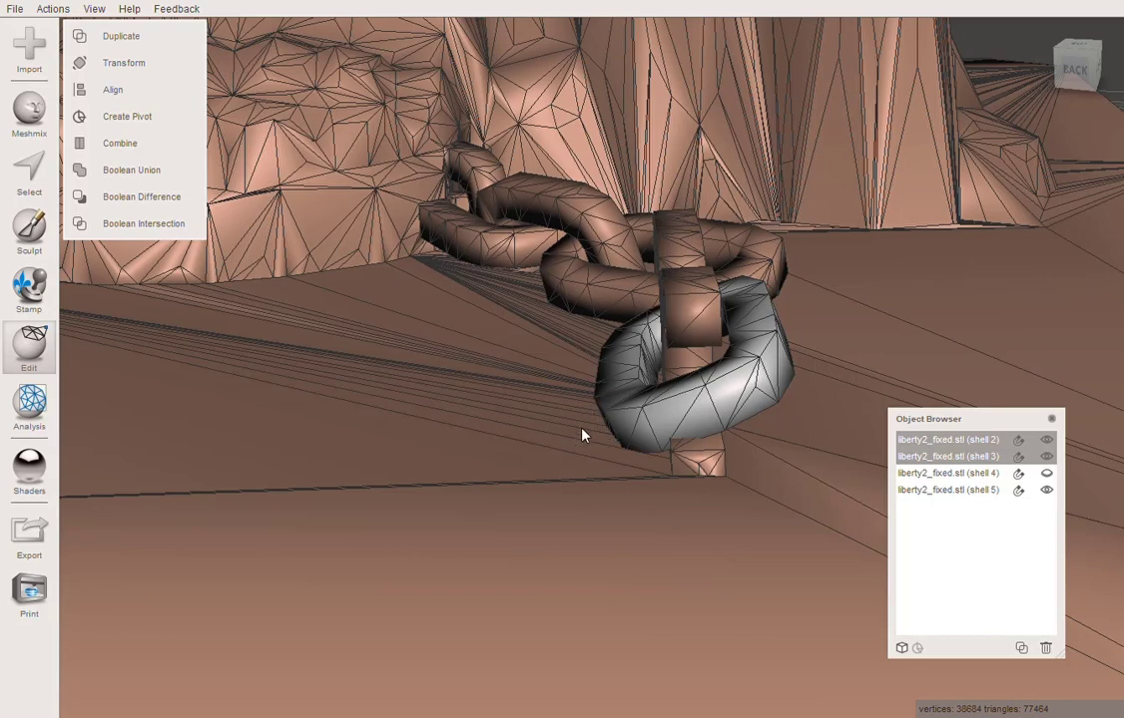
pyautogui.click(155, 171)
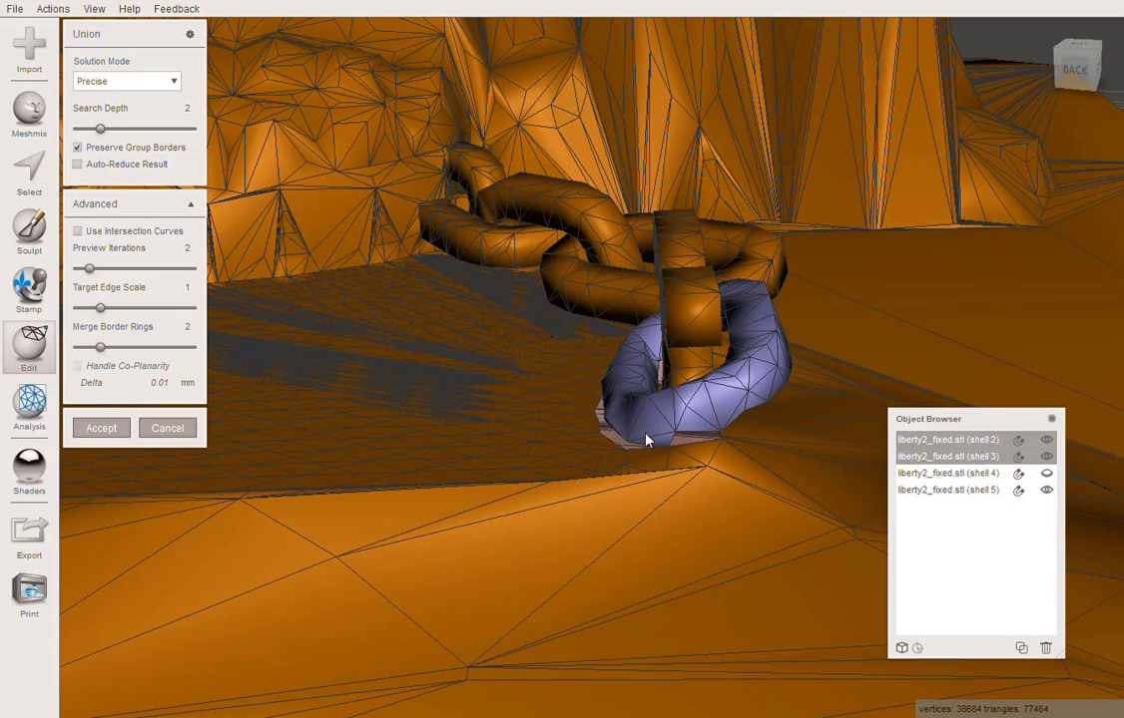
pyautogui.click(101, 428)
pyautogui.scroll(-2, 635, 437)
pyautogui.moveTo(631, 437); pyautogui.dragTo(583, 413, button='right')
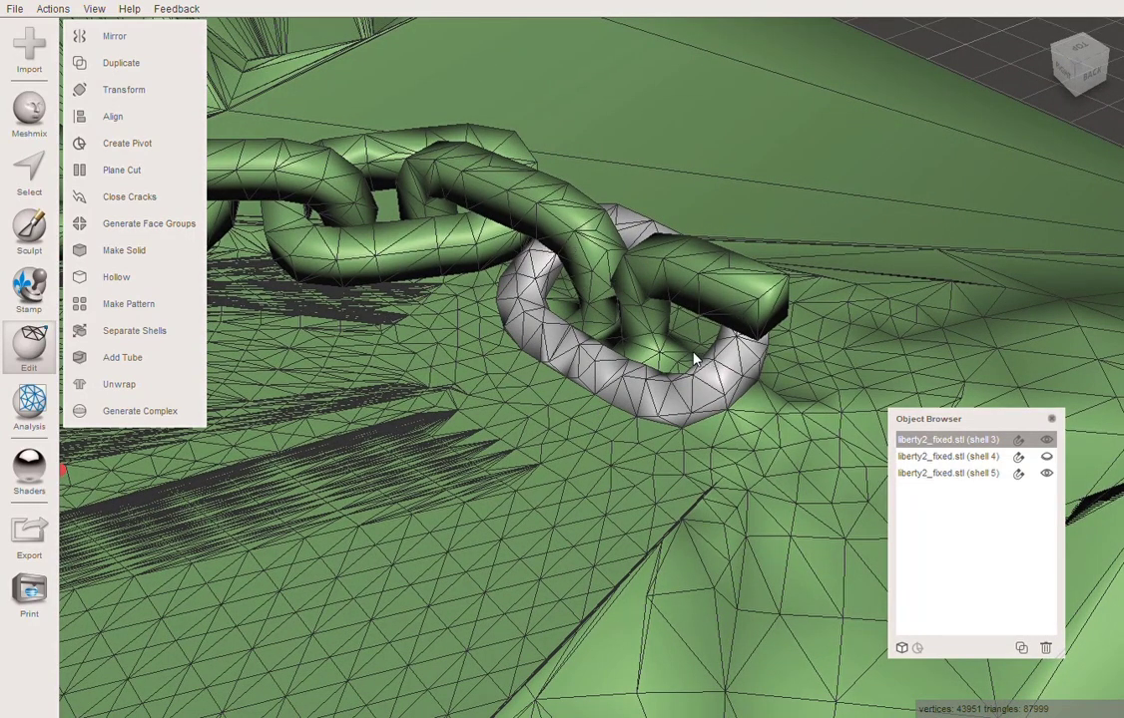
pyautogui.moveTo(575, 495); pyautogui.dragTo(520, 445, button='right')
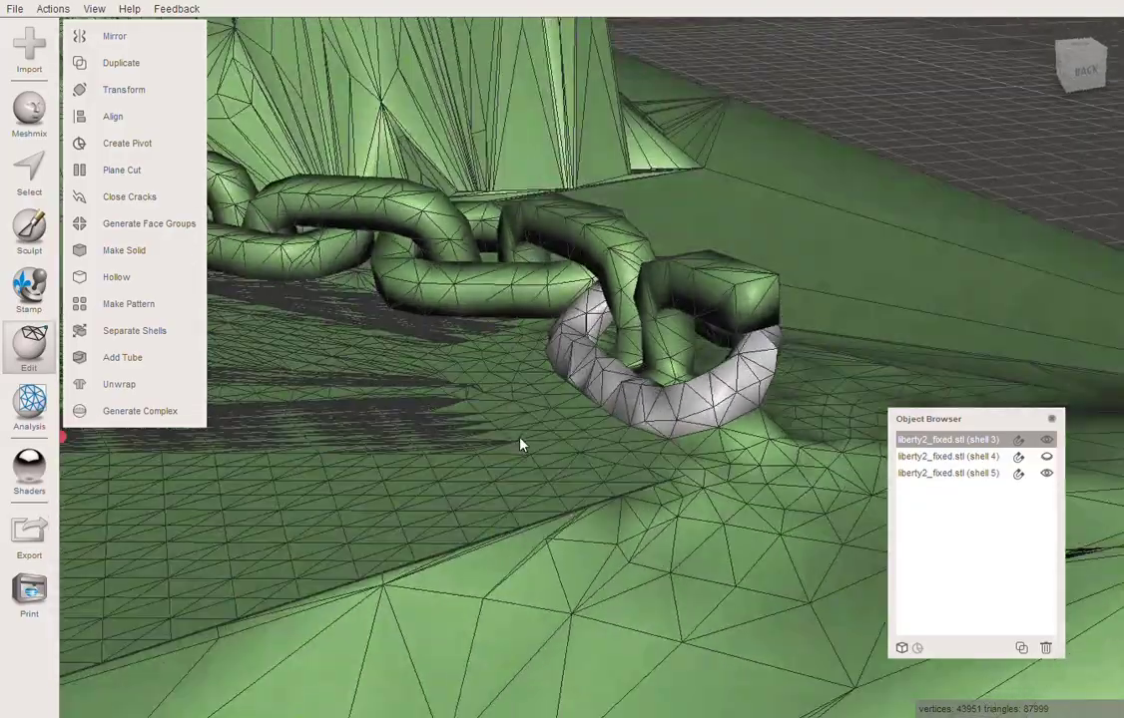
# Unhide chain link shell 4 and have it selected together with the statue body (shell 3).
pyautogui.moveTo(292, 437); pyautogui.dragTo(658, 350, button='right')
pyautogui.click(956, 458)
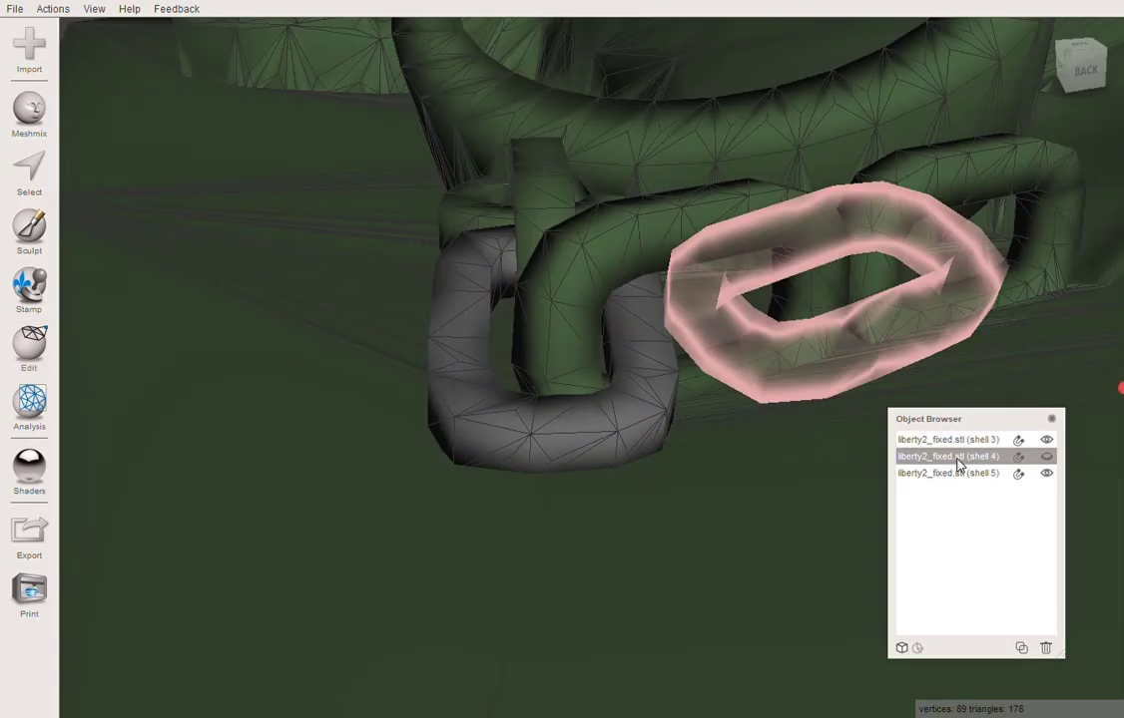
pyautogui.keyDown('shift'); pyautogui.click(948, 441); pyautogui.keyUp('shift')
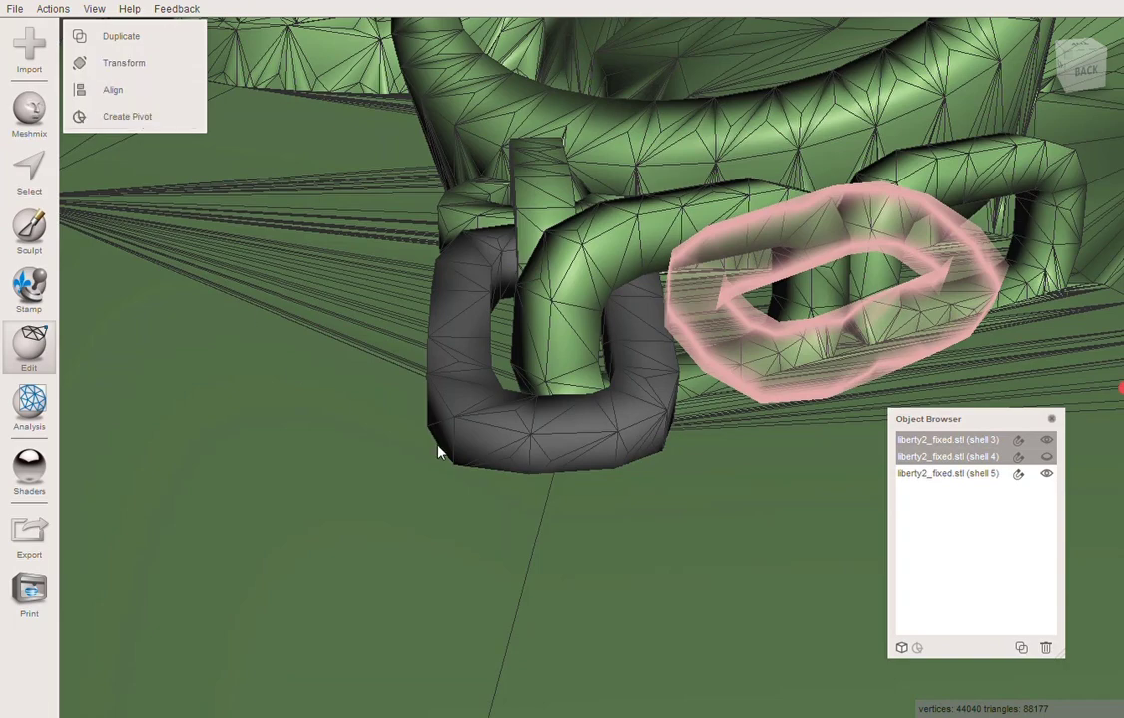
pyautogui.moveTo(437, 452); pyautogui.dragTo(779, 470, button='right')
pyautogui.click(1046, 456)
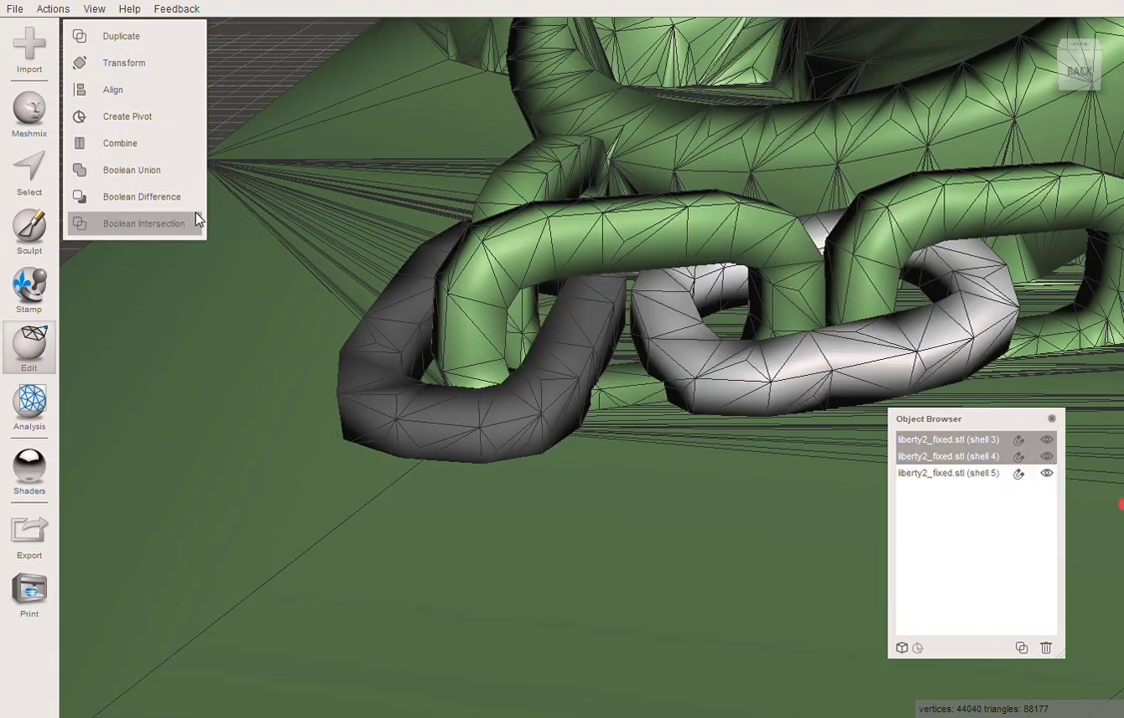
# Try a Boolean Union of the statue (shell 3) and chain link shell 4 in Precise mode, toggling Auto-Reduce Result.
pyautogui.click(135, 170)
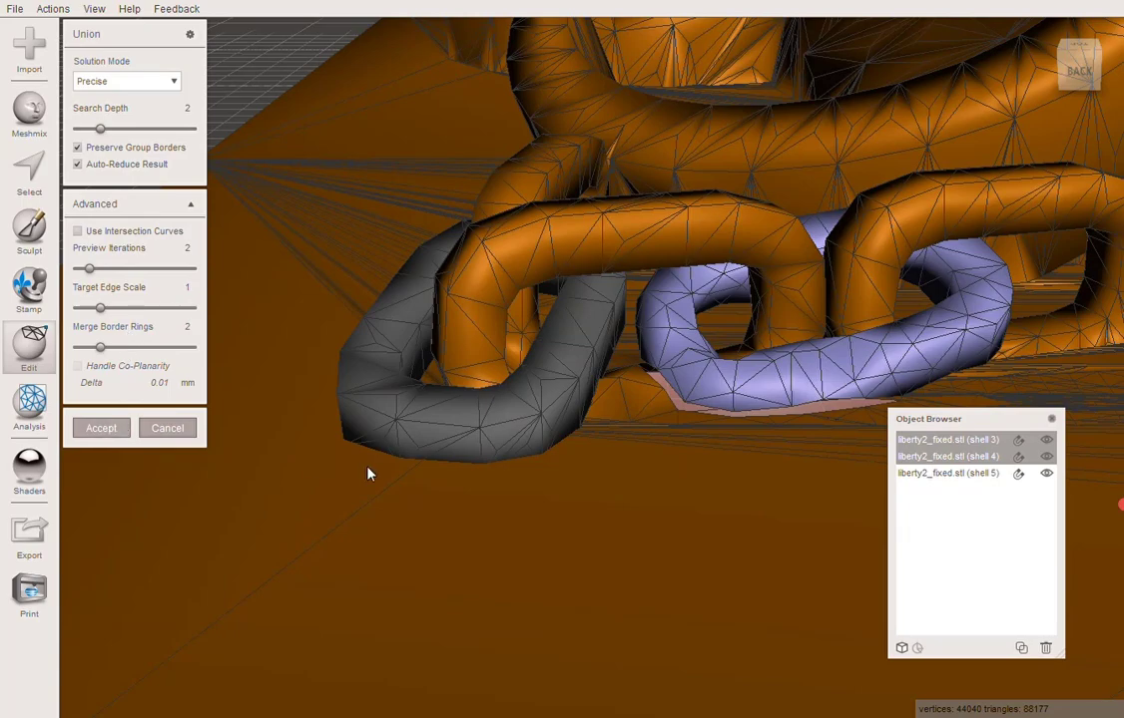
pyautogui.moveTo(655, 466); pyautogui.dragTo(705, 496, button='right')
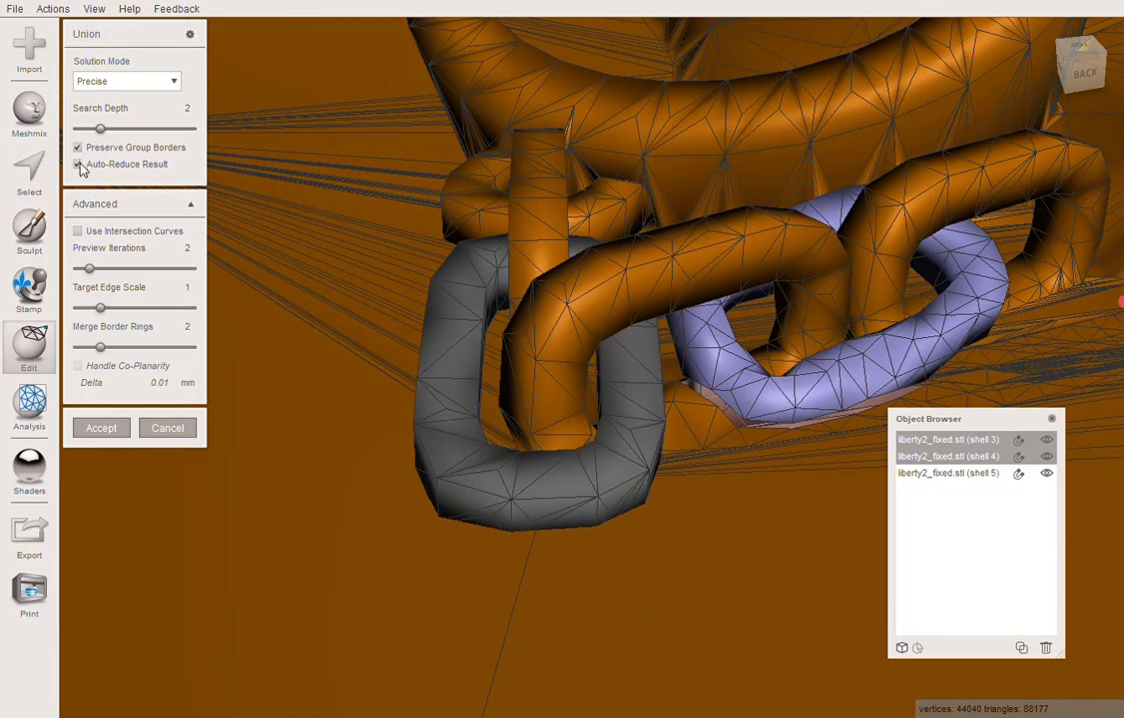
pyautogui.click(78, 164)
pyautogui.click(78, 164)
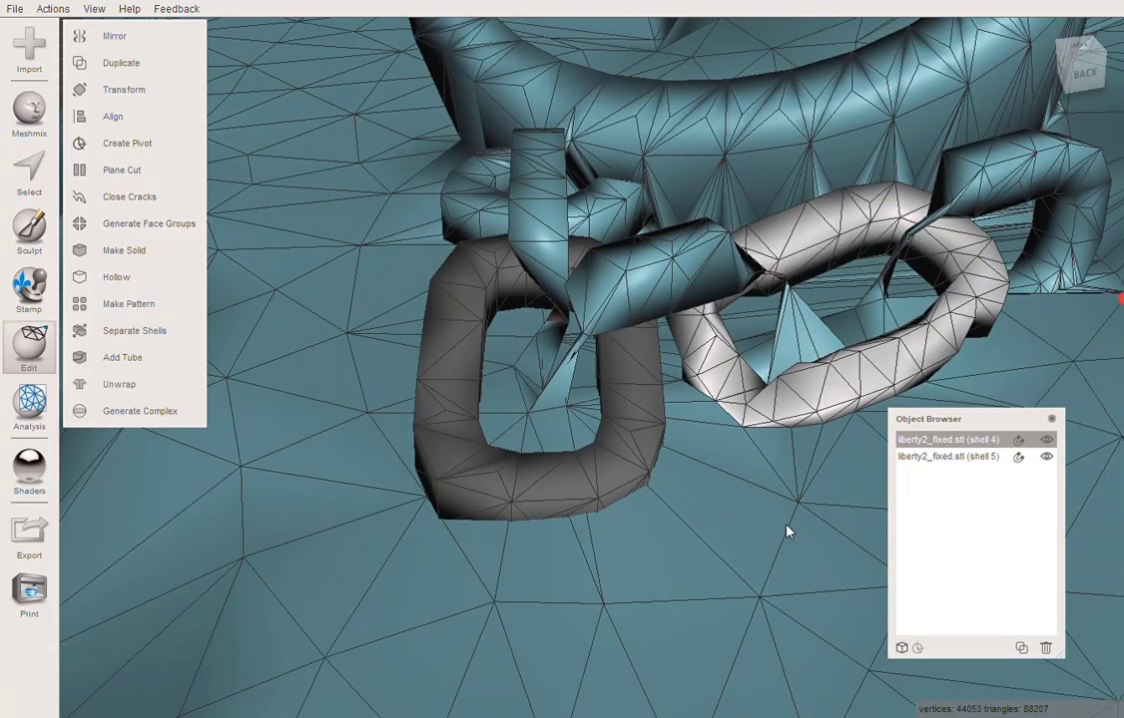
pyautogui.moveTo(786, 526); pyautogui.dragTo(747, 517, button='right')
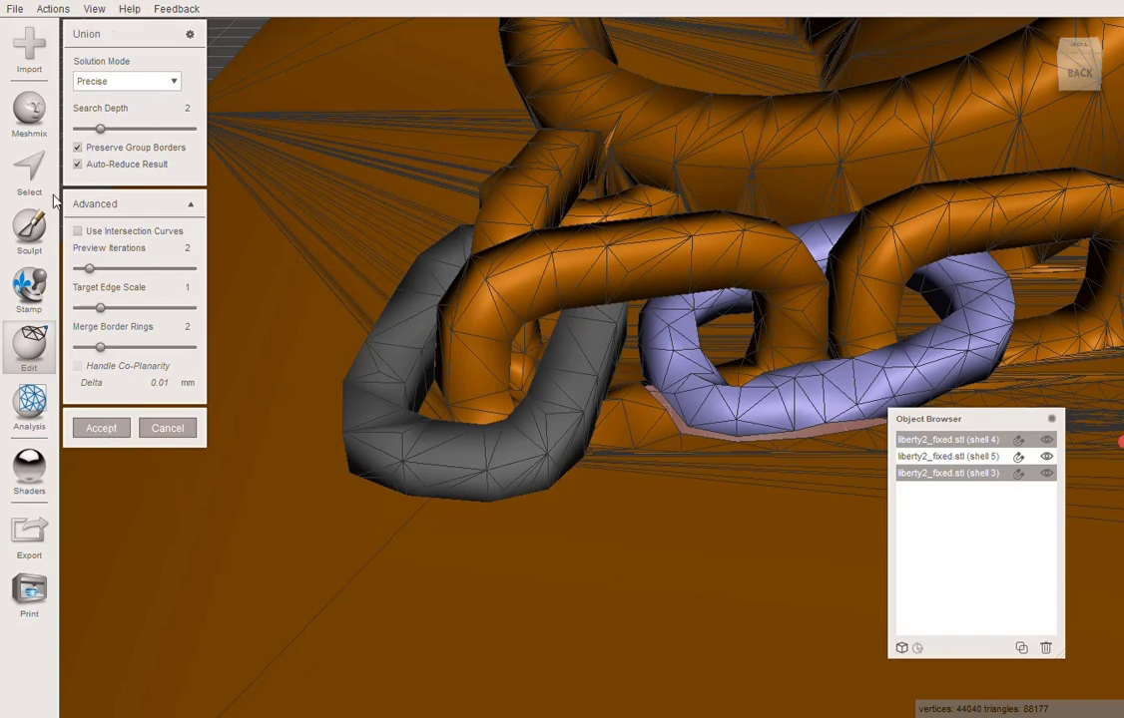
# Boolean Union the statue (shell 3) with chain link shell 4 in Precise mode with Auto-Reduce Result off, and inspect the joined link.
pyautogui.click(77, 163)
pyautogui.click(98, 432)
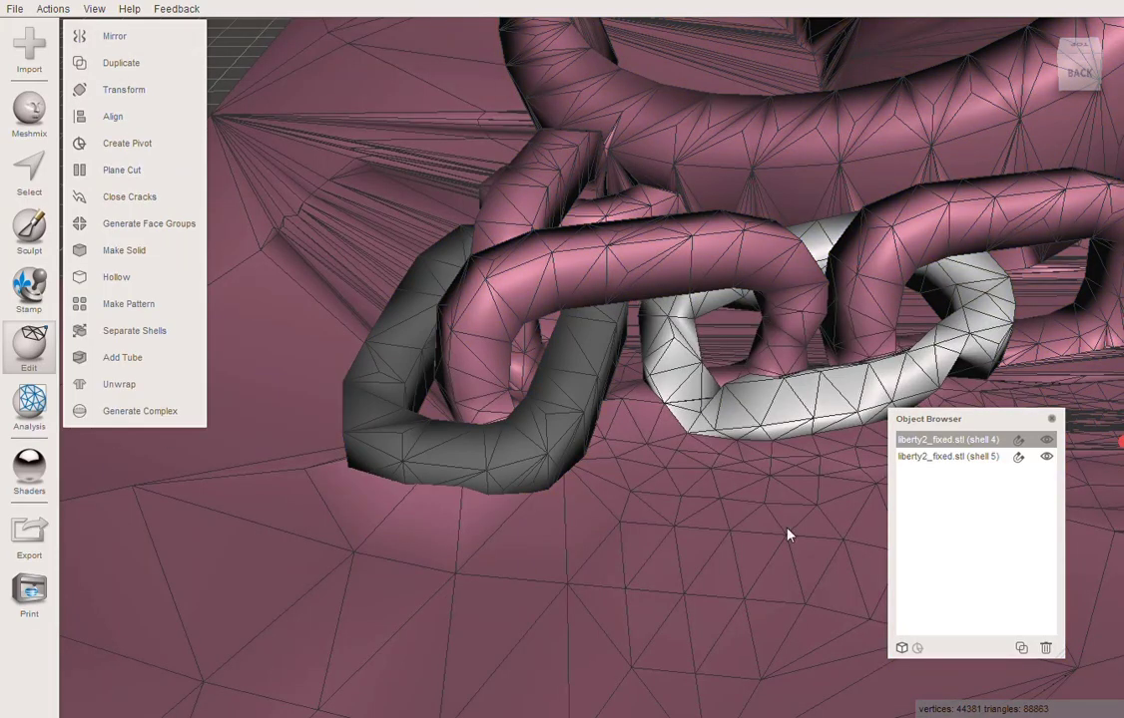
pyautogui.moveTo(791, 499); pyautogui.dragTo(521, 476, button='right')
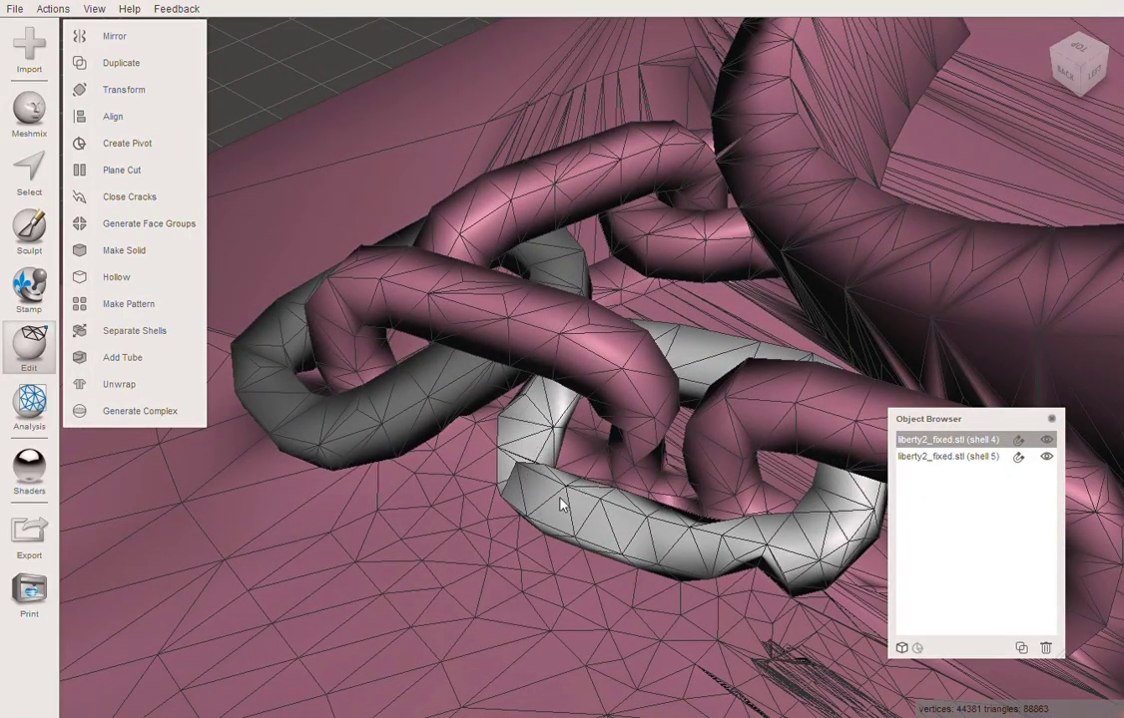
pyautogui.moveTo(479, 499); pyautogui.dragTo(649, 486, button='right')
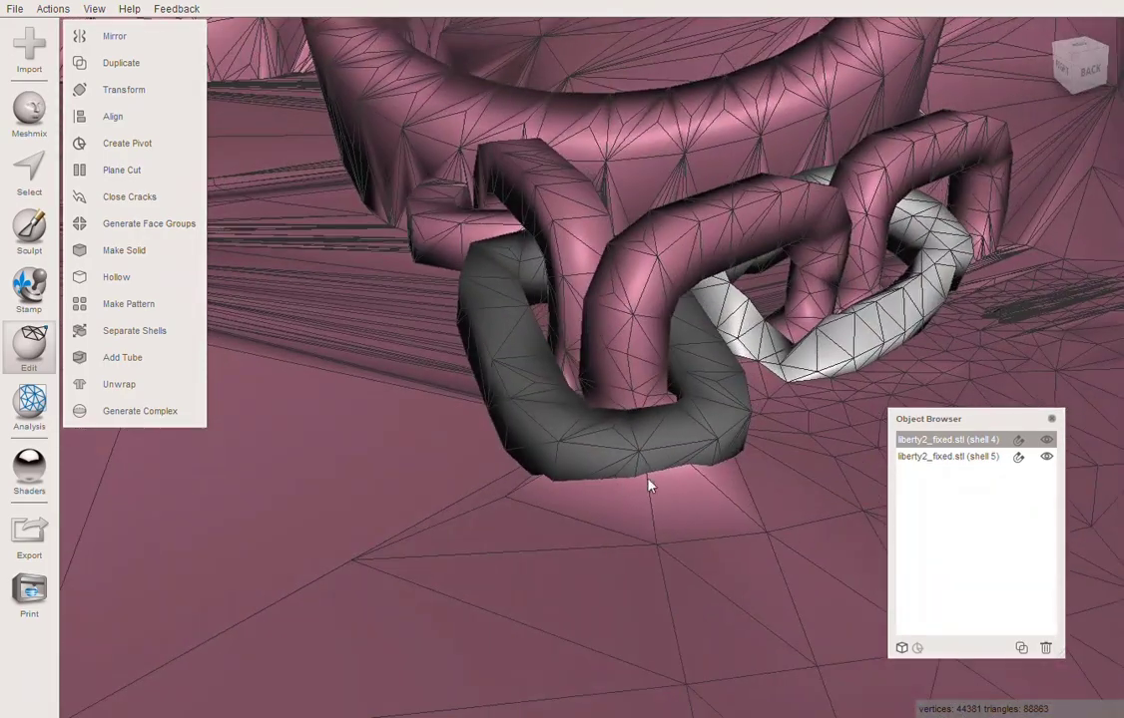
# Select the whole mesh of chain link shell 5 and remesh it in Relative Density mode at 0% density.
pyautogui.click(928, 457)
pyautogui.click(29, 171)
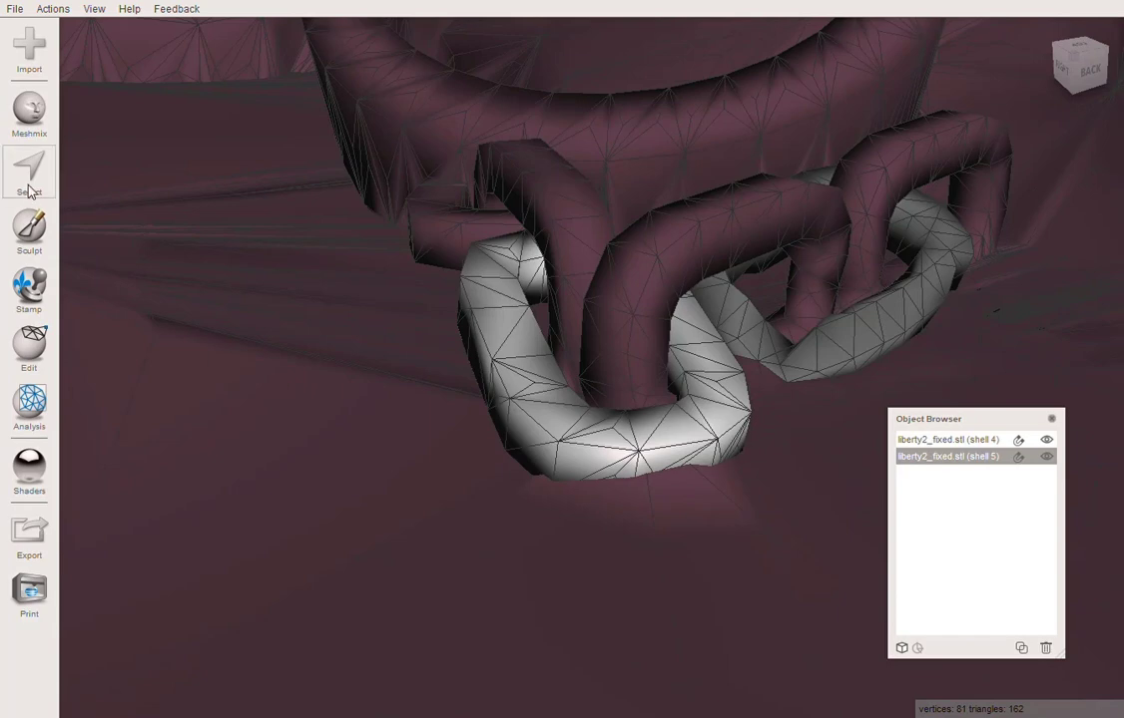
pyautogui.doubleClick(592, 407)
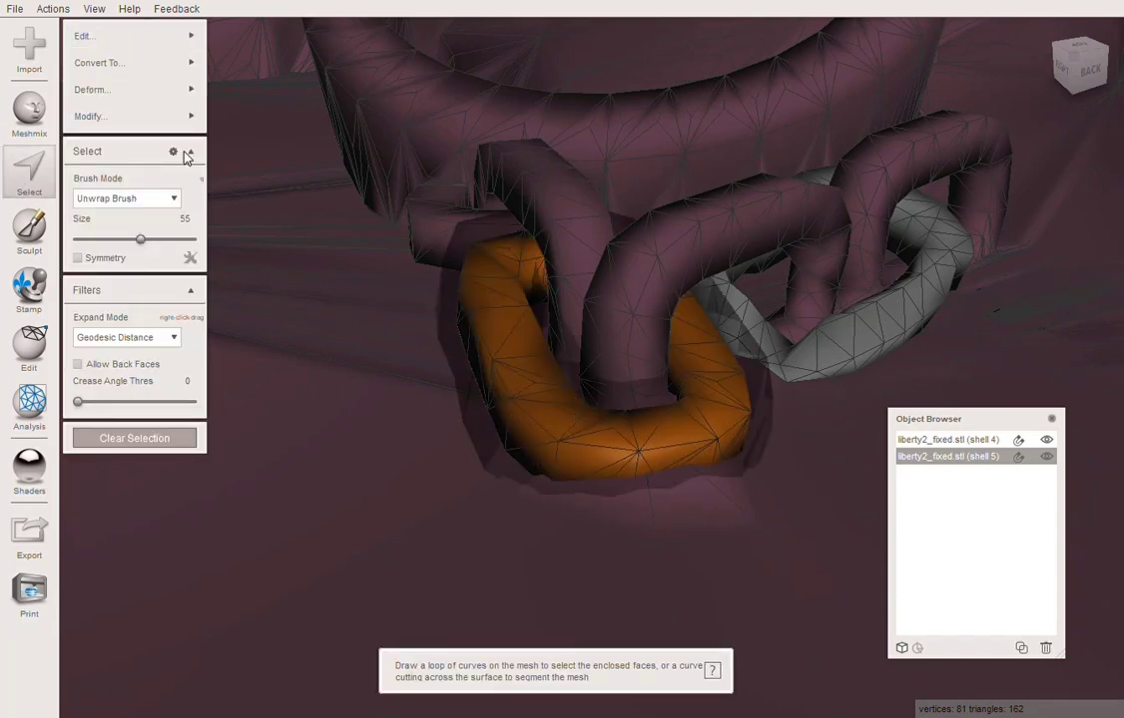
pyautogui.moveTo(180, 40)
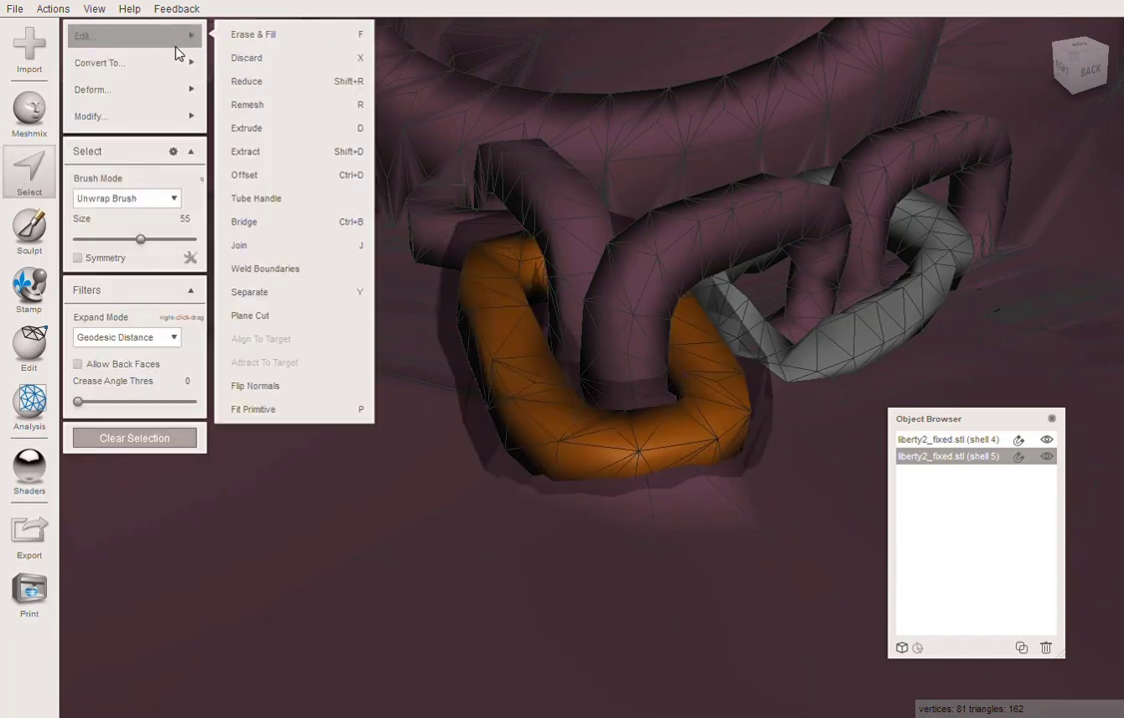
pyautogui.click(258, 106)
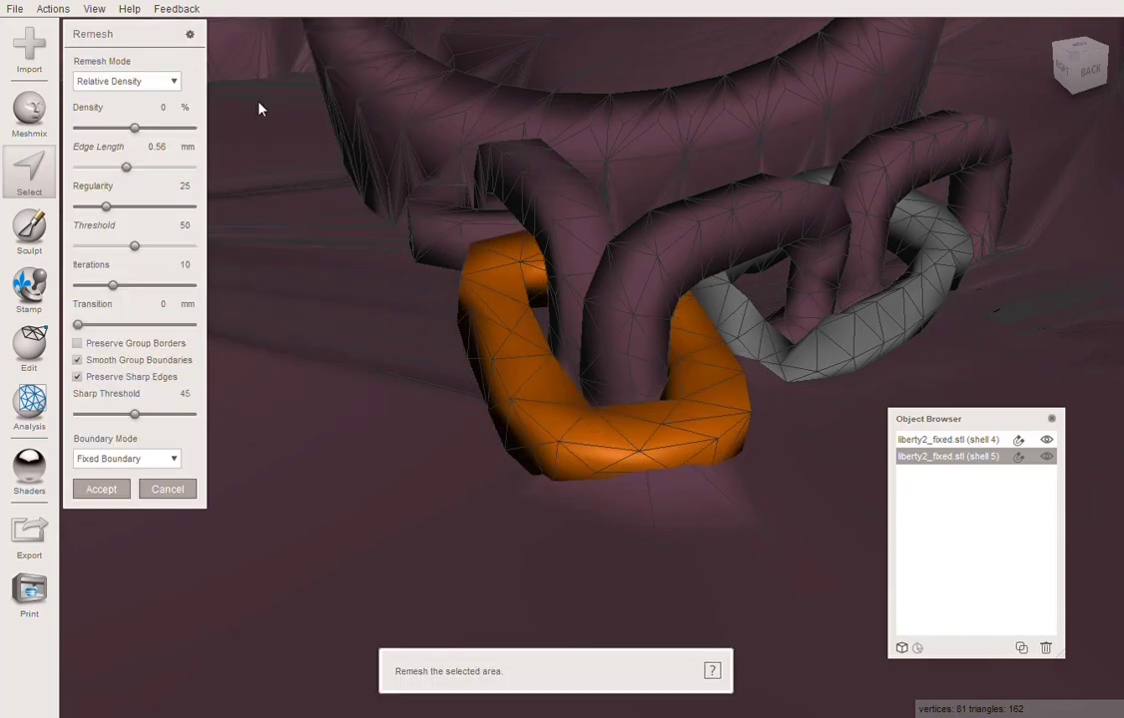
pyautogui.click(177, 84)
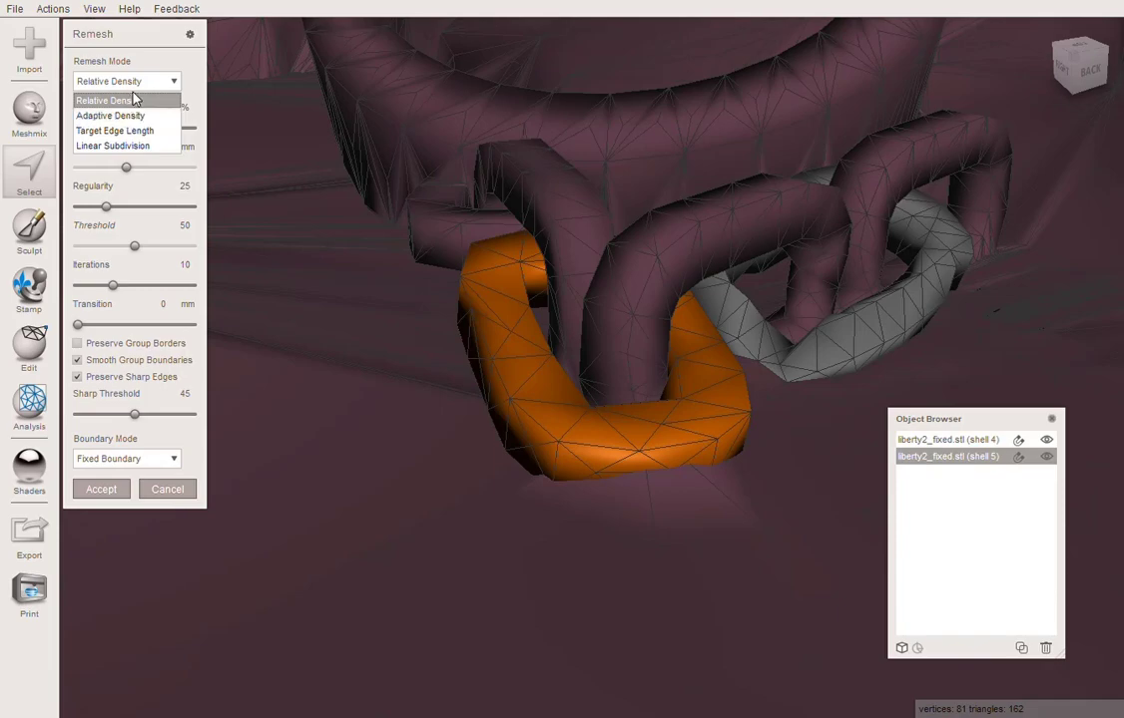
pyautogui.click(136, 99)
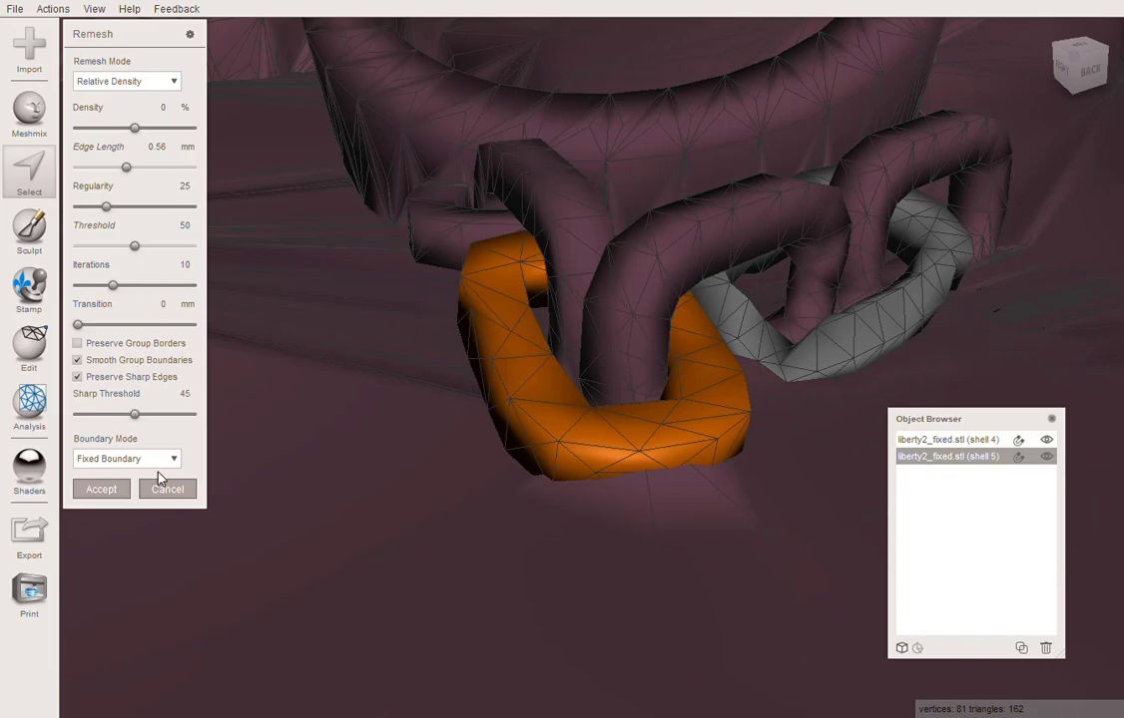
pyautogui.click(102, 490)
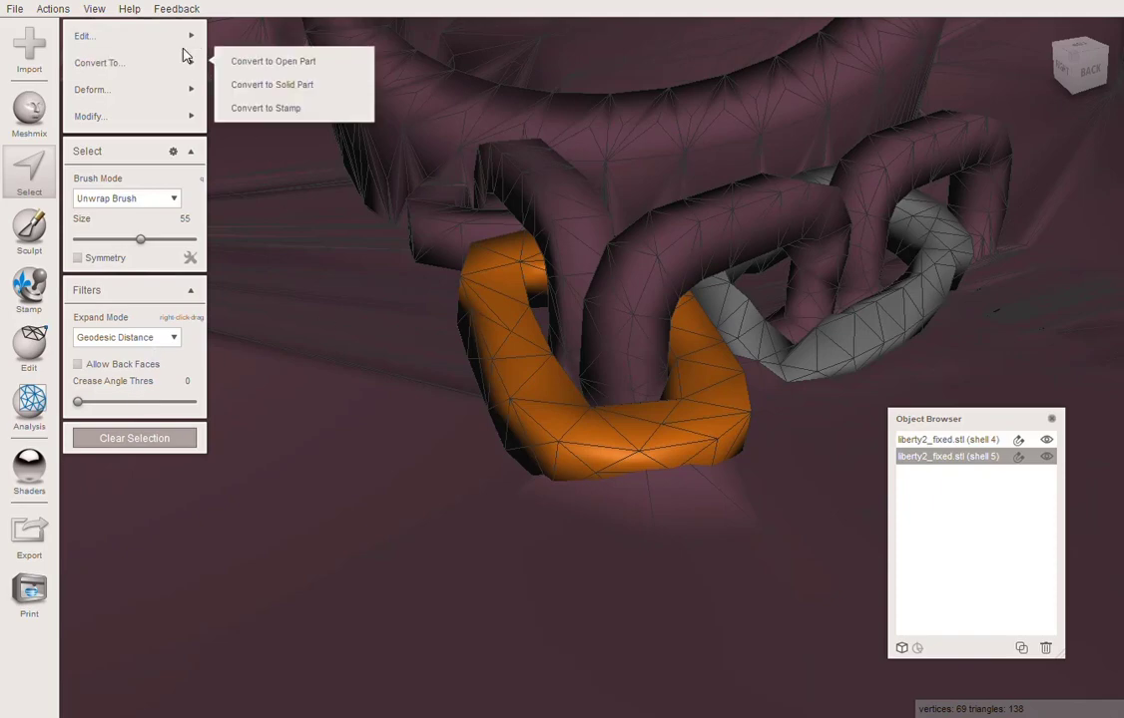
# Remesh the selected chain link shell 5 again with Relative Density raised to 33%.
pyautogui.moveTo(185, 36)
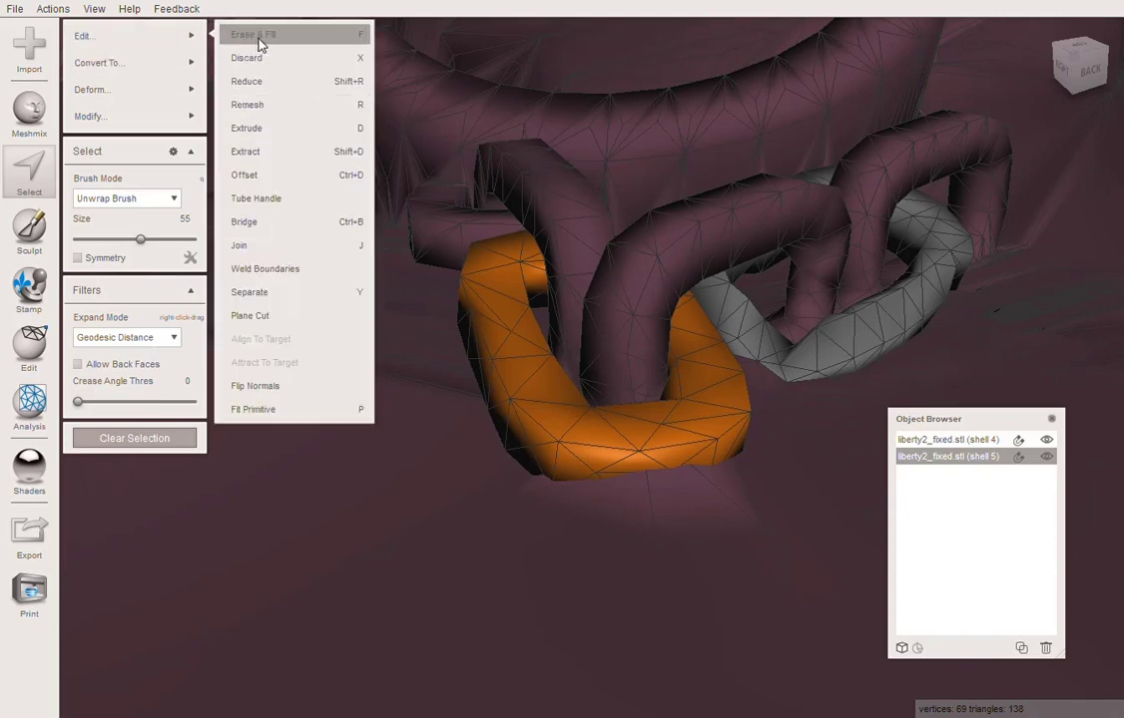
pyautogui.click(257, 108)
pyautogui.moveTo(135, 130); pyautogui.dragTo(174, 132)
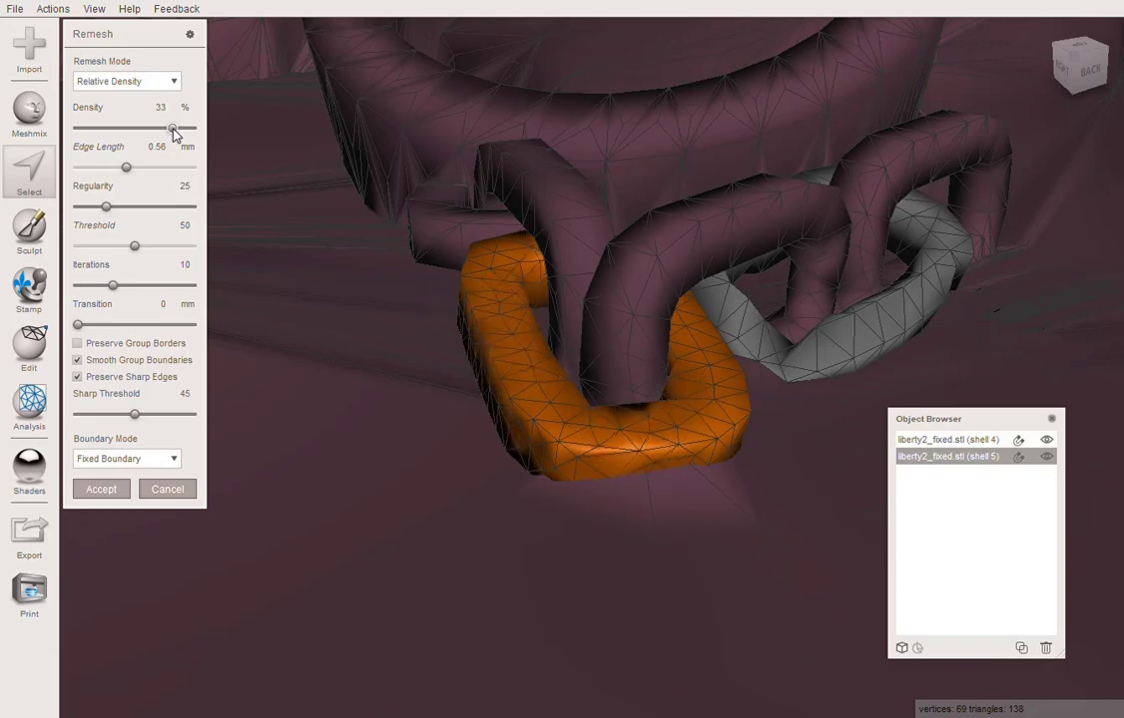
pyautogui.click(96, 490)
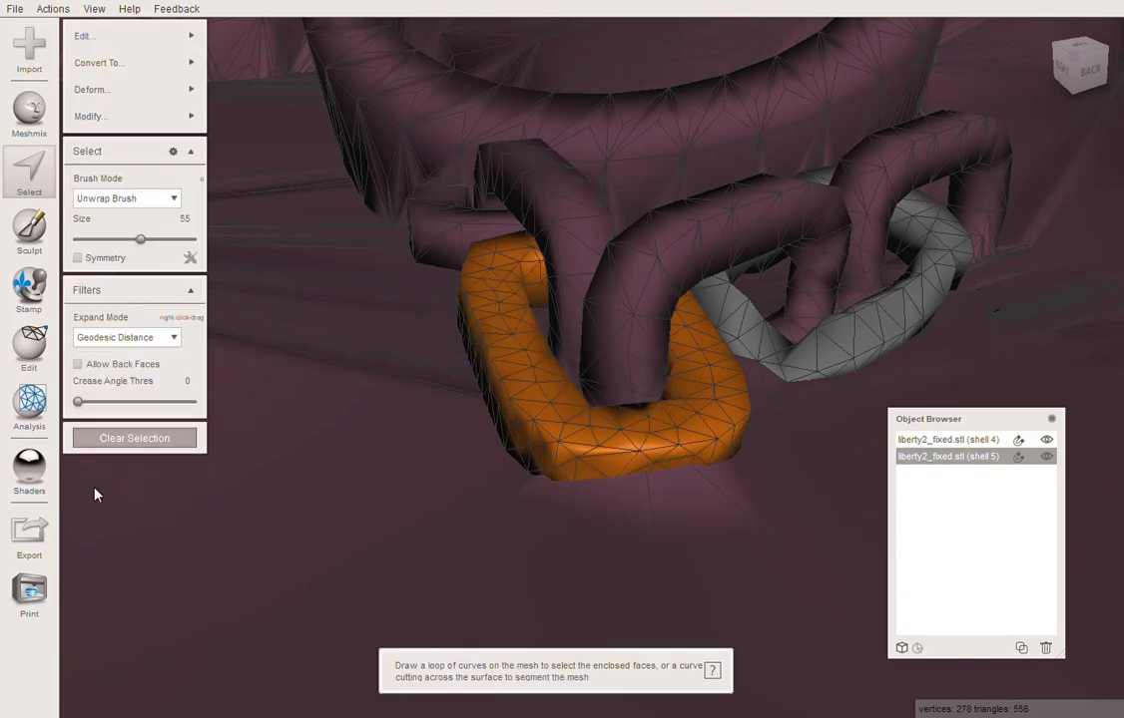
# Boolean Union the statue (shell 4) with the remeshed chain link shell 5 in Precise mode with Auto-Reduce Result off.
pyautogui.keyDown('shift'); pyautogui.click(983, 440); pyautogui.keyUp('shift')
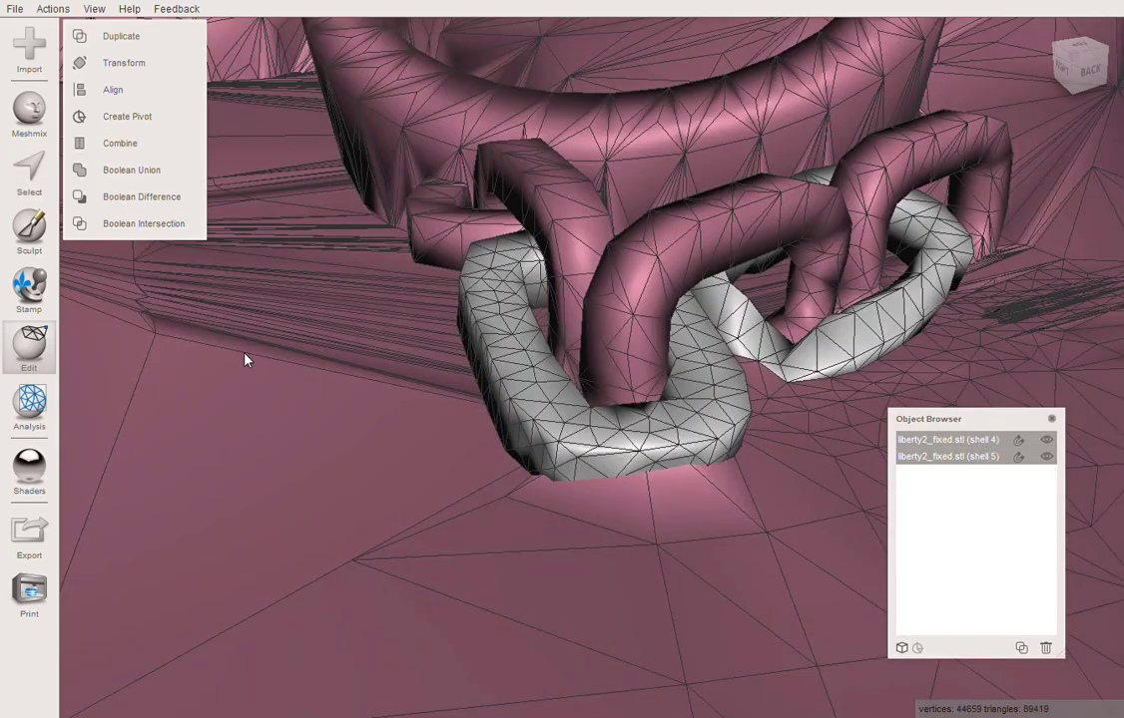
pyautogui.click(128, 170)
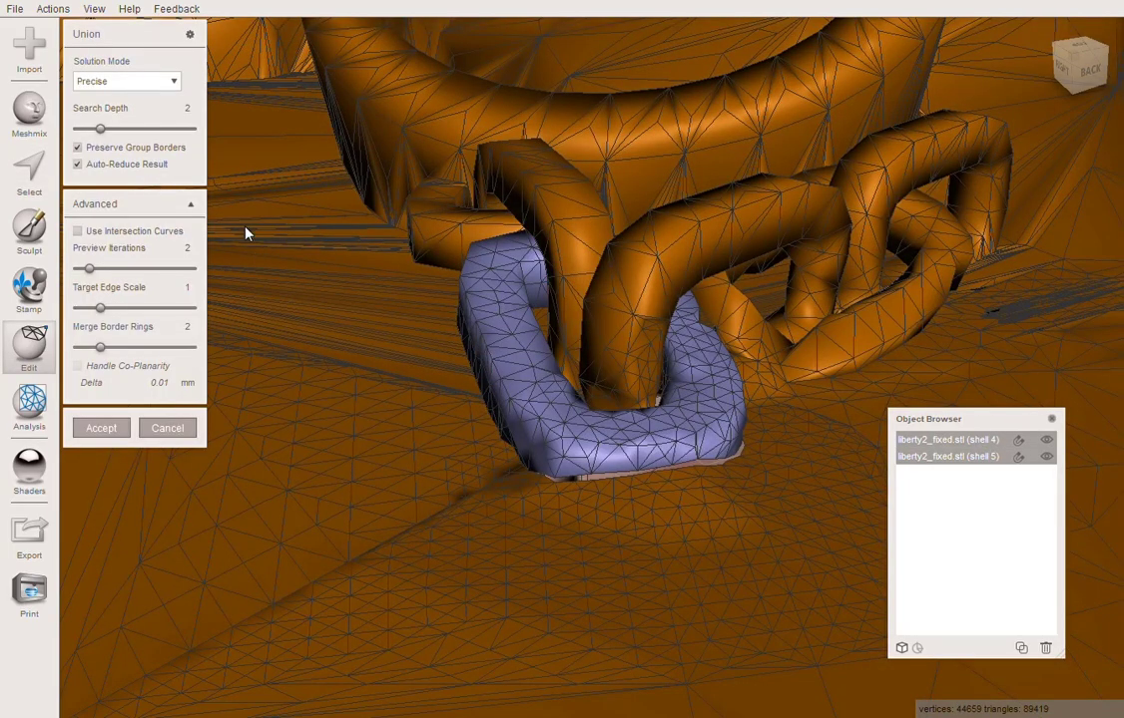
pyautogui.click(77, 163)
pyautogui.moveTo(750, 372); pyautogui.dragTo(666, 387, button='right')
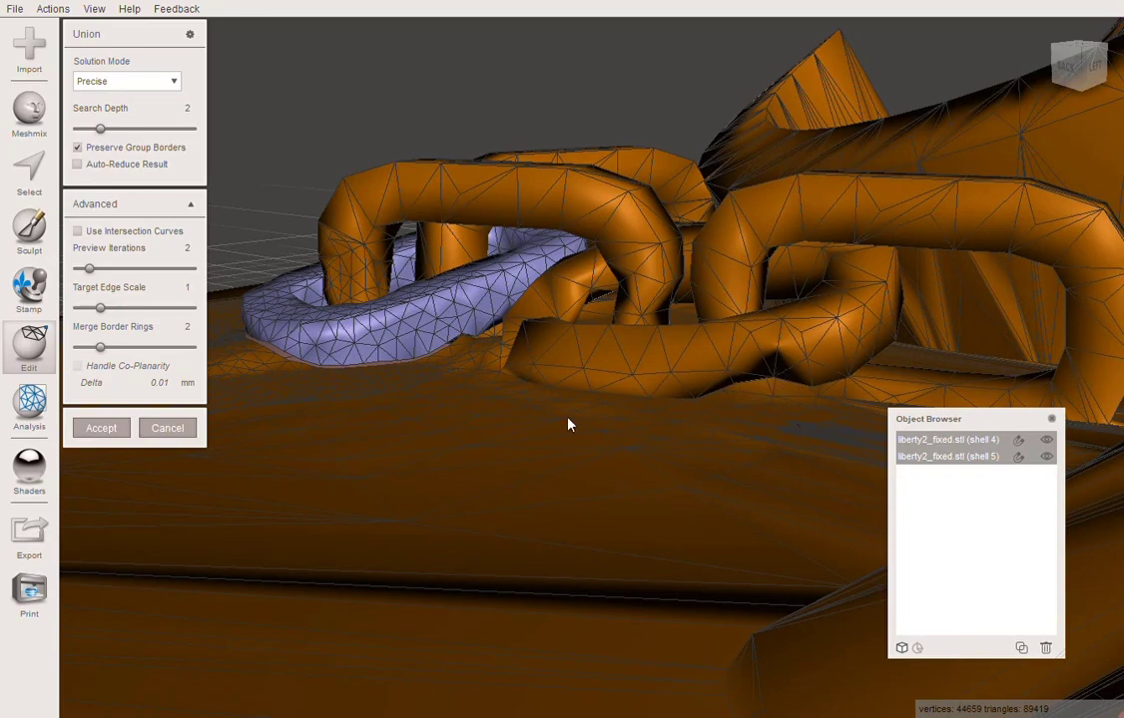
pyautogui.moveTo(567, 424); pyautogui.dragTo(471, 447, button='right')
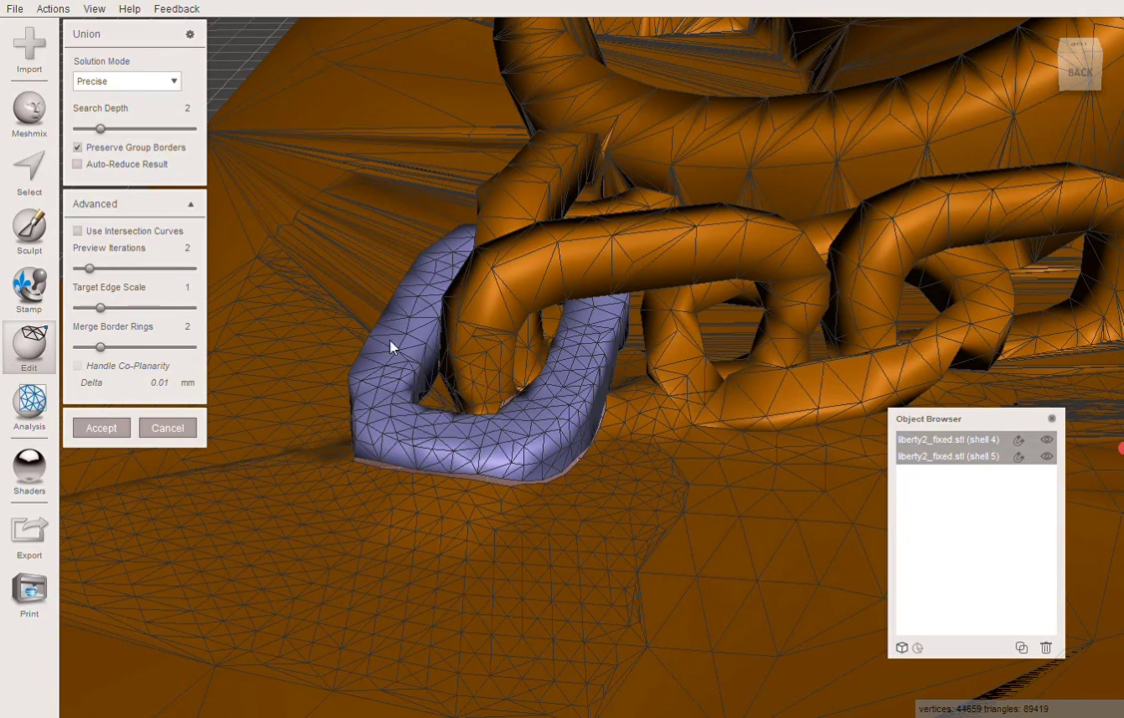
pyautogui.click(89, 428)
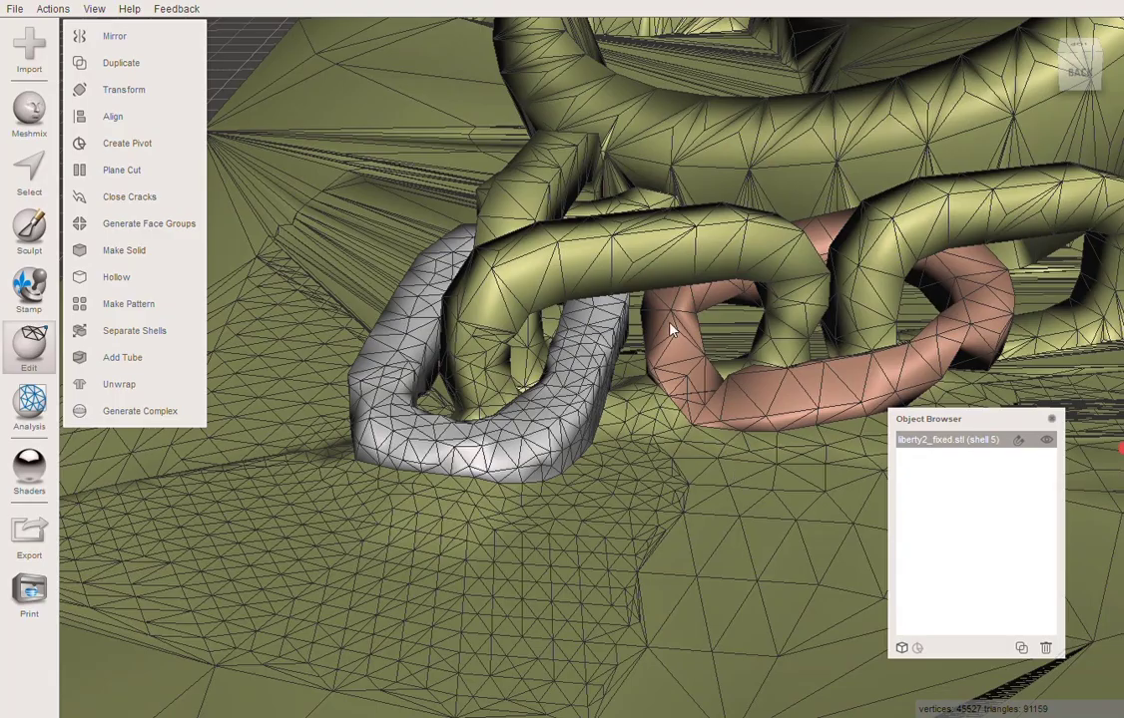
# Examine the merged model from the chains over the torso and head down to the bottom of the pedestal.
pyautogui.scroll(-15, 669, 329)
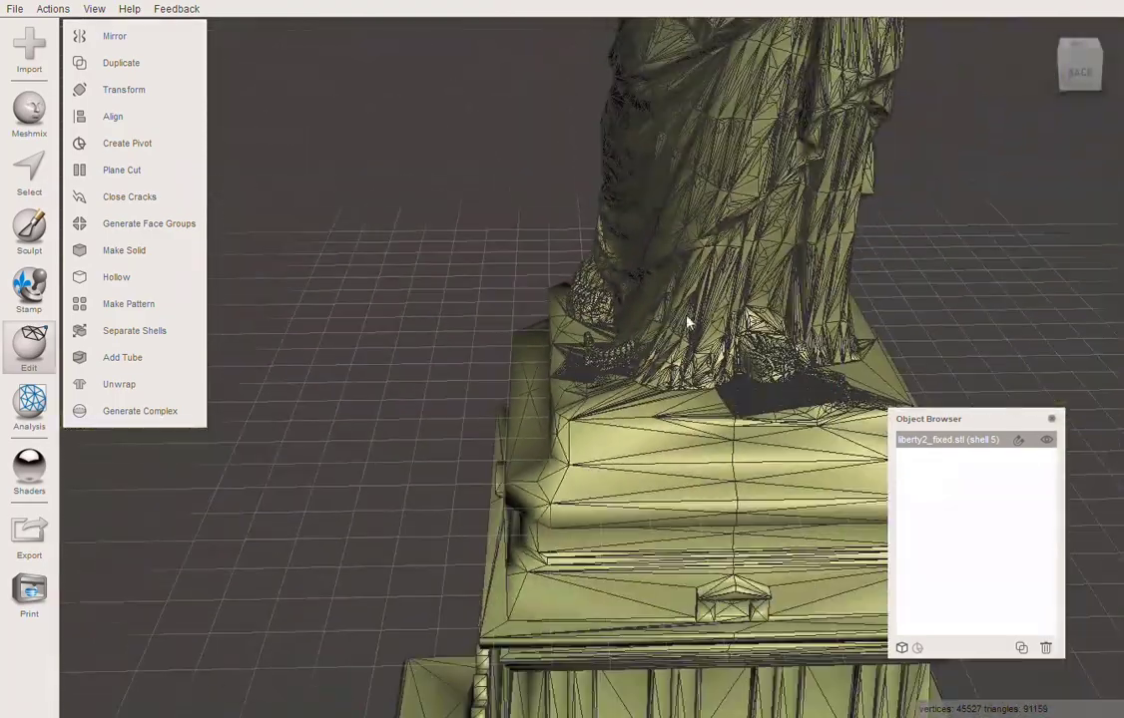
pyautogui.scroll(-3, 738, 260)
pyautogui.moveTo(754, 187); pyautogui.dragTo(657, 368, button='right')
pyautogui.scroll(10, 669, 329)
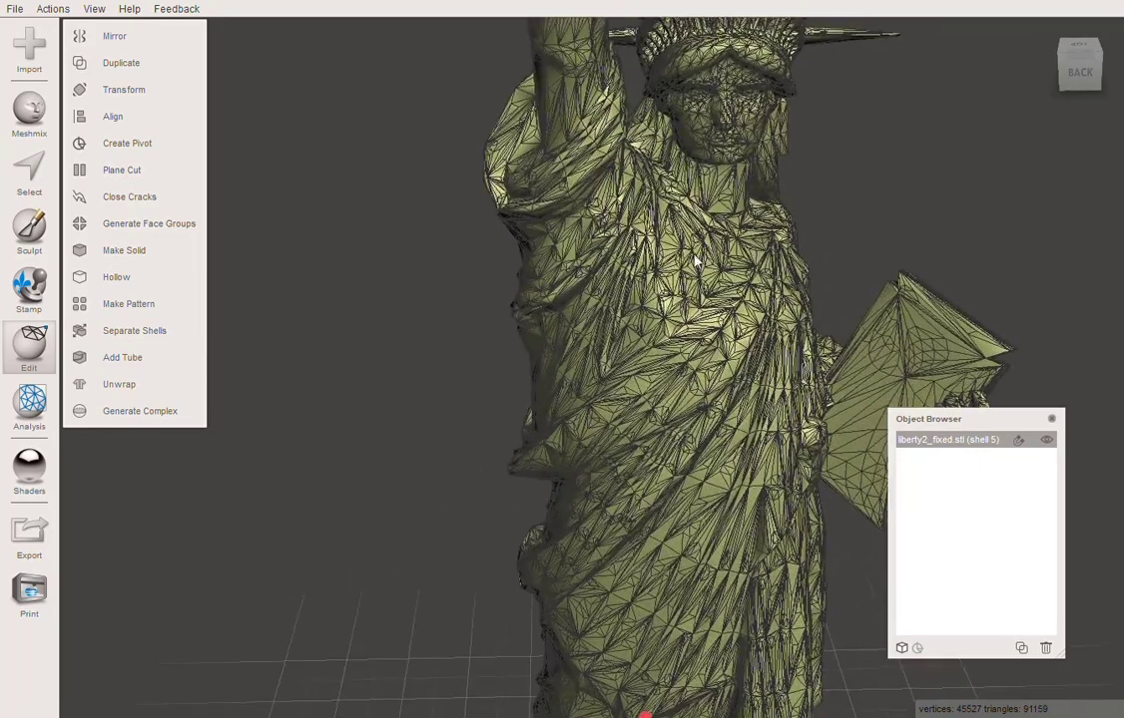
pyautogui.moveTo(695, 262); pyautogui.dragTo(659, 365, button='middle')
pyautogui.moveTo(612, 250); pyautogui.dragTo(537, 58, button='middle')
pyautogui.scroll(-8, 598, 444)
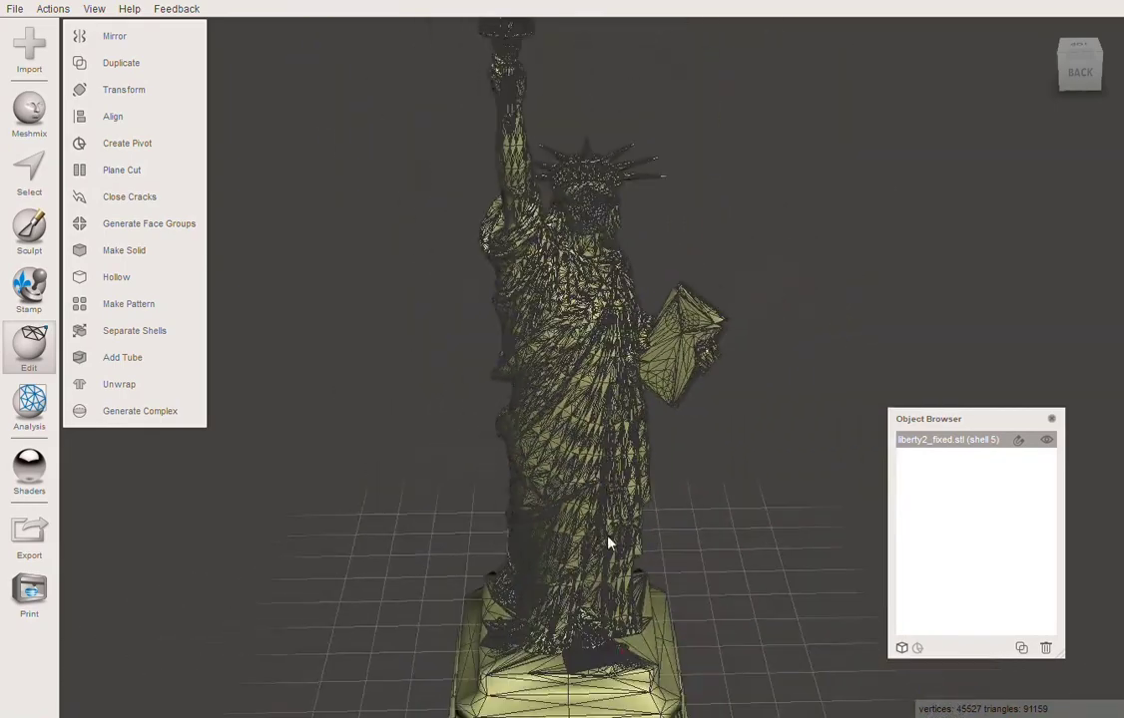
pyautogui.moveTo(609, 542); pyautogui.dragTo(622, 239, button='middle')
pyautogui.scroll(2, 544, 612)
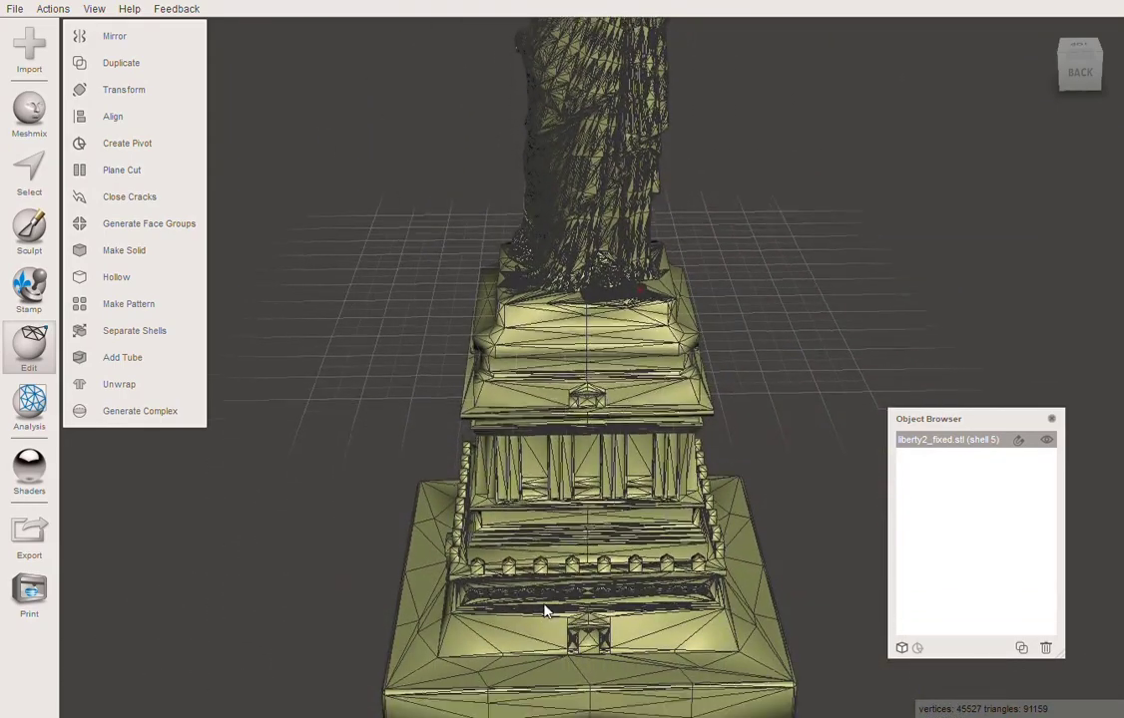
pyautogui.moveTo(544, 612); pyautogui.dragTo(546, 507, button='middle')
# Run the Inspector on the merged statue and auto-repair all mesh defects with Flat Fill.
pyautogui.click(36, 410)
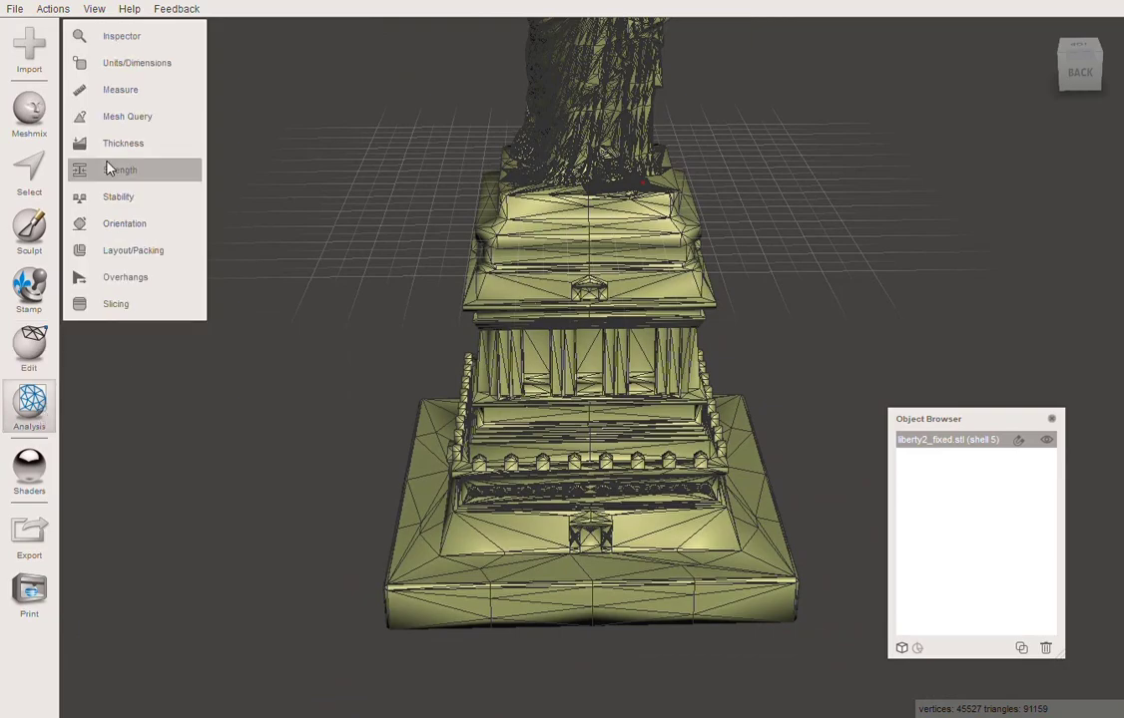
pyautogui.click(122, 37)
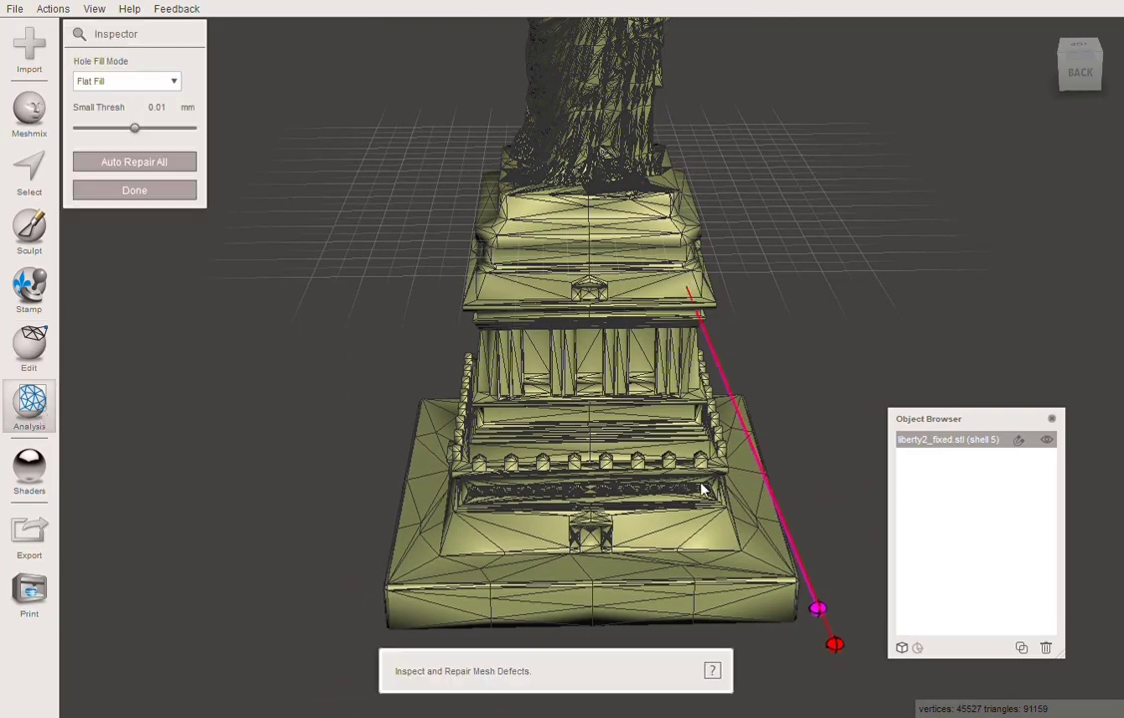
pyautogui.moveTo(832, 406); pyautogui.dragTo(644, 456, button='right')
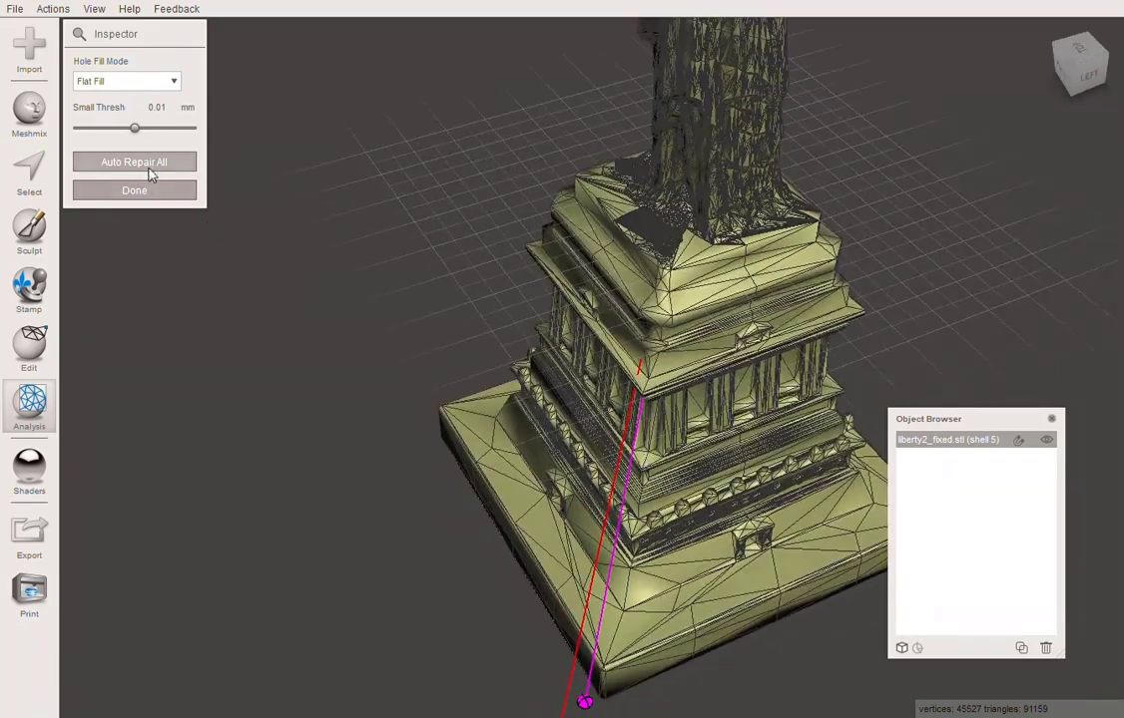
pyautogui.click(149, 169)
# Turn off the wireframe display and examine the chains at the statue's feet up close.
pyautogui.scroll(4, 627, 294)
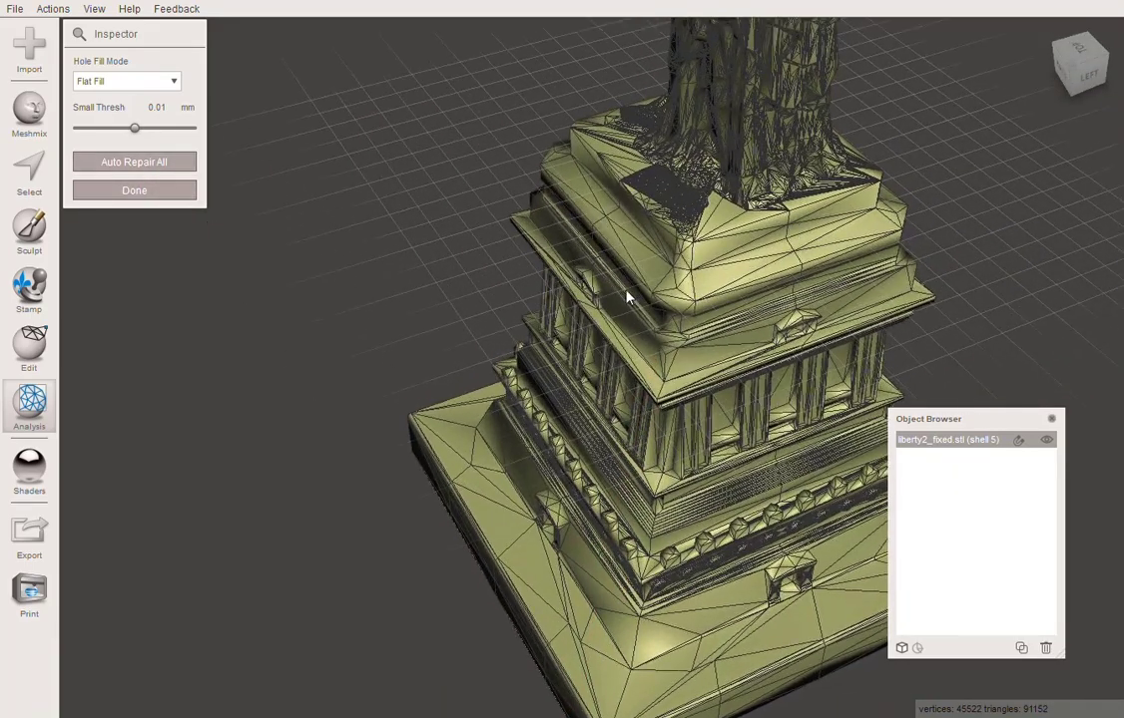
pyautogui.press('w')
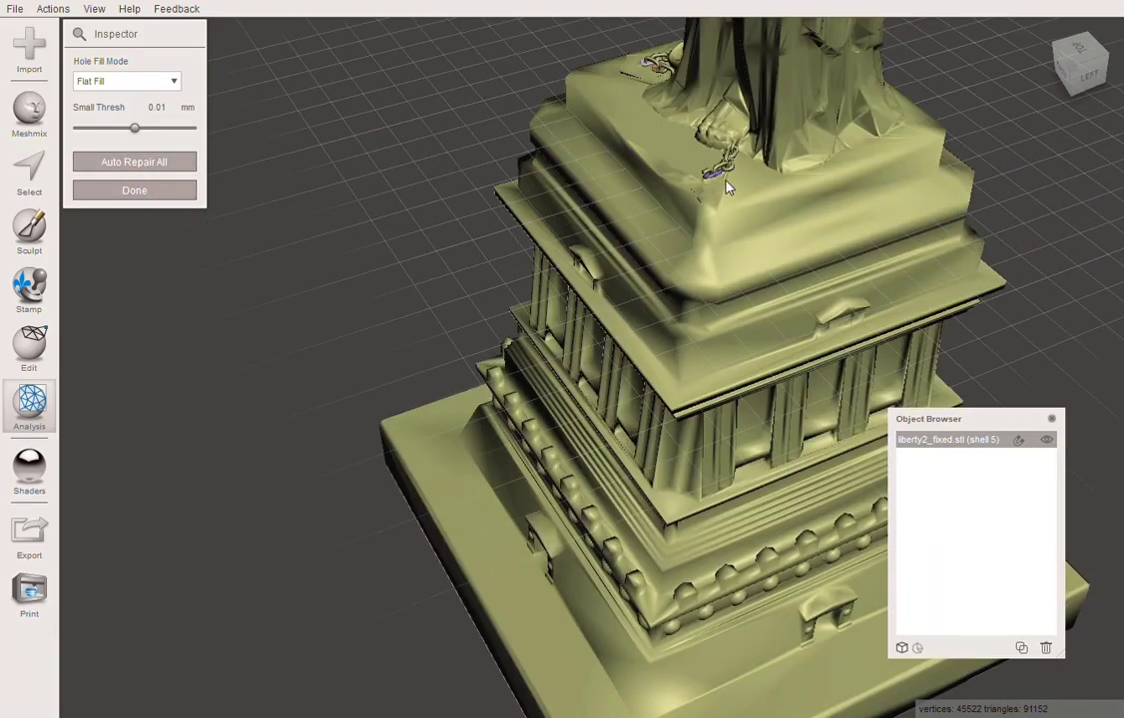
pyautogui.scroll(5, 726, 185)
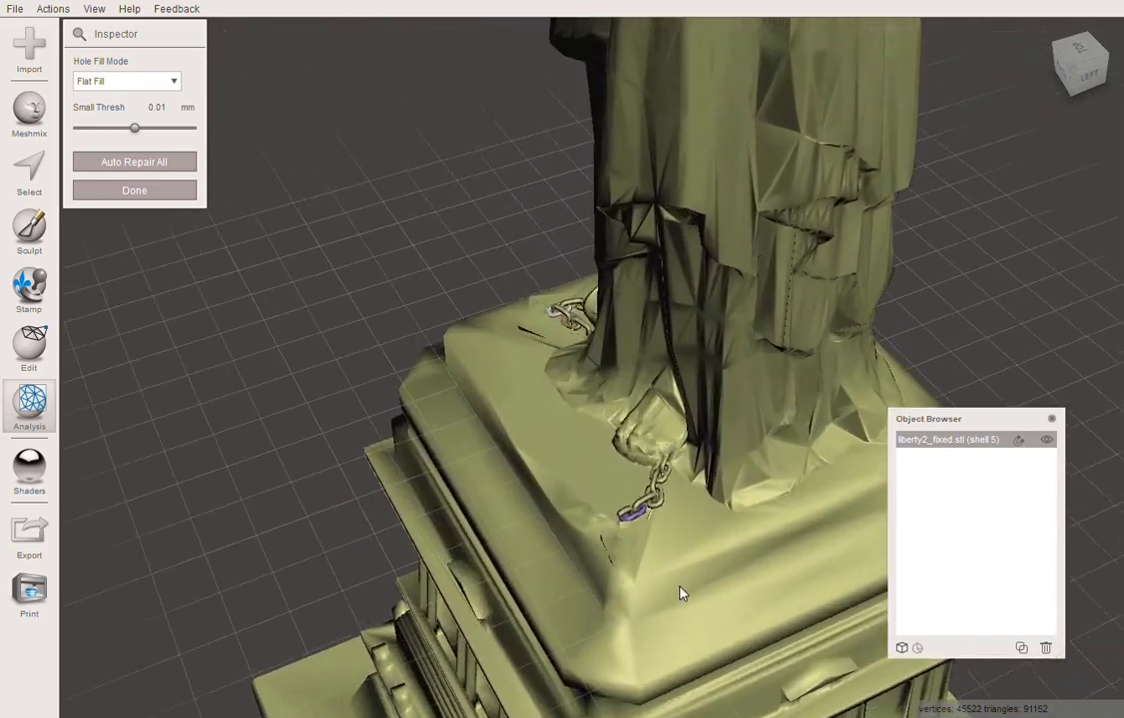
# Check the chain links at the statue's feet up close, close the Inspector and frame the whole statue.
pyautogui.scroll(3, 679, 587)
pyautogui.moveTo(678, 607); pyautogui.dragTo(740, 650, button='right')
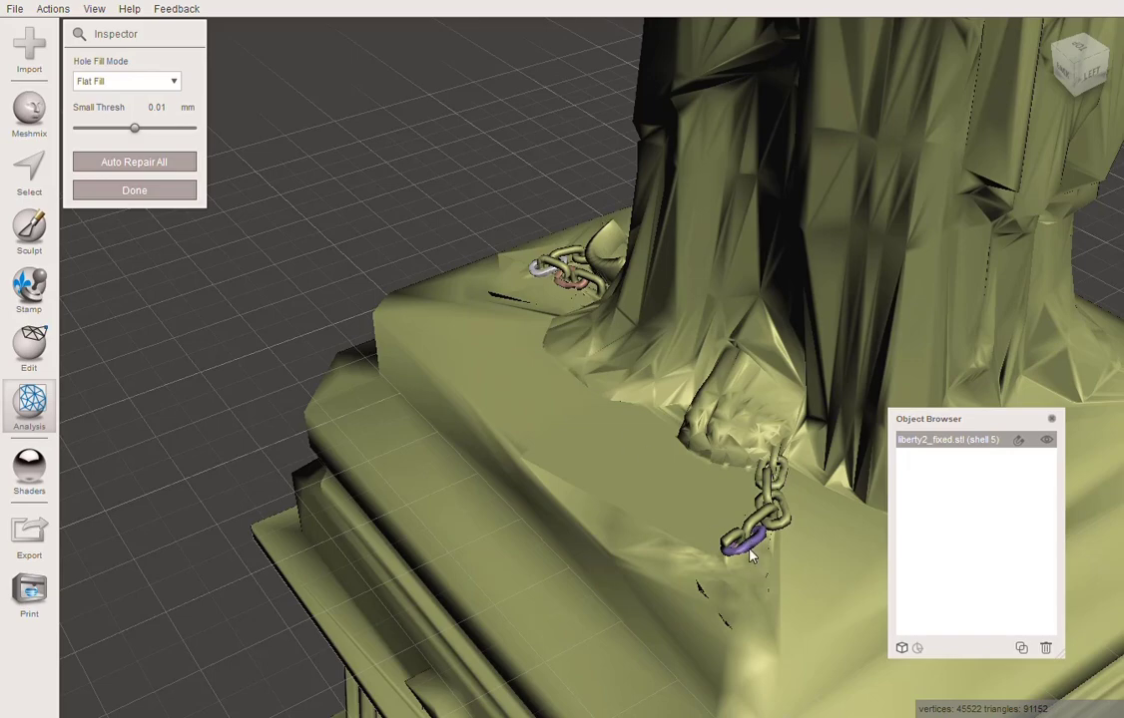
pyautogui.scroll(5, 755, 565)
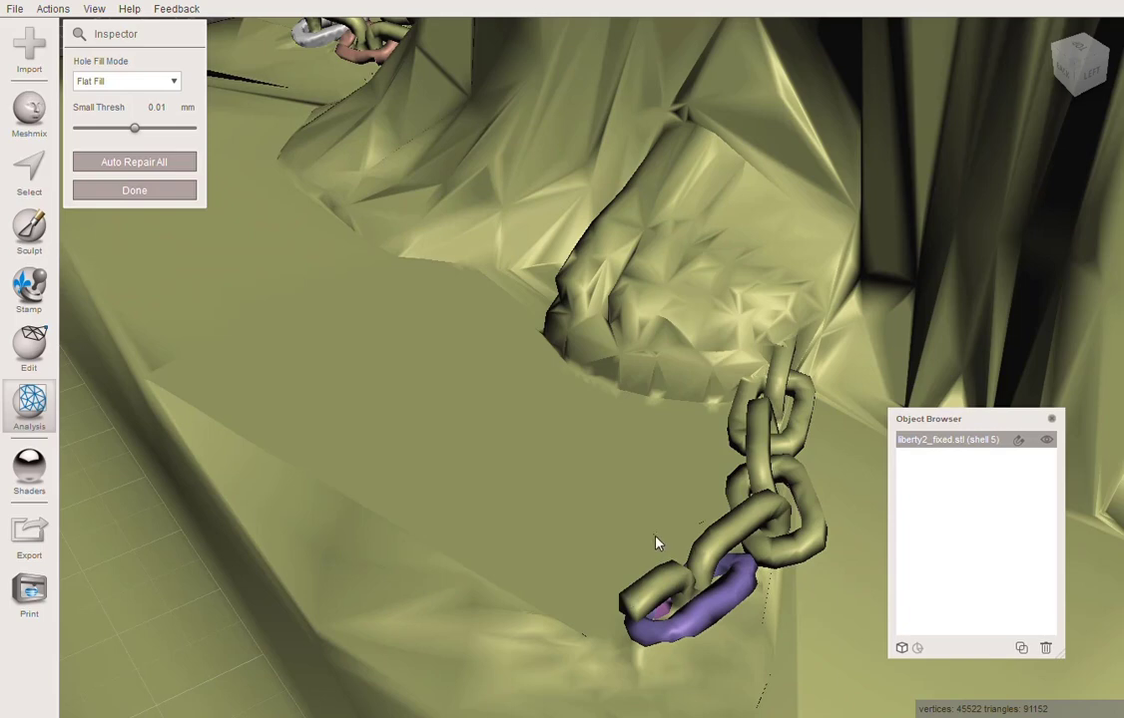
pyautogui.scroll(1, 735, 395)
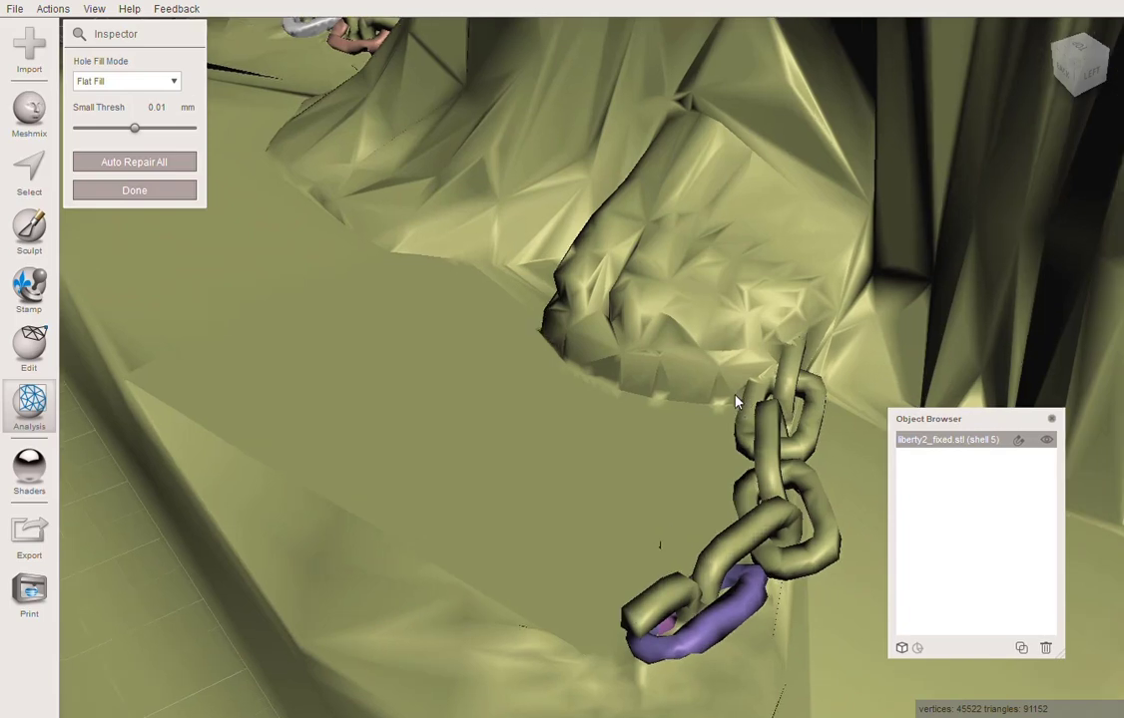
pyautogui.scroll(-5, 734, 393)
pyautogui.click(128, 190)
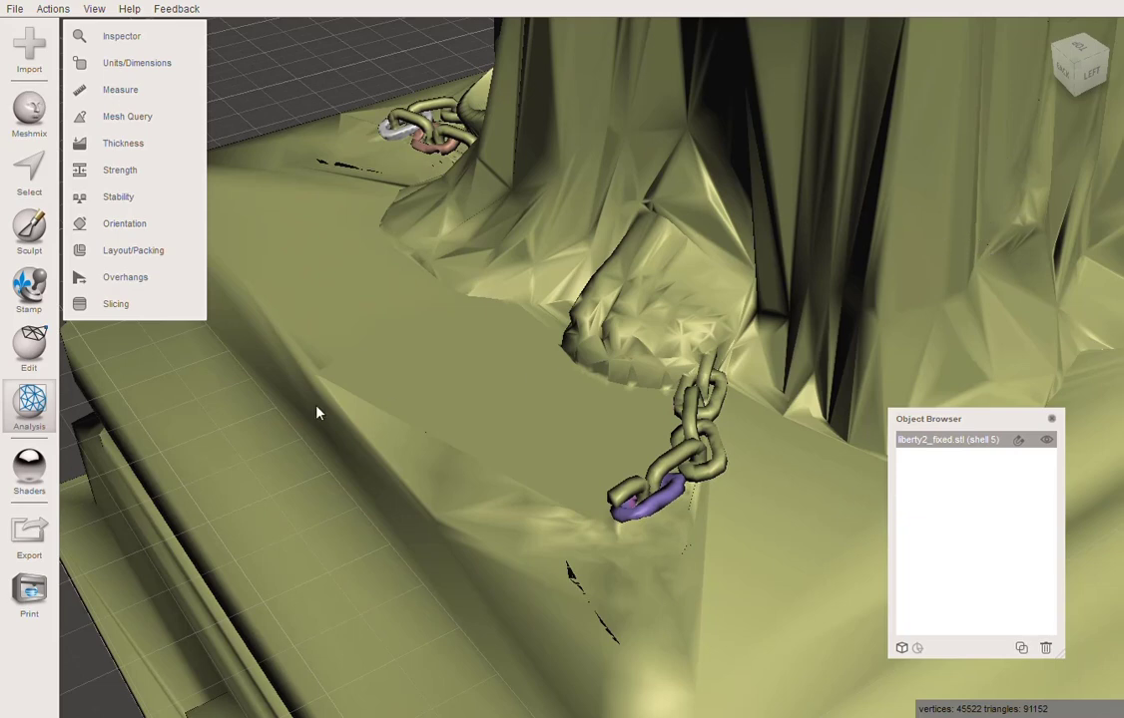
pyautogui.press('f')
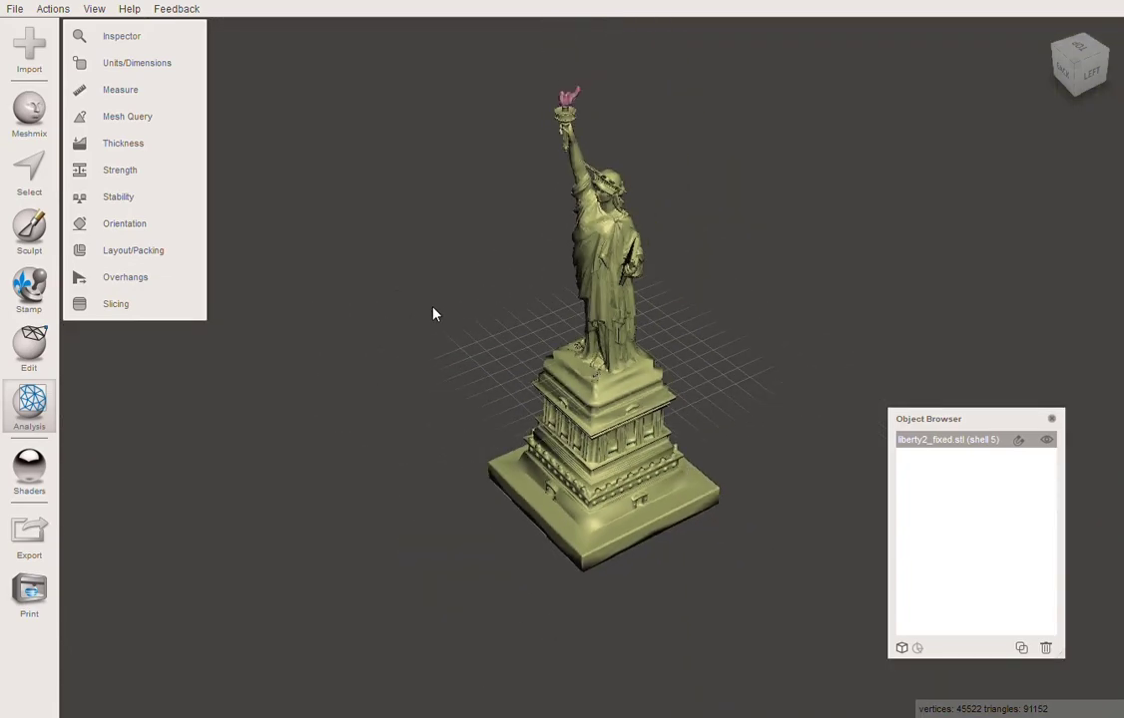
# Replace the statue with the imported undead_spider.stl model, enter Select mode and examine the mesh density of its legs and body.
pyautogui.click(29, 52)
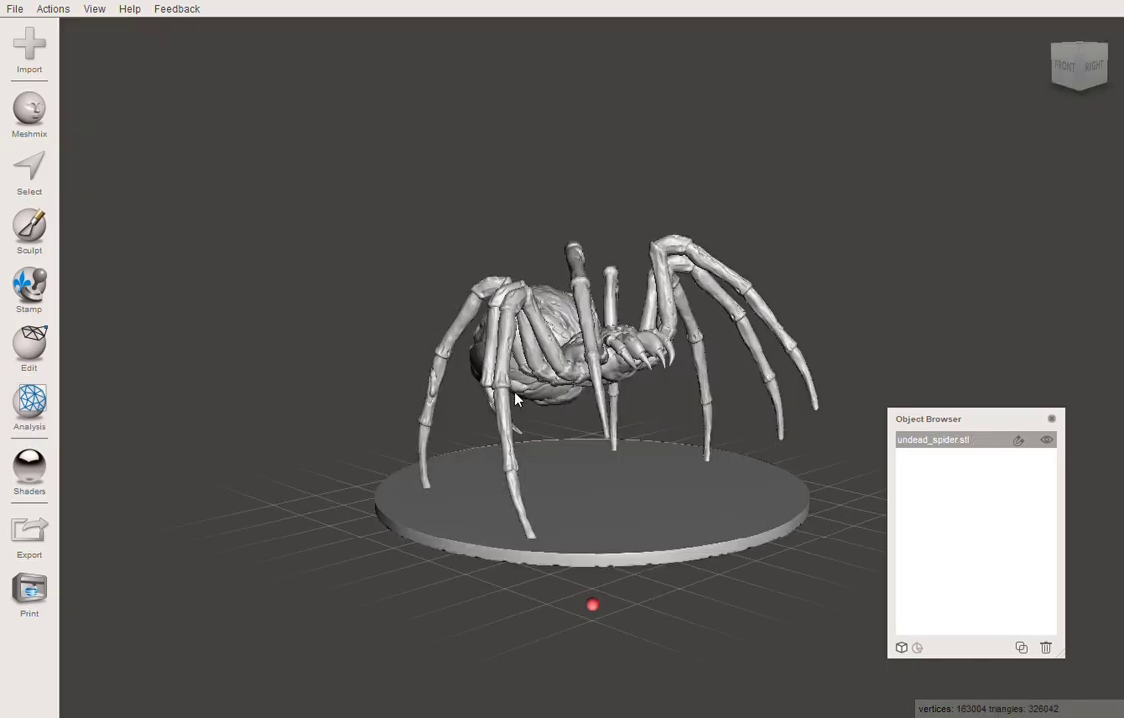
pyautogui.press('s')
pyautogui.scroll(5, 511, 409)
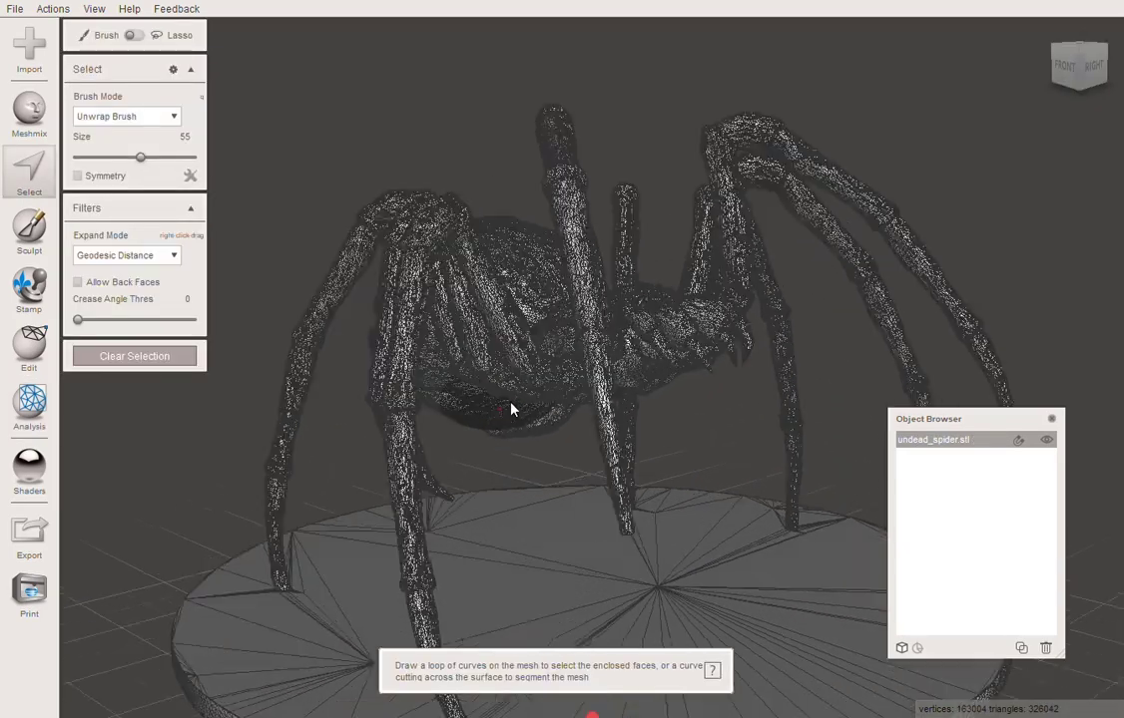
pyautogui.scroll(5, 511, 409)
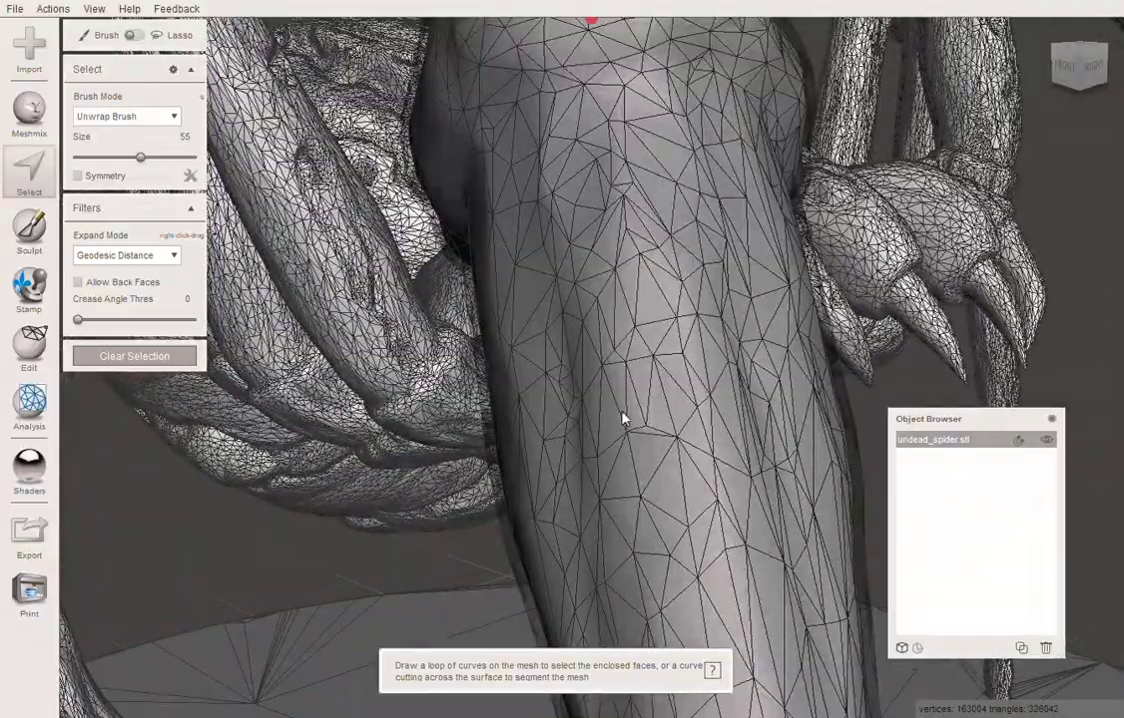
pyautogui.moveTo(622, 419); pyautogui.dragTo(519, 379, button='right')
pyautogui.scroll(-8, 444, 559)
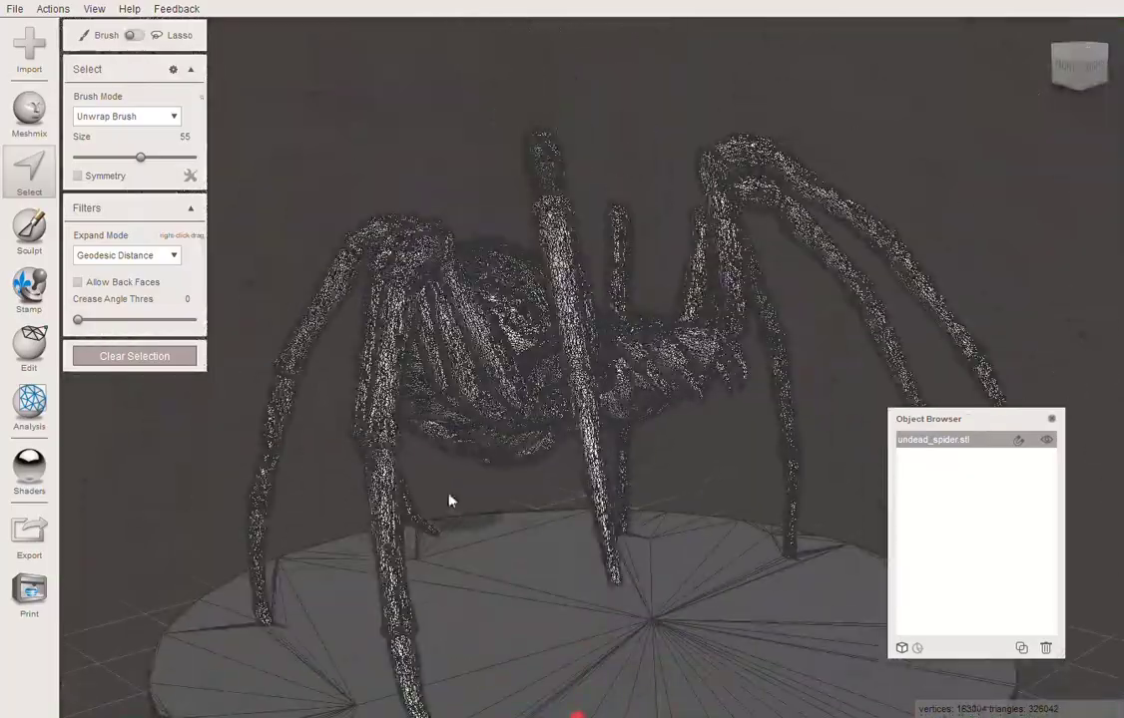
pyautogui.moveTo(564, 283); pyautogui.dragTo(635, 280, button='right')
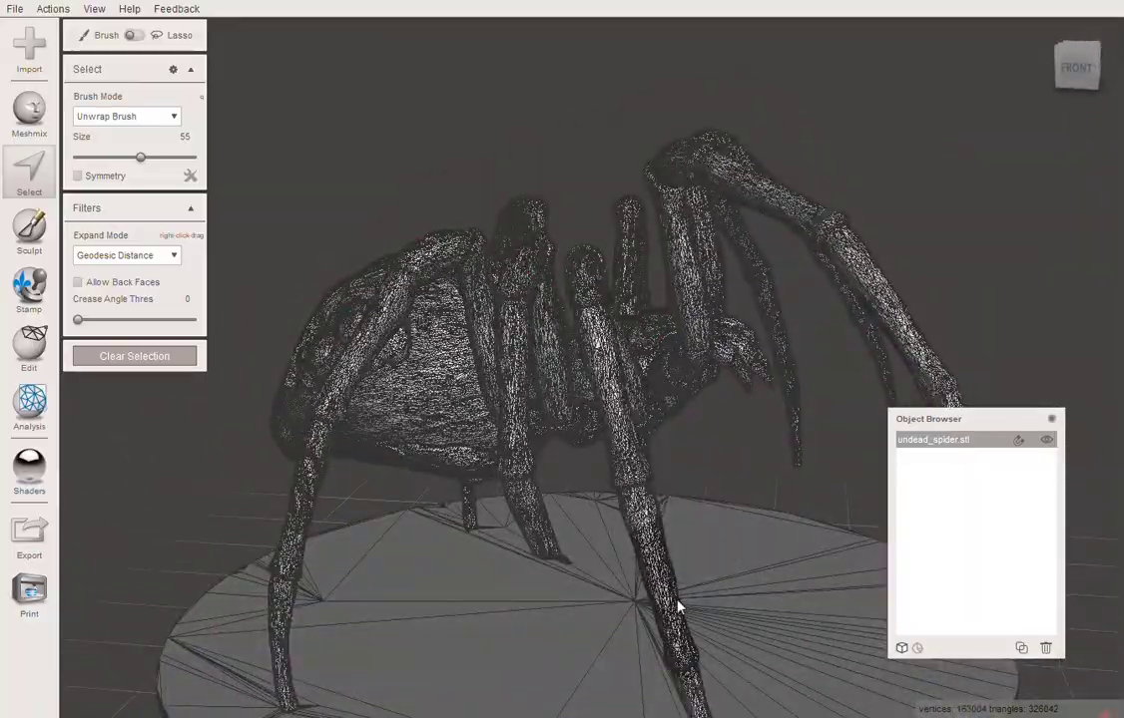
pyautogui.scroll(3, 359, 382)
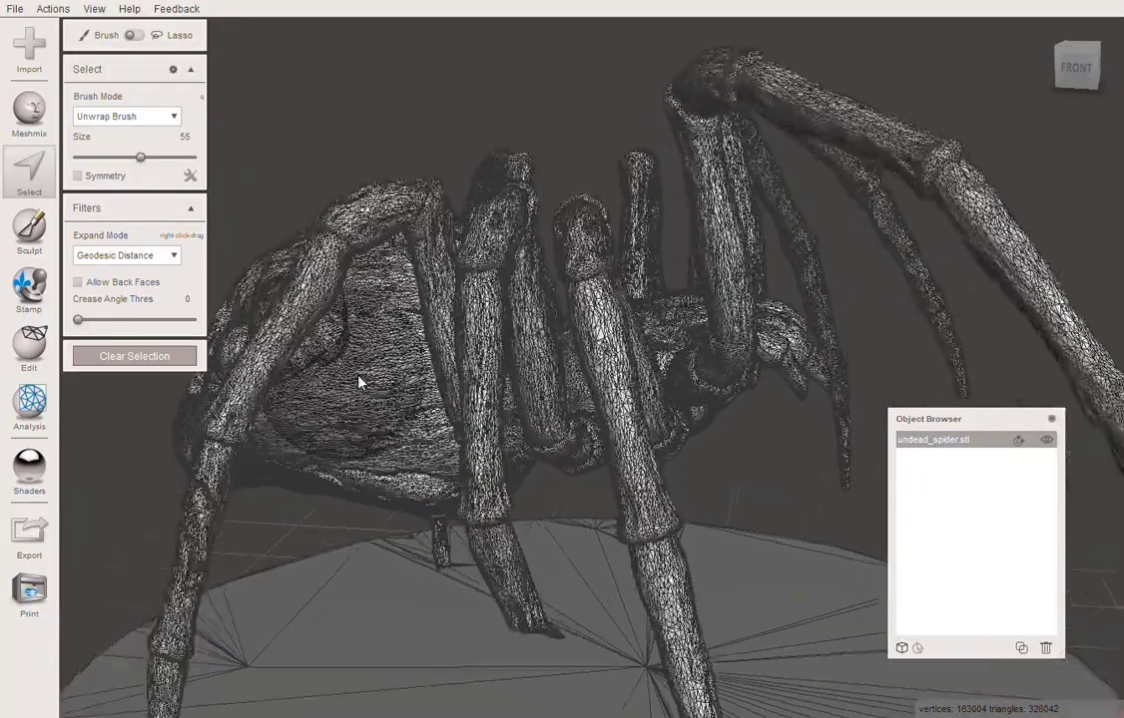
pyautogui.scroll(2, 364, 379)
pyautogui.scroll(-4, 502, 401)
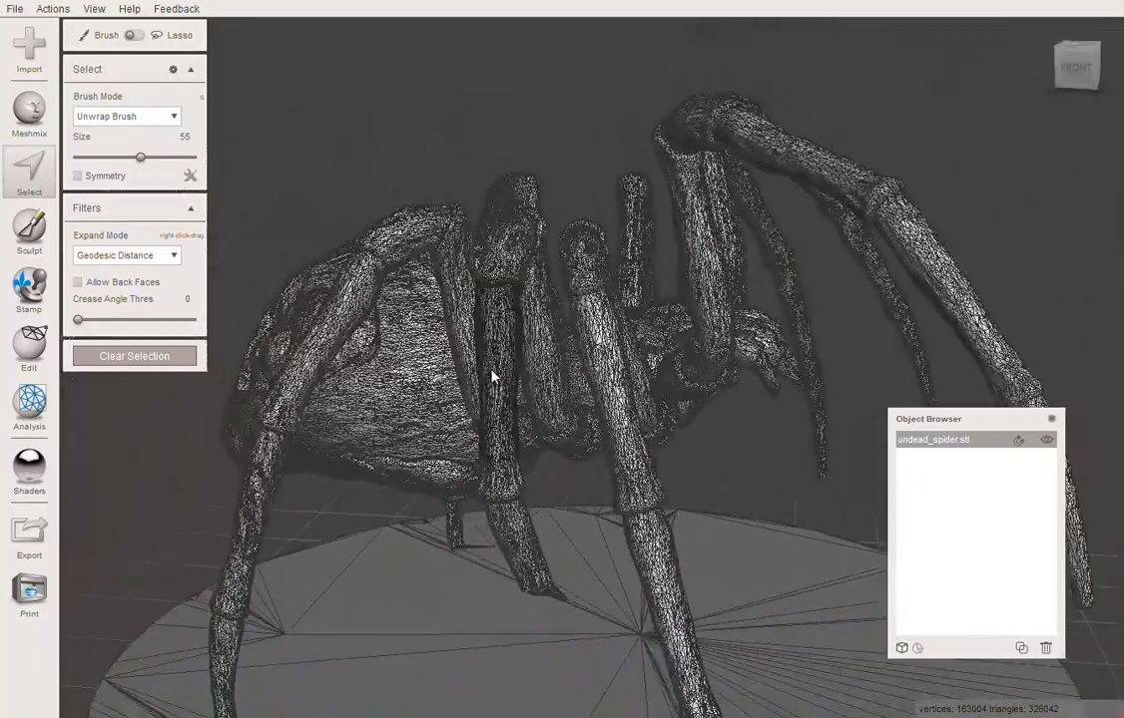
pyautogui.scroll(3, 487, 378)
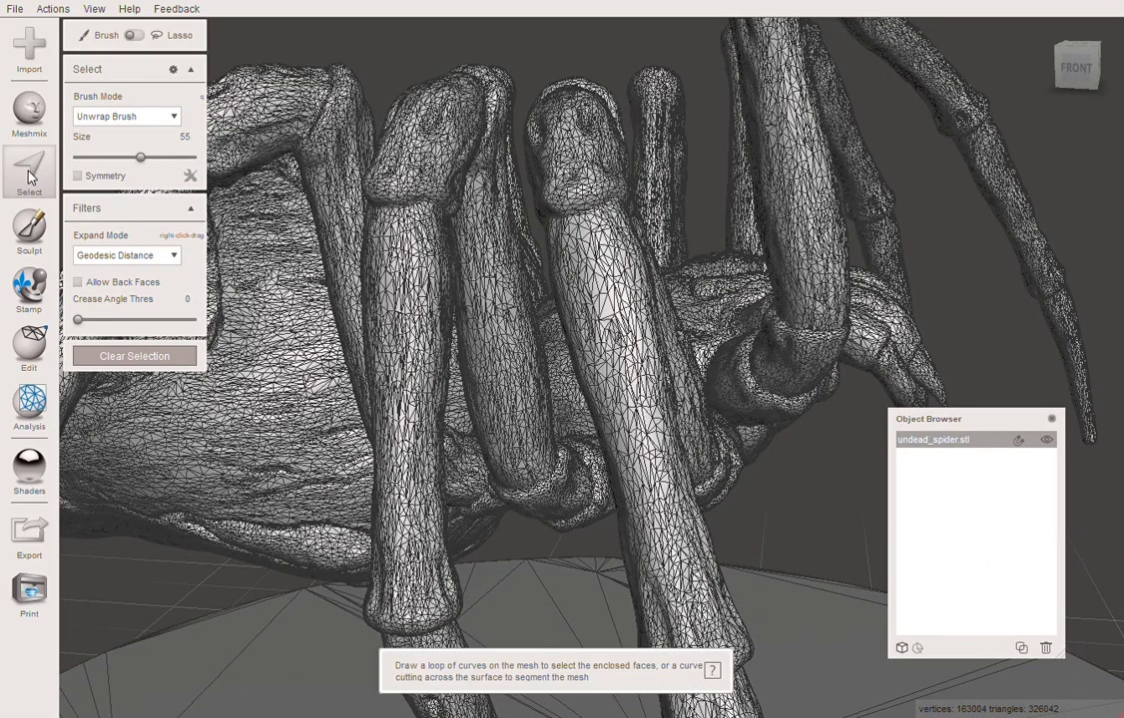
# Select the entire spider mesh and reduce it by 50% with Shape Preserving and boundaries preserved.
pyautogui.hotkey('ctrl', 'a')
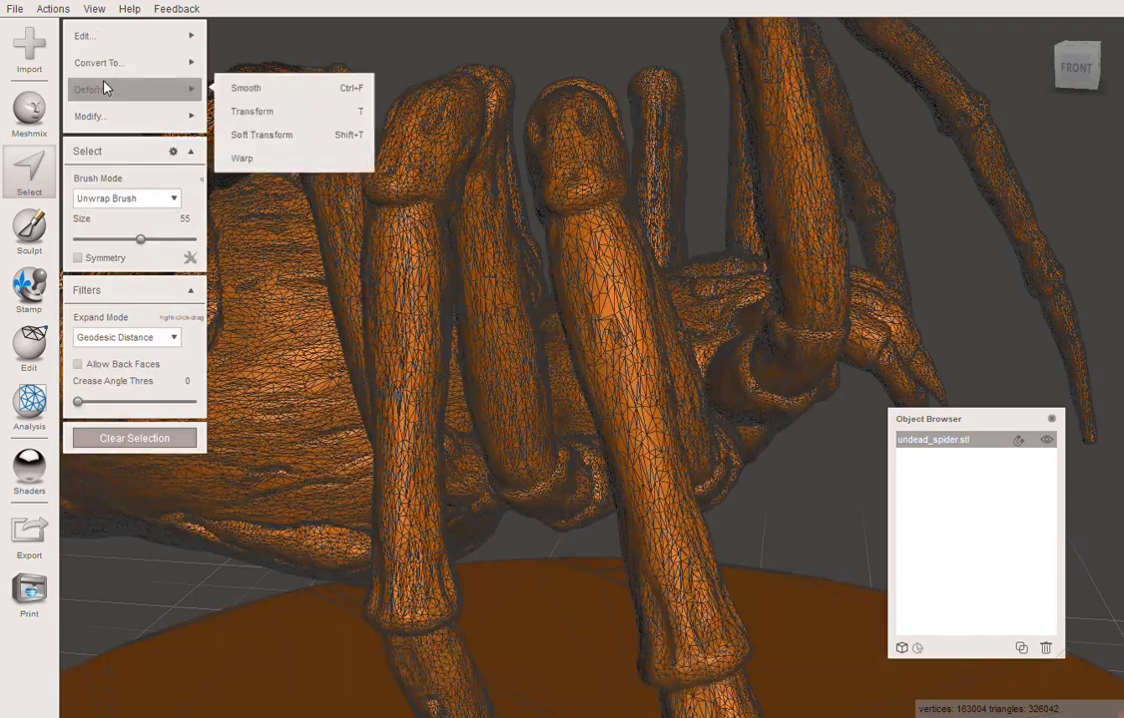
pyautogui.moveTo(138, 97)
pyautogui.moveTo(176, 35)
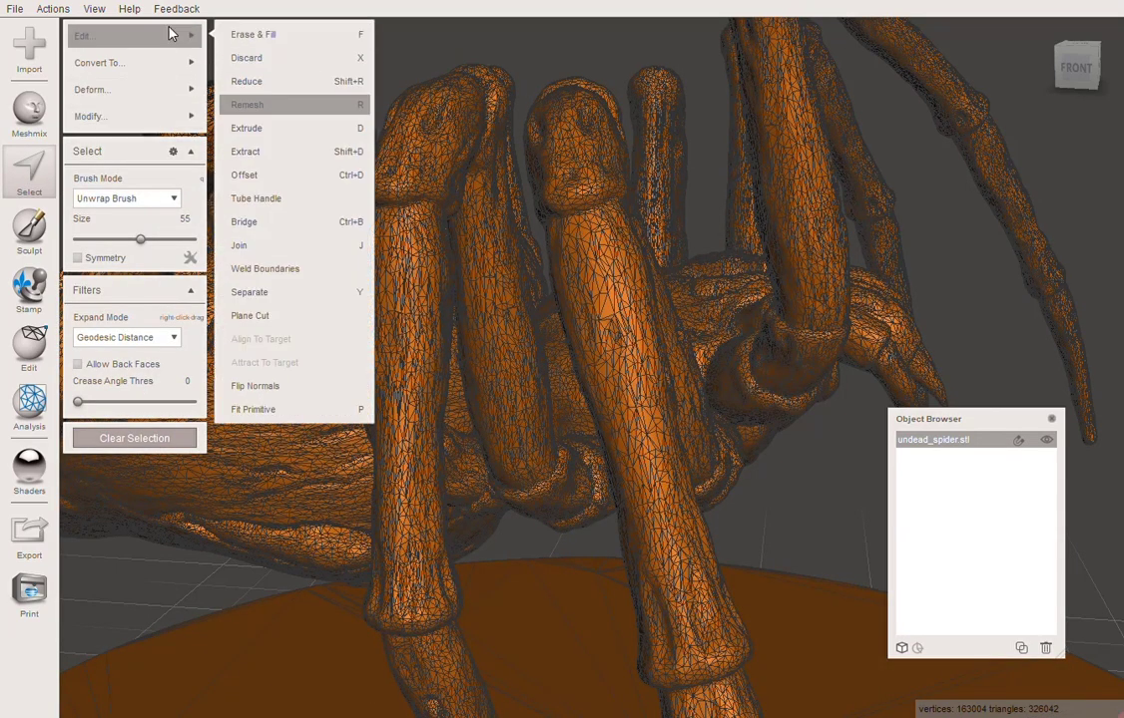
pyautogui.click(251, 84)
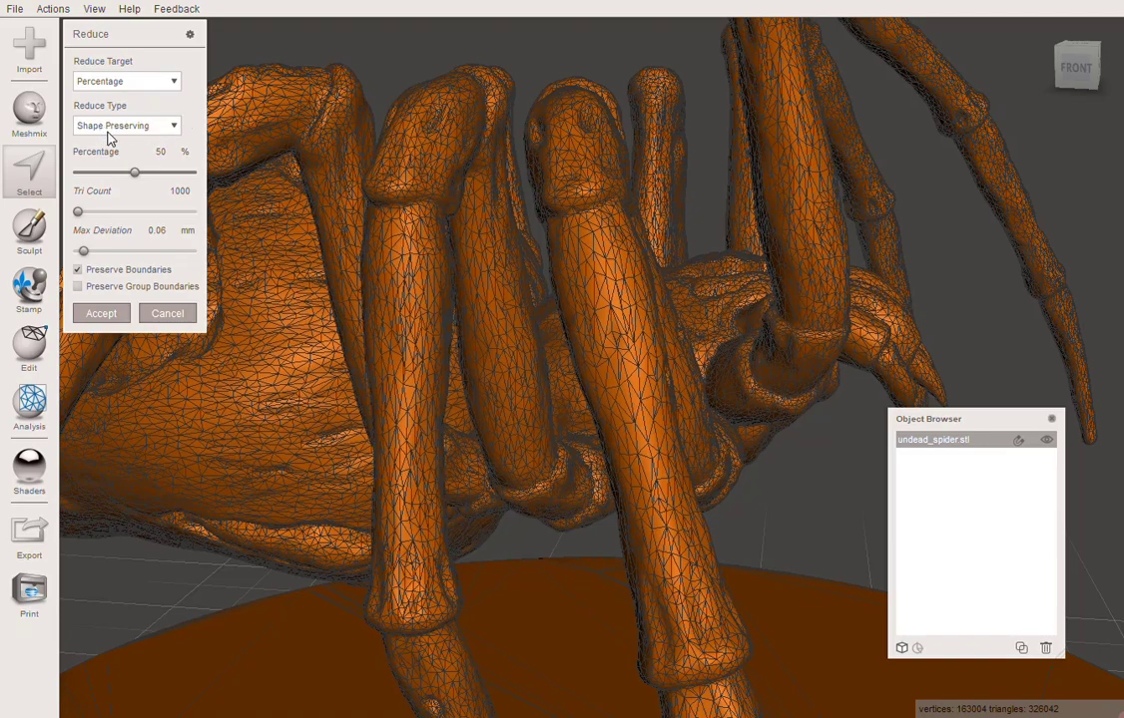
pyautogui.click(116, 317)
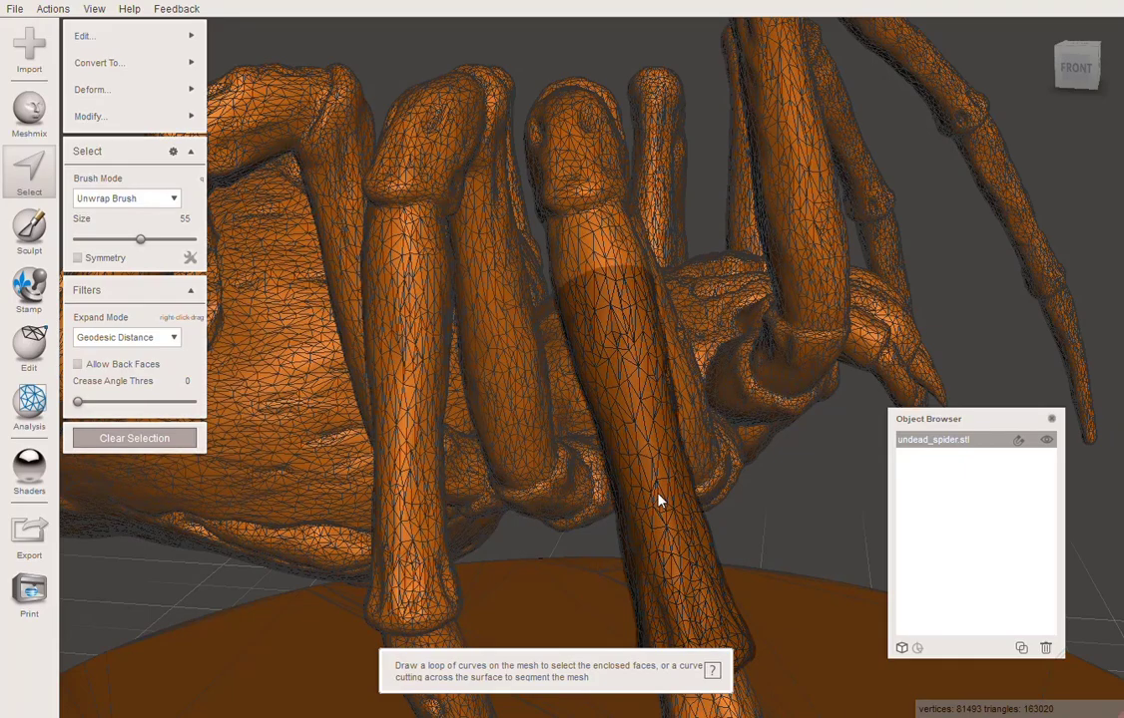
# Compare the triangle density across the spider and apply a second 50% Shape Preserving Reduce to the whole mesh.
pyautogui.scroll(-6, 401, 381)
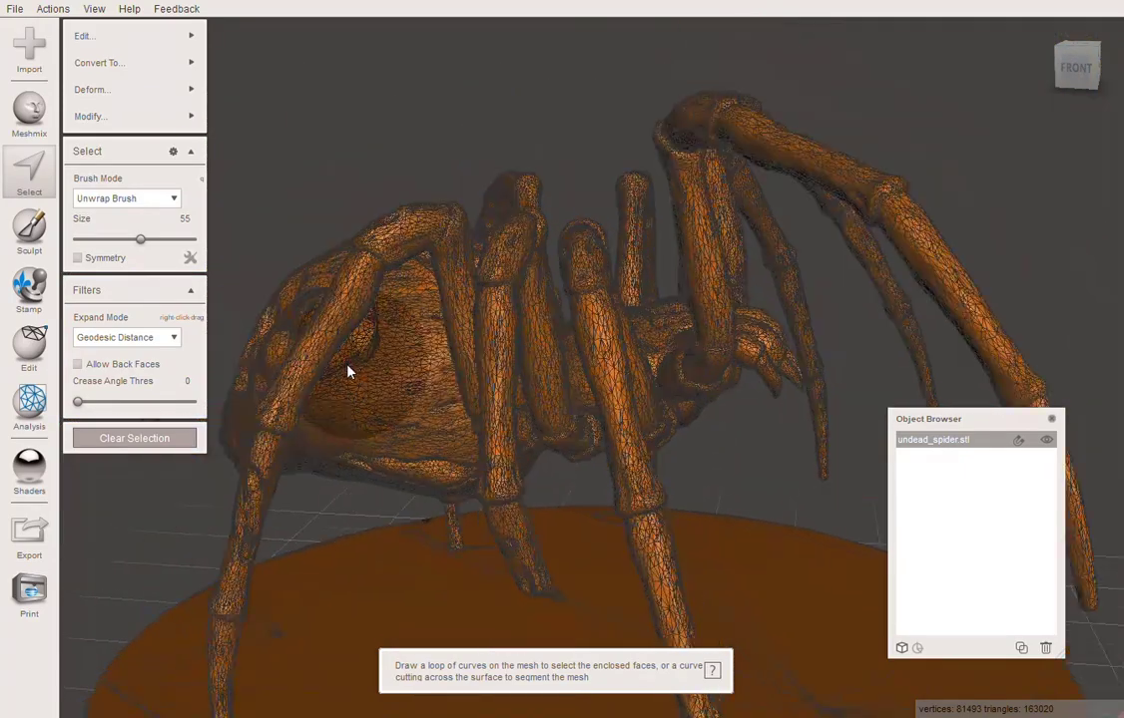
pyautogui.scroll(6, 347, 368)
pyautogui.moveTo(128, 42)
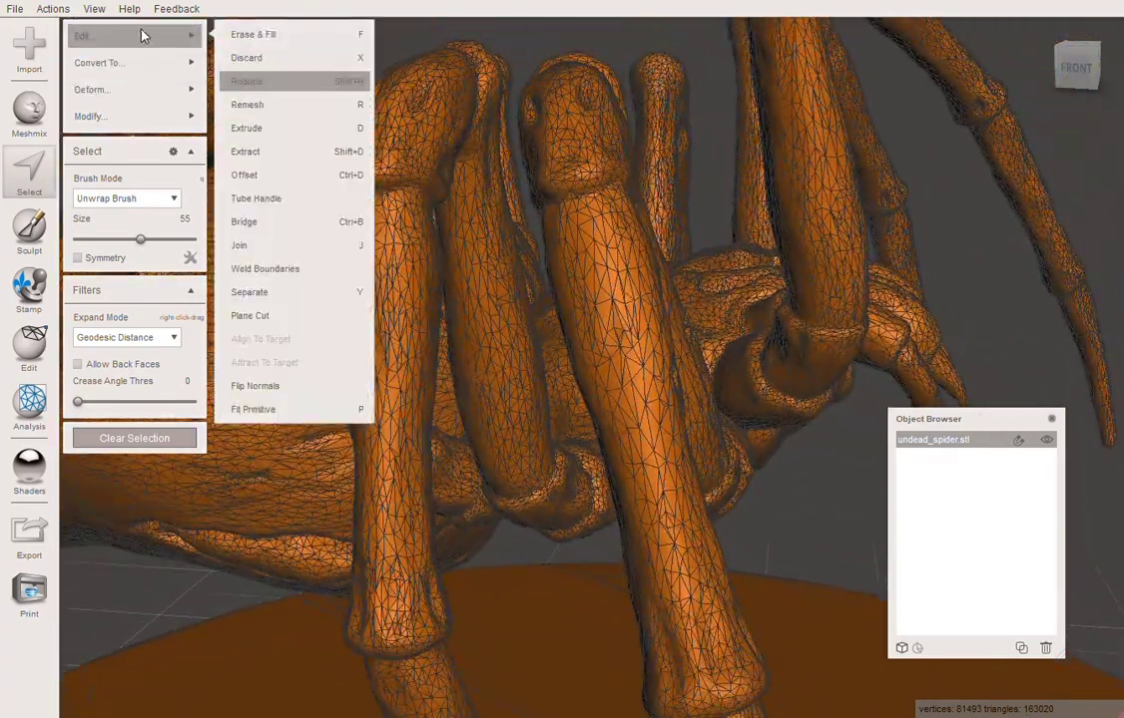
pyautogui.click(262, 82)
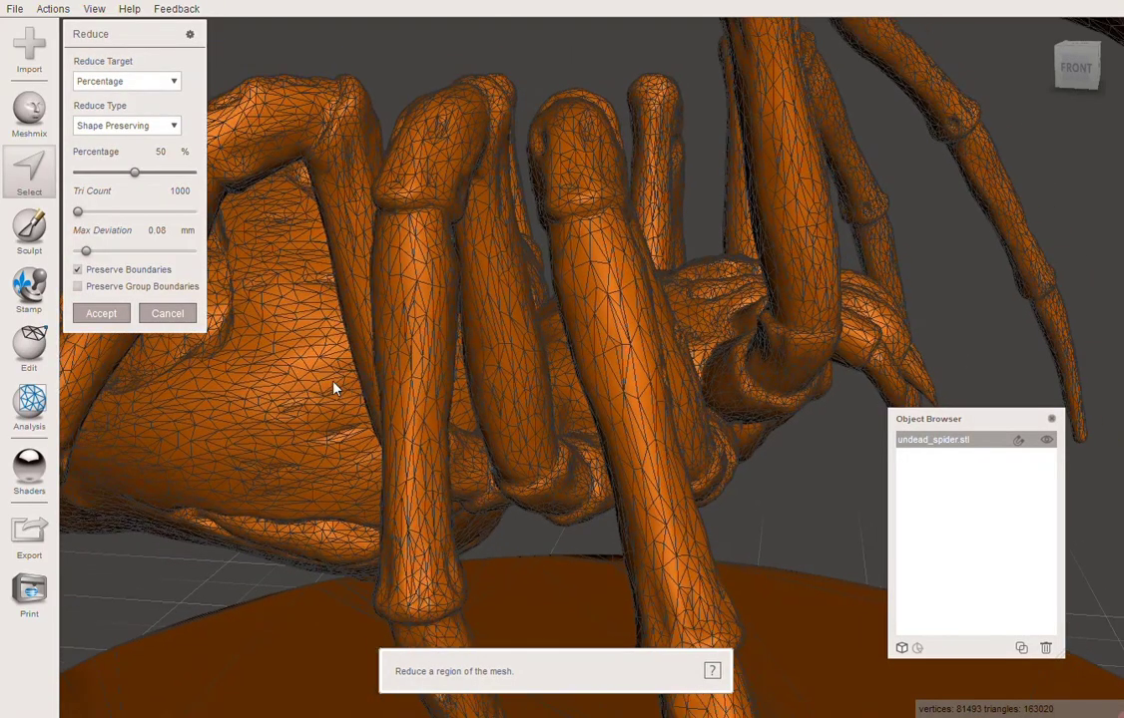
pyautogui.scroll(3, 334, 389)
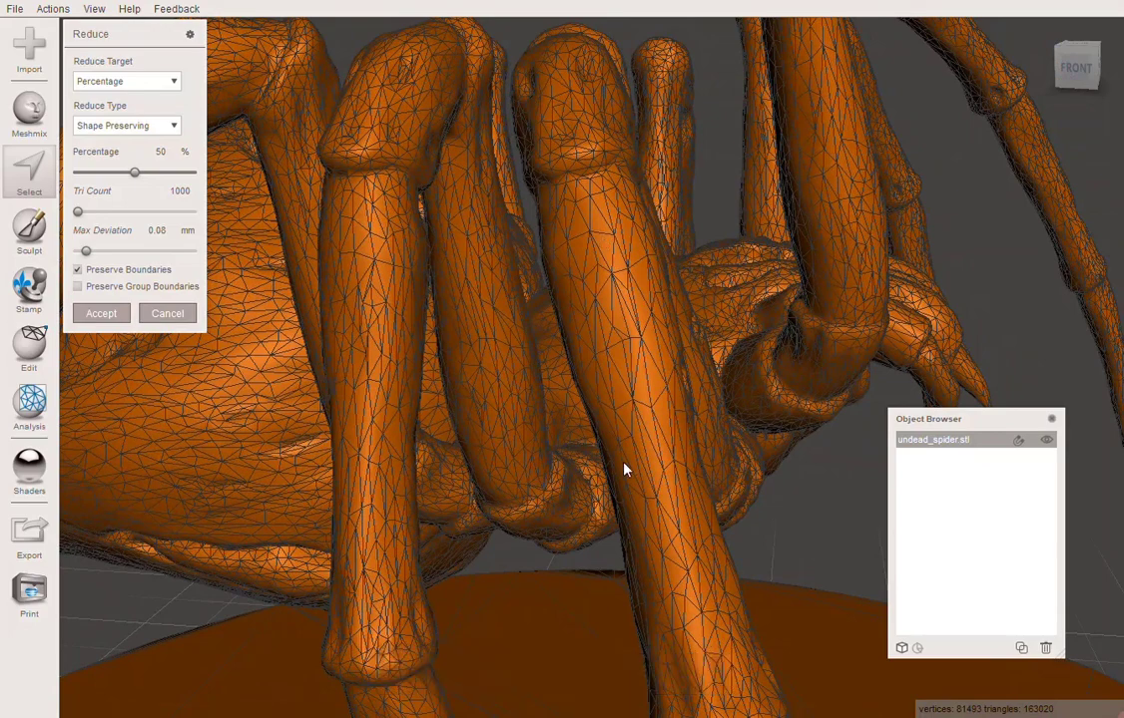
pyautogui.click(100, 313)
# Preview a third 50% Reduce on the spider with the wireframe hidden, examining the shape from above and from the head side.
pyautogui.moveTo(131, 40)
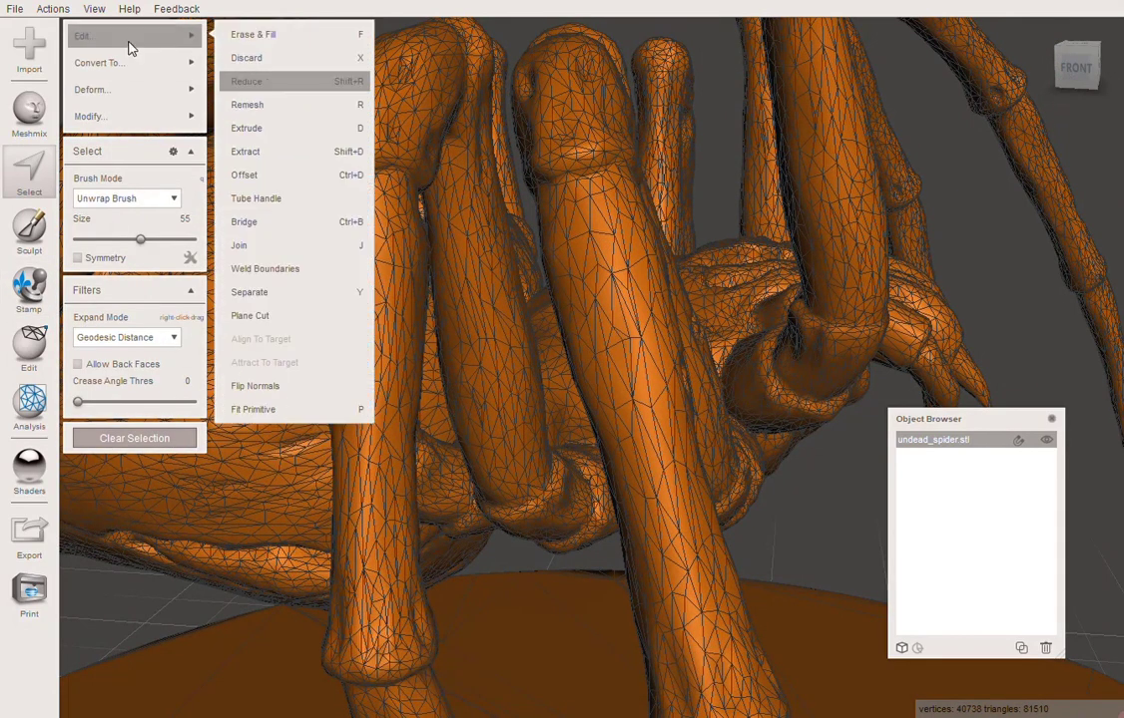
pyautogui.click(278, 88)
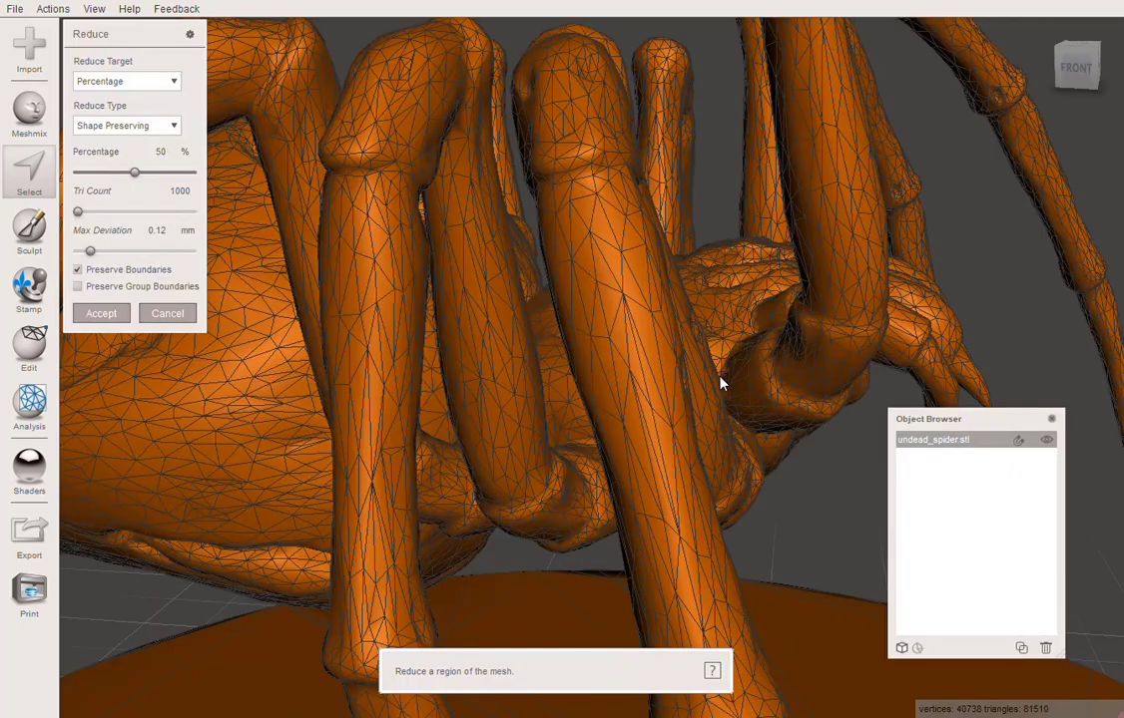
pyautogui.scroll(-5, 720, 382)
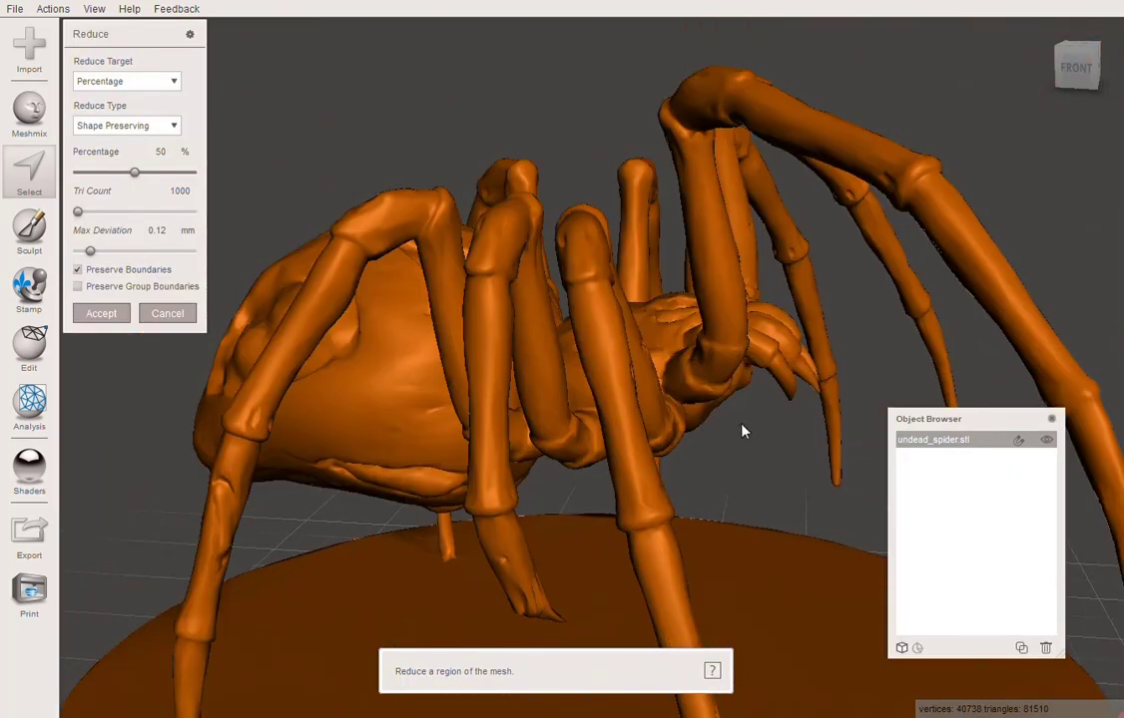
pyautogui.moveTo(737, 429); pyautogui.dragTo(633, 620, button='right')
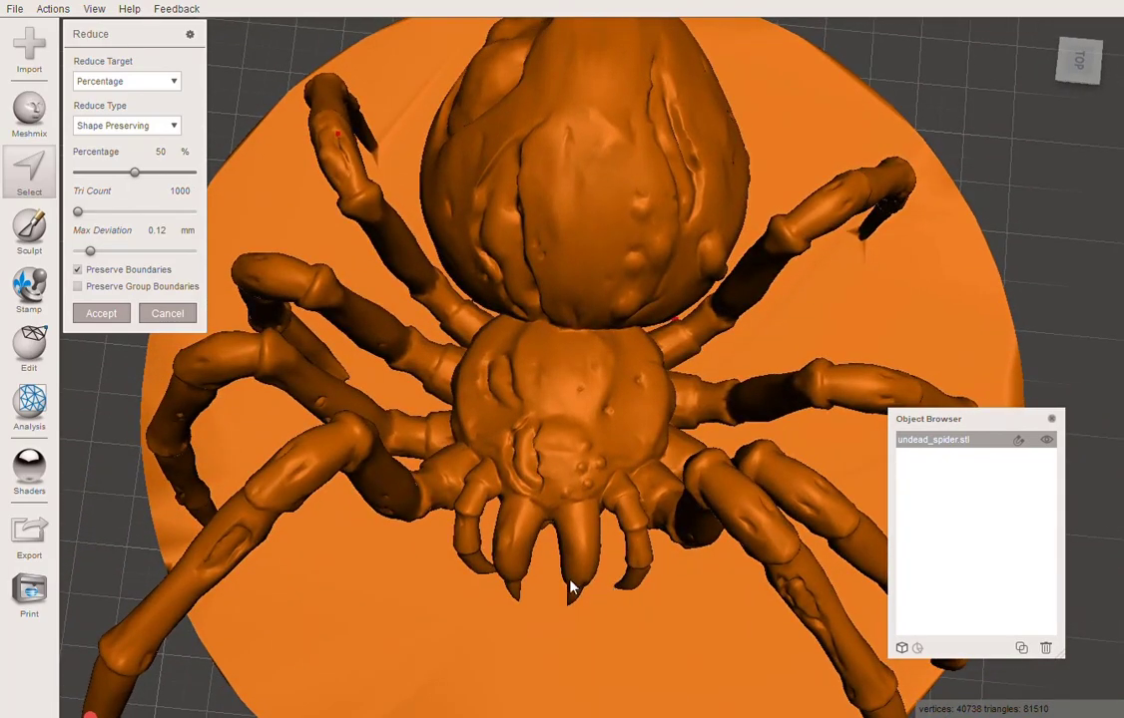
pyautogui.moveTo(571, 588); pyautogui.dragTo(589, 533, button='right')
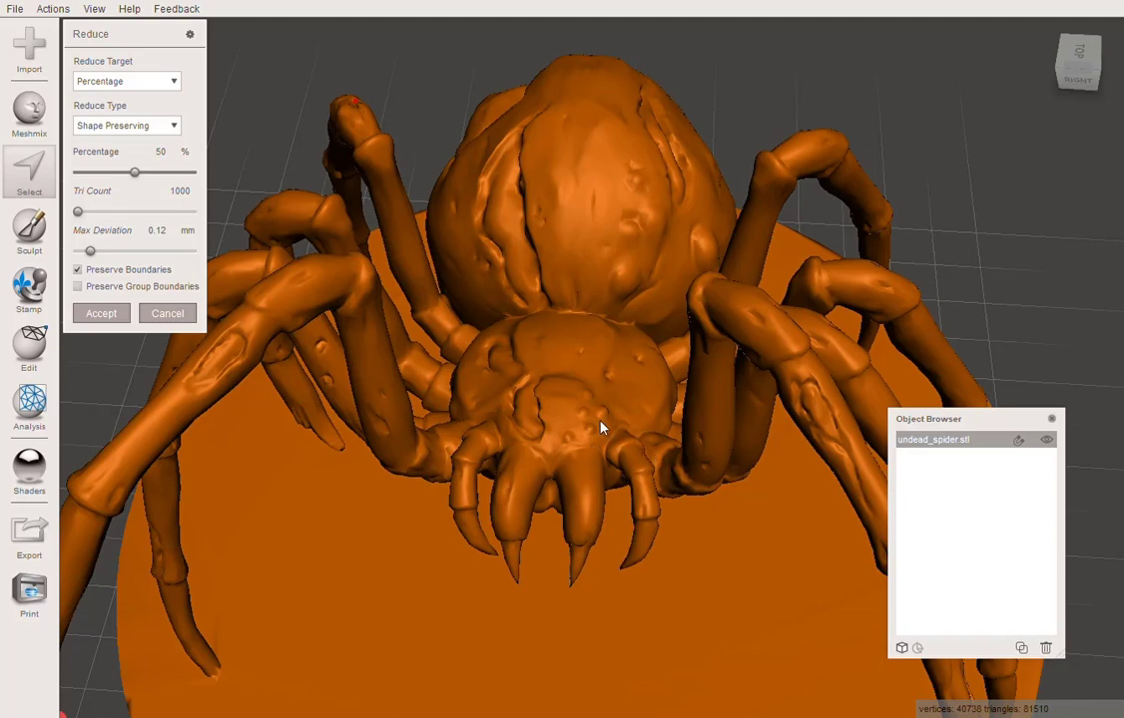
pyautogui.moveTo(600, 427); pyautogui.dragTo(631, 388, button='right')
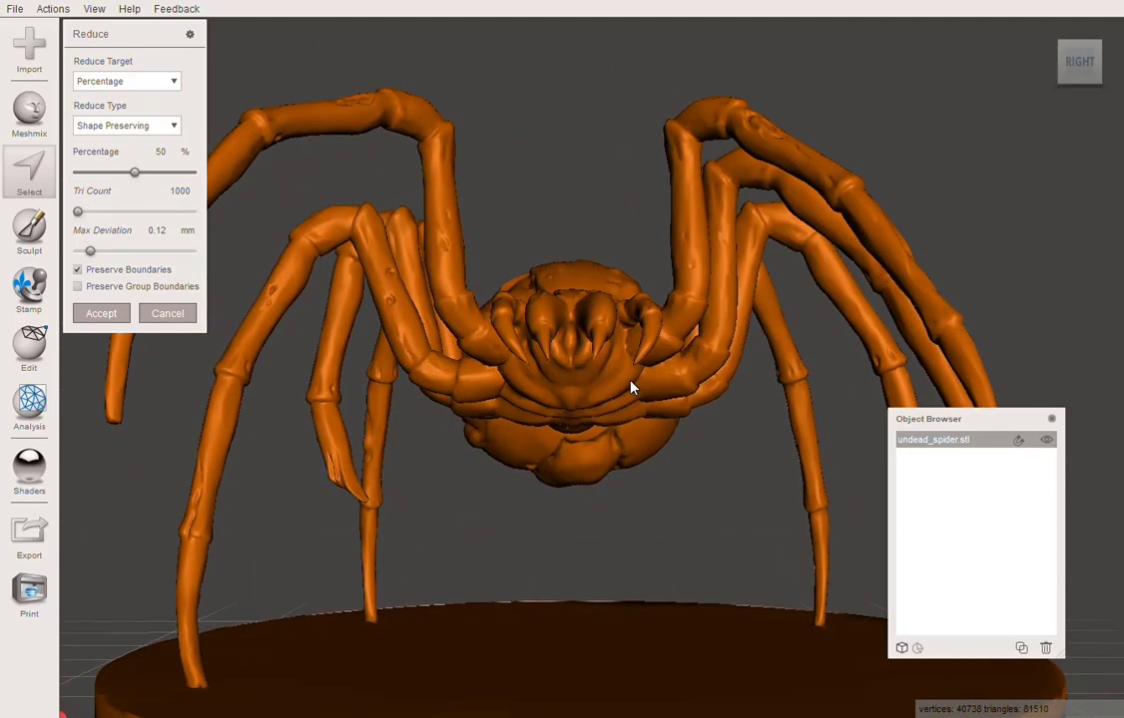
pyautogui.moveTo(599, 472)
pyautogui.mouseDown(button='right')
pyautogui.moveTo(581, 359)
pyautogui.moveTo(592, 484)
pyautogui.moveTo(592, 471)
pyautogui.mouseUp(button='right')
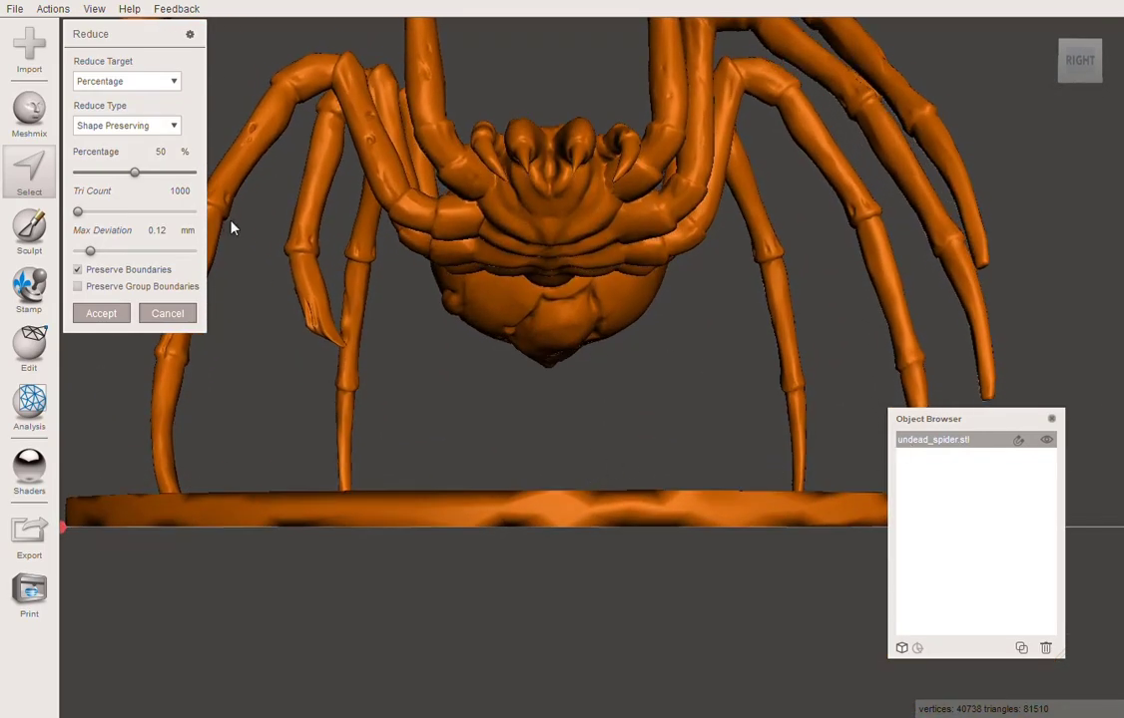
# Start a Plane Cut on the spider and lower the horizontal cutting plane slightly through the legs and abdomen, checking it from the side.
pyautogui.click(40, 347)
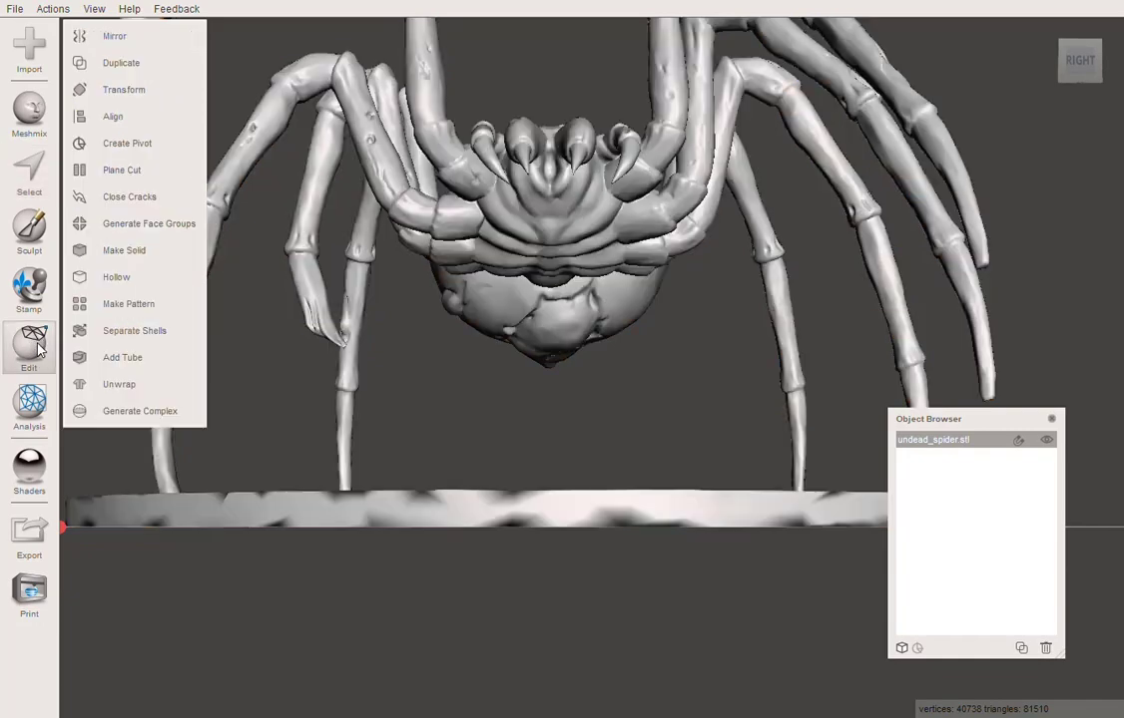
pyautogui.click(121, 174)
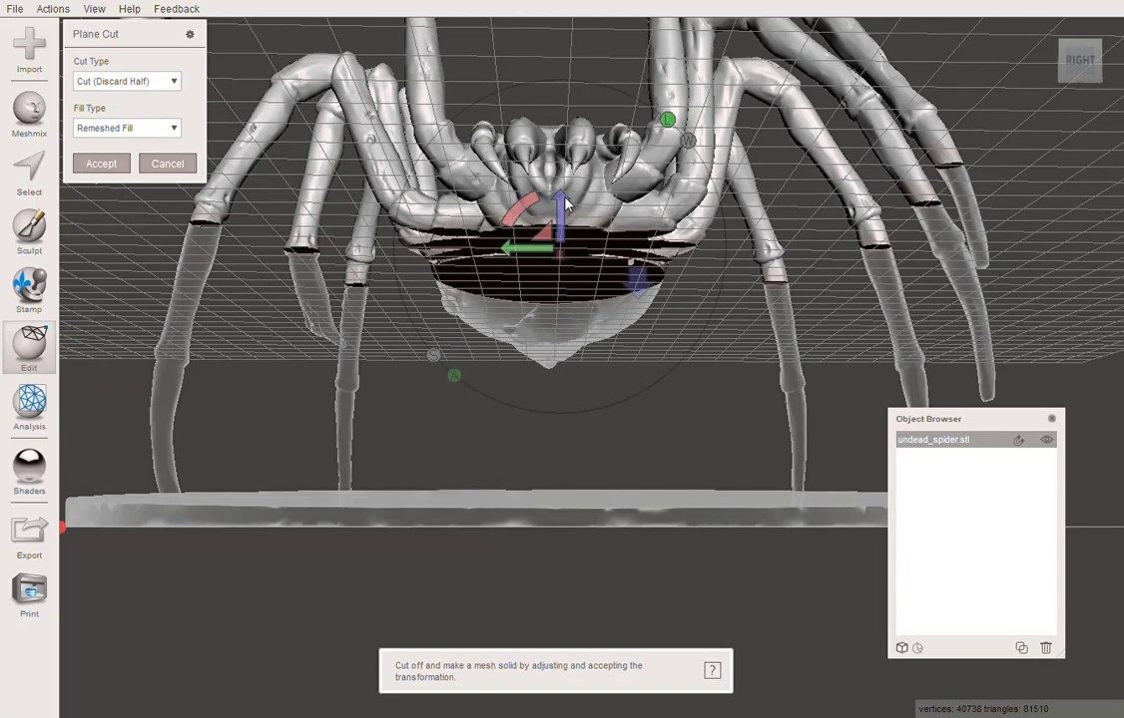
pyautogui.moveTo(565, 203)
pyautogui.mouseDown()
pyautogui.moveTo(567, 322)
pyautogui.moveTo(575, 224)
pyautogui.mouseUp()
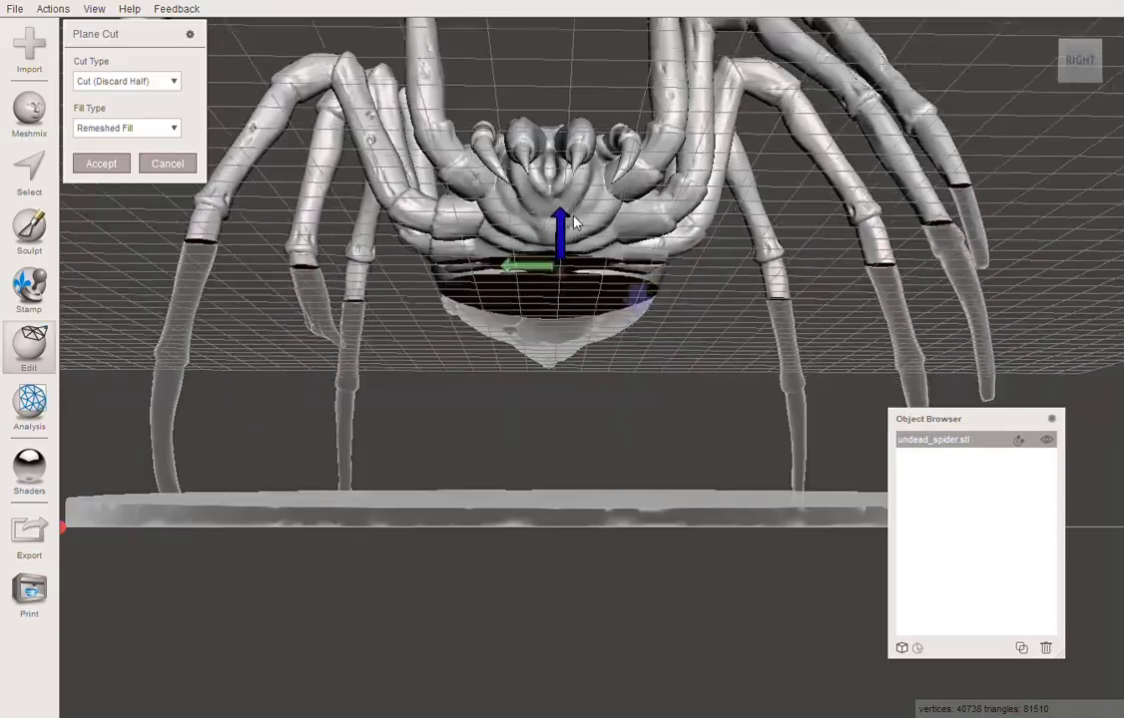
pyautogui.moveTo(794, 388); pyautogui.dragTo(512, 206, button='right')
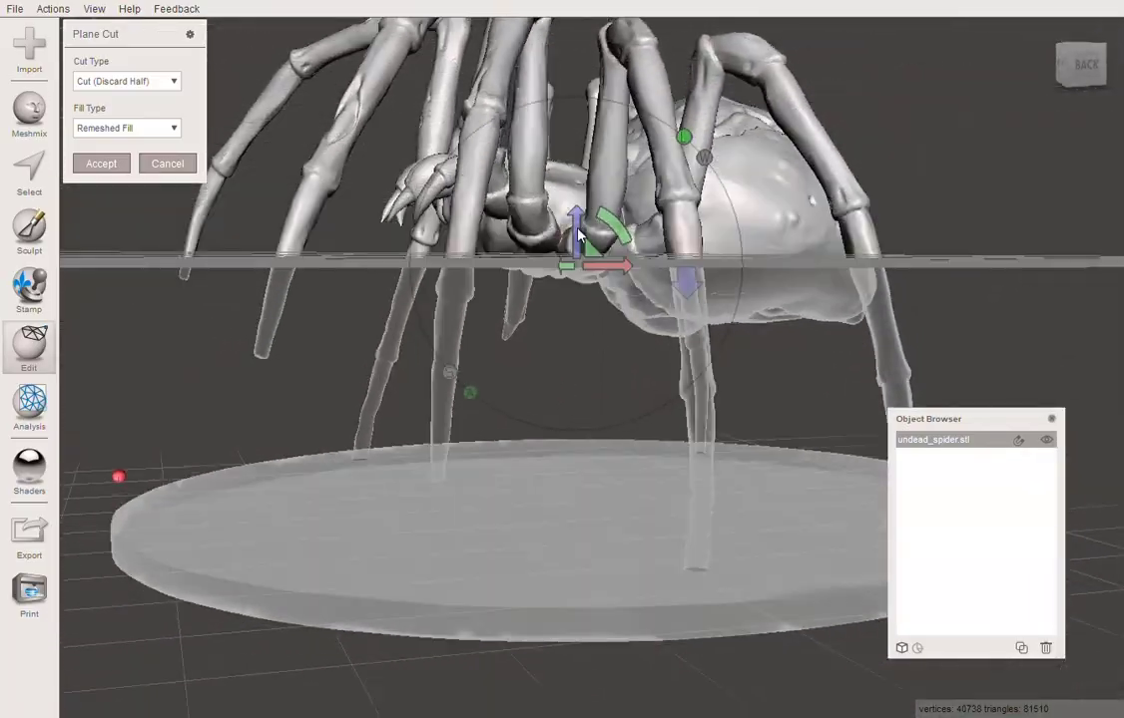
# Keep Cut (Discard Half) with Remeshed Fill for the Plane Cut and lower the cutting plane into the round base beneath the spider.
pyautogui.click(158, 80)
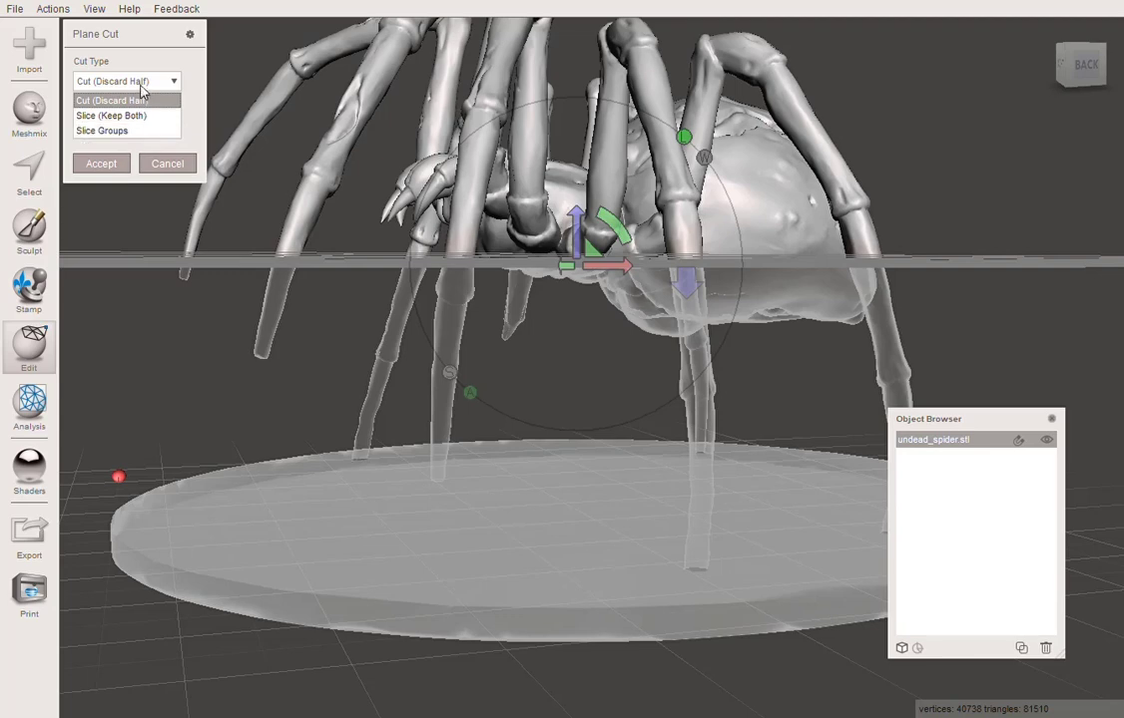
pyautogui.click(140, 87)
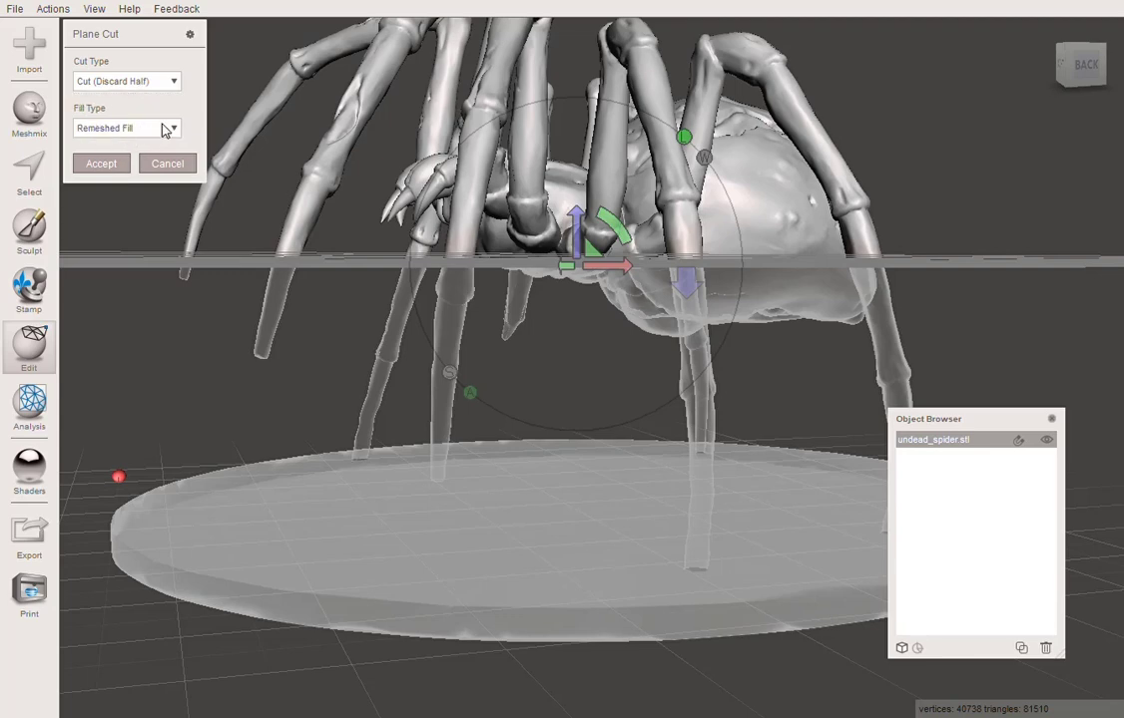
pyautogui.click(164, 129)
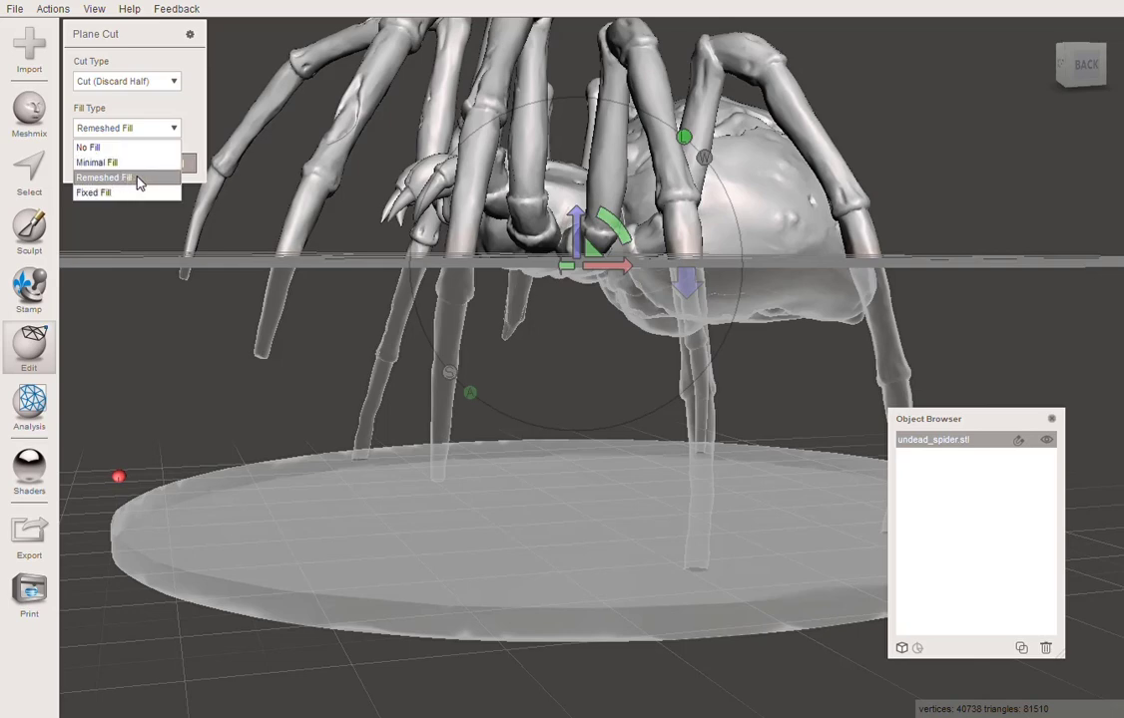
pyautogui.click(188, 125)
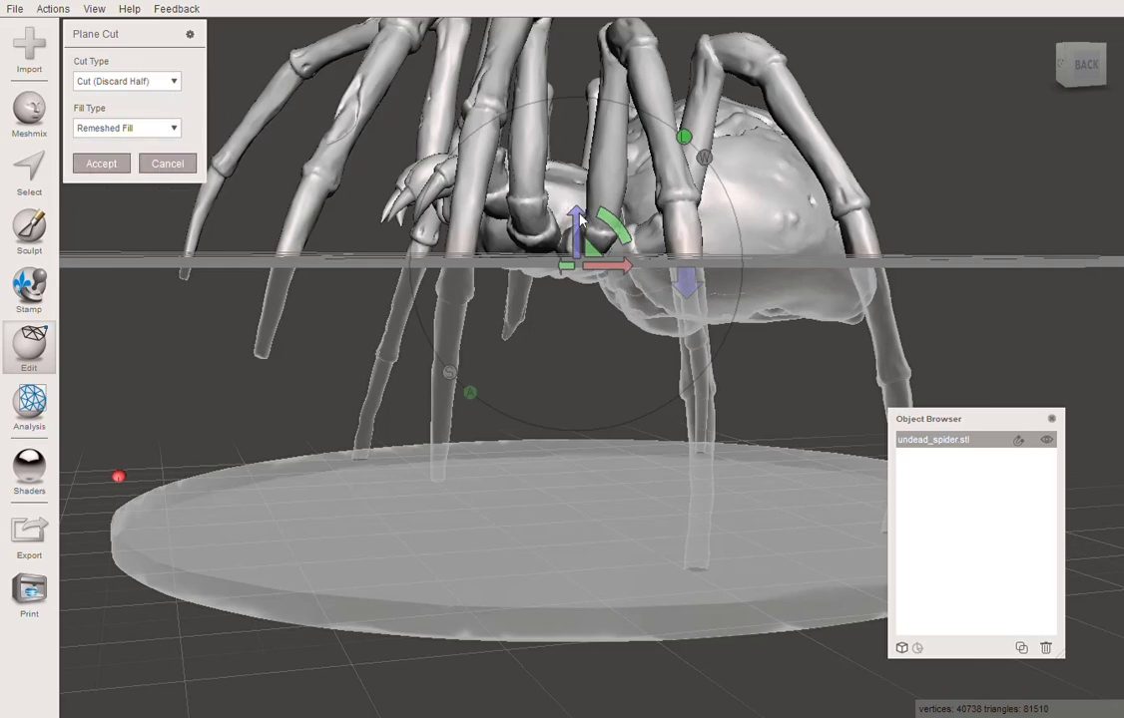
pyautogui.moveTo(577, 218); pyautogui.dragTo(582, 458)
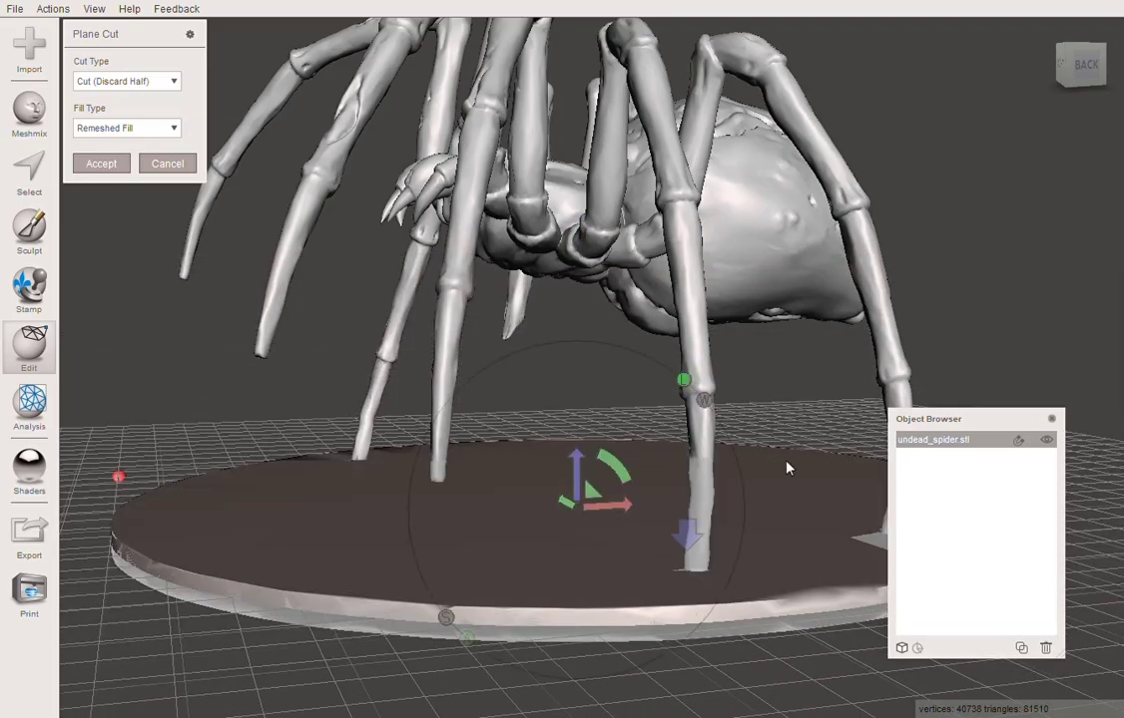
pyautogui.moveTo(787, 469); pyautogui.dragTo(446, 473, button='right')
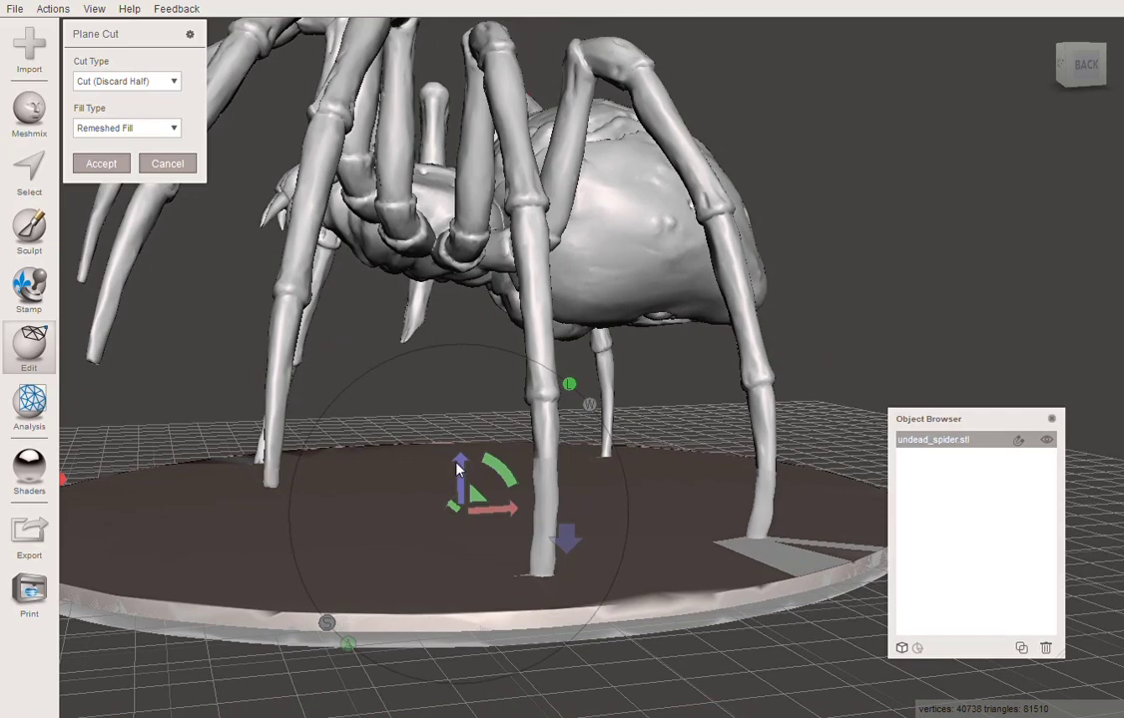
pyautogui.moveTo(460, 477); pyautogui.dragTo(462, 471)
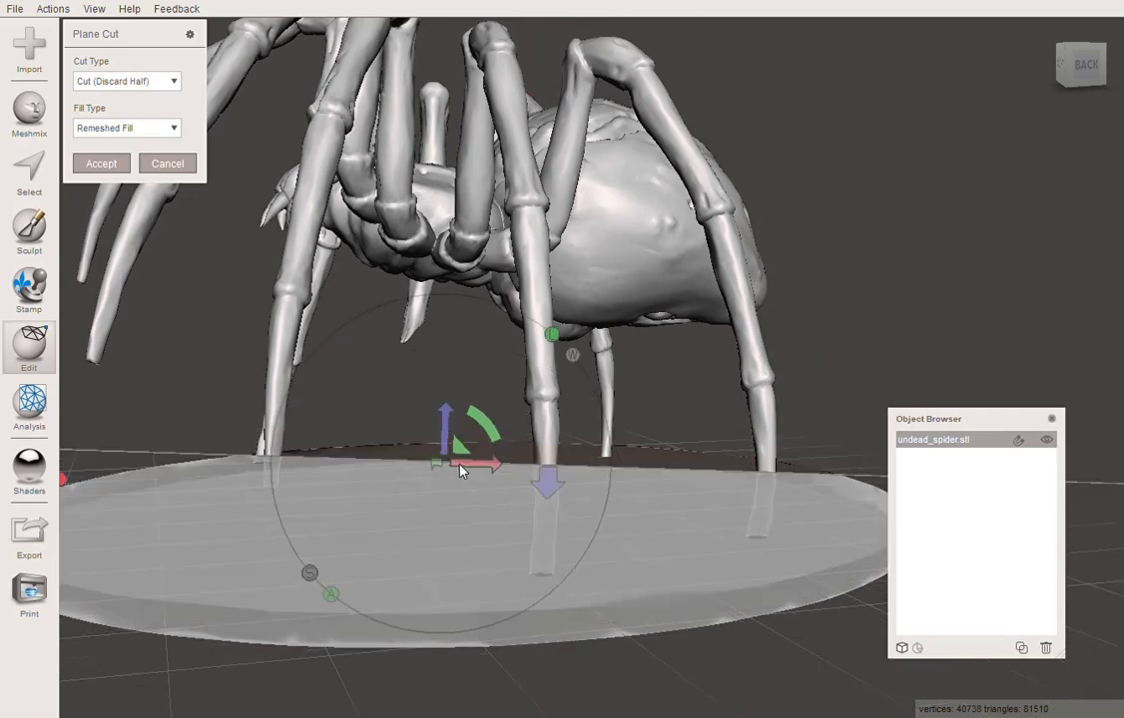
pyautogui.moveTo(449, 413); pyautogui.dragTo(447, 457)
pyautogui.moveTo(679, 589); pyautogui.dragTo(551, 573, button='right')
pyautogui.hotkey('ctrl', 'z')
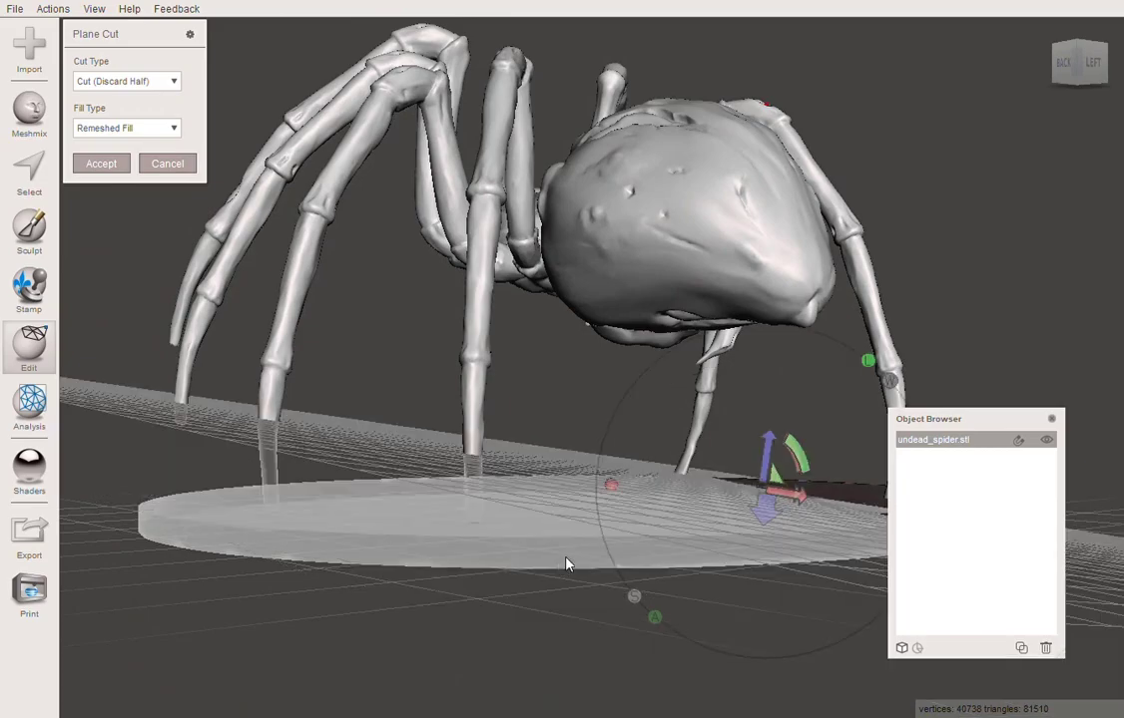
pyautogui.hotkey('ctrl', 'z')
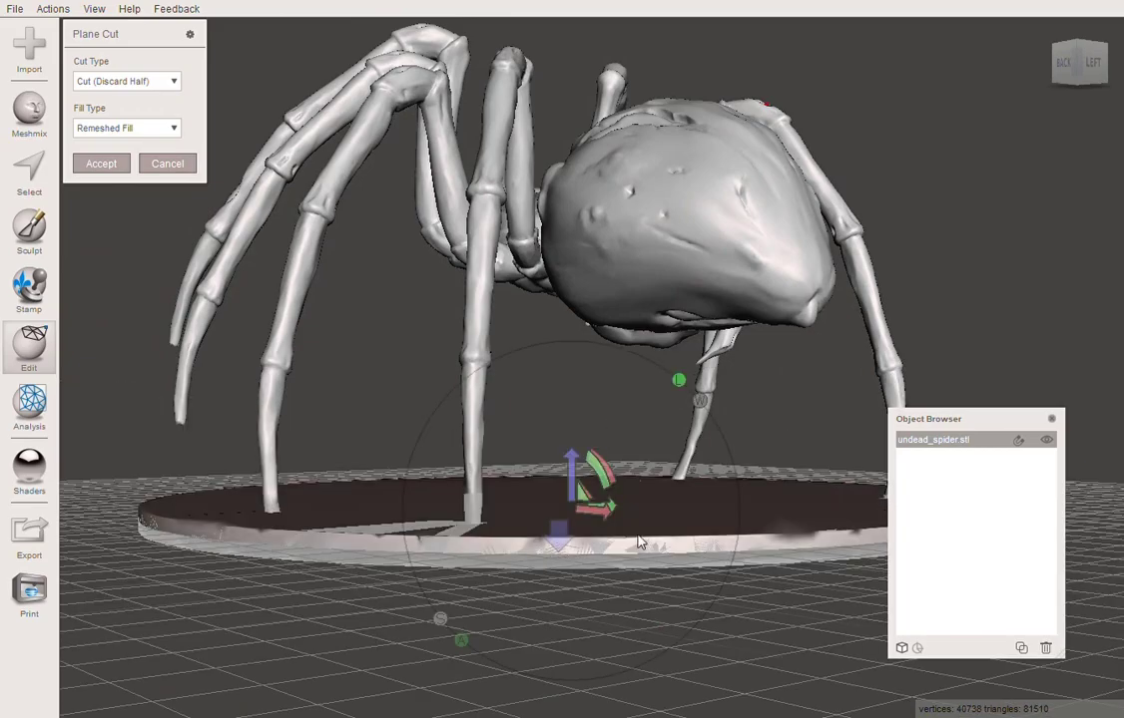
# Raise the cutting plane slightly to the top surface of the round base and apply the Plane Cut.
pyautogui.moveTo(407, 618); pyautogui.dragTo(541, 572, button='right')
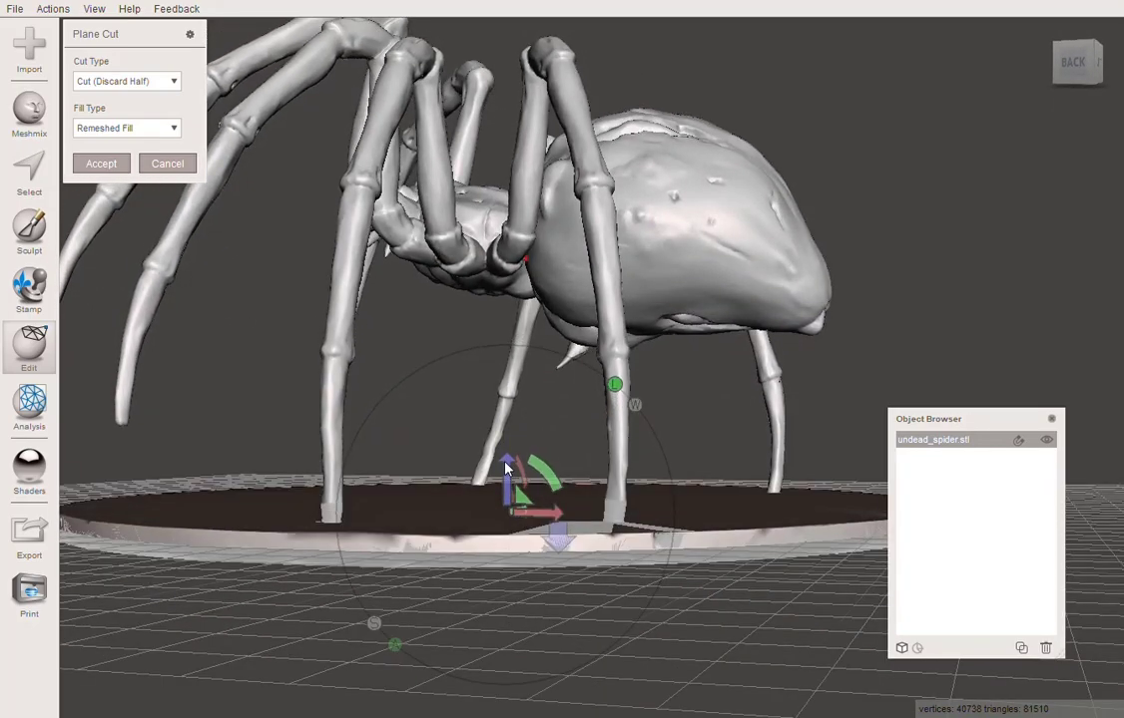
pyautogui.moveTo(506, 469); pyautogui.dragTo(509, 467)
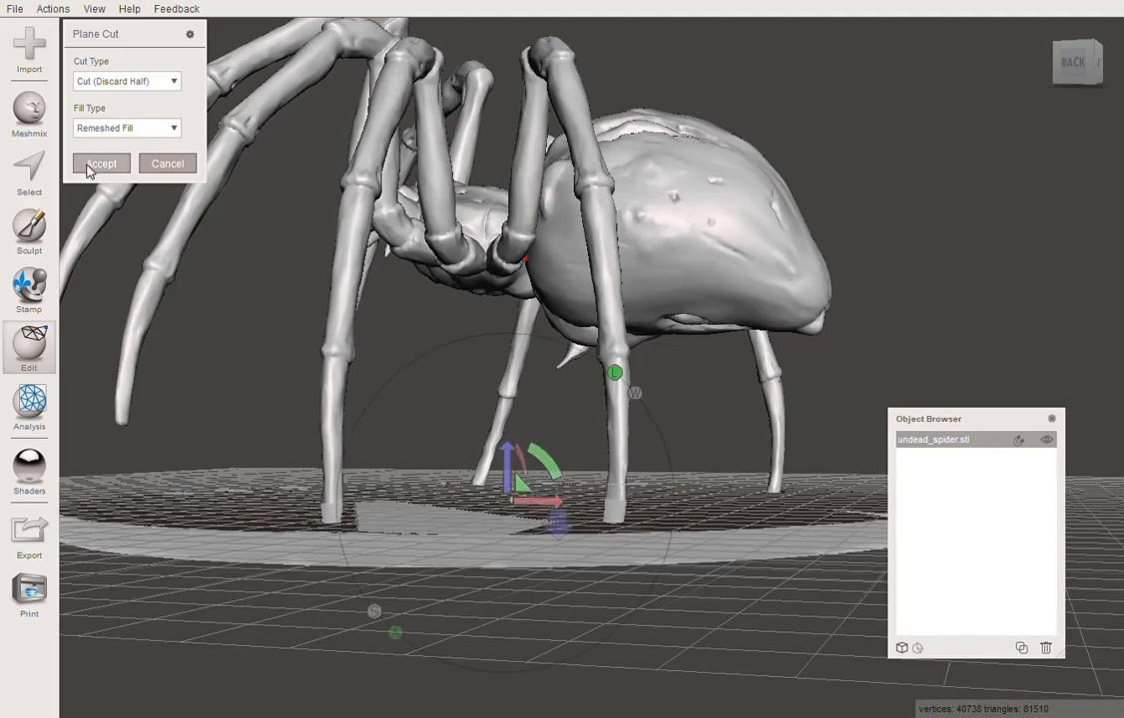
pyautogui.click(89, 165)
# Apply a second Plane Cut through the lower ends of the spider's legs to remove the remaining flat surface of the base.
pyautogui.moveTo(539, 585); pyautogui.dragTo(559, 562, button='right')
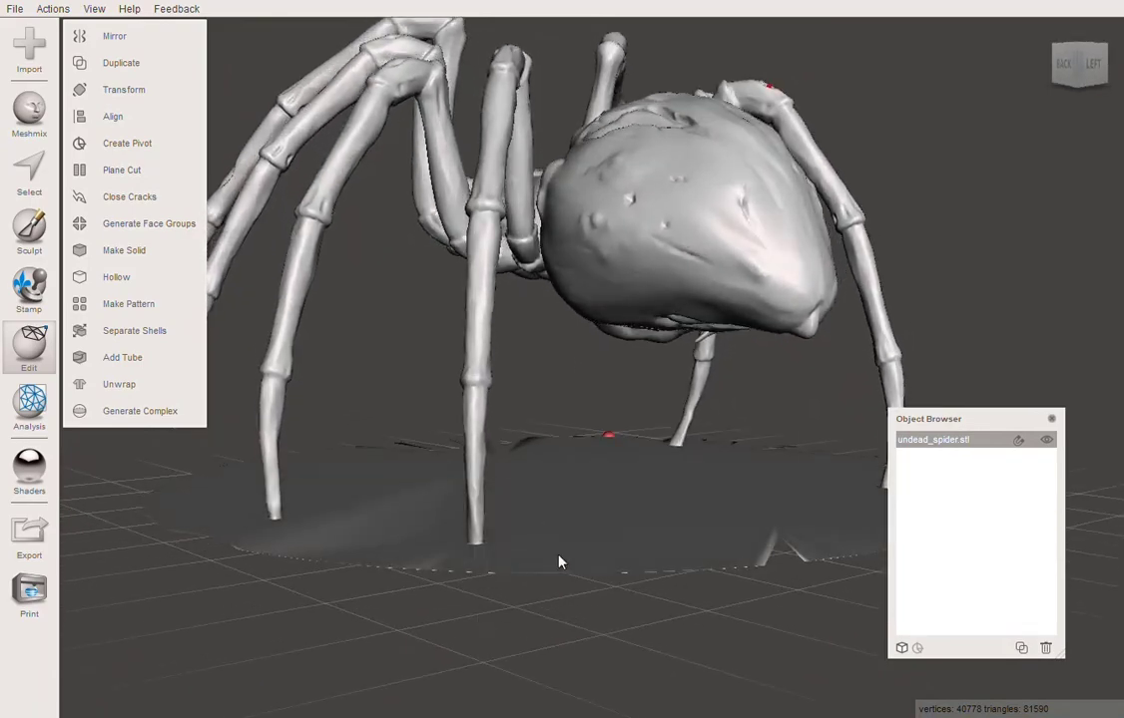
pyautogui.click(147, 173)
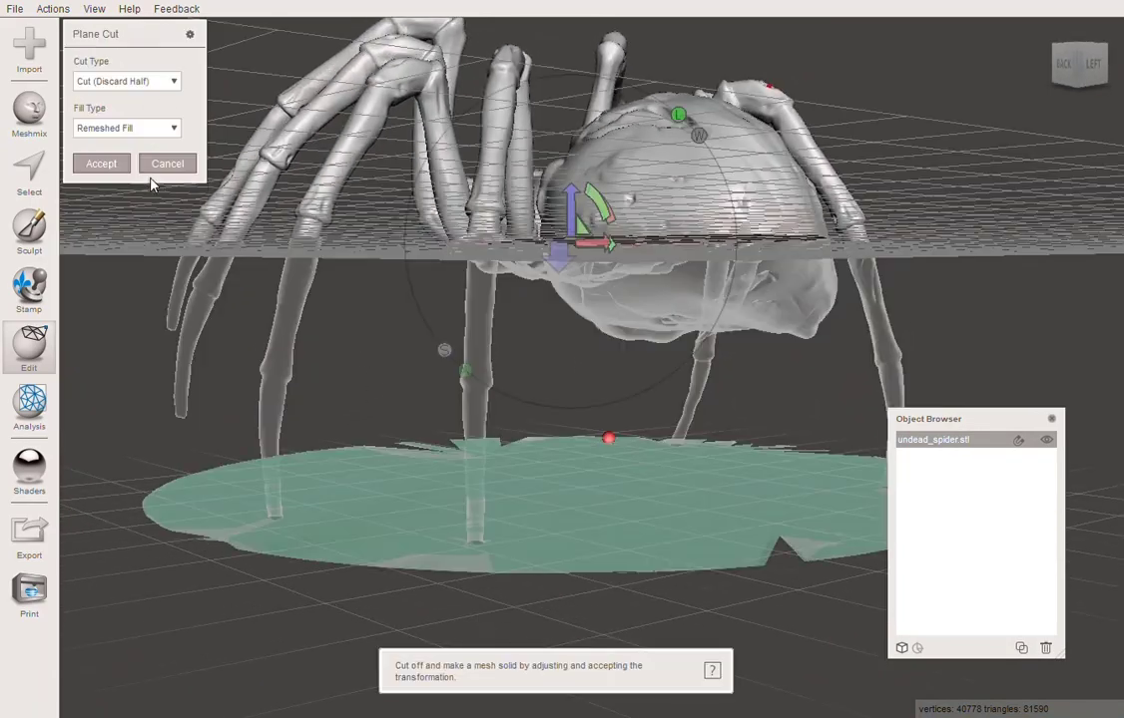
pyautogui.moveTo(564, 217); pyautogui.dragTo(587, 439)
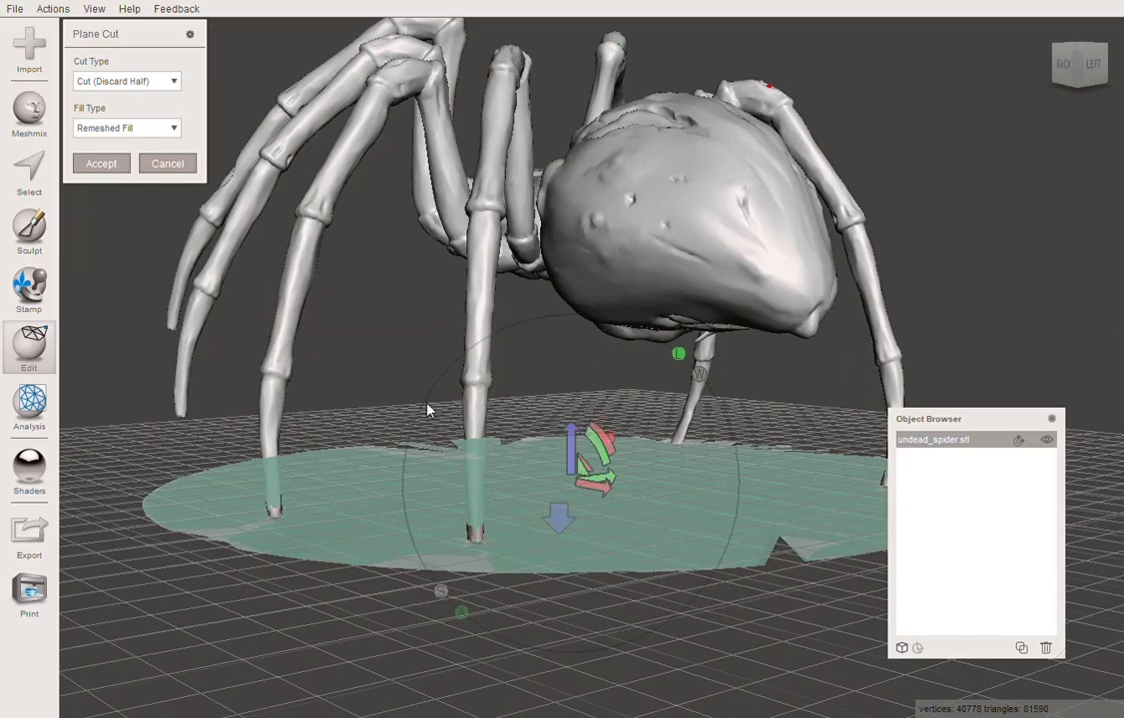
pyautogui.click(100, 164)
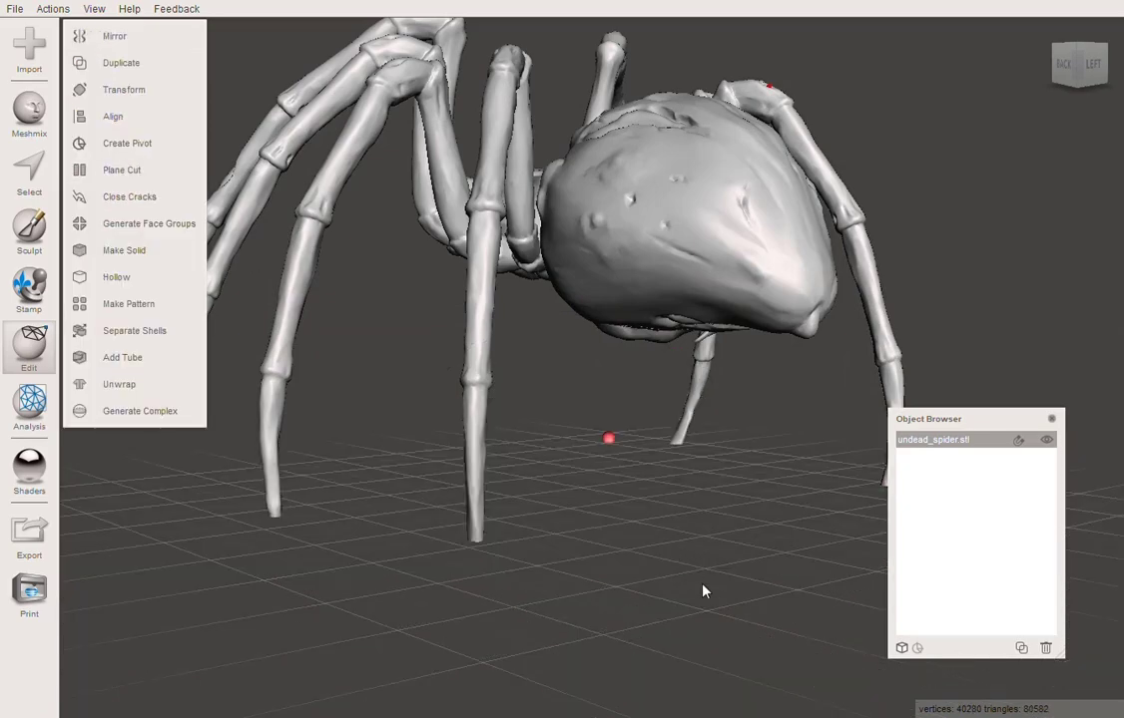
# Examine the cut leg ends from underneath up close, and check the whole spider from the side and above.
pyautogui.moveTo(660, 585); pyautogui.dragTo(557, 188, button='right')
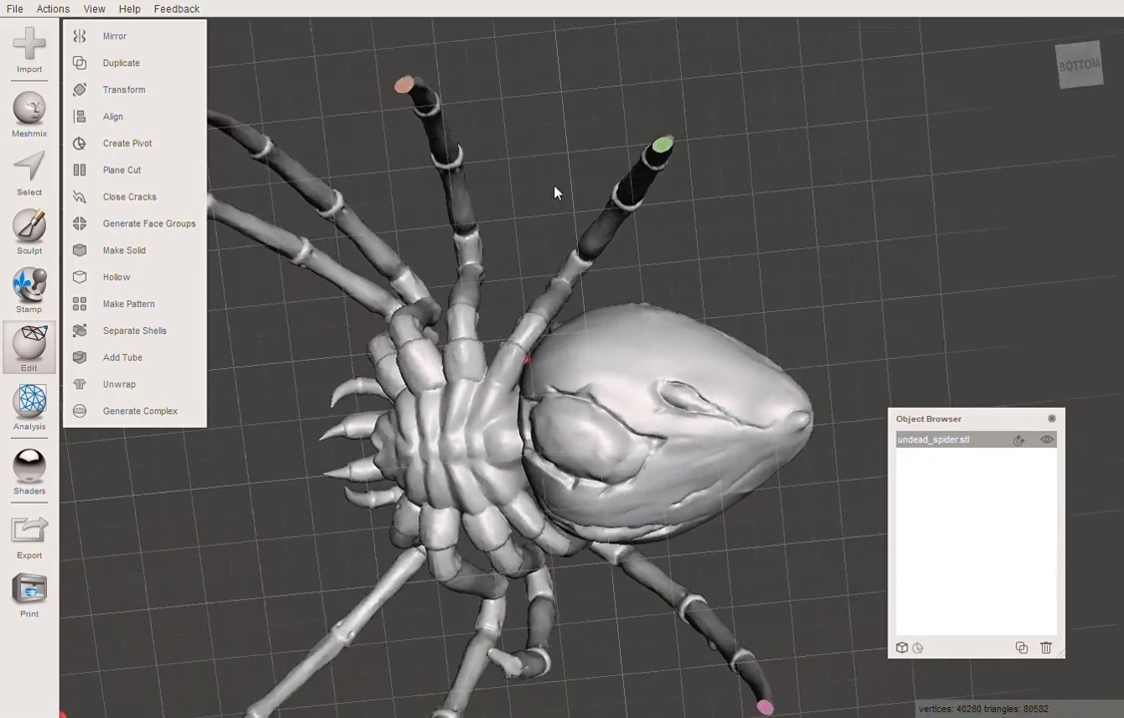
pyautogui.scroll(5, 619, 184)
pyautogui.moveTo(704, 170); pyautogui.dragTo(698, 176, button='right')
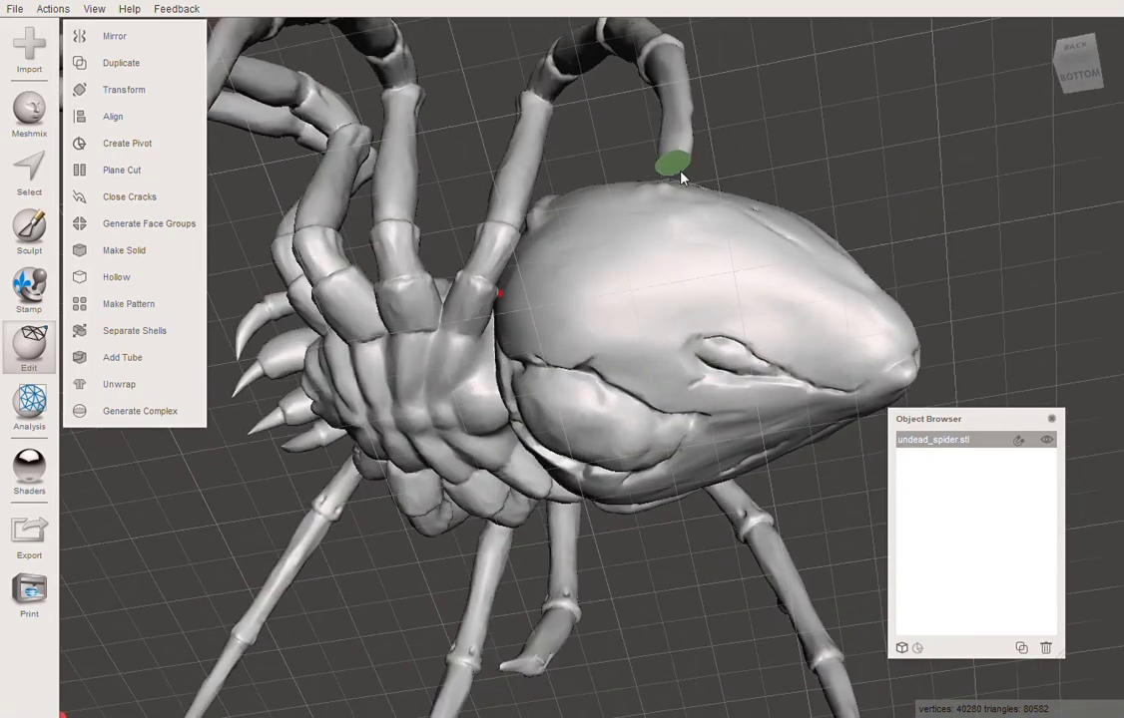
pyautogui.moveTo(844, 515); pyautogui.dragTo(649, 717, button='right')
pyautogui.scroll(-5, 684, 467)
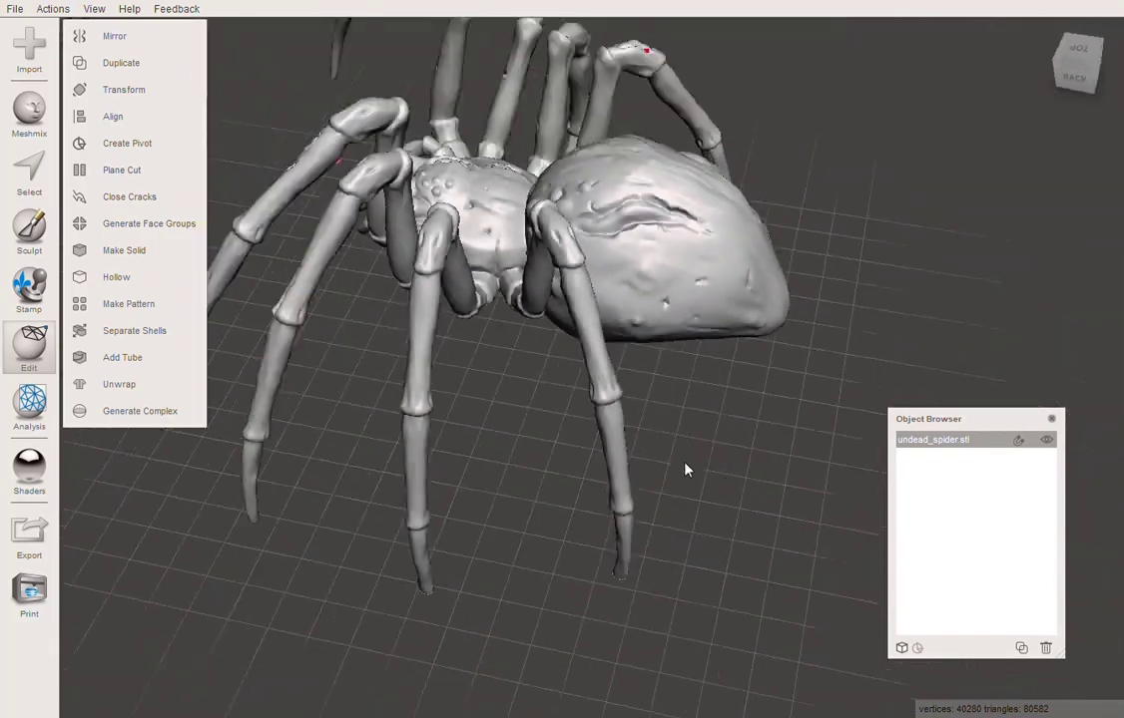
pyautogui.moveTo(684, 467); pyautogui.dragTo(575, 486, button='right')
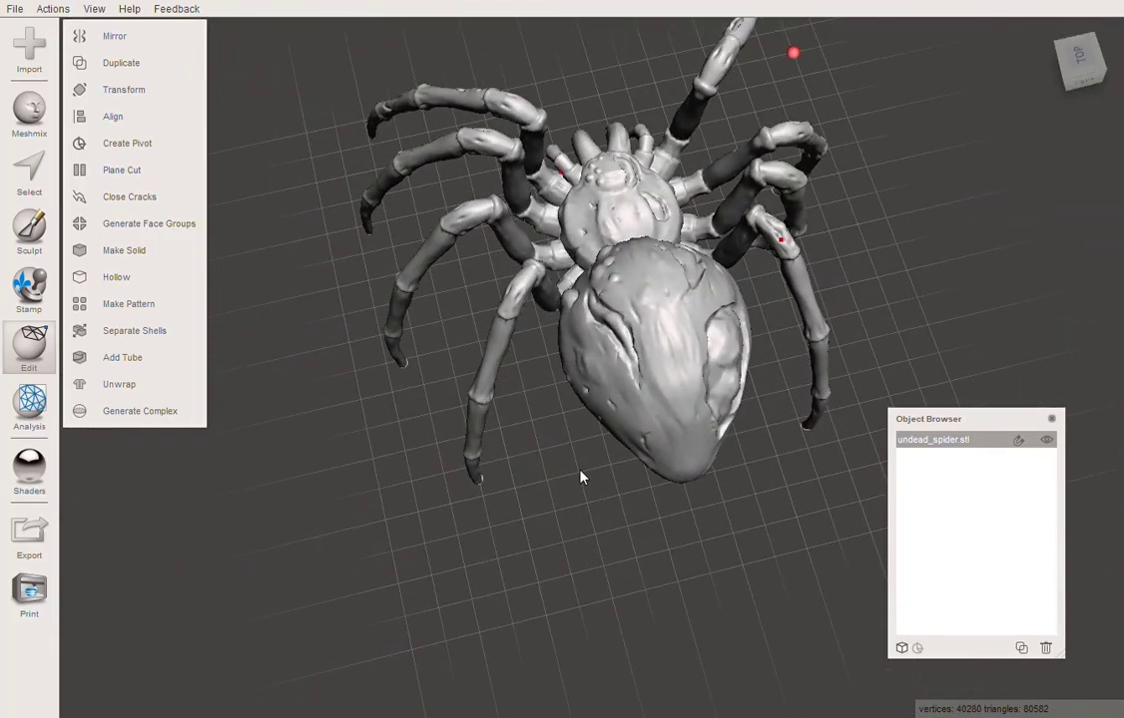
pyautogui.moveTo(684, 419); pyautogui.dragTo(600, 394, button='right')
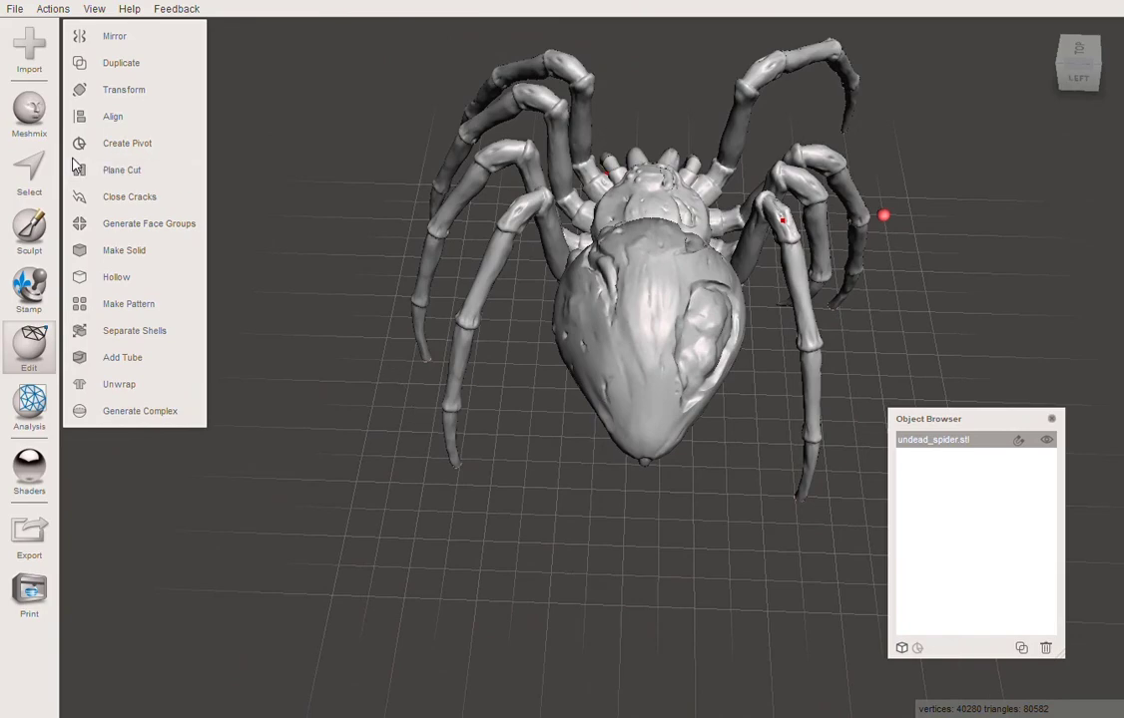
# Select the rear part of the abdomen by drawing a selection curve across its back, and delete the selected faces.
pyautogui.click(25, 150)
pyautogui.moveTo(505, 412)
pyautogui.mouseDown(button='right')
pyautogui.moveTo(521, 396)
pyautogui.moveTo(527, 504)
pyautogui.moveTo(522, 416)
pyautogui.mouseUp(button='right')
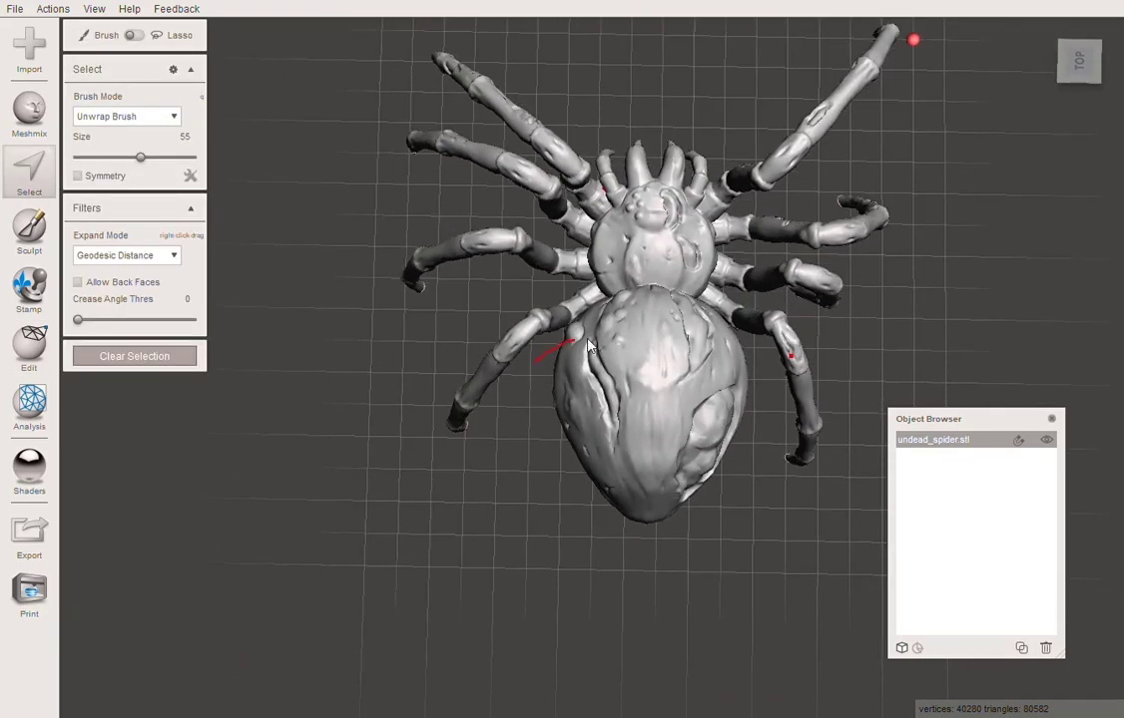
pyautogui.moveTo(589, 344); pyautogui.dragTo(769, 397)
pyautogui.moveTo(534, 367); pyautogui.dragTo(544, 352)
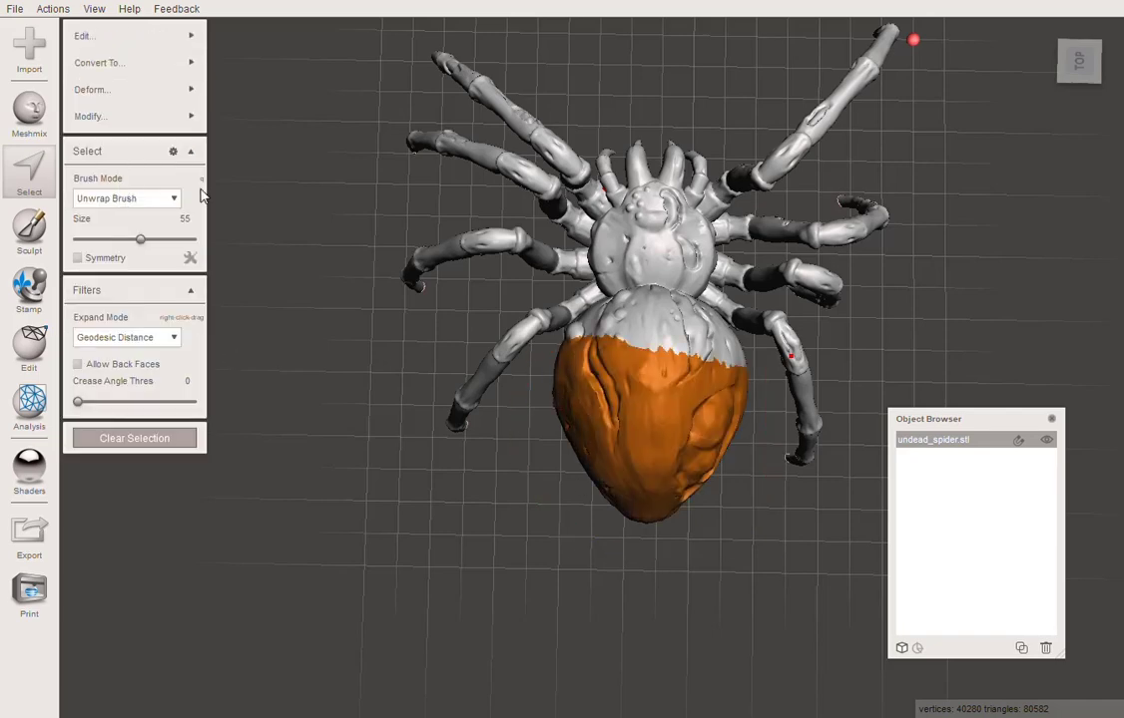
pyautogui.press('Delete')
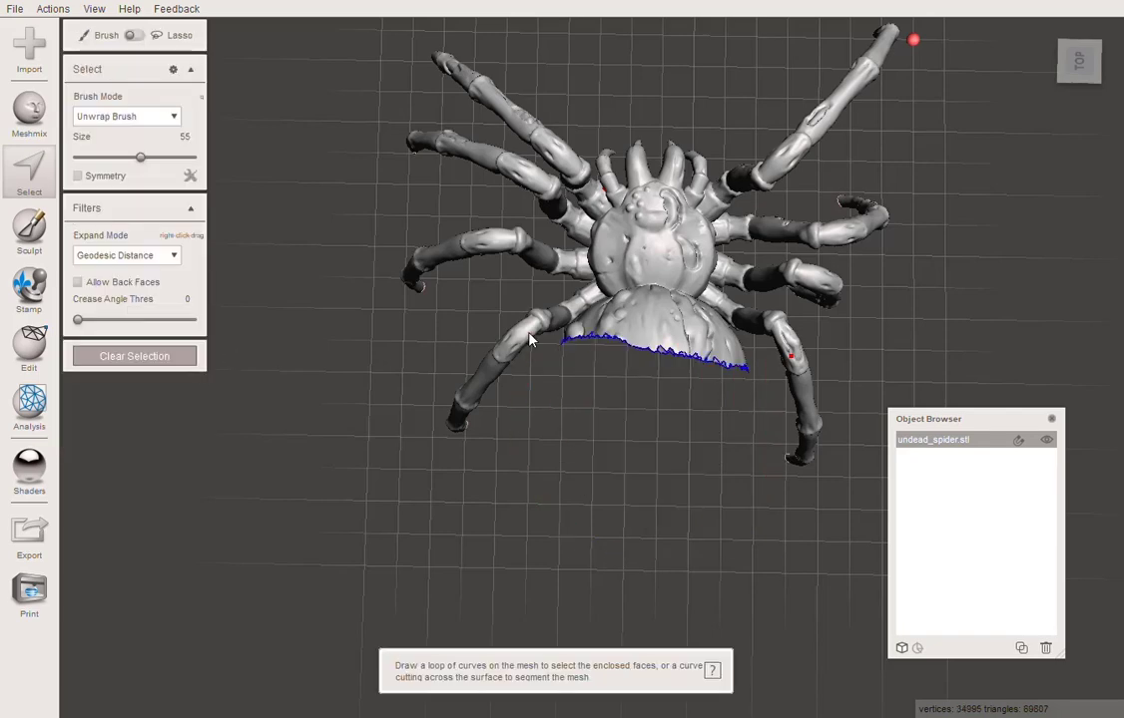
# Select the top patch of the remaining abdomen with the Unwrap Brush at size 55 and delete it.
pyautogui.moveTo(648, 444); pyautogui.dragTo(632, 487, button='right')
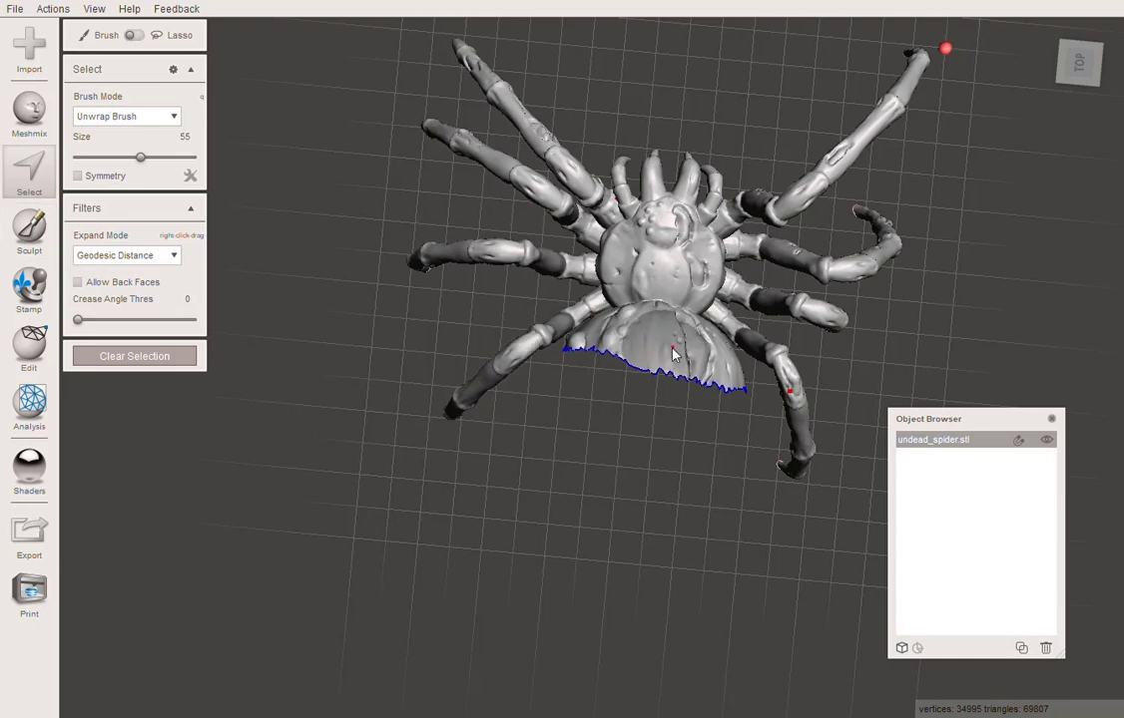
pyautogui.moveTo(649, 349)
pyautogui.mouseDown()
pyautogui.moveTo(695, 362)
pyautogui.moveTo(694, 379)
pyautogui.moveTo(624, 364)
pyautogui.moveTo(665, 326)
pyautogui.moveTo(656, 346)
pyautogui.mouseUp()
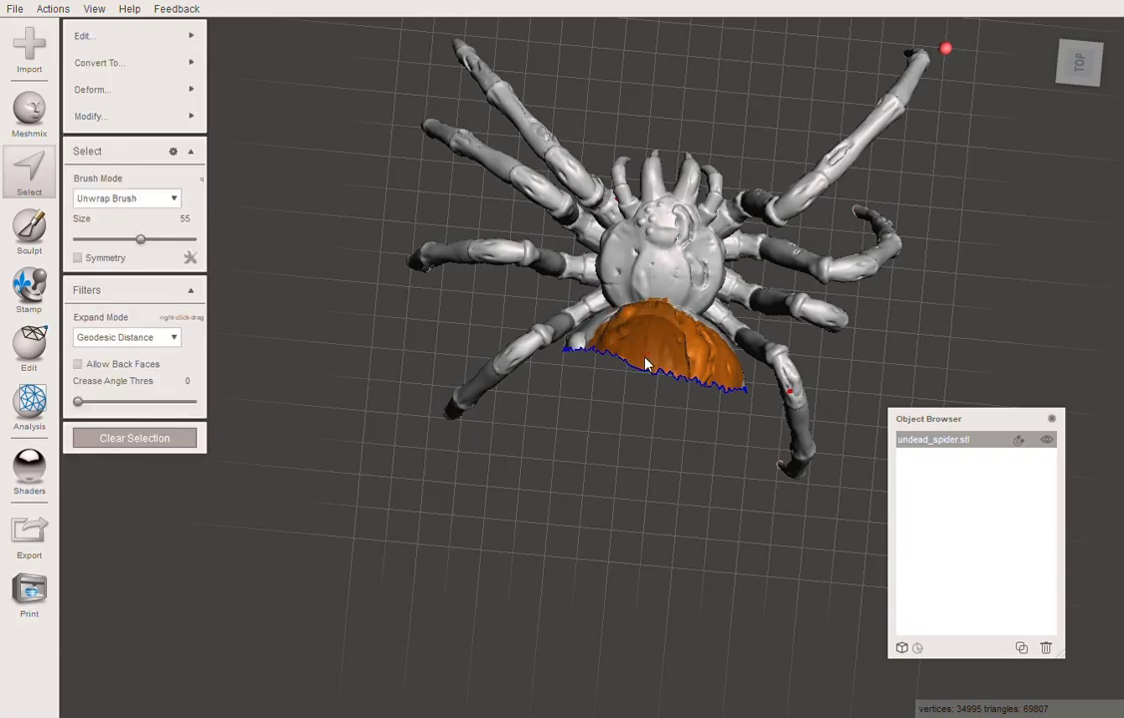
pyautogui.press('Delete')
# Reduce the Unwrap Brush size to 37 and select the tips of the four fangs on the spider's head.
pyautogui.moveTo(676, 343); pyautogui.dragTo(176, 351, button='right')
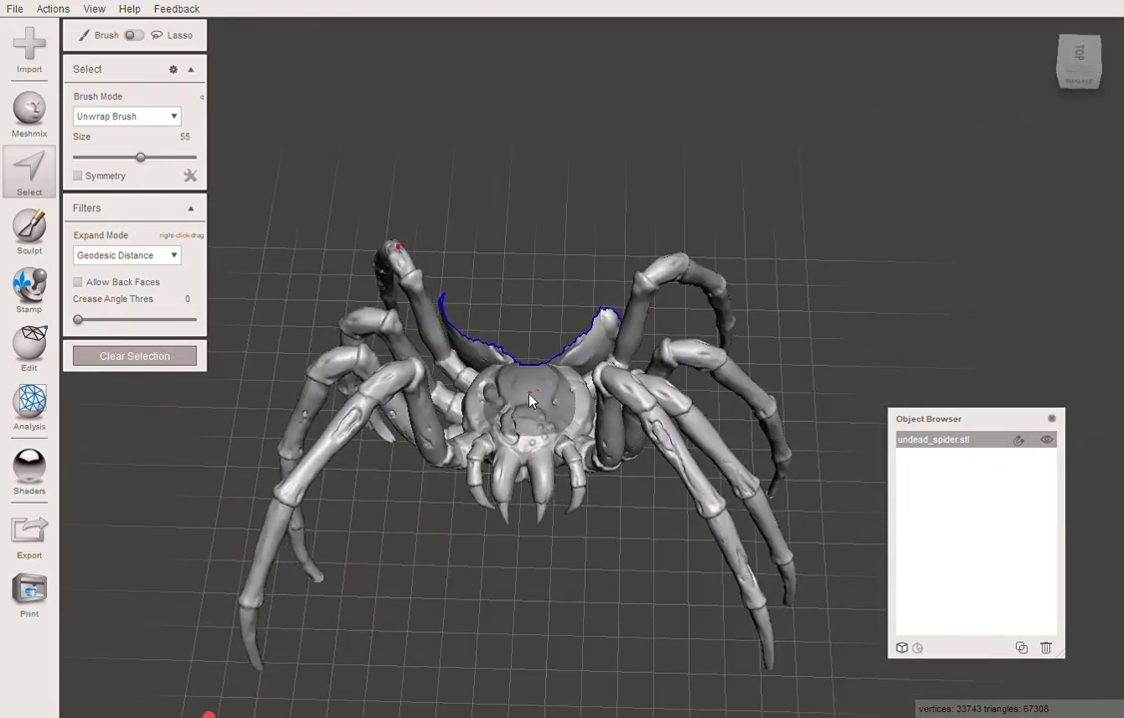
pyautogui.press('[')
pyautogui.press('[')
pyautogui.press('[')
pyautogui.press('[')
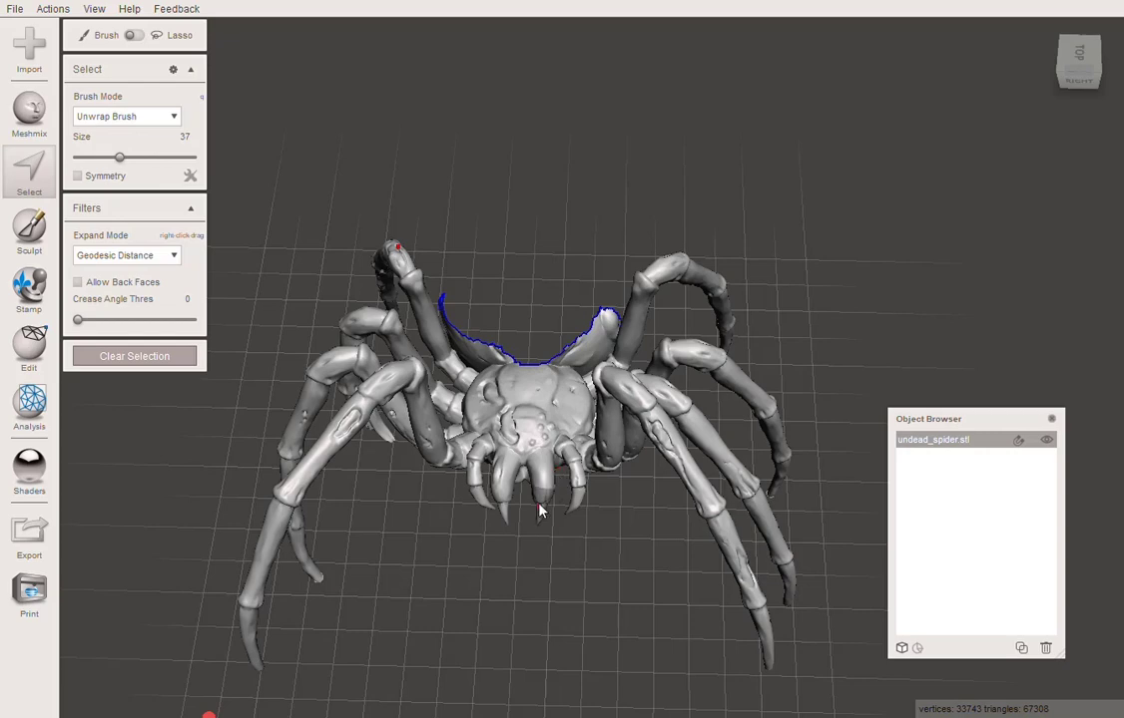
pyautogui.click(544, 514)
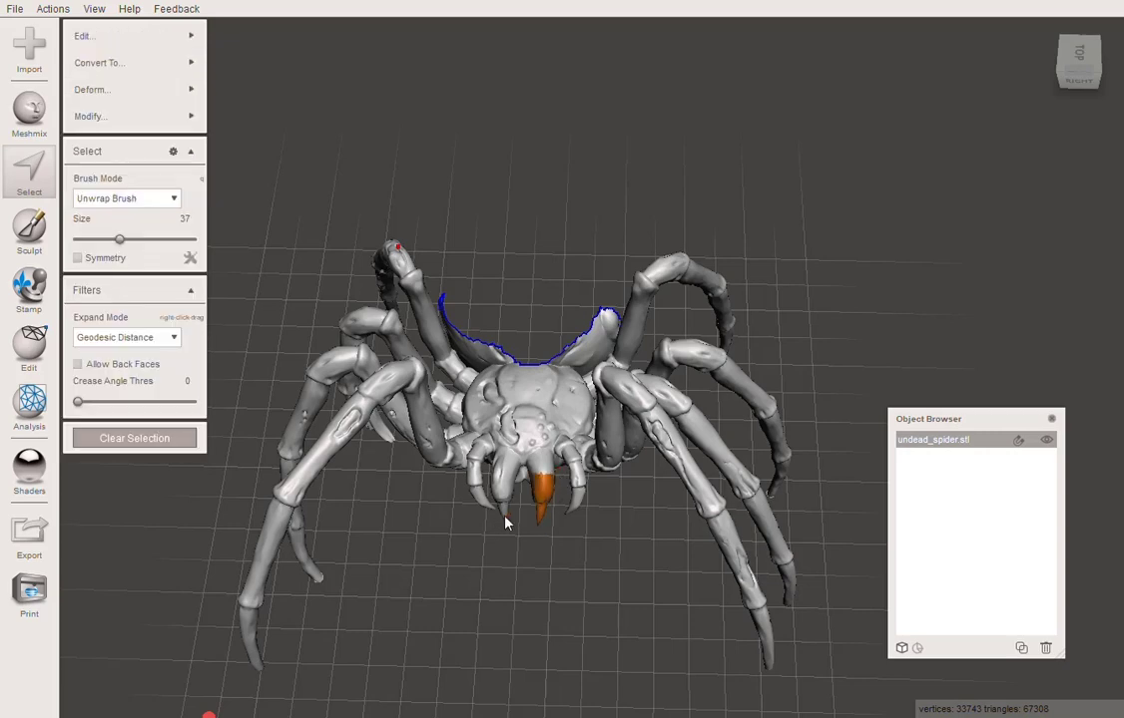
pyautogui.click(504, 518)
pyautogui.click(575, 507)
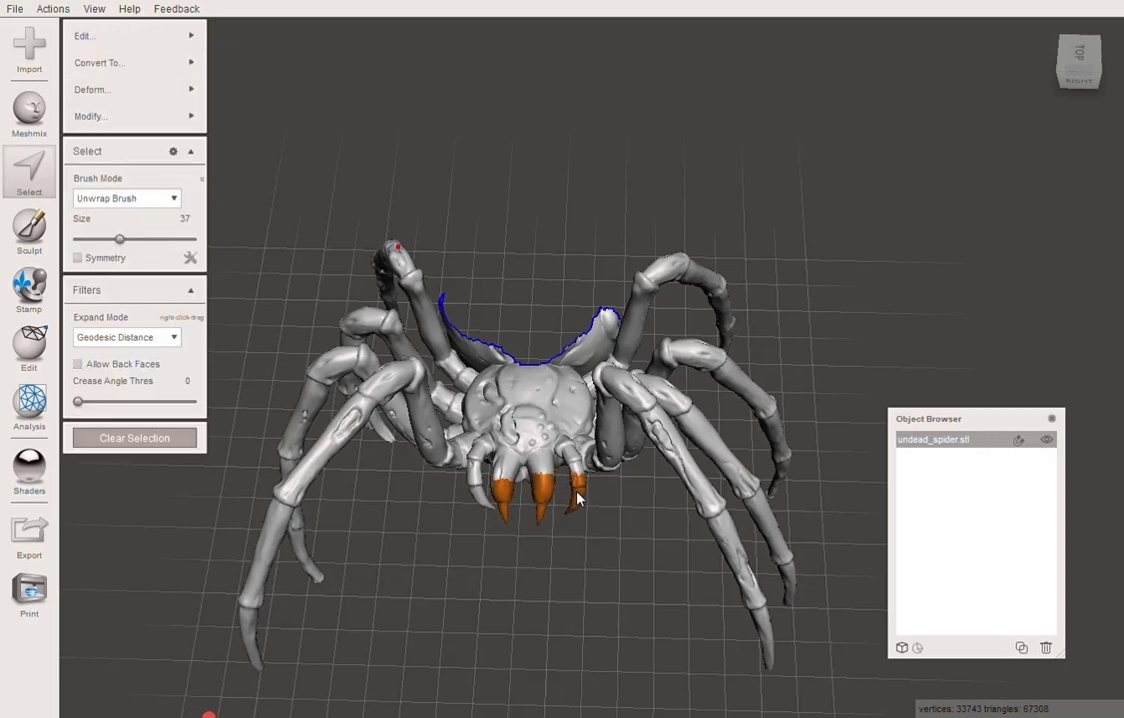
pyautogui.click(477, 494)
pyautogui.moveTo(549, 592); pyautogui.dragTo(467, 510, button='right')
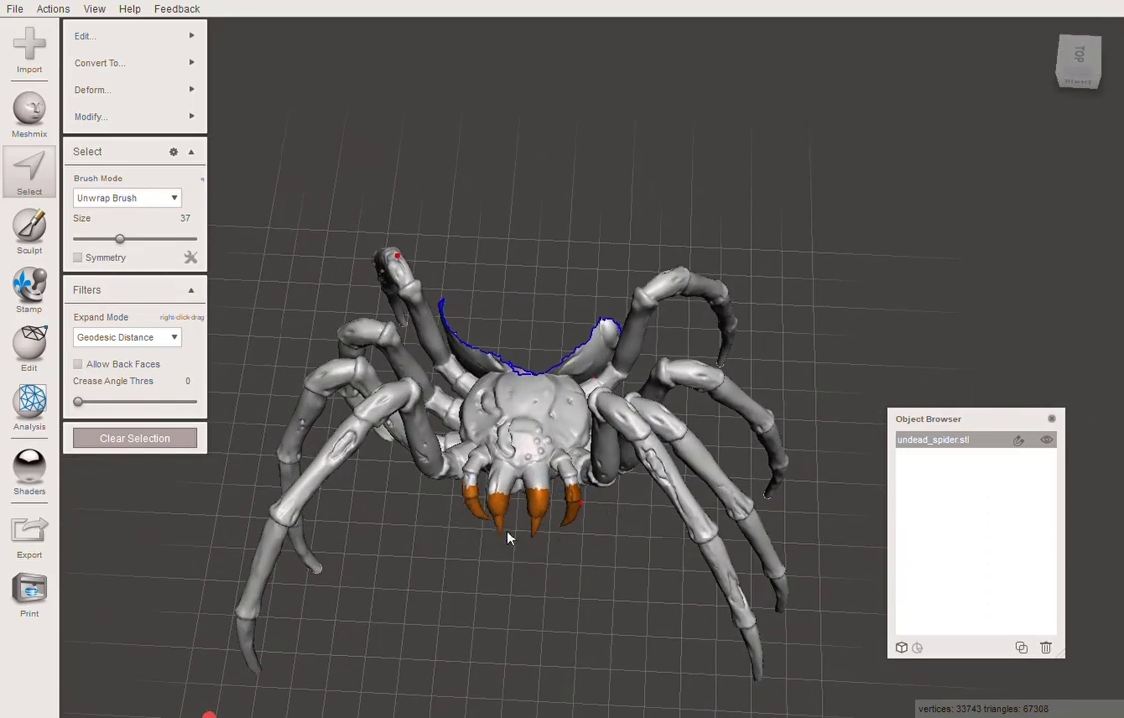
pyautogui.doubleClick(322, 472)
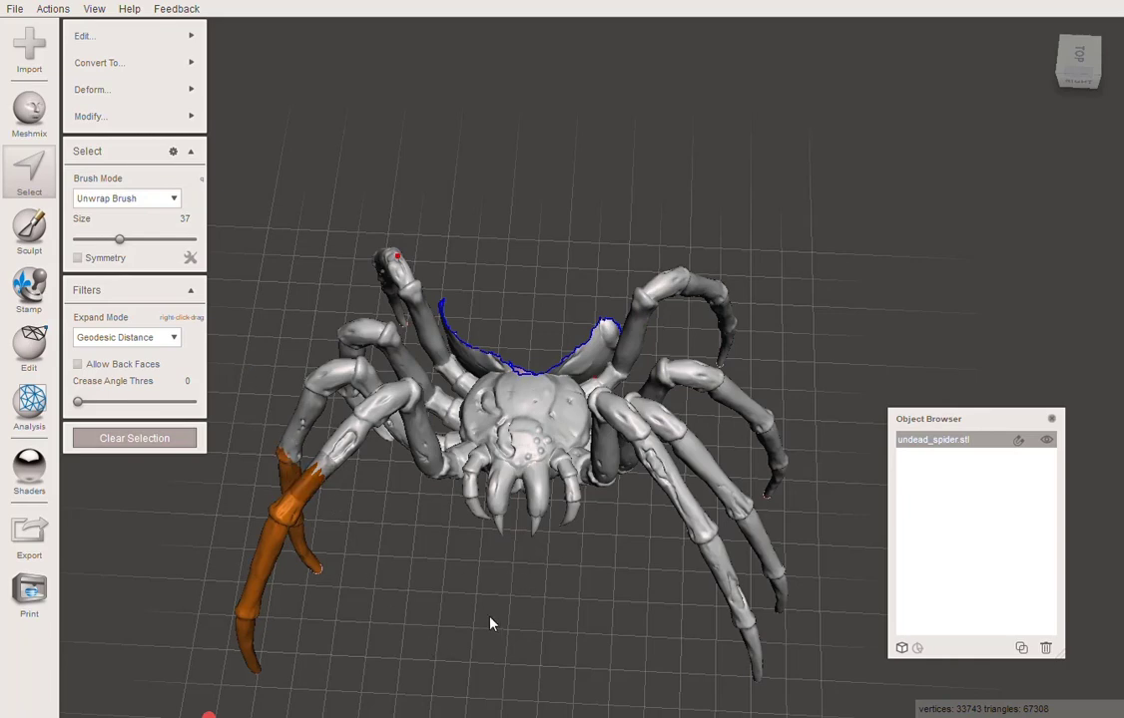
pyautogui.hotkey('ctrl', 'a')
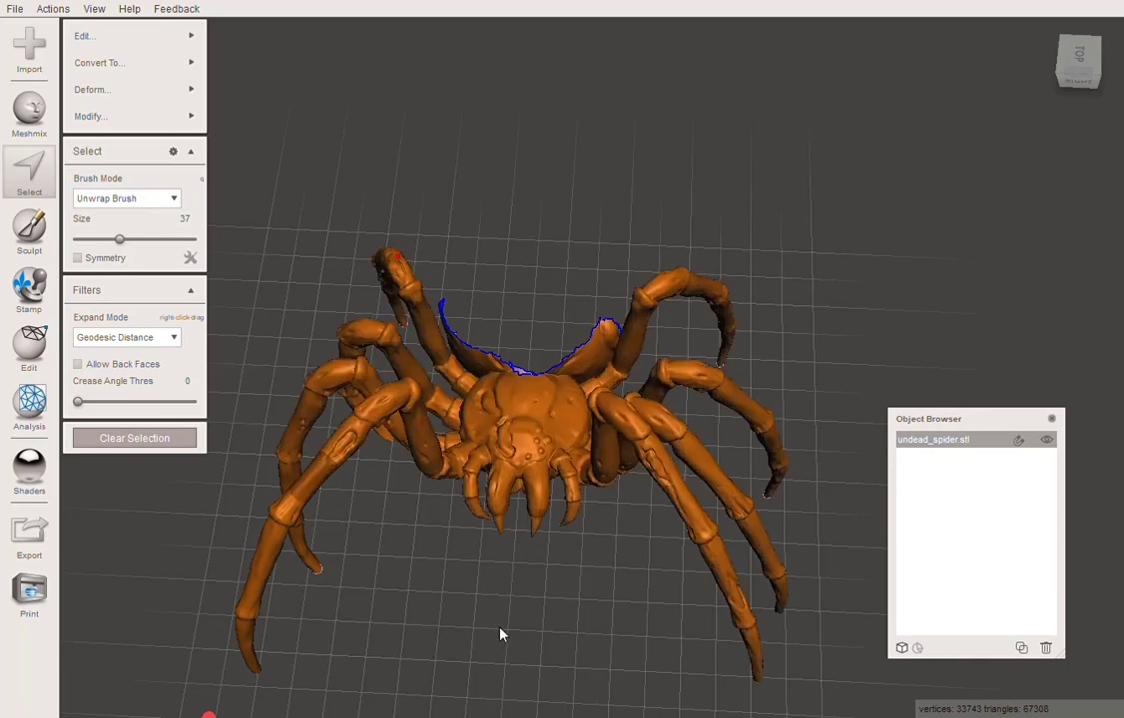
pyautogui.hotkey('ctrl', 'z')
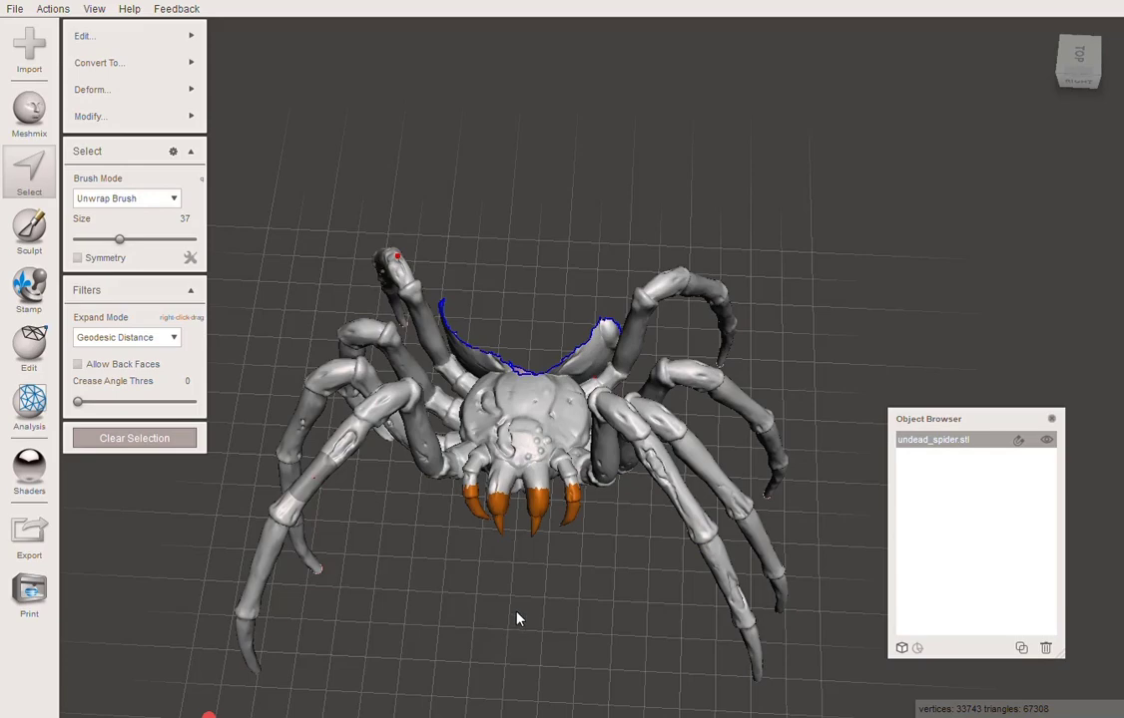
pyautogui.moveTo(516, 619)
pyautogui.mouseDown(button='right')
pyautogui.moveTo(504, 494)
pyautogui.moveTo(519, 604)
pyautogui.mouseUp(button='right')
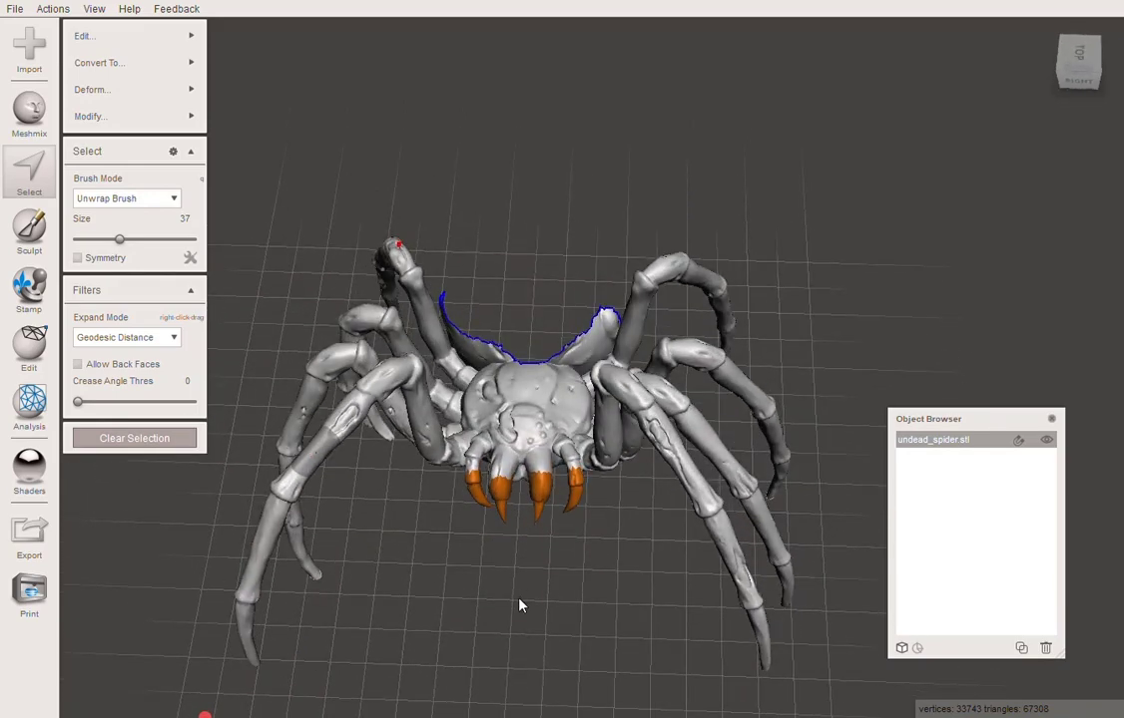
pyautogui.scroll(5, 519, 602)
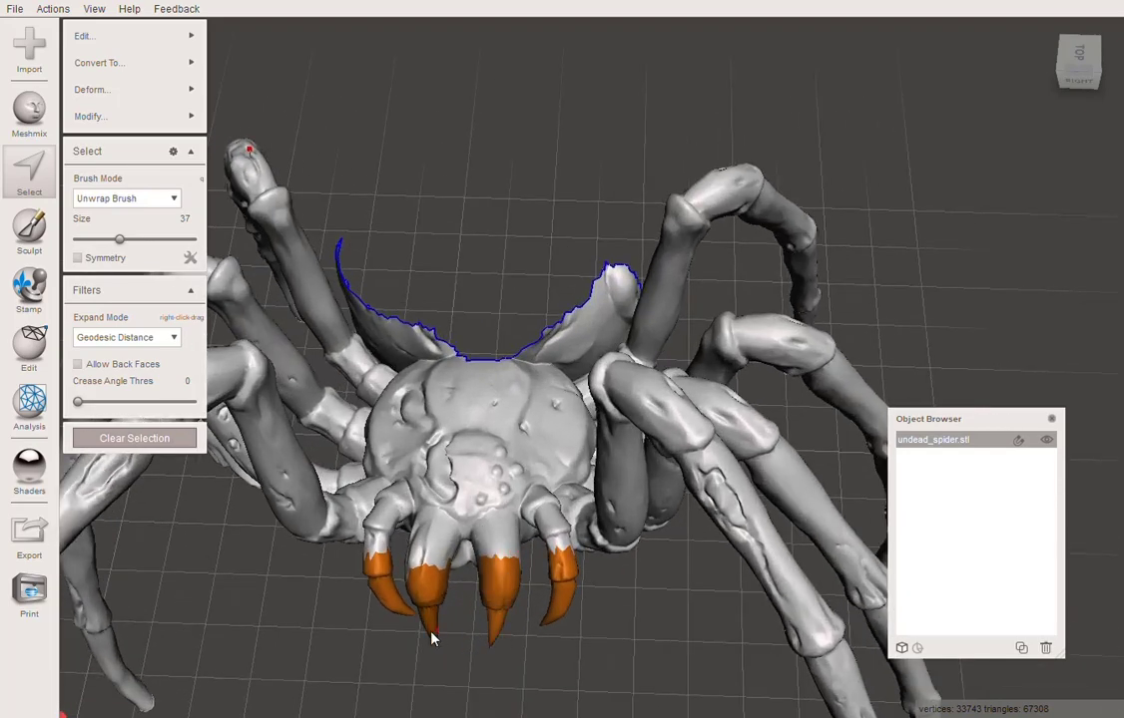
# Grow the fang-tip selection with Expand Ring, trim it with Contract Ring, and delete the selected fang faces.
pyautogui.moveTo(84, 35)
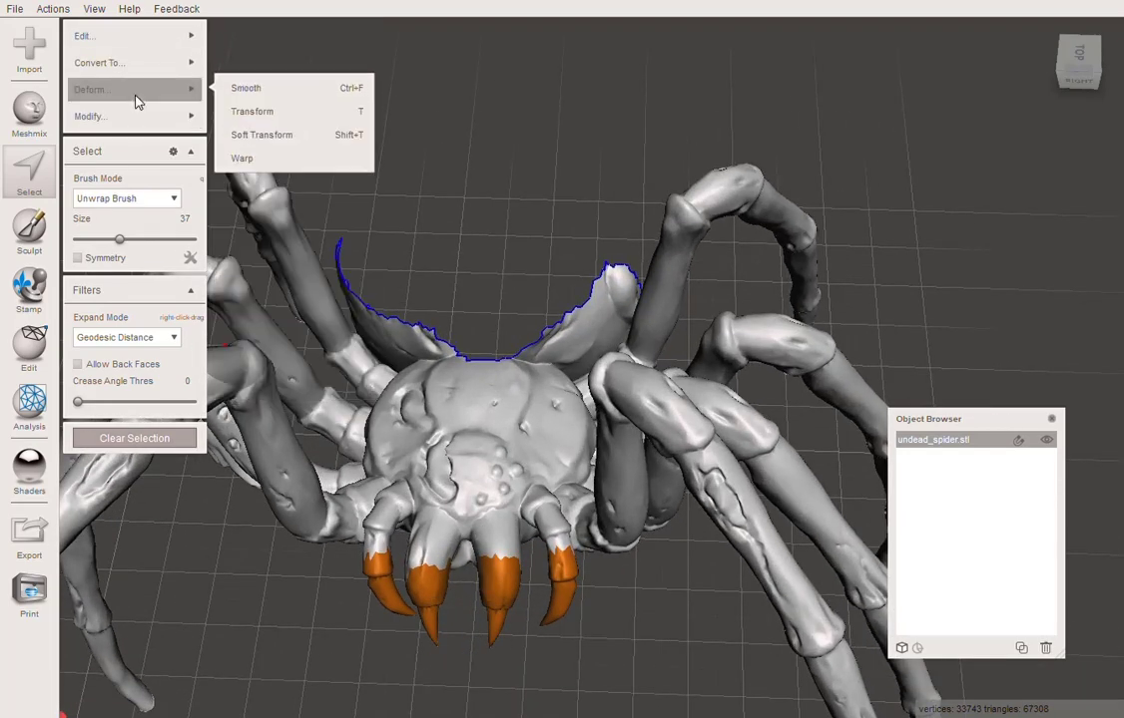
pyautogui.moveTo(182, 121)
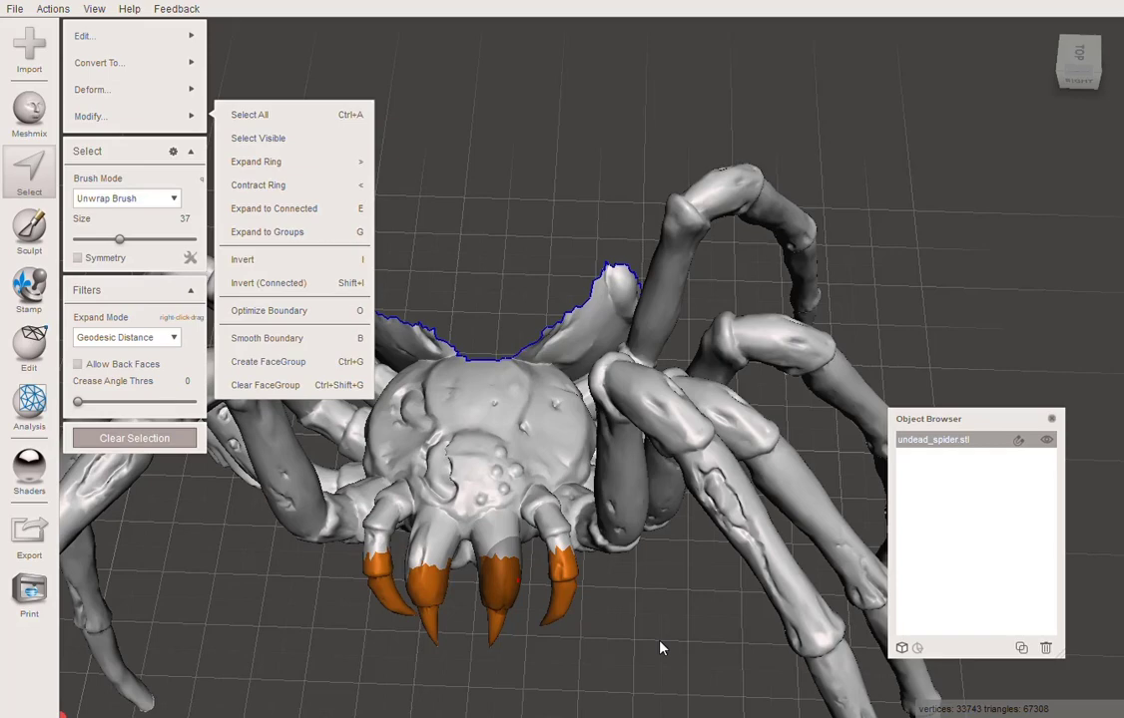
pyautogui.hotkey('shift', '.')
pyautogui.hotkey('shift', '.')
pyautogui.hotkey('shift', '.')
pyautogui.hotkey('shift', '.')
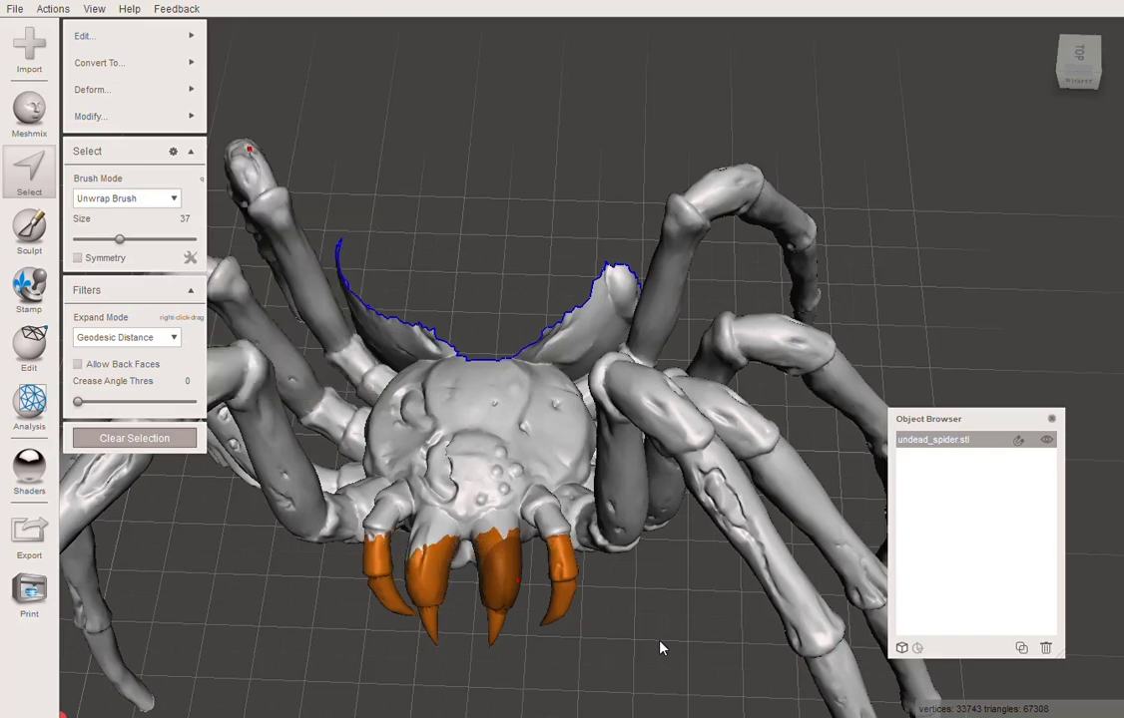
pyautogui.hotkey('shift', ',')
pyautogui.hotkey('shift', ',')
pyautogui.hotkey('shift', ',')
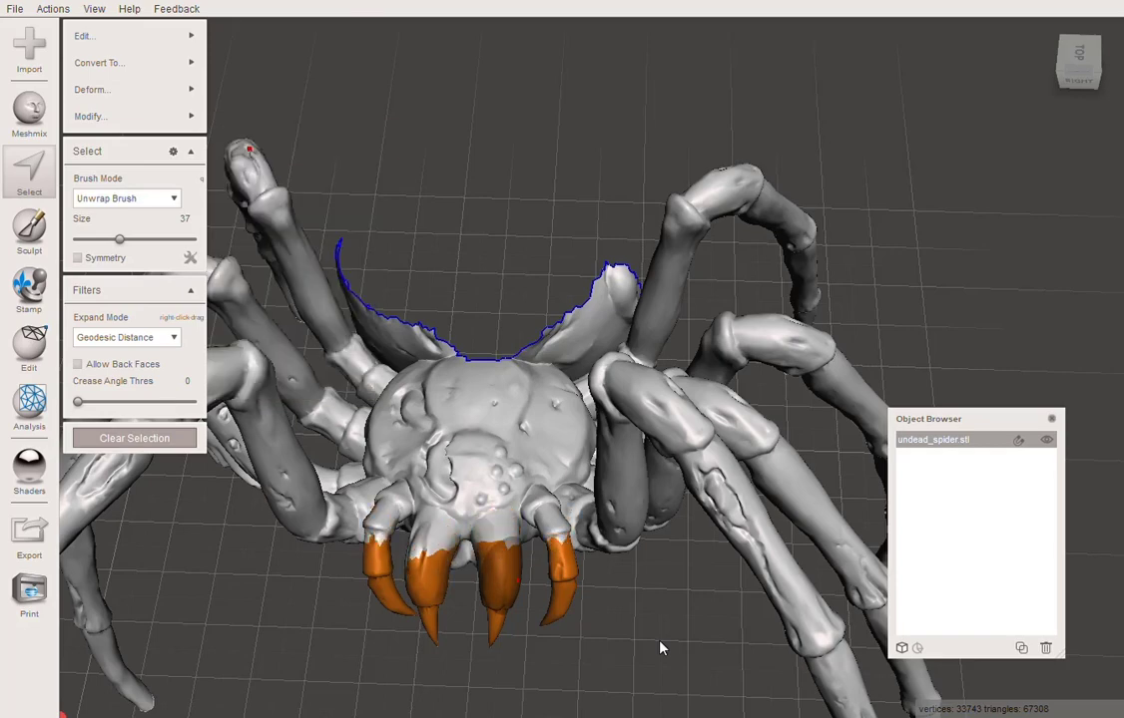
pyautogui.moveTo(634, 657); pyautogui.dragTo(654, 602, button='right')
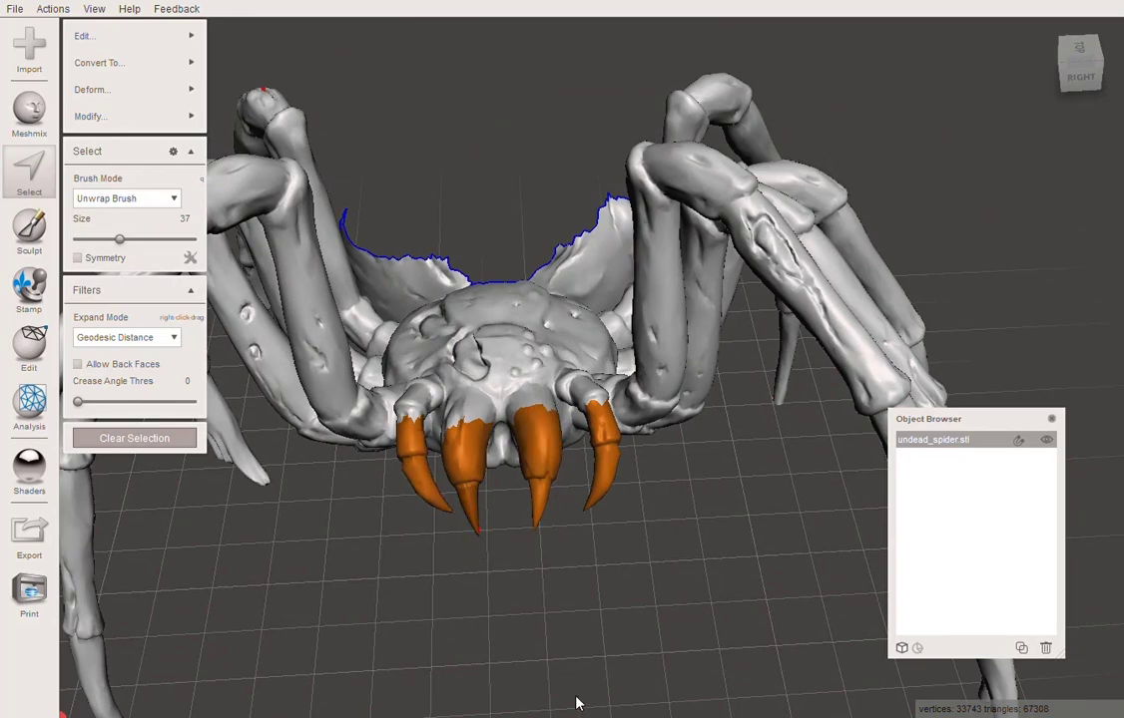
pyautogui.press('Delete')
# Select the remaining abdomen shell on the spider's side with the Unwrap Brush and delete the selected faces.
pyautogui.moveTo(602, 494); pyautogui.dragTo(603, 210, button='right')
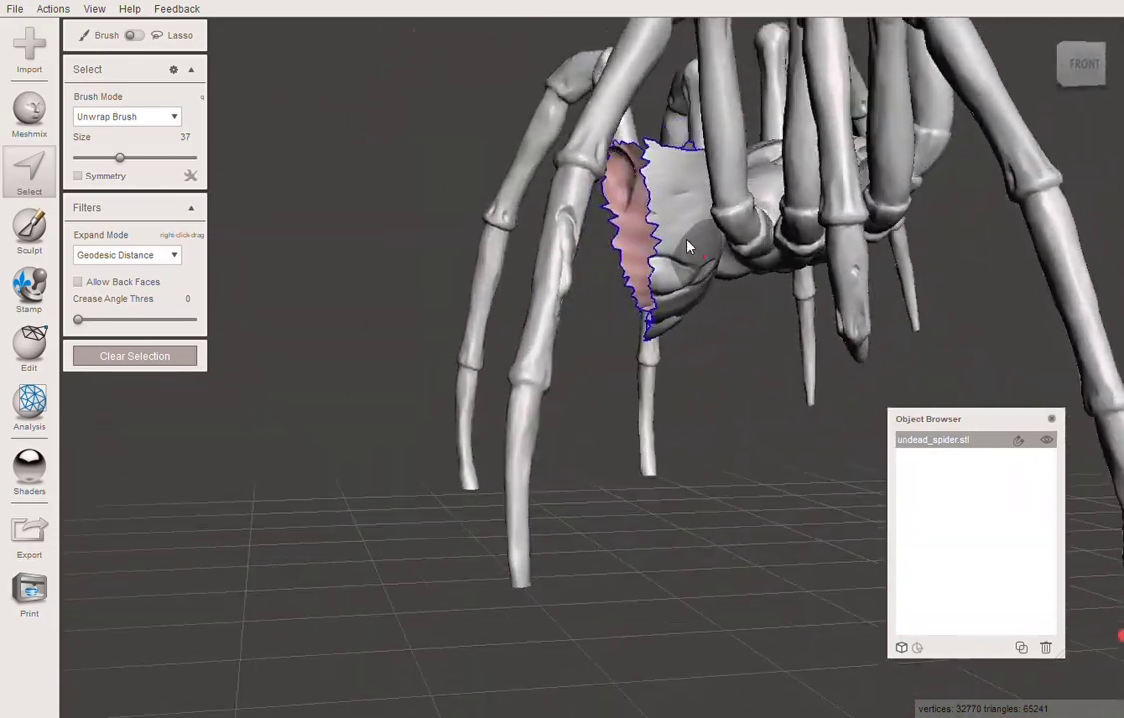
pyautogui.moveTo(660, 183); pyautogui.dragTo(668, 277)
pyautogui.moveTo(666, 335); pyautogui.dragTo(479, 239, button='right')
pyautogui.moveTo(479, 240)
pyautogui.mouseDown()
pyautogui.moveTo(607, 282)
pyautogui.moveTo(585, 264)
pyautogui.mouseUp()
pyautogui.moveTo(446, 244); pyautogui.dragTo(636, 386, button='right')
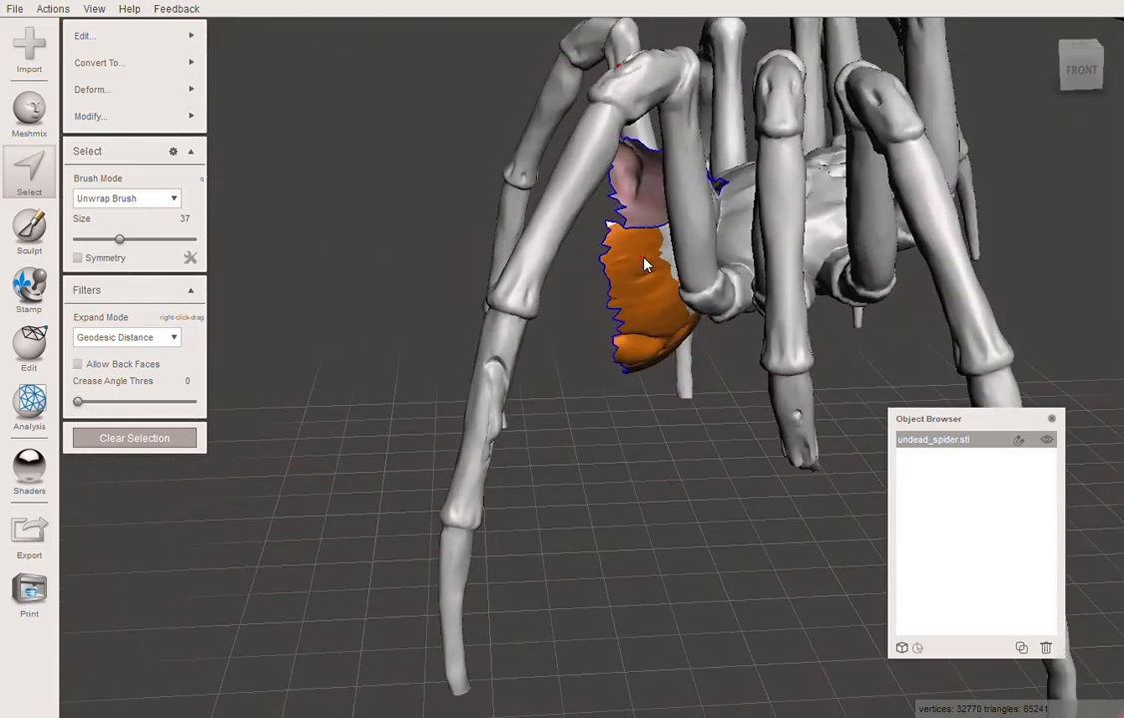
pyautogui.moveTo(710, 489); pyautogui.dragTo(571, 349, button='right')
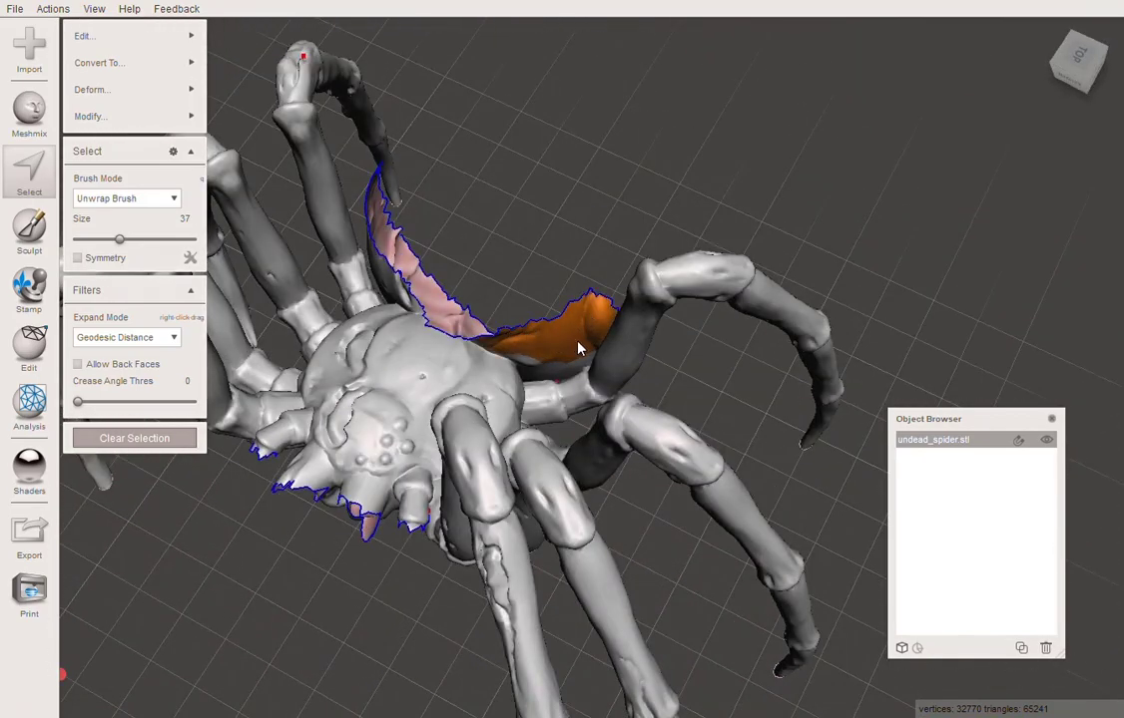
pyautogui.press('Delete')
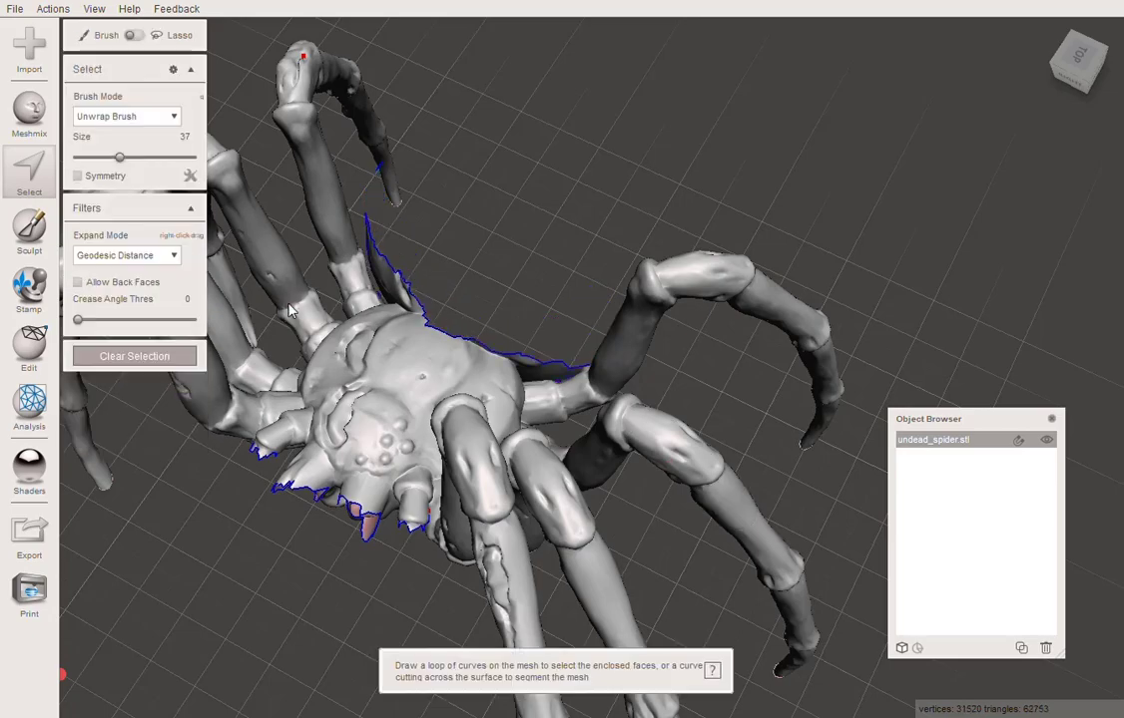
# Enable Allow Back Faces, select part of the flap left beside the abdomen opening, and expand the selection by three rings.
pyautogui.moveTo(770, 409); pyautogui.dragTo(334, 208, button='right')
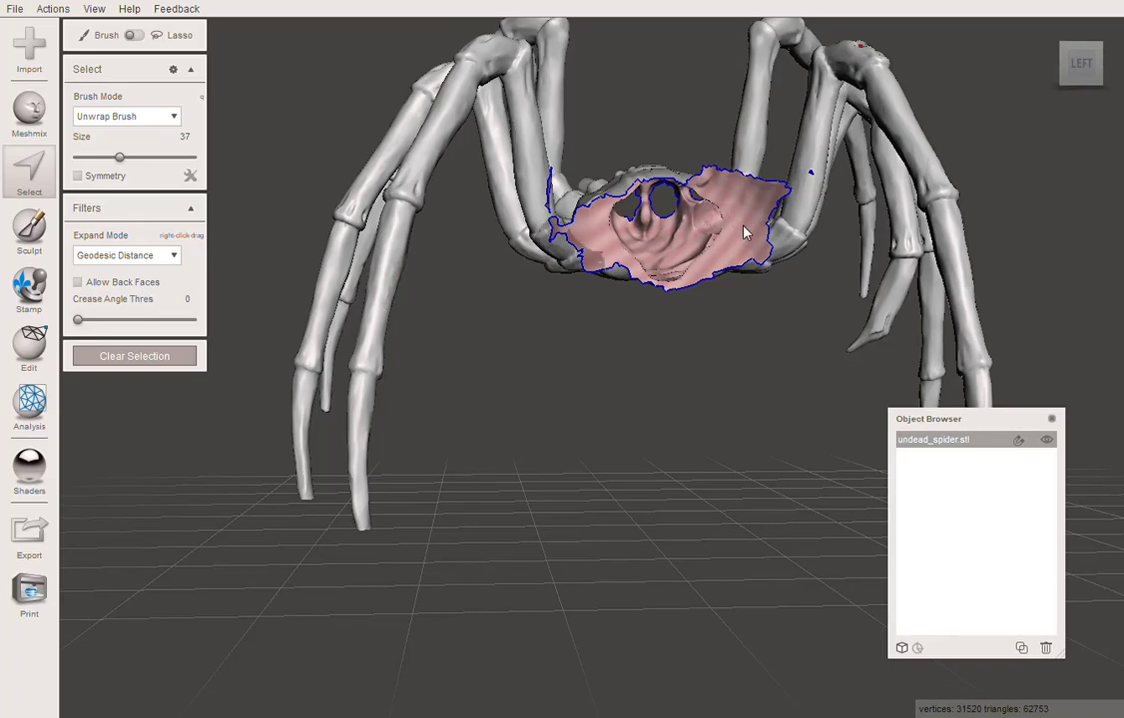
pyautogui.moveTo(725, 349); pyautogui.dragTo(449, 339, button='right')
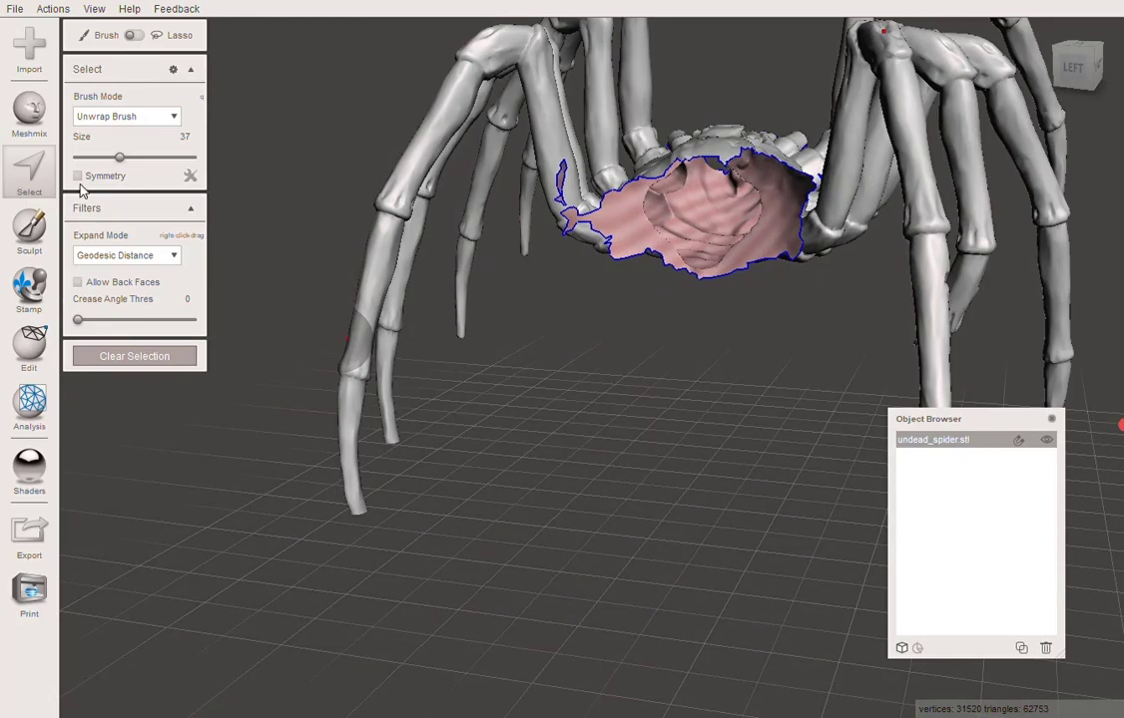
pyautogui.click(78, 283)
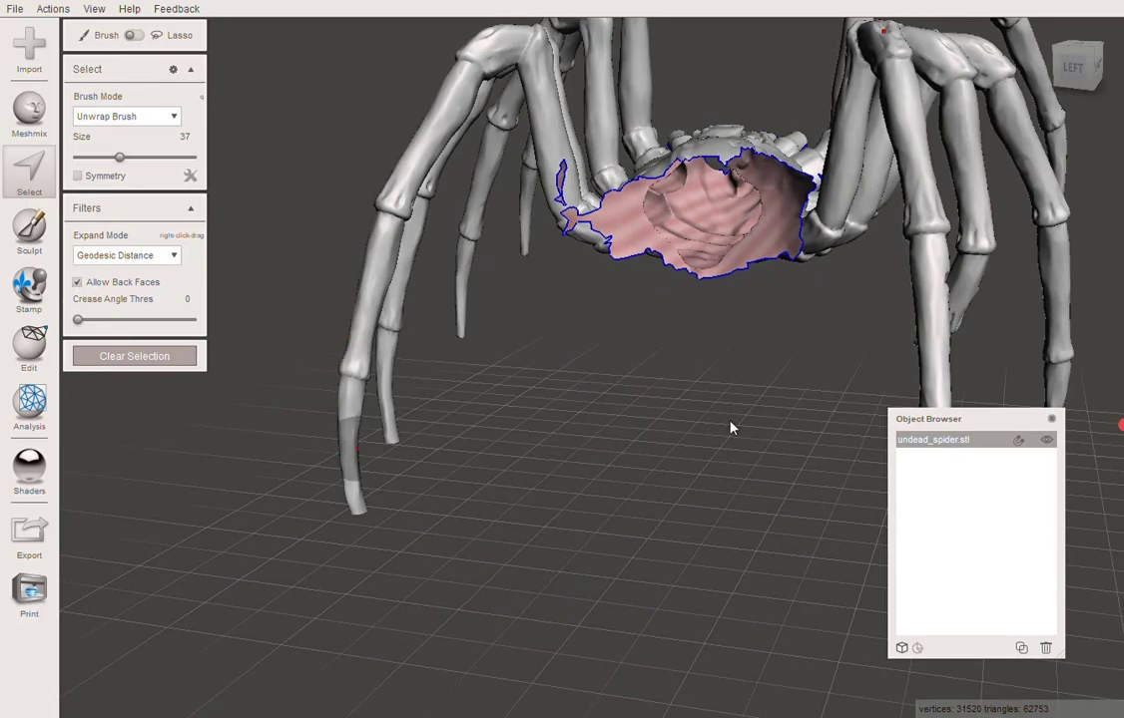
pyautogui.moveTo(733, 426); pyautogui.dragTo(623, 214, button='right')
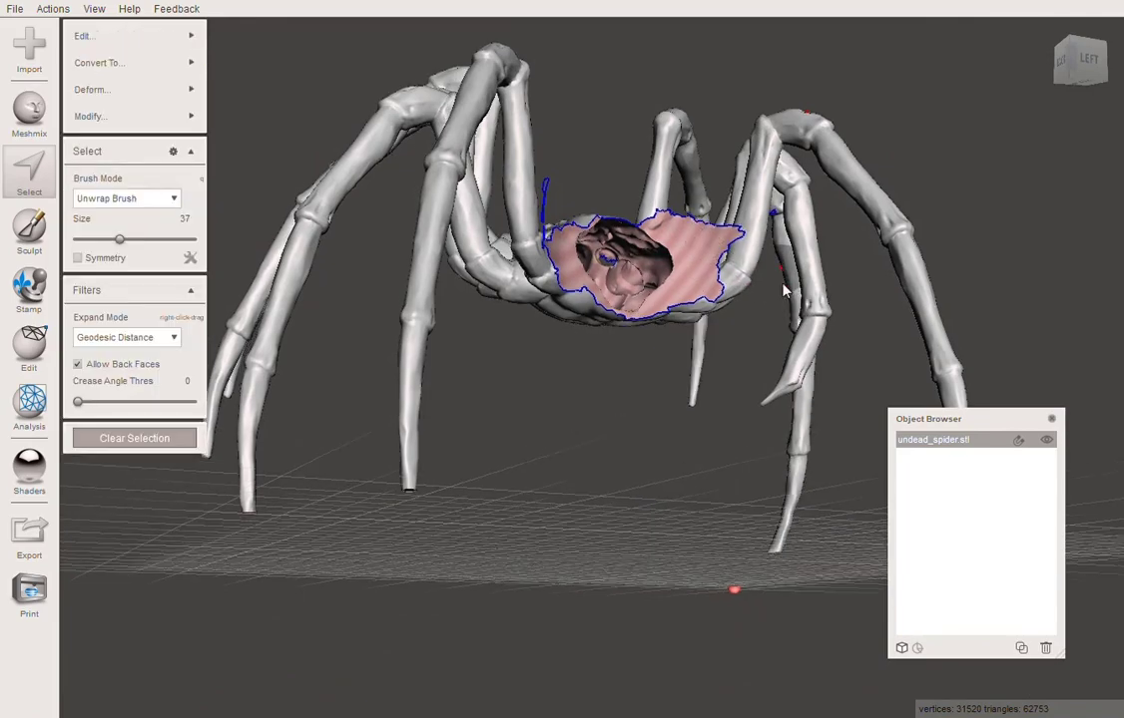
pyautogui.moveTo(733, 321); pyautogui.dragTo(312, 459, button='right')
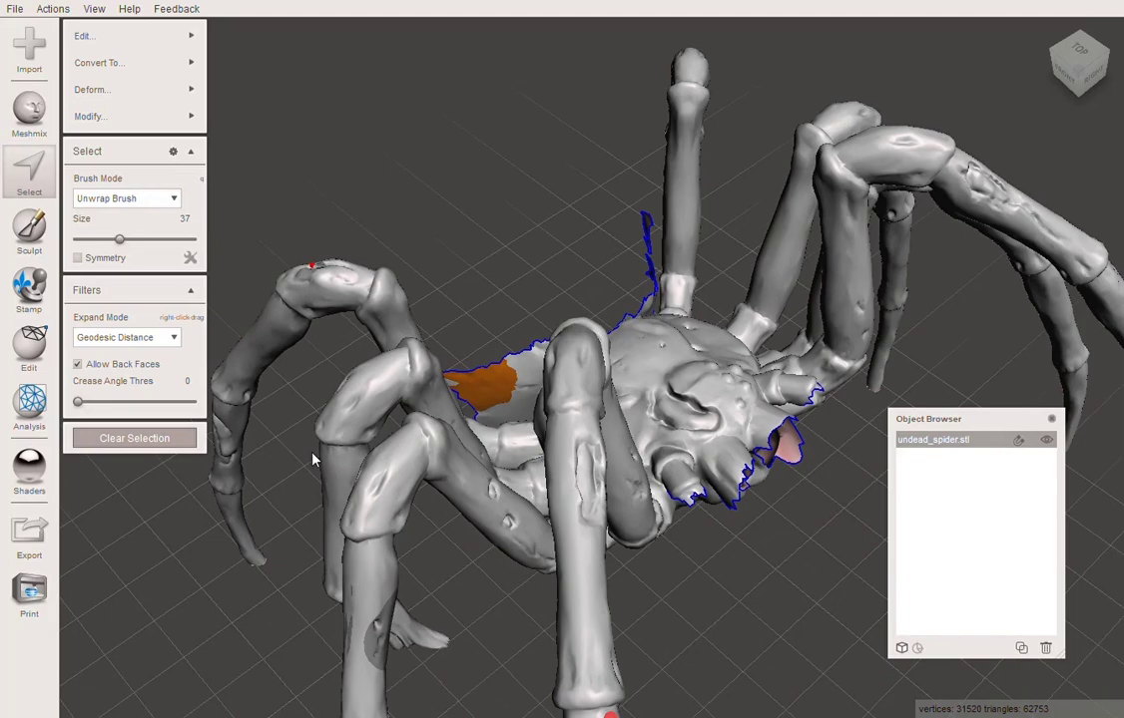
pyautogui.hotkey('shift', '.')
pyautogui.hotkey('shift', '.')
pyautogui.hotkey('shift', '.')
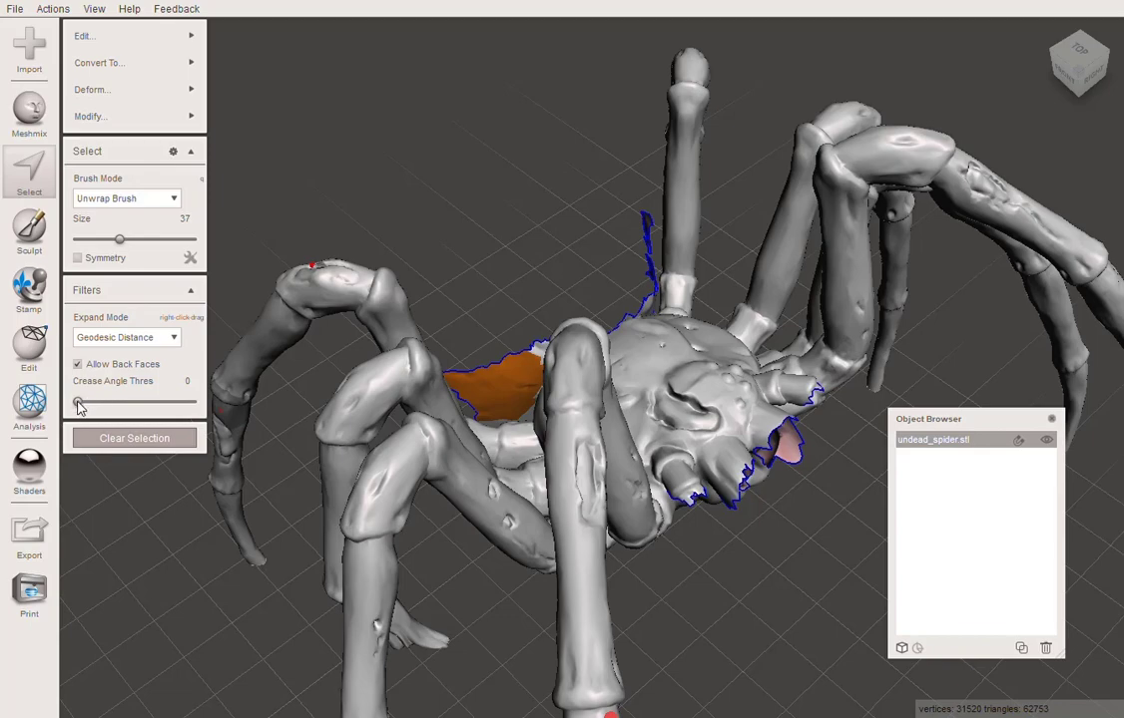
# Set the crease angle threshold to 37.81 and extend the flap selection along its upper edge toward the body.
pyautogui.moveTo(79, 403); pyautogui.dragTo(125, 402)
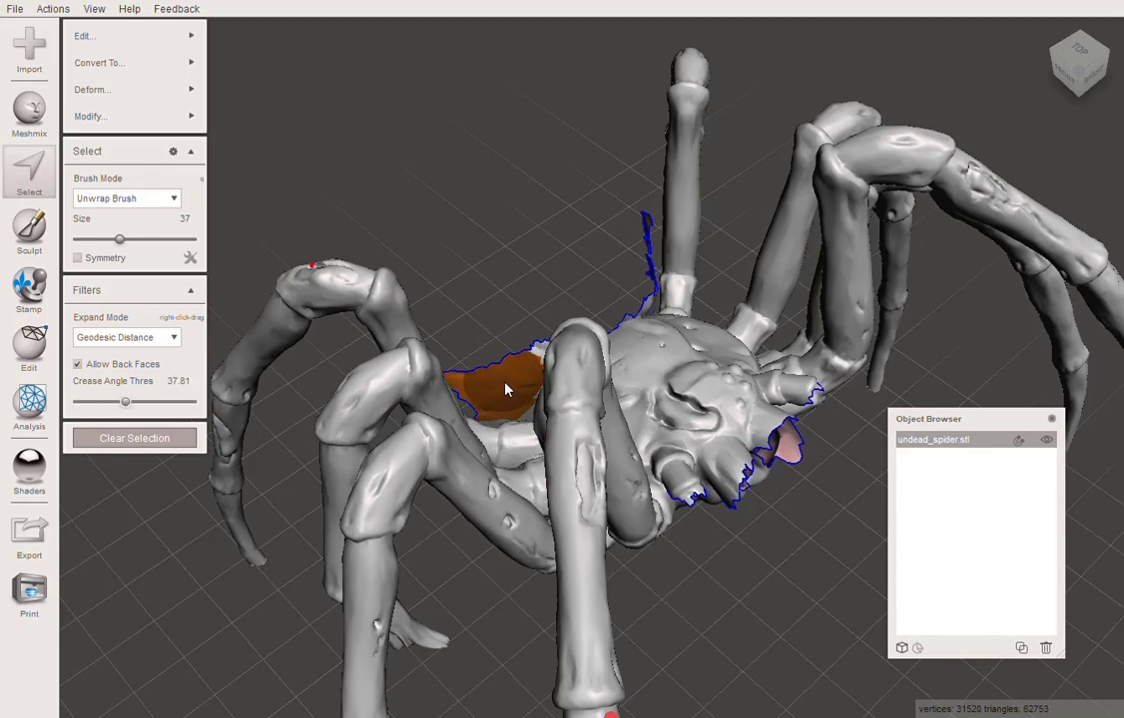
pyautogui.moveTo(494, 401); pyautogui.dragTo(520, 412, button='right')
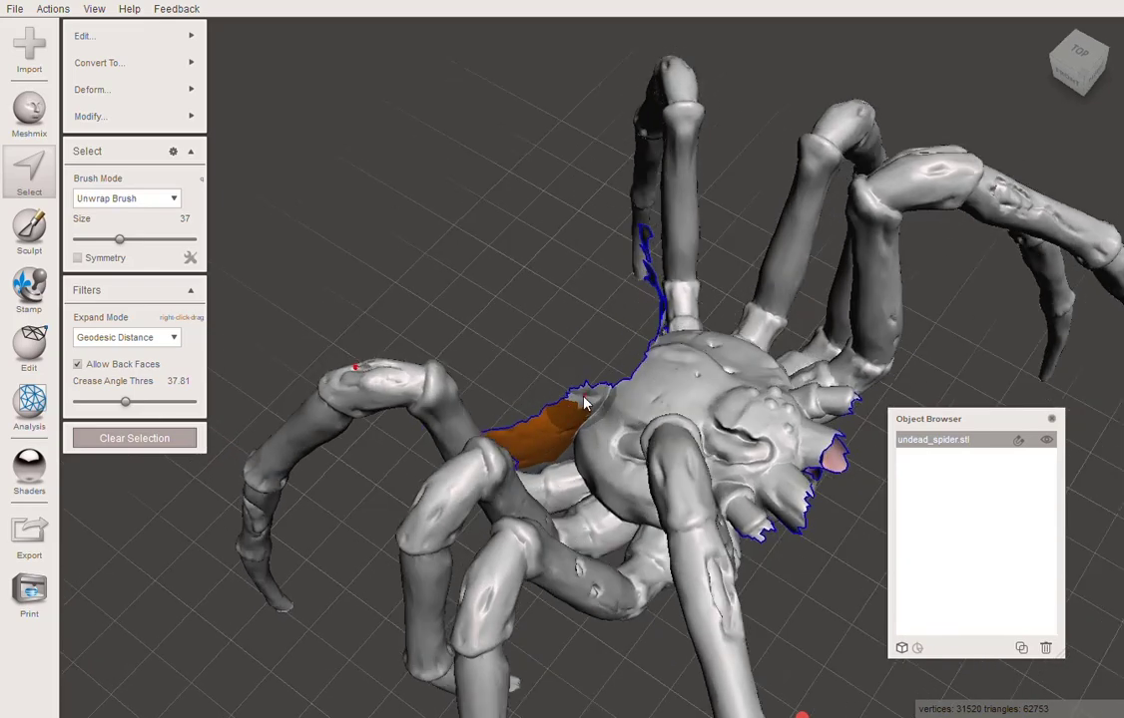
pyautogui.moveTo(568, 393); pyautogui.dragTo(580, 382)
pyautogui.moveTo(590, 476); pyautogui.dragTo(566, 472, button='right')
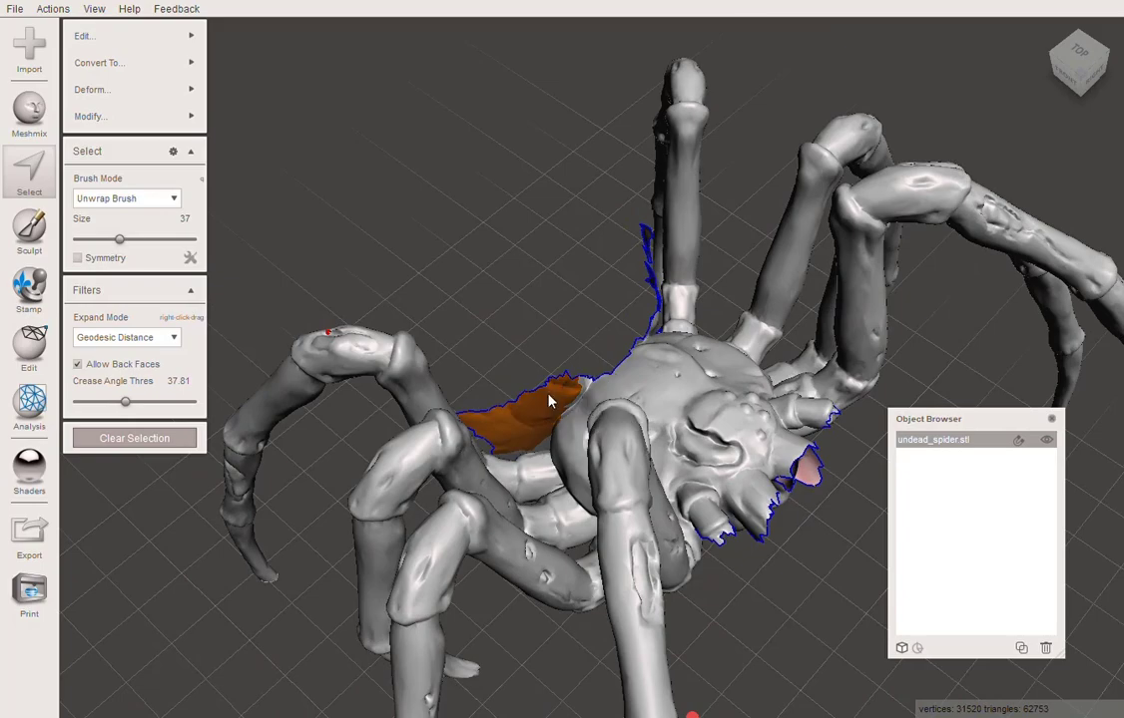
pyautogui.moveTo(584, 371)
pyautogui.mouseDown(button='right')
pyautogui.moveTo(331, 265)
pyautogui.moveTo(277, 305)
pyautogui.moveTo(290, 327)
pyautogui.mouseUp(button='right')
pyautogui.moveTo(552, 196); pyautogui.dragTo(538, 245)
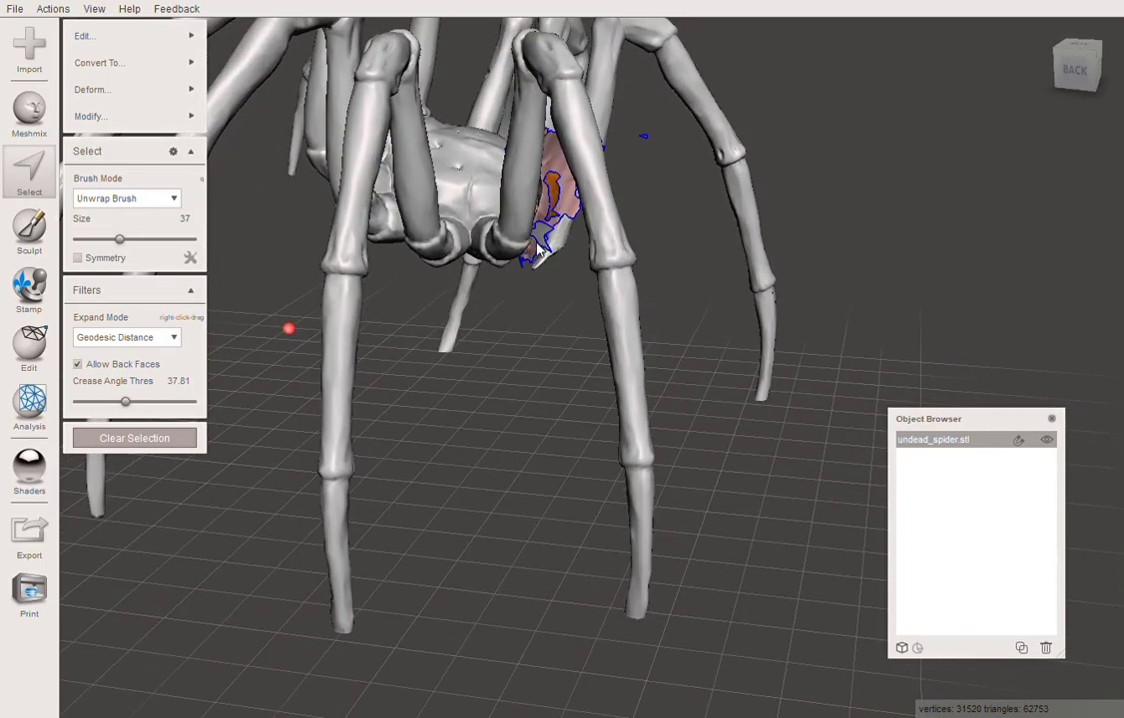
pyautogui.moveTo(539, 251); pyautogui.dragTo(550, 284, button='right')
pyautogui.moveTo(534, 280); pyautogui.dragTo(545, 286)
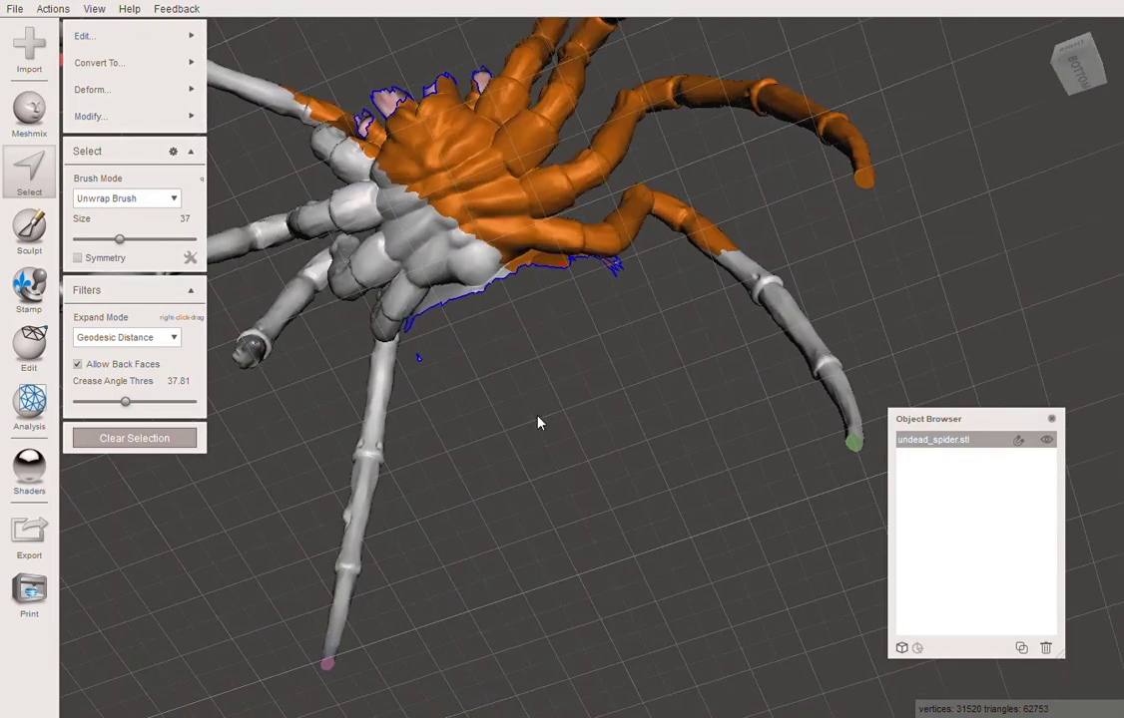
pyautogui.hotkey('ctrl', 'z')
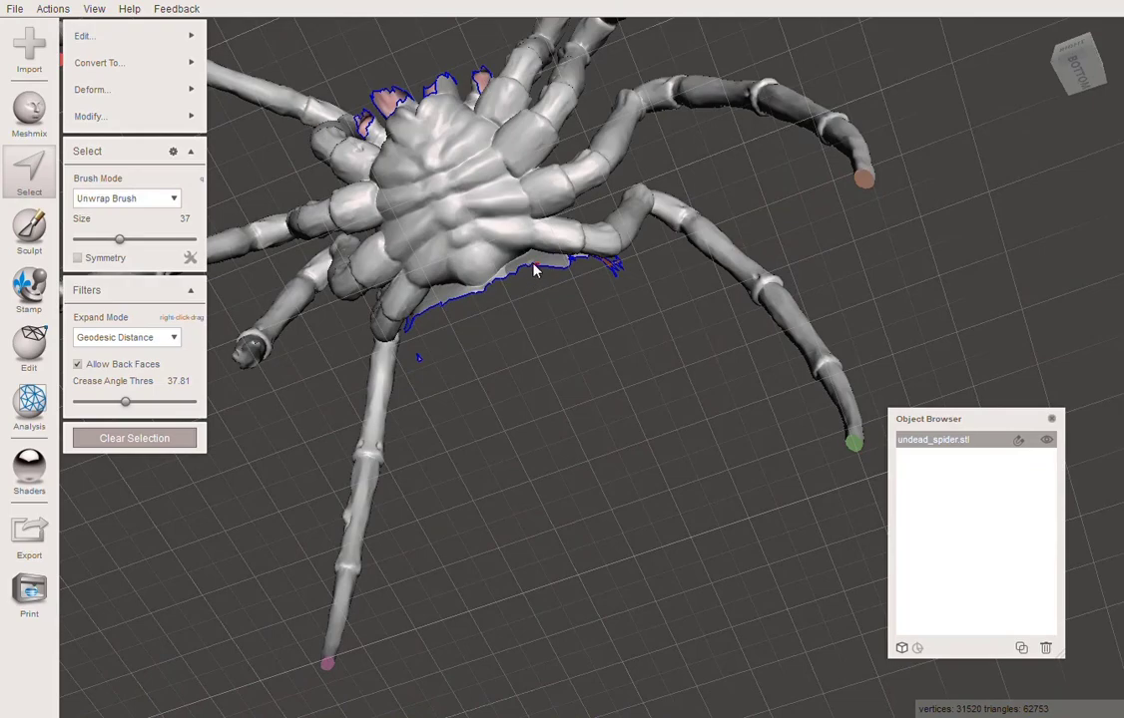
pyautogui.press('Escape')
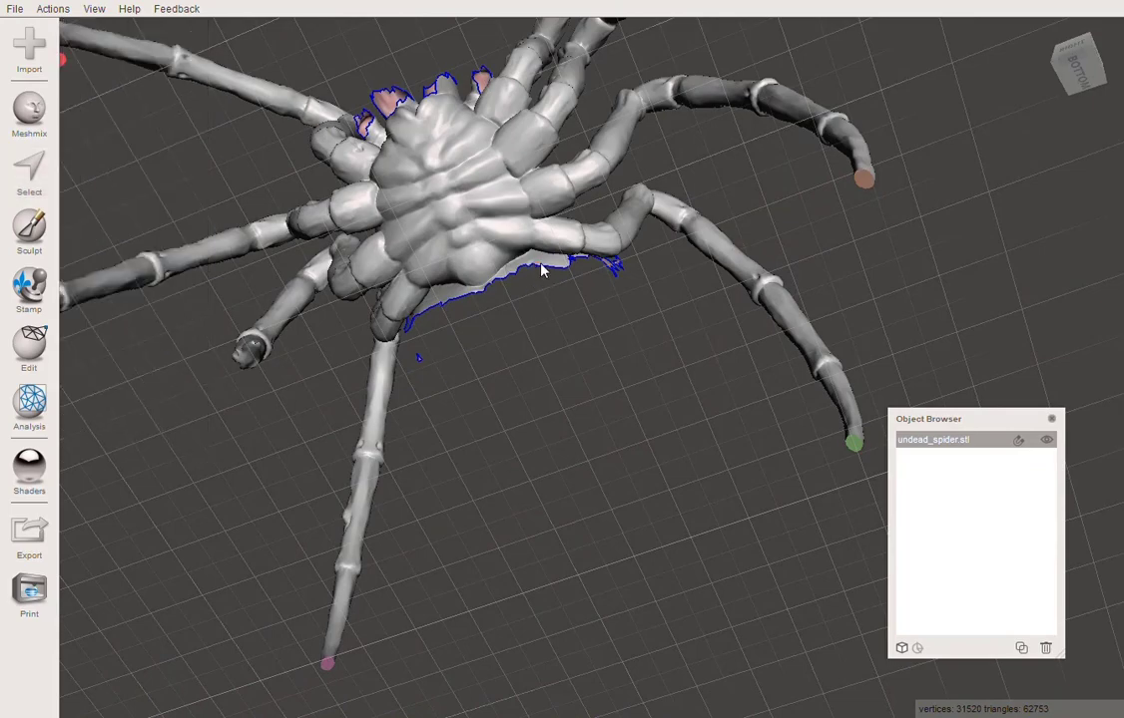
# Restore the selection on the flap beside the abdomen opening and delete the selected faces.
pyautogui.moveTo(551, 291); pyautogui.dragTo(697, 647, button='right')
pyautogui.press('s')
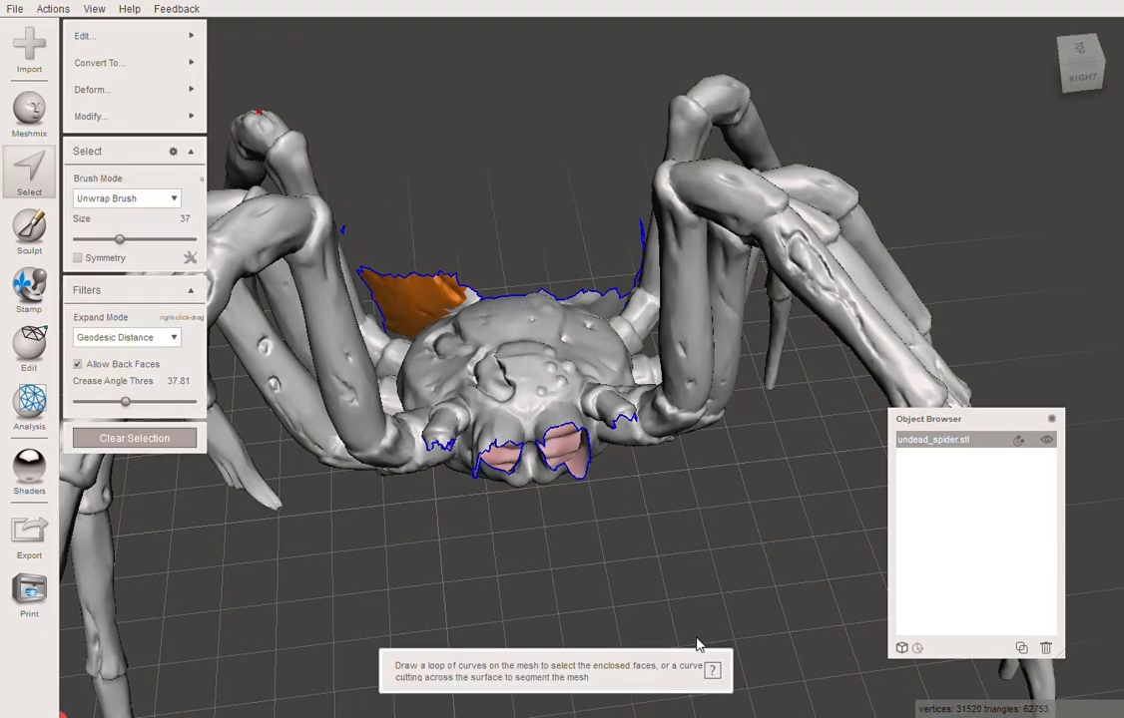
pyautogui.hotkey('ctrl', 'z')
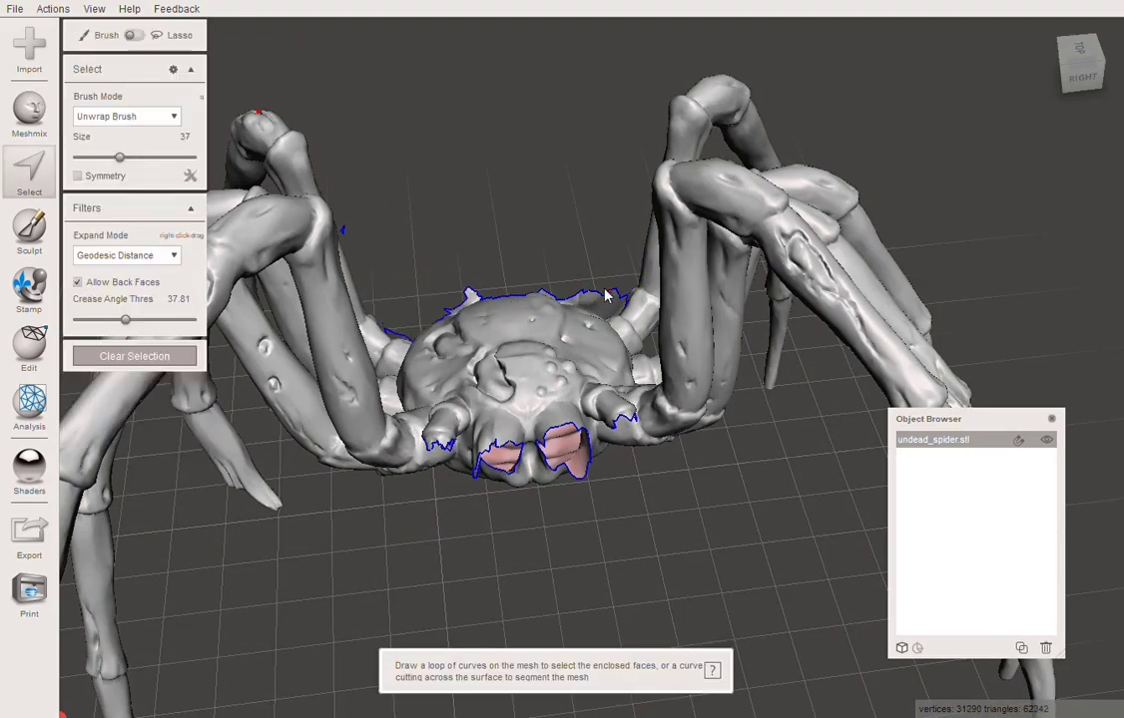
# Select the small raised remnant on the rear edge of the abdomen opening and delete it.
pyautogui.moveTo(578, 297); pyautogui.dragTo(614, 307)
pyautogui.moveTo(645, 436); pyautogui.dragTo(521, 509, button='right')
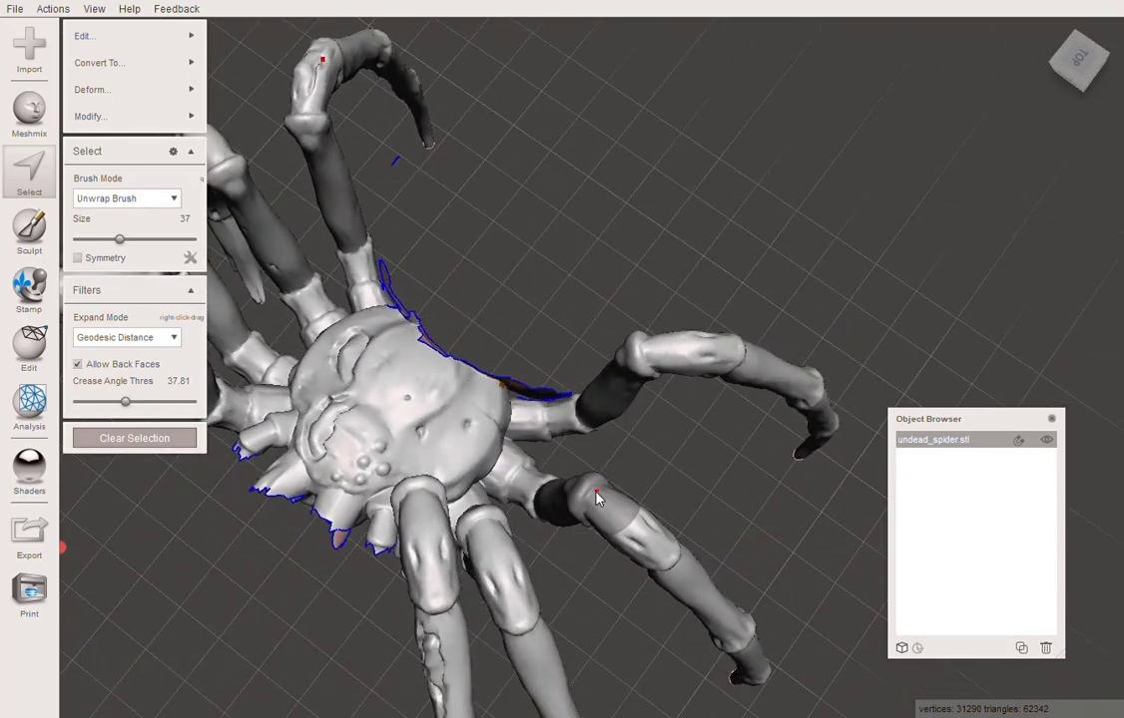
pyautogui.moveTo(595, 499)
pyautogui.mouseDown(button='right')
pyautogui.moveTo(517, 413)
pyautogui.moveTo(517, 402)
pyautogui.moveTo(516, 411)
pyautogui.moveTo(574, 401)
pyautogui.moveTo(569, 486)
pyautogui.moveTo(208, 444)
pyautogui.moveTo(199, 307)
pyautogui.moveTo(171, 294)
pyautogui.moveTo(150, 399)
pyautogui.moveTo(198, 339)
pyautogui.moveTo(625, 366)
pyautogui.moveTo(520, 282)
pyautogui.moveTo(675, 349)
pyautogui.mouseUp(button='right')
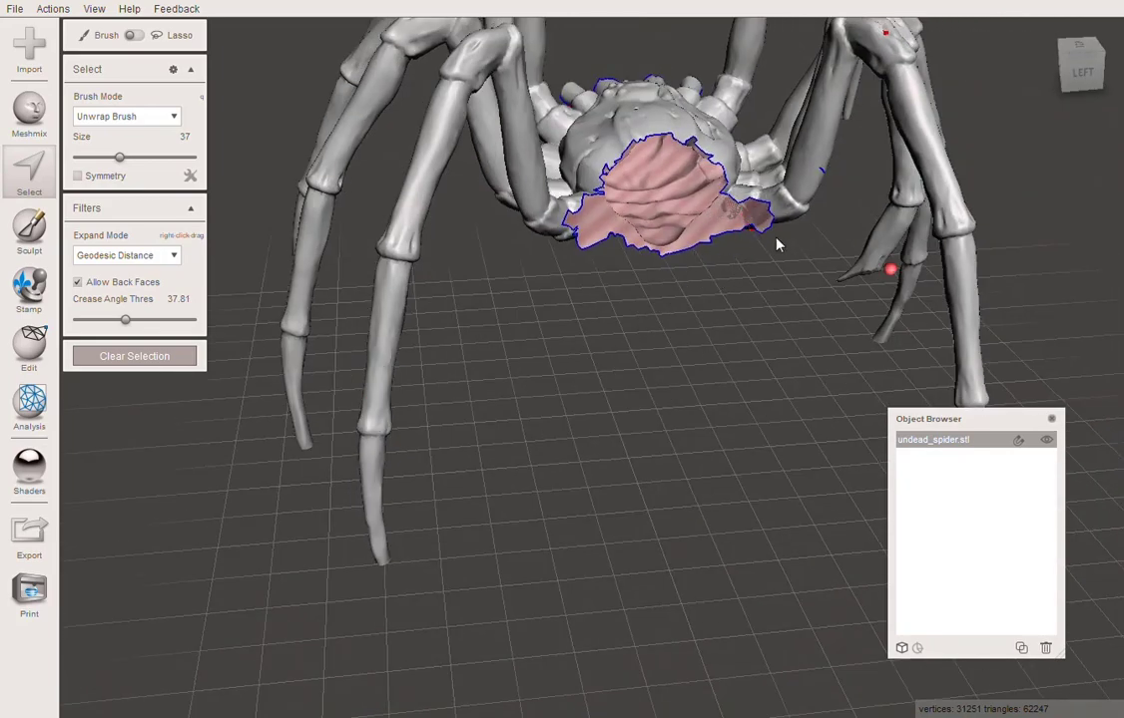
# Reduce the Unwrap Brush size to 27 and set the crease angle threshold to 0.
pyautogui.press('[')
pyautogui.press('[')
pyautogui.press('[')
pyautogui.press('[')
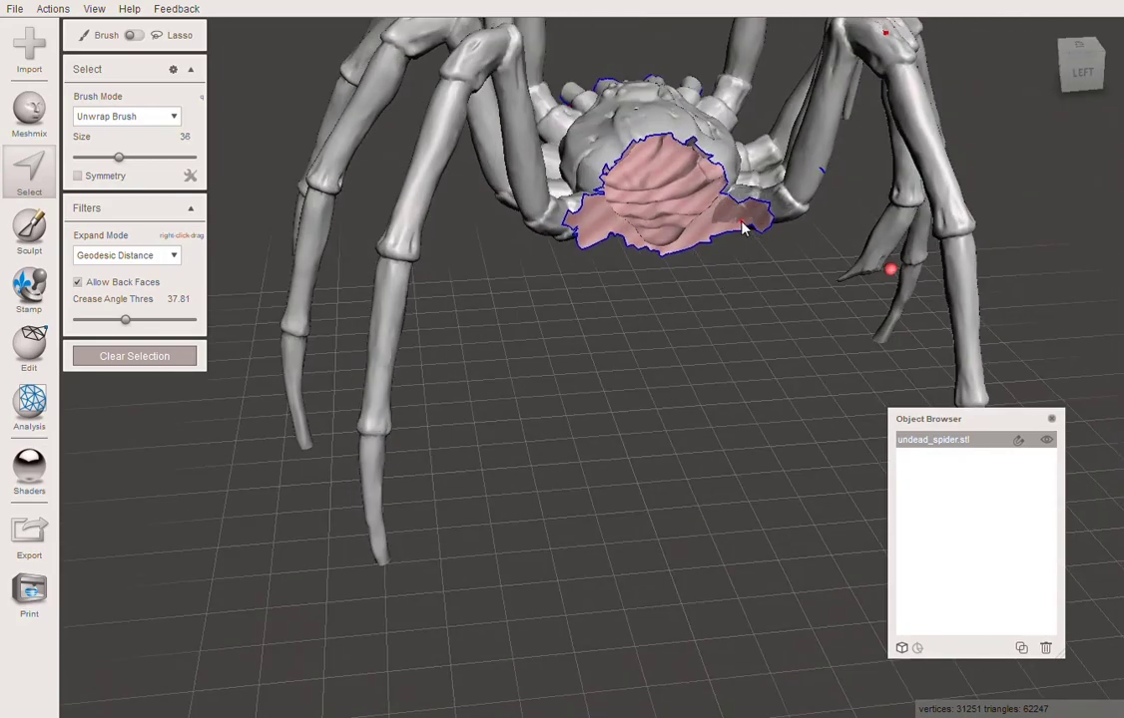
pyautogui.press('[')
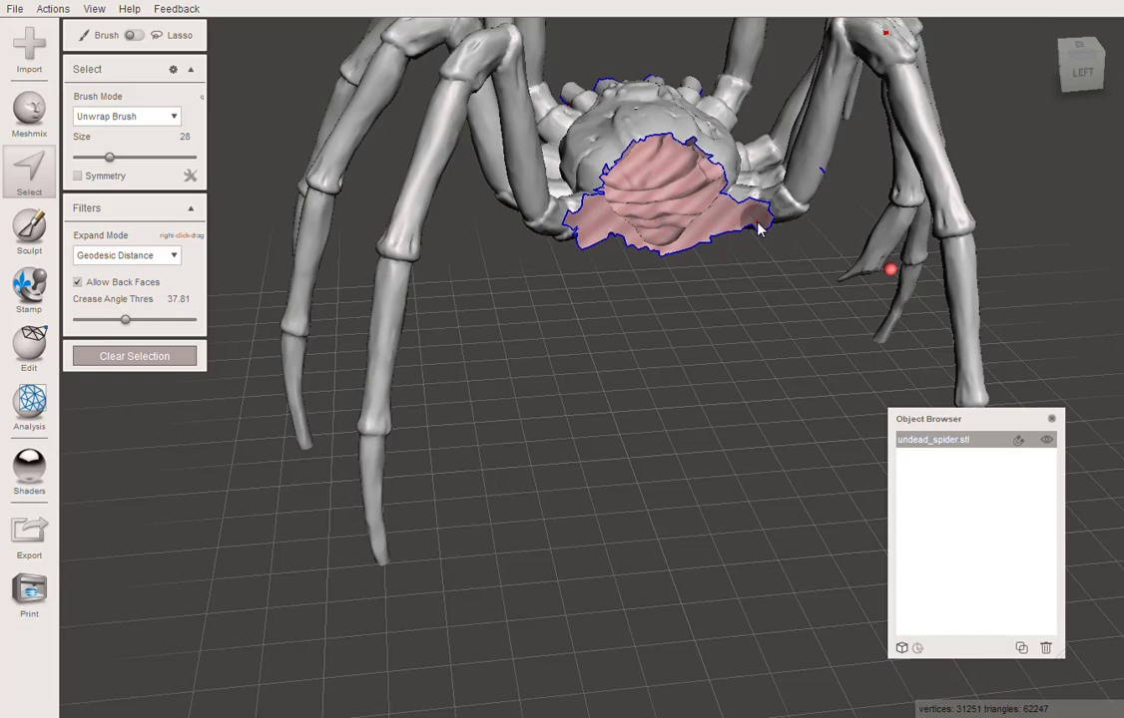
pyautogui.moveTo(126, 321); pyautogui.dragTo(72, 320)
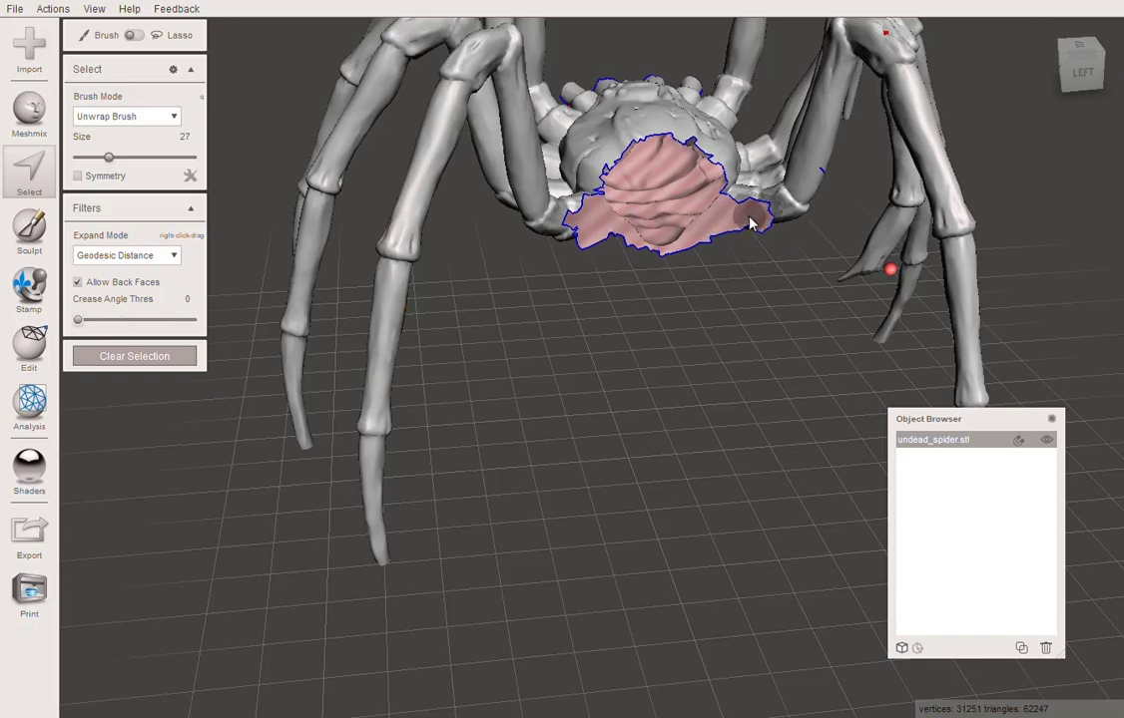
pyautogui.moveTo(748, 240)
pyautogui.mouseDown(button='right')
pyautogui.moveTo(553, 240)
pyautogui.moveTo(758, 230)
pyautogui.mouseUp(button='right')
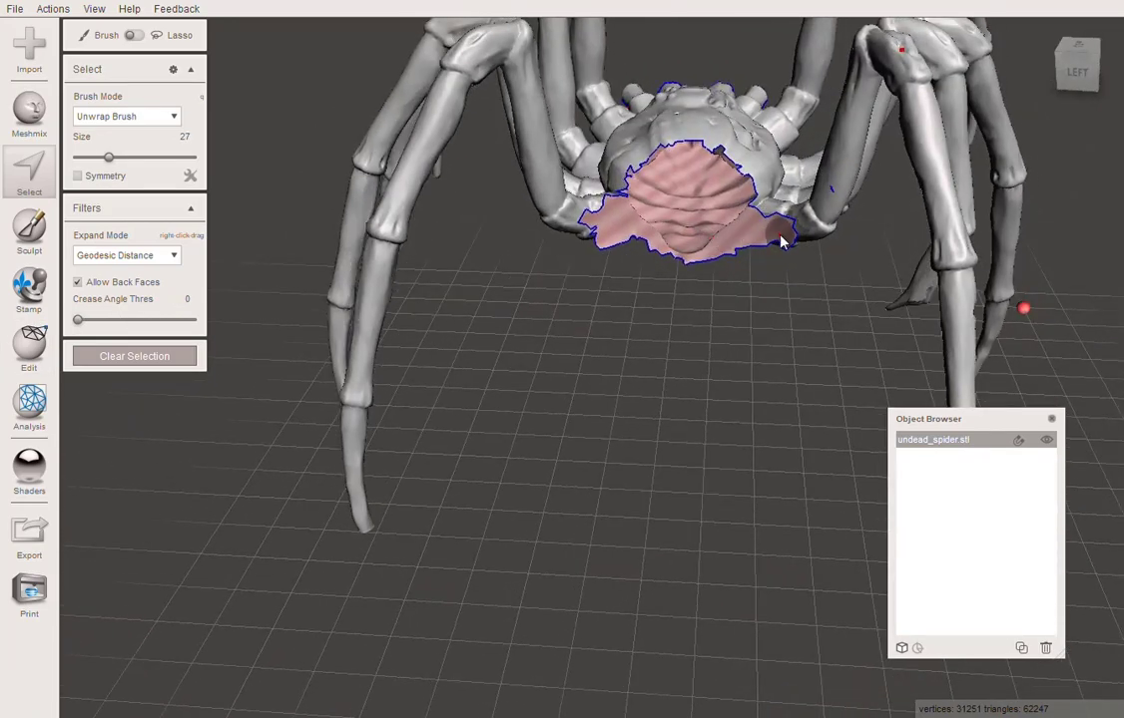
pyautogui.click(785, 244)
pyautogui.moveTo(738, 302); pyautogui.dragTo(466, 123, button='right')
pyautogui.press('Escape')
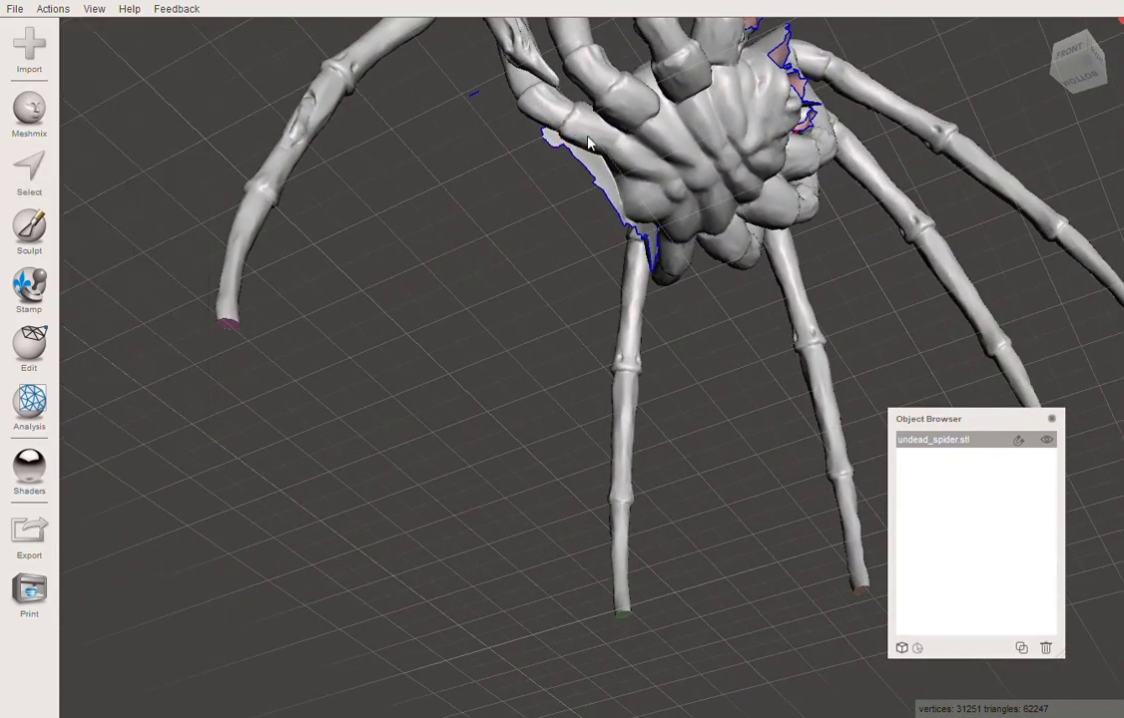
# Select the outer corner of the remaining abdomen flap from underneath and delete the selected faces.
pyautogui.press('s')
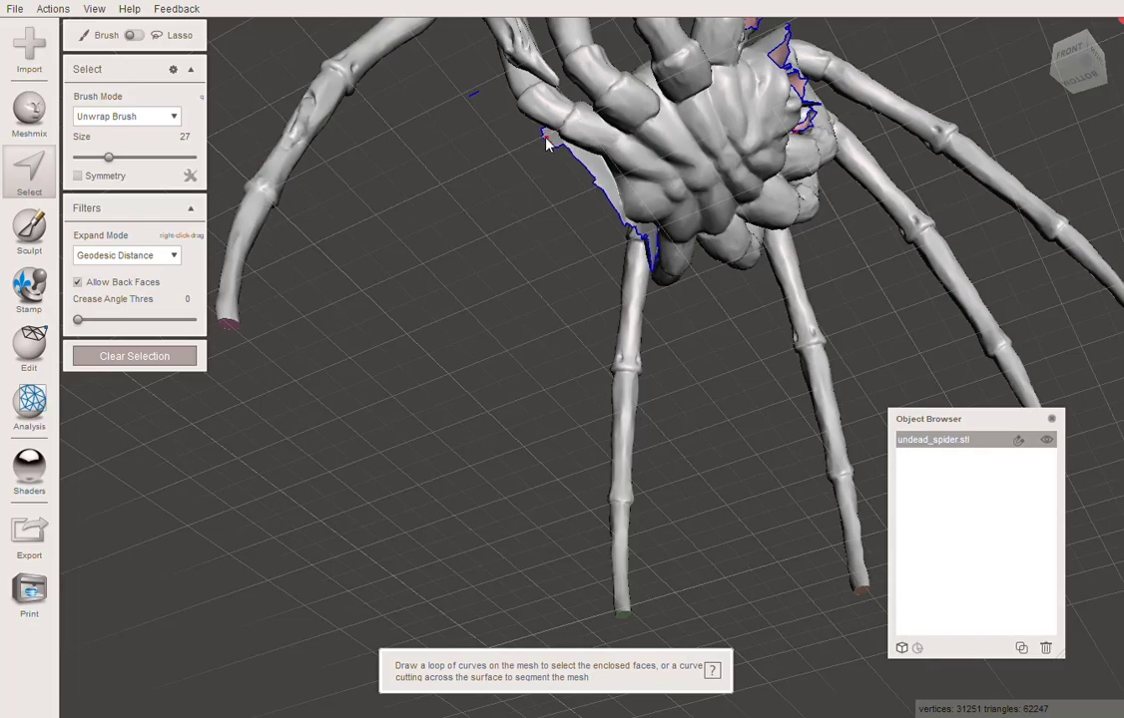
pyautogui.moveTo(537, 180); pyautogui.dragTo(482, 163, button='right')
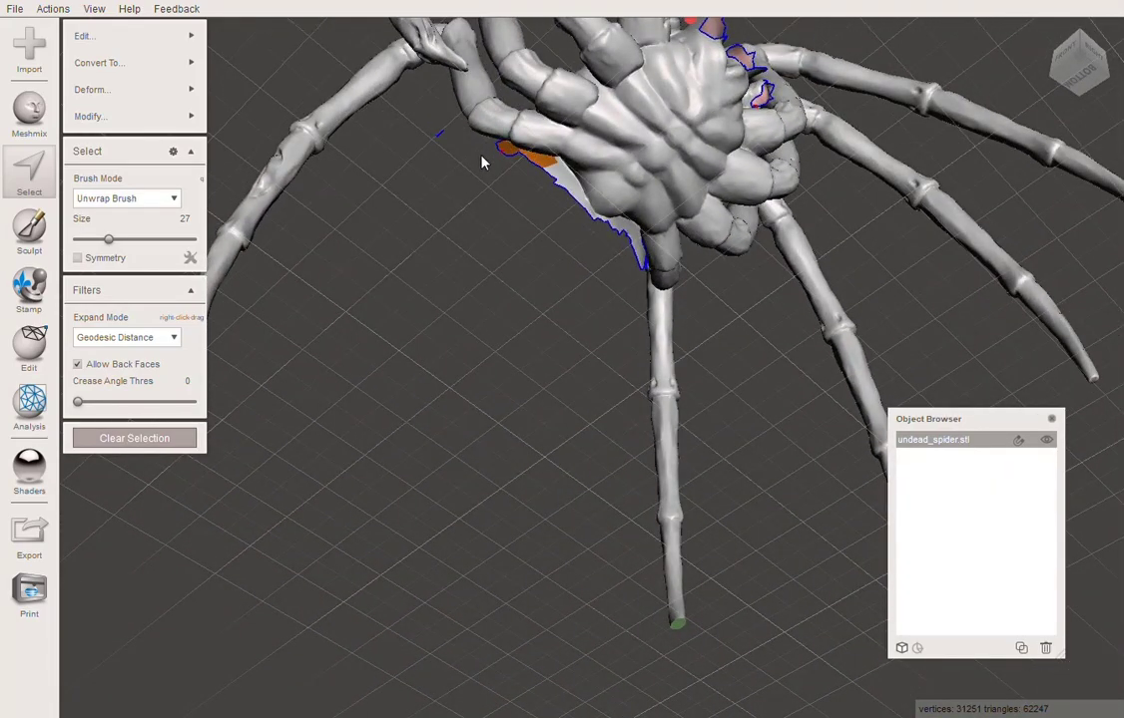
pyautogui.moveTo(464, 207)
pyautogui.mouseDown(button='right')
pyautogui.moveTo(585, 500)
pyautogui.moveTo(497, 354)
pyautogui.moveTo(446, 248)
pyautogui.moveTo(444, 212)
pyautogui.mouseUp(button='right')
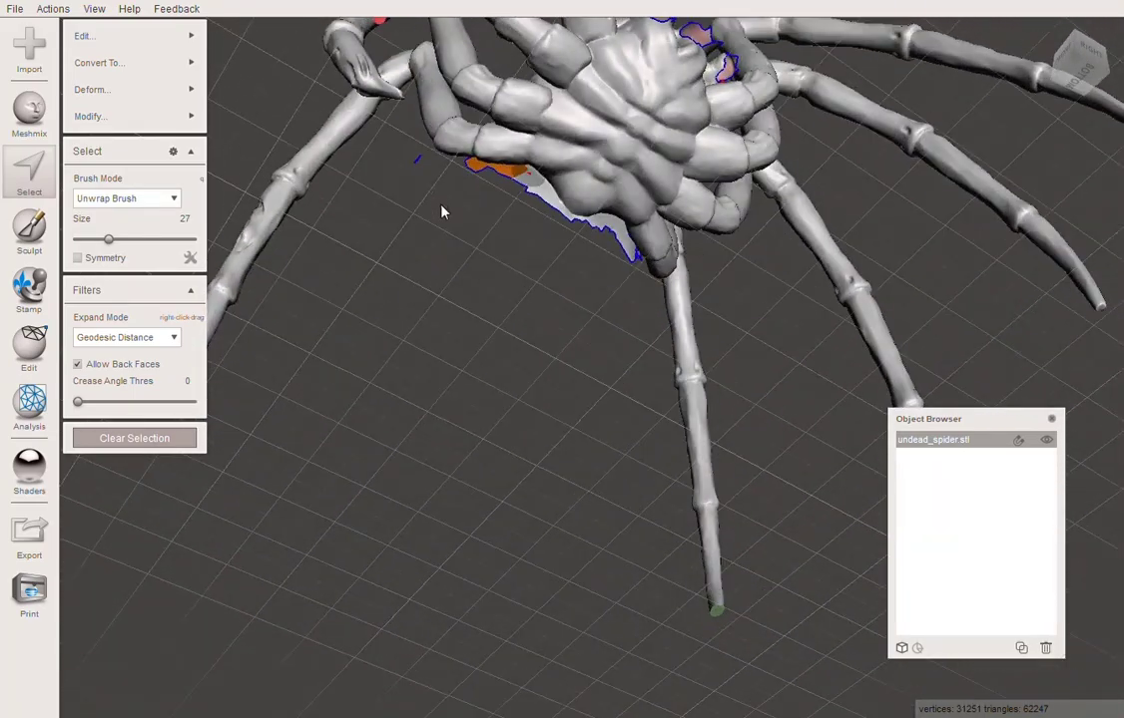
pyautogui.press('Delete')
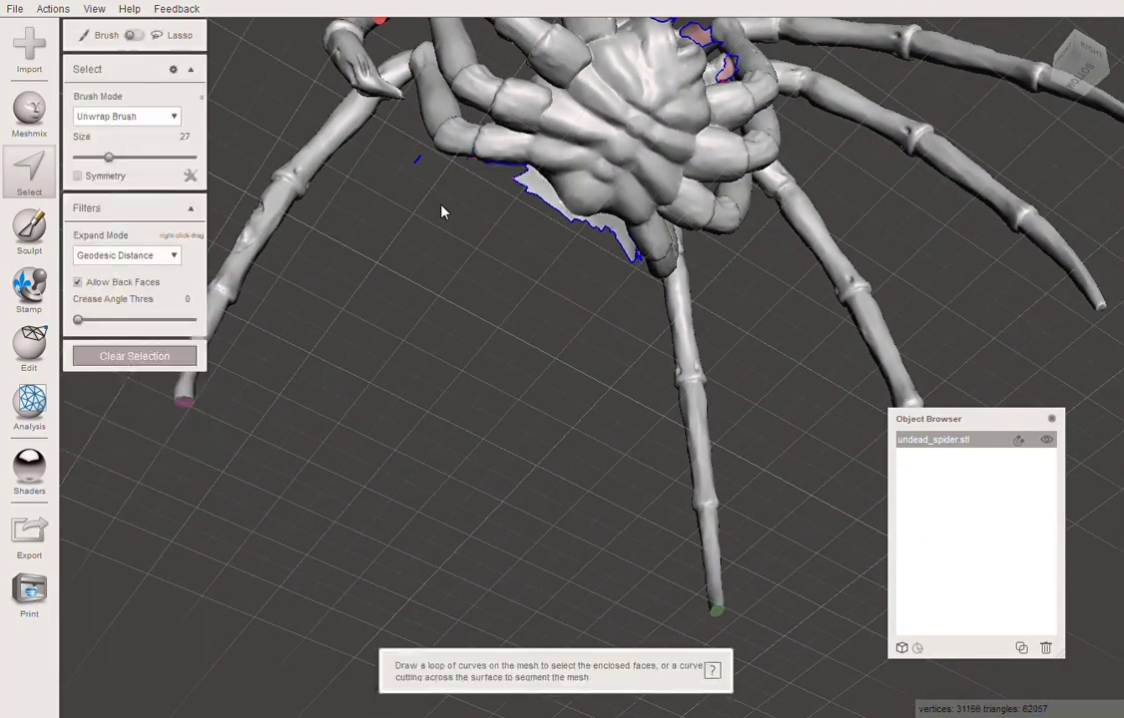
# Select the remaining abdomen flap's outer corner and its tip beside the leg, expanding the tip selection by a ring, and delete both patches.
pyautogui.click(523, 185)
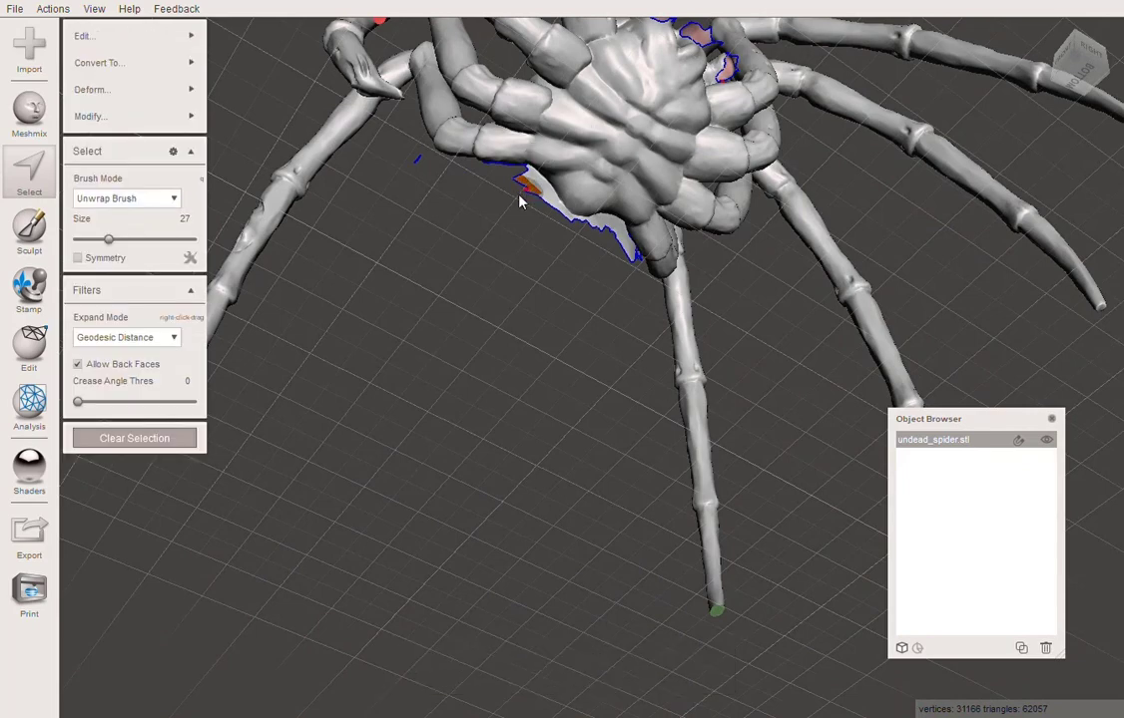
pyautogui.press('Delete')
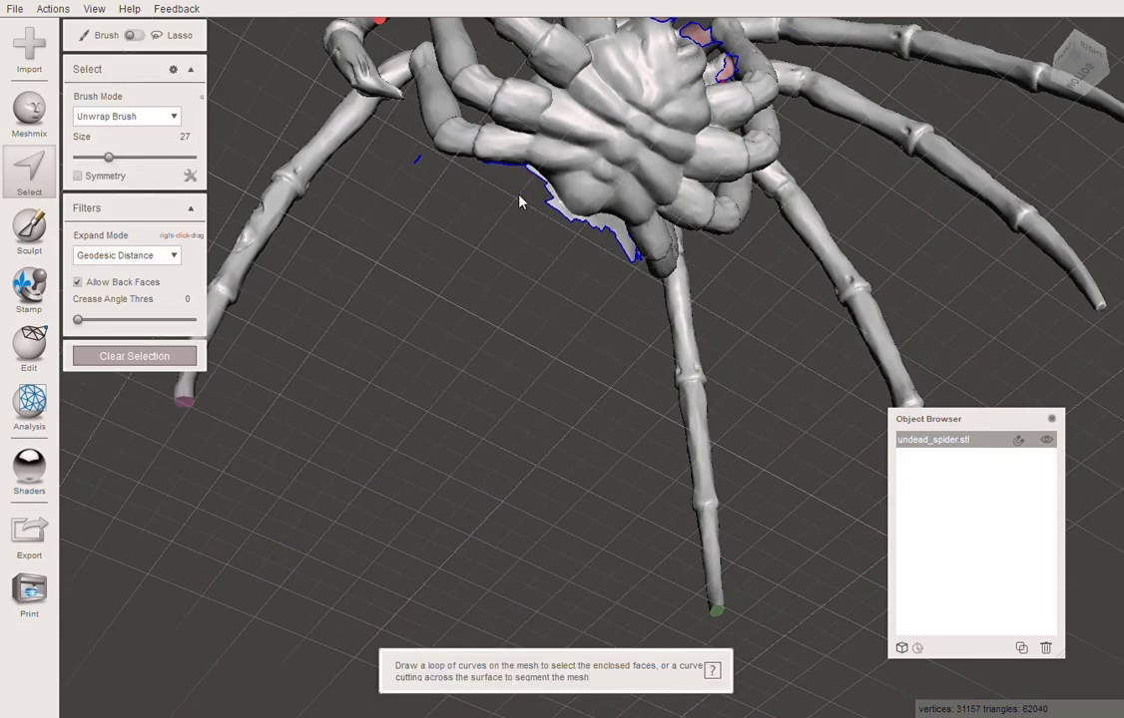
pyautogui.click(621, 242)
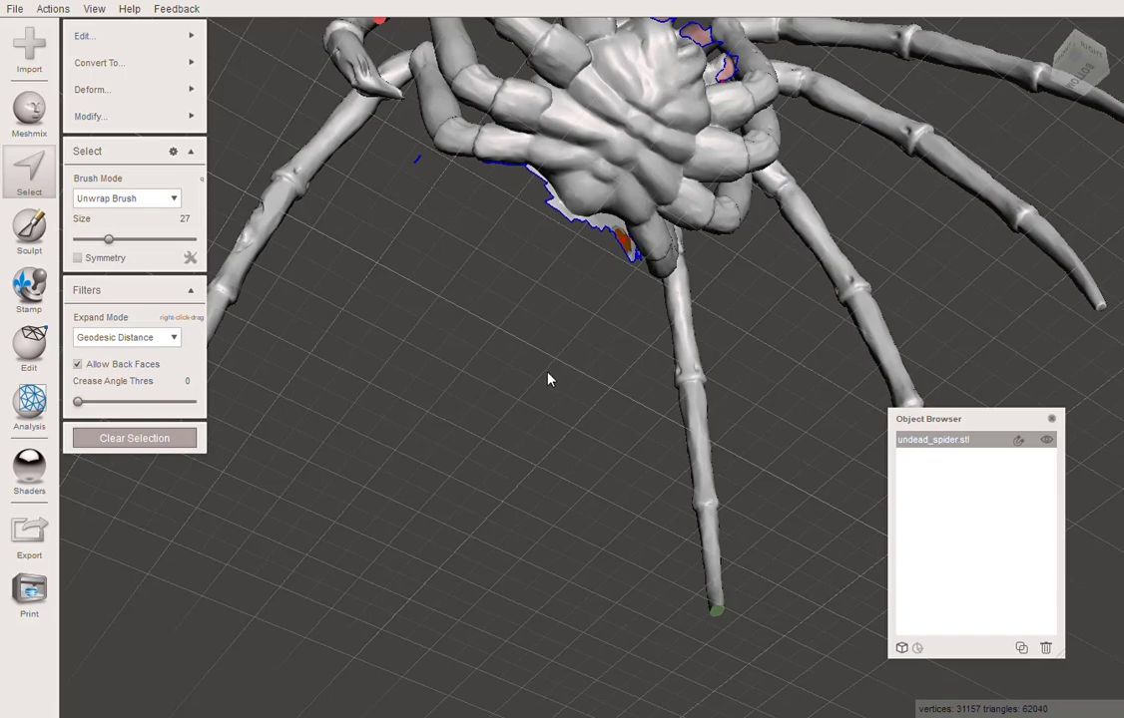
pyautogui.press('>')
pyautogui.press('Delete')
# Start the Inspector and individually repair the defects flagged in magenta near the legs and in red at the abdomen opening.
pyautogui.moveTo(547, 377); pyautogui.dragTo(324, 501, button='right')
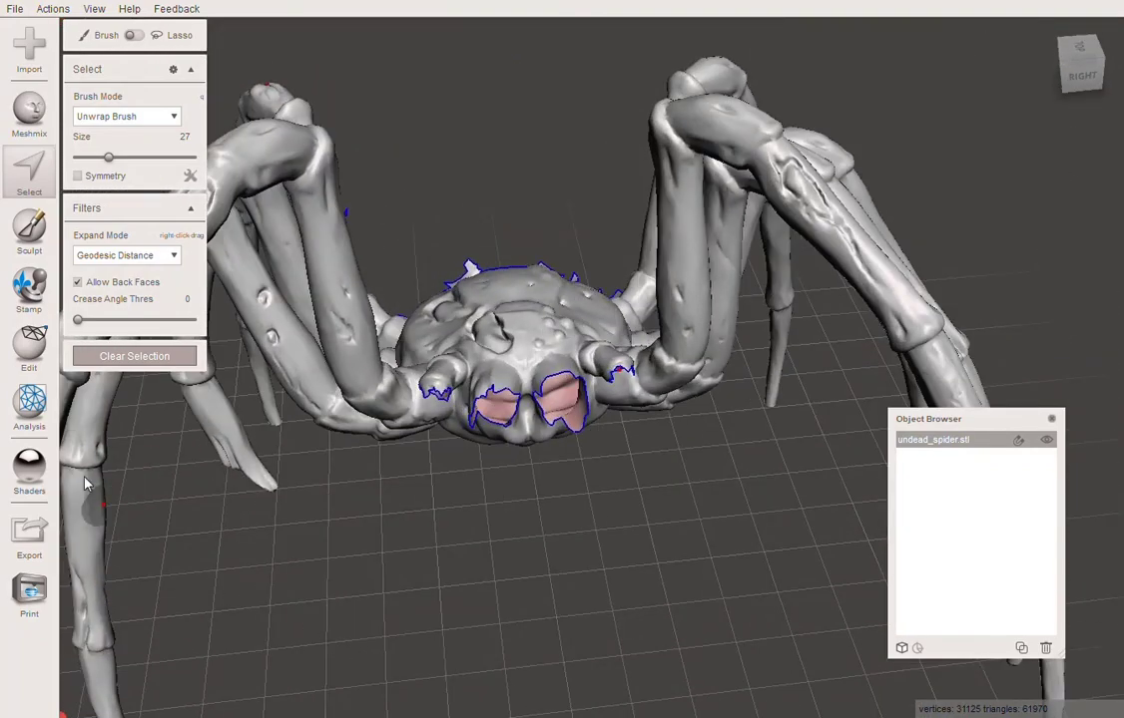
pyautogui.click(29, 404)
pyautogui.click(122, 36)
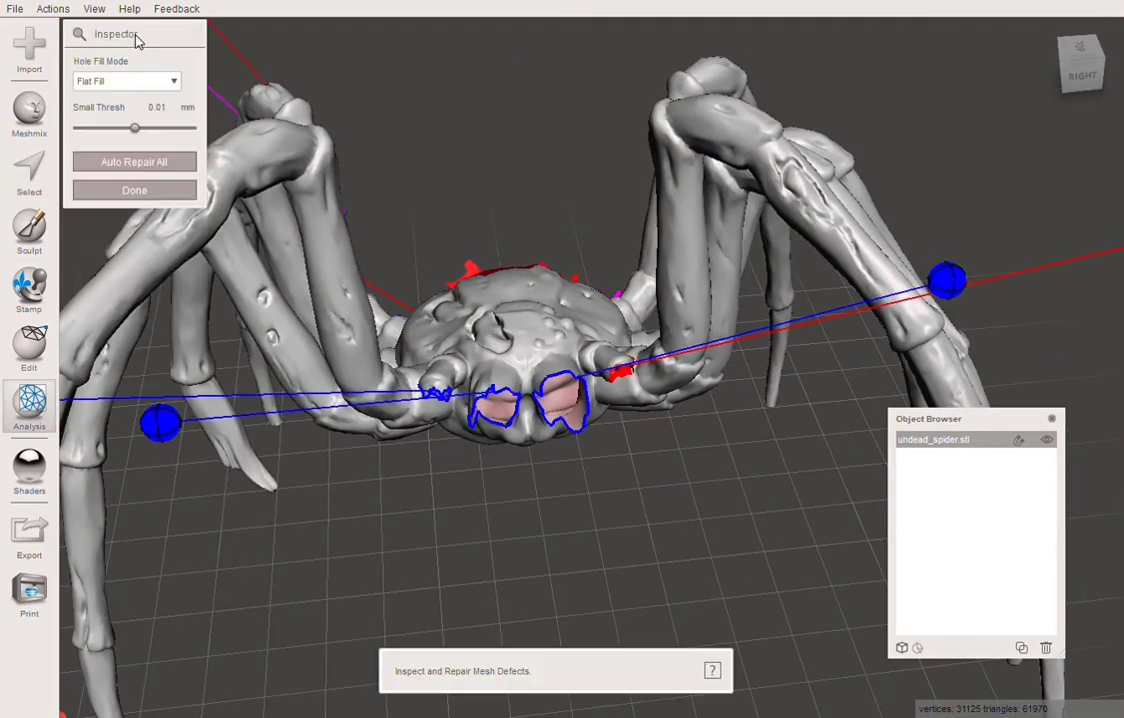
pyautogui.moveTo(387, 546); pyautogui.dragTo(626, 243, button='right')
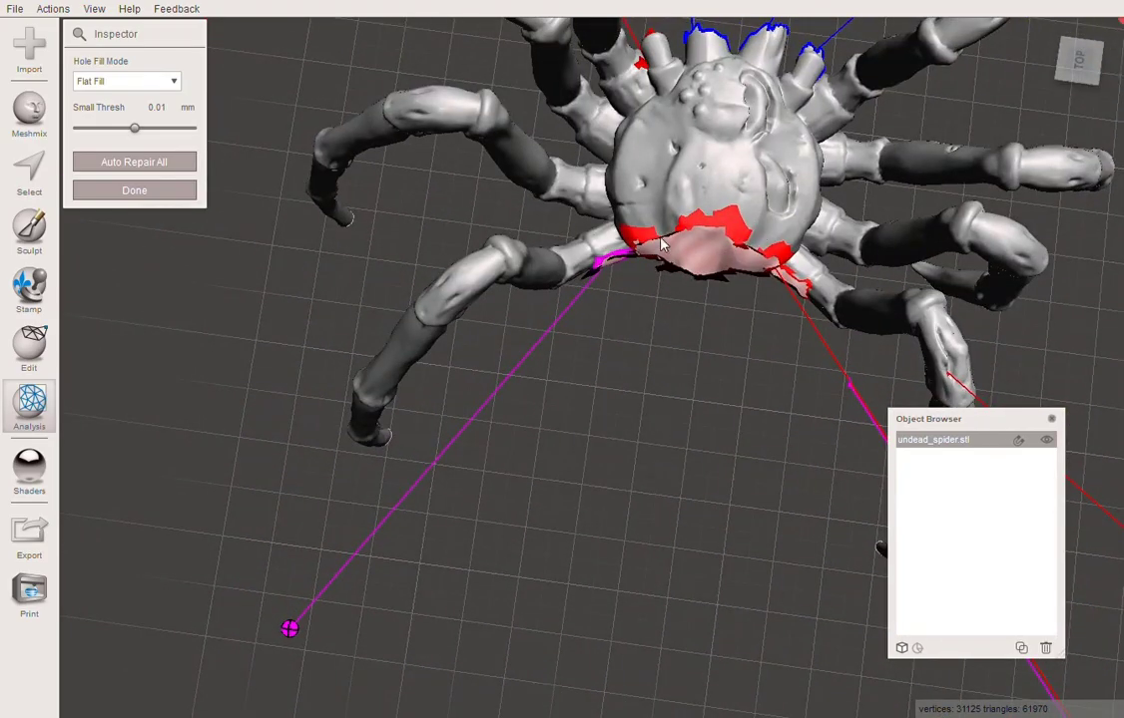
pyautogui.moveTo(716, 295); pyautogui.dragTo(415, 440, button='right')
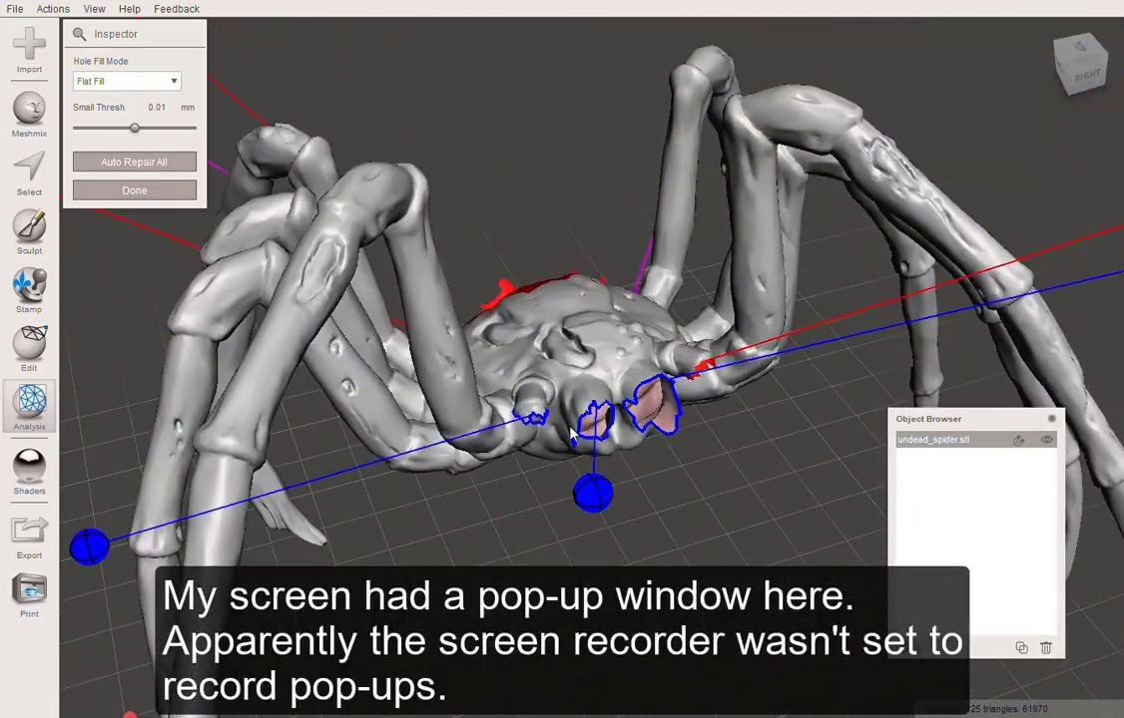
pyautogui.moveTo(474, 419); pyautogui.dragTo(891, 361, button='right')
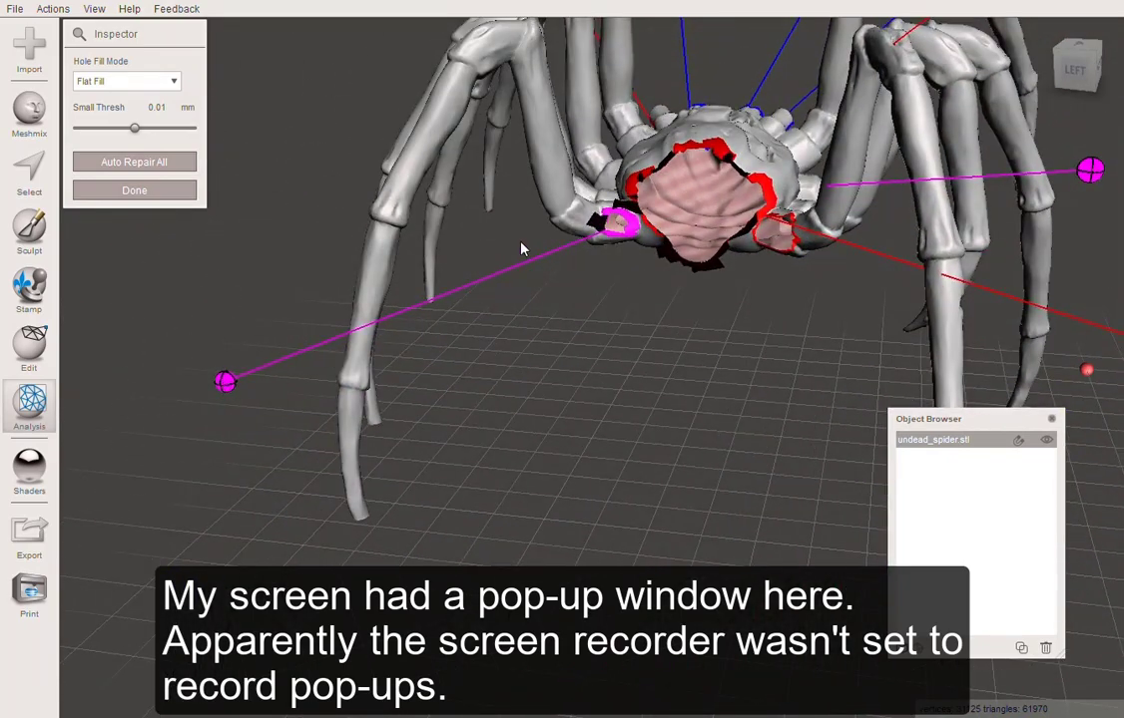
pyautogui.click(226, 386)
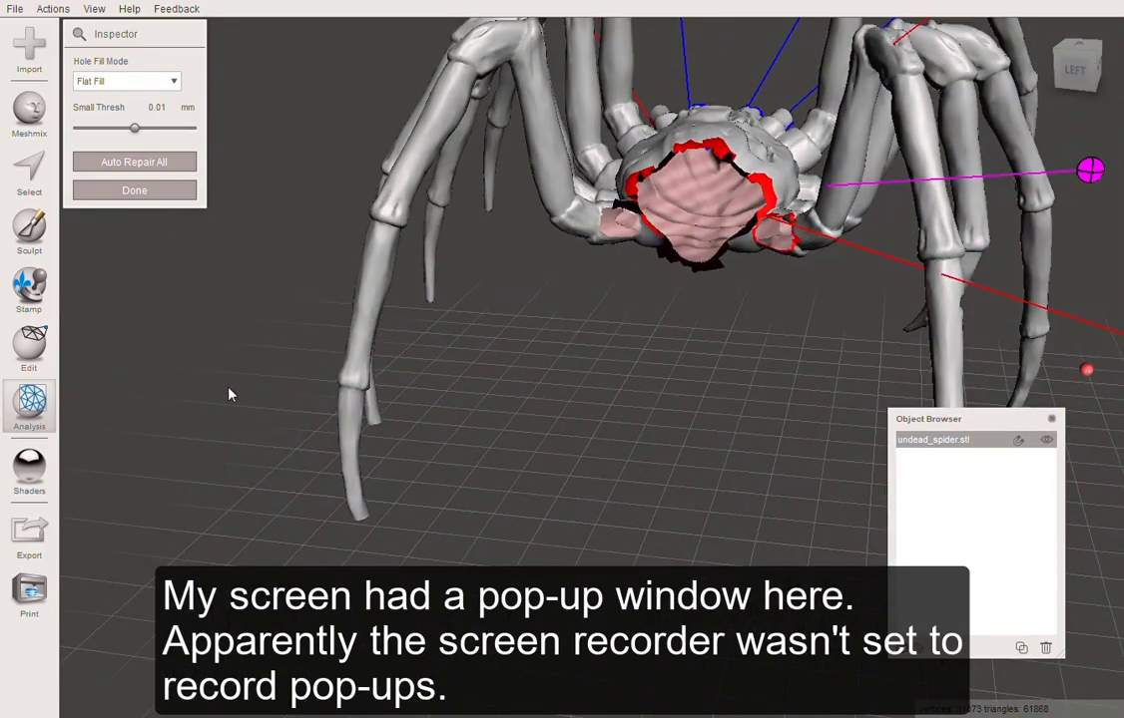
pyautogui.click(1090, 170)
pyautogui.moveTo(1115, 271)
pyautogui.mouseDown(button='right')
pyautogui.moveTo(1023, 226)
pyautogui.moveTo(1082, 251)
pyautogui.mouseUp(button='right')
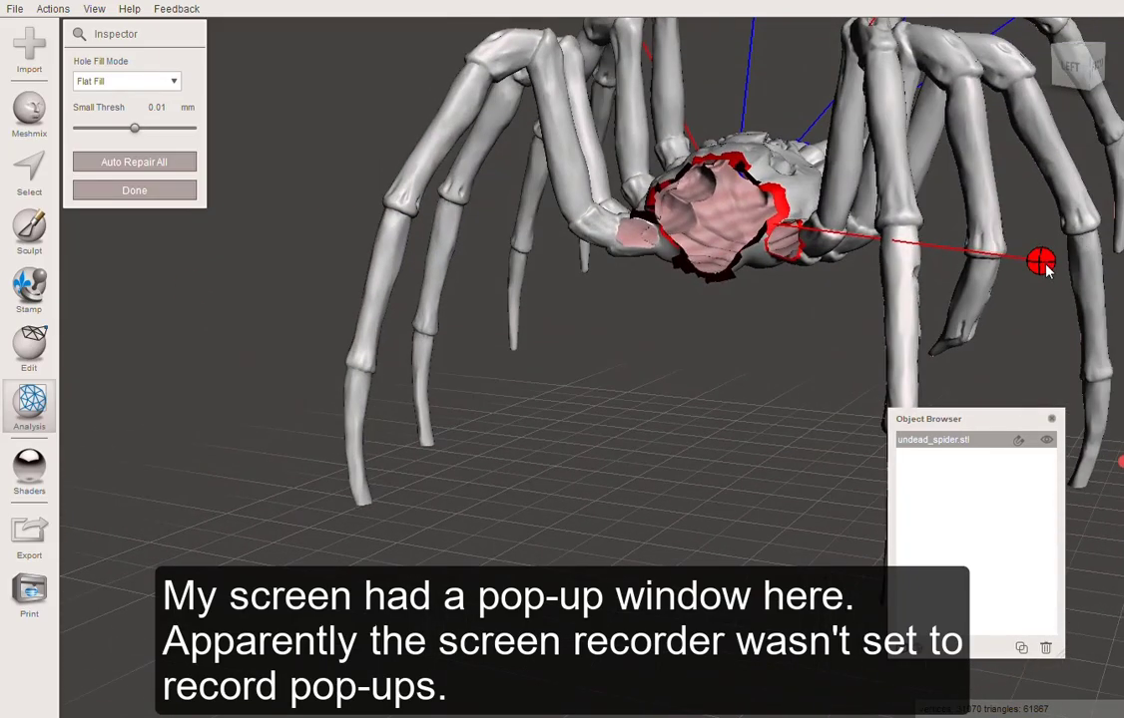
pyautogui.click(1044, 265)
# Auto-repair all remaining mesh defects with Flat Fill, check the filled openings from several sides, and finish the Inspector.
pyautogui.moveTo(764, 319); pyautogui.dragTo(379, 290, button='right')
pyautogui.click(167, 162)
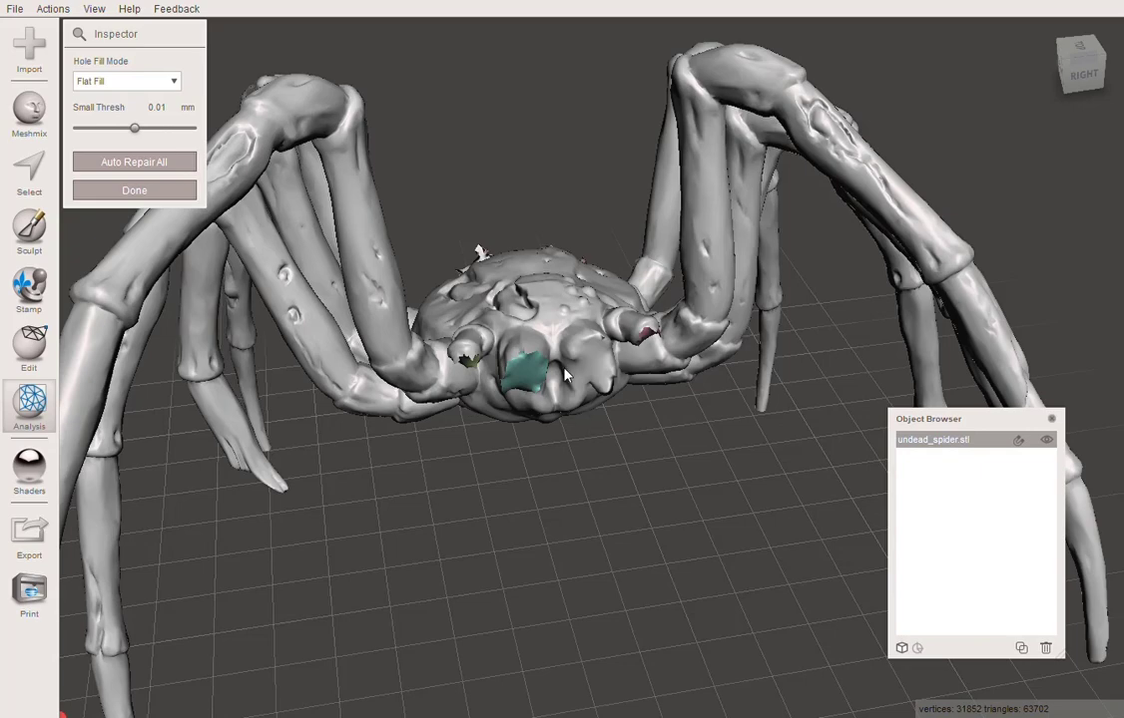
pyautogui.click(150, 80)
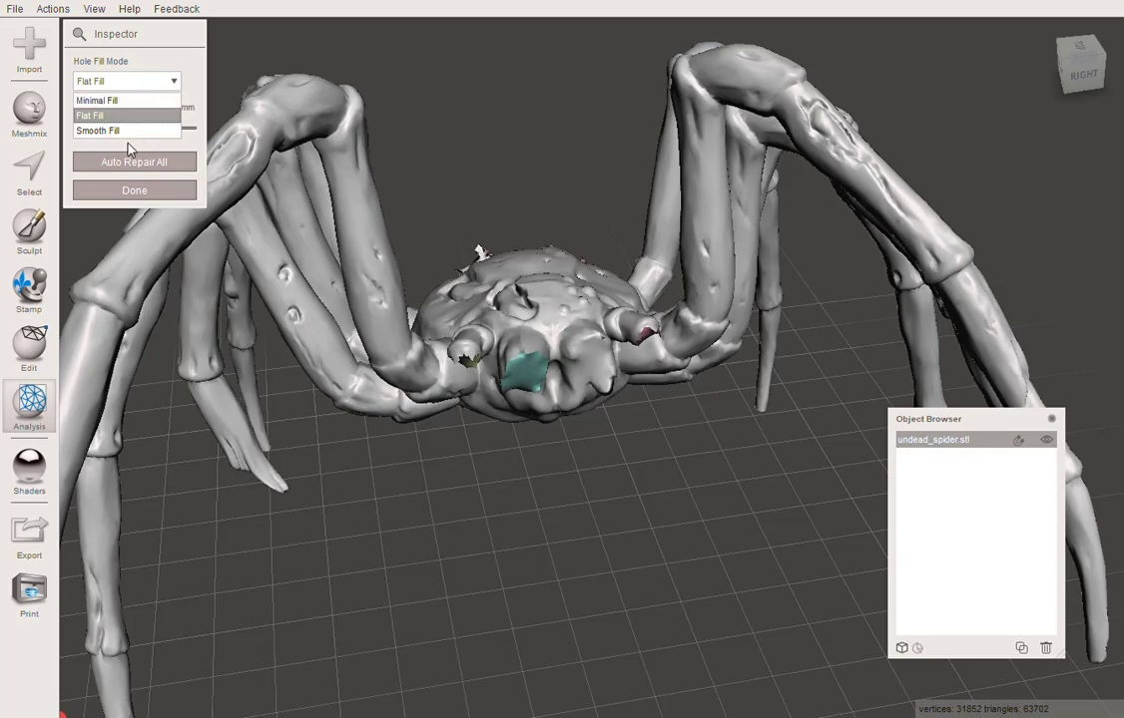
pyautogui.moveTo(514, 293); pyautogui.dragTo(674, 439, button='right')
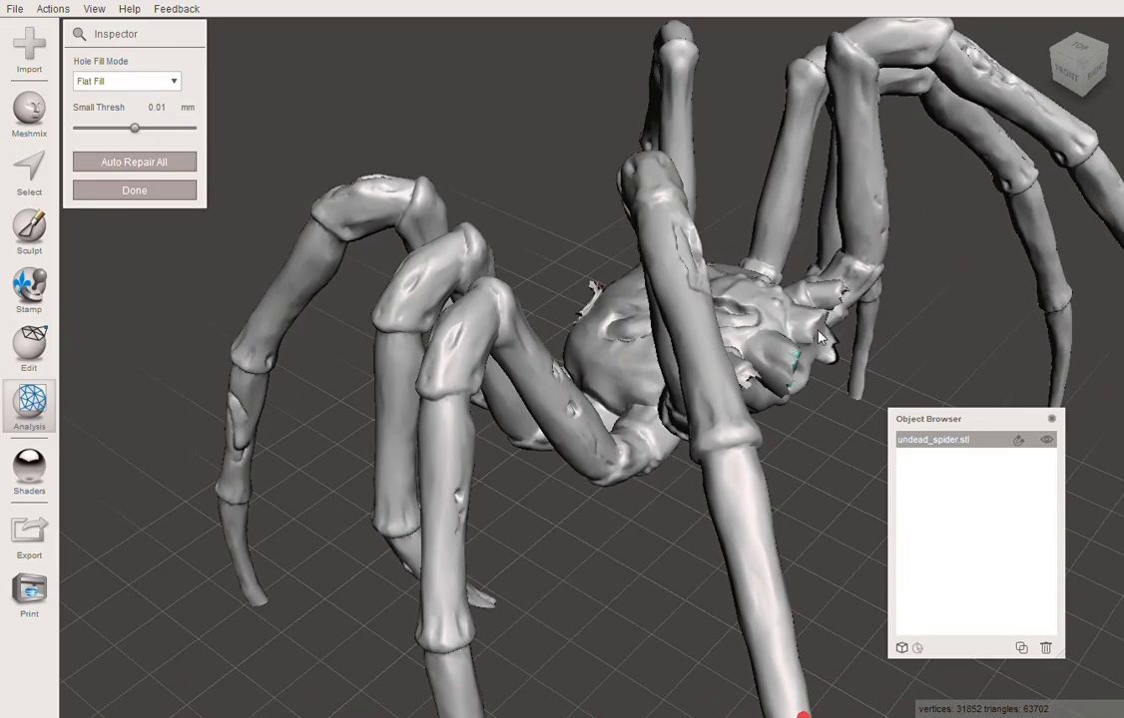
pyautogui.moveTo(818, 340); pyautogui.dragTo(697, 386, button='right')
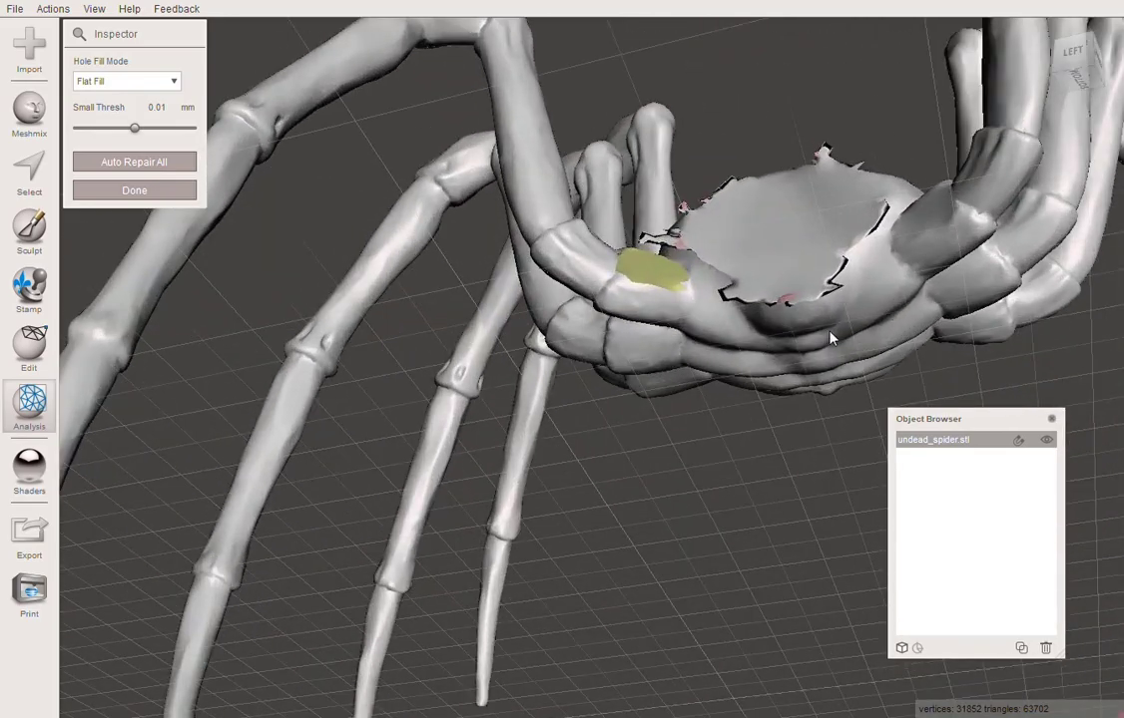
pyautogui.scroll(10, 609, 391)
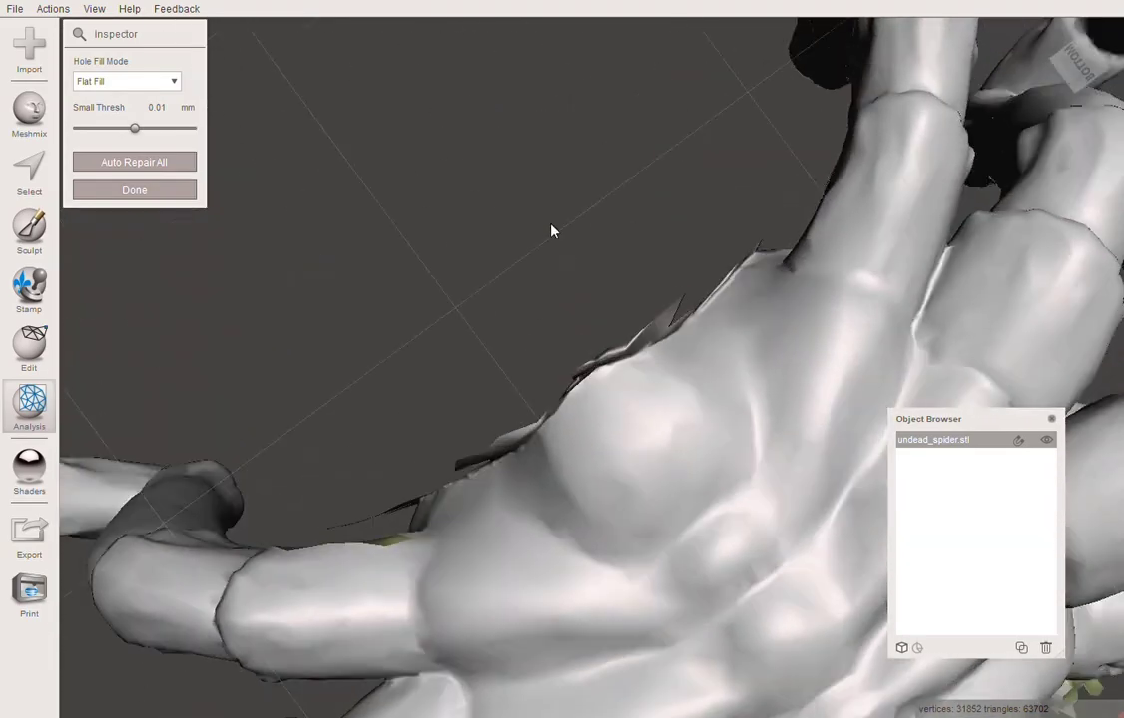
pyautogui.moveTo(552, 230); pyautogui.dragTo(164, 286, button='right')
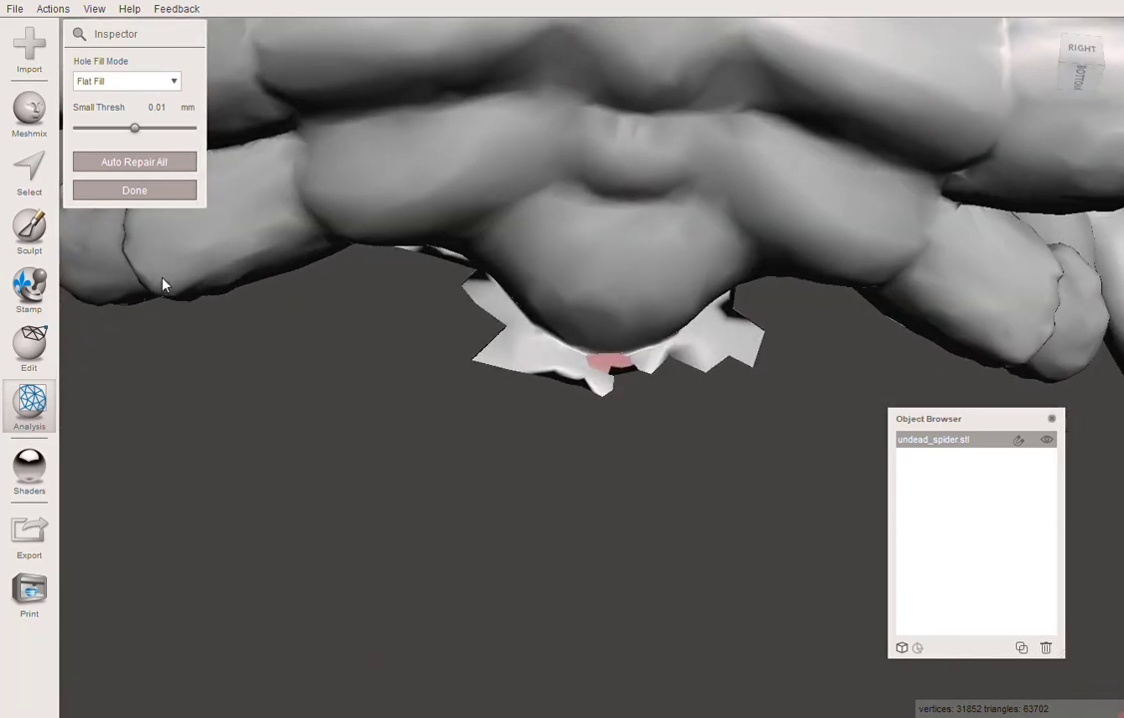
pyautogui.click(120, 190)
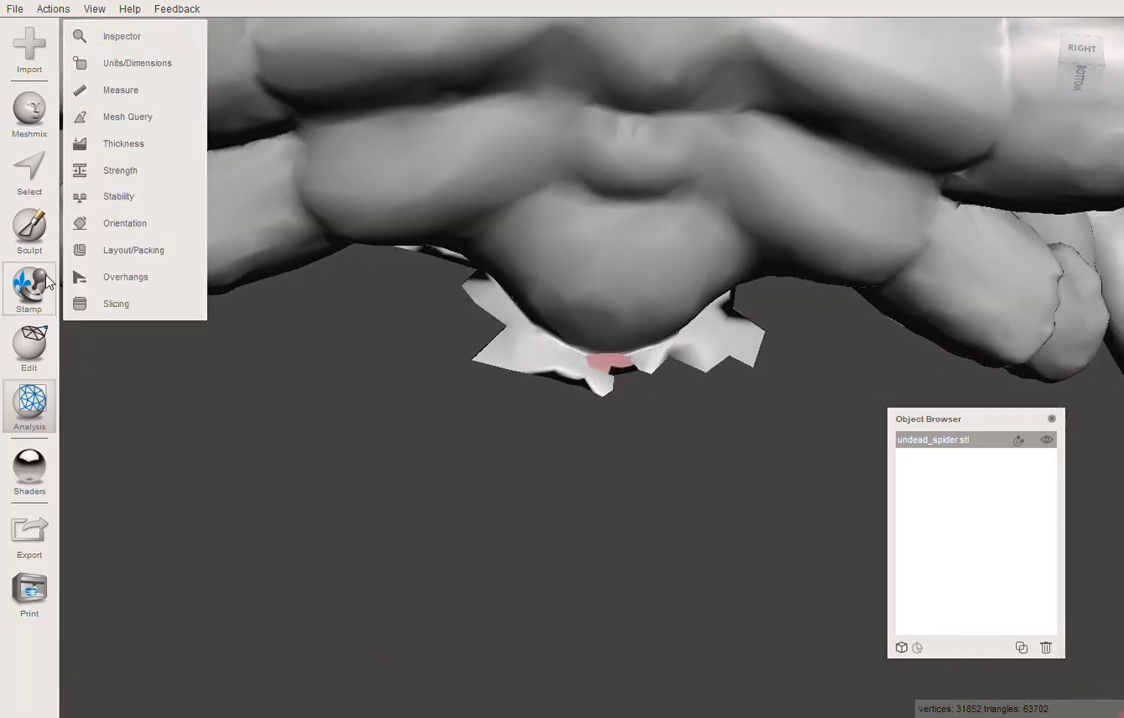
# Reduce the Unwrap Brush size to 17, select the jagged mesh flaps protruding beneath the rear of the body, and delete them.
pyautogui.press('s')
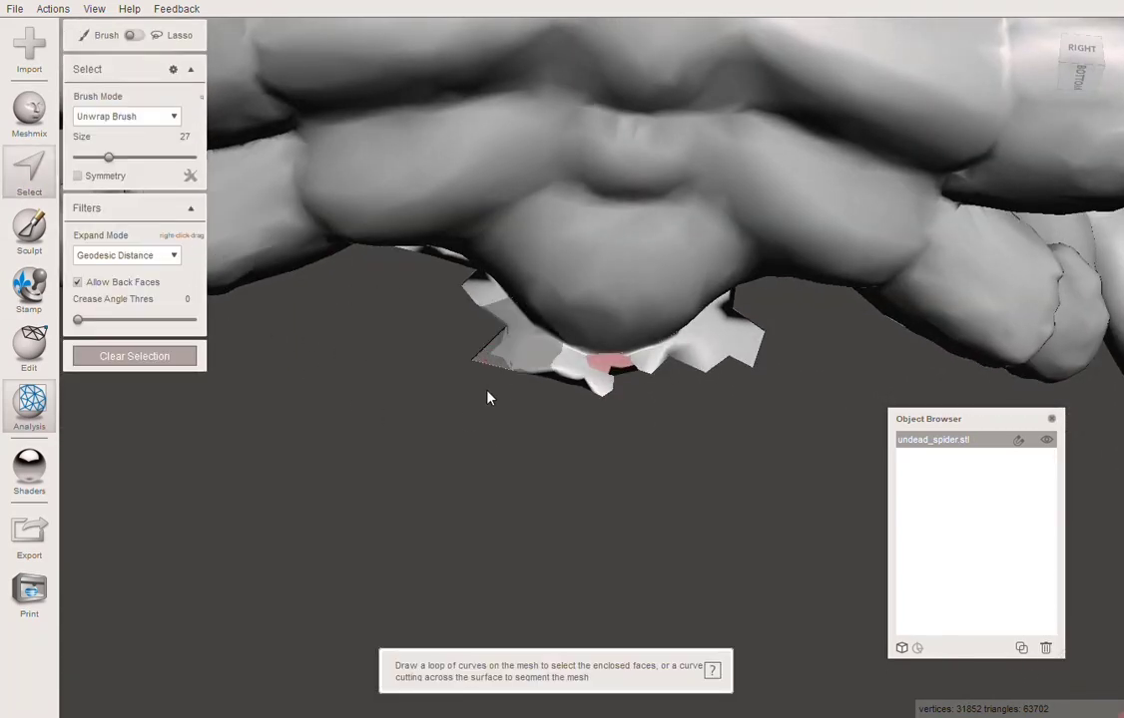
pyautogui.scroll(-10, 431, 430)
pyautogui.moveTo(490, 363); pyautogui.dragTo(516, 367)
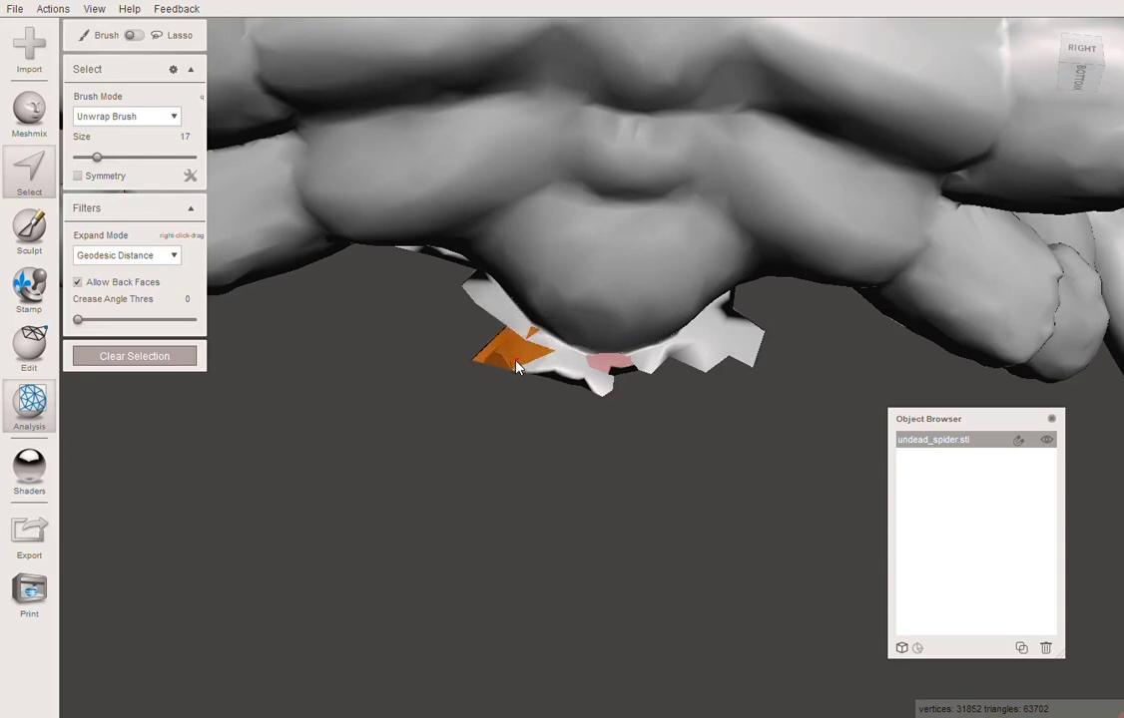
pyautogui.moveTo(575, 394); pyautogui.dragTo(601, 395)
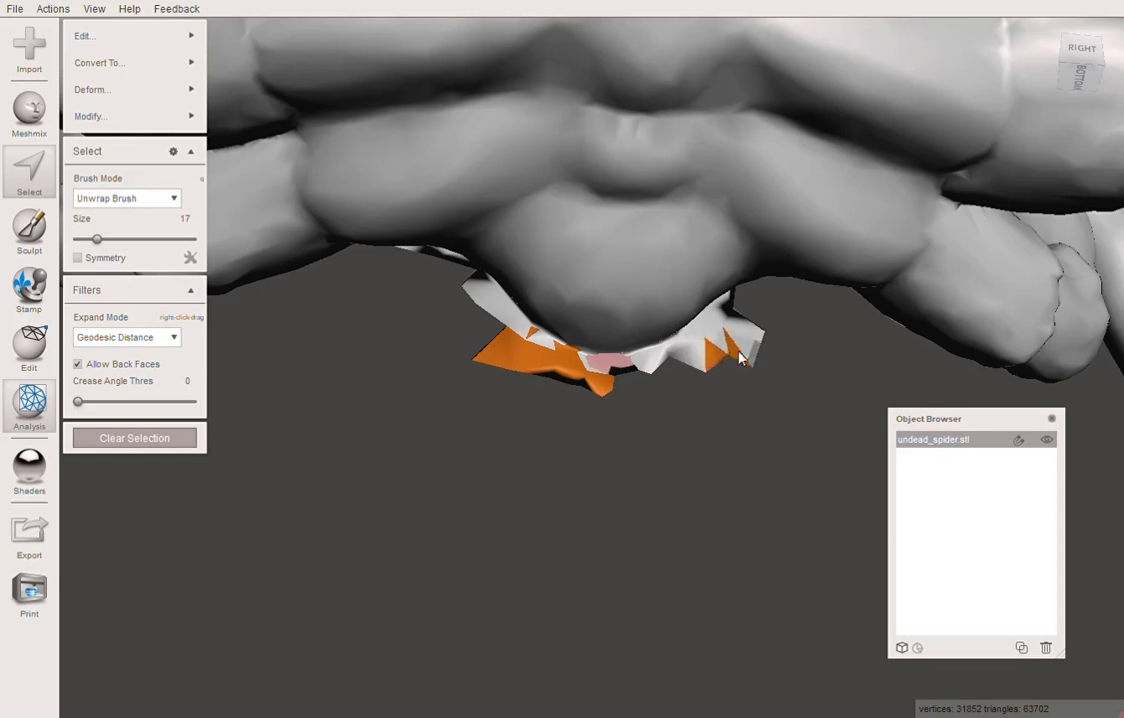
pyautogui.moveTo(740, 359); pyautogui.dragTo(743, 339)
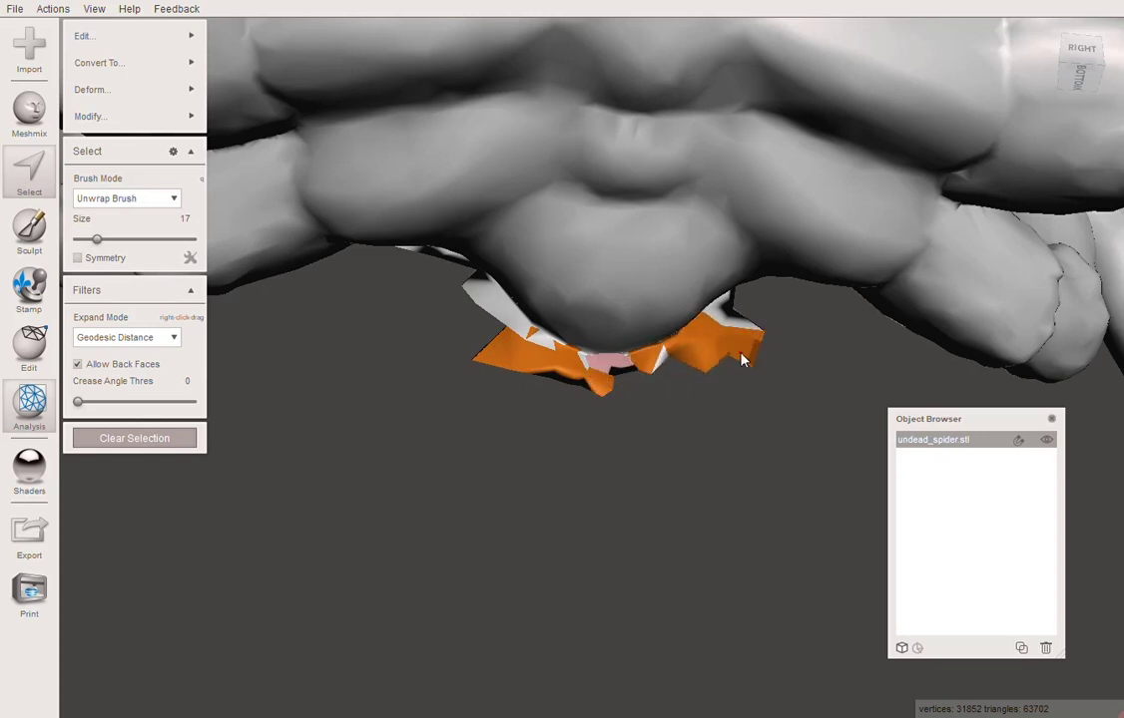
pyautogui.click(484, 312)
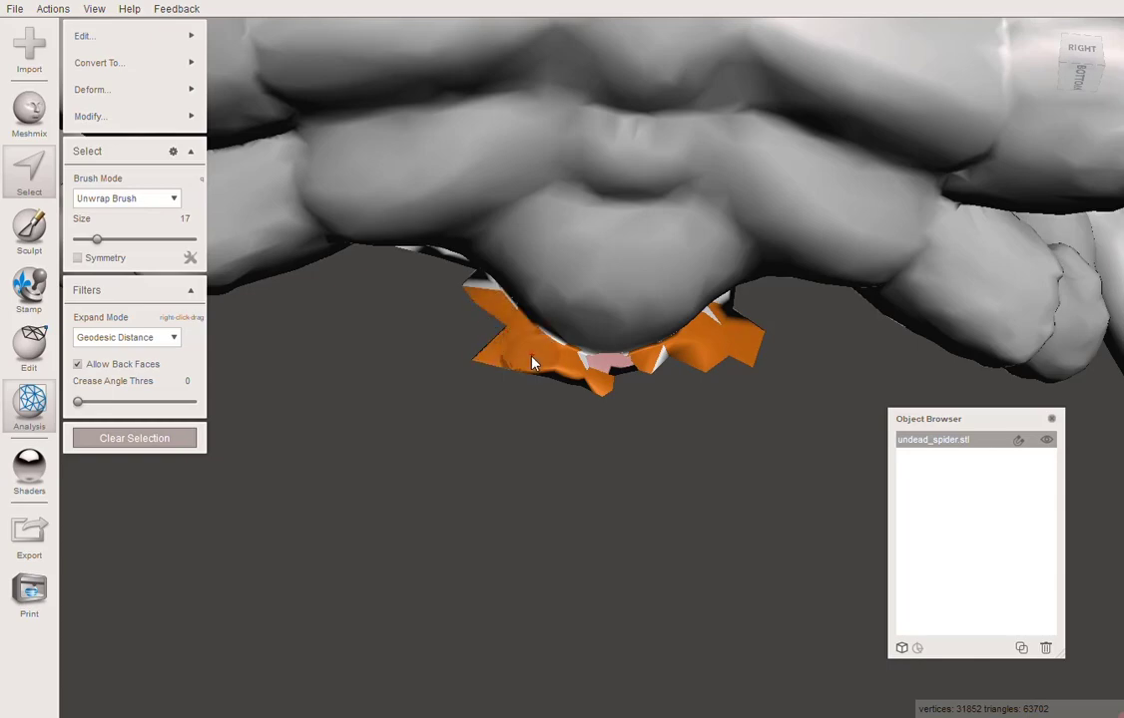
pyautogui.press('Delete')
# Select the two adjacent loose splinters hanging below the filled abdomen opening, expand the selection to connected faces, and delete them.
pyautogui.moveTo(647, 456)
pyautogui.mouseDown(button='right')
pyautogui.moveTo(690, 334)
pyautogui.moveTo(556, 421)
pyautogui.moveTo(219, 383)
pyautogui.moveTo(138, 469)
pyautogui.mouseUp(button='right')
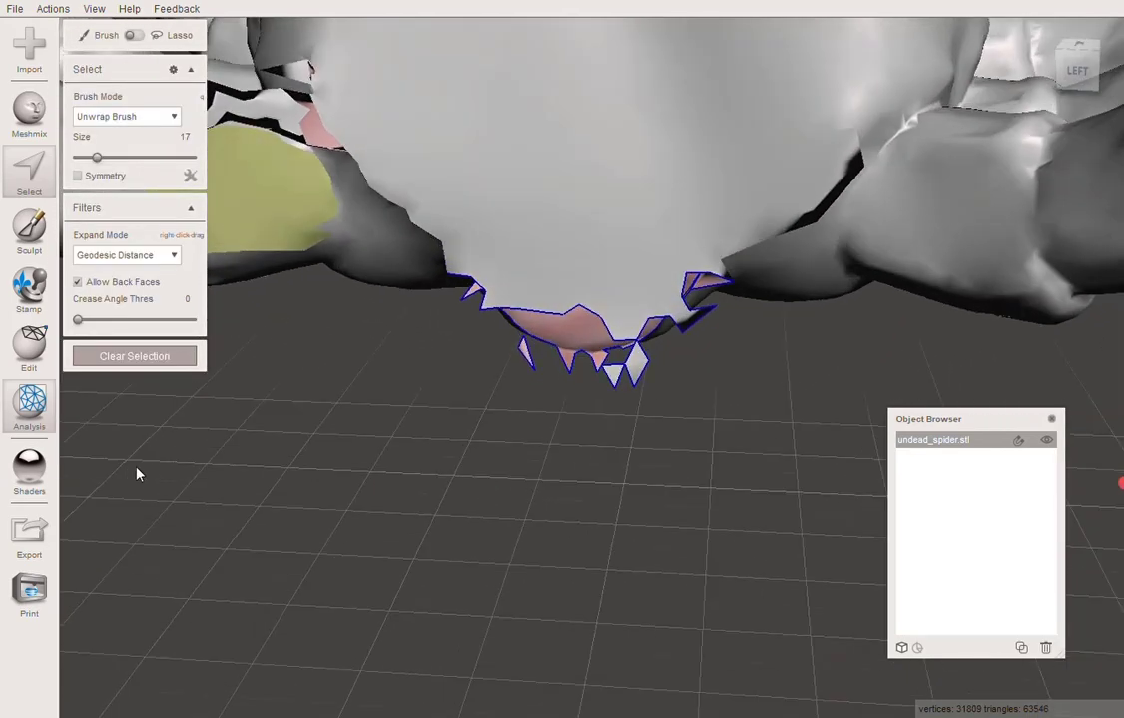
pyautogui.click(639, 377)
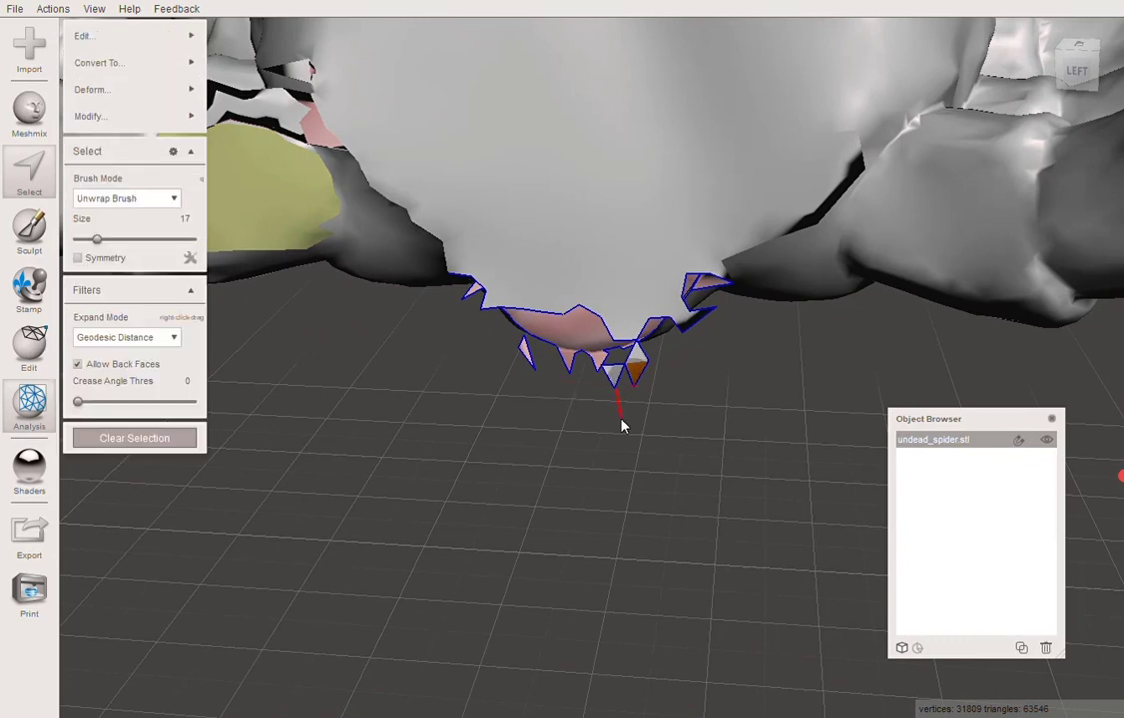
pyautogui.press('Escape')
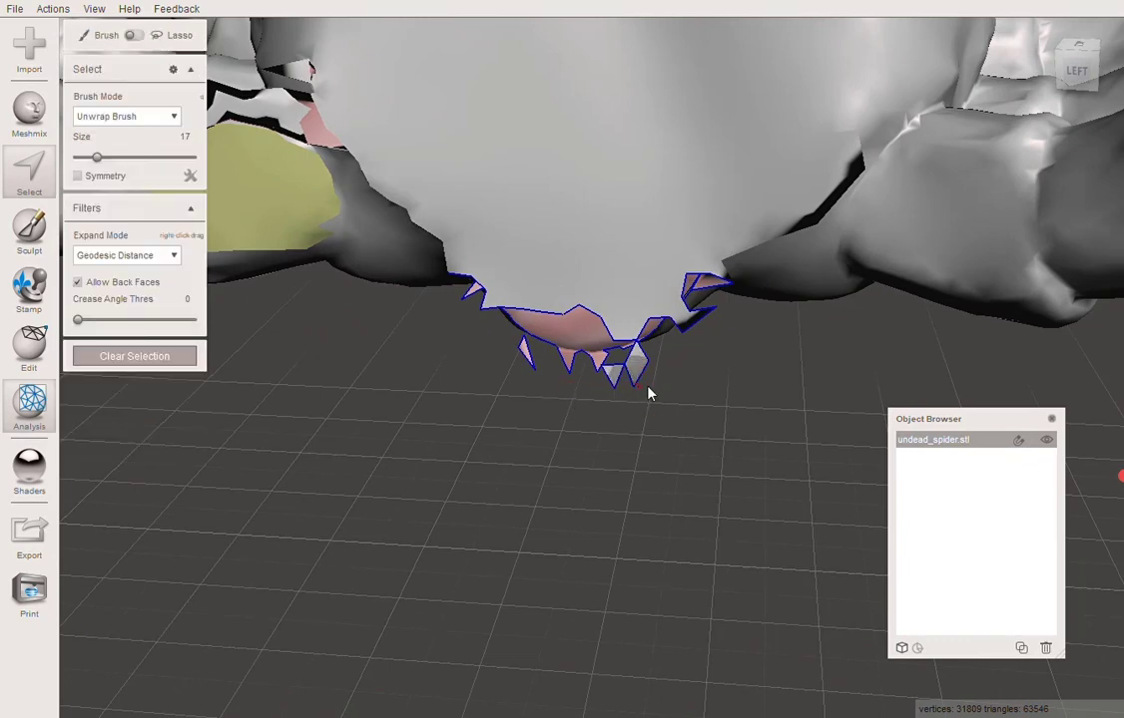
pyautogui.click(634, 381)
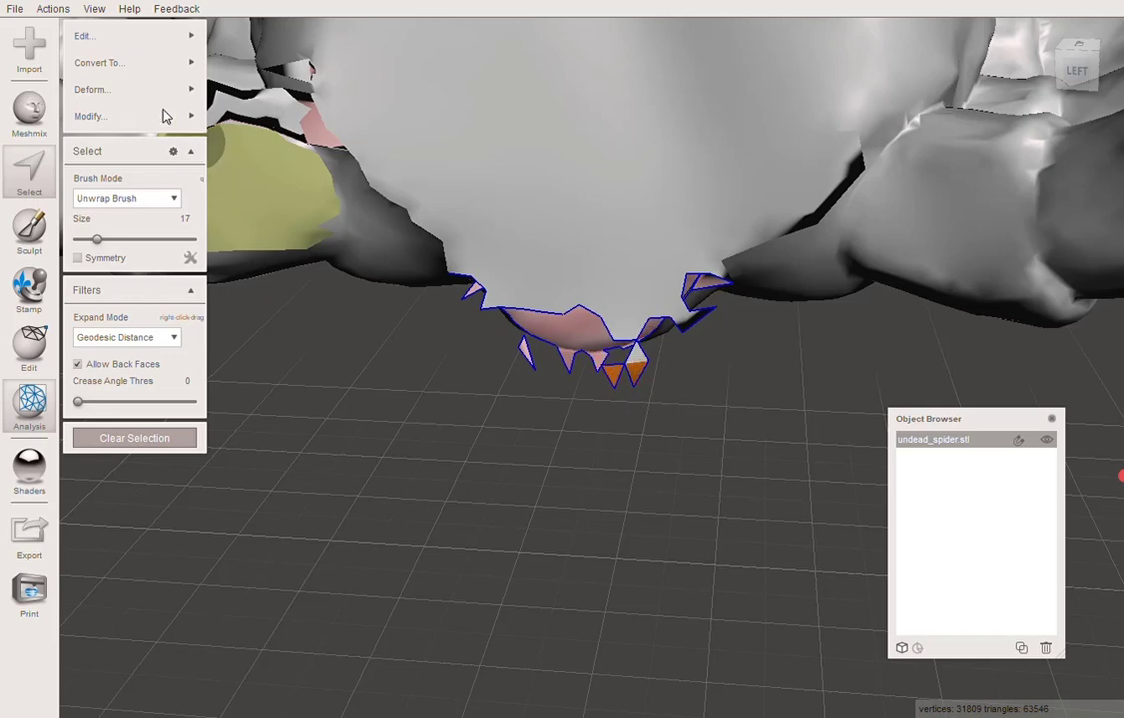
pyautogui.moveTo(137, 120)
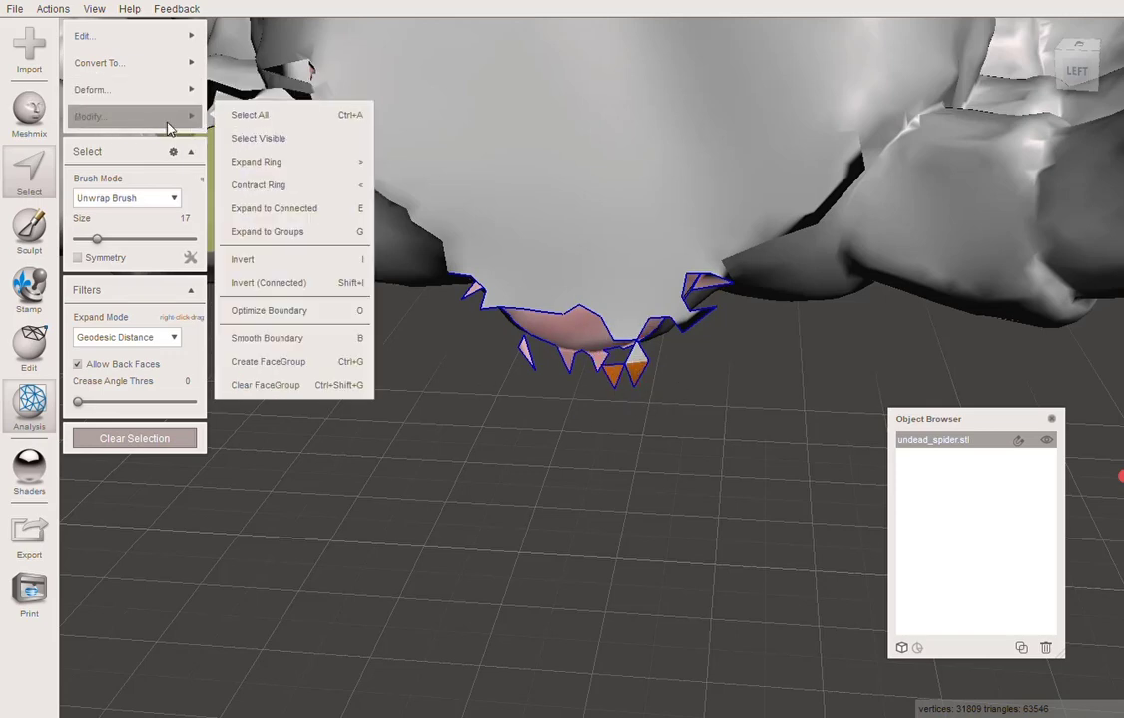
pyautogui.moveTo(140, 40)
pyautogui.click(276, 211)
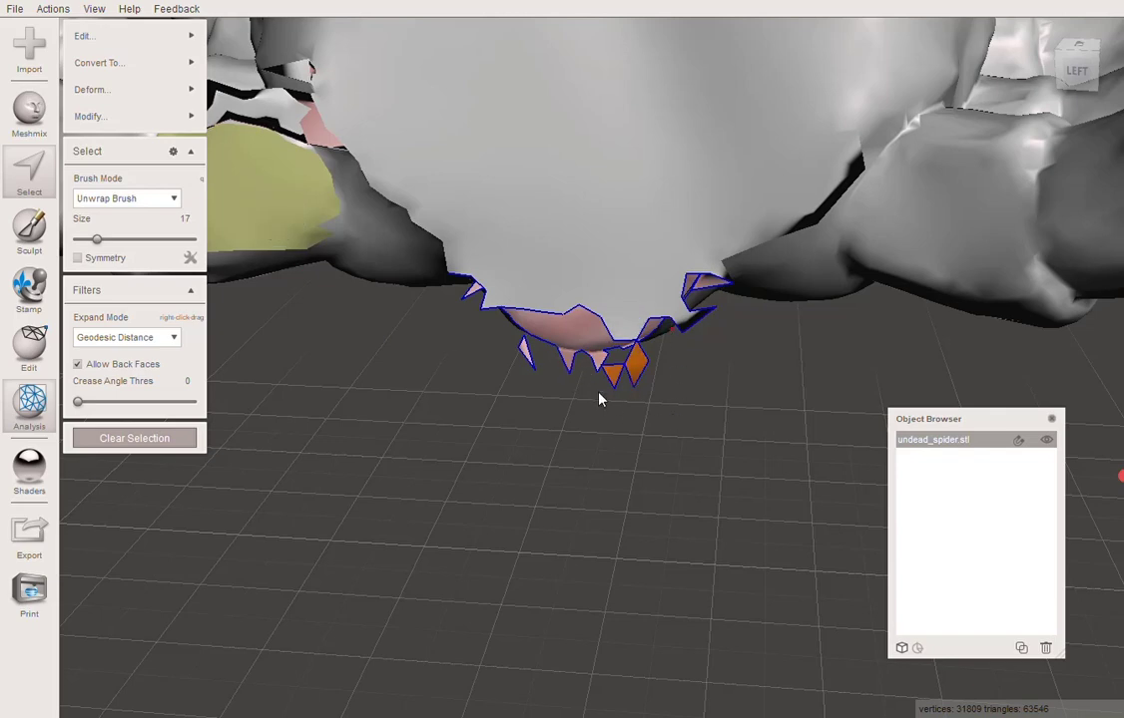
pyautogui.press('Delete')
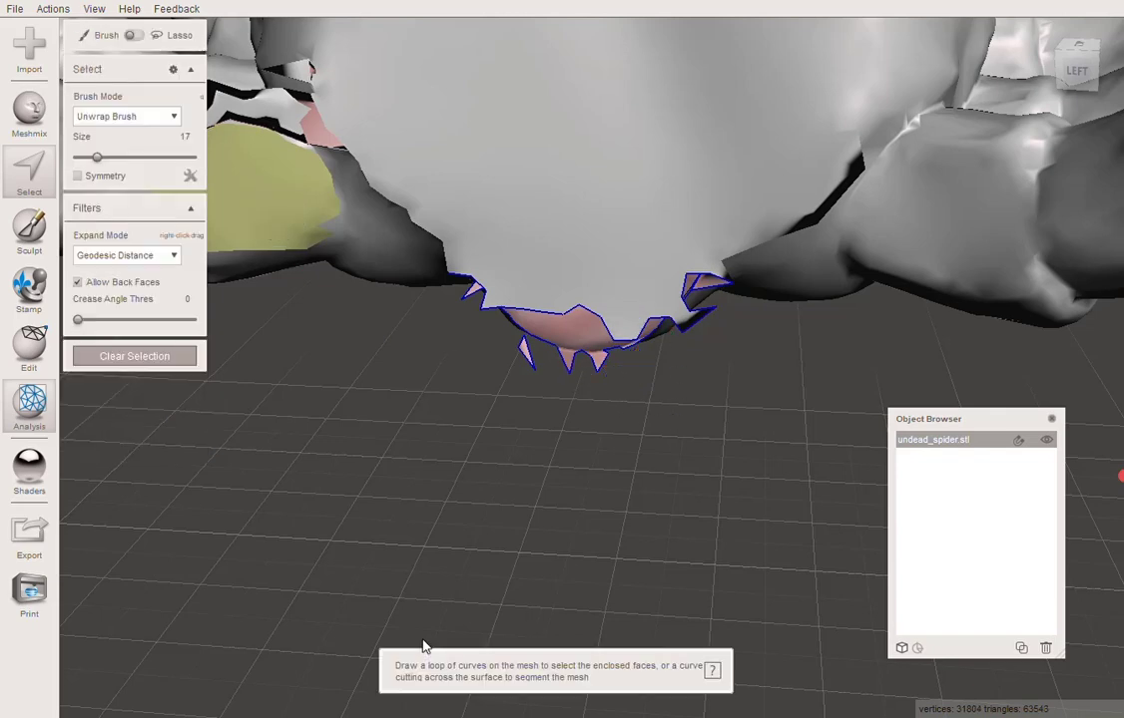
# Run the Inspector again and auto-repair all defects around the lower edge of the abdomen opening with Flat Fill.
pyautogui.click(22, 414)
pyautogui.click(110, 38)
pyautogui.scroll(-5, 481, 514)
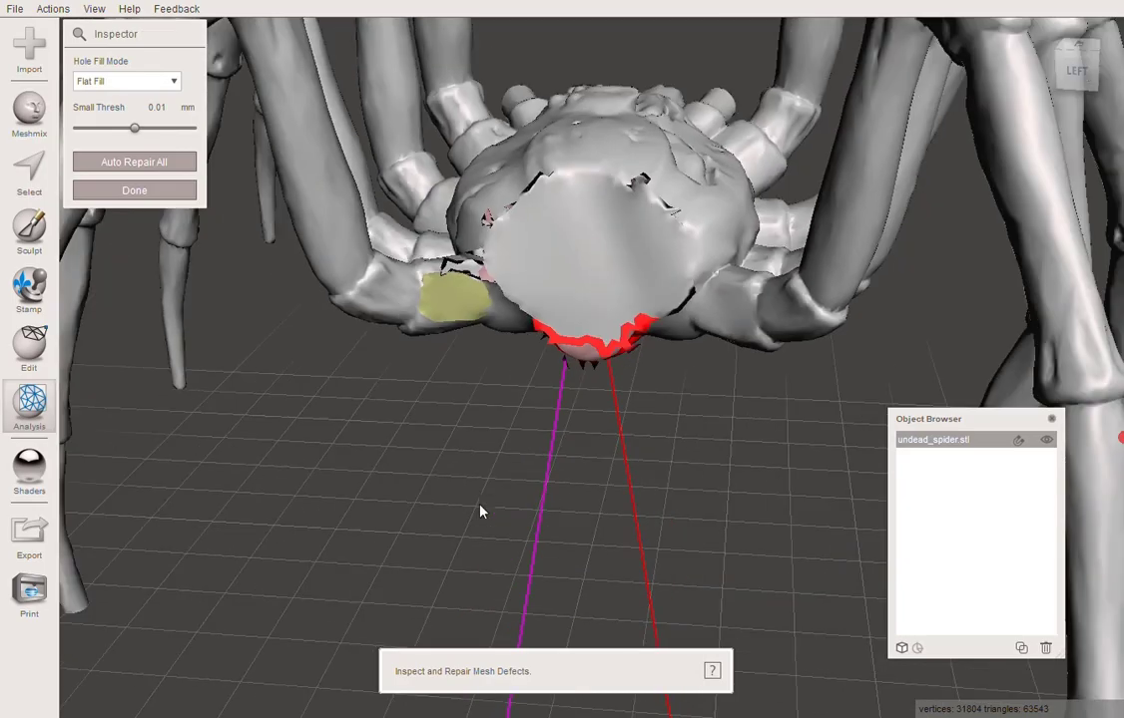
pyautogui.scroll(5, 485, 518)
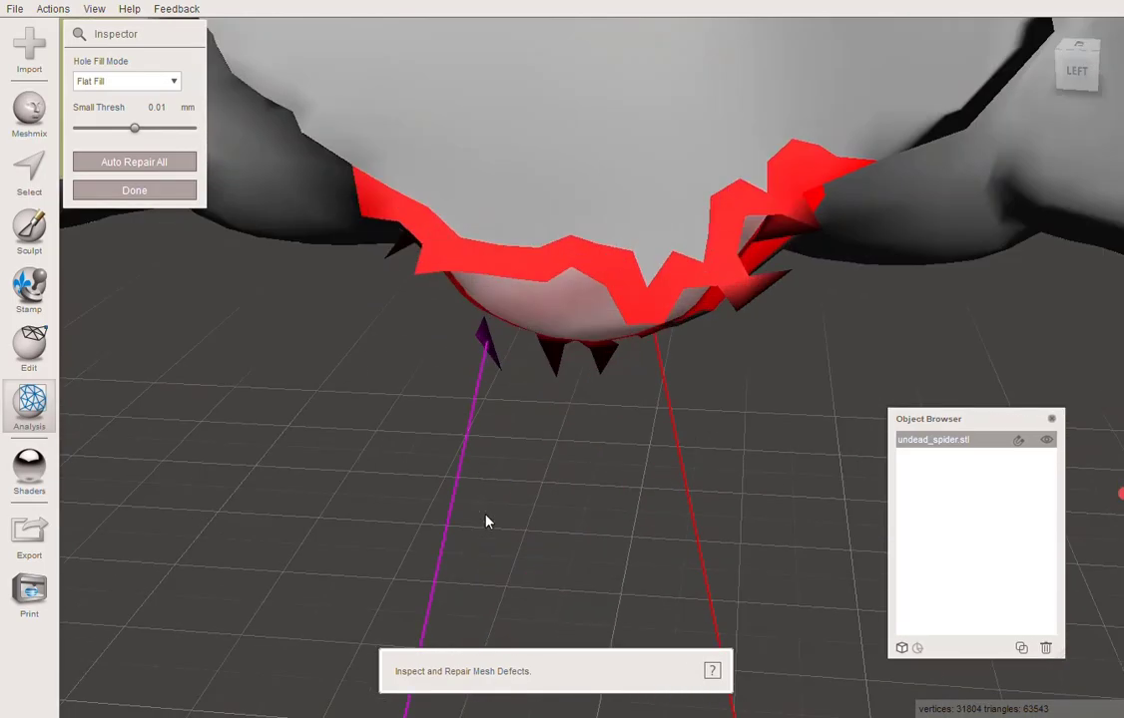
pyautogui.click(128, 164)
pyautogui.moveTo(518, 423); pyautogui.dragTo(320, 109, button='right')
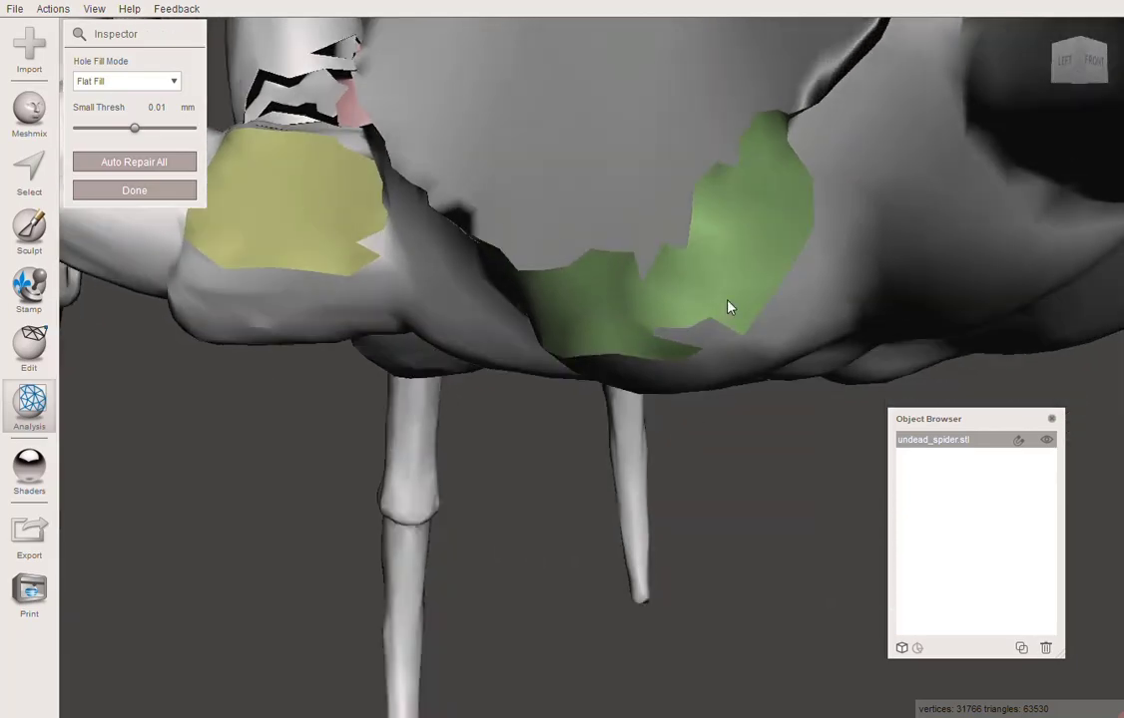
pyautogui.moveTo(727, 307); pyautogui.dragTo(501, 508, button='right')
# Make undead_spider.stl the active object and delete it, keeping Backhoe_Loader.obj in the scene.
pyautogui.scroll(-8, 500, 469)
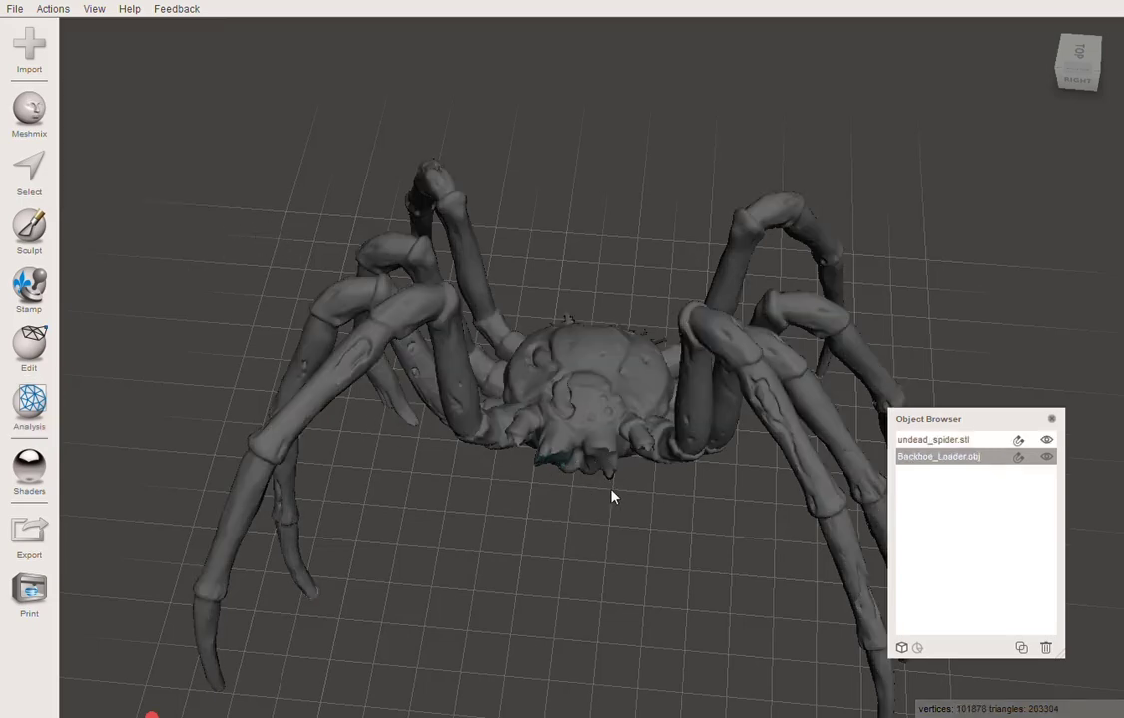
pyautogui.click(943, 440)
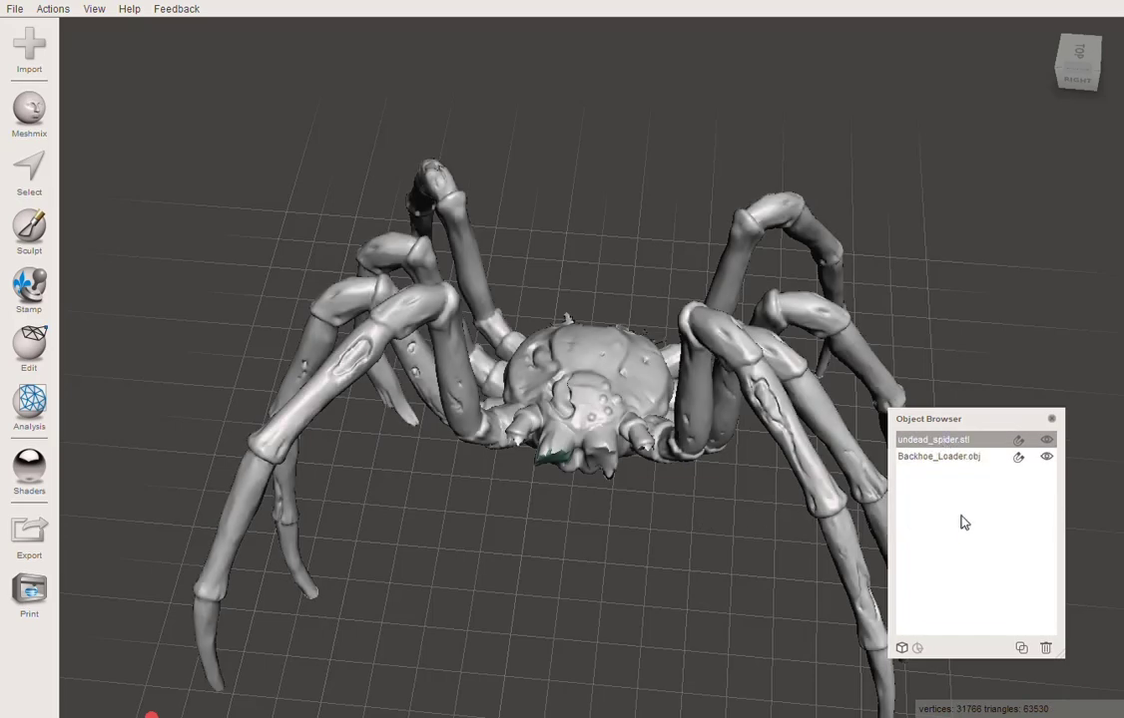
pyautogui.press('Delete')
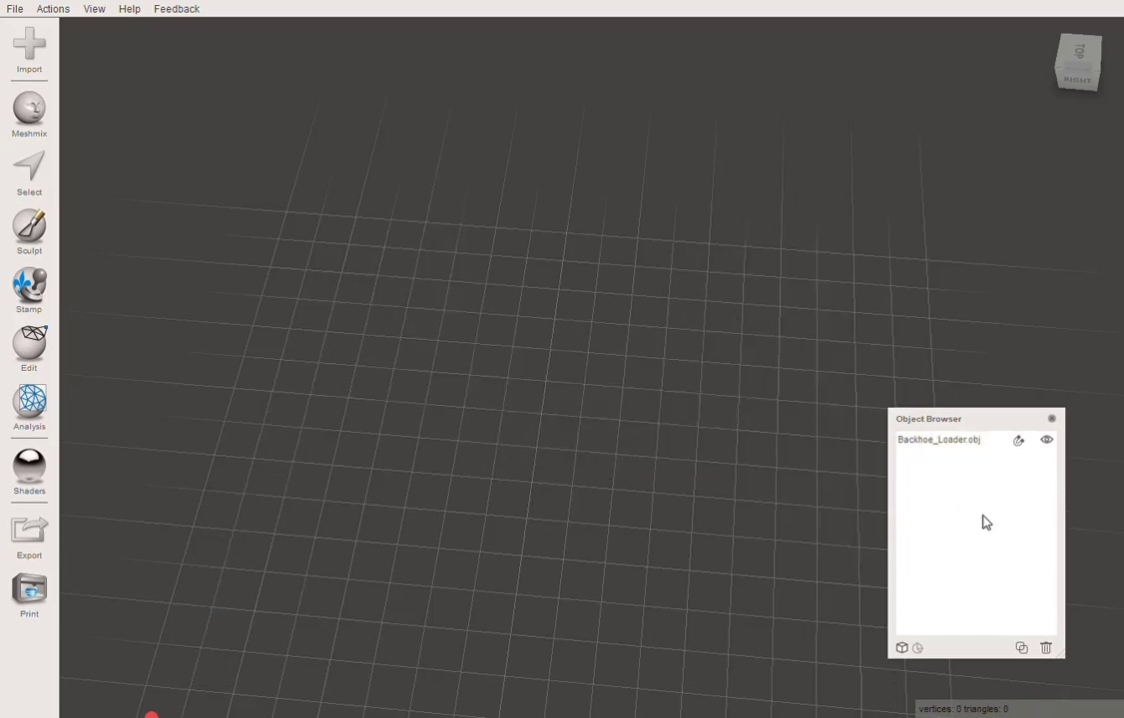
# Make Backhoe_Loader.obj the active object and bring the whole machine into close view.
pyautogui.click(973, 439)
pyautogui.scroll(-5, 510, 675)
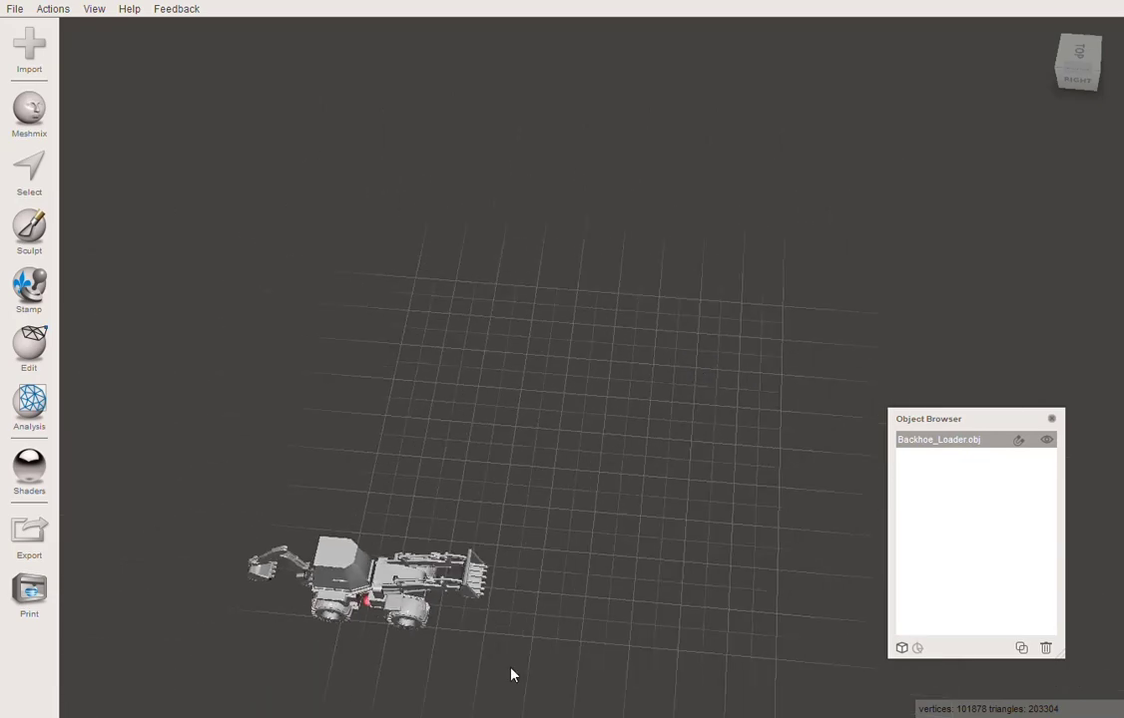
pyautogui.moveTo(335, 649); pyautogui.dragTo(552, 455, button='middle')
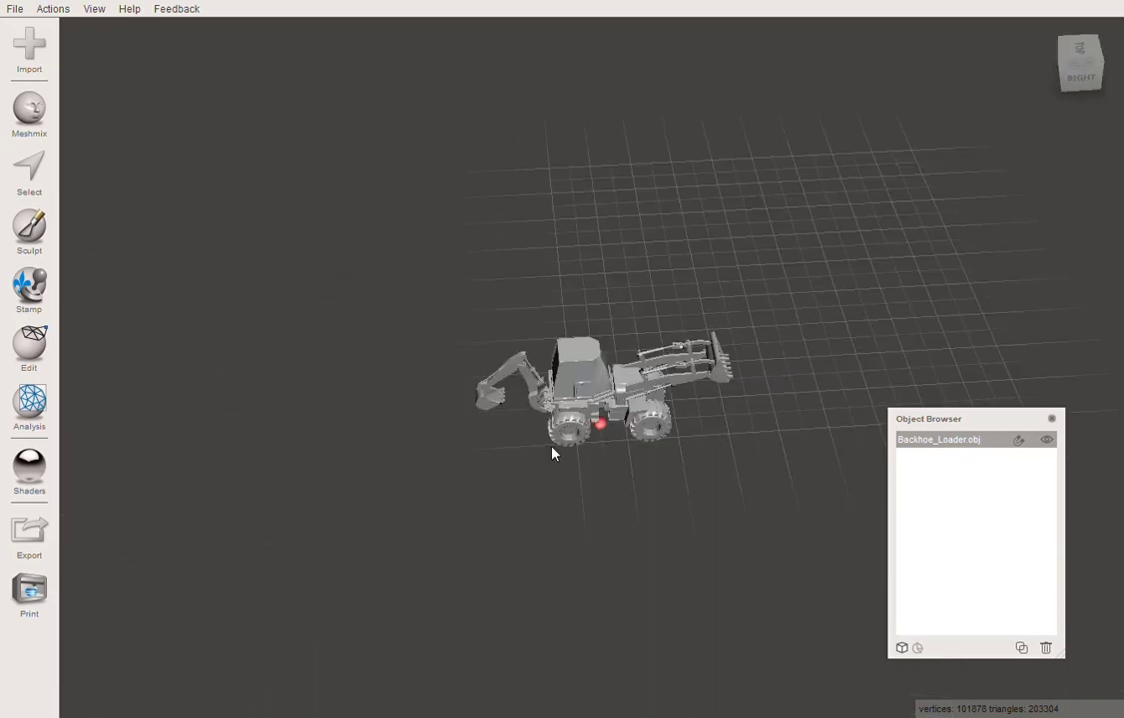
pyautogui.moveTo(552, 455); pyautogui.dragTo(599, 449, button='right')
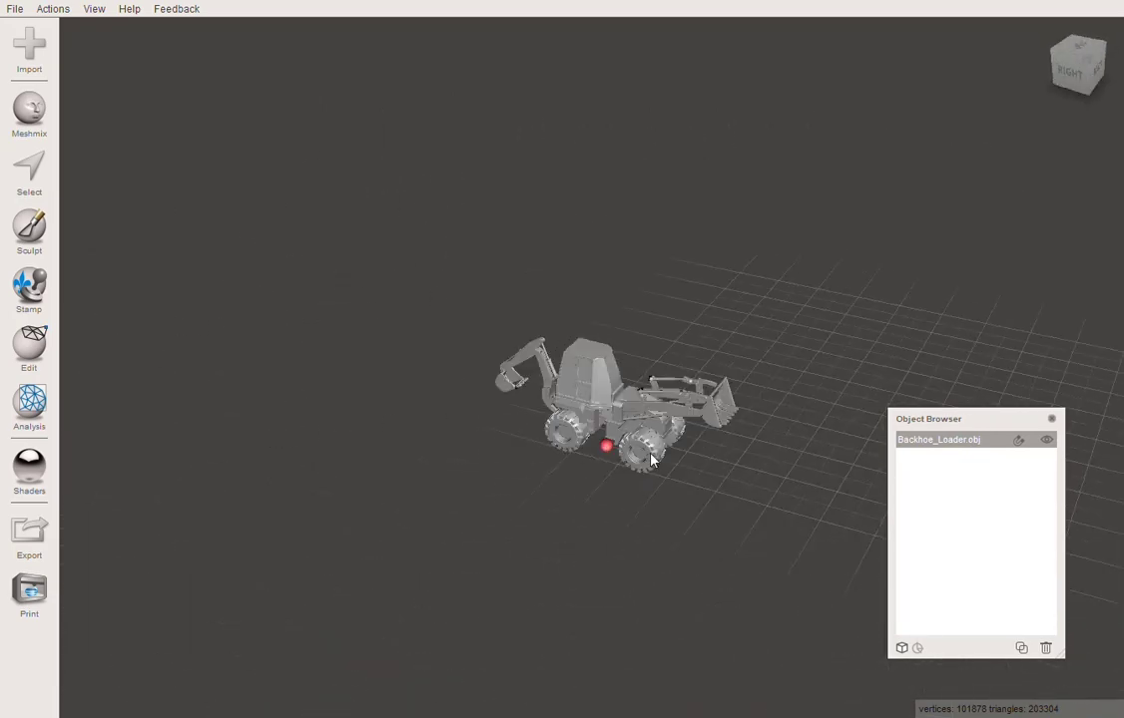
pyautogui.scroll(4, 707, 524)
pyautogui.moveTo(707, 524); pyautogui.dragTo(758, 549, button='right')
# Try auto-repairing all defects of the backhoe loader in the Inspector with Flat Fill, and undo the repair.
pyautogui.click(32, 404)
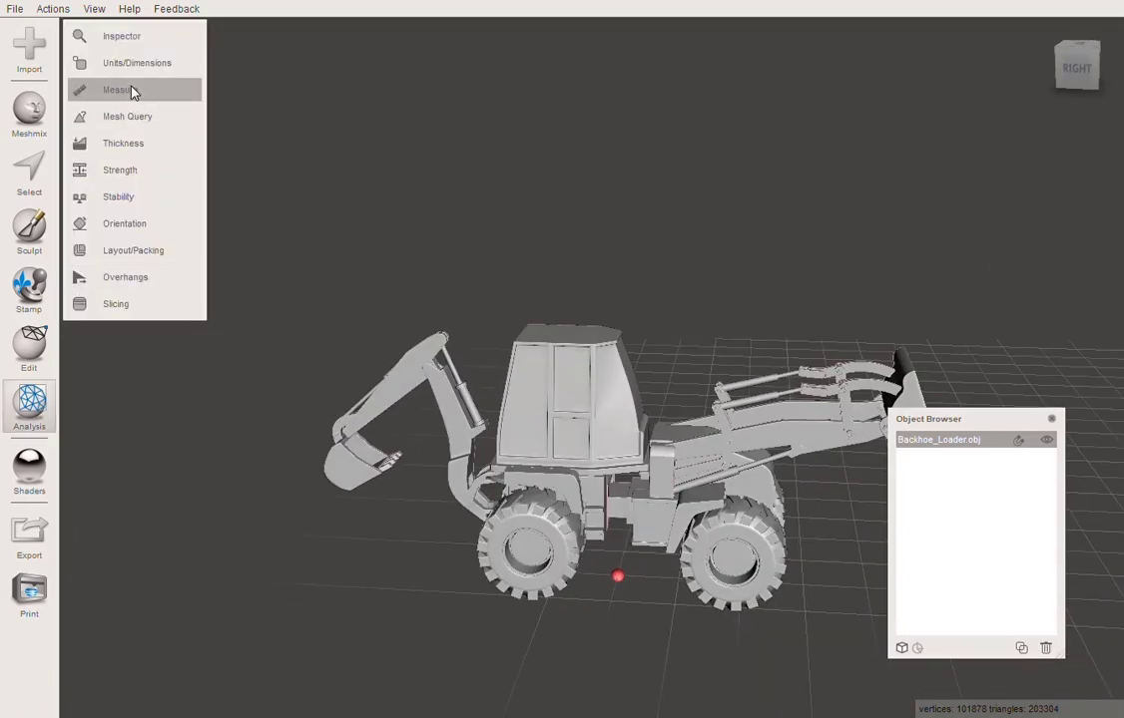
pyautogui.click(122, 37)
pyautogui.moveTo(608, 232); pyautogui.dragTo(800, 326, button='right')
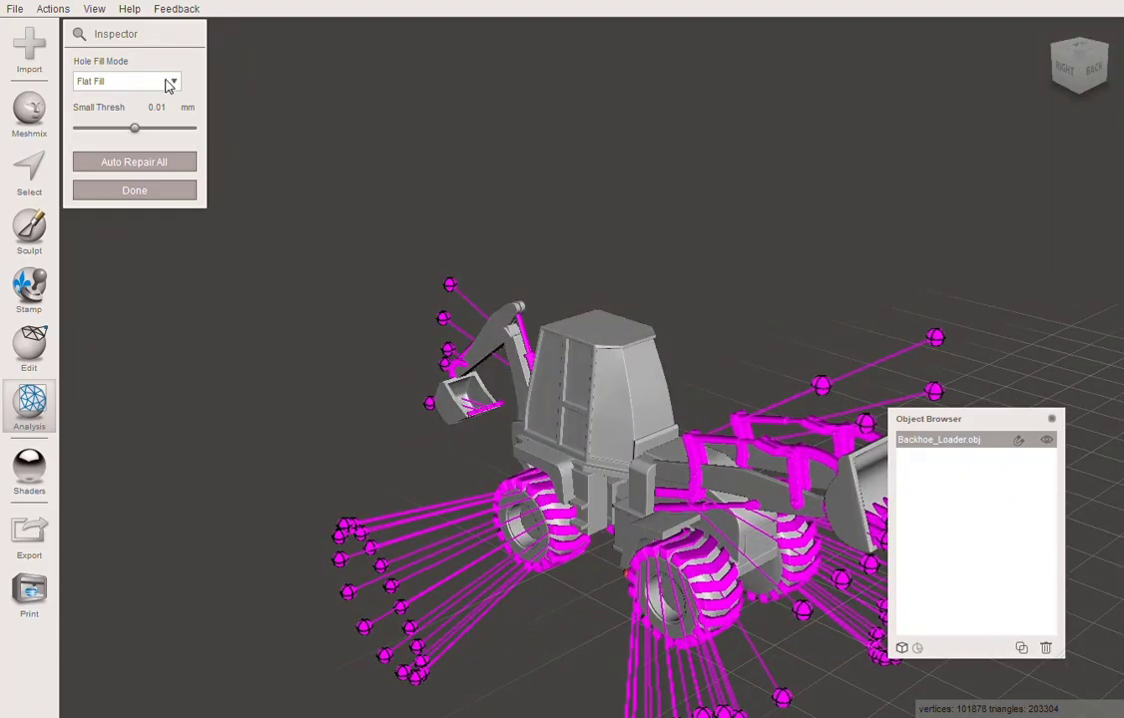
pyautogui.click(158, 169)
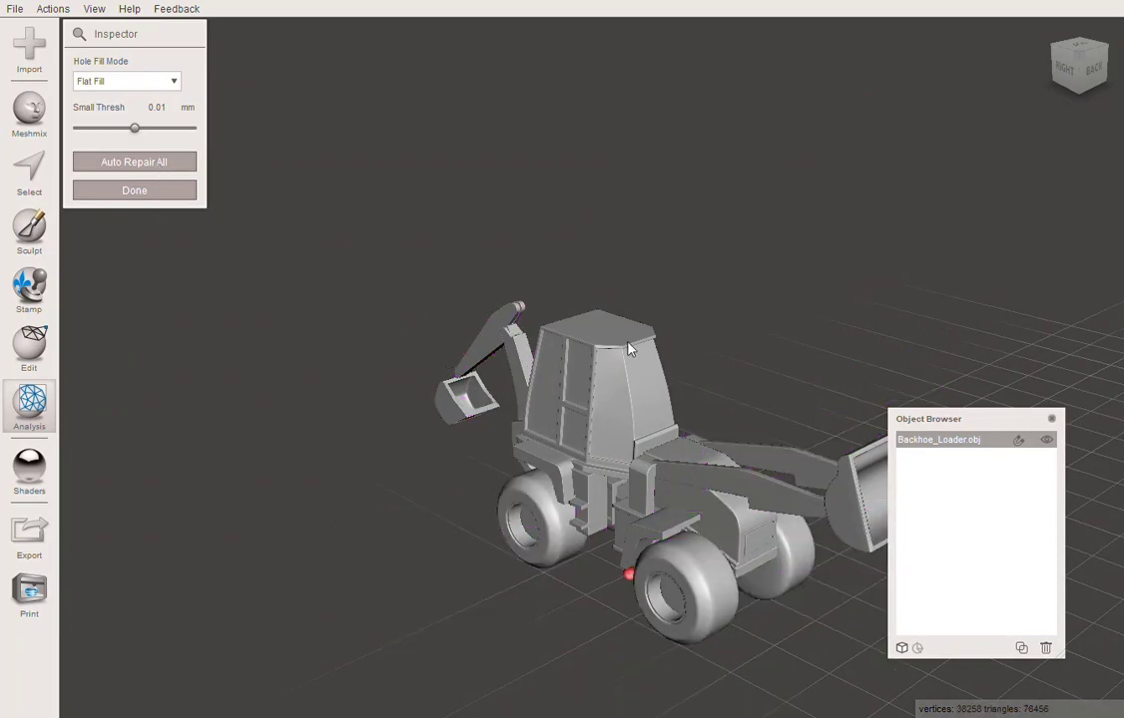
pyautogui.moveTo(582, 553); pyautogui.dragTo(779, 448, button='right')
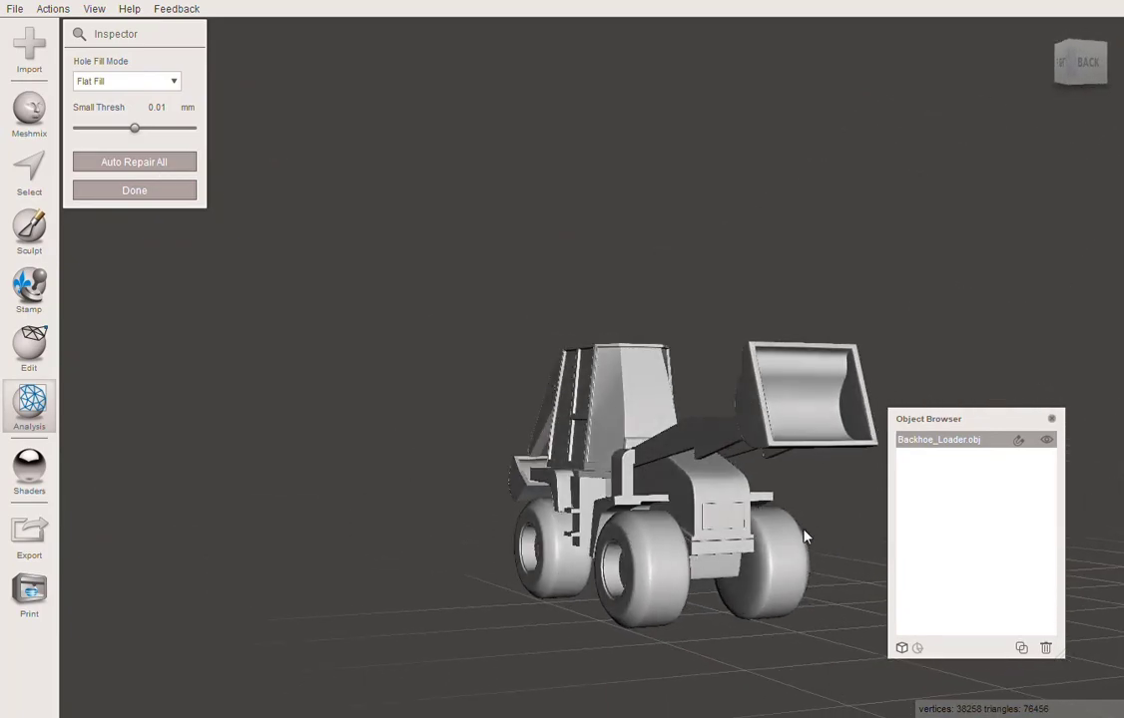
pyautogui.moveTo(706, 464); pyautogui.dragTo(696, 583, button='right')
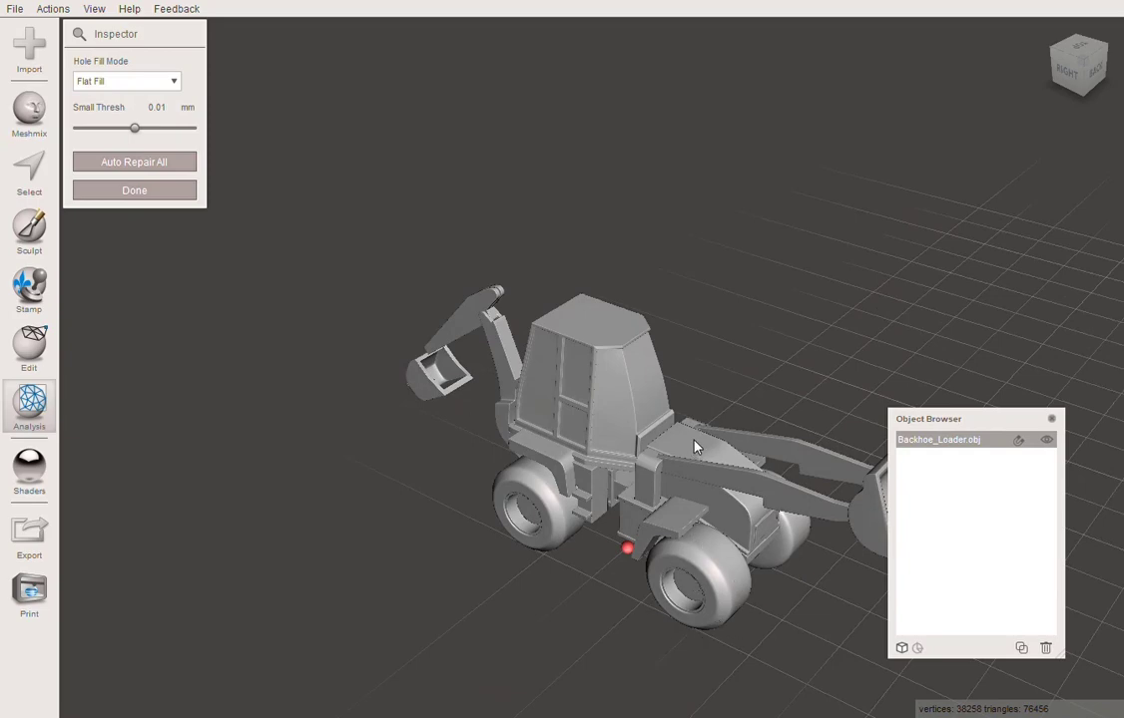
pyautogui.press('Return')
# Make Backhoe_Loader.obj the active object again and run Make Solid on it with the default Fast settings.
pyautogui.moveTo(695, 446); pyautogui.dragTo(460, 514, button='right')
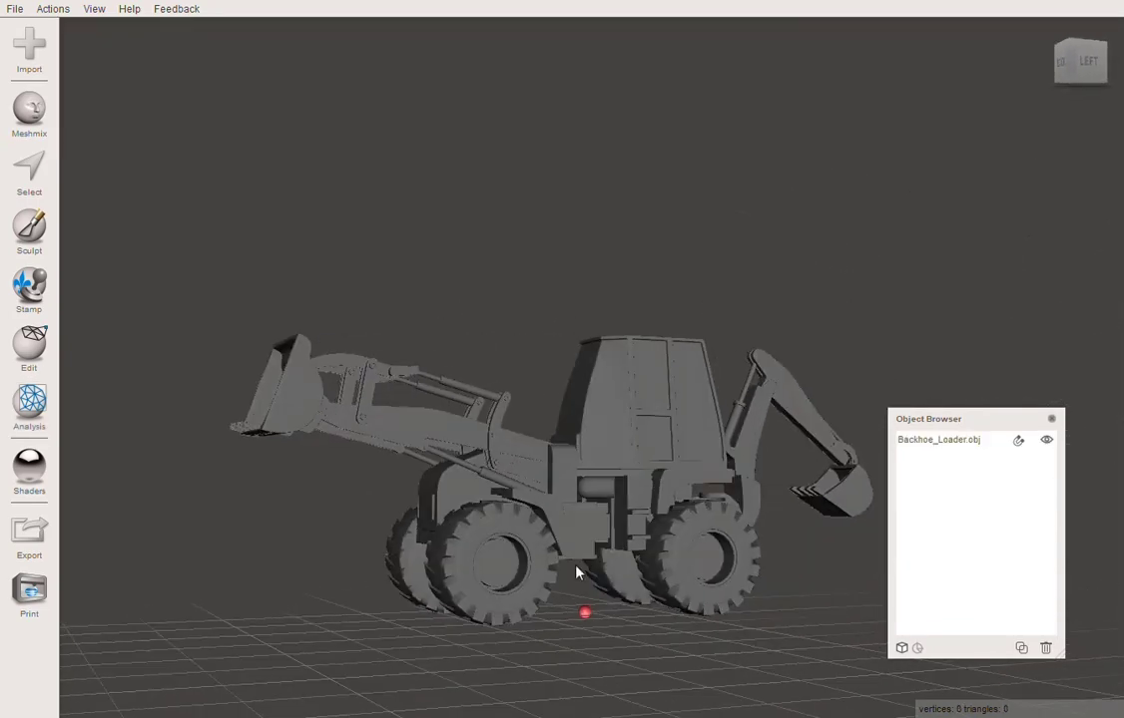
pyautogui.scroll(5, 565, 520)
pyautogui.moveTo(620, 554); pyautogui.dragTo(667, 348, button='middle')
pyautogui.moveTo(667, 347); pyautogui.dragTo(654, 473, button='right')
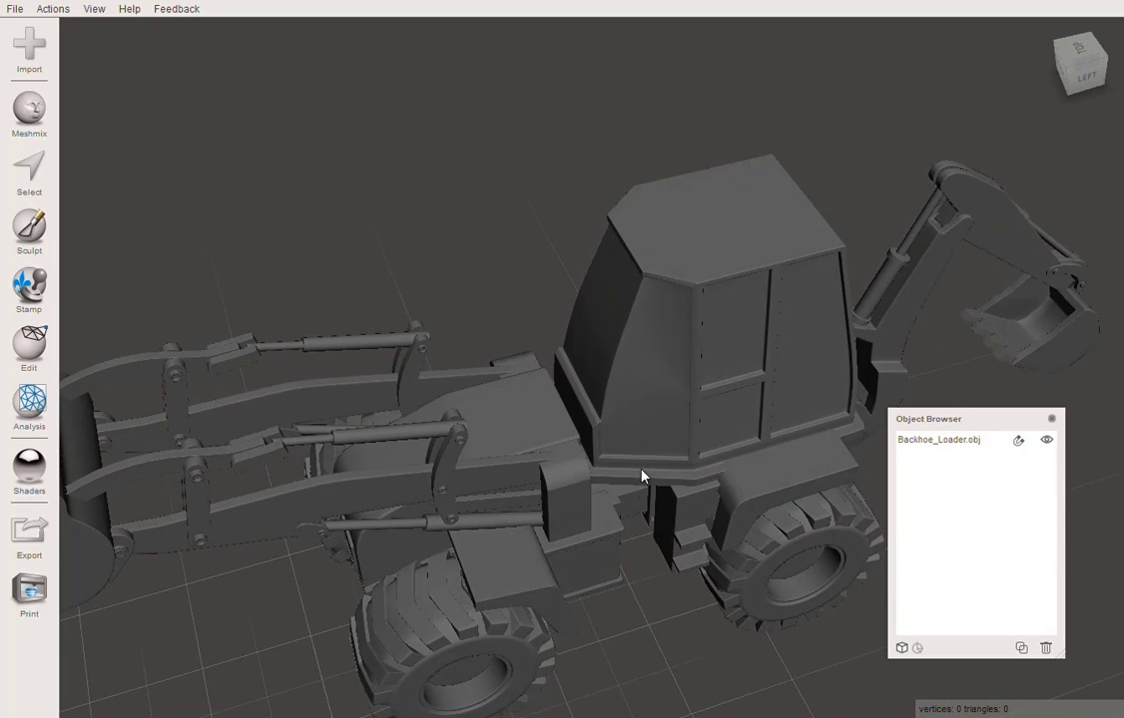
pyautogui.moveTo(645, 471); pyautogui.dragTo(499, 506, button='right')
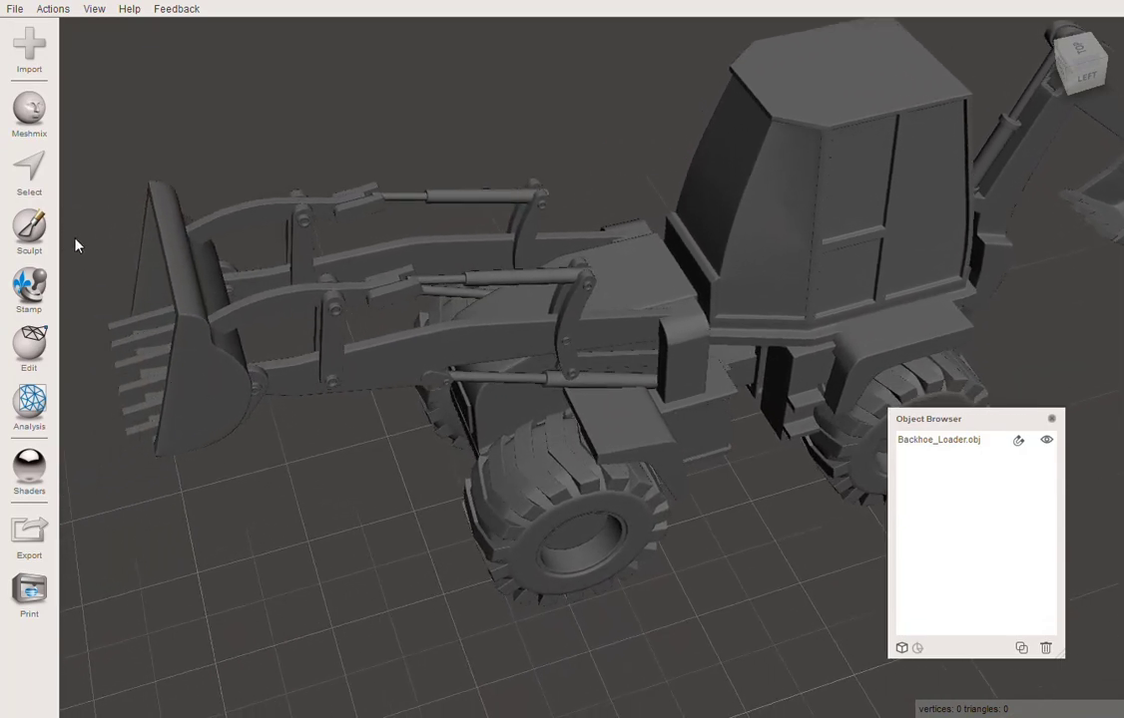
pyautogui.click(28, 305)
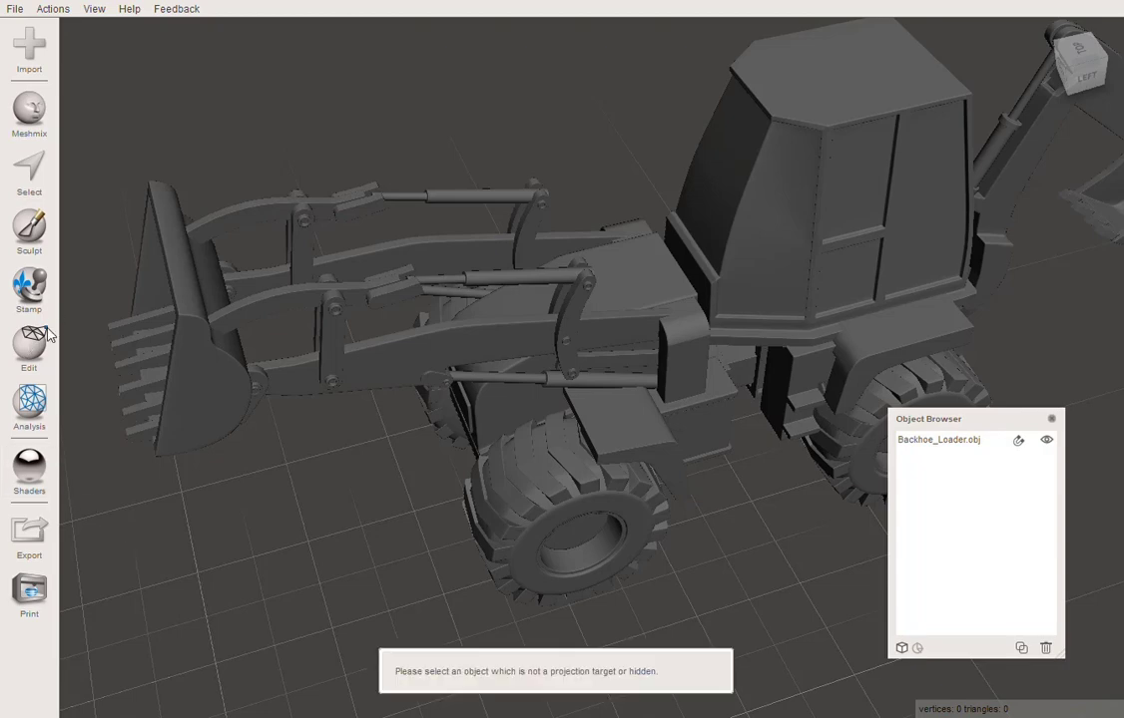
pyautogui.click(828, 386)
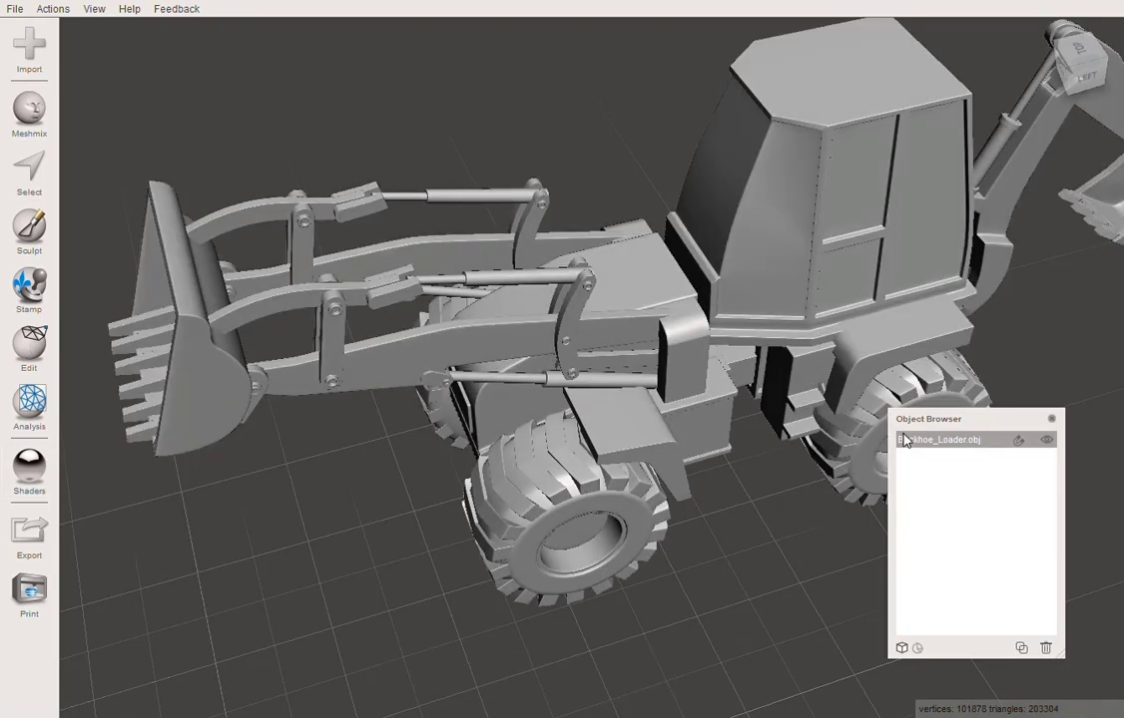
pyautogui.click(30, 359)
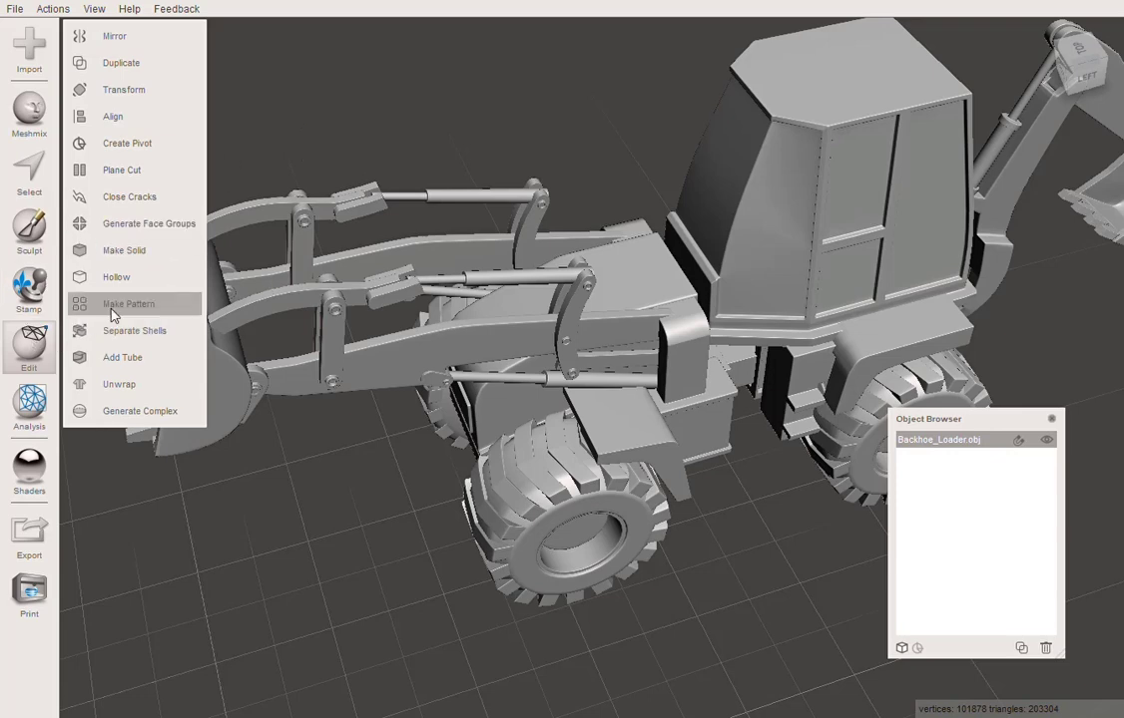
pyautogui.click(110, 251)
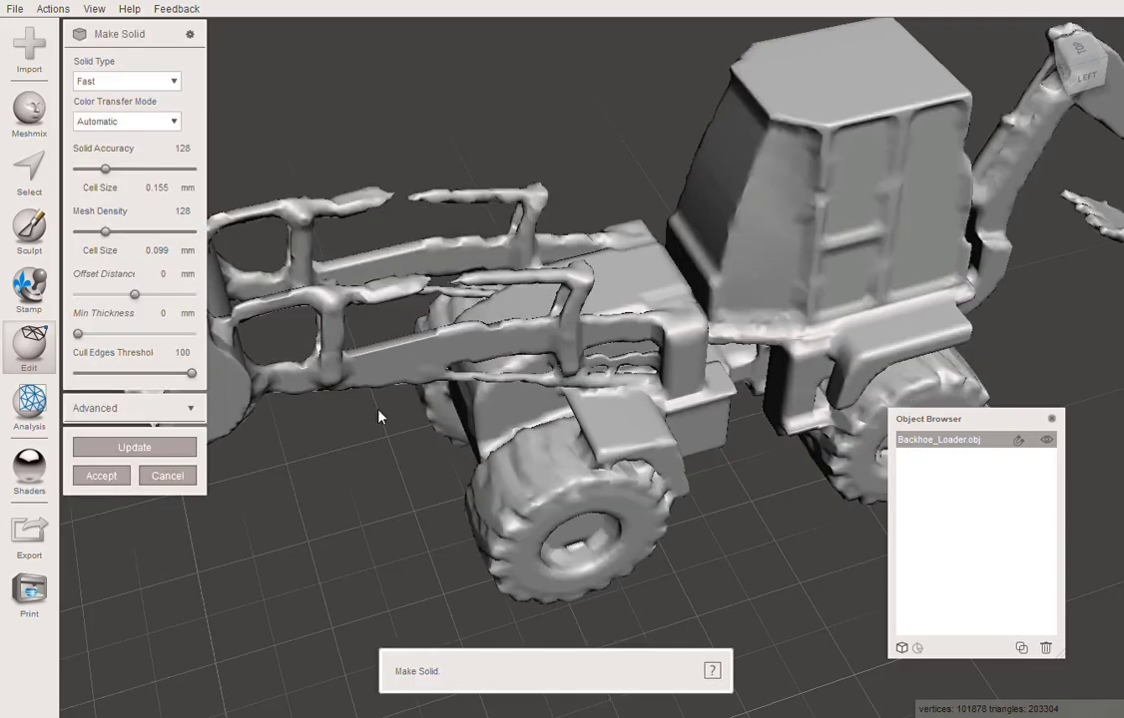
pyautogui.scroll(-5, 547, 410)
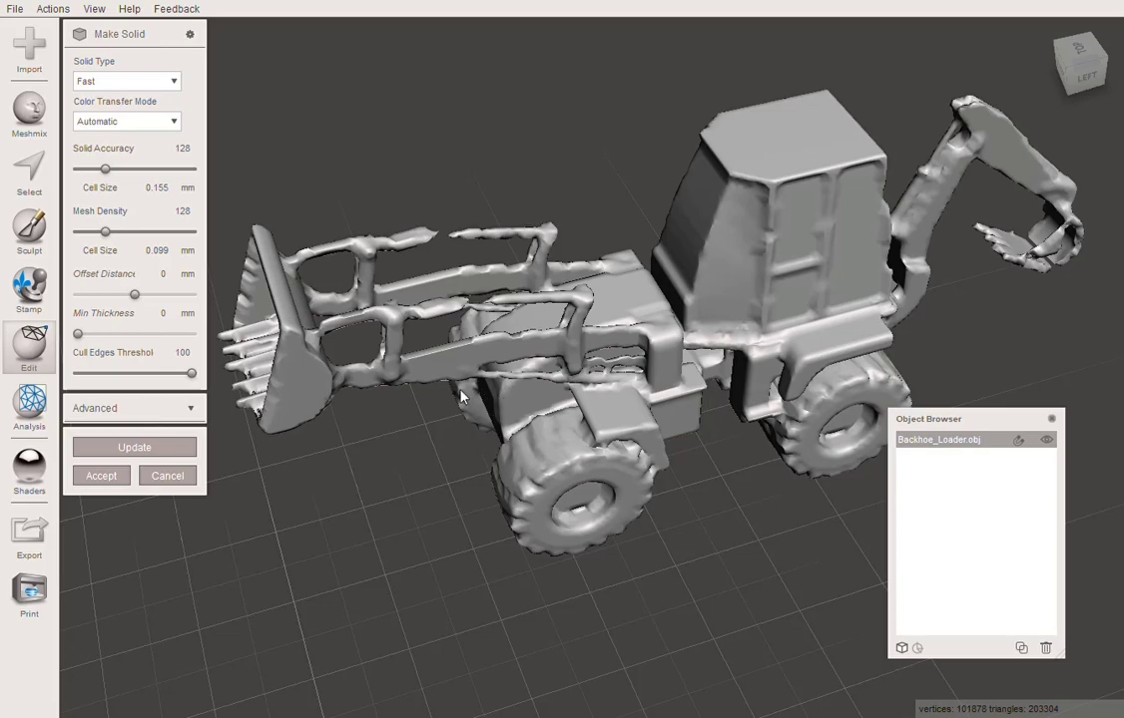
# Set the Make Solid type to Accurate, solid accuracy to 329 and mesh density to 325, and update the solid.
pyautogui.click(172, 83)
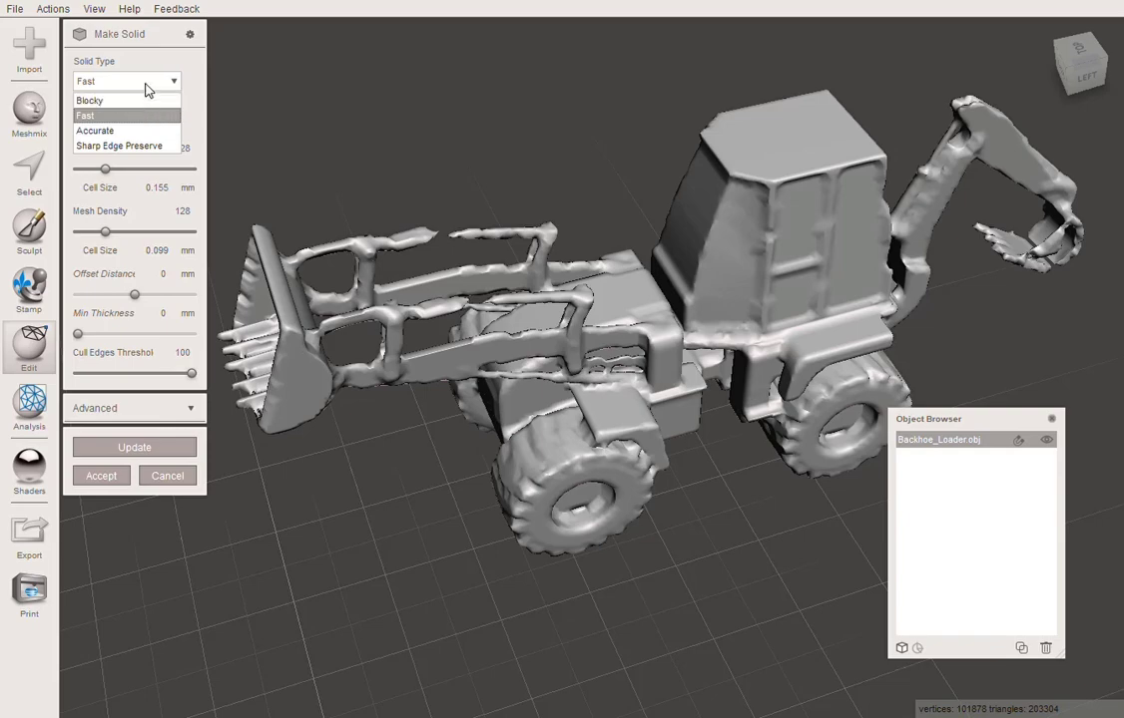
pyautogui.click(88, 131)
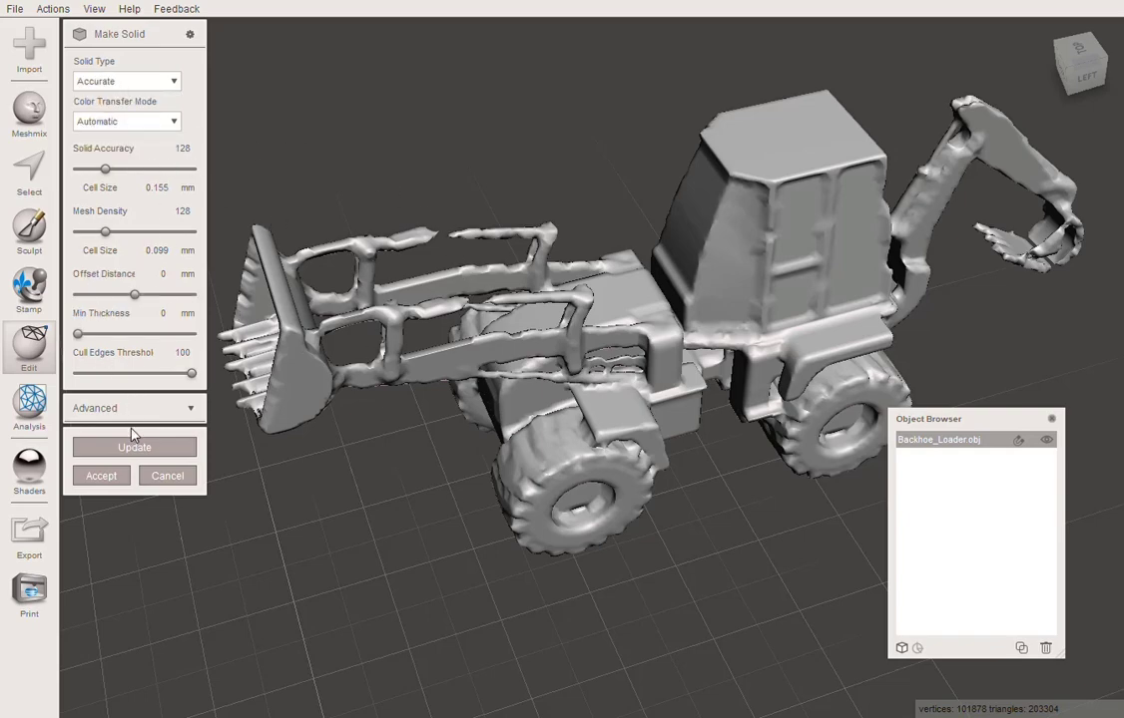
pyautogui.moveTo(105, 169); pyautogui.dragTo(151, 170)
pyautogui.moveTo(104, 233); pyautogui.dragTo(155, 233)
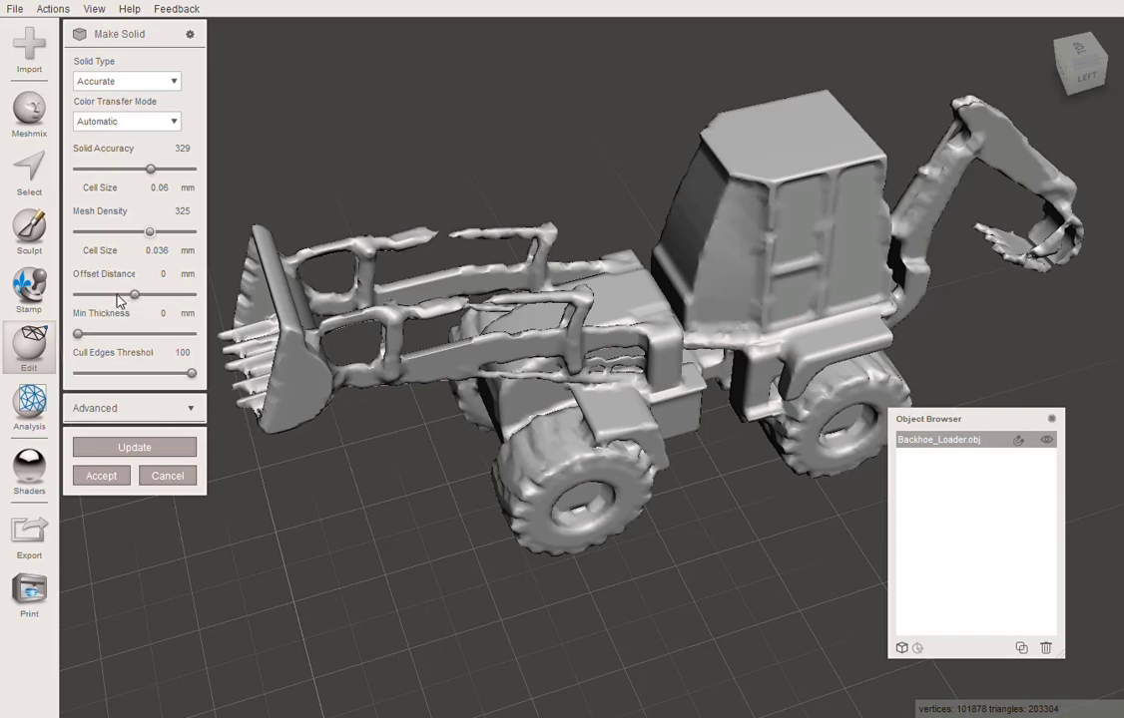
pyautogui.click(150, 451)
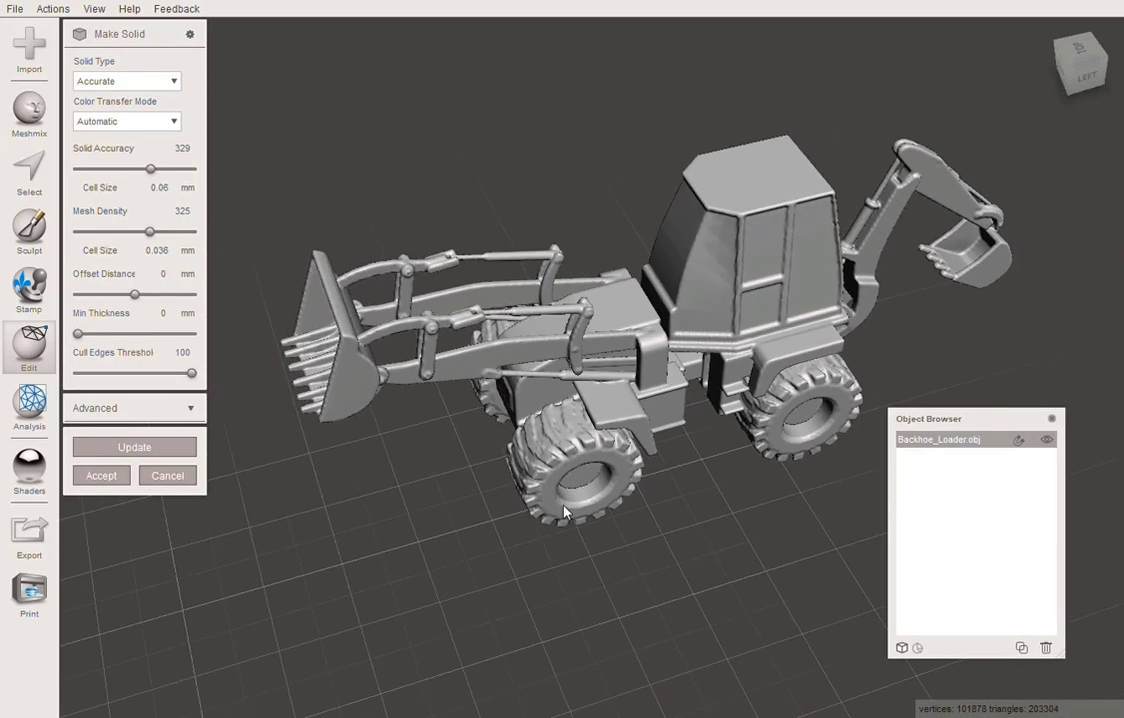
# Check the updated solid's cab, wheels and loader bucket from several sides and accept the Make Solid result.
pyautogui.moveTo(567, 497); pyautogui.dragTo(329, 471, button='right')
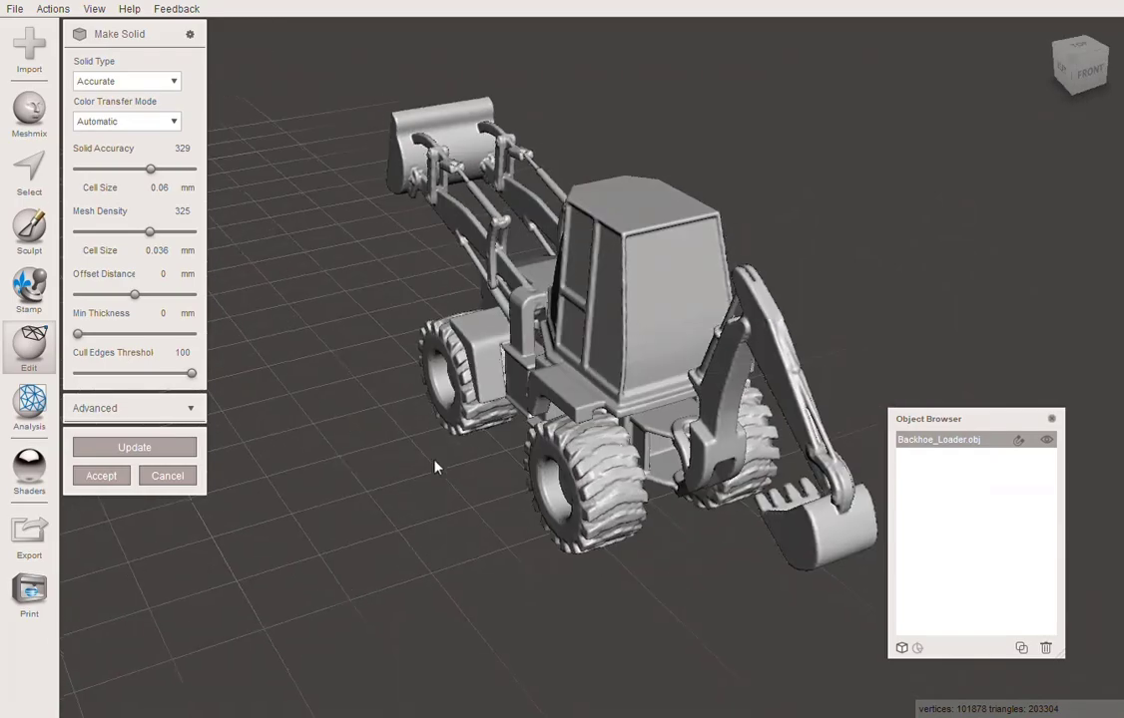
pyautogui.scroll(4, 524, 507)
pyautogui.scroll(8, 525, 511)
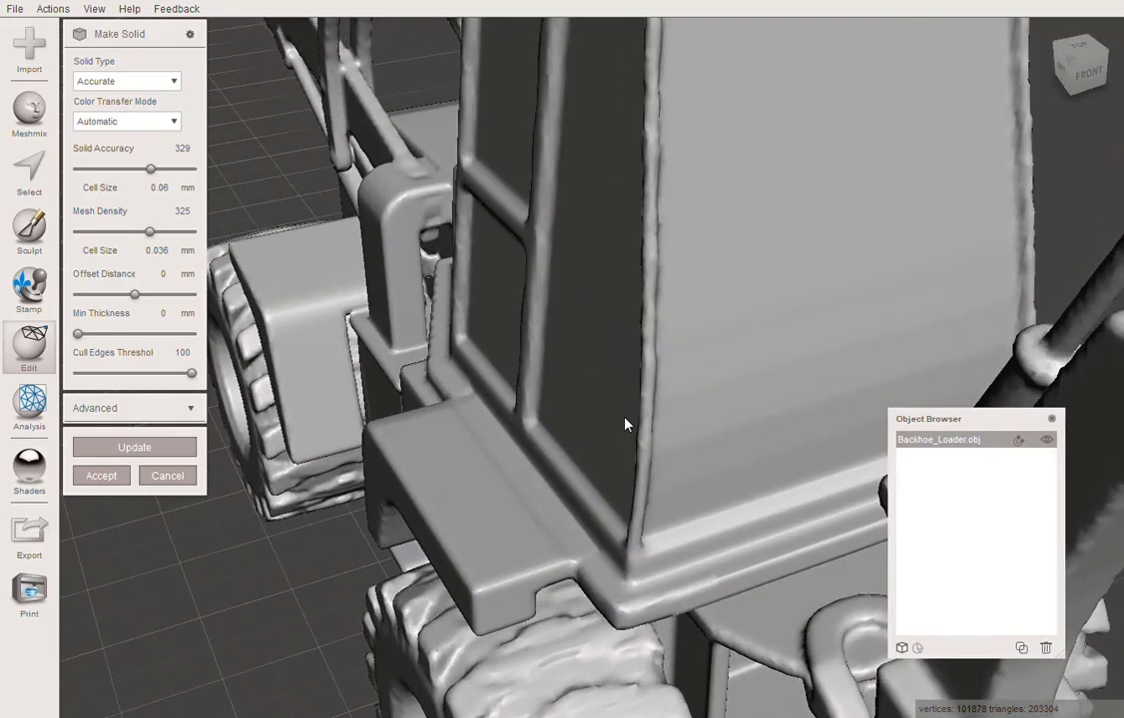
pyautogui.moveTo(624, 424); pyautogui.dragTo(638, 248, button='right')
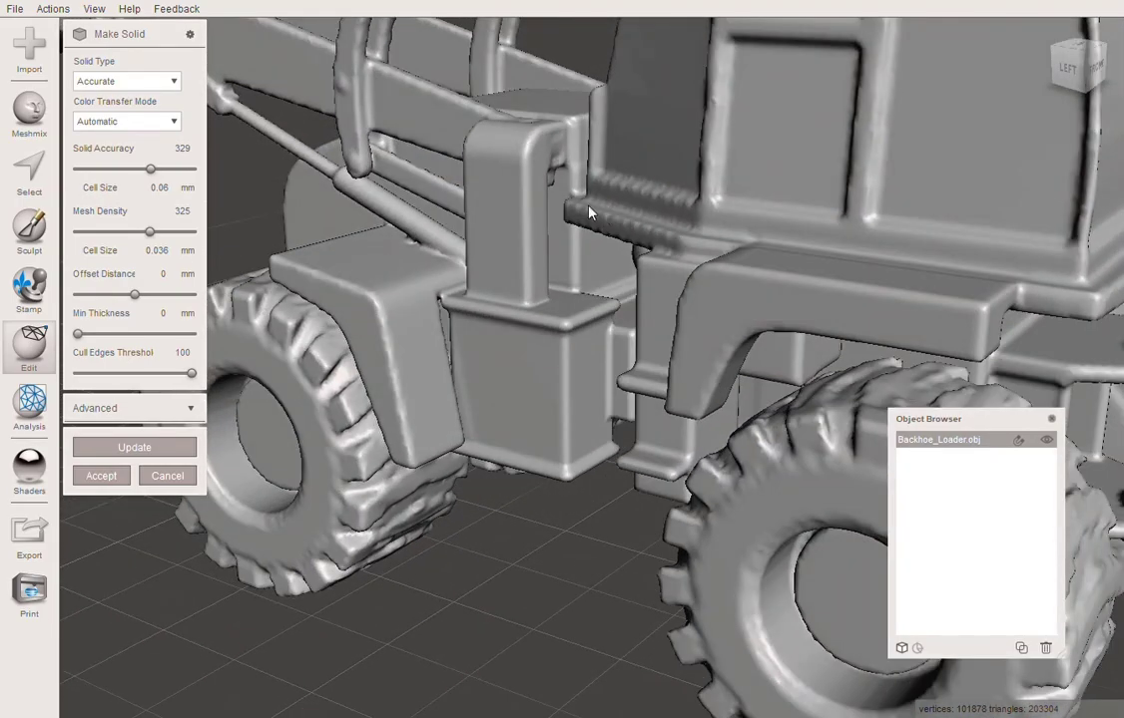
pyautogui.click(175, 82)
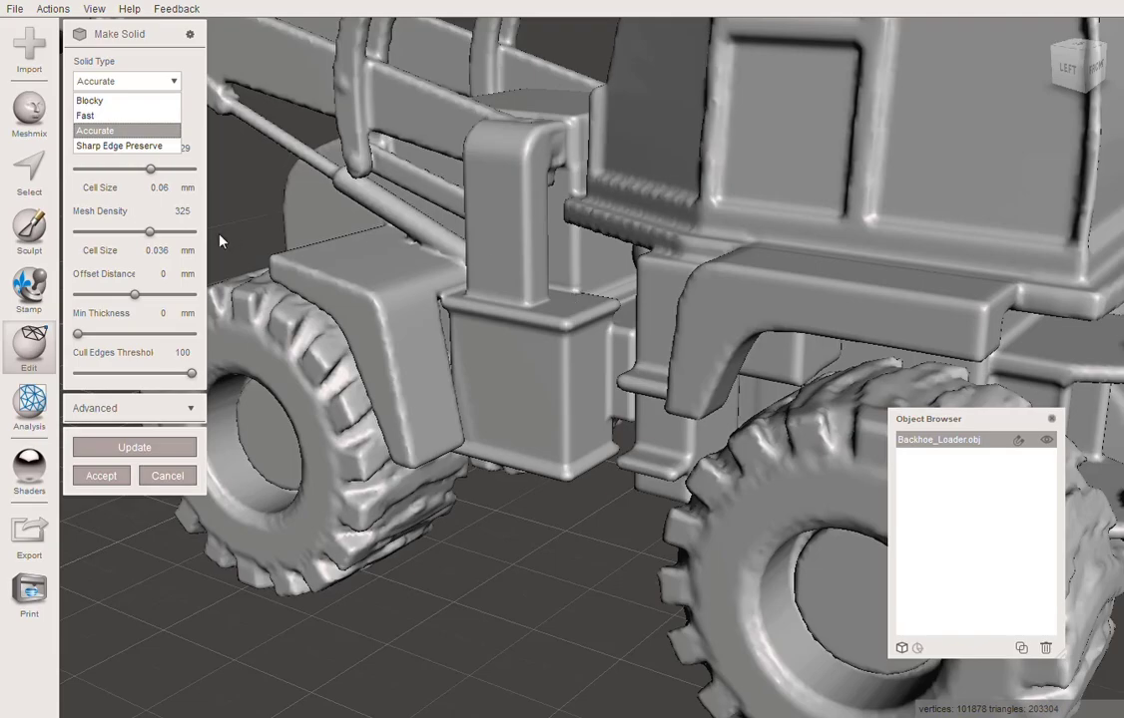
pyautogui.scroll(-5, 494, 447)
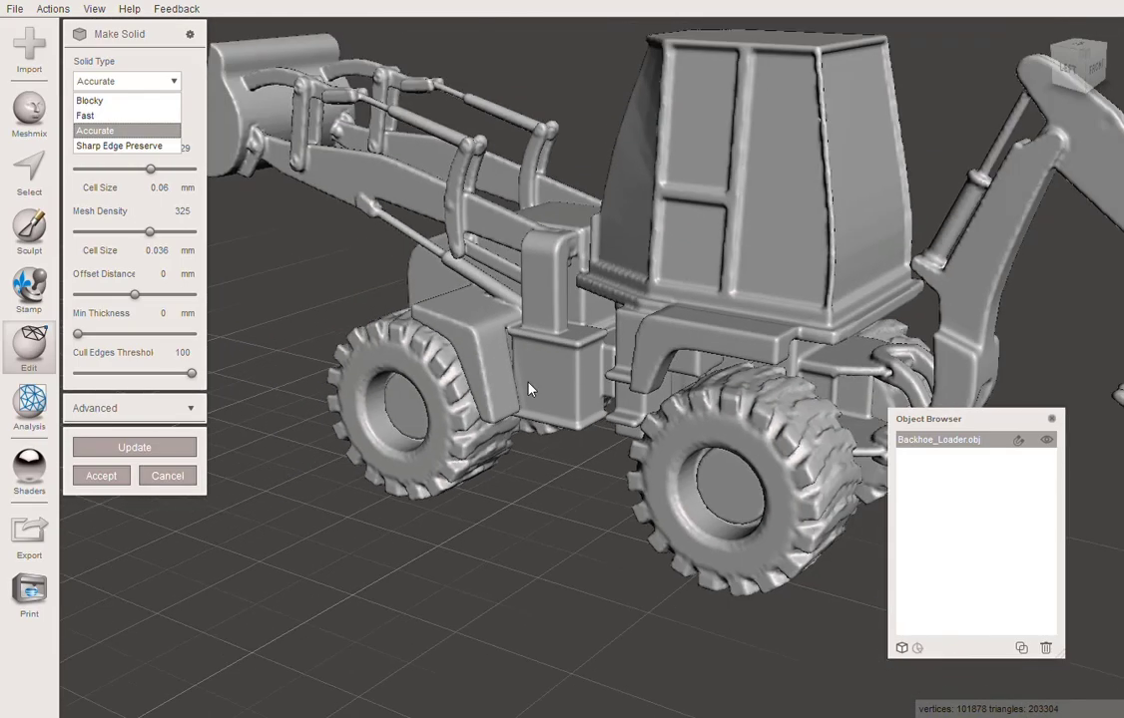
pyautogui.moveTo(540, 363); pyautogui.dragTo(796, 403, button='right')
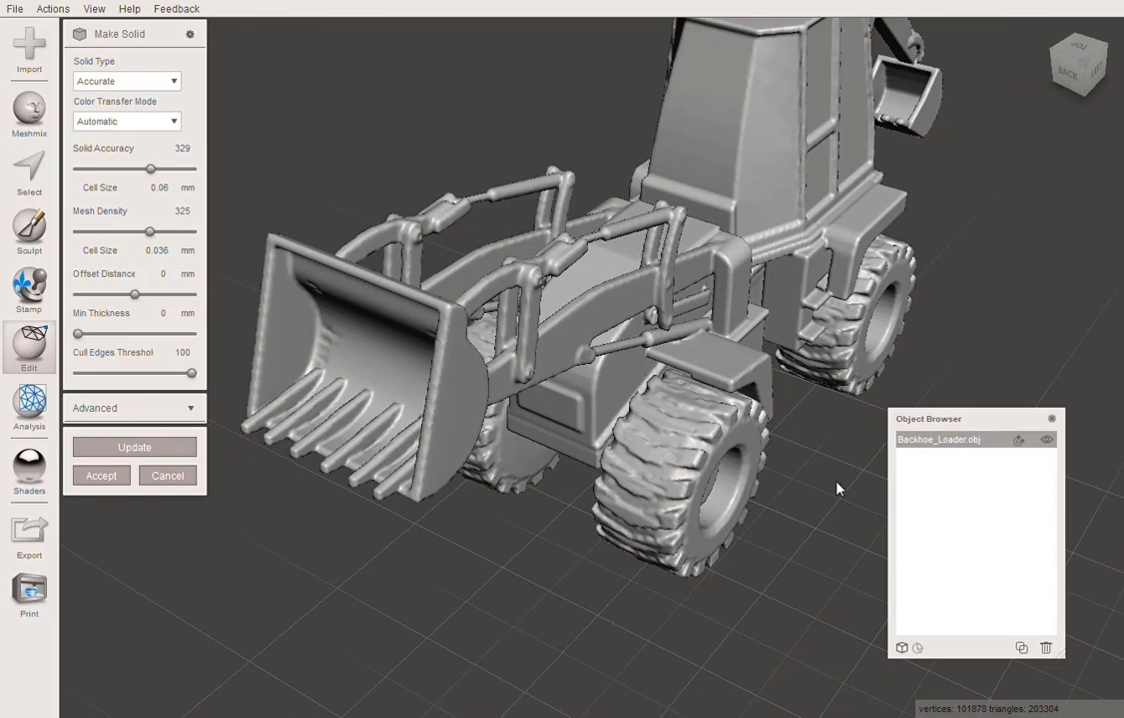
pyautogui.moveTo(888, 369); pyautogui.dragTo(598, 304, button='right')
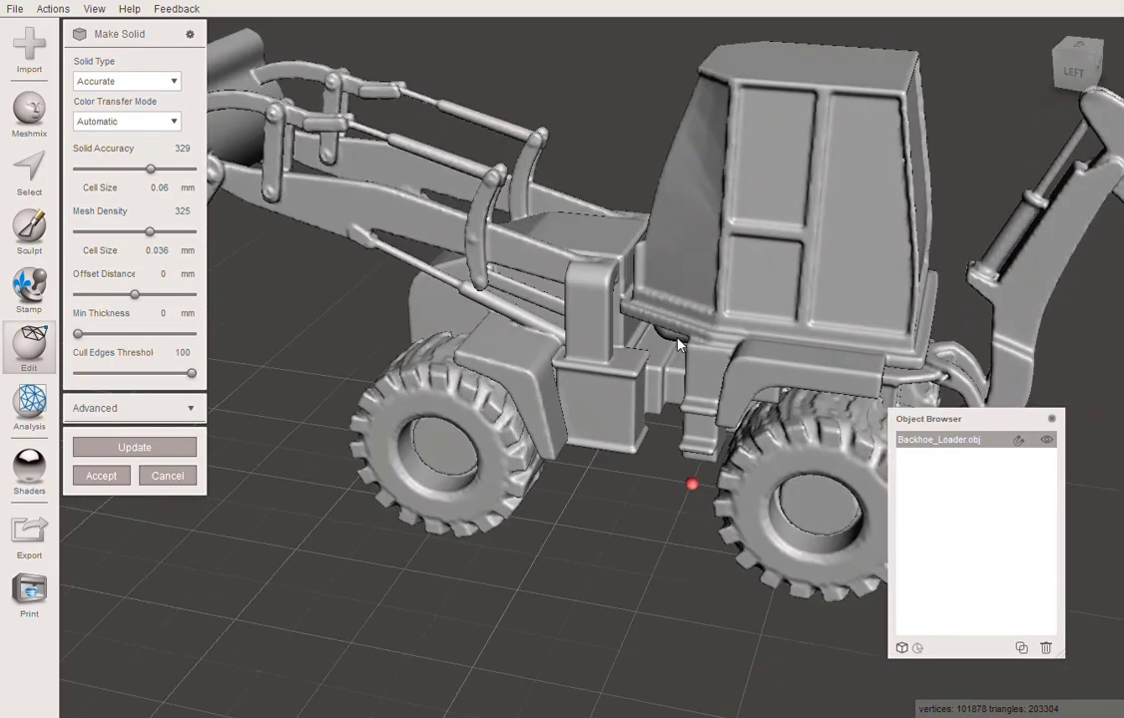
pyautogui.click(110, 477)
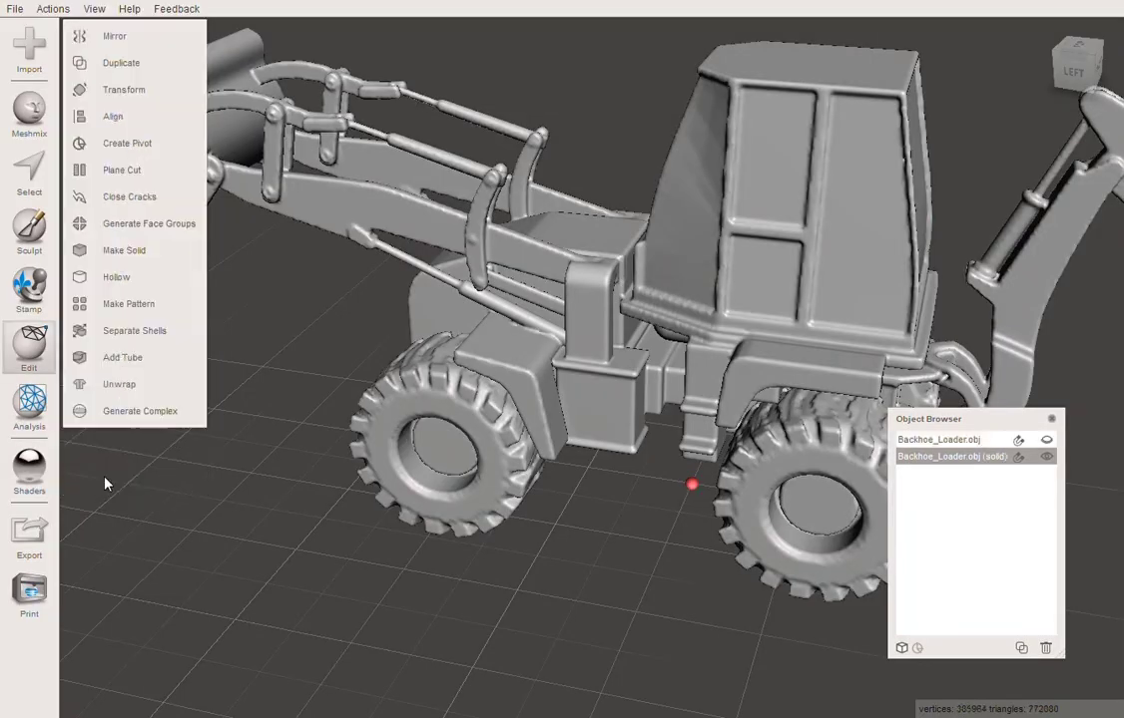
# Show the mesh wireframe and examine the triangle density on the solid's chassis and cab panels.
pyautogui.press('w')
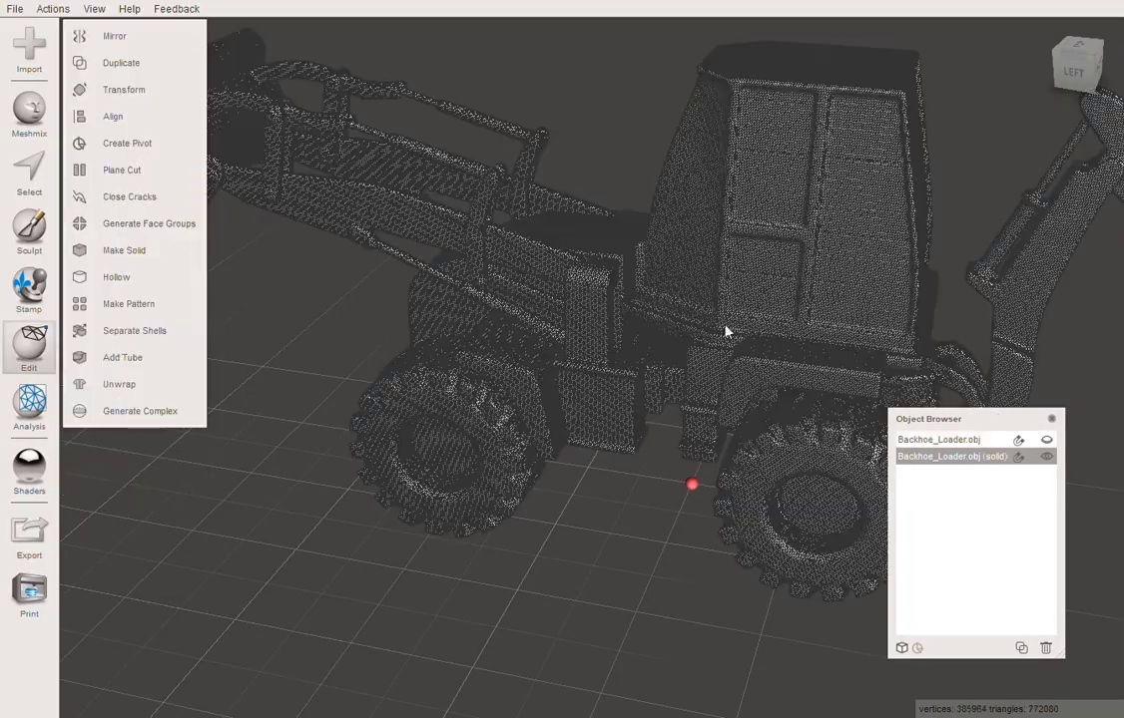
pyautogui.scroll(1, 783, 279)
pyautogui.scroll(5, 783, 277)
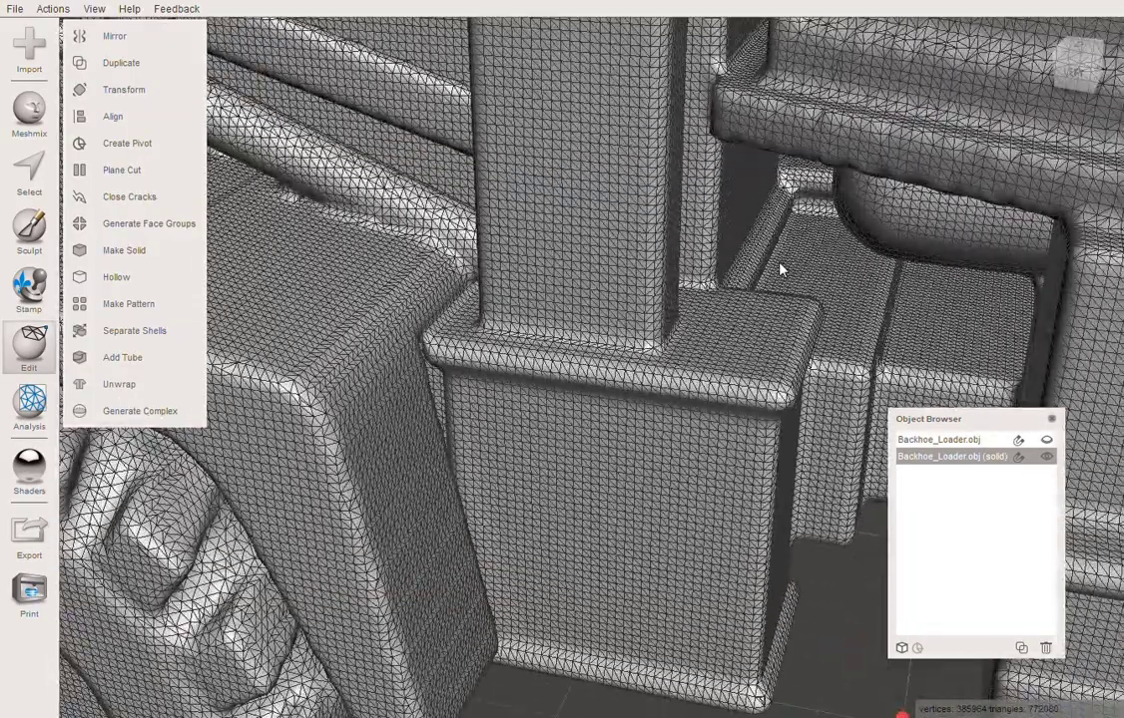
pyautogui.scroll(-5, 782, 272)
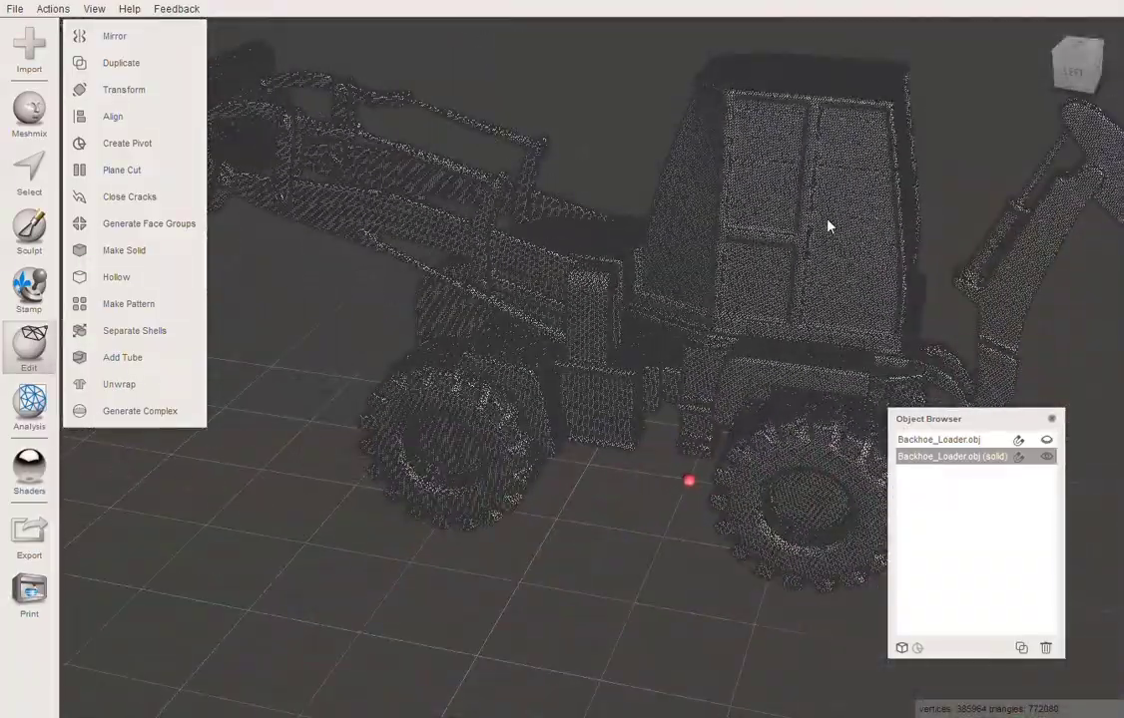
pyautogui.scroll(-1, 827, 225)
pyautogui.moveTo(711, 241); pyautogui.dragTo(656, 351, button='middle')
pyautogui.scroll(4, 711, 343)
pyautogui.scroll(6, 712, 342)
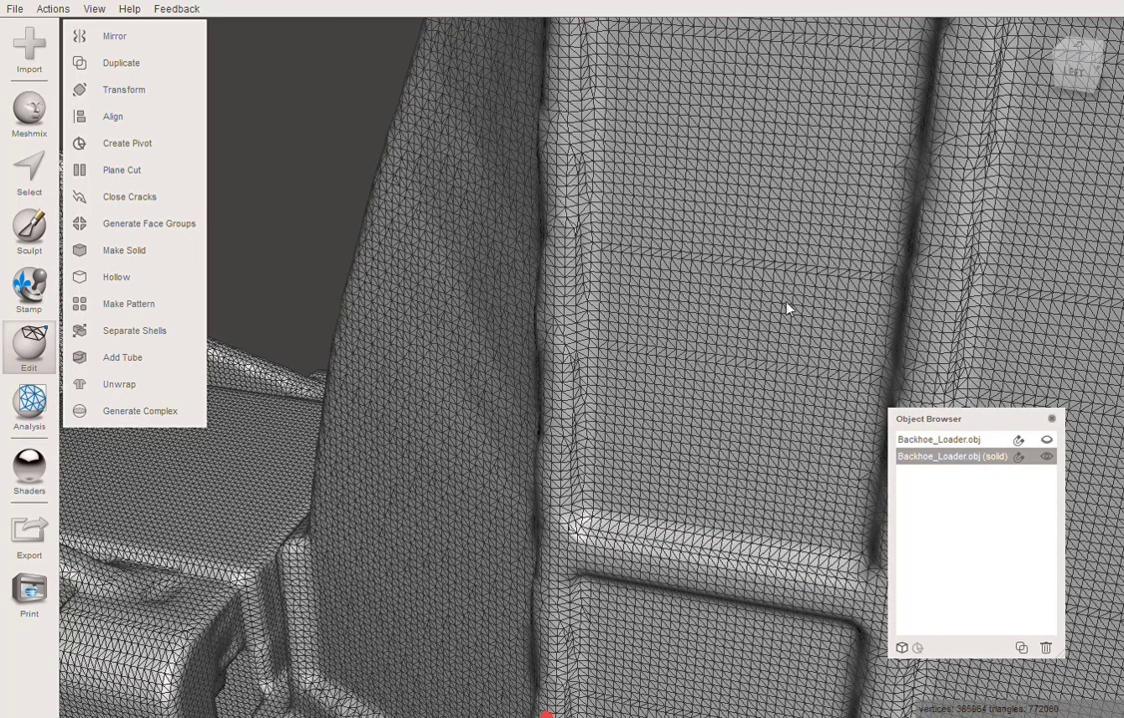
# Select the entire Backhoe_Loader solid and reduce its mesh with the Percentage target at 49% and Shape Preserving type, accepting the result.
pyautogui.click(29, 168)
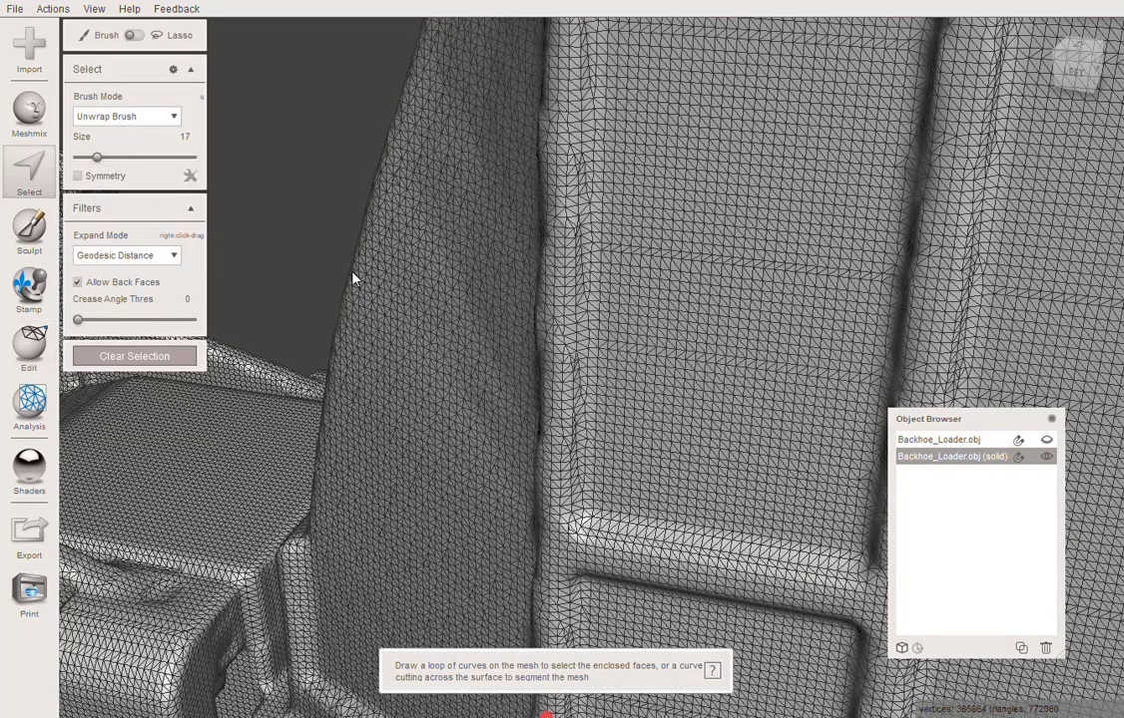
pyautogui.hotkey('ctrl', 'a')
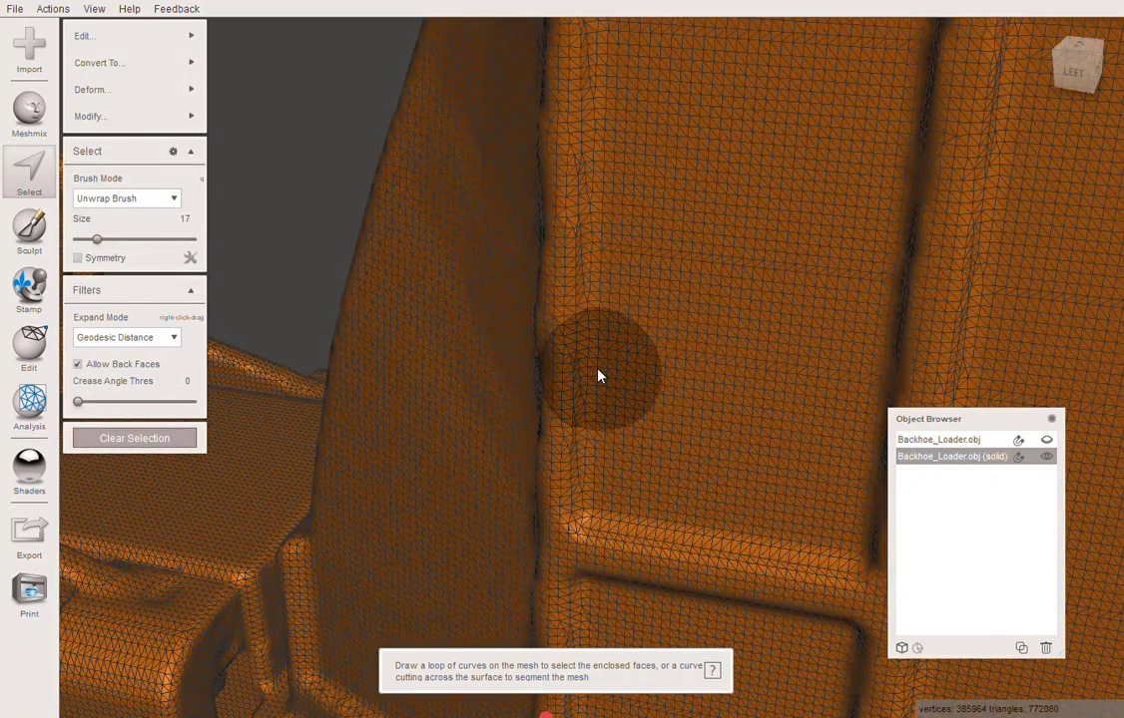
pyautogui.moveTo(204, 35)
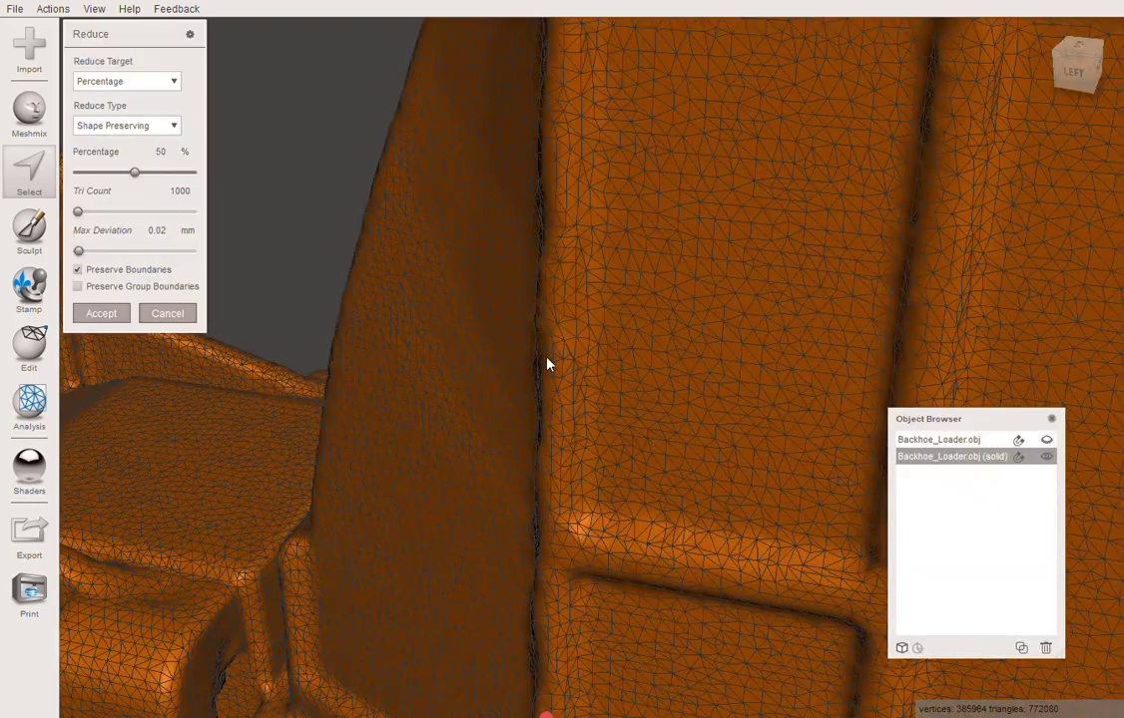
pyautogui.scroll(-10, 429, 324)
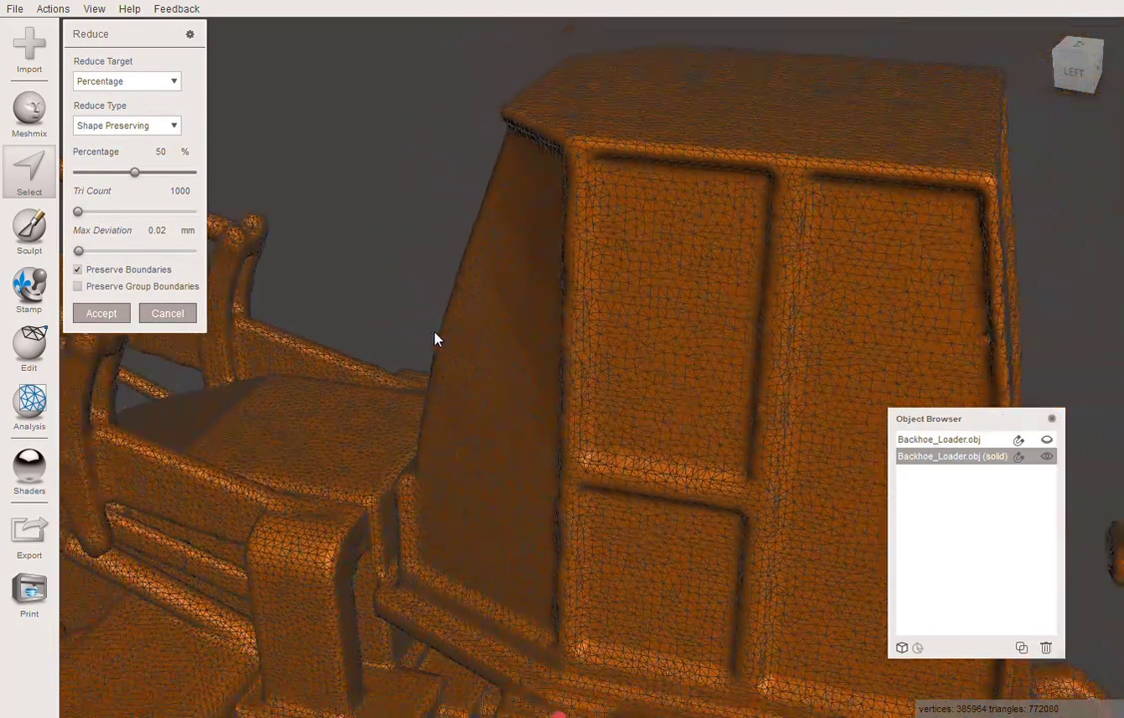
pyautogui.scroll(10, 553, 439)
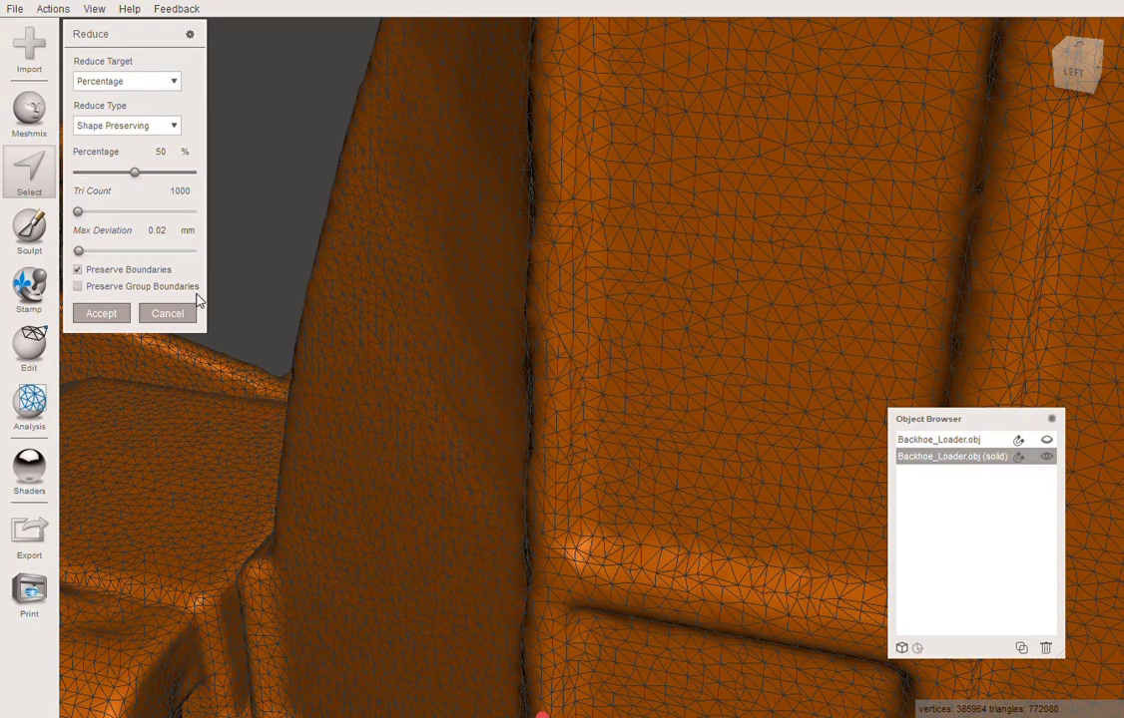
pyautogui.press('Left')
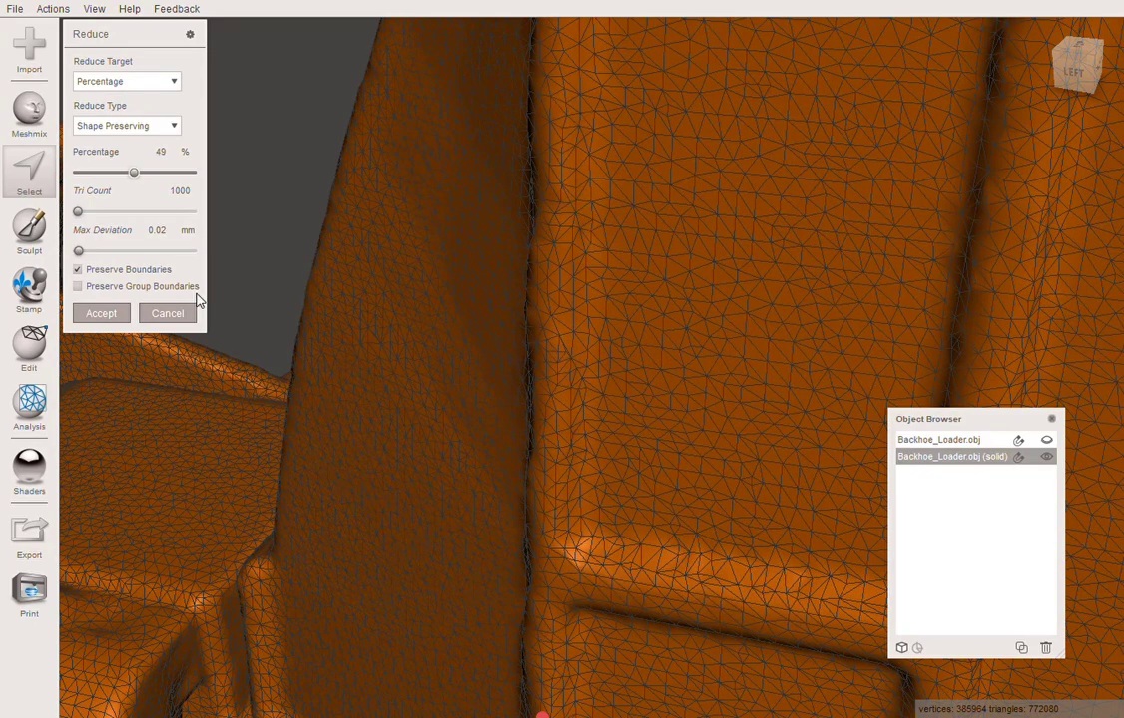
pyautogui.click(112, 315)
# Reduce the still-selected solid a second time at 50% Shape Preserving, checking the loader's shape with the wireframe hidden before accepting.
pyautogui.moveTo(167, 38)
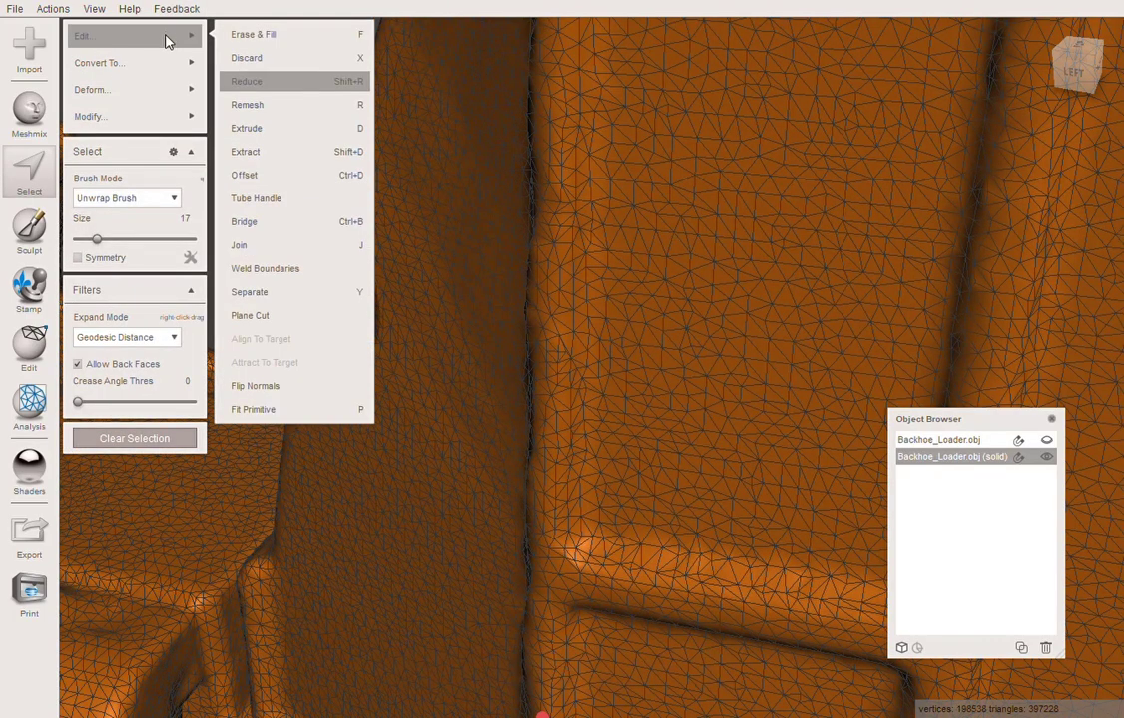
pyautogui.click(255, 105)
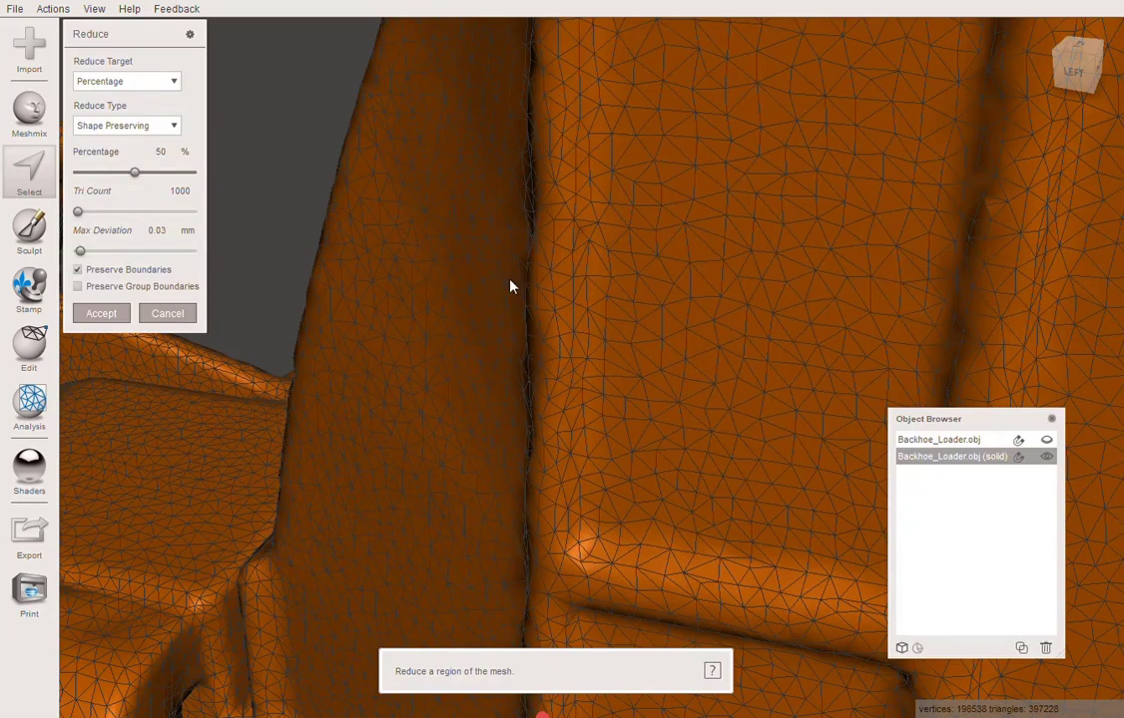
pyautogui.scroll(5, 542, 325)
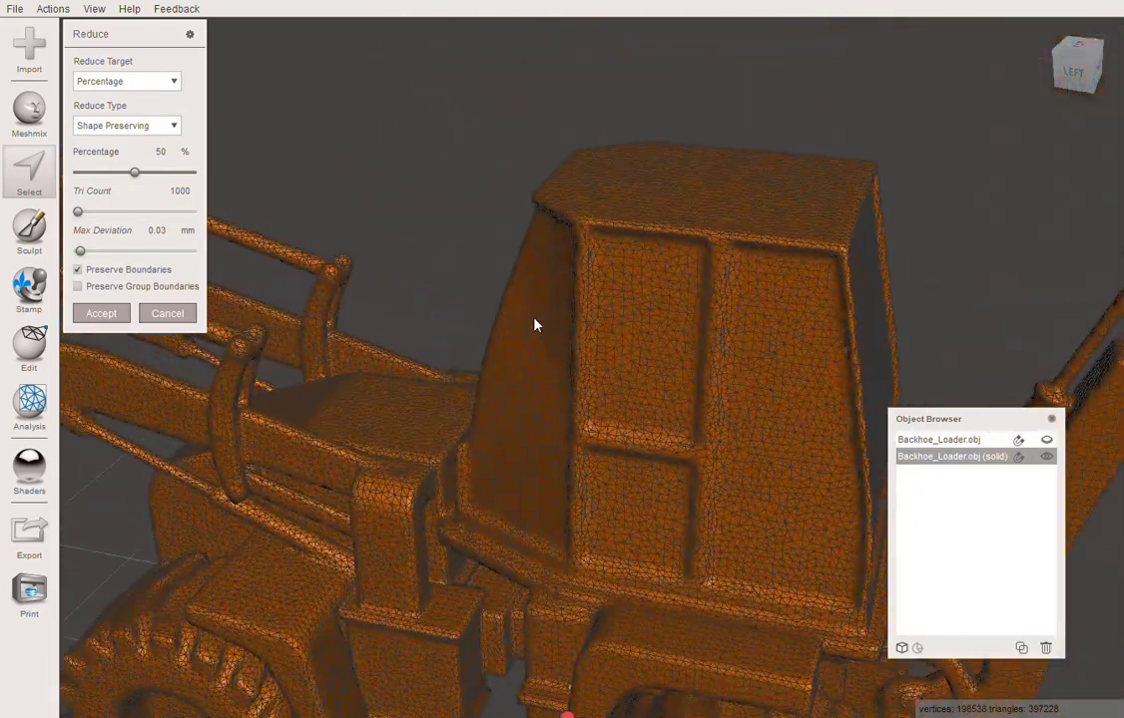
pyautogui.scroll(6, 572, 373)
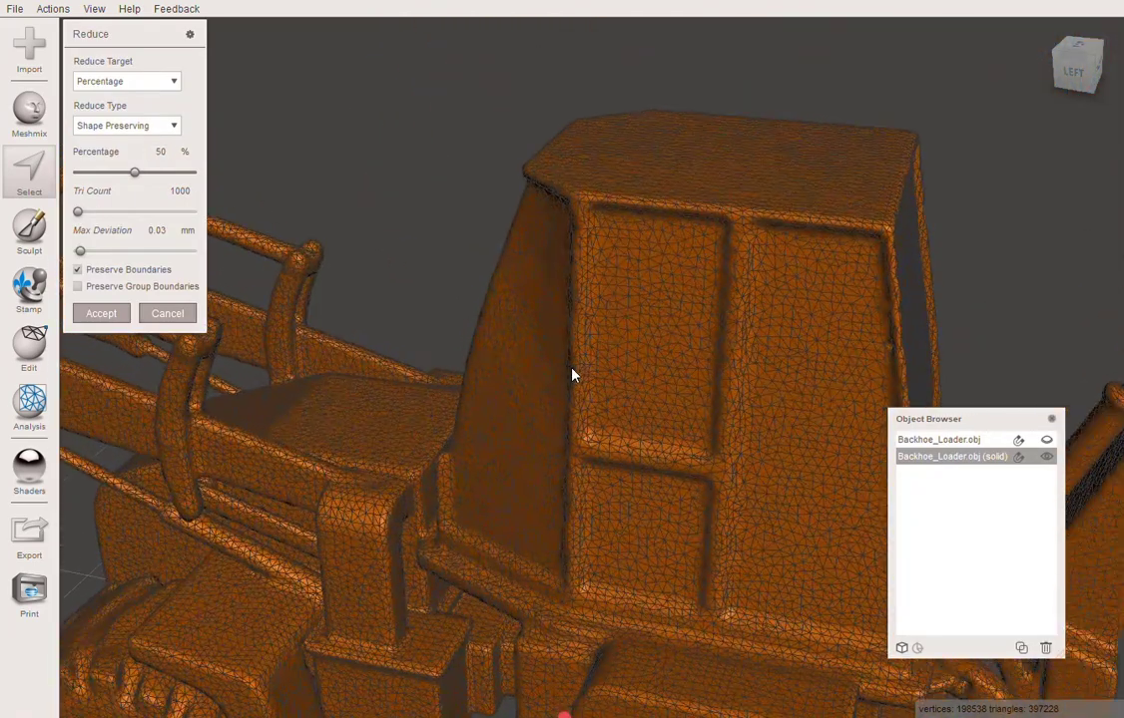
pyautogui.scroll(-5, 572, 373)
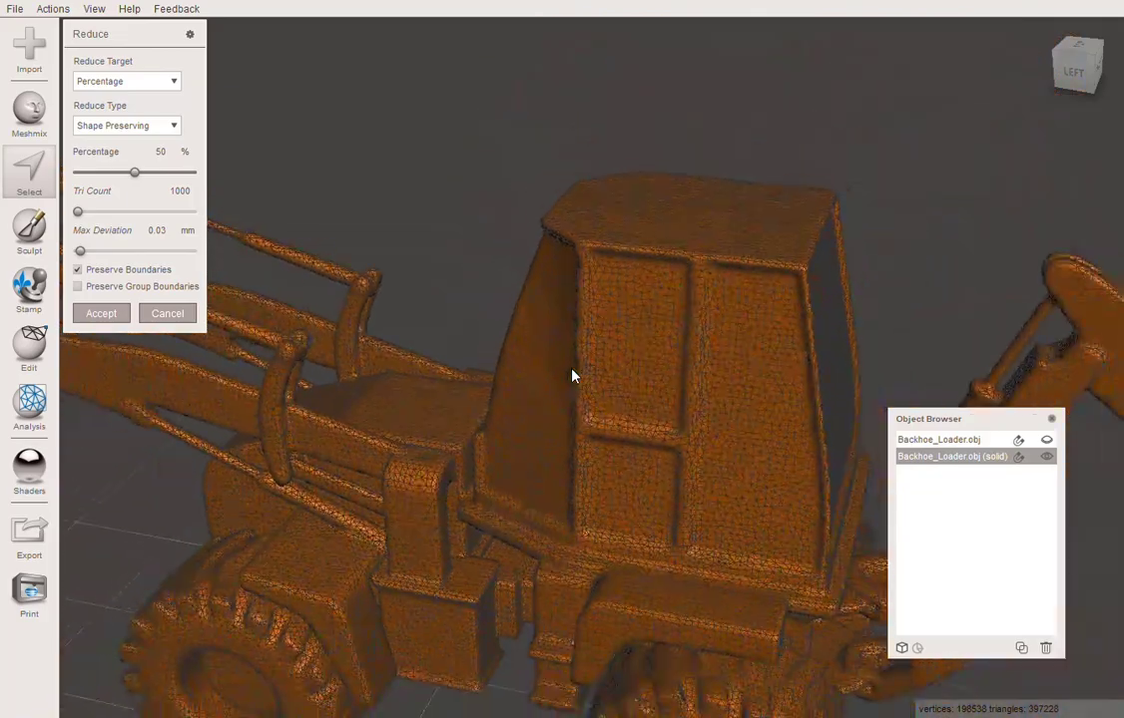
pyautogui.press('w')
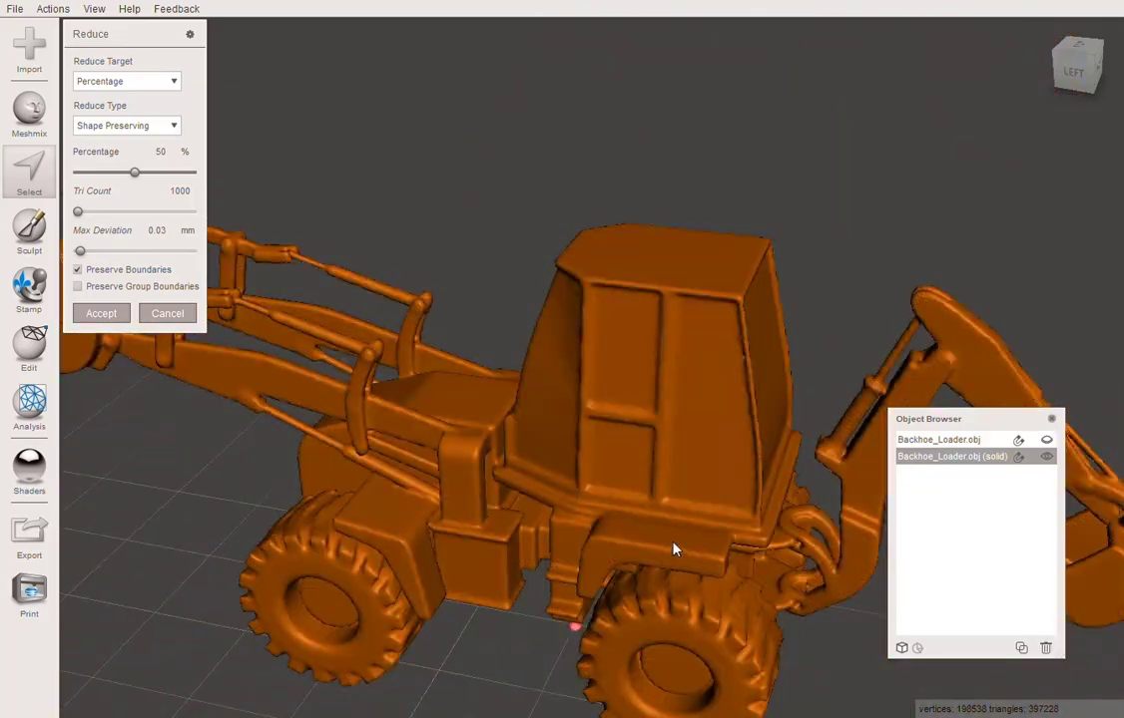
pyautogui.moveTo(713, 545); pyautogui.dragTo(763, 504, button='right')
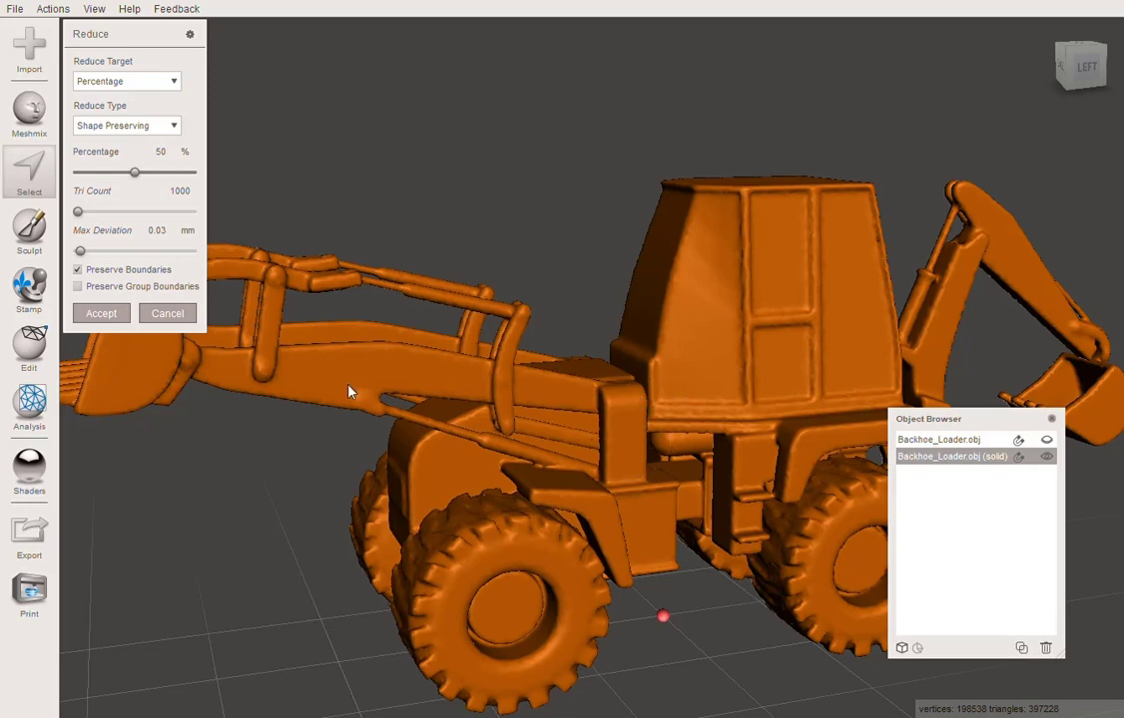
pyautogui.click(119, 323)
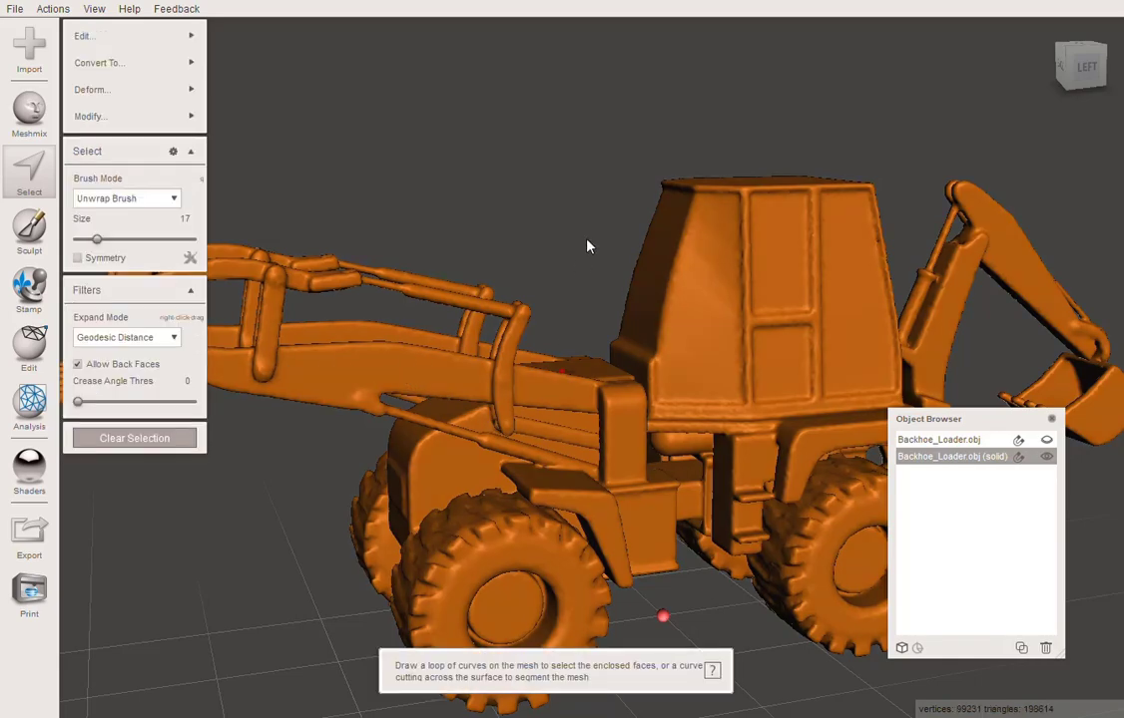
# Clear the selection, show the wireframe, brush-select only the cab's side panels with size 32, and run Reduce on them at 50%.
pyautogui.click(527, 180)
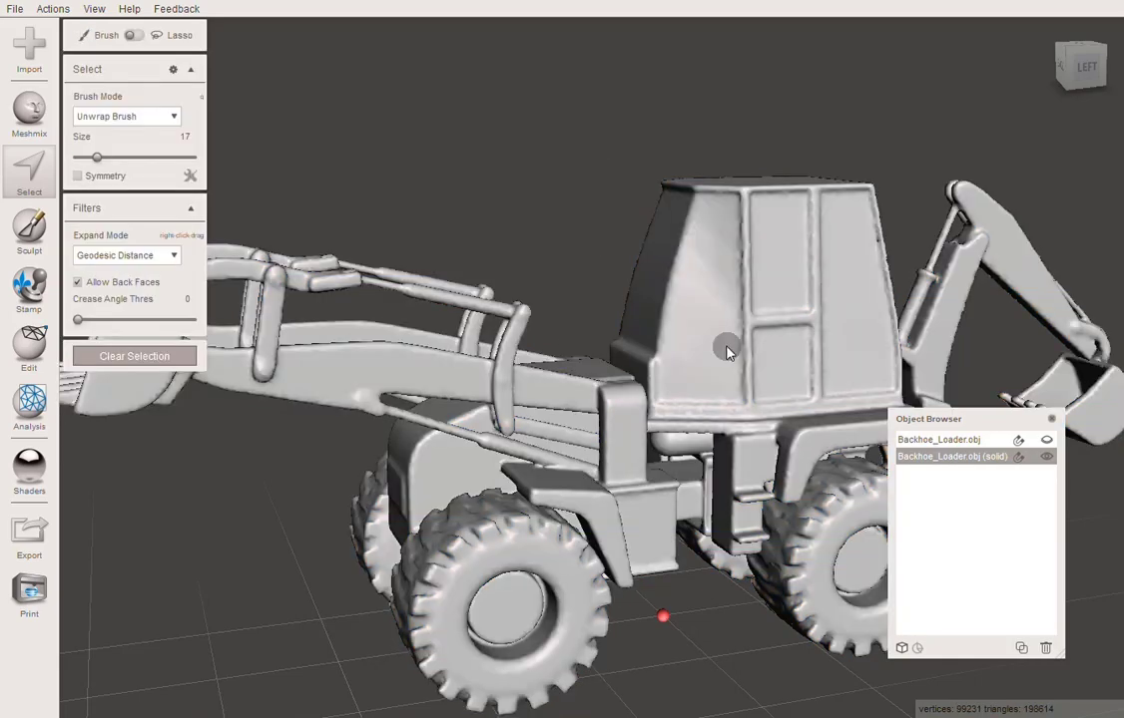
pyautogui.press('w')
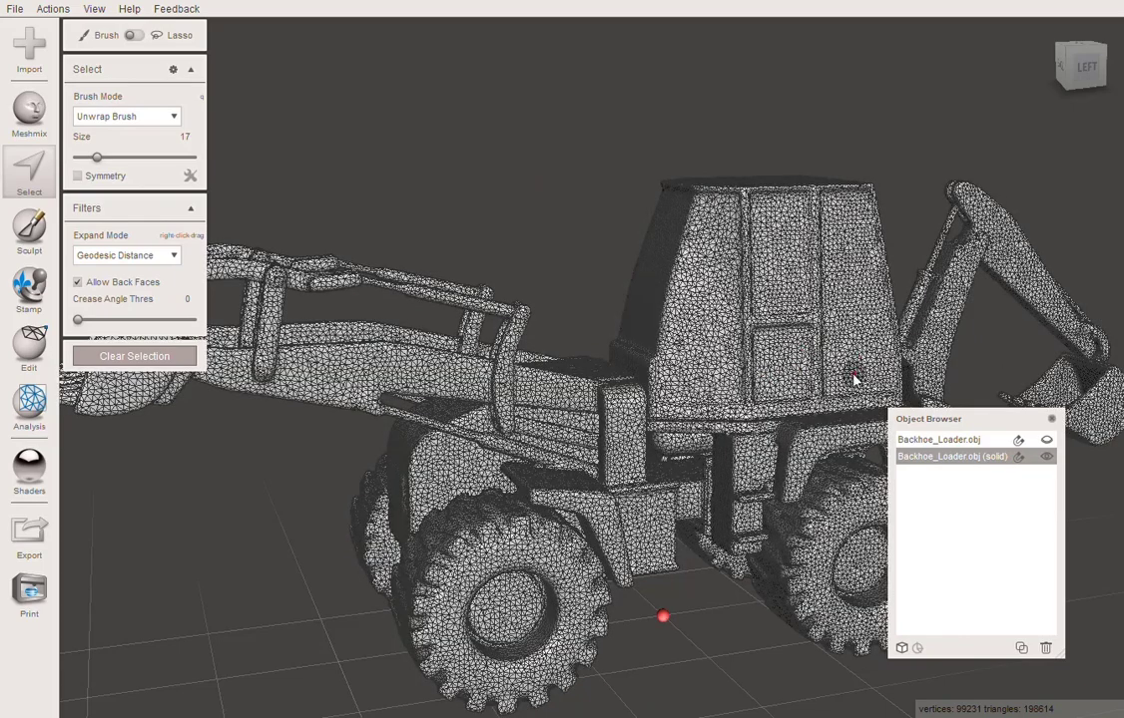
pyautogui.moveTo(844, 382)
pyautogui.mouseDown()
pyautogui.moveTo(828, 221)
pyautogui.moveTo(845, 371)
pyautogui.moveTo(808, 258)
pyautogui.moveTo(727, 312)
pyautogui.moveTo(807, 368)
pyautogui.moveTo(714, 372)
pyautogui.moveTo(747, 255)
pyautogui.moveTo(826, 261)
pyautogui.mouseUp()
pyautogui.press(']')
pyautogui.press(']')
pyautogui.press(']')
pyautogui.press(']')
pyautogui.press(']')
pyautogui.press(']')
pyautogui.press(']')
pyautogui.press(']')
pyautogui.press(']')
pyautogui.press(']')
pyautogui.press(']')
pyautogui.press(']')
pyautogui.press(']')
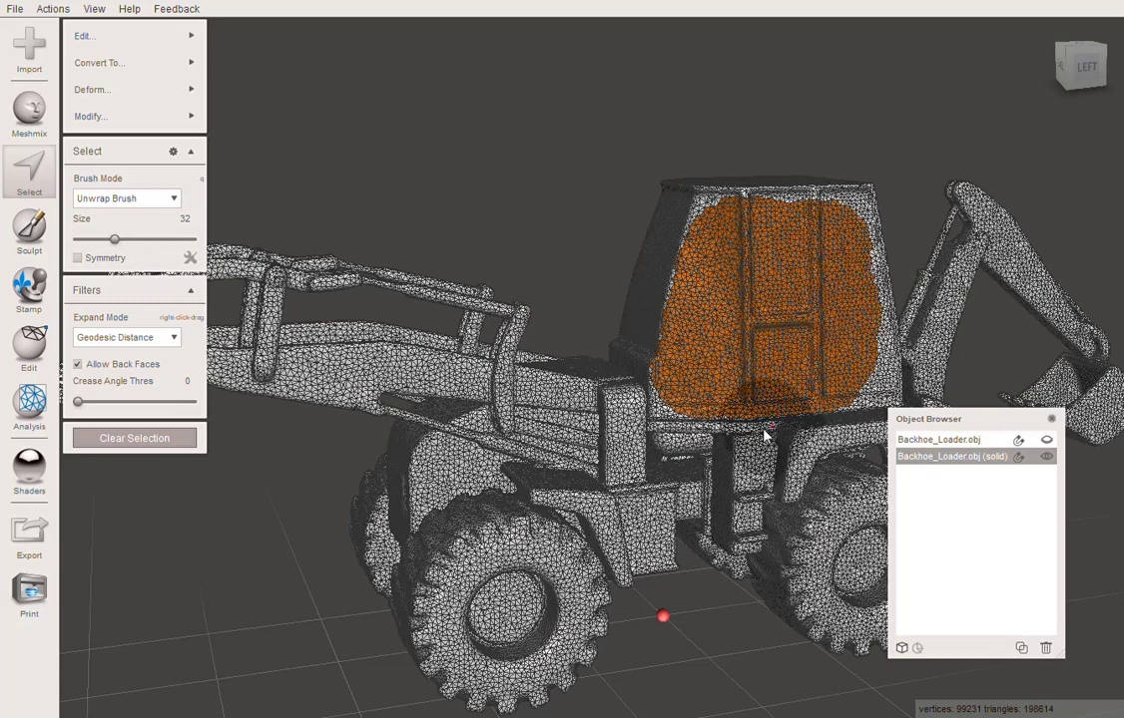
pyautogui.moveTo(124, 34)
pyautogui.click(247, 81)
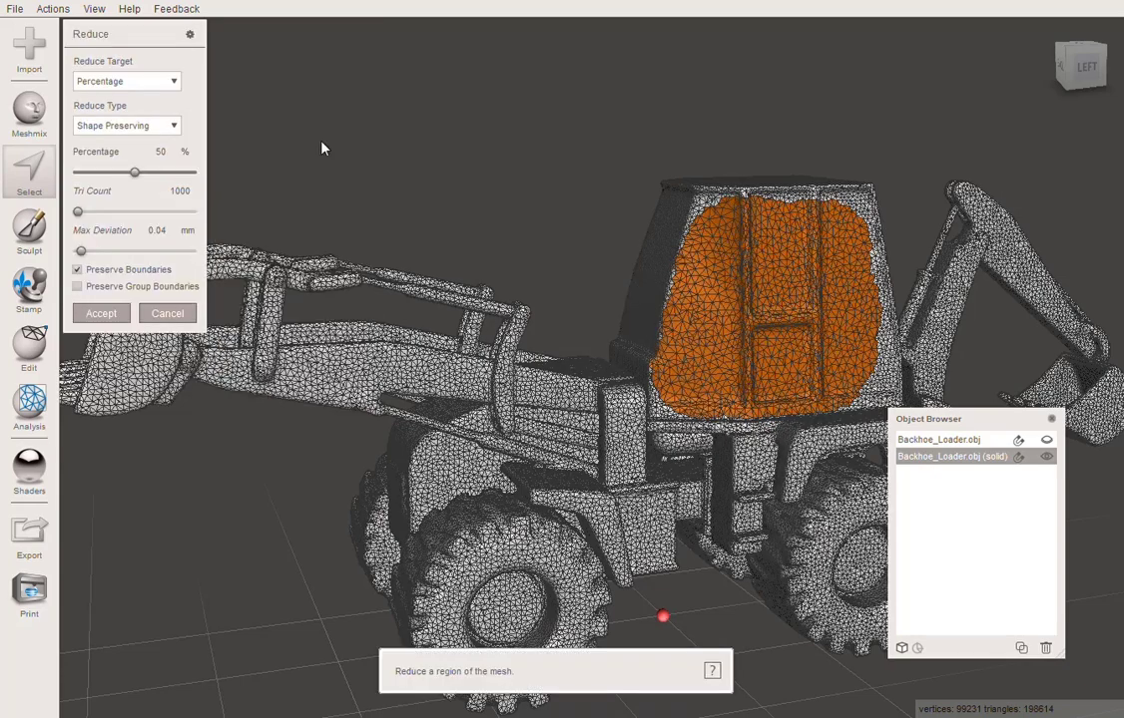
# Reduce the selected cab side region by 51 percent with shape preserving and clear the selection.
pyautogui.moveTo(136, 173)
pyautogui.mouseDown()
pyautogui.moveTo(182, 182)
pyautogui.moveTo(50, 195)
pyautogui.moveTo(249, 207)
pyautogui.moveTo(239, 206)
pyautogui.mouseUp()
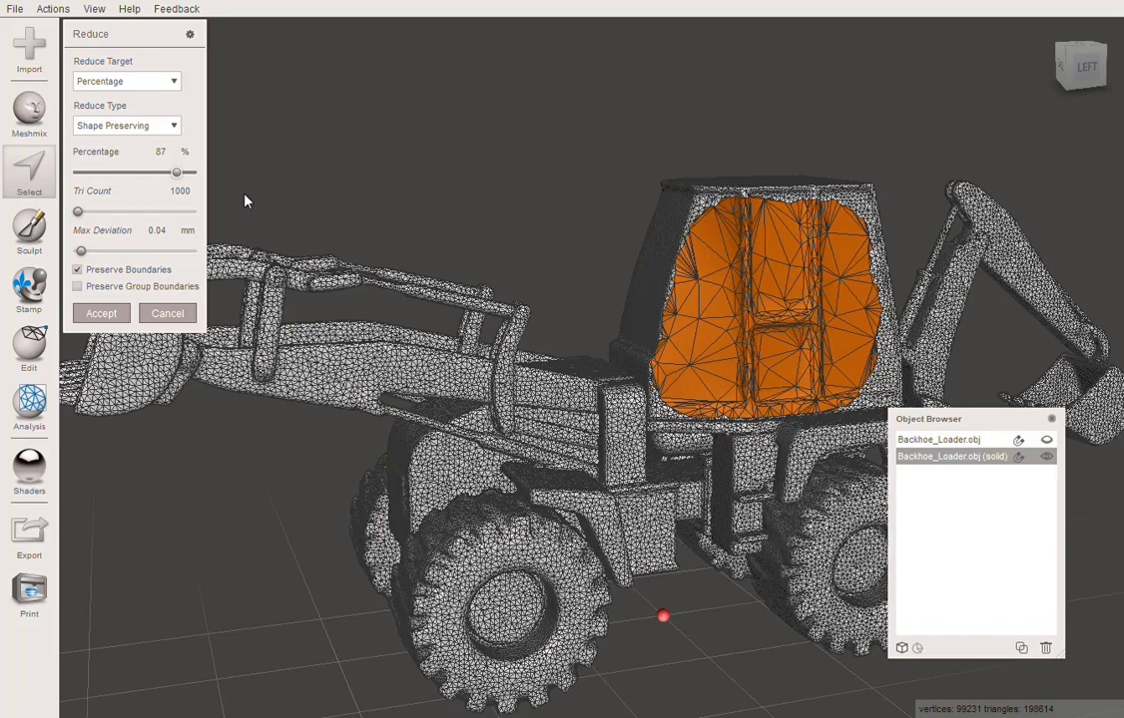
pyautogui.moveTo(177, 175); pyautogui.dragTo(146, 188)
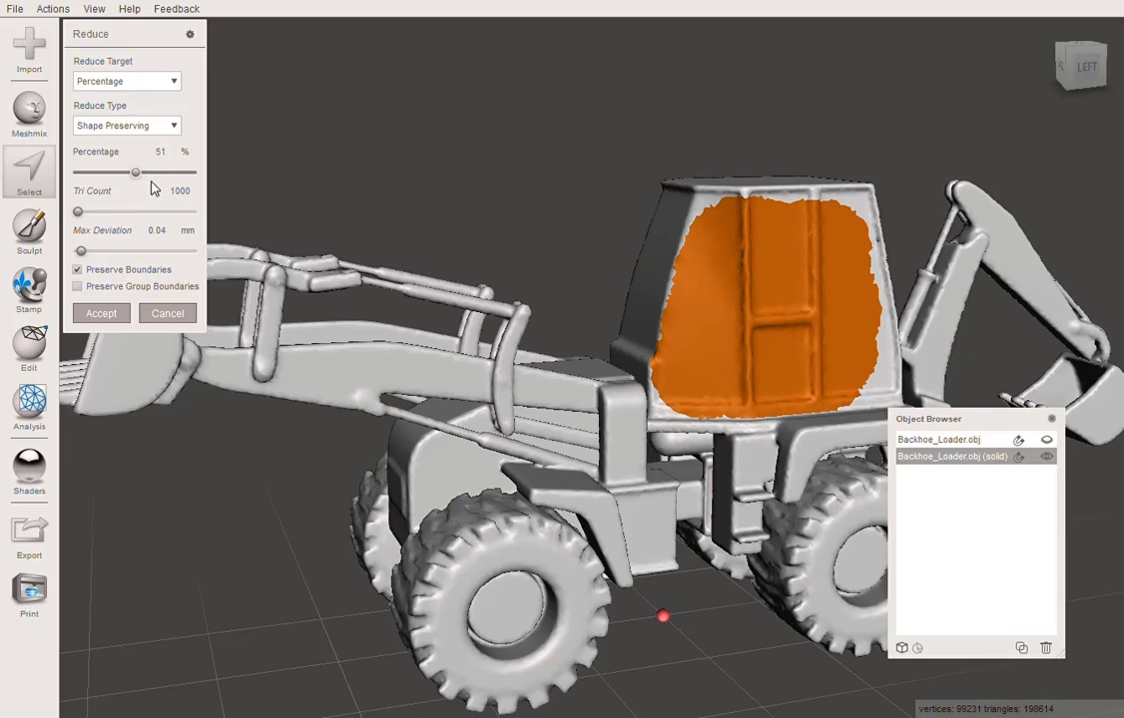
pyautogui.click(109, 320)
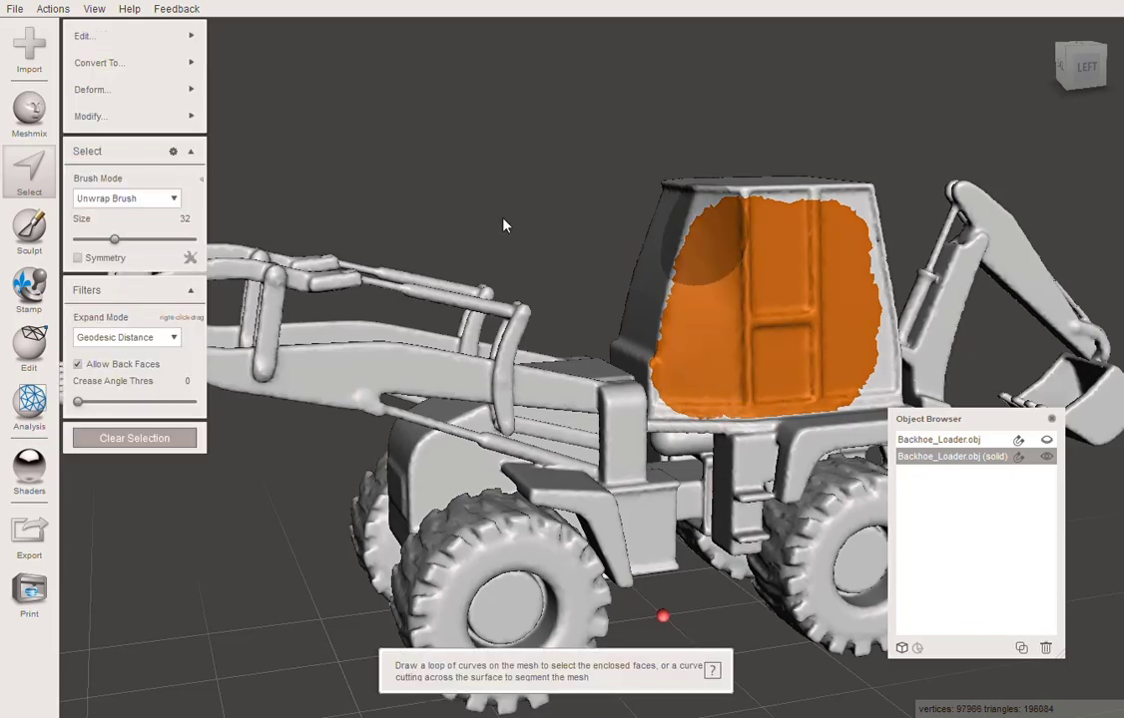
pyautogui.click(116, 438)
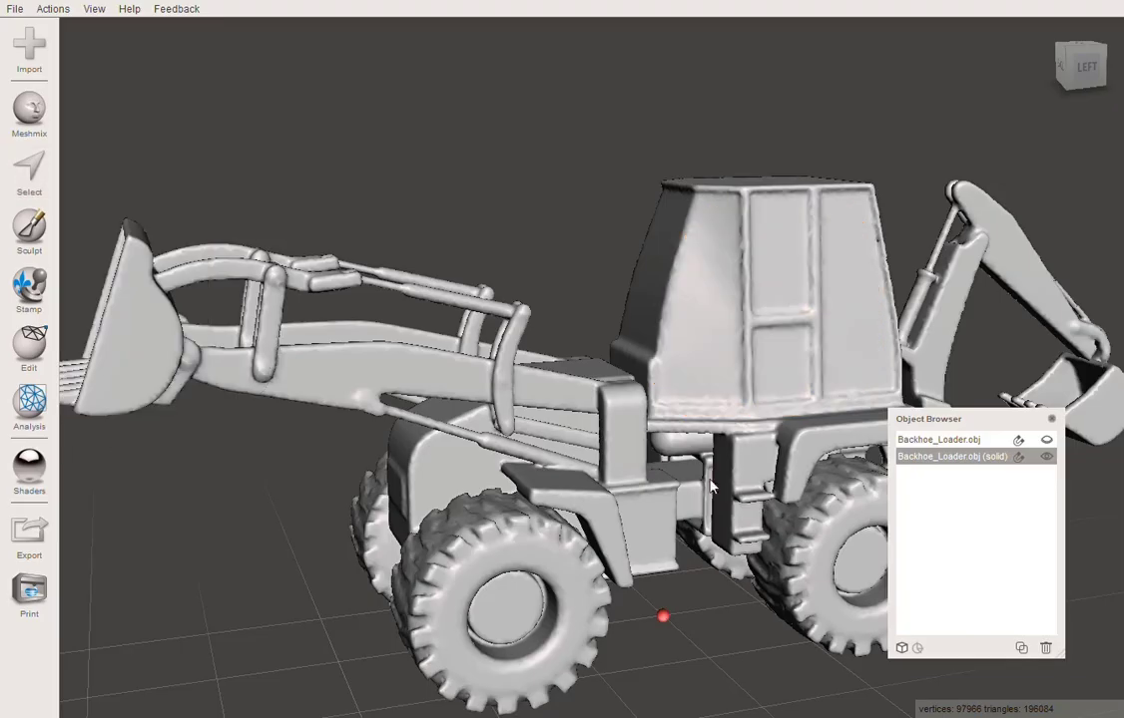
# Examine the reduced cab mesh in wireframe and shaded display and inspect the whole loader from the side.
pyautogui.press('w')
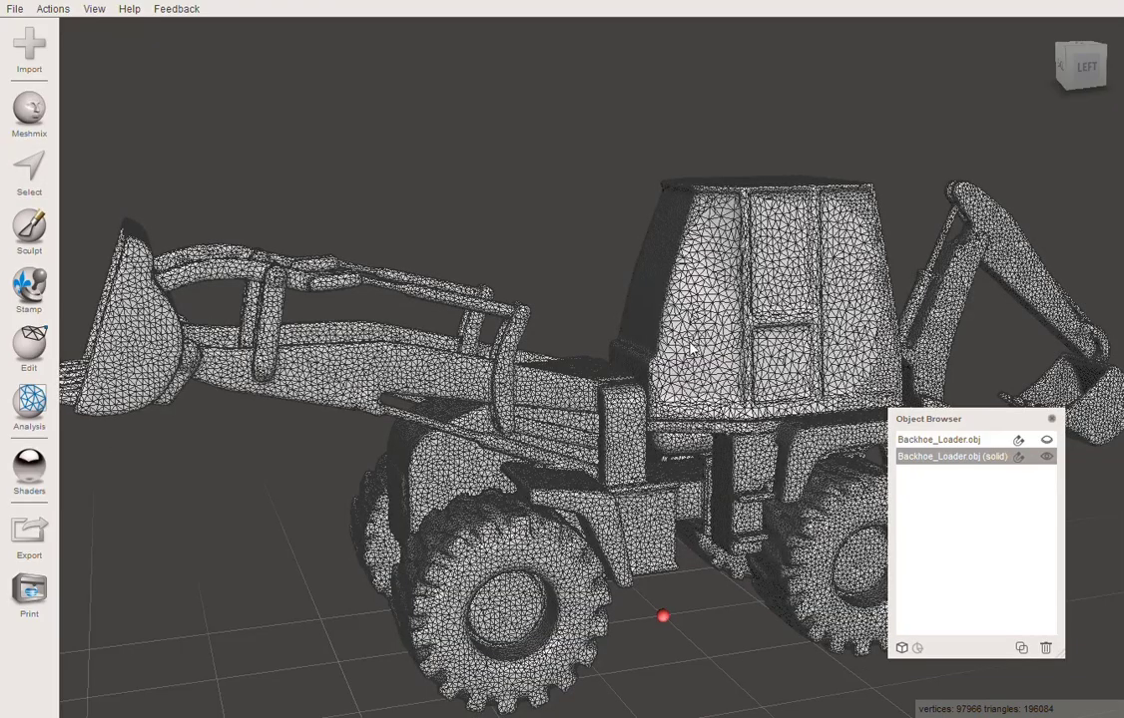
pyautogui.moveTo(644, 290); pyautogui.dragTo(642, 429, button='right')
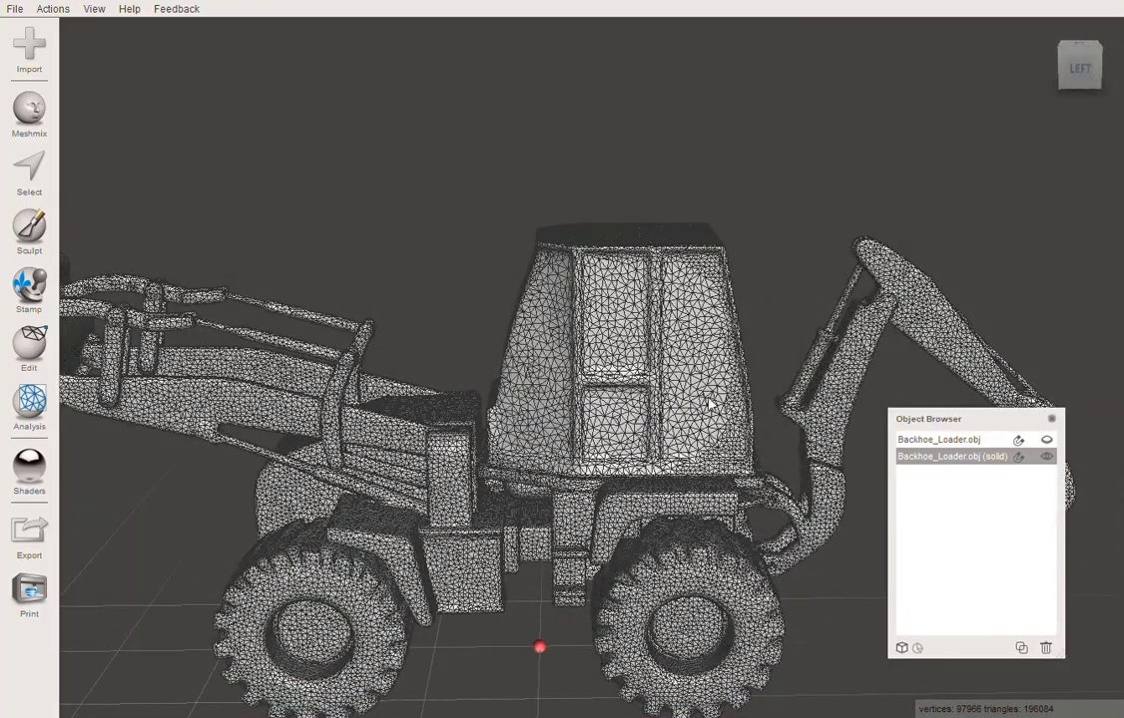
pyautogui.scroll(-3, 530, 383)
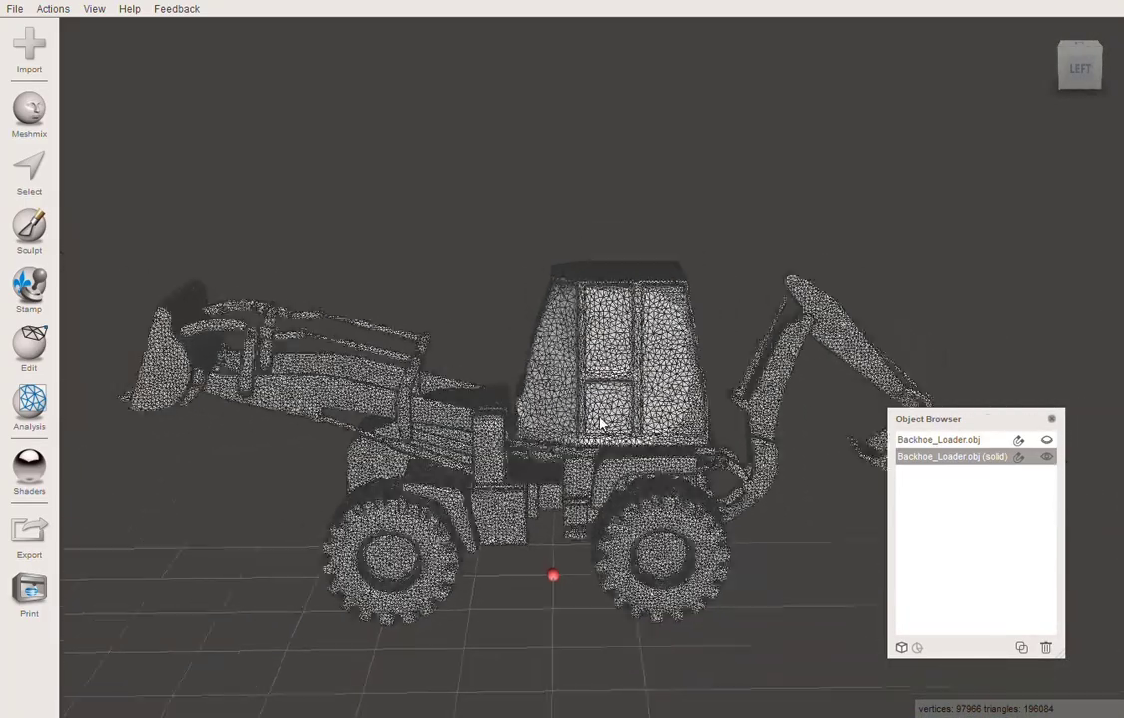
pyautogui.press('w')
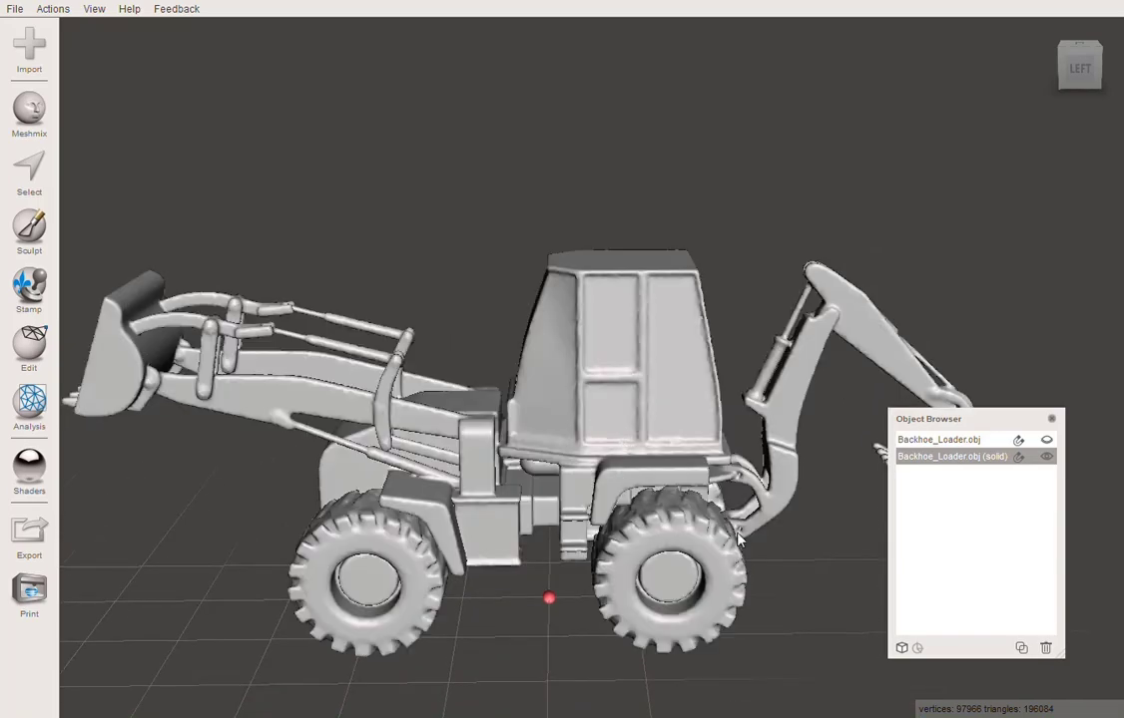
pyautogui.moveTo(832, 516); pyautogui.dragTo(660, 316, button='middle')
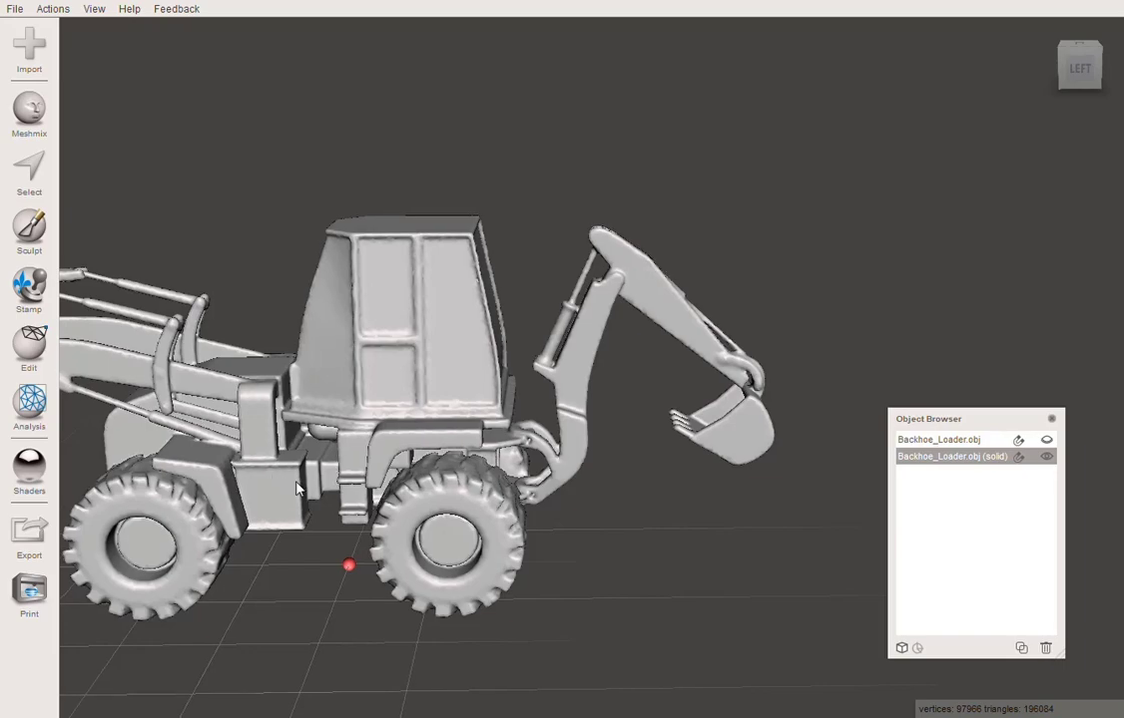
pyautogui.moveTo(236, 454); pyautogui.dragTo(391, 445, button='middle')
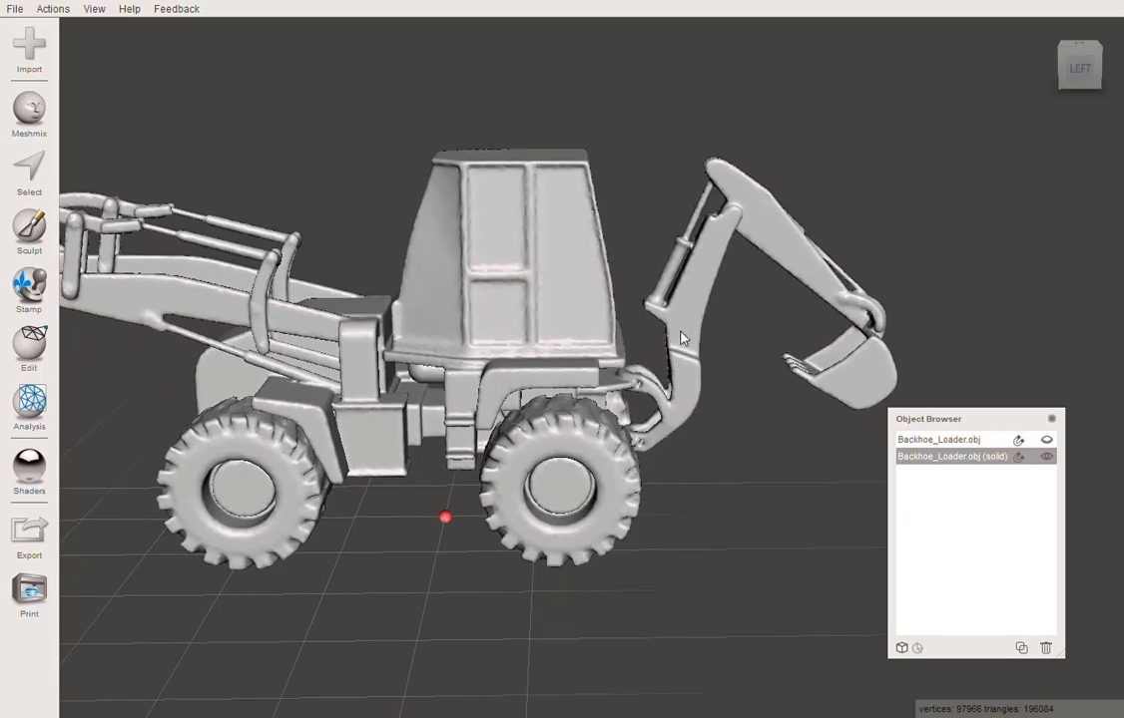
pyautogui.moveTo(683, 339); pyautogui.dragTo(574, 356, button='middle')
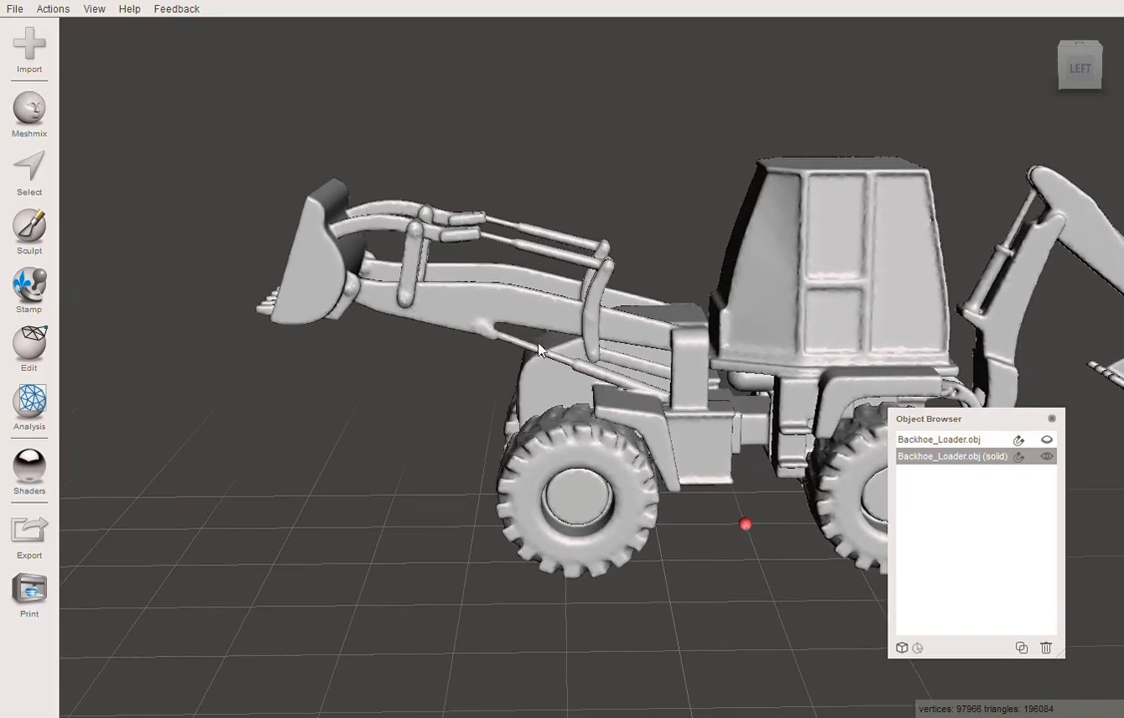
pyautogui.moveTo(737, 458); pyautogui.dragTo(585, 538, button='middle')
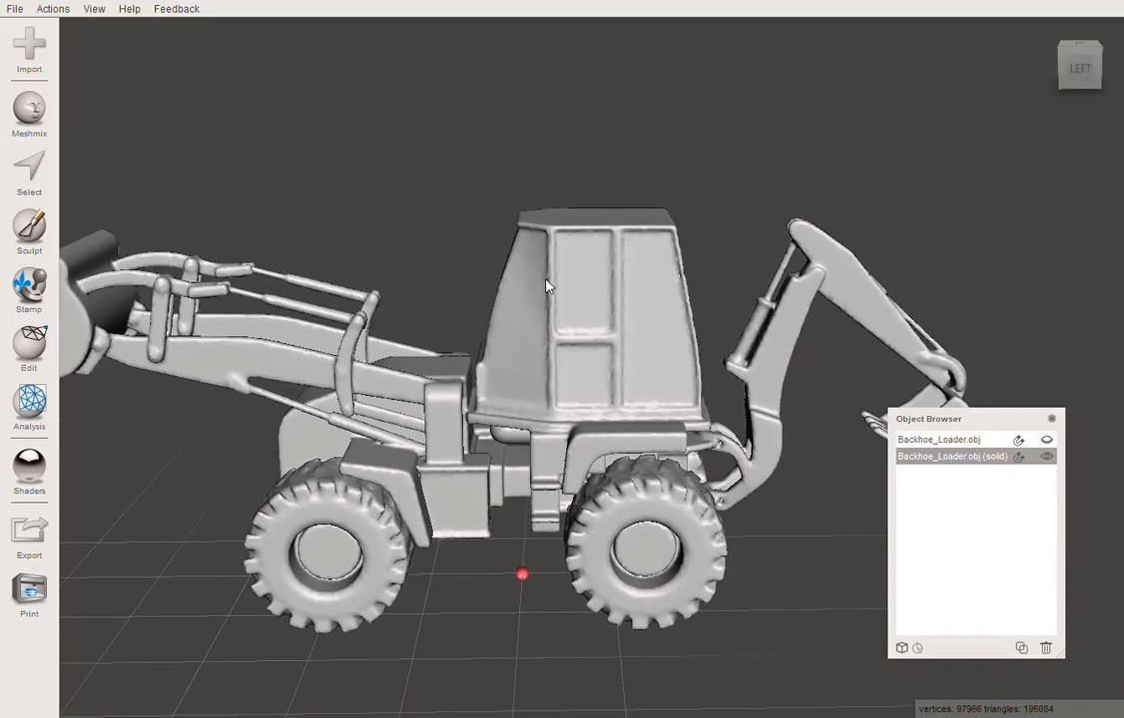
# Lasso-select the cab section from above, including most of the rear wheels beneath it, and delete it.
pyautogui.moveTo(546, 287); pyautogui.dragTo(538, 537, button='right')
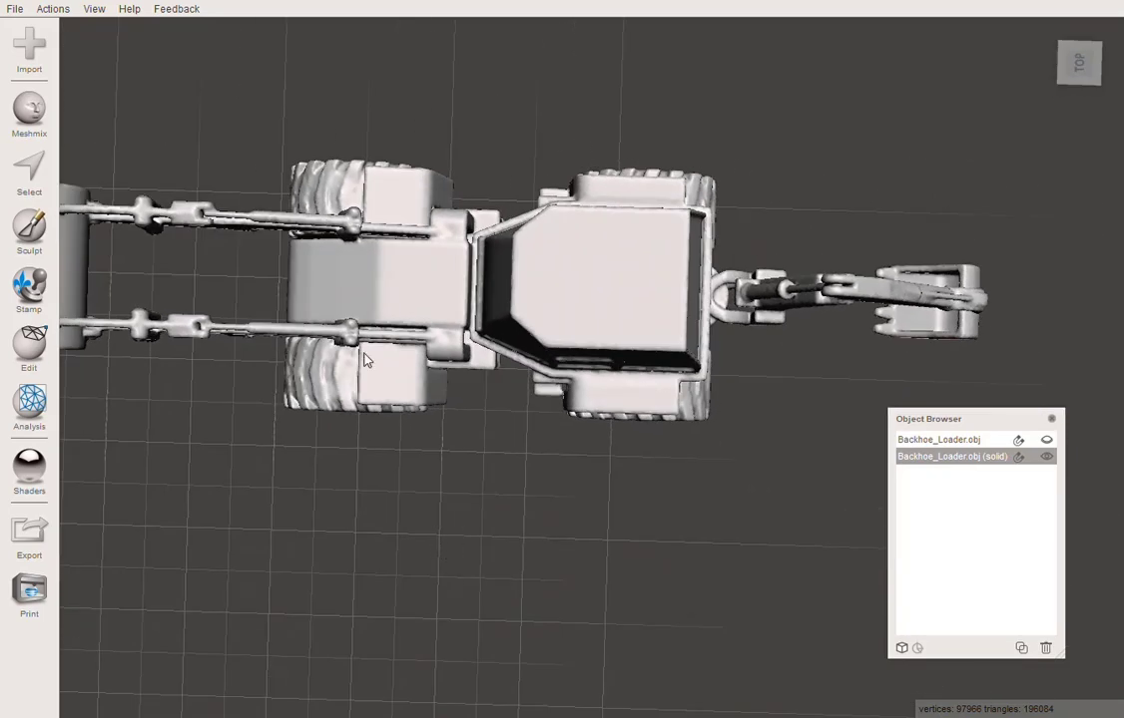
pyautogui.click(30, 172)
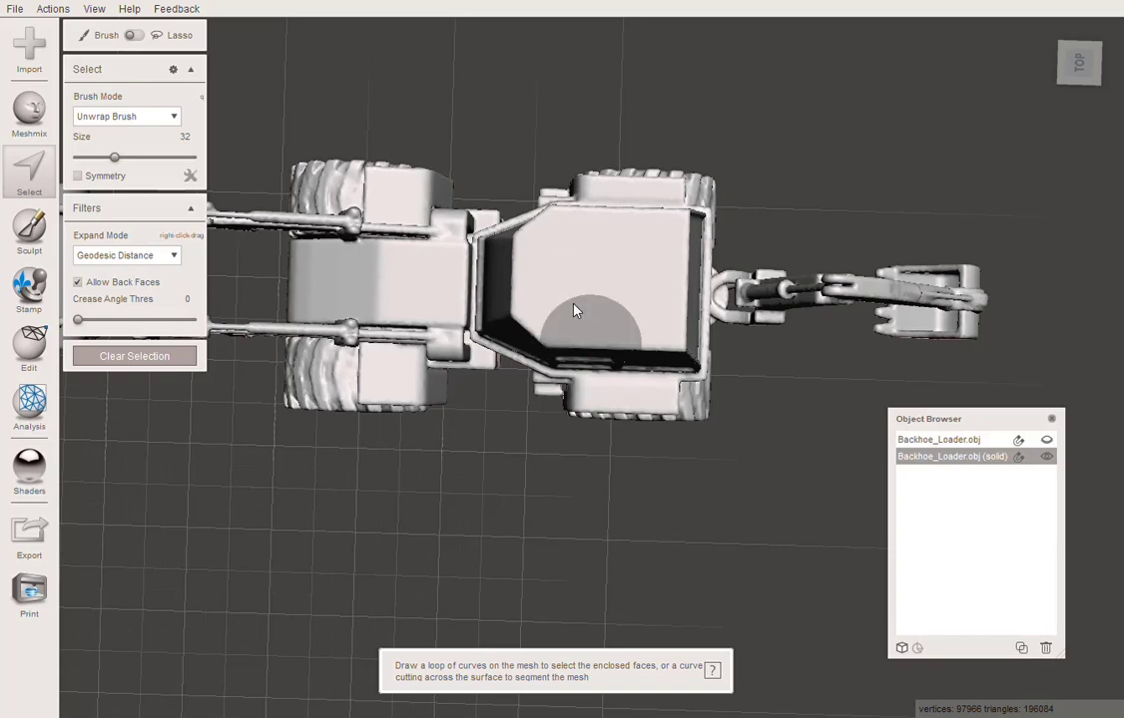
pyautogui.moveTo(487, 100); pyautogui.dragTo(499, 489)
pyautogui.moveTo(689, 412); pyautogui.dragTo(561, 77)
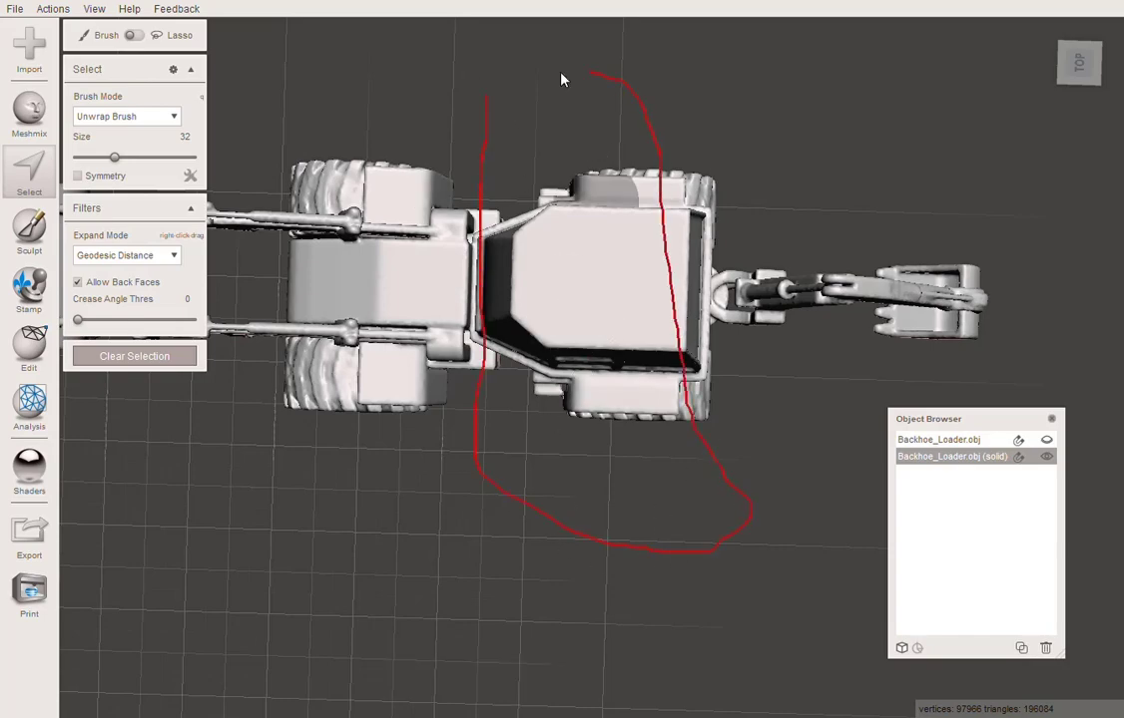
pyautogui.moveTo(734, 556); pyautogui.dragTo(702, 397, button='right')
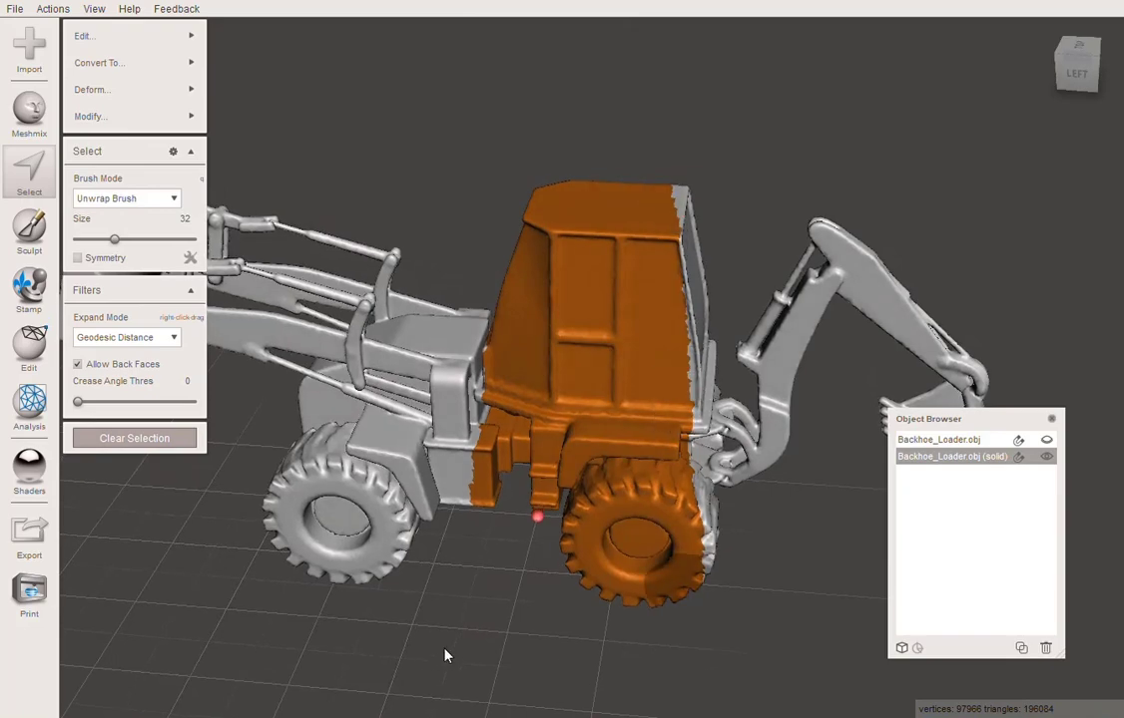
pyautogui.press('Delete')
# Select a patch on the remaining rear cab panel, expand it to all connected faces and delete the piece.
pyautogui.moveTo(450, 607); pyautogui.dragTo(609, 509, button='right')
pyautogui.moveTo(776, 568); pyautogui.dragTo(448, 548, button='right')
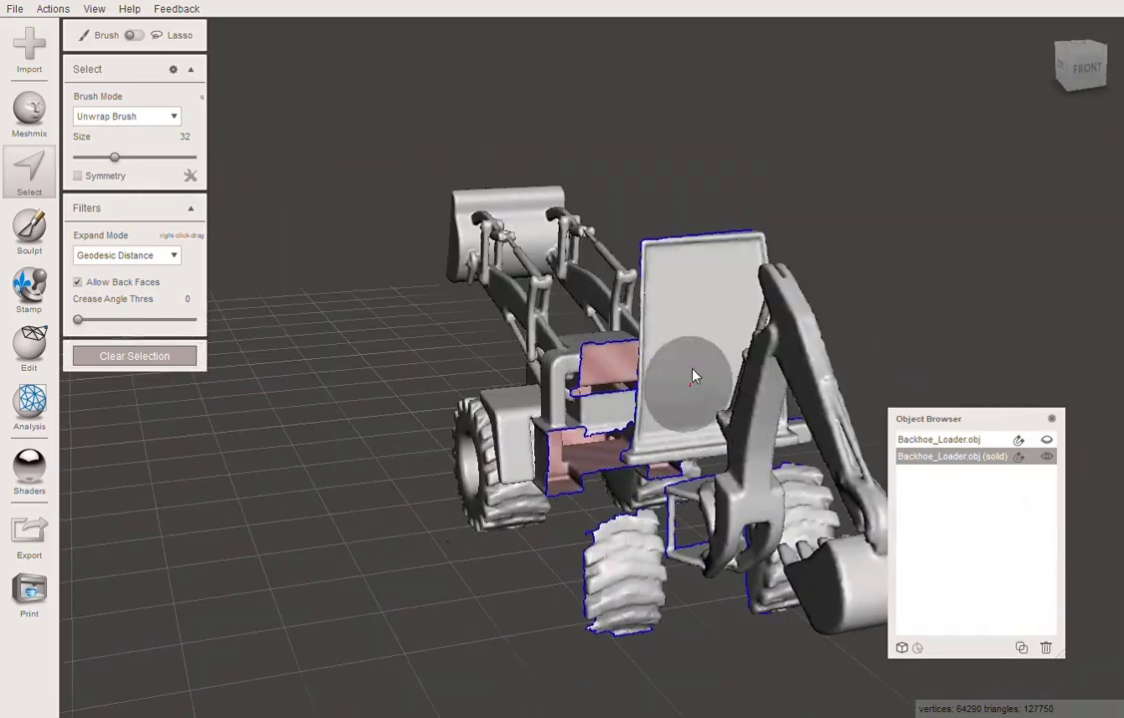
pyautogui.click(685, 327)
pyautogui.click(148, 116)
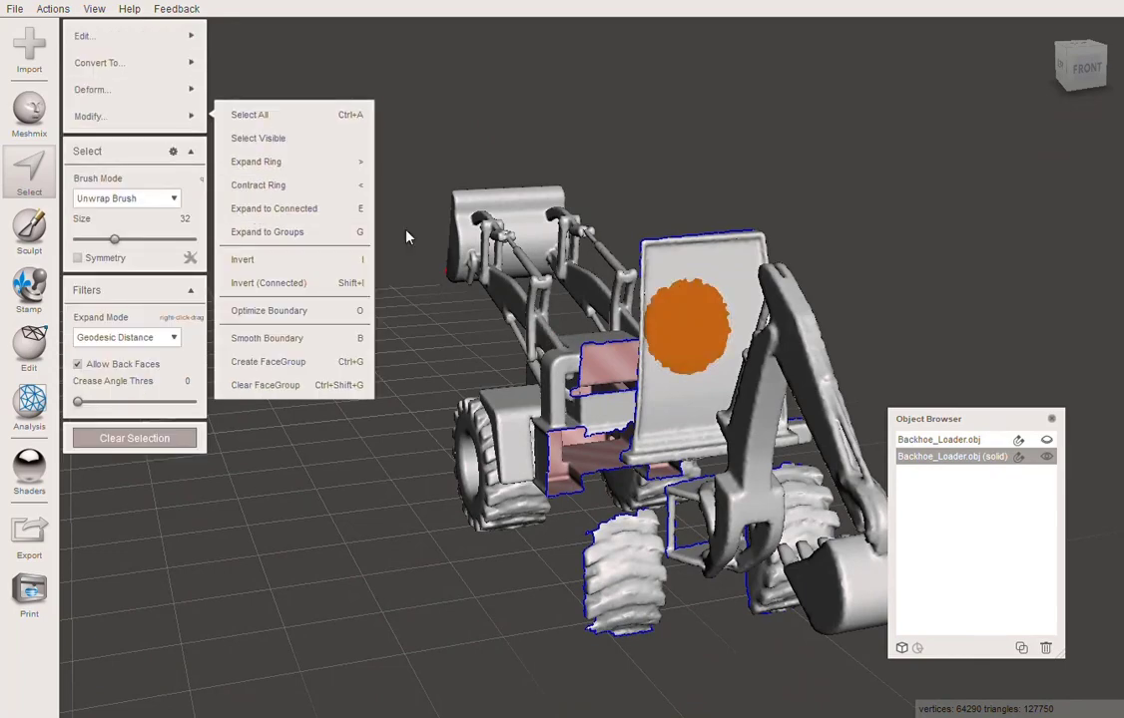
pyautogui.click(356, 206)
pyautogui.press('Delete')
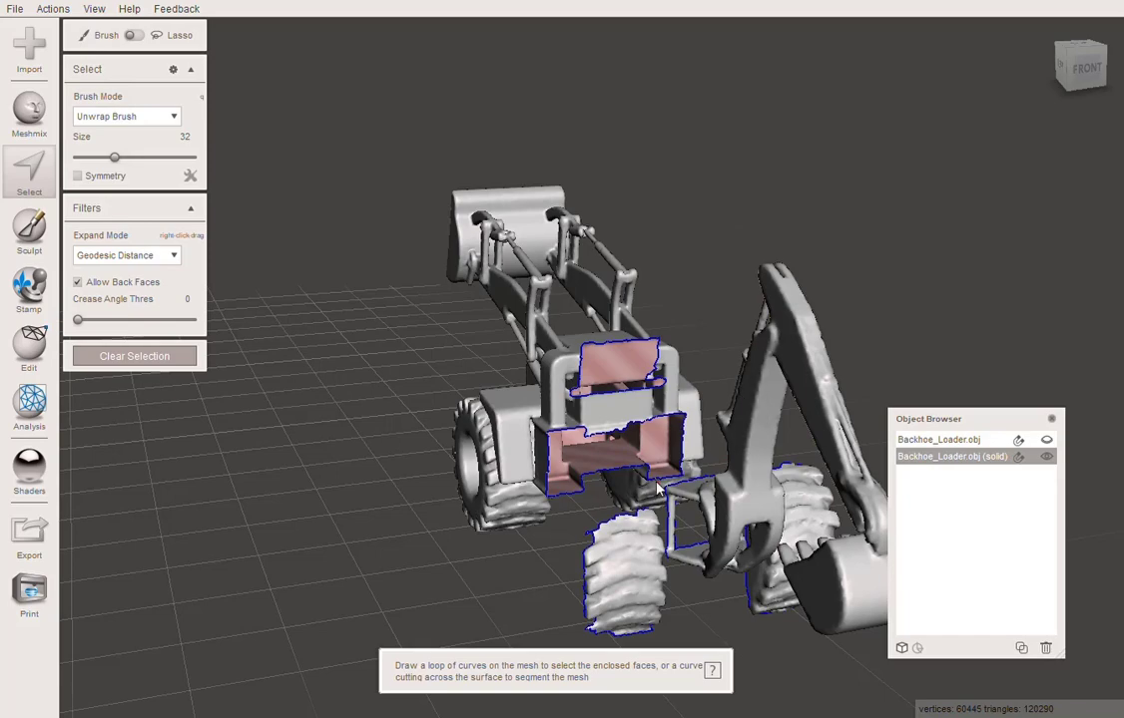
# Select and delete the two leftover rear tyre fragments beside the backhoe arm.
pyautogui.click(633, 563)
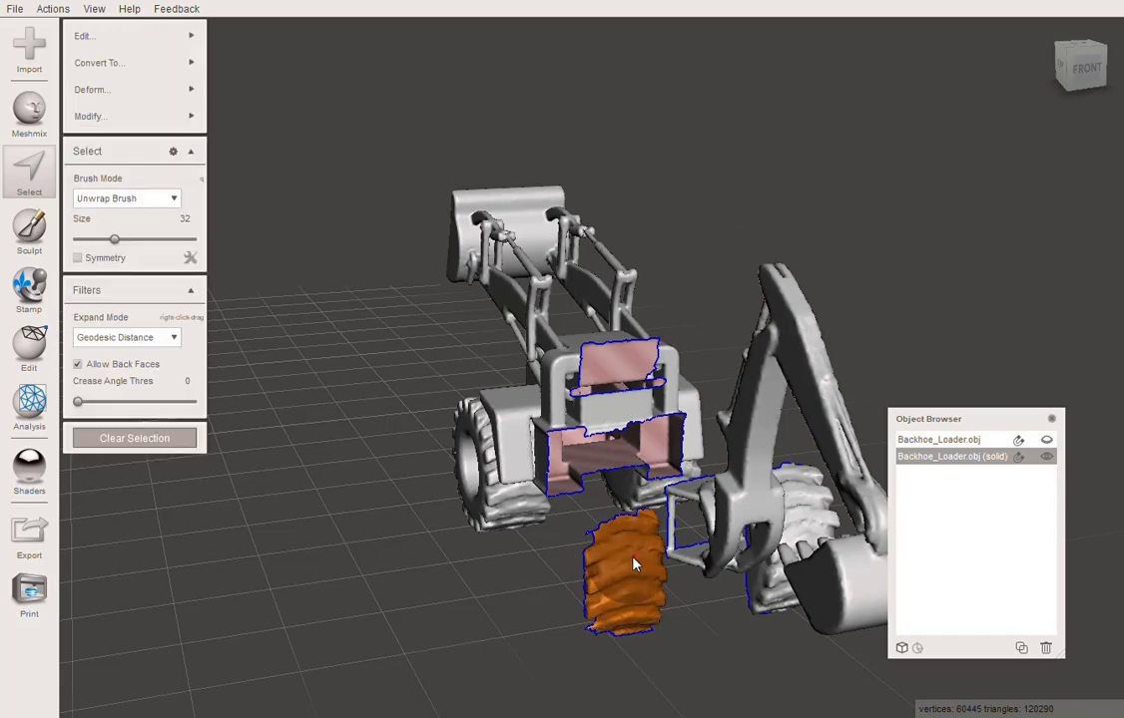
pyautogui.press('Delete')
pyautogui.moveTo(632, 564)
pyautogui.mouseDown(button='right')
pyautogui.moveTo(583, 577)
pyautogui.moveTo(678, 563)
pyautogui.moveTo(665, 592)
pyautogui.moveTo(494, 581)
pyautogui.mouseUp(button='right')
pyautogui.click(701, 603)
pyautogui.doubleClick(702, 604)
pyautogui.press('Delete')
pyautogui.click(732, 605)
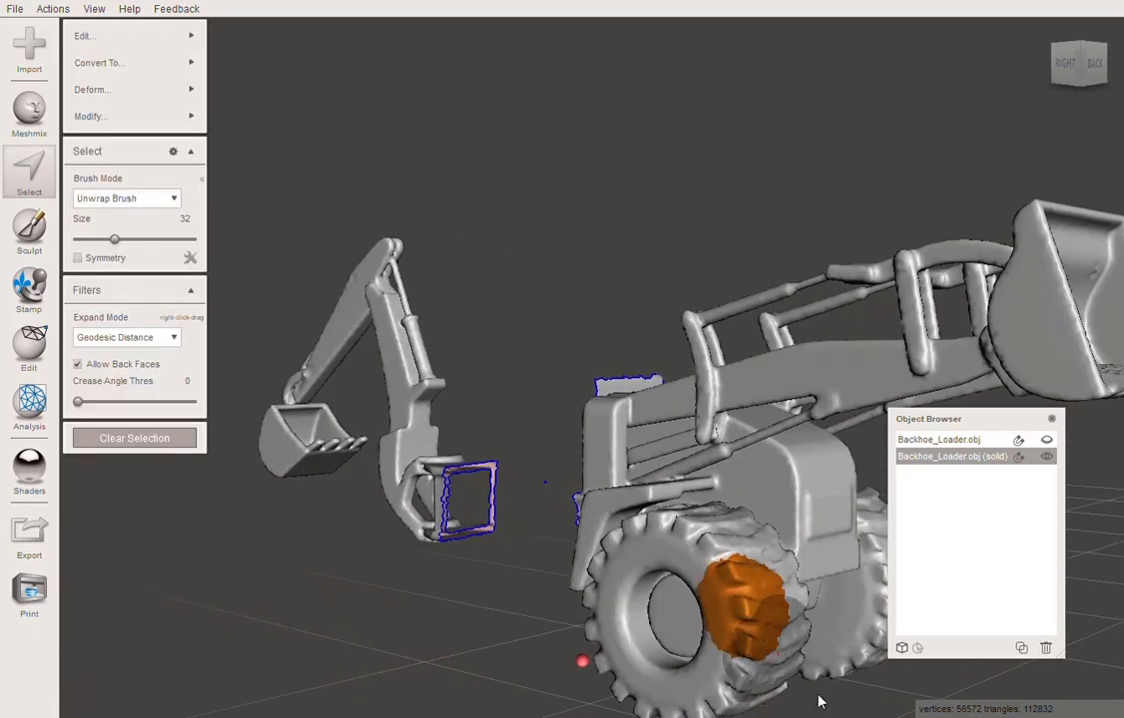
pyautogui.press('e')
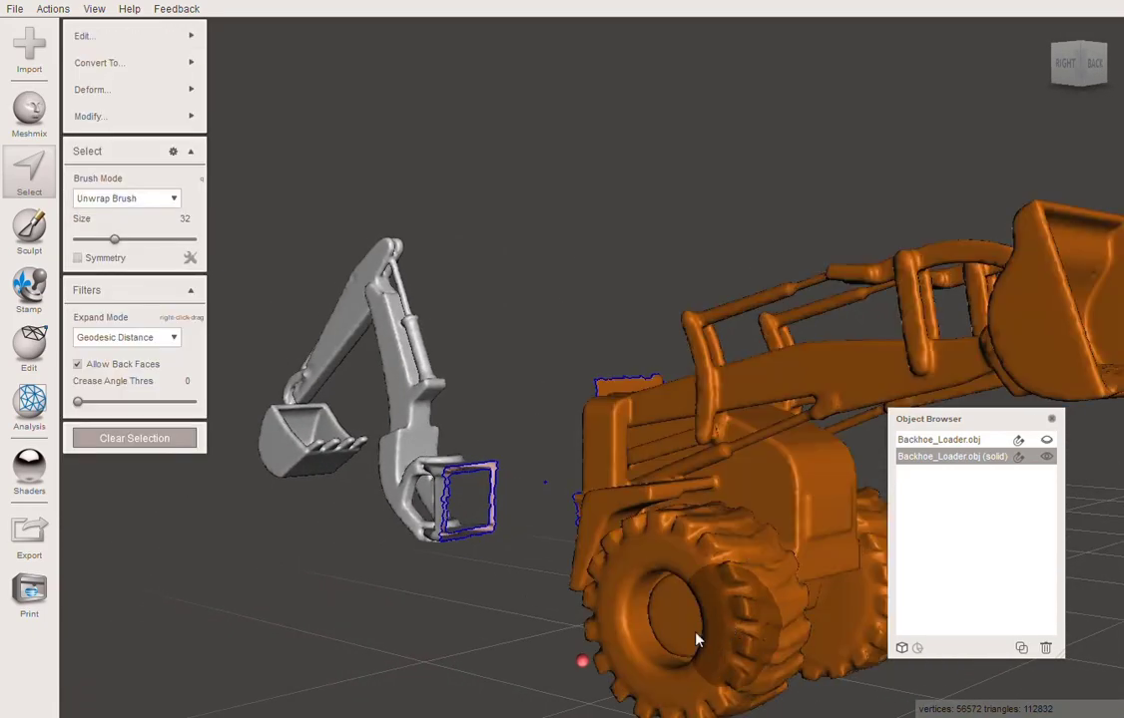
pyautogui.click(134, 440)
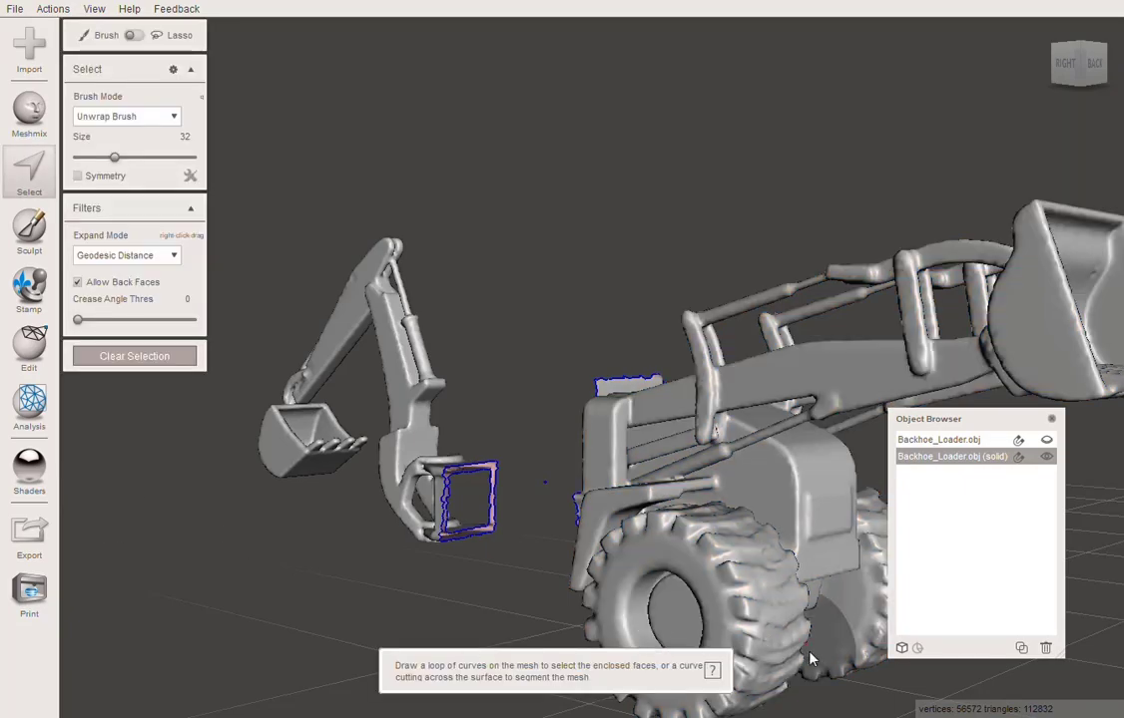
# Using selection brush size 28, paint strips along the hood's top and the underside of the front body and delete the selected faces.
pyautogui.moveTo(825, 705)
pyautogui.mouseDown(button='right')
pyautogui.moveTo(678, 684)
pyautogui.moveTo(670, 717)
pyautogui.moveTo(1053, 679)
pyautogui.moveTo(1123, 717)
pyautogui.mouseUp(button='right')
pyautogui.moveTo(668, 272); pyautogui.dragTo(594, 340, button='middle')
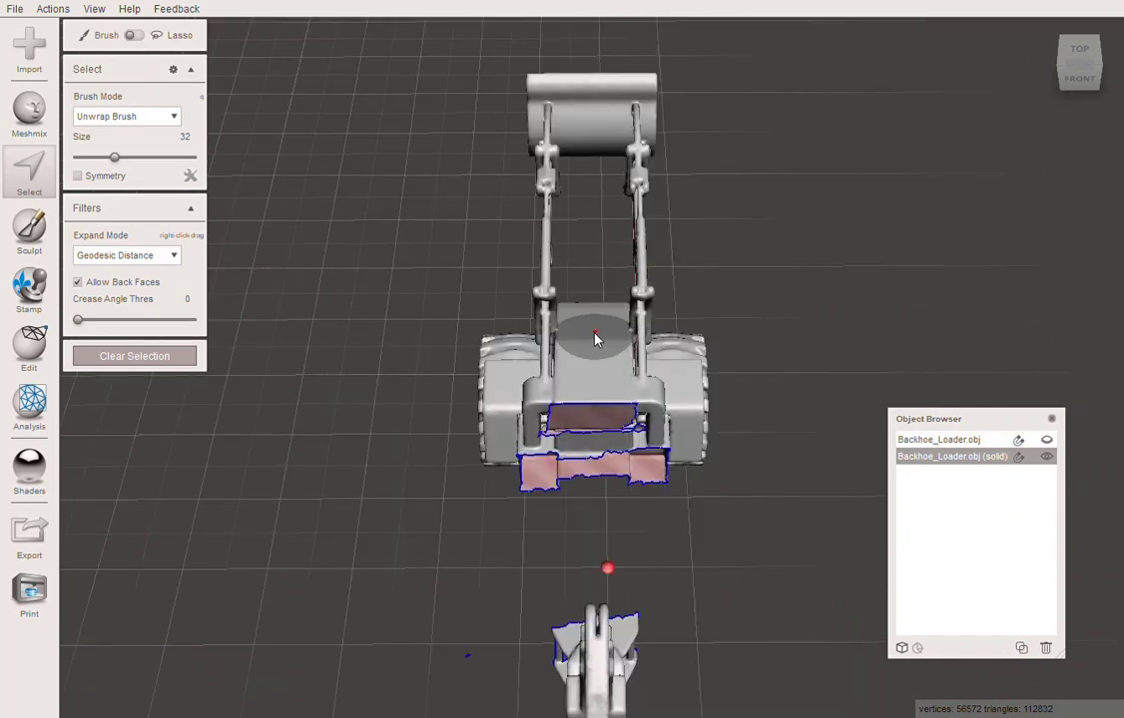
pyautogui.press('[')
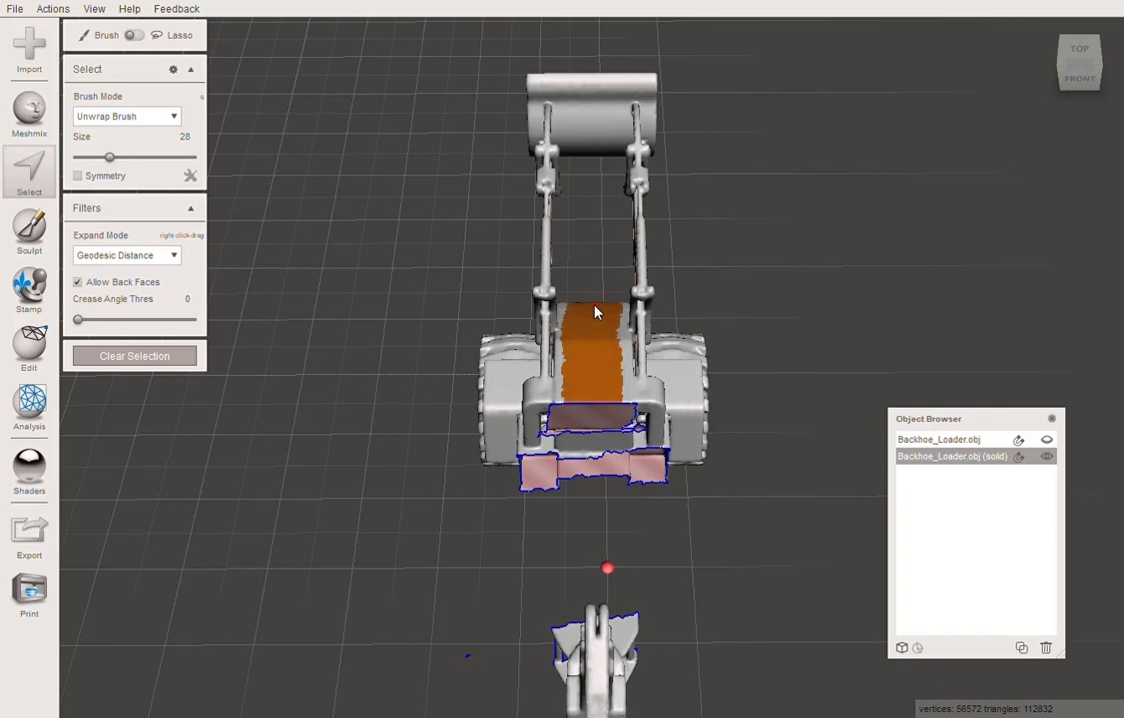
pyautogui.moveTo(593, 305); pyautogui.dragTo(594, 312)
pyautogui.moveTo(591, 318); pyautogui.dragTo(576, 588, button='right')
pyautogui.moveTo(591, 364); pyautogui.dragTo(596, 190, button='right')
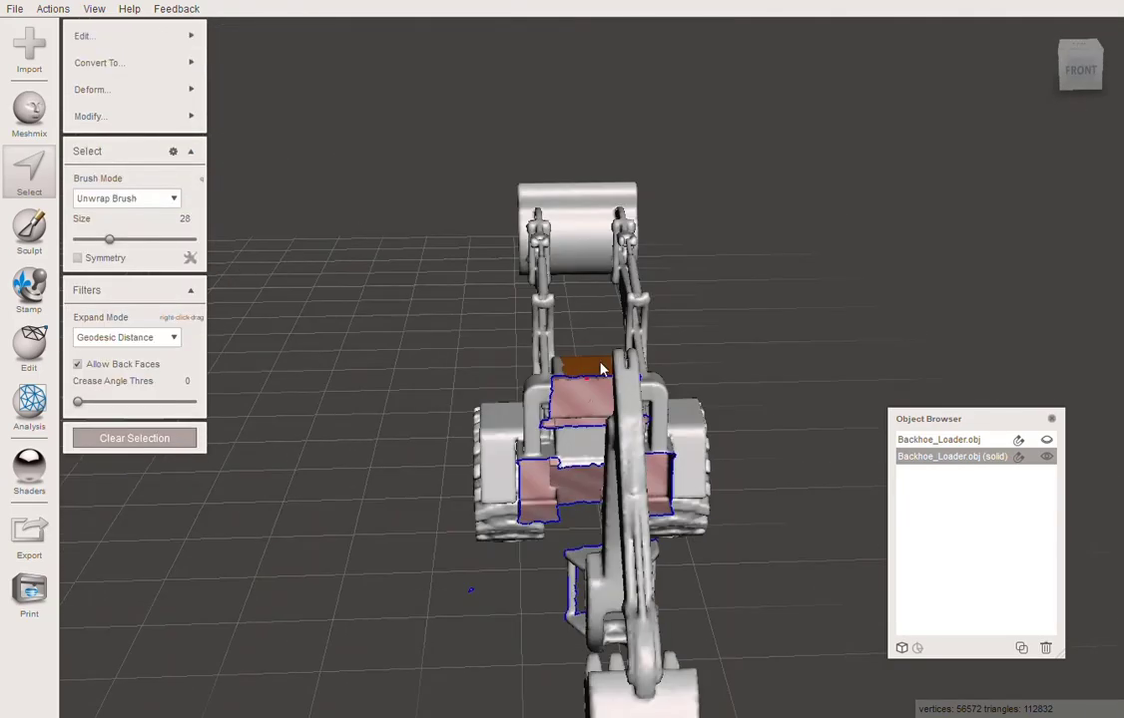
pyautogui.moveTo(586, 394); pyautogui.dragTo(563, 307, button='right')
pyautogui.moveTo(578, 448); pyautogui.dragTo(598, 545)
pyautogui.moveTo(599, 547)
pyautogui.mouseDown(button='right')
pyautogui.moveTo(574, 484)
pyautogui.moveTo(592, 457)
pyautogui.moveTo(505, 372)
pyautogui.moveTo(682, 515)
pyautogui.moveTo(494, 469)
pyautogui.moveTo(371, 502)
pyautogui.moveTo(343, 590)
pyautogui.moveTo(365, 696)
pyautogui.moveTo(422, 678)
pyautogui.moveTo(394, 690)
pyautogui.moveTo(610, 562)
pyautogui.mouseUp(button='right')
pyautogui.press('Delete')
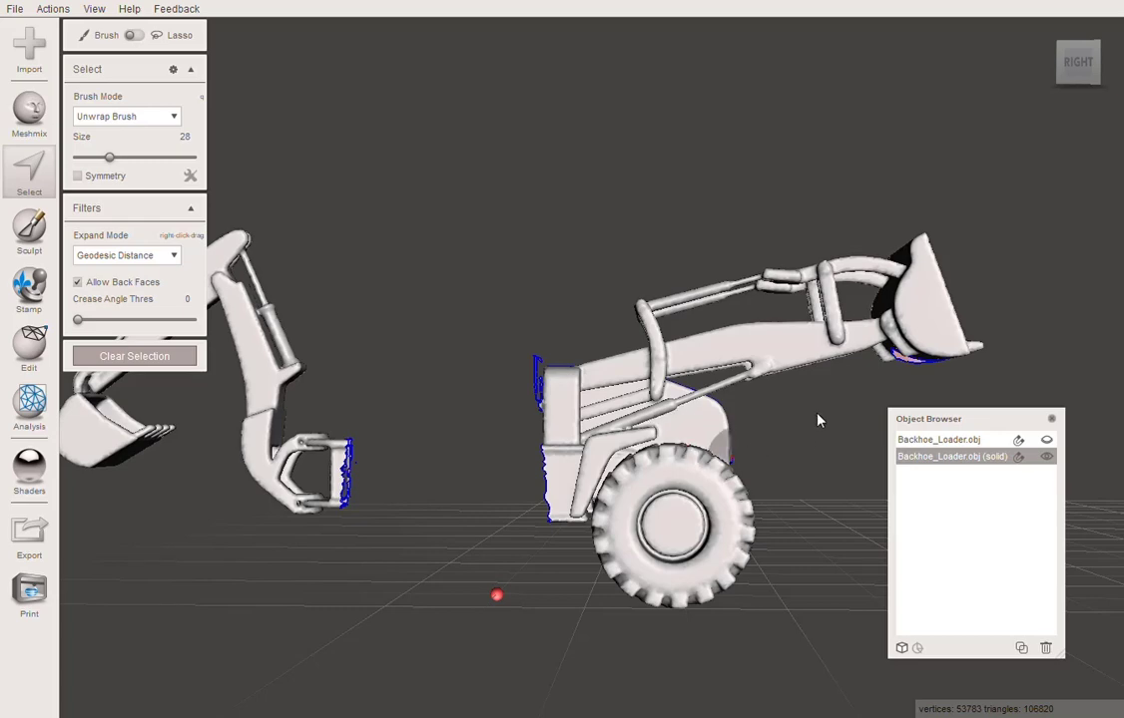
pyautogui.moveTo(818, 420)
pyautogui.mouseDown()
pyautogui.moveTo(744, 429)
pyautogui.moveTo(526, 540)
pyautogui.moveTo(504, 572)
pyautogui.mouseUp()
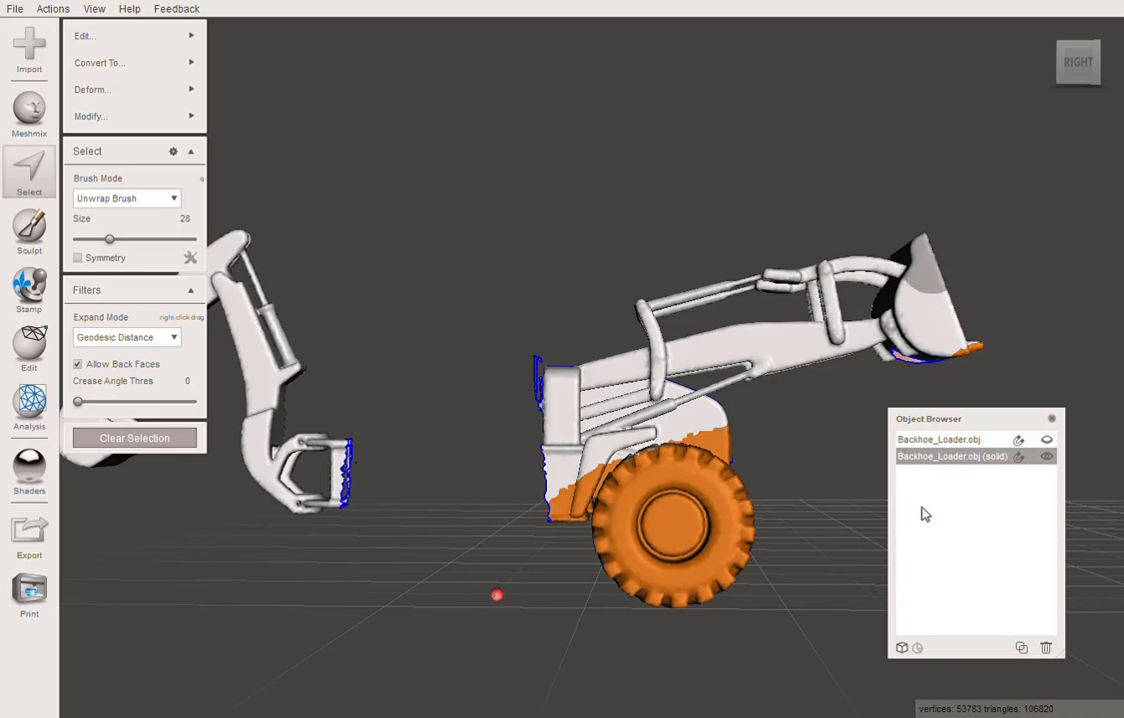
pyautogui.moveTo(813, 473); pyautogui.dragTo(828, 325, button='right')
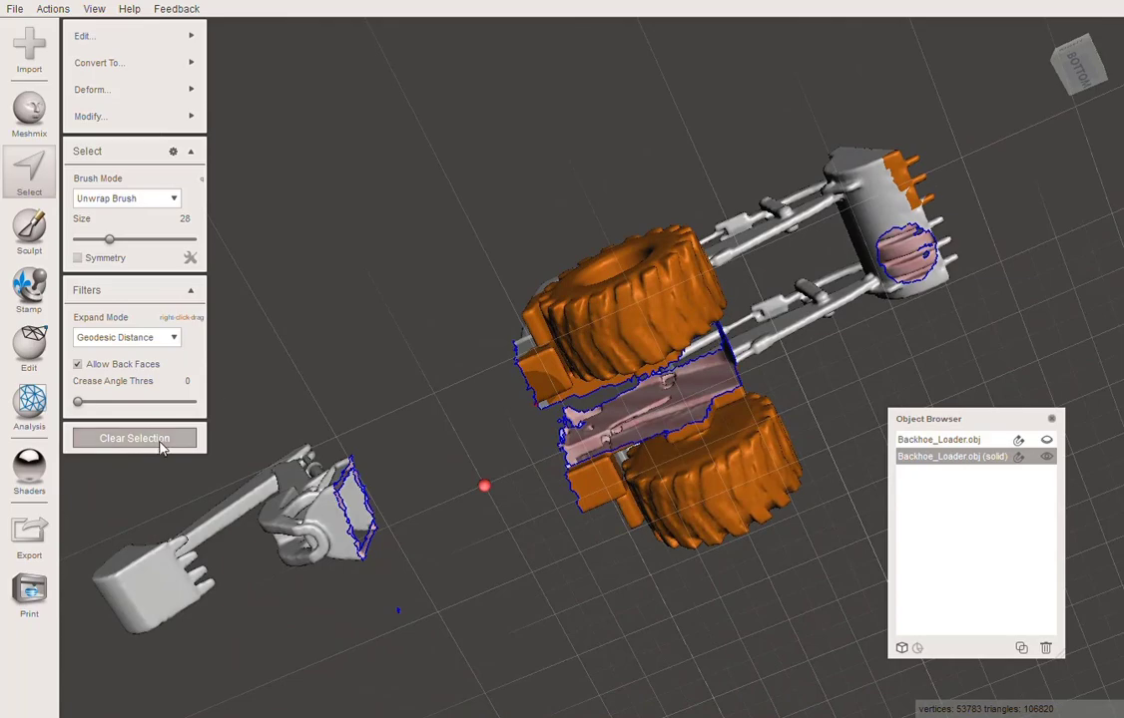
pyautogui.click(162, 447)
# Undo the strip deletion, deselect the stray patch on the front bucket and delete the remaining selected faces.
pyautogui.moveTo(825, 378); pyautogui.dragTo(276, 366, button='right')
pyautogui.press('s')
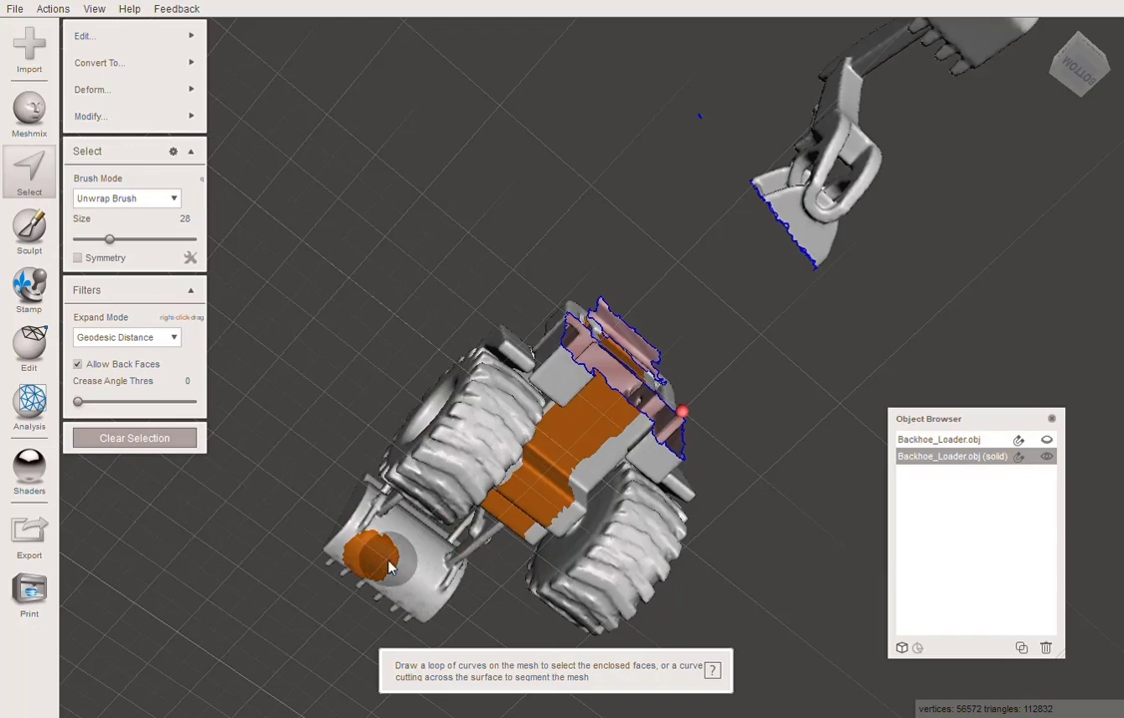
pyautogui.keyDown('ctrl'); pyautogui.moveTo(390, 567); pyautogui.dragTo(369, 576); pyautogui.keyUp('ctrl')
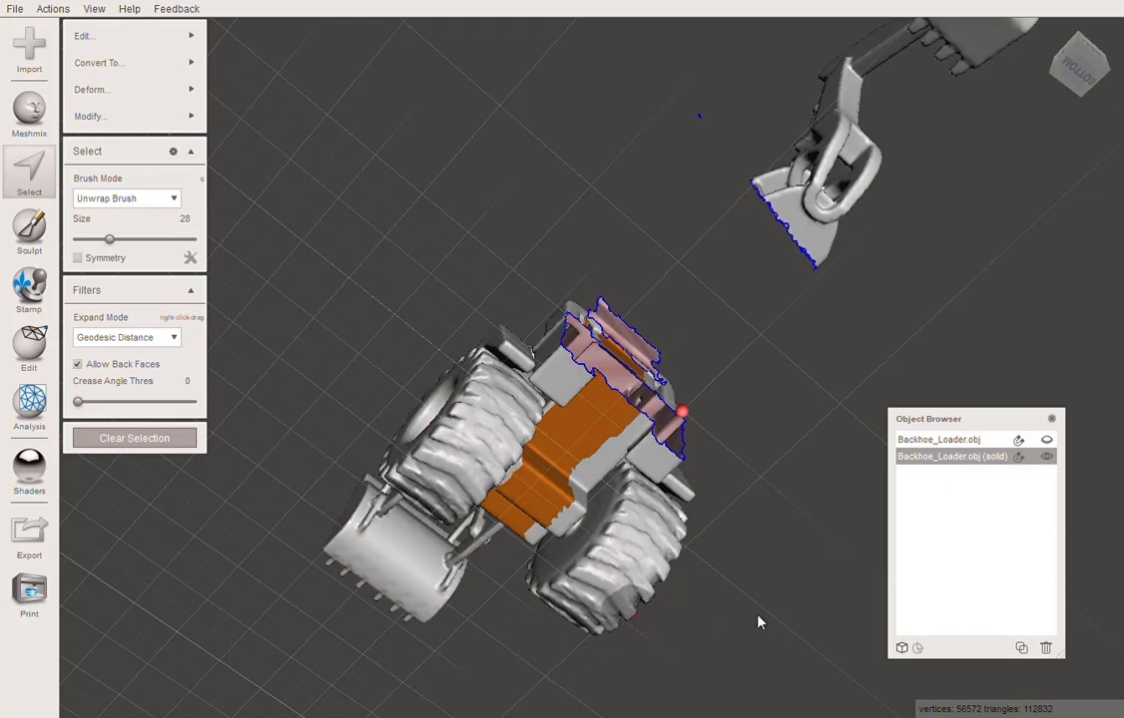
pyautogui.press('Escape')
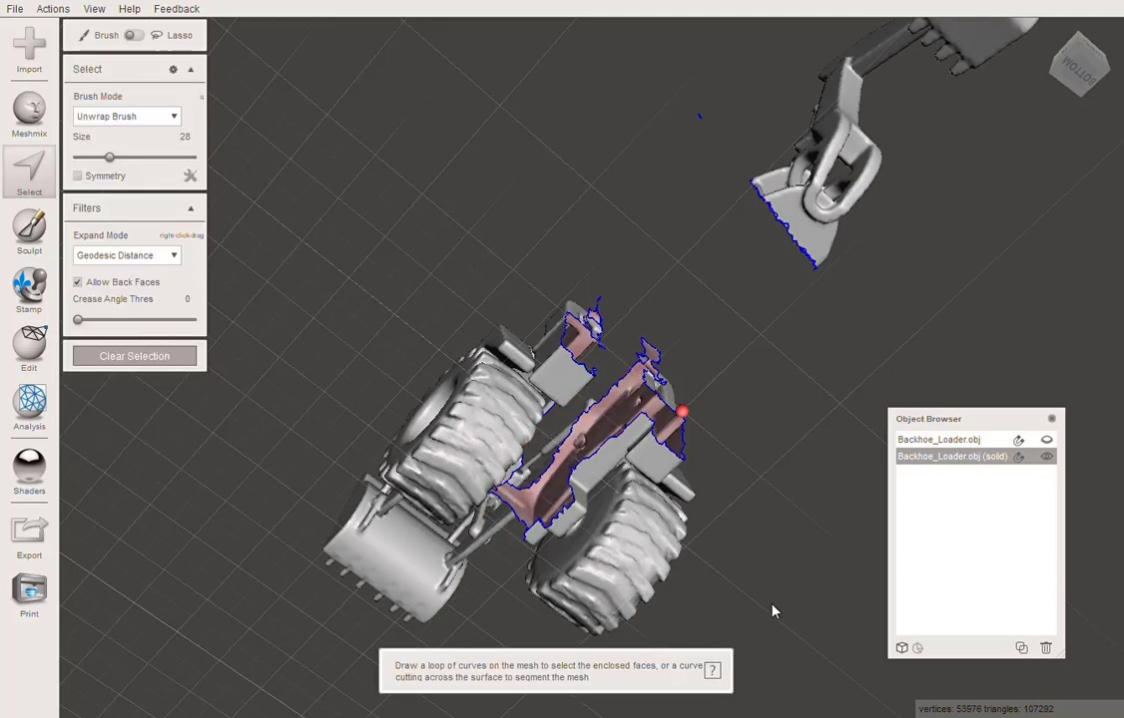
# Lasso-select the front wheels and the lower part of the front body from the side and delete them.
pyautogui.moveTo(757, 548)
pyautogui.mouseDown(button='right')
pyautogui.moveTo(586, 640)
pyautogui.moveTo(449, 688)
pyautogui.moveTo(259, 717)
pyautogui.mouseUp(button='right')
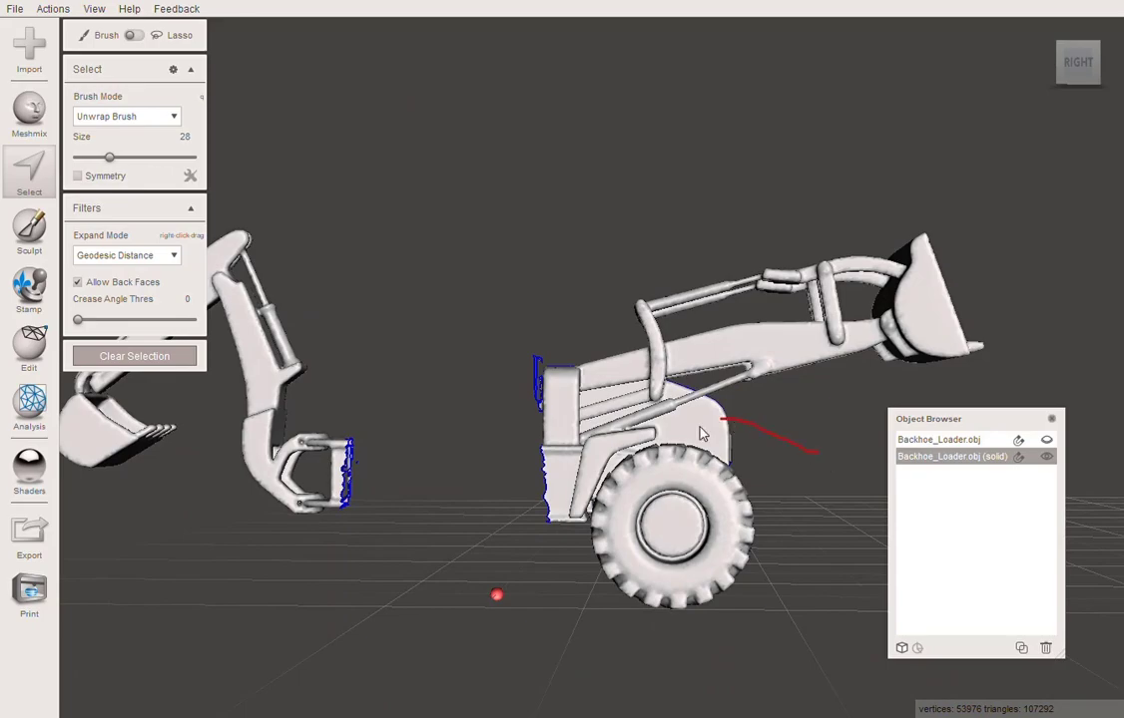
pyautogui.moveTo(544, 546); pyautogui.dragTo(544, 546)
pyautogui.moveTo(845, 527)
pyautogui.mouseDown(button='right')
pyautogui.moveTo(682, 356)
pyautogui.moveTo(560, 516)
pyautogui.moveTo(439, 539)
pyautogui.moveTo(836, 537)
pyautogui.mouseUp(button='right')
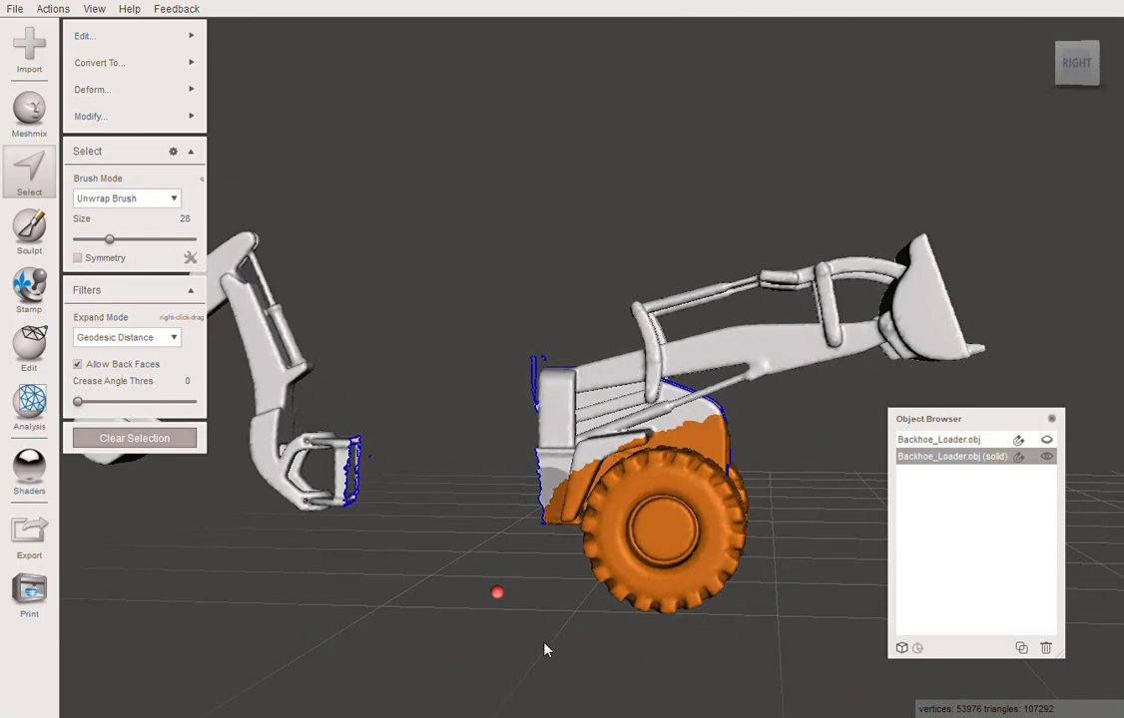
pyautogui.press('Delete')
pyautogui.moveTo(697, 529); pyautogui.dragTo(586, 610, button='right')
pyautogui.scroll(5, 536, 493)
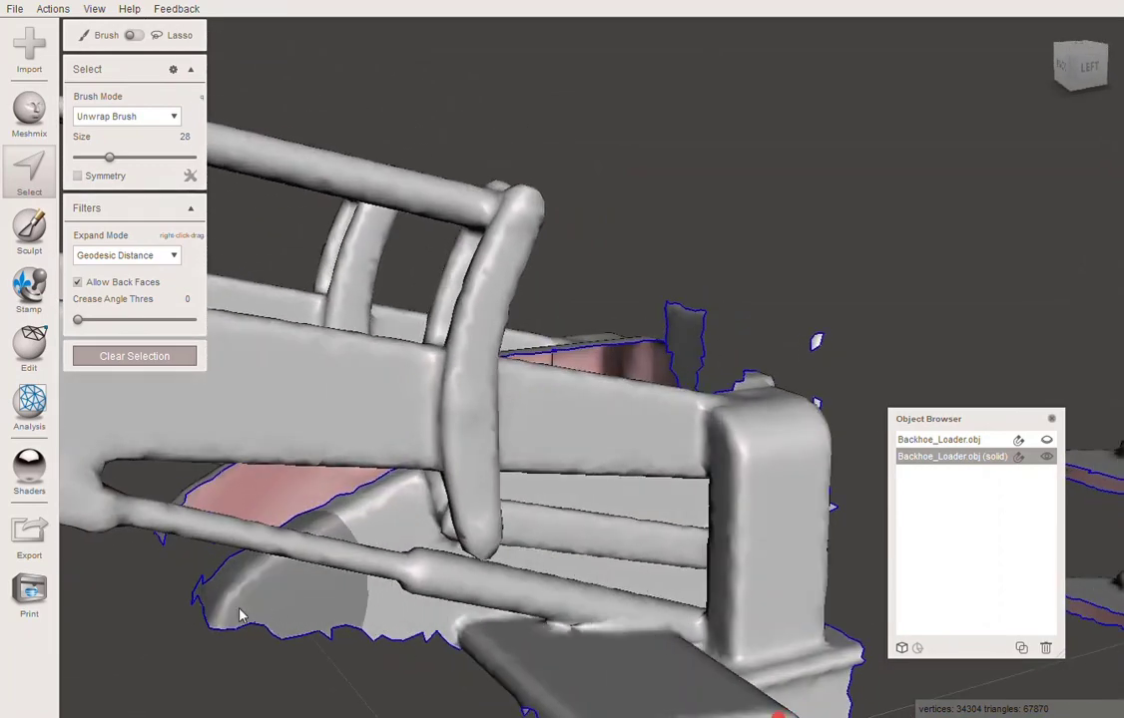
# Brush-select the curved fender fragment behind the left loader arm's lower cylinder and delete it.
pyautogui.click(267, 590)
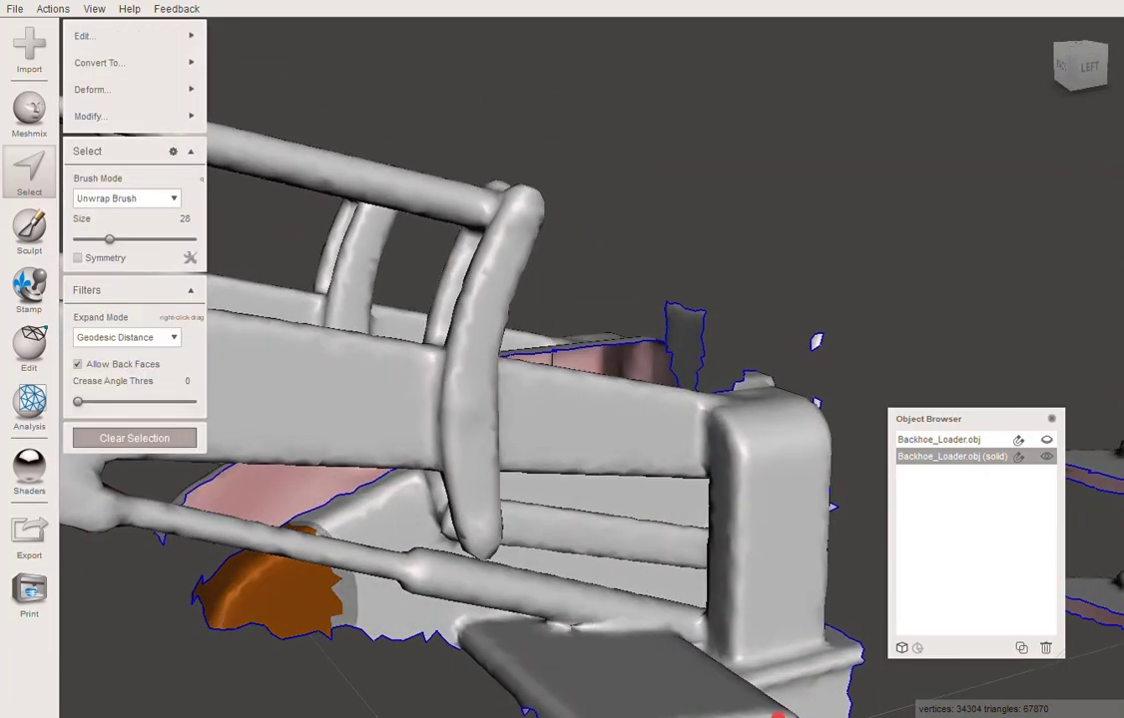
pyautogui.moveTo(279, 518)
pyautogui.mouseDown()
pyautogui.moveTo(374, 499)
pyautogui.moveTo(444, 524)
pyautogui.mouseUp()
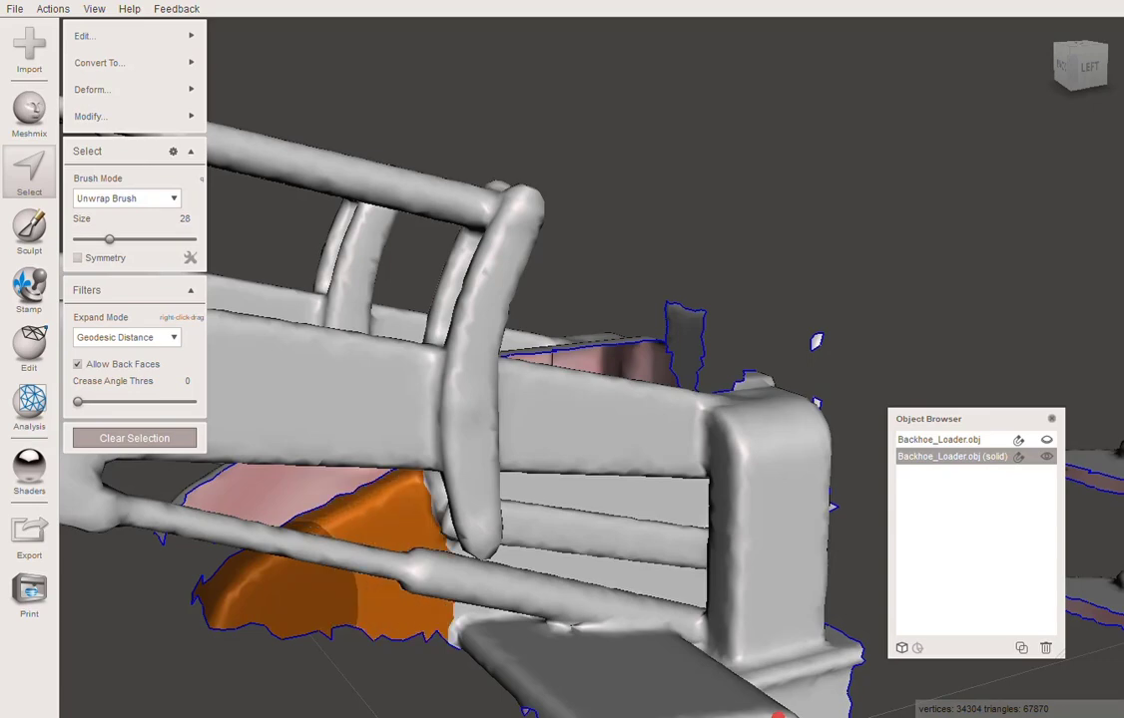
pyautogui.press('Delete')
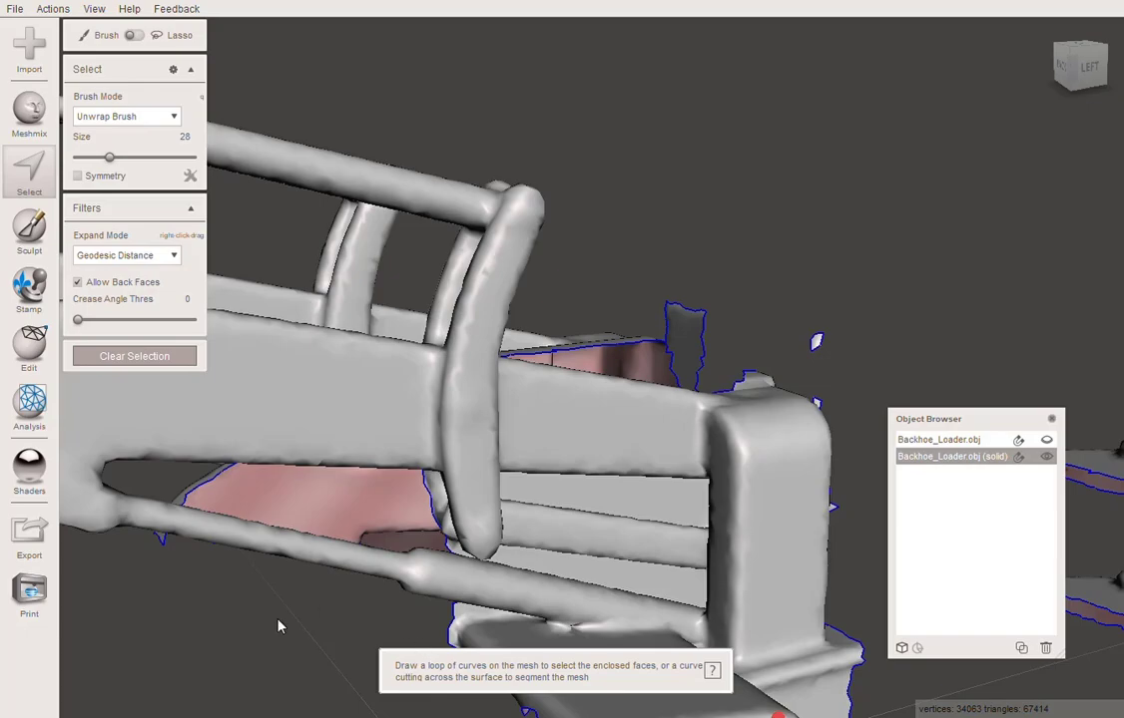
# Set the crease angle threshold to 19.55 and brush-select the fender panel behind the right loader arm.
pyautogui.moveTo(248, 652); pyautogui.dragTo(498, 538, button='right')
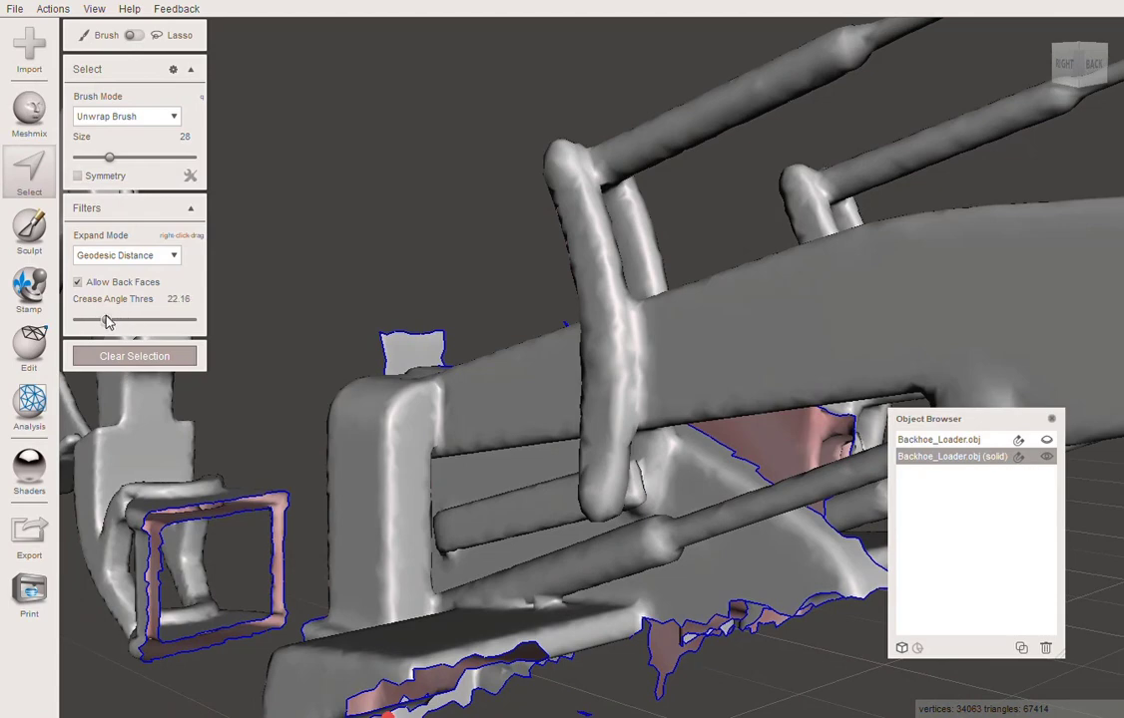
pyautogui.moveTo(99, 317); pyautogui.dragTo(103, 317)
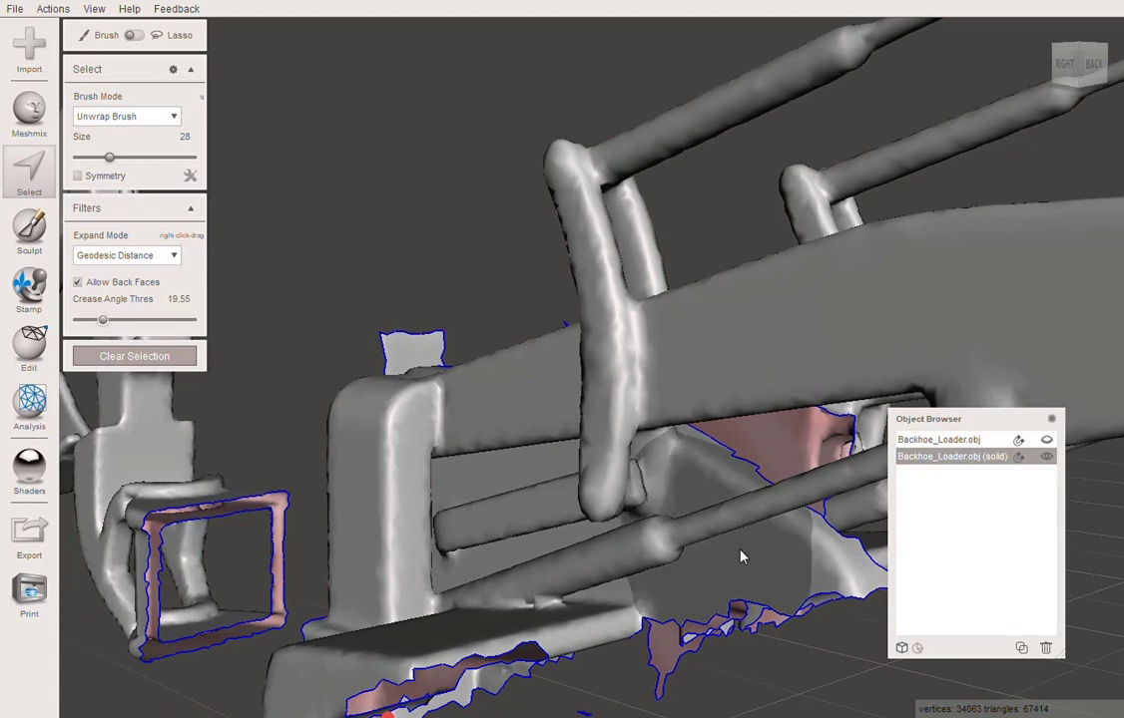
pyautogui.moveTo(740, 554); pyautogui.dragTo(772, 590)
pyautogui.moveTo(753, 564); pyautogui.dragTo(686, 619, button='right')
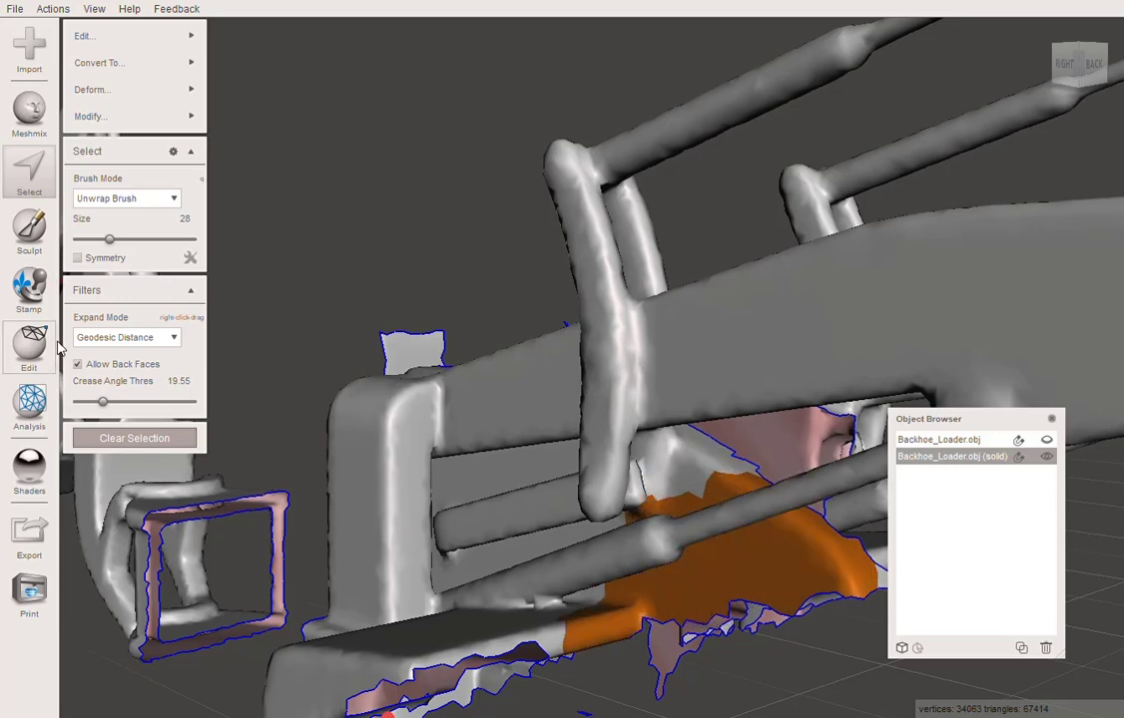
# Set the crease angle threshold to 63.23 and brush-select the rest of the right fender and the adjoining step block.
pyautogui.moveTo(137, 409); pyautogui.dragTo(157, 402)
pyautogui.moveTo(715, 511); pyautogui.dragTo(714, 494, button='right')
pyautogui.keyDown('alt'); pyautogui.moveTo(714, 494); pyautogui.dragTo(588, 688); pyautogui.keyUp('alt')
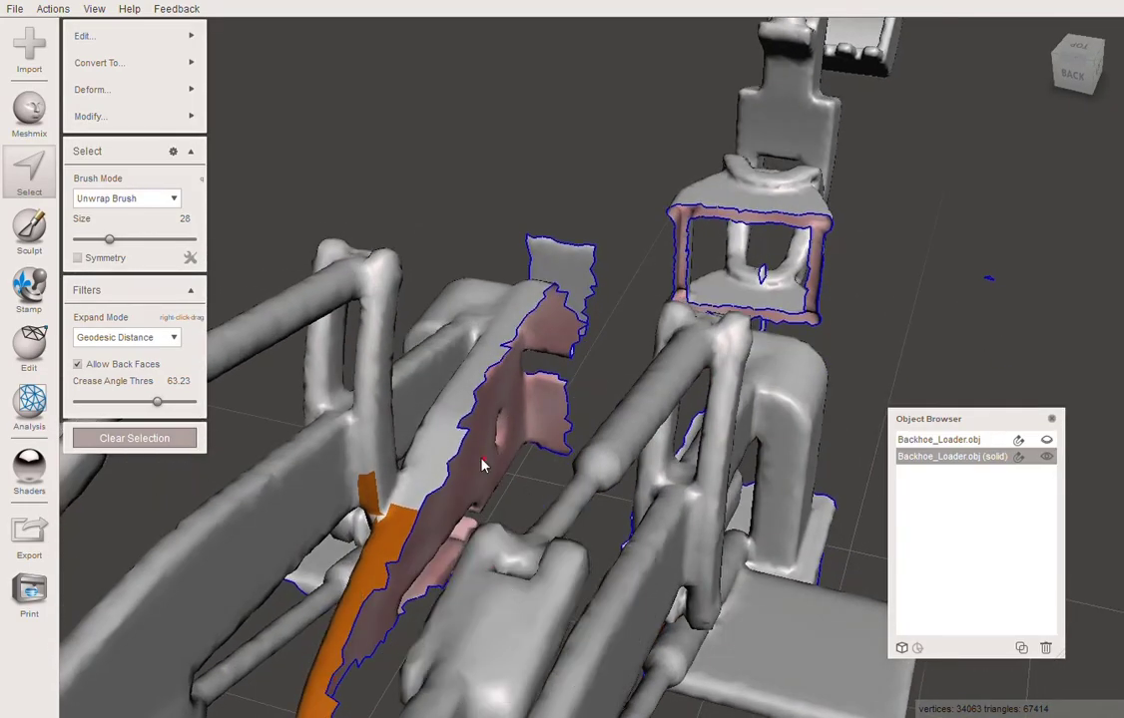
pyautogui.moveTo(401, 542)
pyautogui.keyDown('alt'); pyautogui.mouseDown()
pyautogui.moveTo(655, 448)
pyautogui.moveTo(496, 381)
pyautogui.moveTo(523, 434)
pyautogui.moveTo(741, 696)
pyautogui.moveTo(636, 693)
pyautogui.moveTo(594, 489)
pyautogui.moveTo(562, 467)
pyautogui.moveTo(601, 359)
pyautogui.moveTo(651, 340)
pyautogui.moveTo(587, 363)
pyautogui.moveTo(552, 456)
pyautogui.moveTo(679, 418)
pyautogui.moveTo(511, 483)
pyautogui.moveTo(429, 479)
pyautogui.moveTo(414, 529)
pyautogui.moveTo(509, 494)
pyautogui.moveTo(363, 426)
pyautogui.moveTo(390, 394)
pyautogui.moveTo(429, 374)
pyautogui.mouseUp(); pyautogui.keyUp('alt')
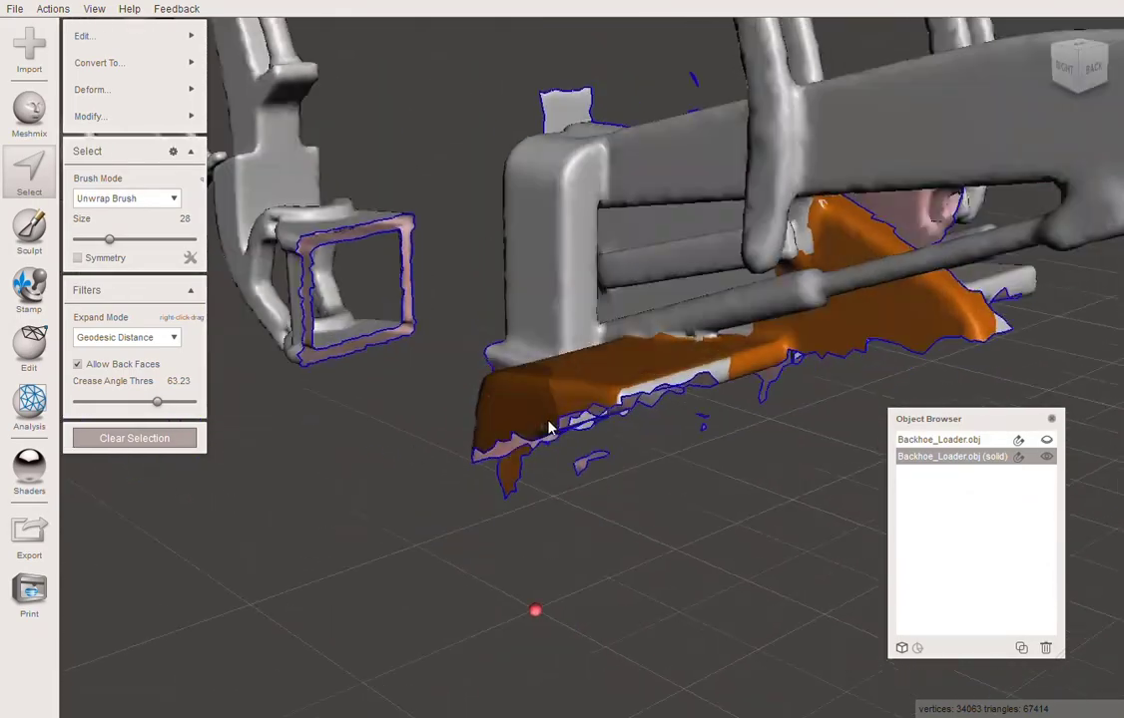
# Add the left step block, the front body fragments and the upper inner side panel to the brush selection.
pyautogui.keyDown('alt'); pyautogui.moveTo(675, 387); pyautogui.dragTo(544, 519); pyautogui.keyUp('alt')
pyautogui.moveTo(585, 629)
pyautogui.mouseDown()
pyautogui.moveTo(725, 662)
pyautogui.moveTo(635, 635)
pyautogui.moveTo(617, 583)
pyautogui.moveTo(595, 617)
pyautogui.mouseUp()
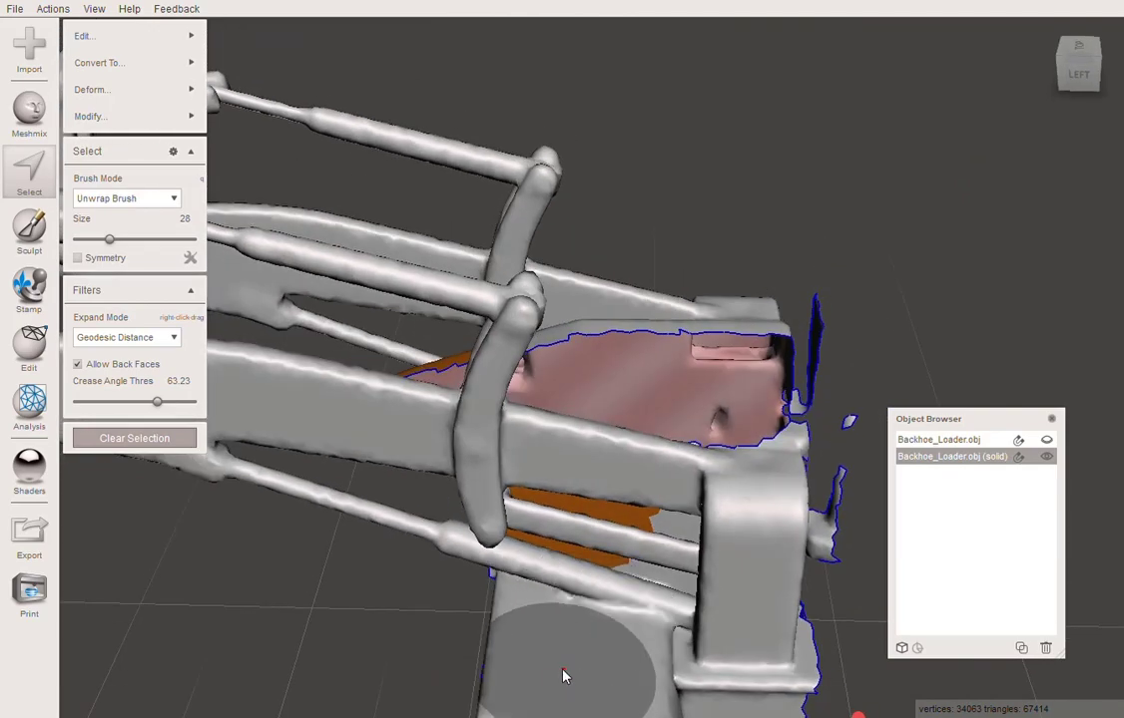
pyautogui.moveTo(564, 671)
pyautogui.keyDown('alt'); pyautogui.mouseDown()
pyautogui.moveTo(579, 655)
pyautogui.moveTo(536, 577)
pyautogui.moveTo(669, 636)
pyautogui.moveTo(595, 557)
pyautogui.moveTo(499, 500)
pyautogui.moveTo(696, 633)
pyautogui.moveTo(728, 611)
pyautogui.moveTo(767, 655)
pyautogui.moveTo(637, 597)
pyautogui.moveTo(507, 593)
pyautogui.moveTo(662, 588)
pyautogui.mouseUp(); pyautogui.keyUp('alt')
pyautogui.moveTo(556, 387)
pyautogui.mouseDown()
pyautogui.moveTo(539, 324)
pyautogui.moveTo(550, 365)
pyautogui.mouseUp()
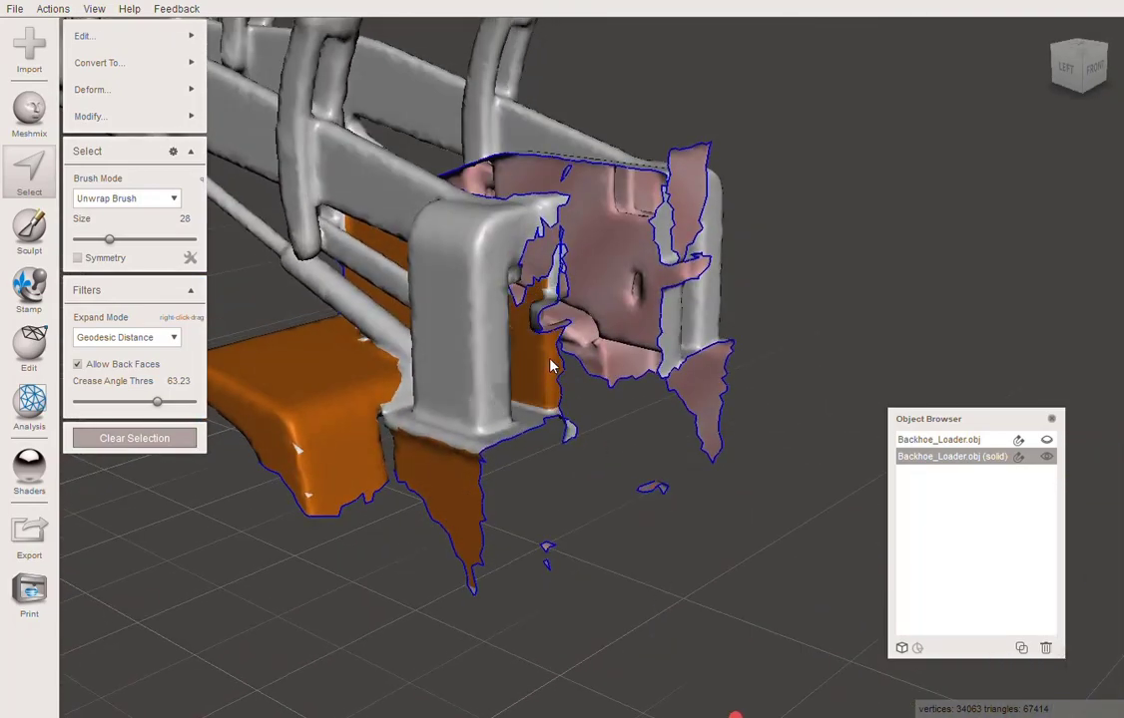
pyautogui.moveTo(555, 287)
pyautogui.keyDown('alt'); pyautogui.mouseDown()
pyautogui.moveTo(505, 391)
pyautogui.moveTo(459, 433)
pyautogui.moveTo(416, 335)
pyautogui.moveTo(426, 332)
pyautogui.moveTo(402, 384)
pyautogui.moveTo(456, 532)
pyautogui.moveTo(544, 469)
pyautogui.moveTo(561, 501)
pyautogui.mouseUp(); pyautogui.keyUp('alt')
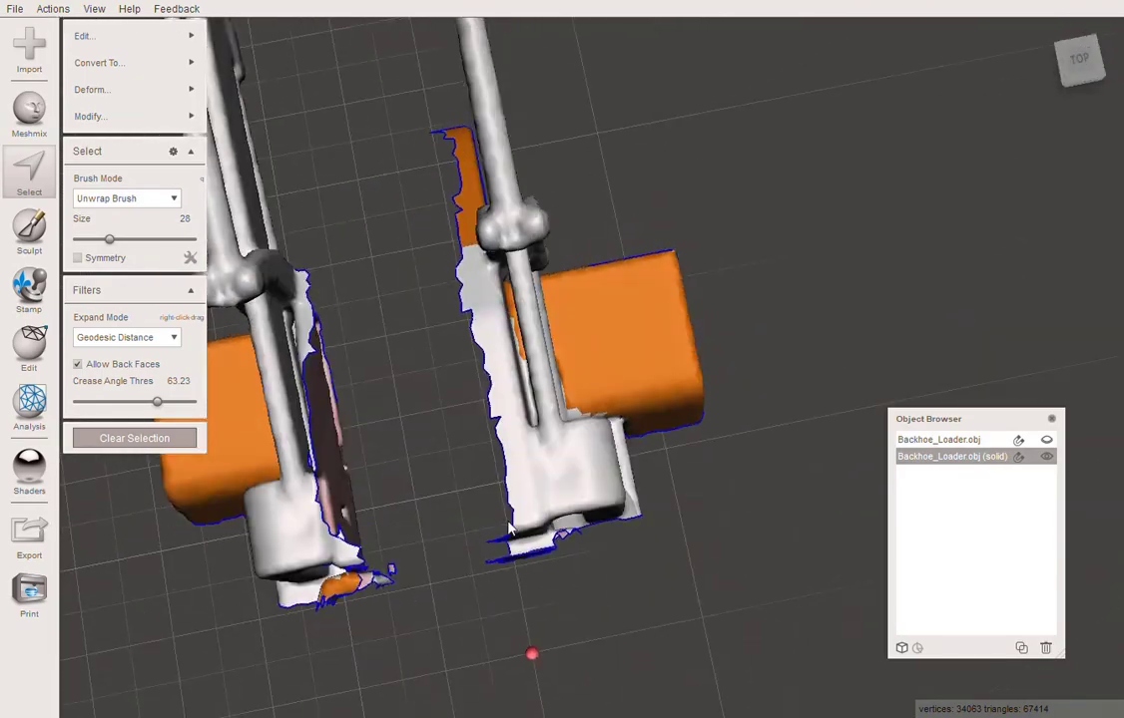
pyautogui.moveTo(497, 388); pyautogui.dragTo(469, 285)
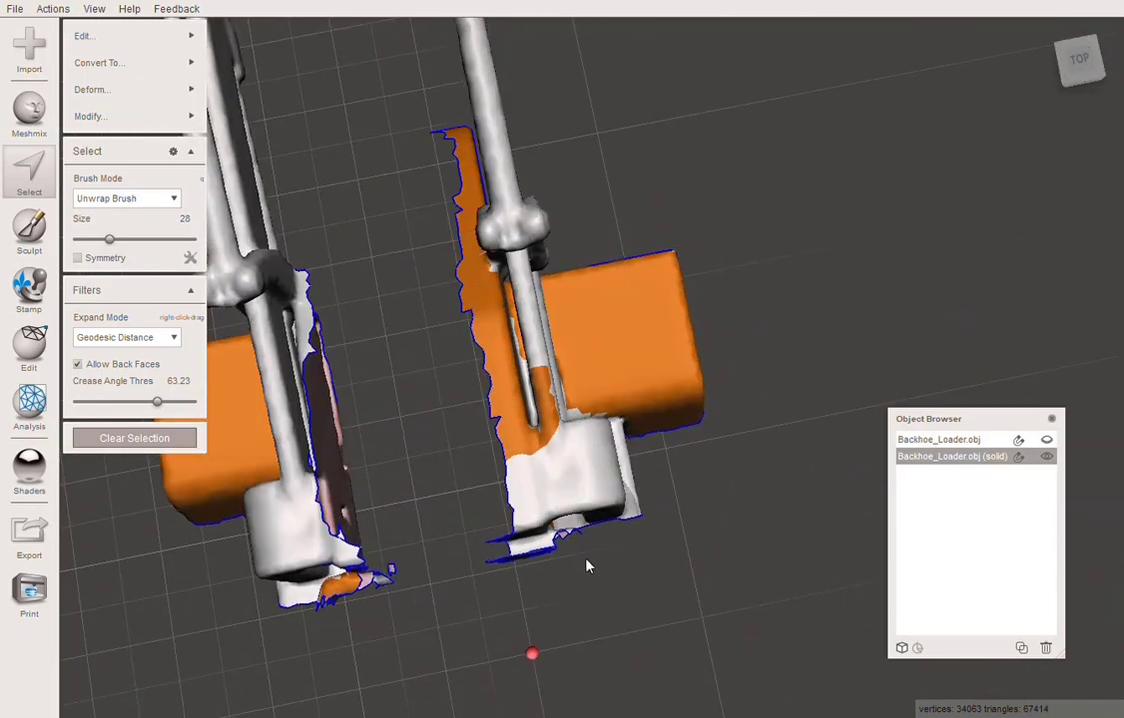
# Set the selection brush size to 13 and paint the body faces around the right arm post's base and behind its lower cylinder.
pyautogui.press('[')
pyautogui.press('[')
pyautogui.press('[')
pyautogui.press('[')
pyautogui.press('[')
pyautogui.press('[')
pyautogui.press('[')
pyautogui.press('[')
pyautogui.press('[')
pyautogui.press('[')
pyautogui.press('[')
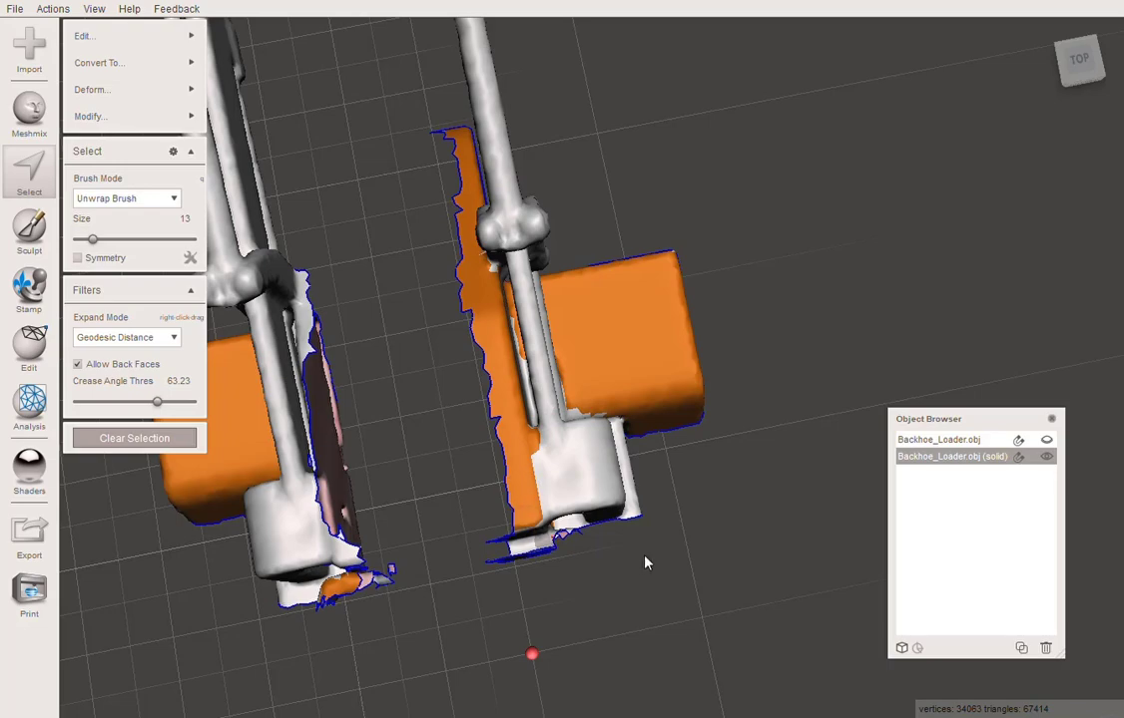
pyautogui.moveTo(645, 562); pyautogui.dragTo(504, 400, button='right')
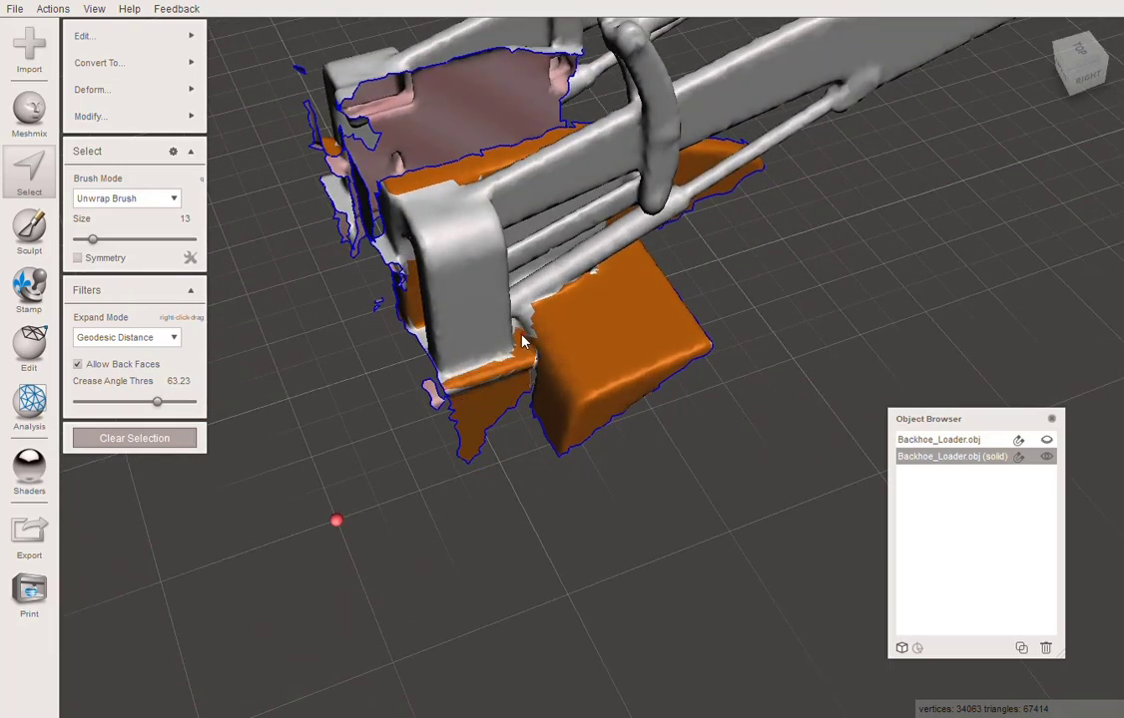
pyautogui.moveTo(529, 321); pyautogui.dragTo(610, 261, button='right')
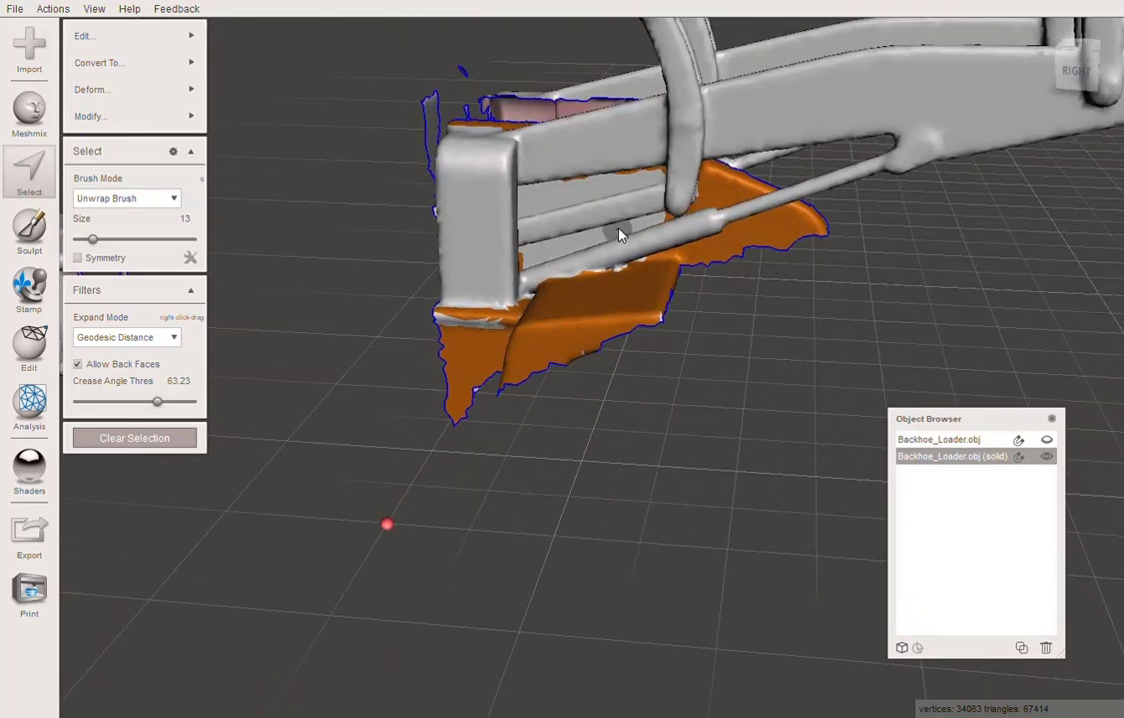
pyautogui.moveTo(611, 246); pyautogui.dragTo(546, 257)
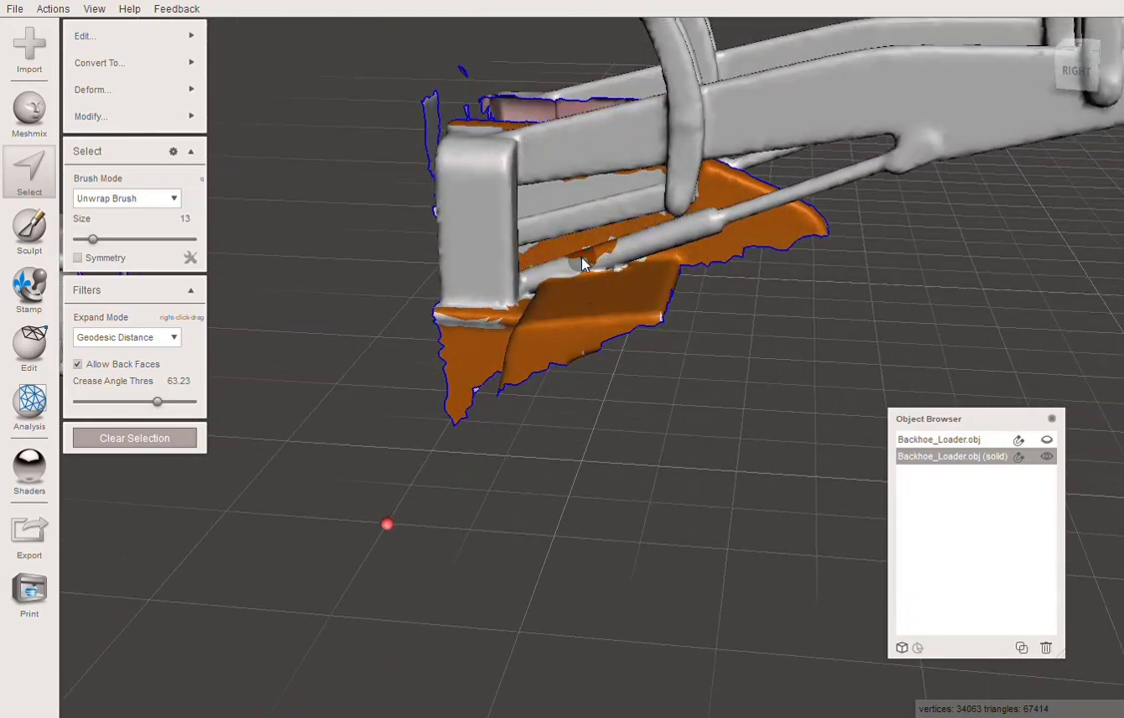
# Brush-select the remaining body panel faces between the loader arm cylinders on both sides and delete all selected faces.
pyautogui.moveTo(568, 260); pyautogui.dragTo(640, 269, button='right')
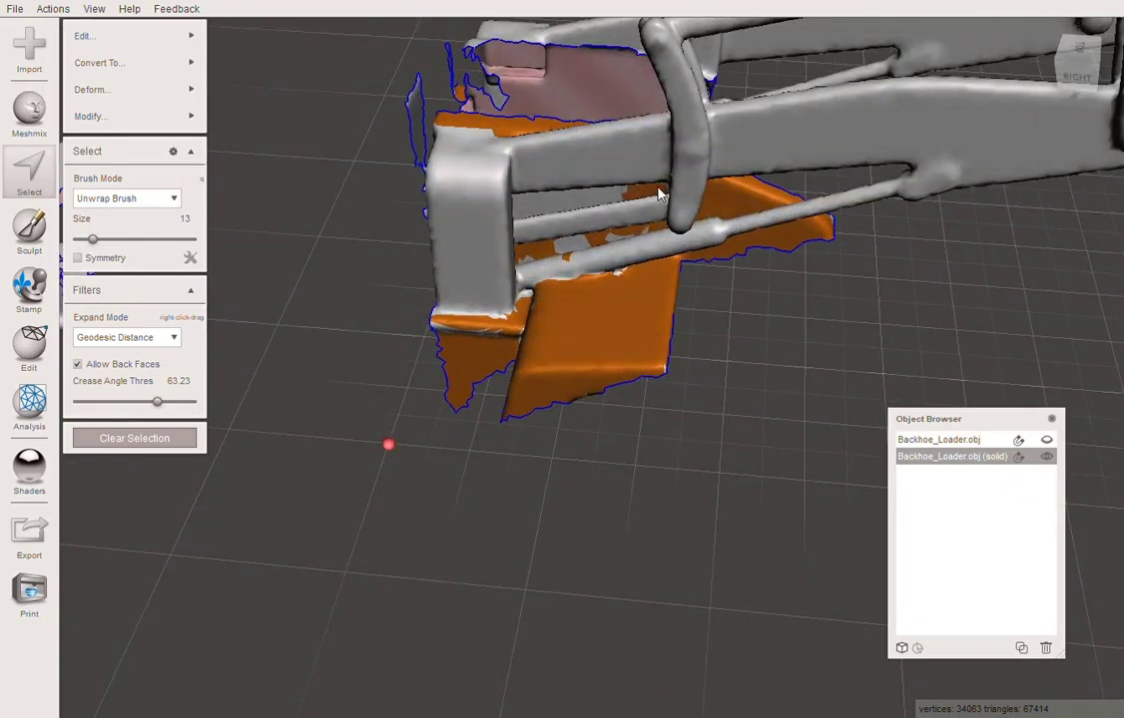
pyautogui.moveTo(659, 195); pyautogui.dragTo(572, 204)
pyautogui.moveTo(532, 214); pyautogui.dragTo(656, 347, button='right')
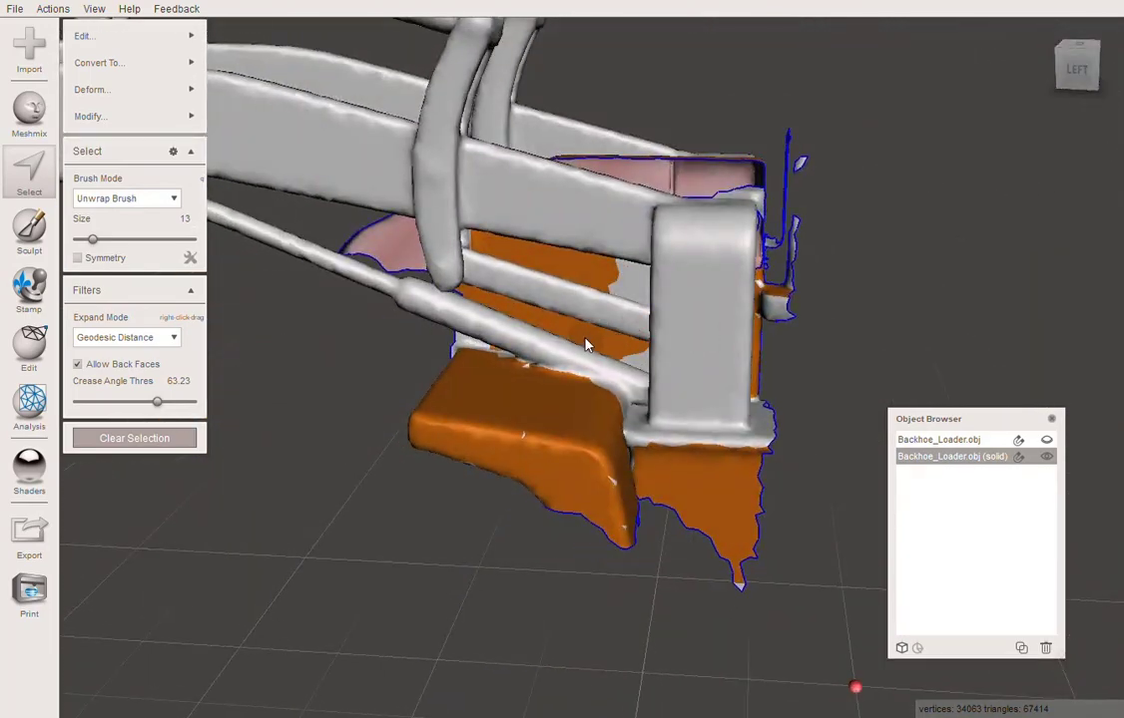
pyautogui.moveTo(643, 369)
pyautogui.mouseDown()
pyautogui.moveTo(640, 283)
pyautogui.moveTo(580, 246)
pyautogui.moveTo(539, 319)
pyautogui.mouseUp()
pyautogui.moveTo(539, 319); pyautogui.dragTo(948, 290, button='right')
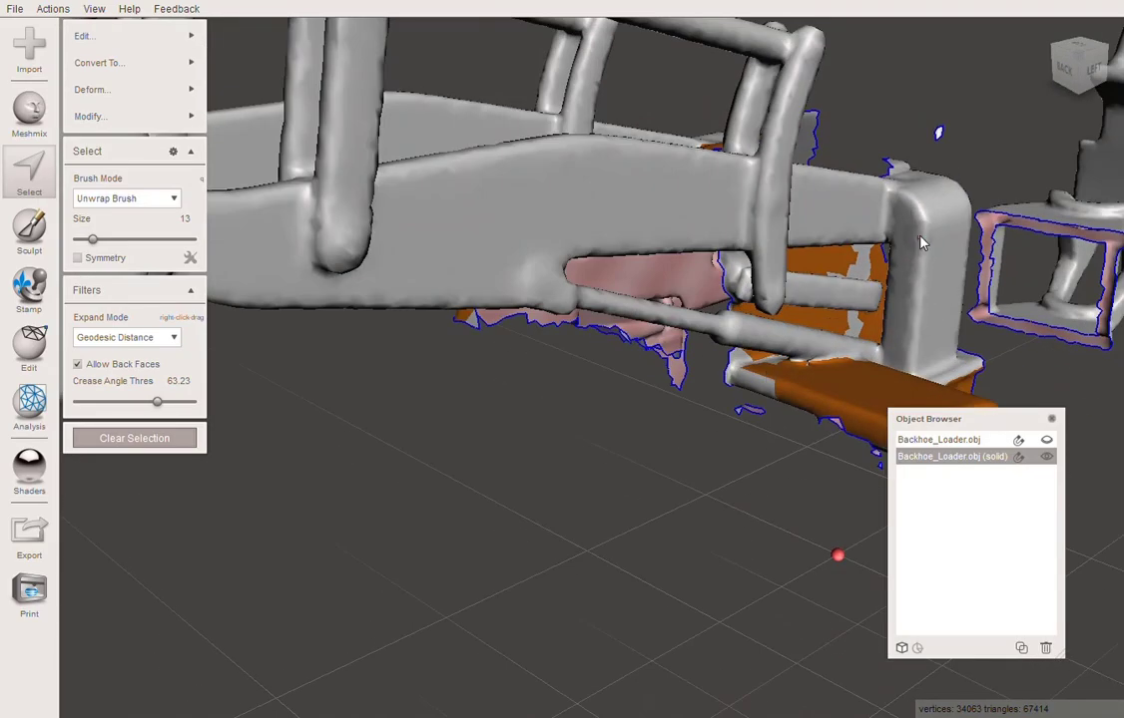
pyautogui.moveTo(808, 209); pyautogui.dragTo(924, 407, button='right')
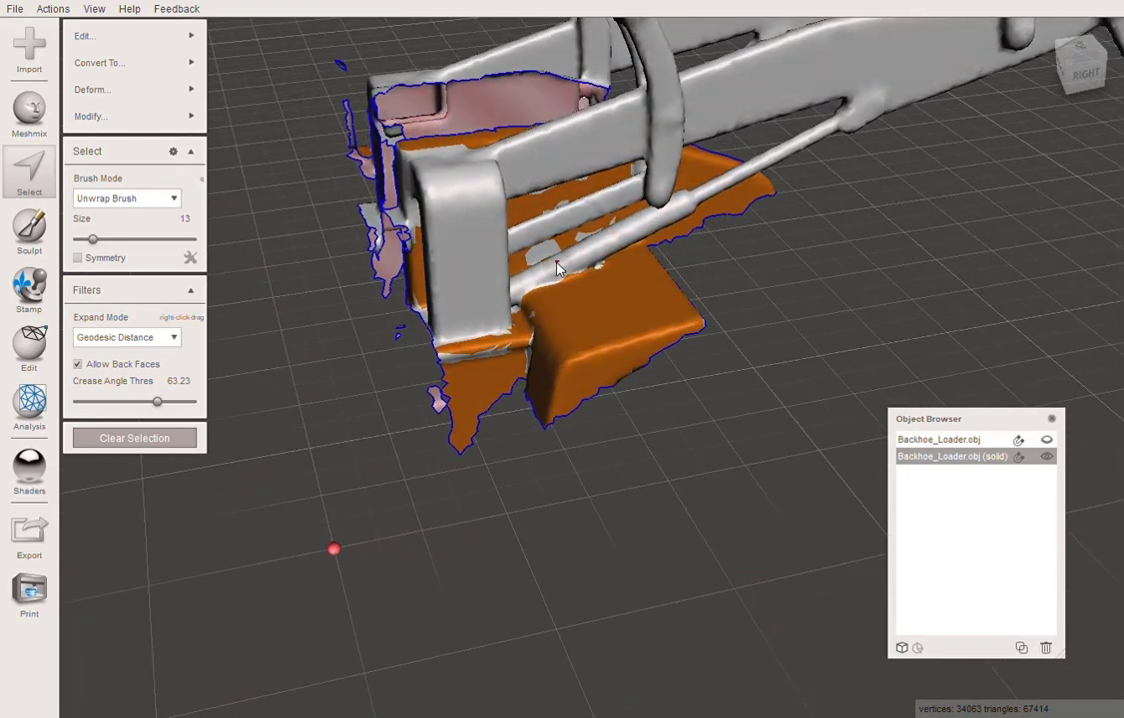
pyautogui.press('Delete')
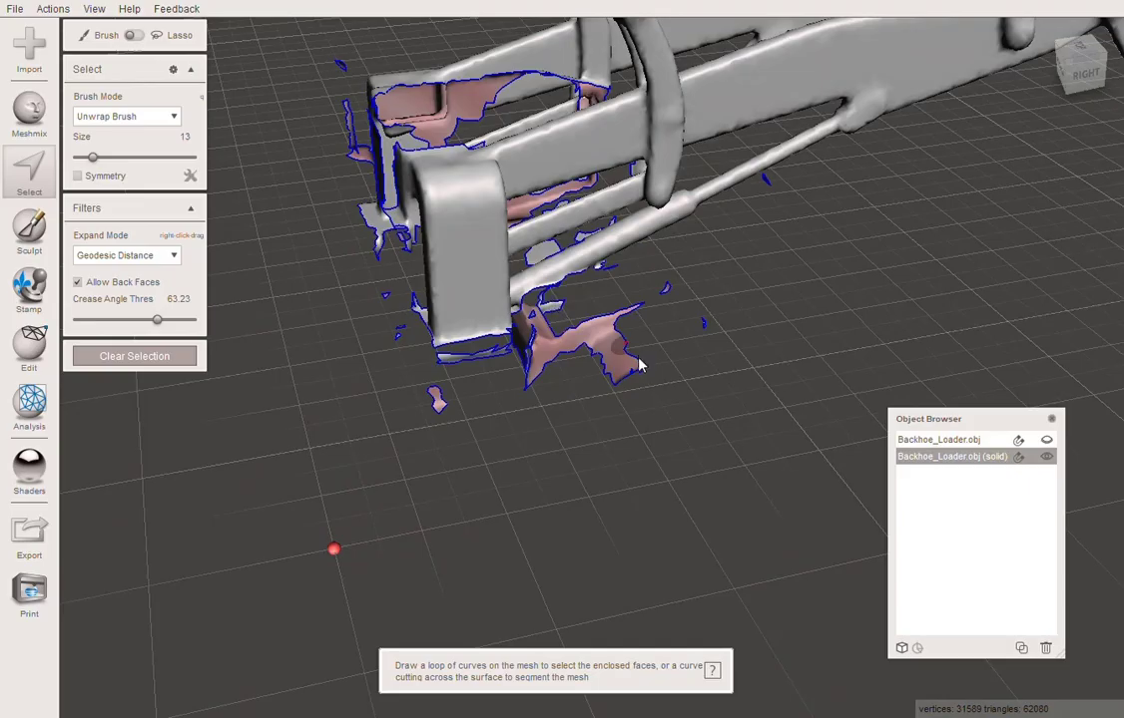
# Brush-select the leftover step block fragments beneath the right loader arm post and delete them.
pyautogui.moveTo(554, 306)
pyautogui.mouseDown(button='right')
pyautogui.moveTo(345, 228)
pyautogui.moveTo(670, 402)
pyautogui.moveTo(597, 363)
pyautogui.moveTo(409, 43)
pyautogui.moveTo(216, 209)
pyautogui.moveTo(401, 307)
pyautogui.moveTo(603, 343)
pyautogui.moveTo(293, 125)
pyautogui.moveTo(514, 174)
pyautogui.moveTo(565, 368)
pyautogui.mouseUp(button='right')
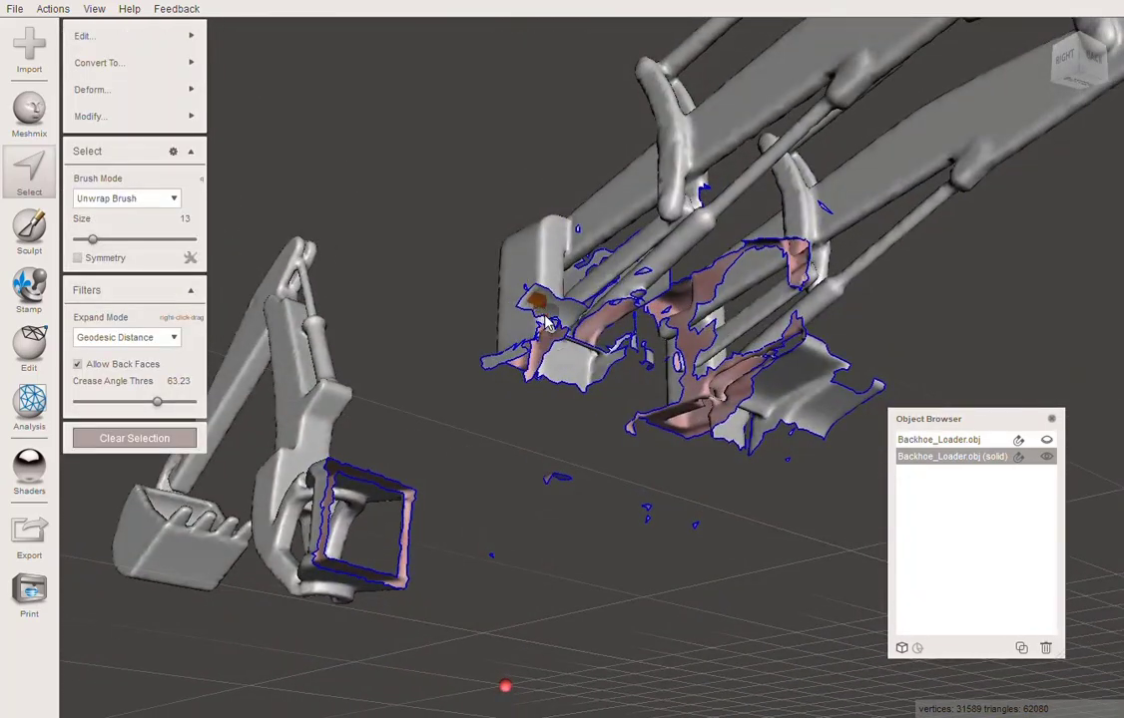
pyautogui.moveTo(170, 60)
pyautogui.moveTo(170, 114)
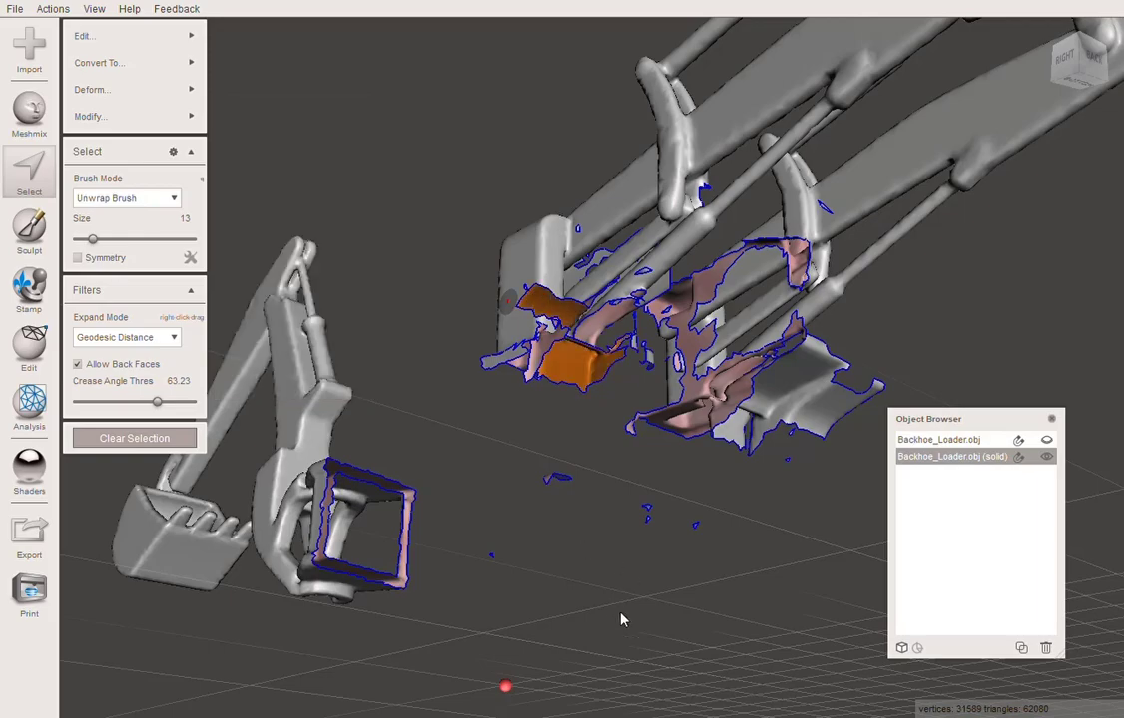
pyautogui.moveTo(620, 616); pyautogui.dragTo(416, 513, button='right')
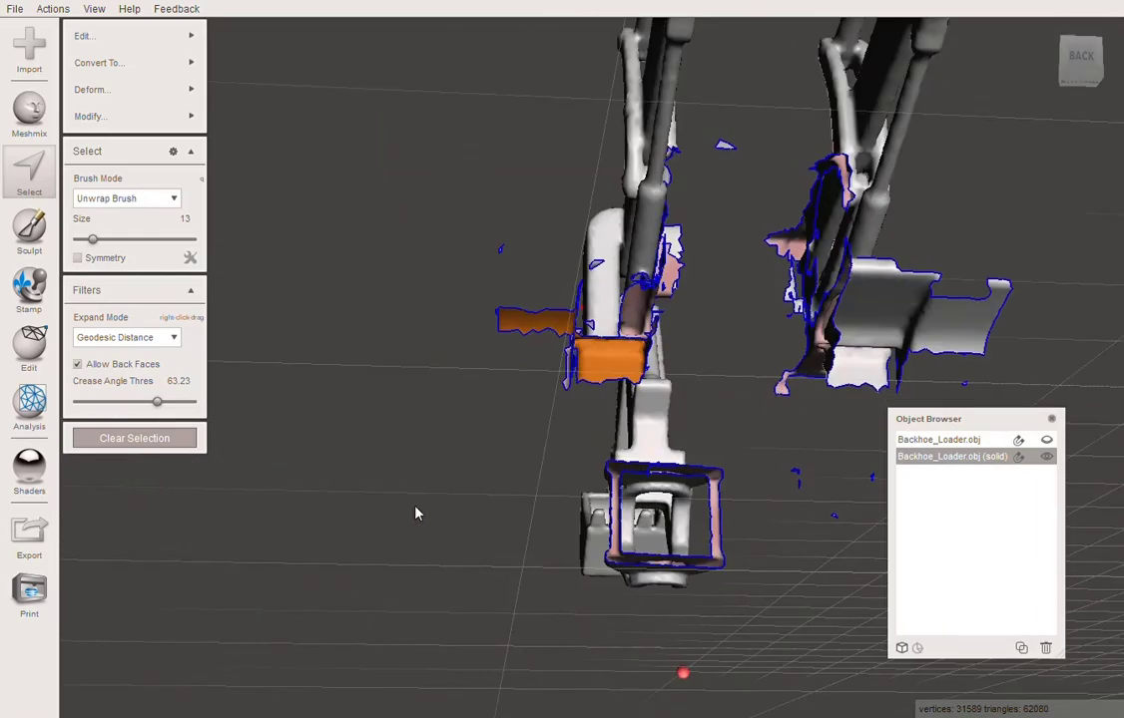
pyautogui.press('Delete')
pyautogui.moveTo(687, 418); pyautogui.dragTo(624, 346, button='right')
pyautogui.doubleClick(715, 85)
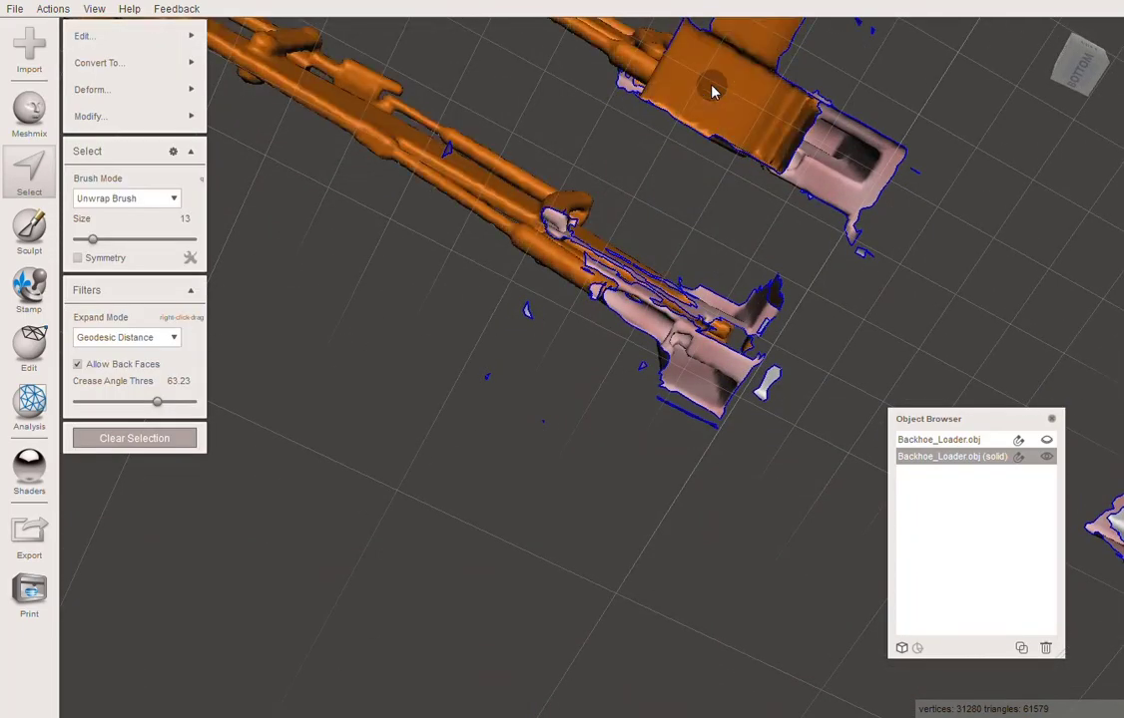
pyautogui.moveTo(711, 92); pyautogui.dragTo(589, 446, button='right')
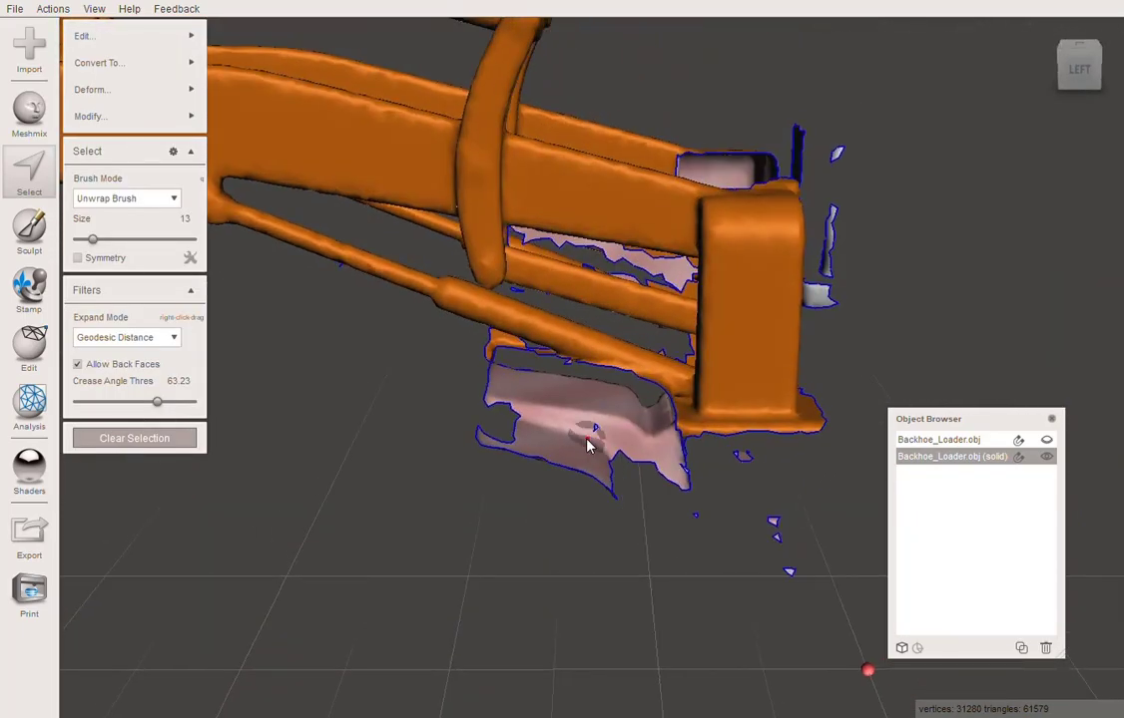
pyautogui.click(139, 442)
# Brush-select the strip joining the left step block to the arm and the post's base flange, and delete them.
pyautogui.moveTo(414, 516)
pyautogui.mouseDown(button='right')
pyautogui.moveTo(678, 374)
pyautogui.moveTo(832, 502)
pyautogui.moveTo(780, 592)
pyautogui.moveTo(572, 611)
pyautogui.moveTo(663, 514)
pyautogui.moveTo(834, 424)
pyautogui.mouseUp(button='right')
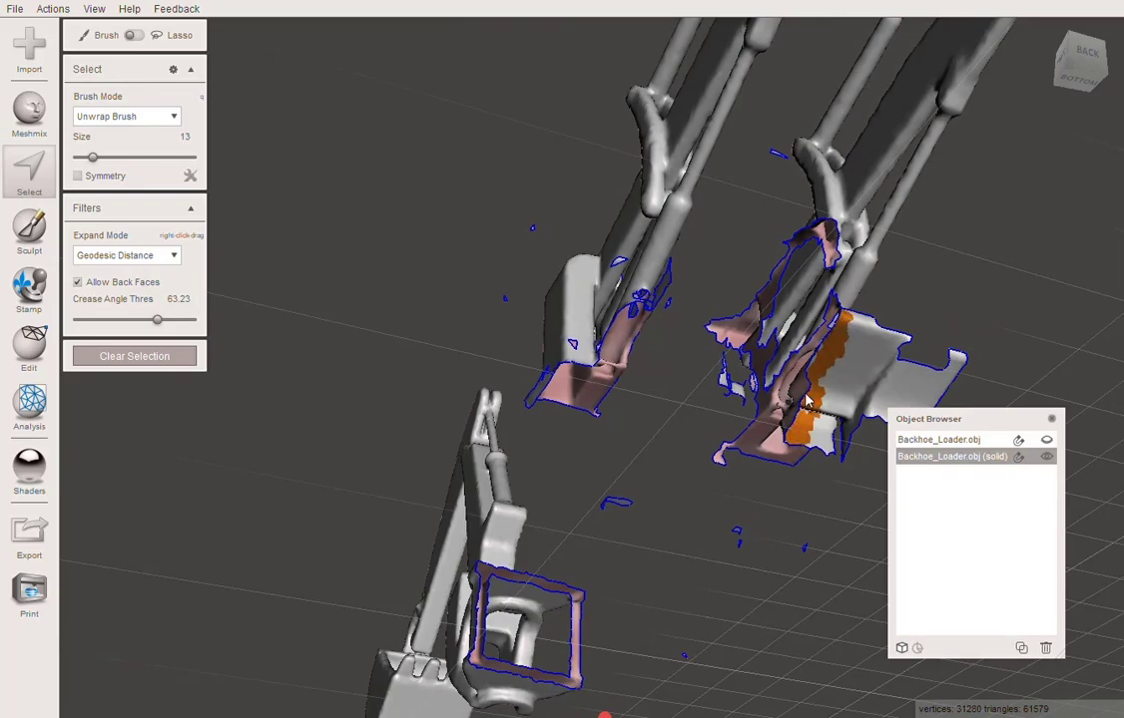
pyautogui.moveTo(806, 399); pyautogui.dragTo(798, 405)
pyautogui.moveTo(777, 449)
pyautogui.mouseDown(button='right')
pyautogui.moveTo(592, 624)
pyautogui.moveTo(463, 671)
pyautogui.moveTo(372, 660)
pyautogui.moveTo(469, 554)
pyautogui.mouseUp(button='right')
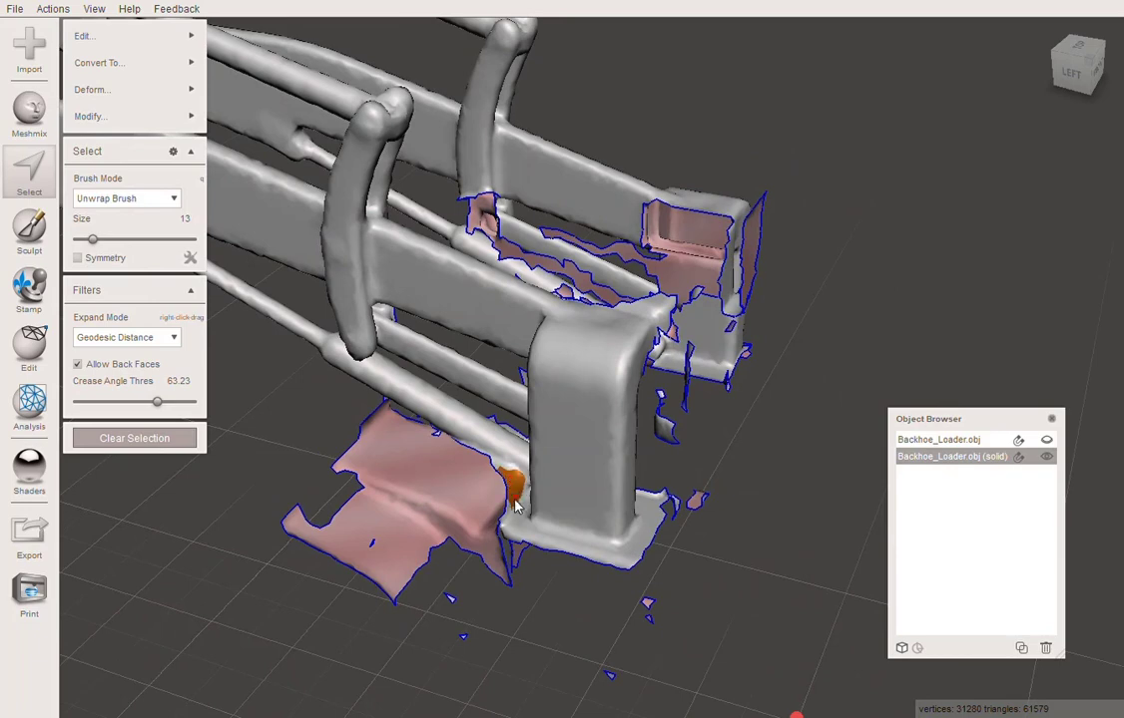
pyautogui.moveTo(536, 538); pyautogui.dragTo(607, 553)
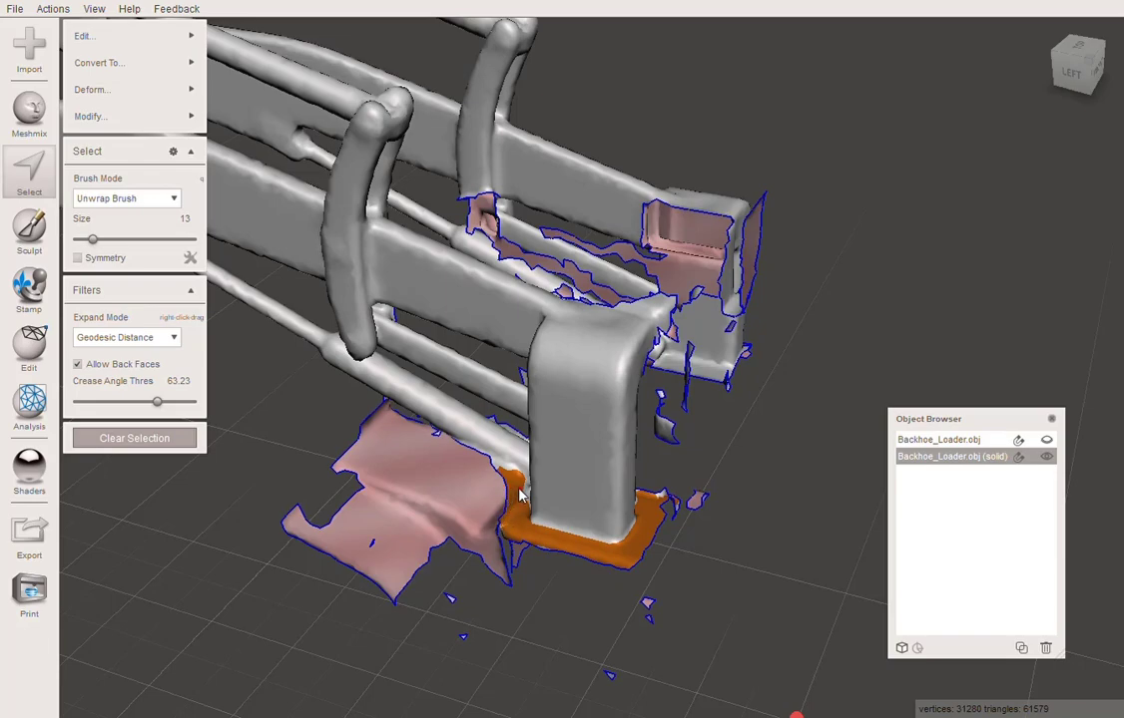
pyautogui.moveTo(446, 609)
pyautogui.mouseDown(button='right')
pyautogui.moveTo(434, 561)
pyautogui.moveTo(542, 514)
pyautogui.moveTo(617, 379)
pyautogui.mouseUp(button='right')
pyautogui.click(886, 174)
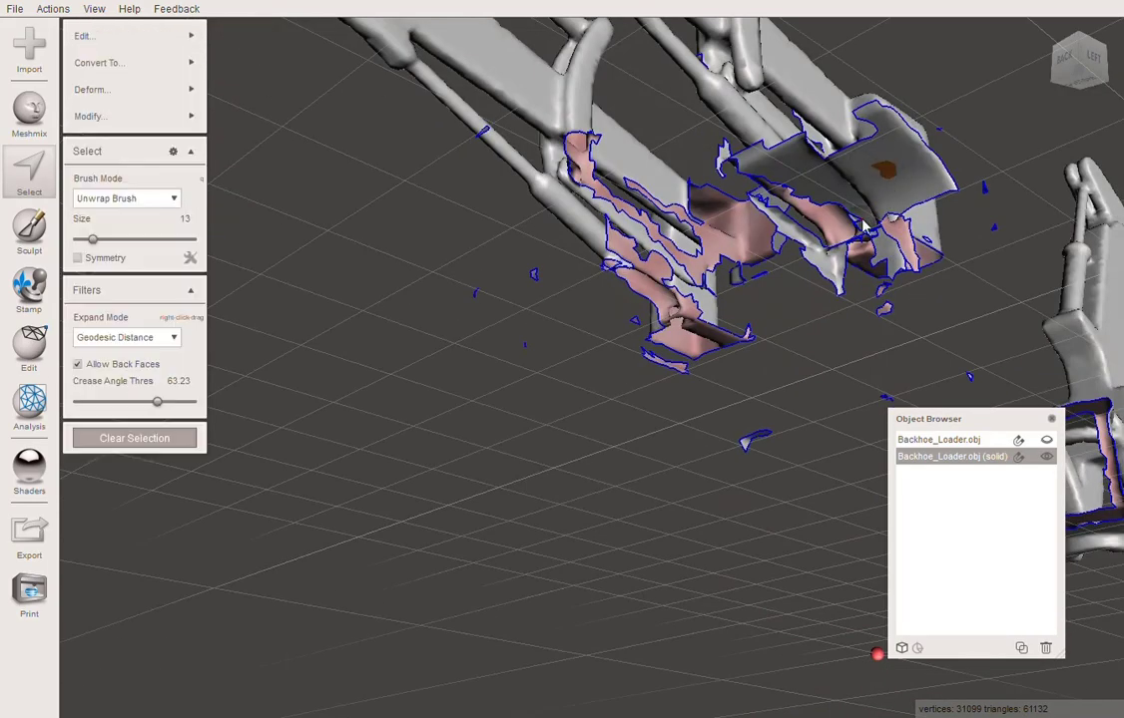
pyautogui.press('e')
pyautogui.click(160, 439)
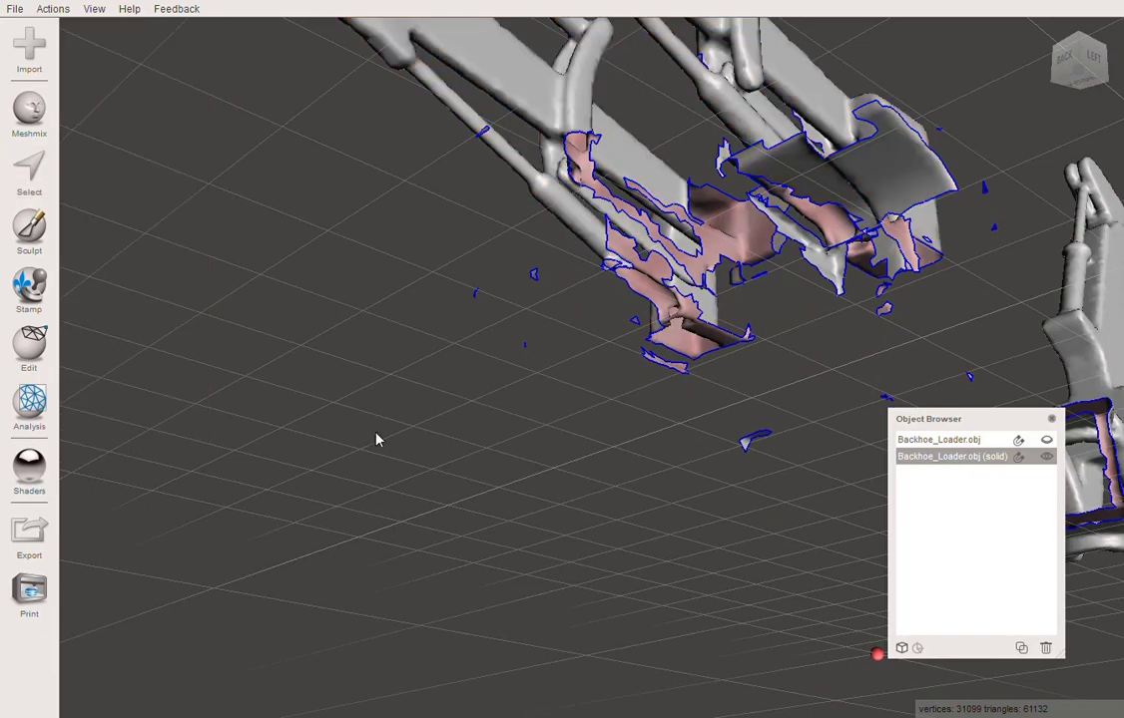
# Lasso-select the leftover body panel fragment hanging beneath the left loader arm's lower cylinder and delete it.
pyautogui.moveTo(376, 435); pyautogui.dragTo(496, 477, button='right')
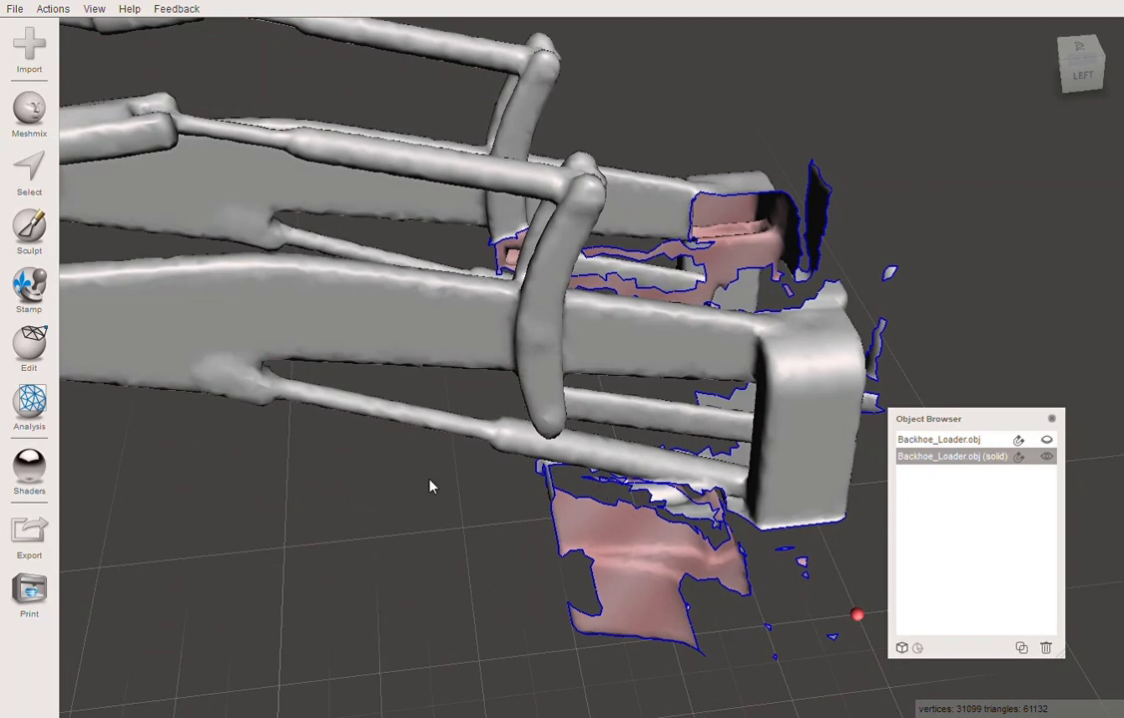
pyautogui.press('s')
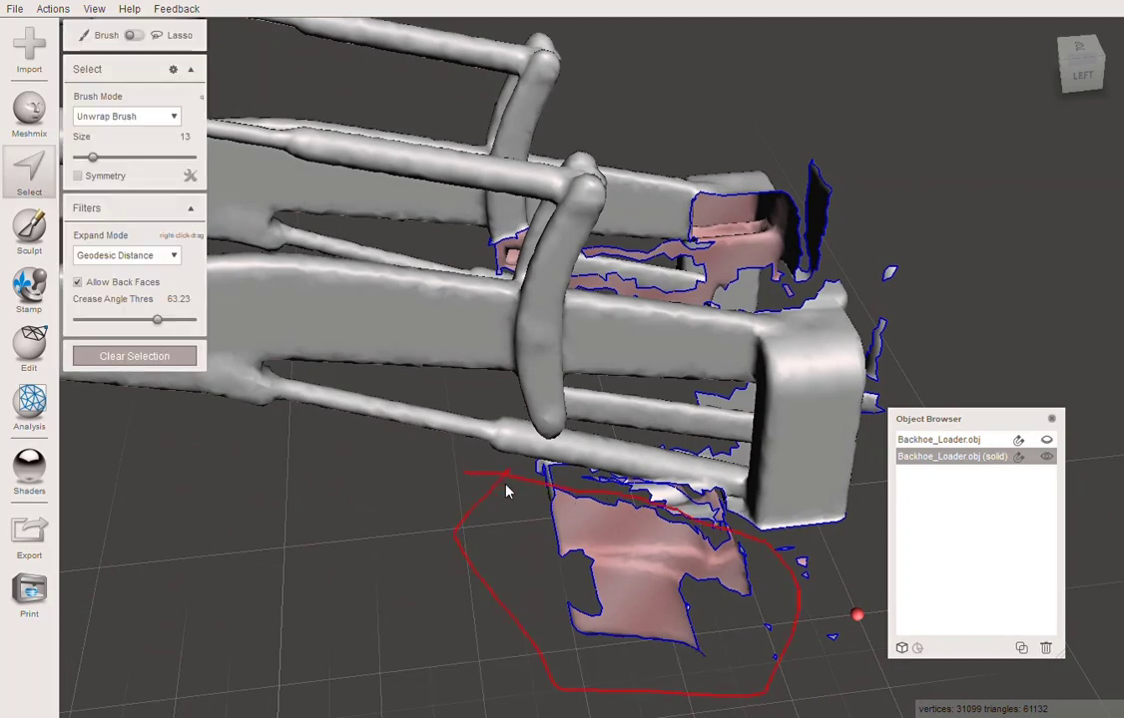
pyautogui.moveTo(506, 491); pyautogui.dragTo(504, 493)
pyautogui.press('Escape')
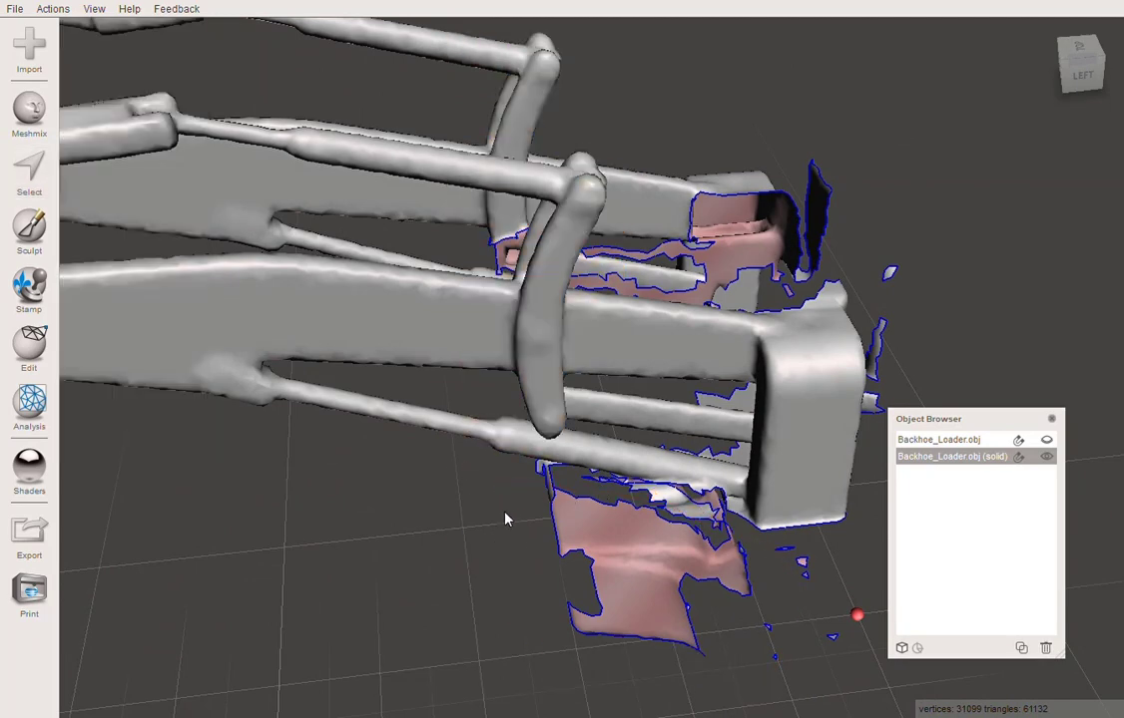
pyautogui.press('s')
pyautogui.moveTo(764, 559); pyautogui.dragTo(502, 540)
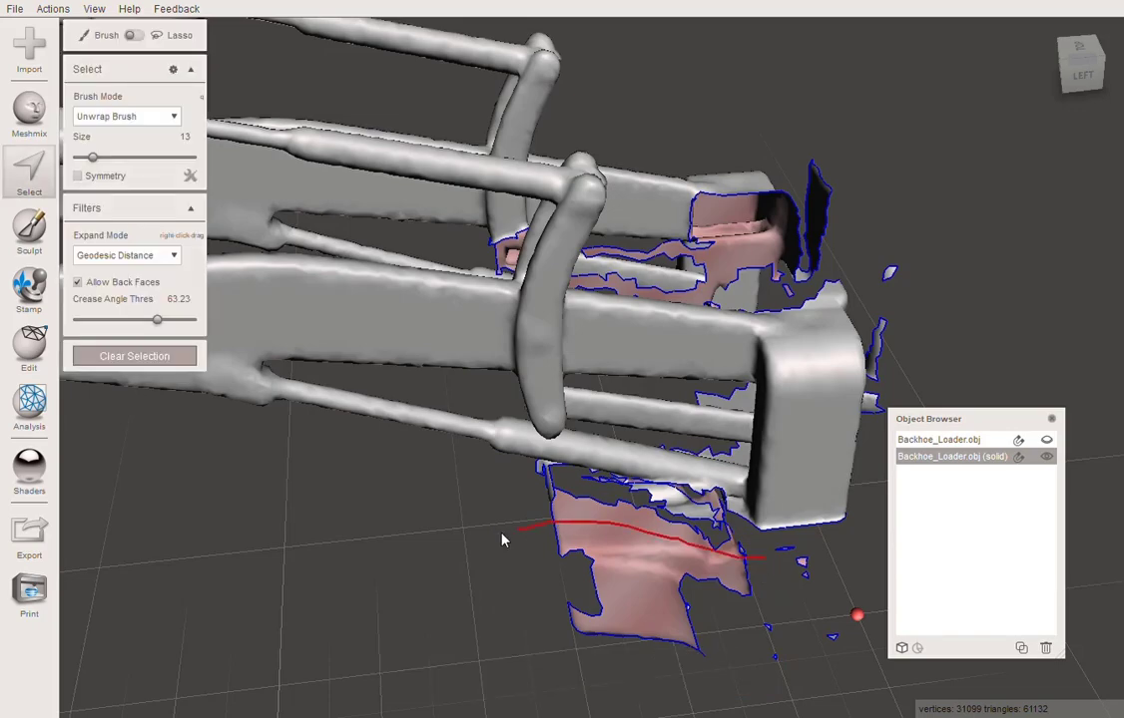
pyautogui.moveTo(766, 623); pyautogui.dragTo(835, 419, button='right')
pyautogui.press('Delete')
# Brush-select the flap sticking out from the inner side of the loader arm post, including its ragged remainder, and delete it.
pyautogui.moveTo(742, 360); pyautogui.dragTo(829, 644, button='right')
pyautogui.moveTo(766, 122); pyautogui.dragTo(781, 153, button='right')
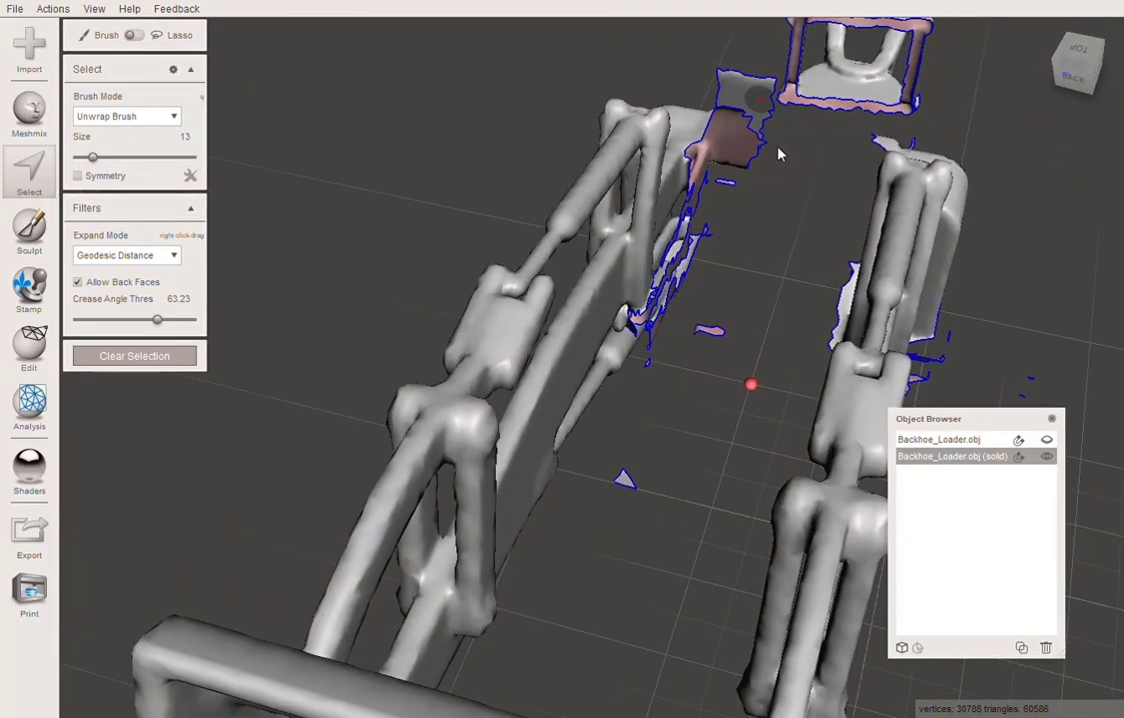
pyautogui.click(728, 107)
pyautogui.press('Delete')
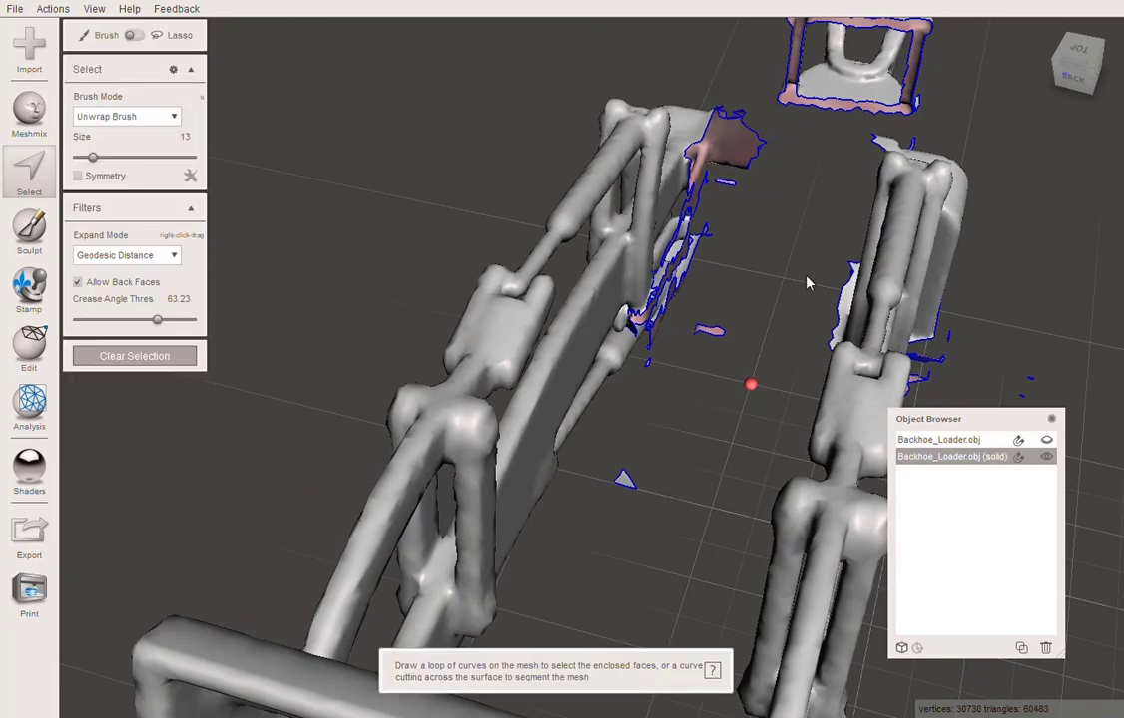
pyautogui.moveTo(807, 280)
pyautogui.mouseDown(button='right')
pyautogui.moveTo(574, 243)
pyautogui.moveTo(348, 257)
pyautogui.moveTo(419, 371)
pyautogui.mouseUp(button='right')
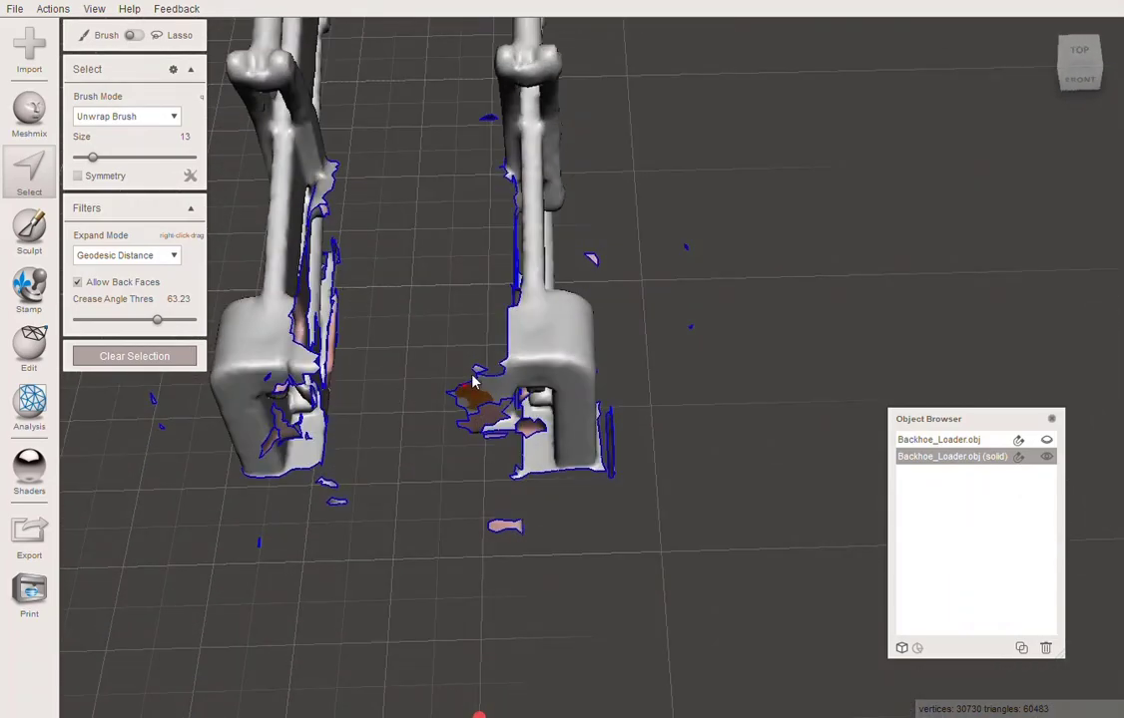
pyautogui.moveTo(469, 387); pyautogui.dragTo(467, 424)
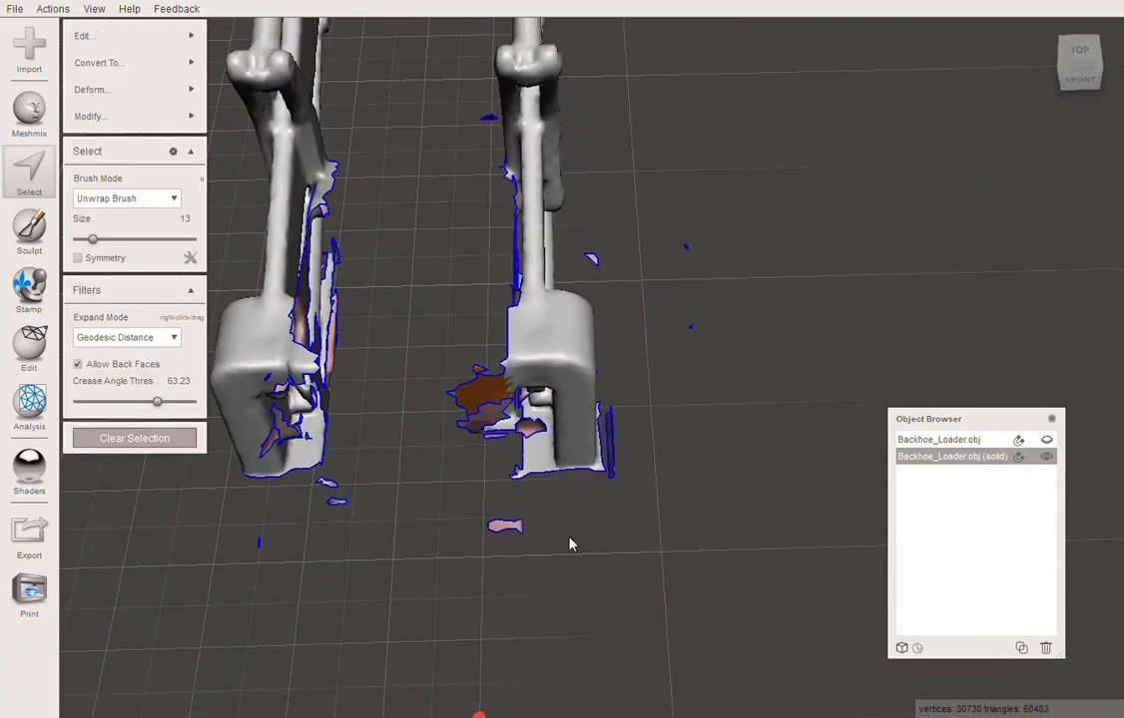
pyautogui.press('Delete')
# Run the Inspector on the solid mesh and auto-repair all defects using Flat Fill.
pyautogui.moveTo(521, 547); pyautogui.dragTo(903, 409, button='right')
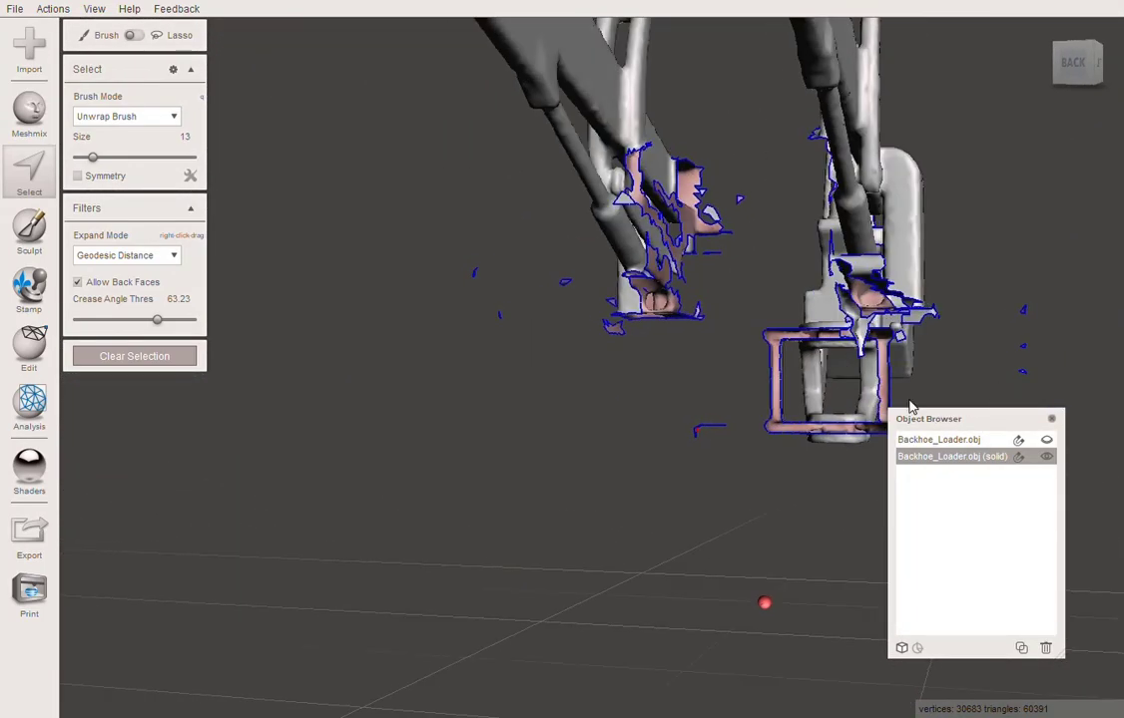
pyautogui.click(29, 404)
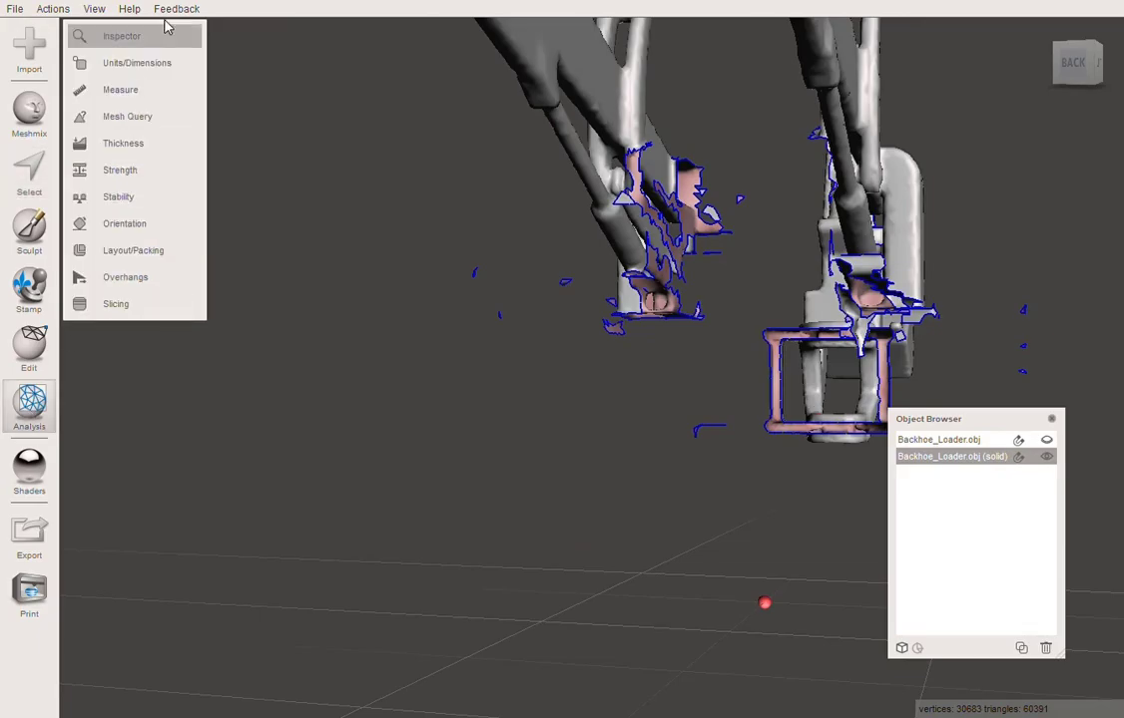
pyautogui.click(119, 35)
pyautogui.moveTo(753, 591); pyautogui.dragTo(988, 658, button='right')
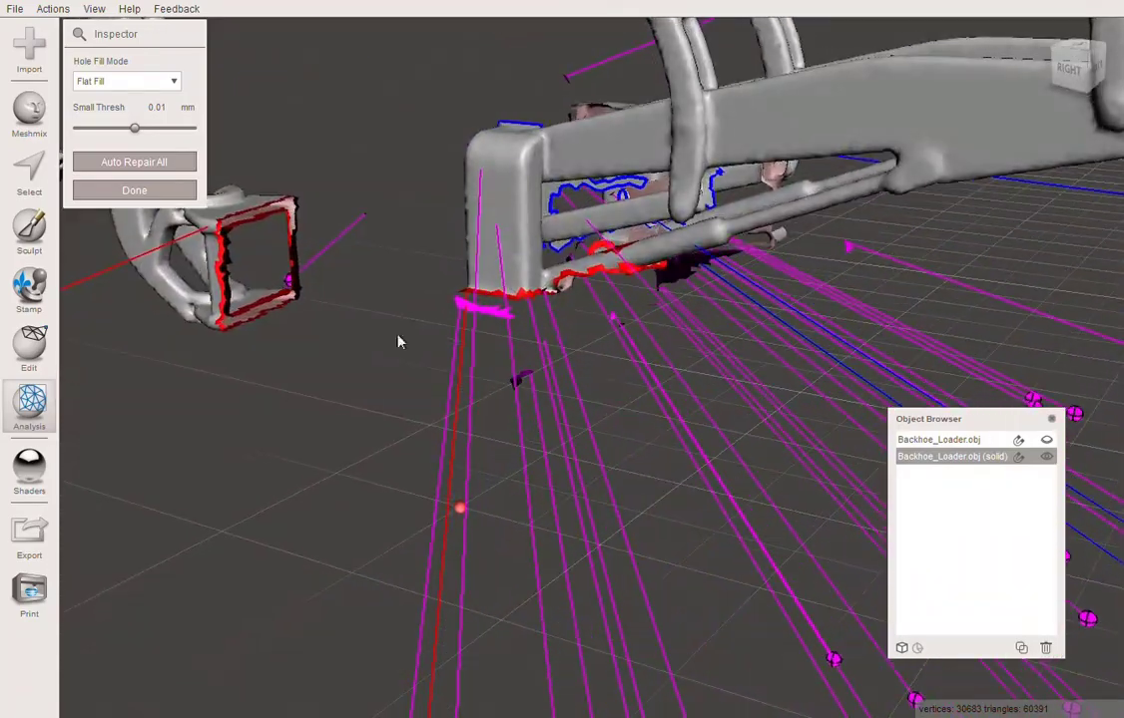
pyautogui.click(116, 171)
pyautogui.moveTo(112, 171); pyautogui.dragTo(518, 230, button='right')
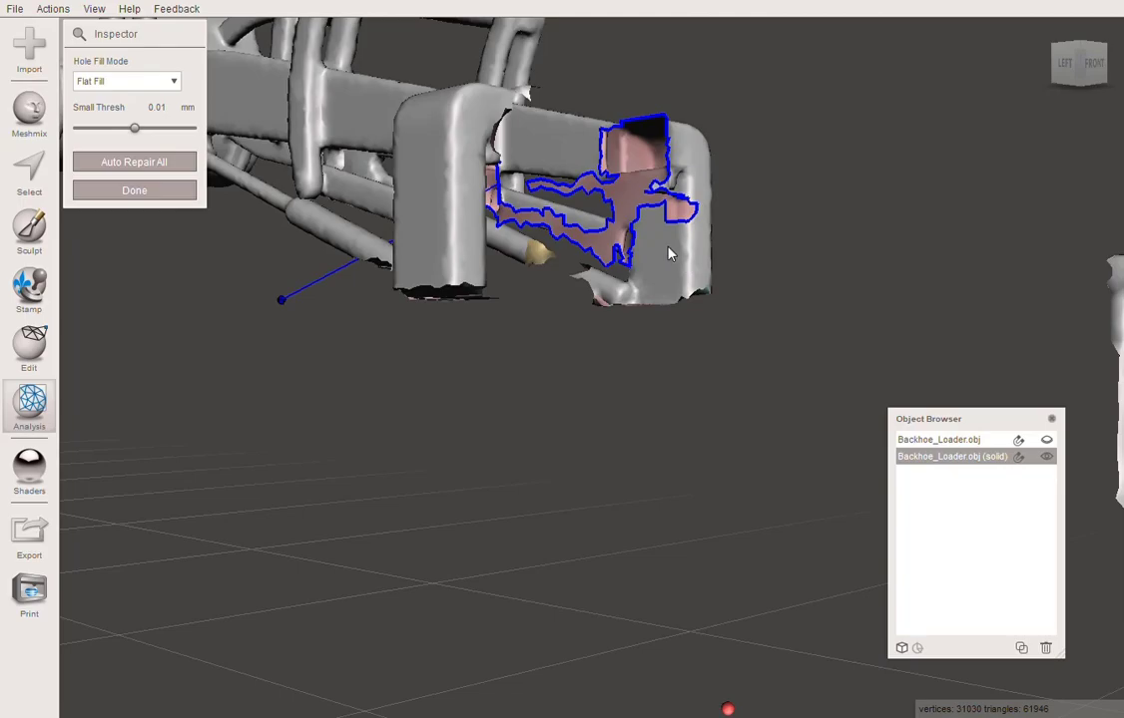
pyautogui.moveTo(672, 250); pyautogui.dragTo(68, 394, button='right')
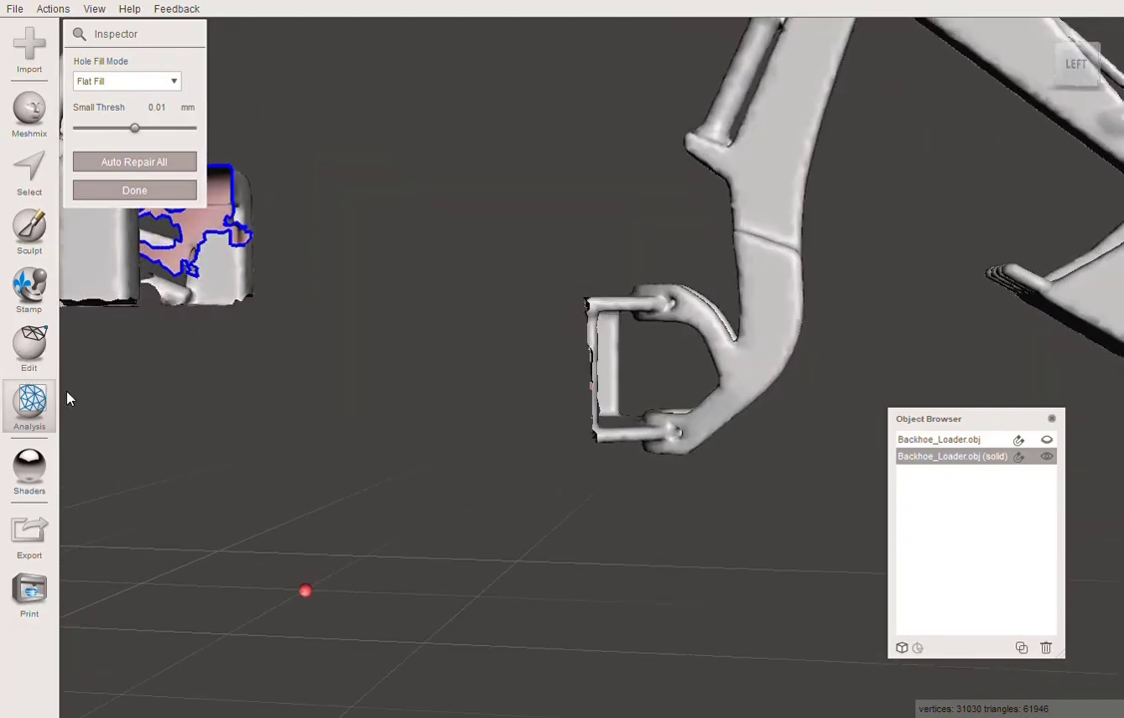
pyautogui.click(25, 167)
pyautogui.moveTo(643, 345)
pyautogui.mouseDown()
pyautogui.moveTo(612, 335)
pyautogui.moveTo(635, 346)
pyautogui.mouseUp()
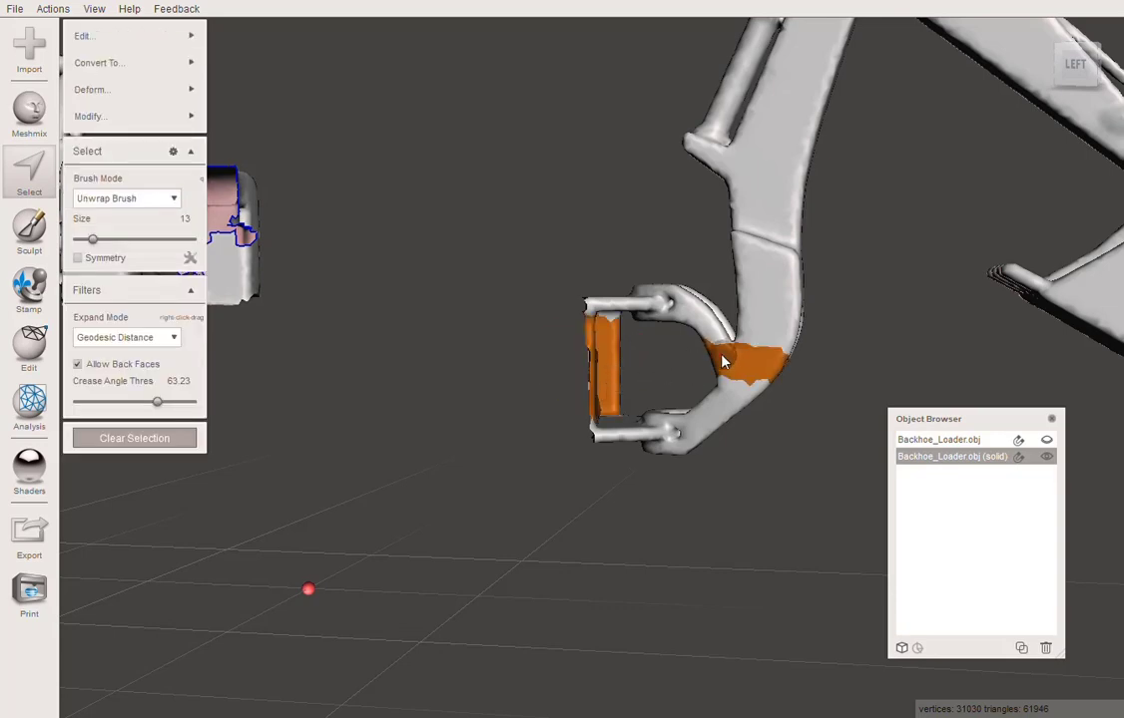
pyautogui.keyDown('ctrl'); pyautogui.moveTo(722, 362); pyautogui.dragTo(762, 368); pyautogui.keyUp('ctrl')
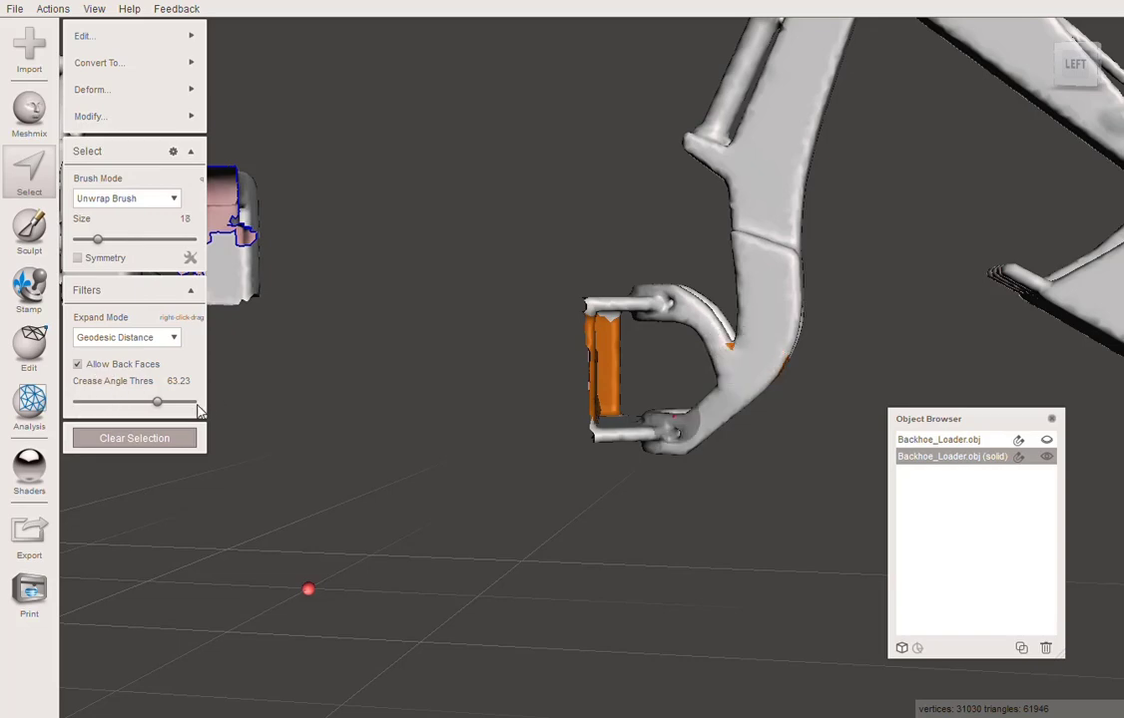
pyautogui.moveTo(156, 402); pyautogui.dragTo(73, 404)
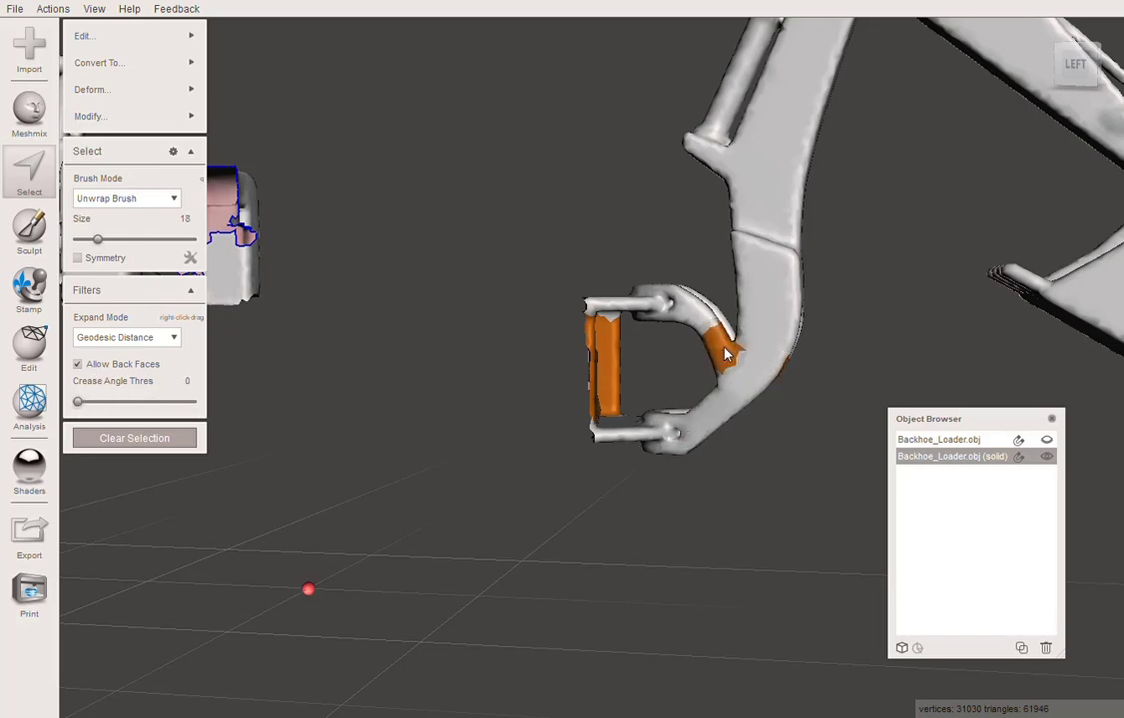
pyautogui.moveTo(715, 328)
pyautogui.mouseDown()
pyautogui.moveTo(713, 375)
pyautogui.moveTo(734, 388)
pyautogui.moveTo(721, 403)
pyautogui.mouseUp()
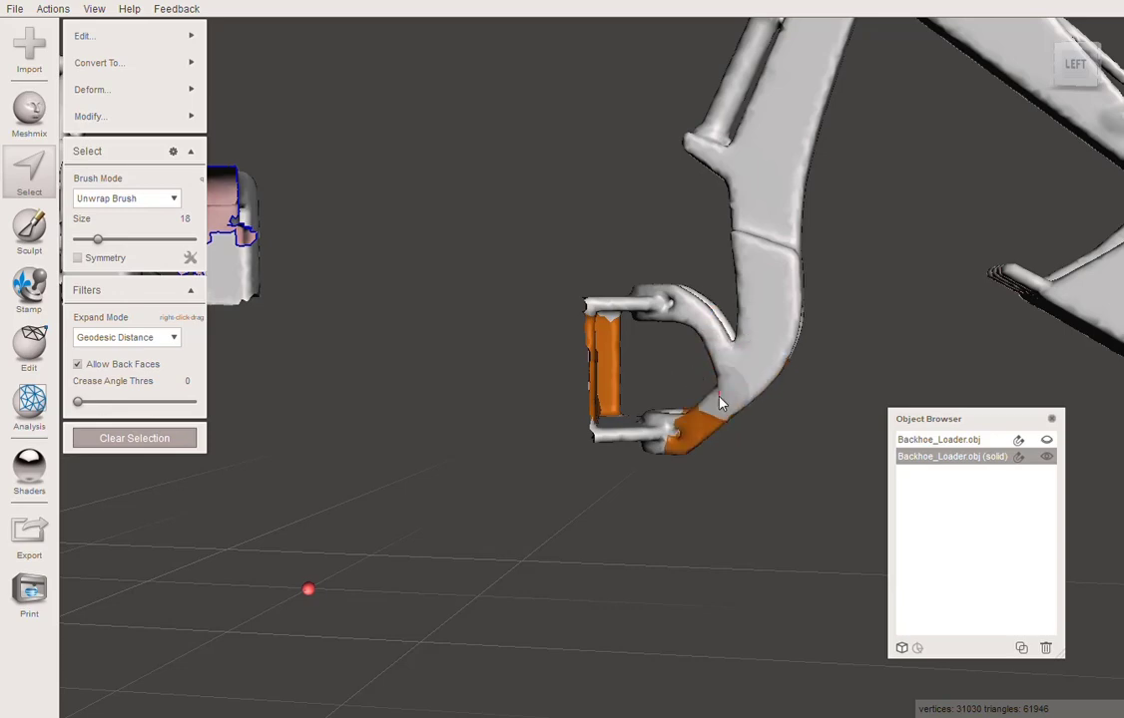
pyautogui.moveTo(811, 487)
pyautogui.mouseDown(button='right')
pyautogui.moveTo(620, 431)
pyautogui.moveTo(576, 389)
pyautogui.mouseUp(button='right')
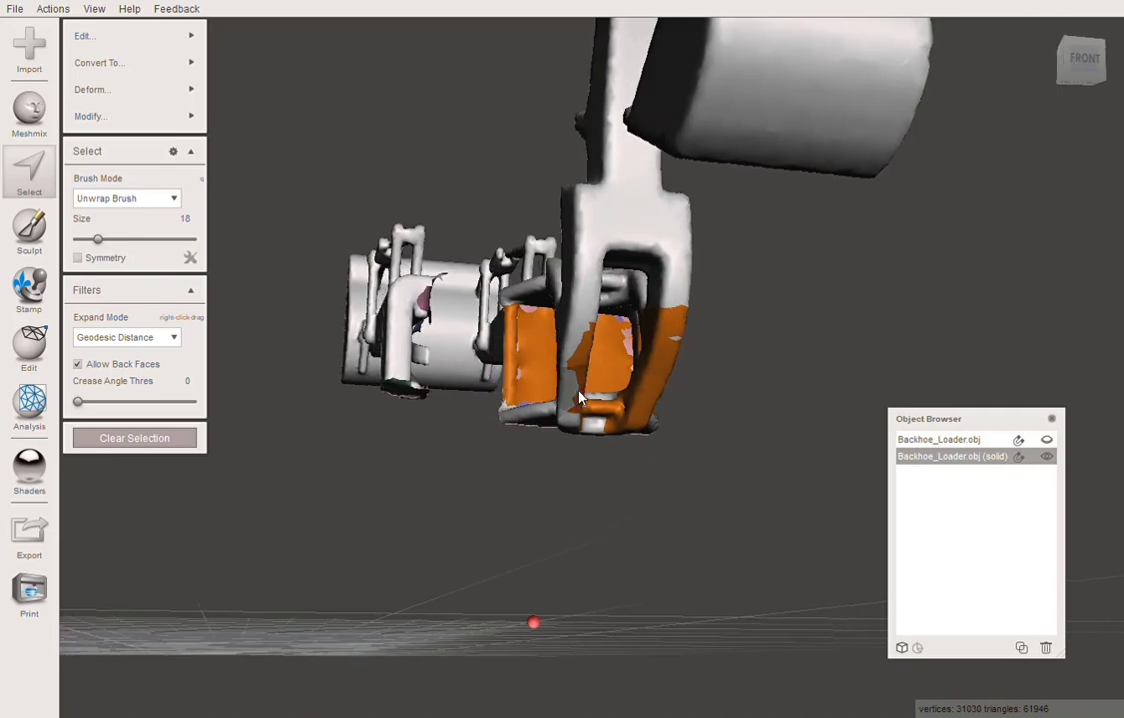
pyautogui.keyDown('ctrl'); pyautogui.moveTo(576, 388); pyautogui.dragTo(643, 399); pyautogui.keyUp('ctrl')
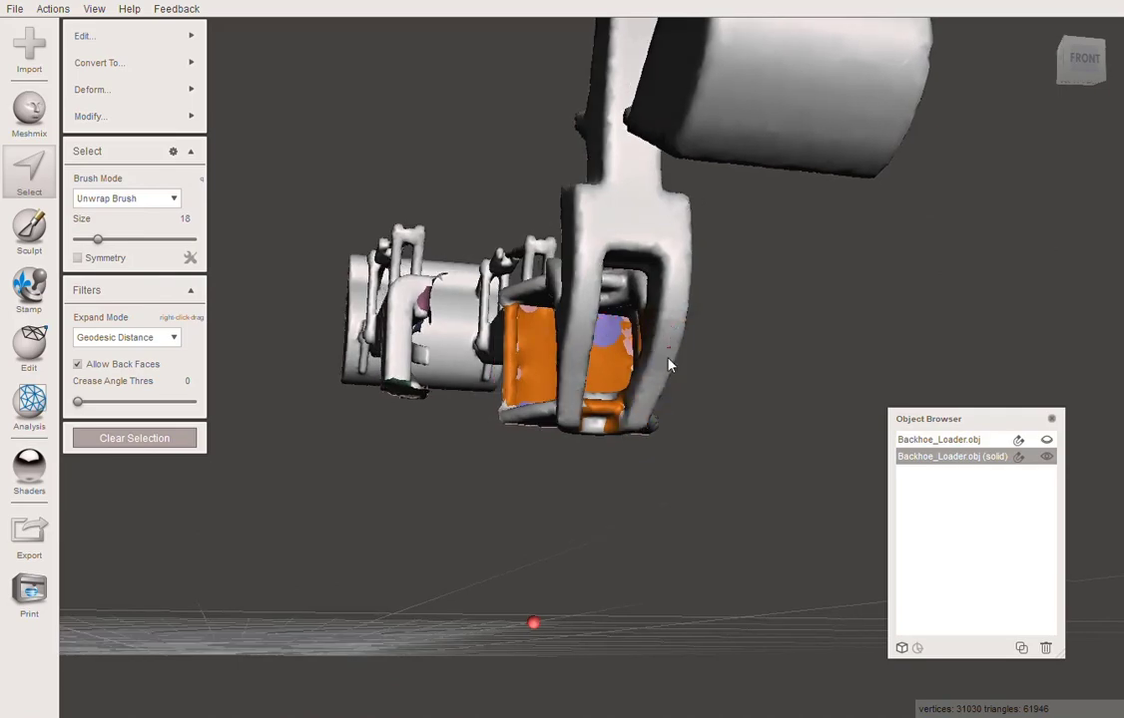
pyautogui.moveTo(623, 427); pyautogui.dragTo(439, 409, button='right')
pyautogui.moveTo(437, 409)
pyautogui.keyDown('ctrl'); pyautogui.mouseDown()
pyautogui.moveTo(394, 319)
pyautogui.moveTo(492, 421)
pyautogui.mouseUp(); pyautogui.keyUp('ctrl')
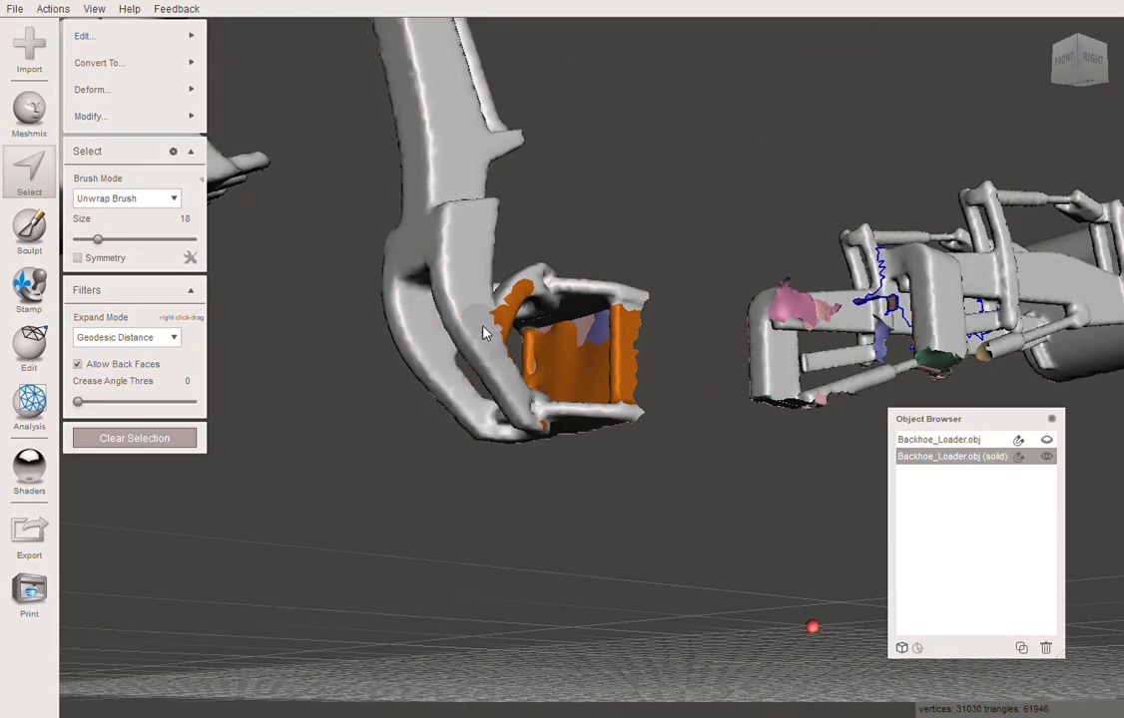
pyautogui.moveTo(438, 291); pyautogui.dragTo(291, 346, button='right')
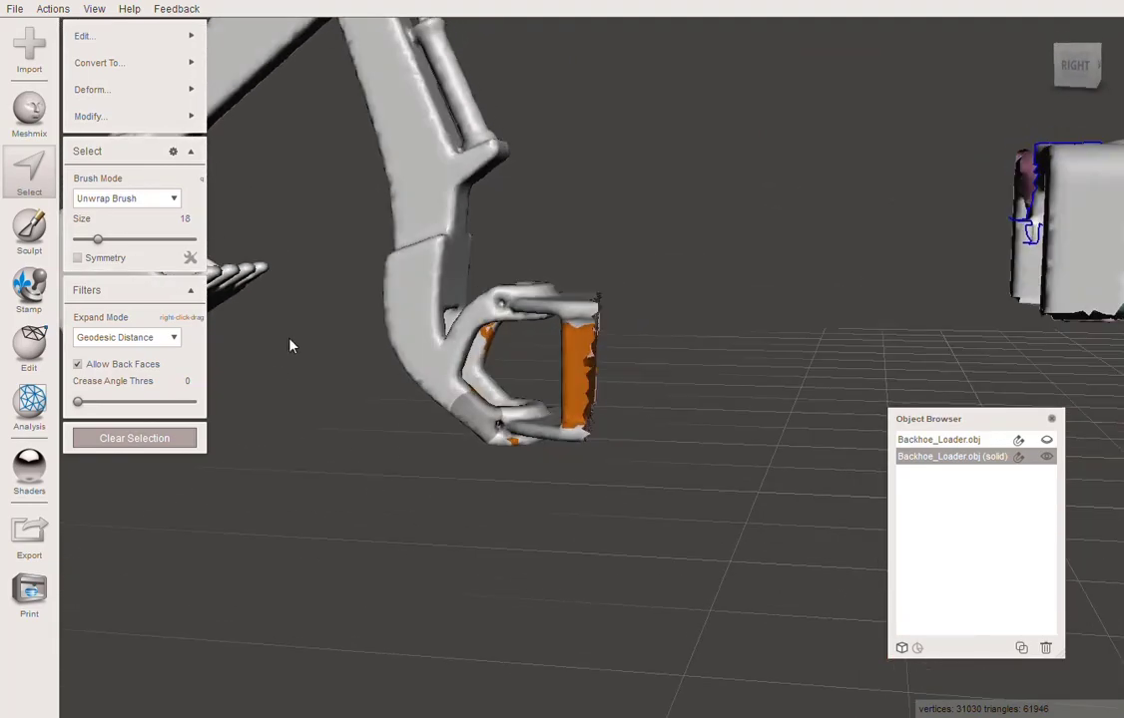
pyautogui.keyDown('ctrl'); pyautogui.moveTo(475, 342); pyautogui.dragTo(485, 411); pyautogui.keyUp('ctrl')
pyautogui.moveTo(564, 530); pyautogui.dragTo(431, 527, button='right')
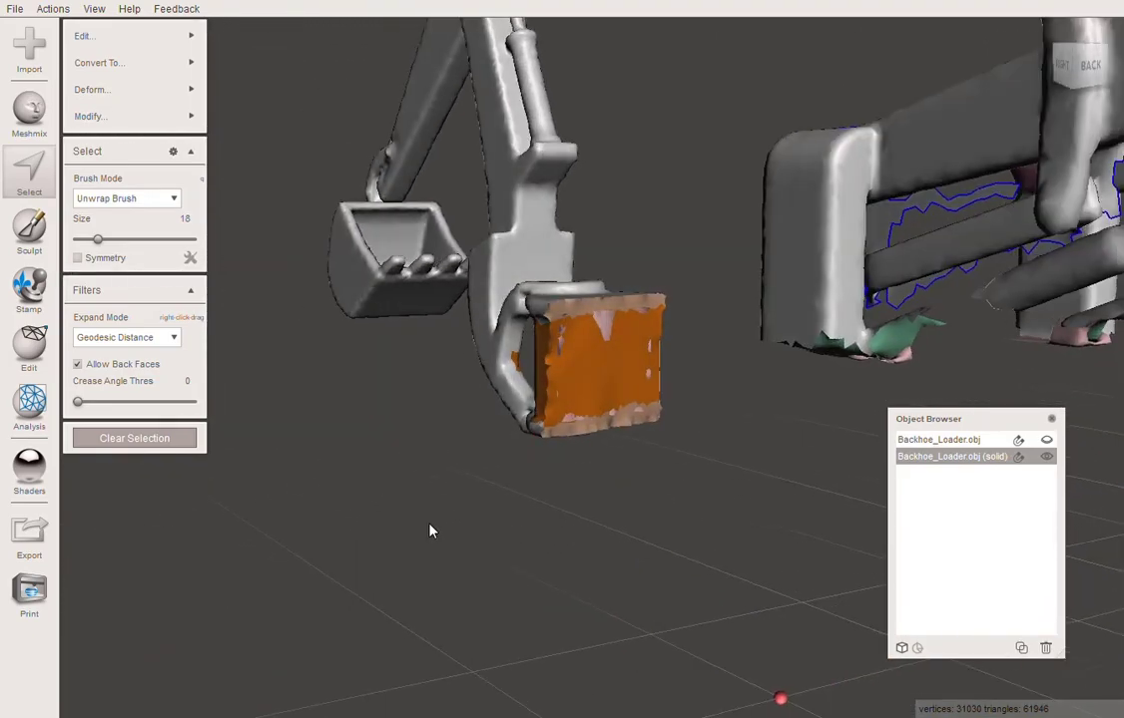
pyautogui.moveTo(507, 371); pyautogui.dragTo(795, 484, button='right')
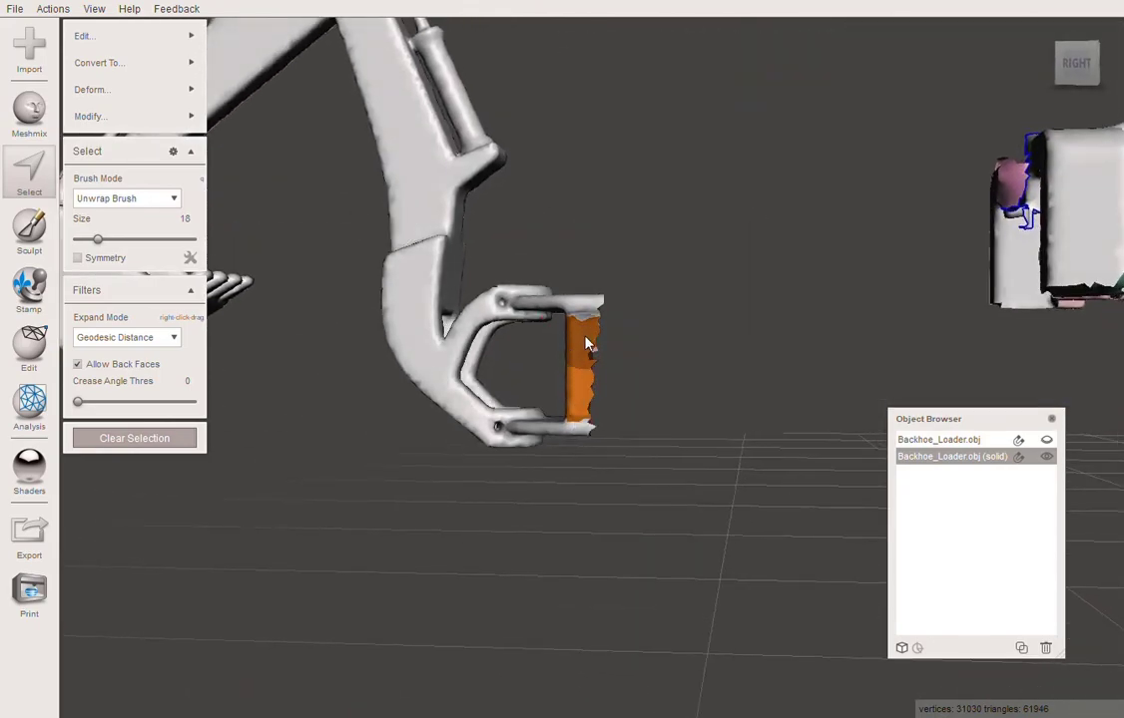
pyautogui.click(123, 441)
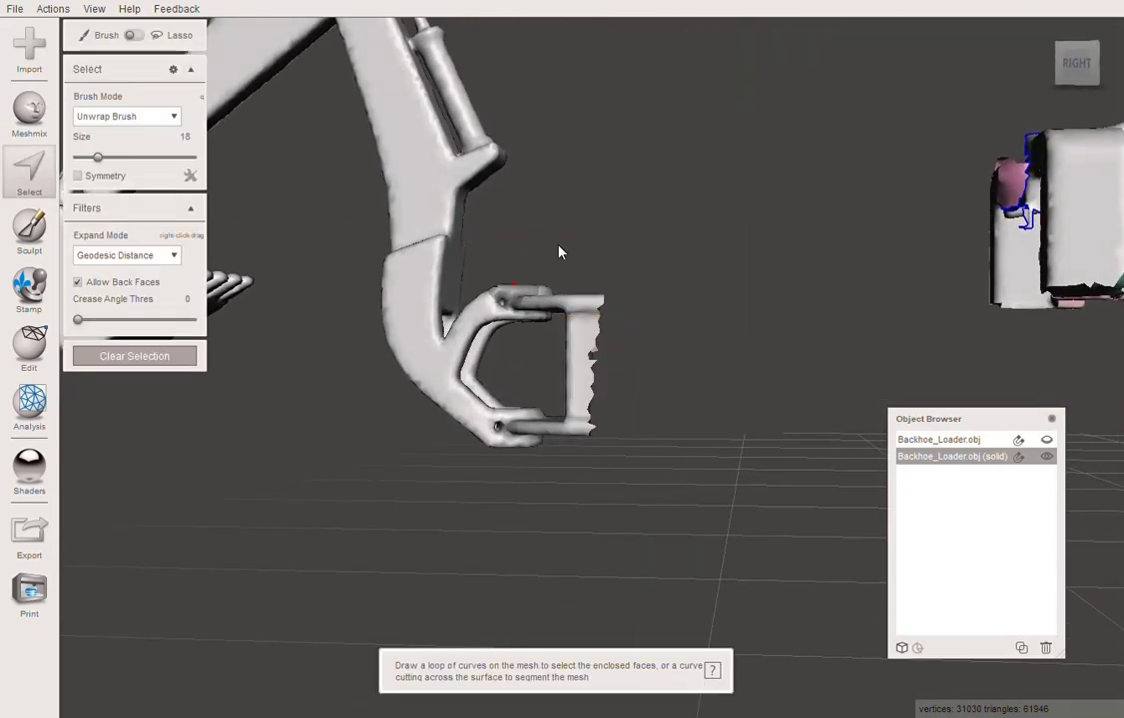
pyautogui.moveTo(557, 240); pyautogui.dragTo(559, 311)
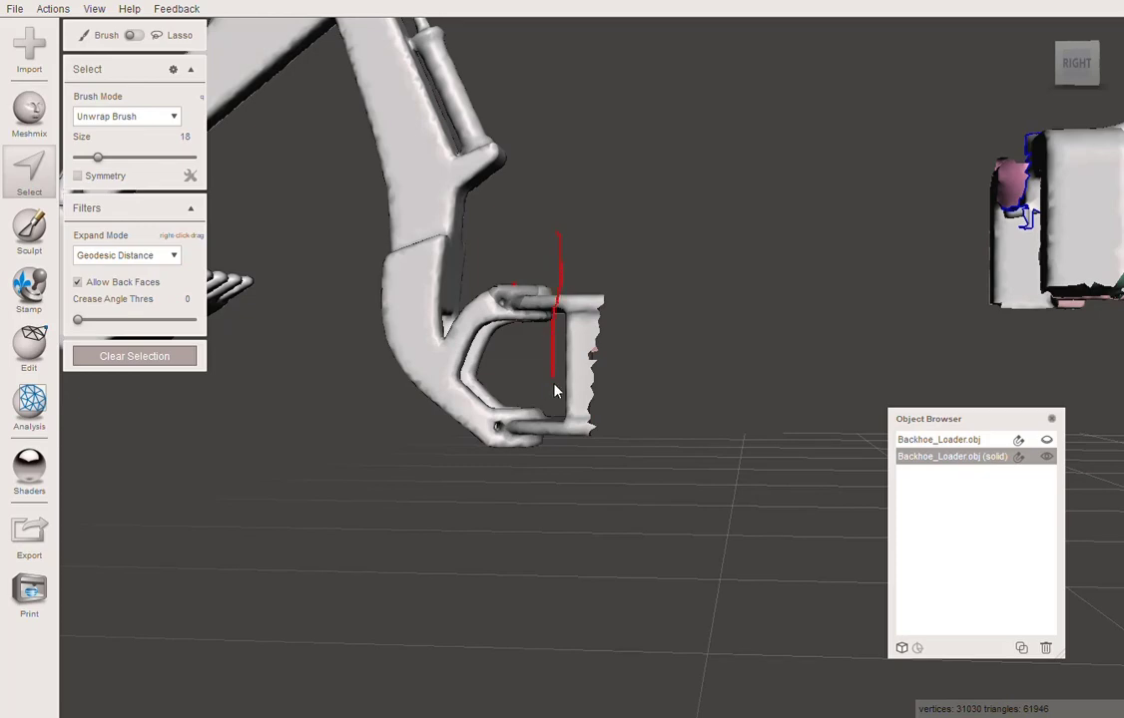
pyautogui.moveTo(575, 258); pyautogui.dragTo(560, 246)
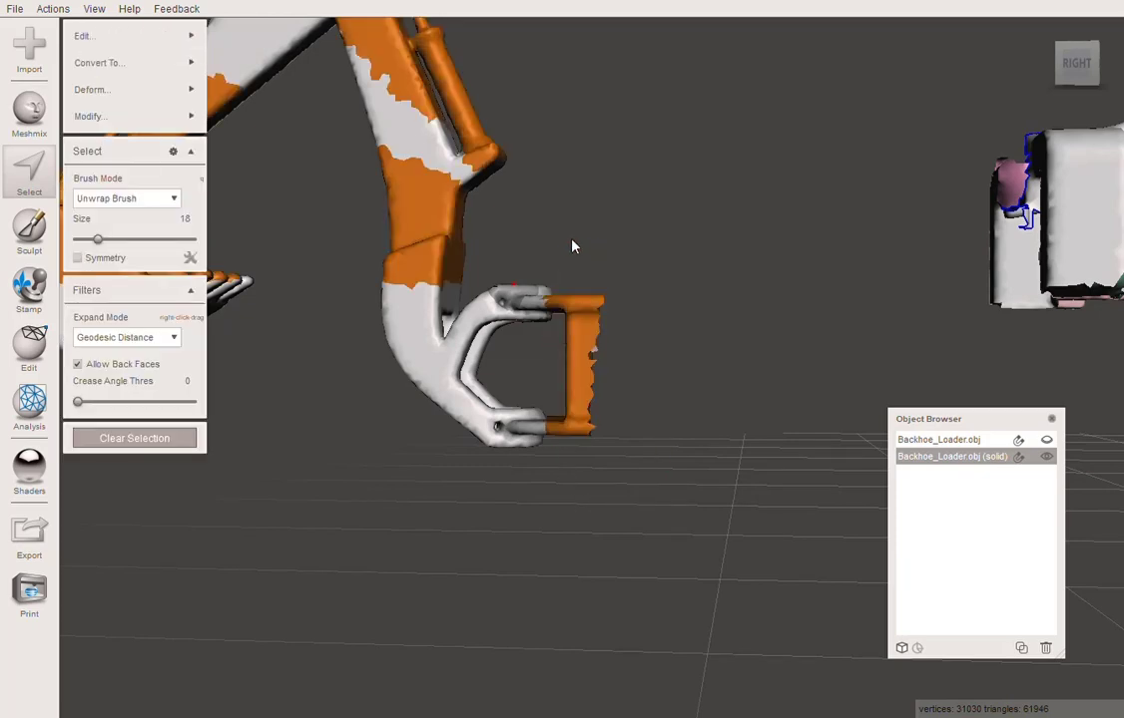
pyautogui.click(133, 438)
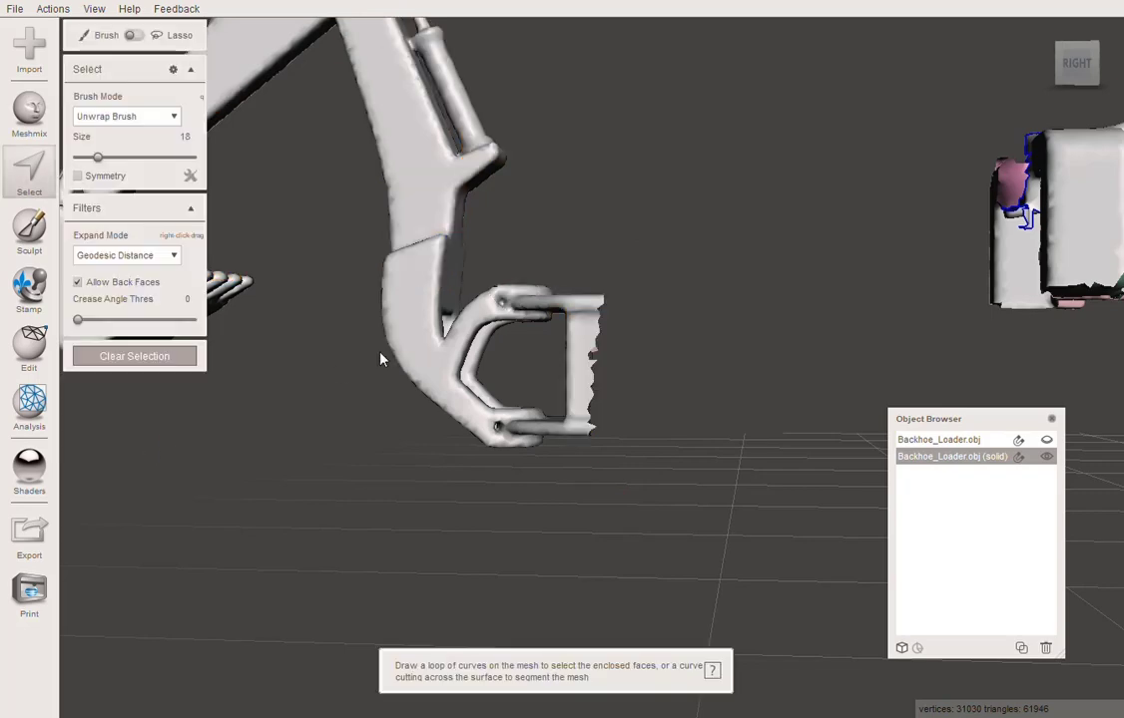
# Lasso-select the rear mounting plate behind the backhoe arm's upper and lower pivot brackets and delete it.
pyautogui.click(446, 291)
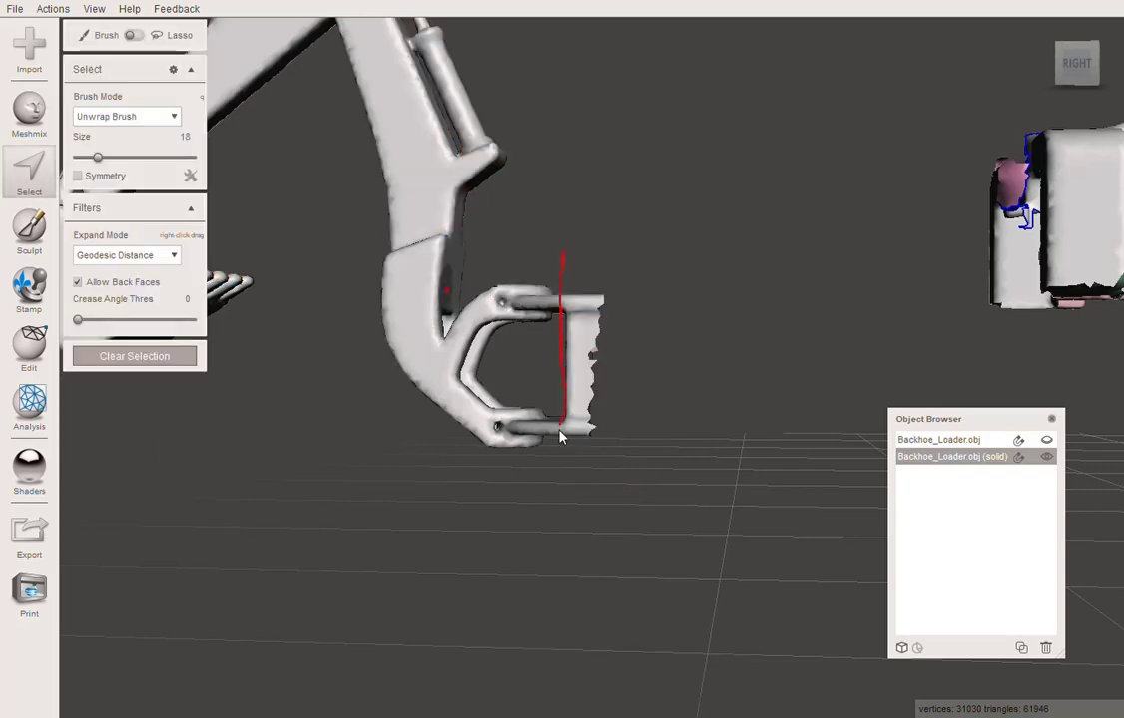
pyautogui.moveTo(566, 258); pyautogui.dragTo(568, 258)
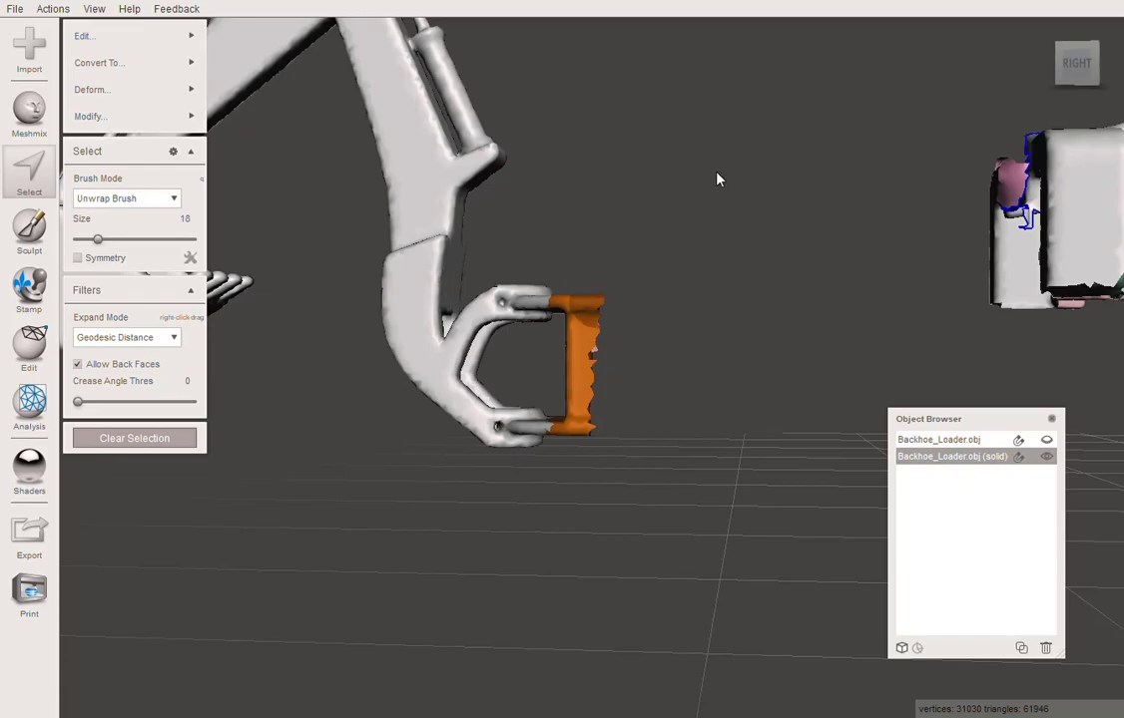
pyautogui.moveTo(718, 175)
pyautogui.mouseDown(button='right')
pyautogui.moveTo(542, 85)
pyautogui.moveTo(150, 190)
pyautogui.mouseUp(button='right')
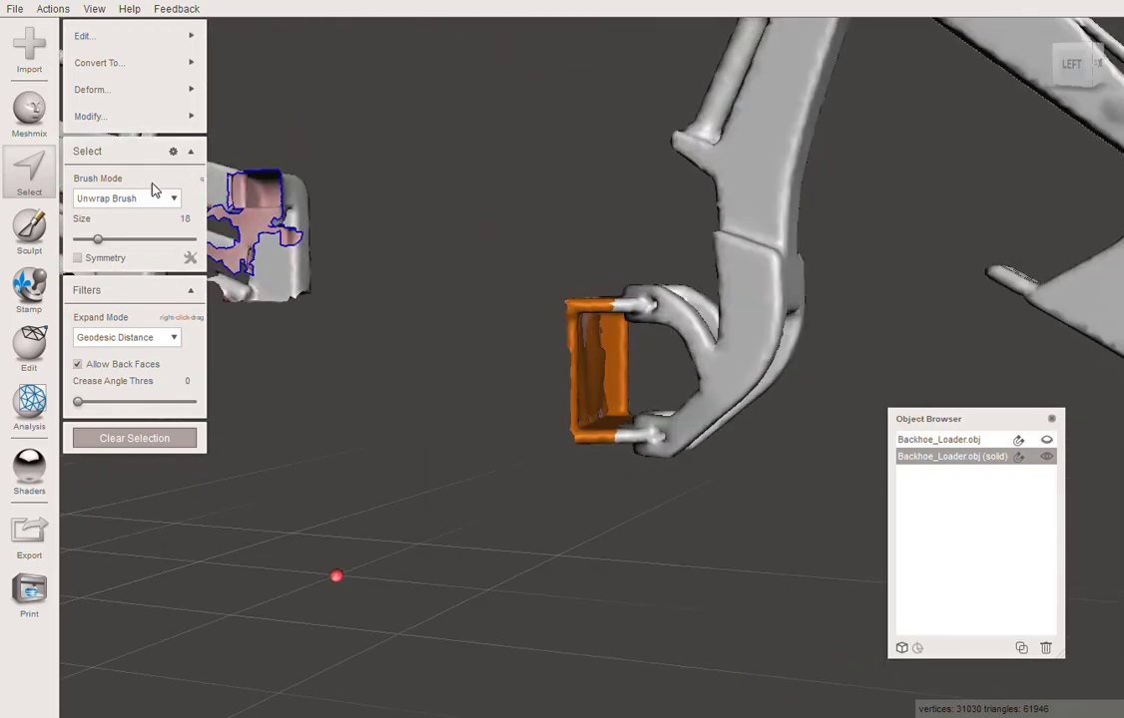
pyautogui.press('Delete')
# Run the Inspector and close the open end of the backhoe's upper pivot bracket using Flat Fill.
pyautogui.moveTo(414, 351); pyautogui.dragTo(683, 383, button='right')
pyautogui.click(29, 404)
pyautogui.click(110, 38)
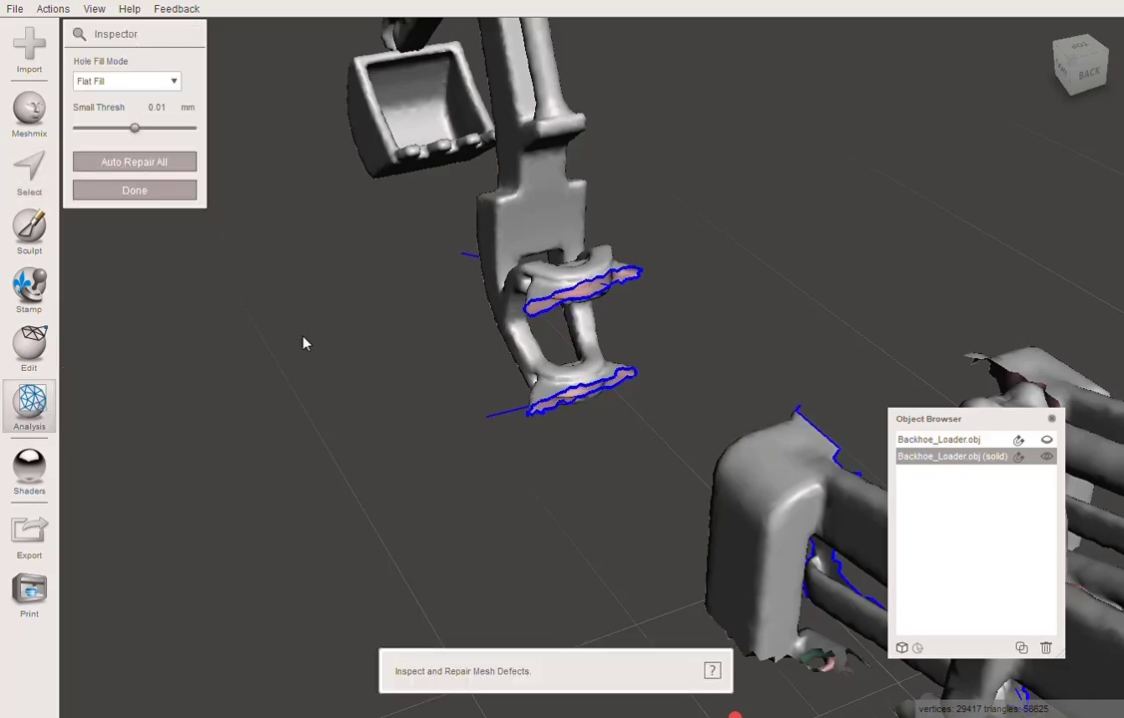
pyautogui.moveTo(304, 343); pyautogui.dragTo(223, 377, button='right')
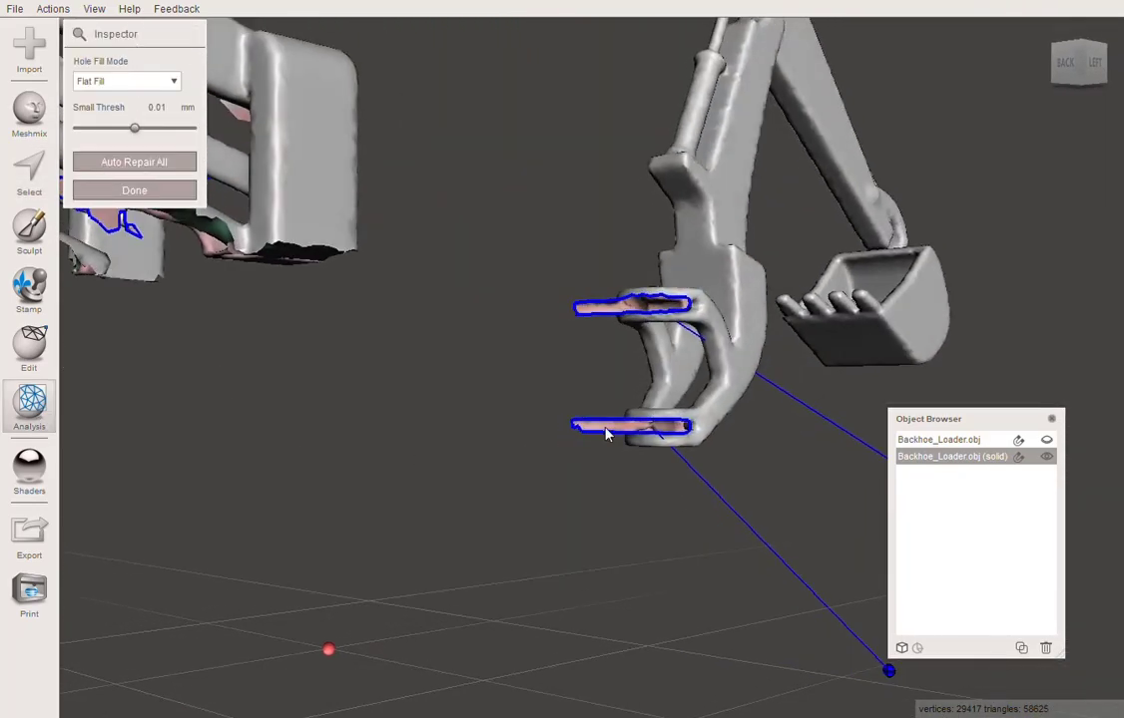
pyautogui.moveTo(606, 433); pyautogui.dragTo(794, 686, button='right')
pyautogui.click(830, 381)
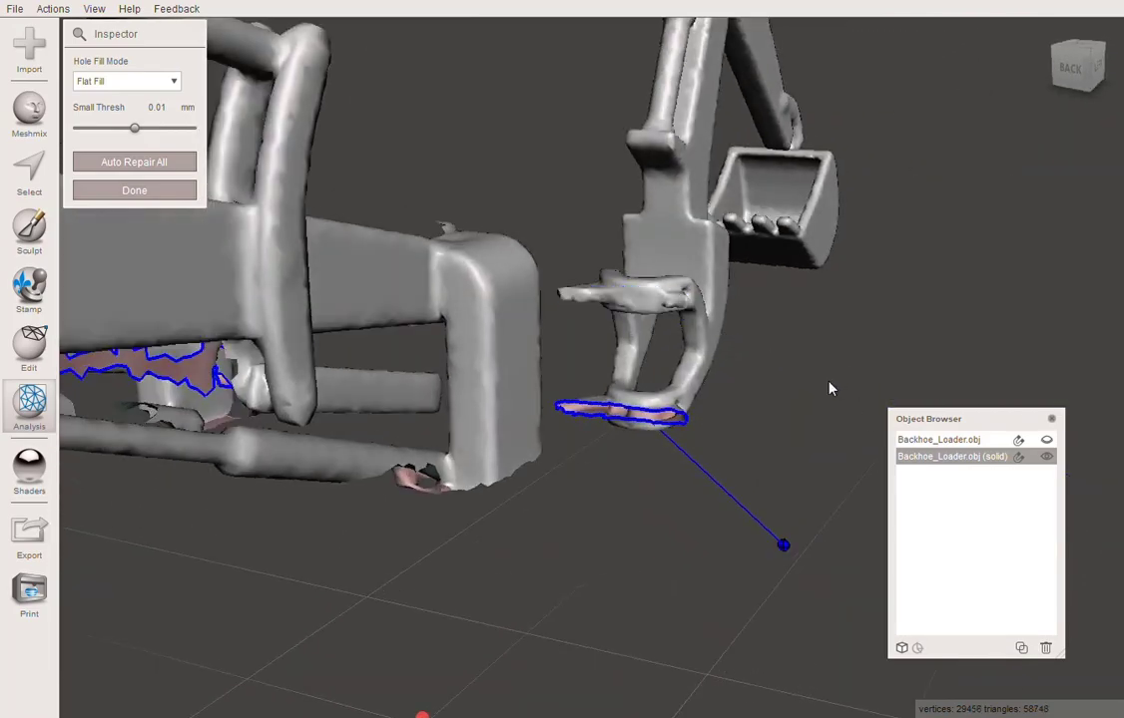
# Change the hole fill mode to Smooth Fill, close the lower pivot bracket's open end and inspect the filled brackets up close.
pyautogui.click(149, 81)
pyautogui.click(136, 128)
pyautogui.click(783, 549)
pyautogui.moveTo(754, 544); pyautogui.dragTo(629, 520, button='right')
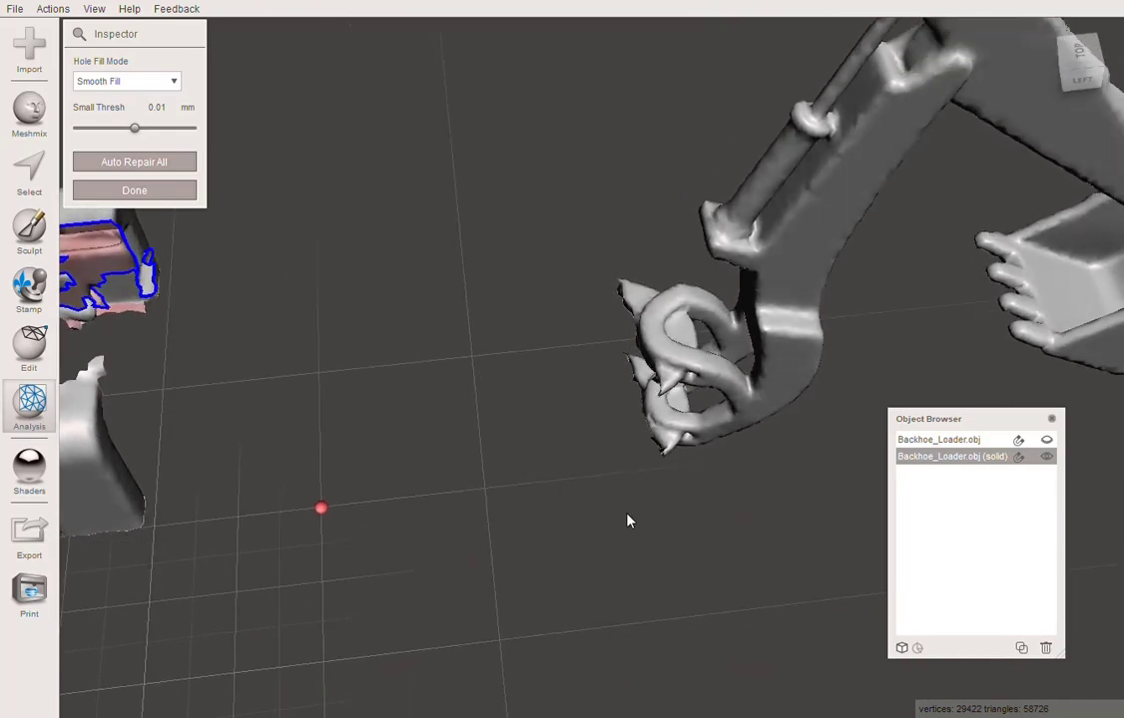
pyautogui.scroll(3, 655, 452)
pyautogui.moveTo(735, 534); pyautogui.dragTo(710, 504, button='right')
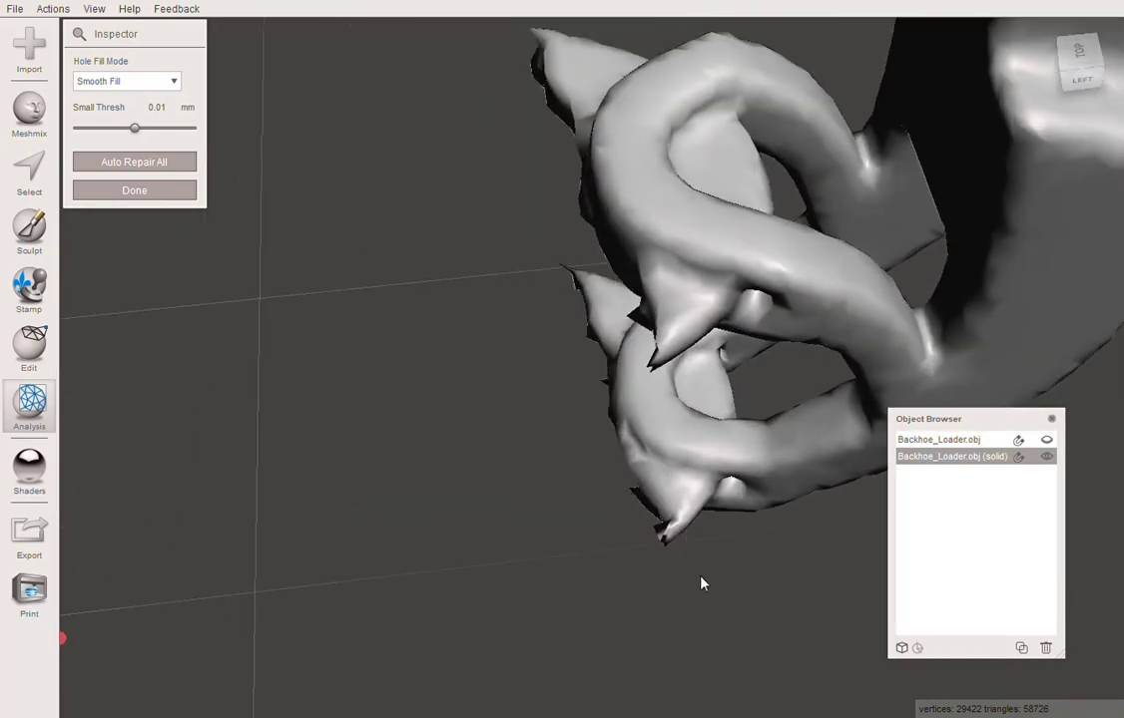
# Examine the torn hole edges and leftover strips beneath the loader arms.
pyautogui.moveTo(738, 596); pyautogui.dragTo(841, 396, button='right')
pyautogui.scroll(-5, 218, 507)
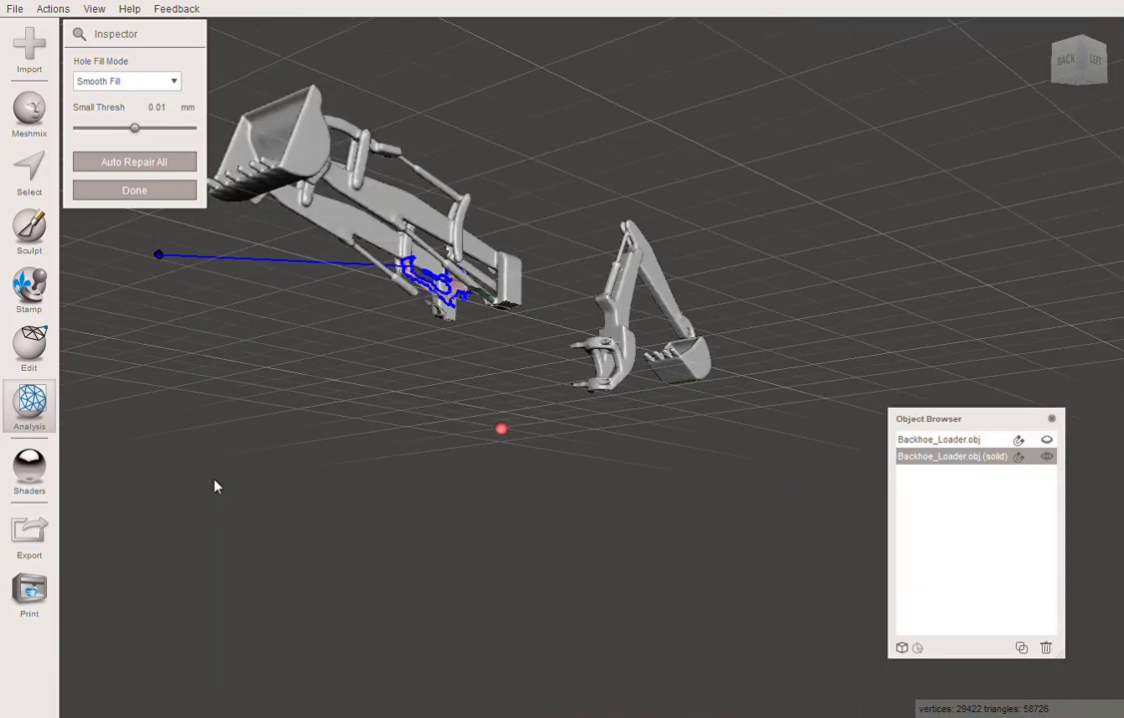
pyautogui.moveTo(216, 484); pyautogui.dragTo(360, 443, button='right')
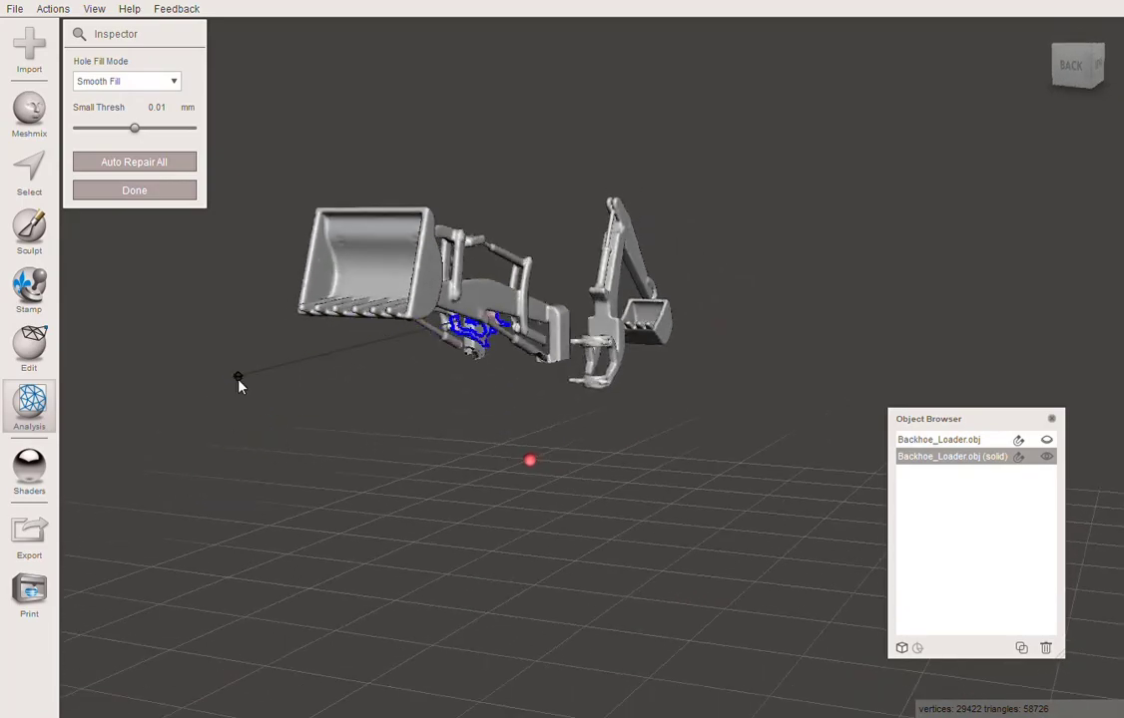
pyautogui.moveTo(240, 382); pyautogui.dragTo(406, 327, button='right')
pyautogui.scroll(10, 399, 315)
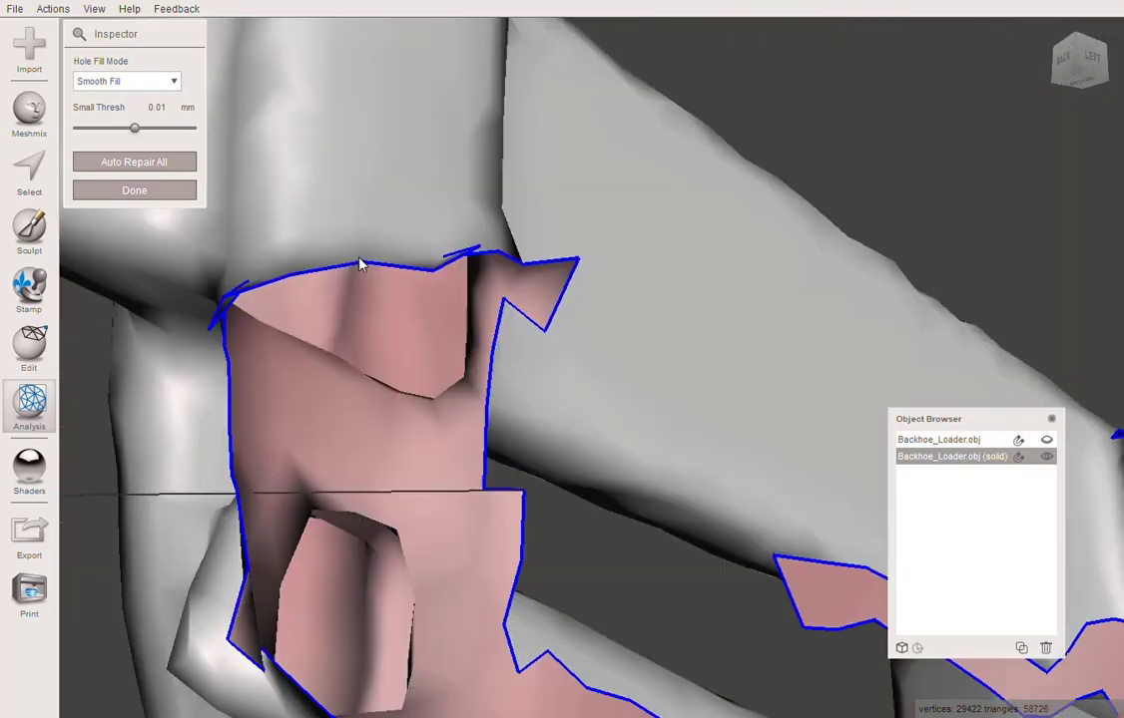
pyautogui.scroll(-7, 370, 259)
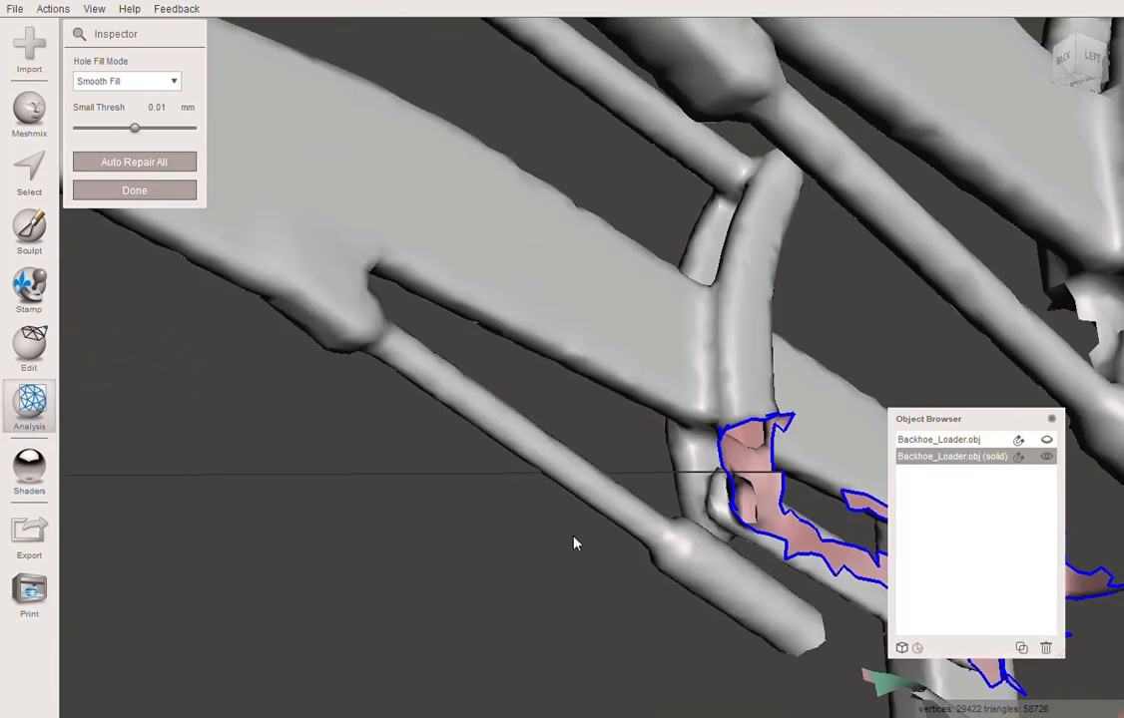
pyautogui.moveTo(571, 534); pyautogui.dragTo(565, 522, button='right')
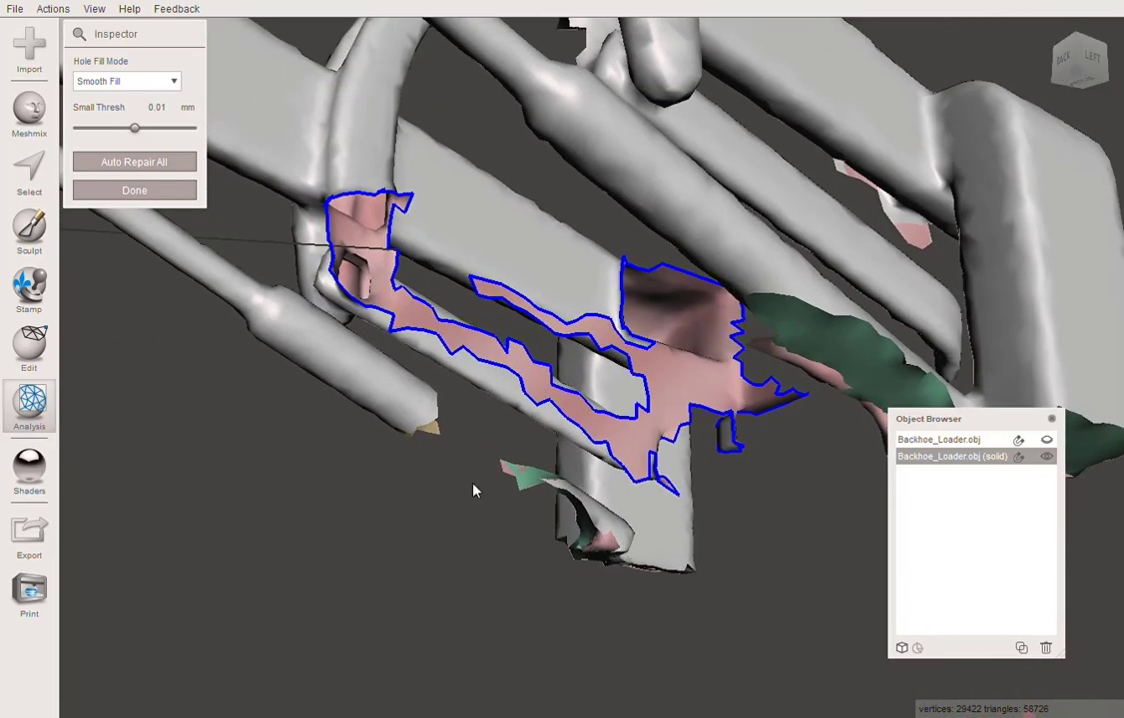
# Brush-select the ragged leftover strip beneath the loader arm with the Unwrap Brush at size 13 and delete it.
pyautogui.click(41, 174)
pyautogui.moveTo(501, 554); pyautogui.dragTo(547, 548, button='right')
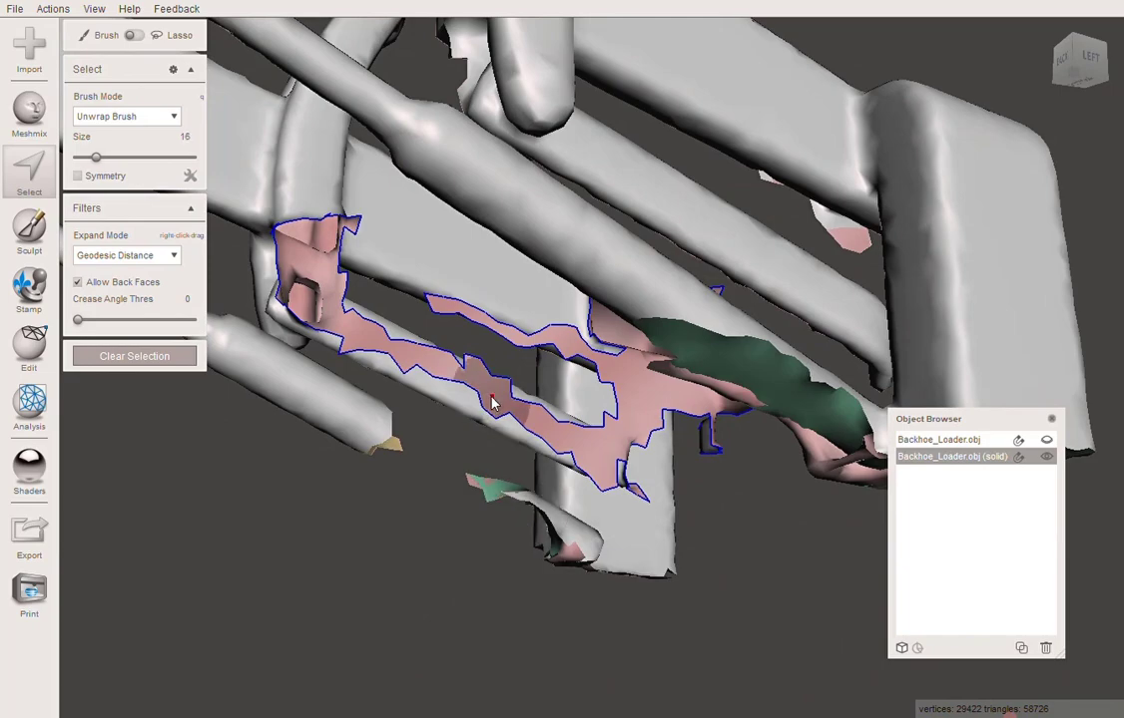
pyautogui.scroll(-4, 492, 404)
pyautogui.scroll(-1, 492, 402)
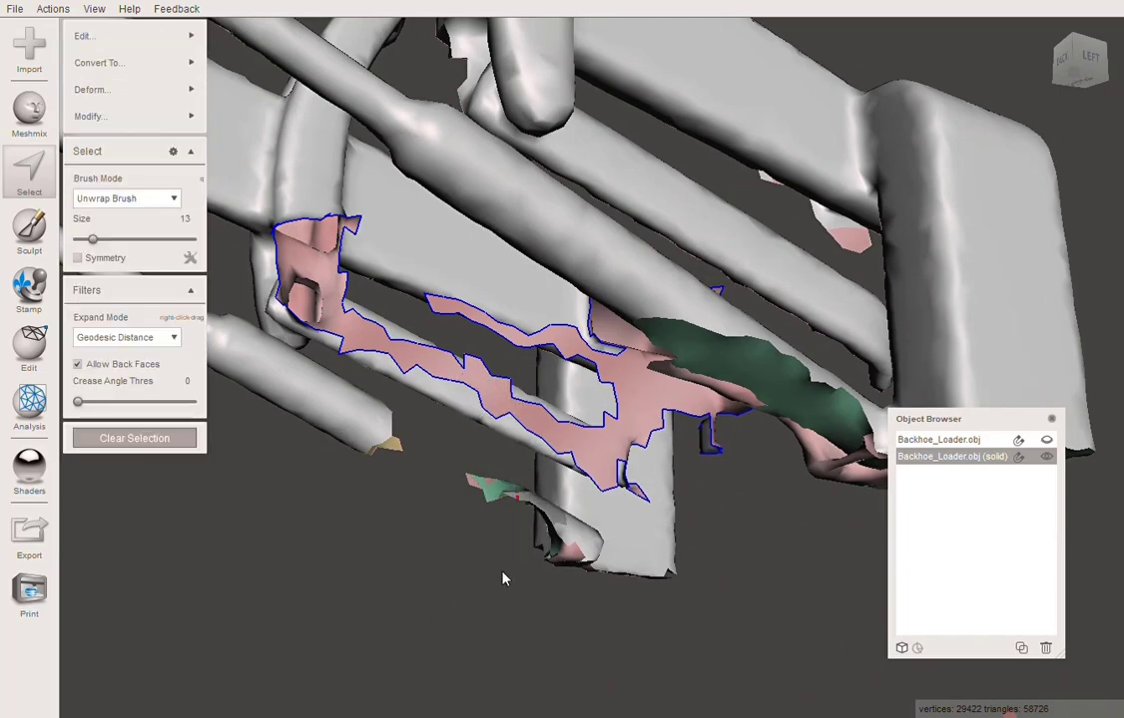
pyautogui.moveTo(501, 572)
pyautogui.mouseDown(button='right')
pyautogui.moveTo(490, 575)
pyautogui.moveTo(570, 514)
pyautogui.moveTo(738, 532)
pyautogui.moveTo(903, 669)
pyautogui.moveTo(888, 661)
pyautogui.mouseUp(button='right')
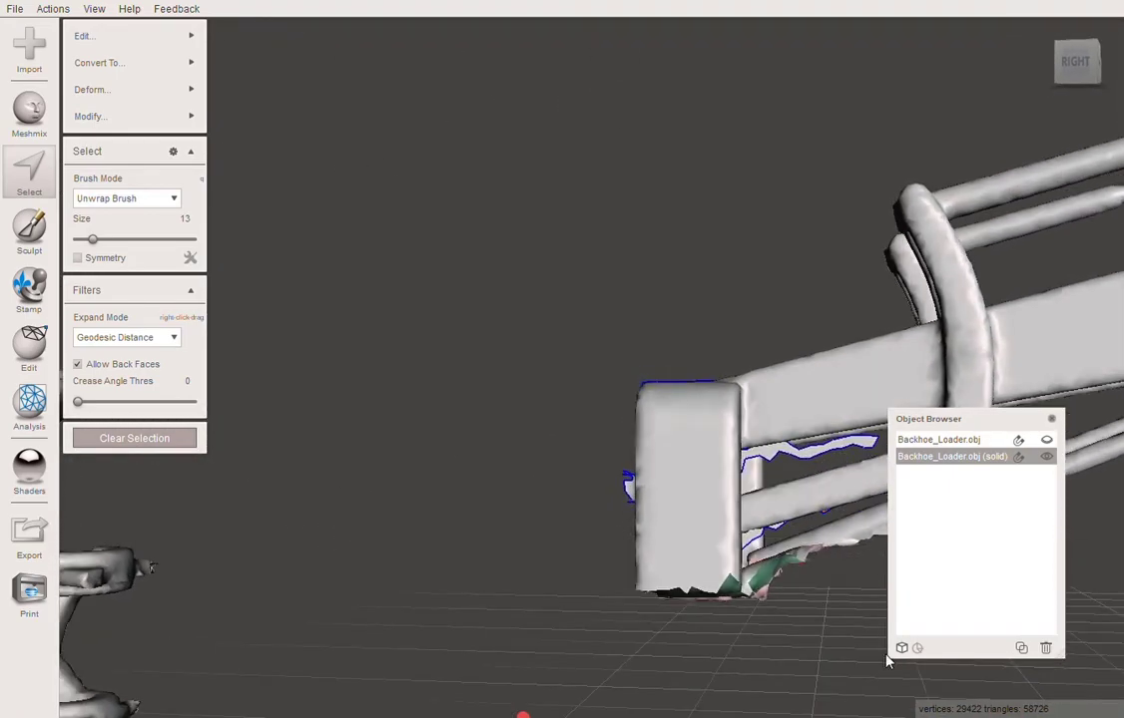
pyautogui.click(802, 451)
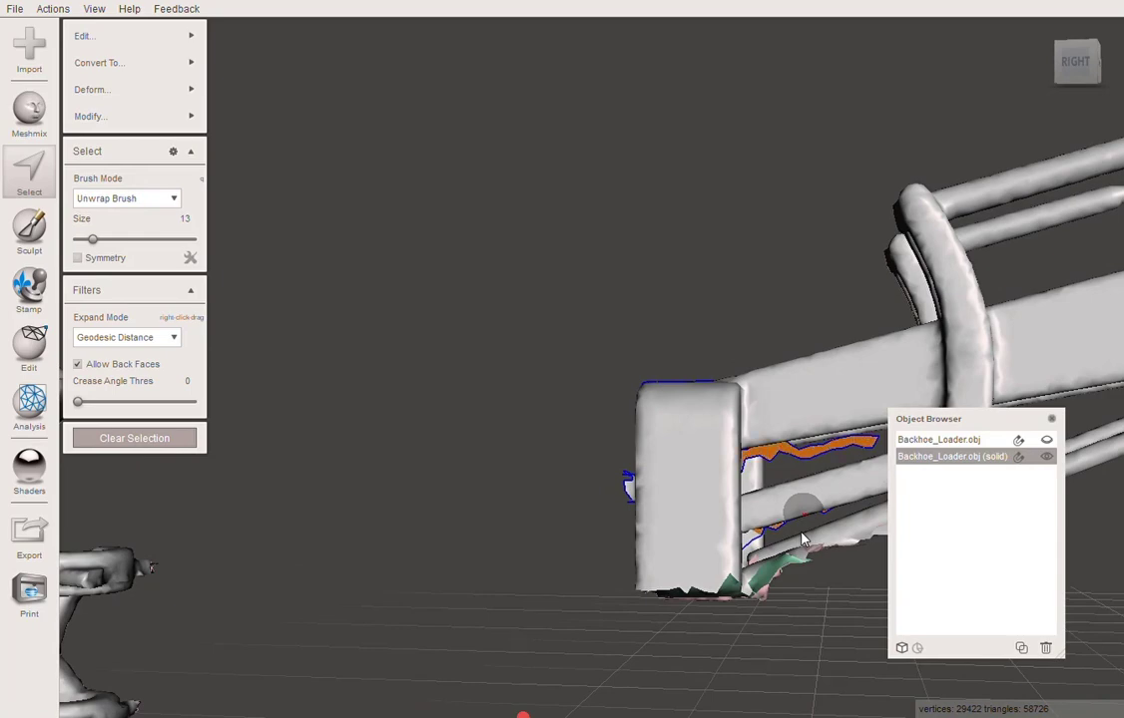
pyautogui.press('Delete')
# Delete the stray leftover faces on the inner side of the loader arm's rear post and near its lower cylinder.
pyautogui.moveTo(821, 638)
pyautogui.mouseDown(button='right')
pyautogui.moveTo(780, 560)
pyautogui.moveTo(659, 538)
pyautogui.moveTo(763, 488)
pyautogui.mouseUp(button='right')
pyautogui.click(834, 477)
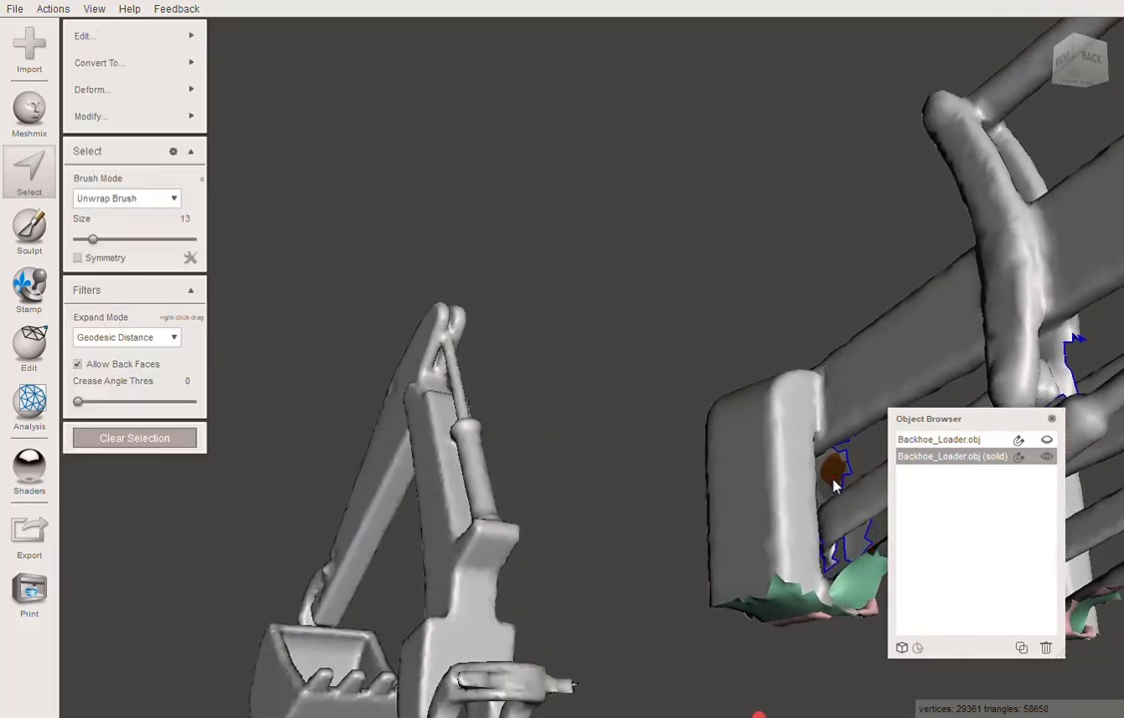
pyautogui.click(835, 485)
pyautogui.press('Delete')
pyautogui.moveTo(840, 662)
pyautogui.mouseDown(button='right')
pyautogui.moveTo(664, 657)
pyautogui.moveTo(593, 680)
pyautogui.moveTo(770, 679)
pyautogui.mouseUp(button='right')
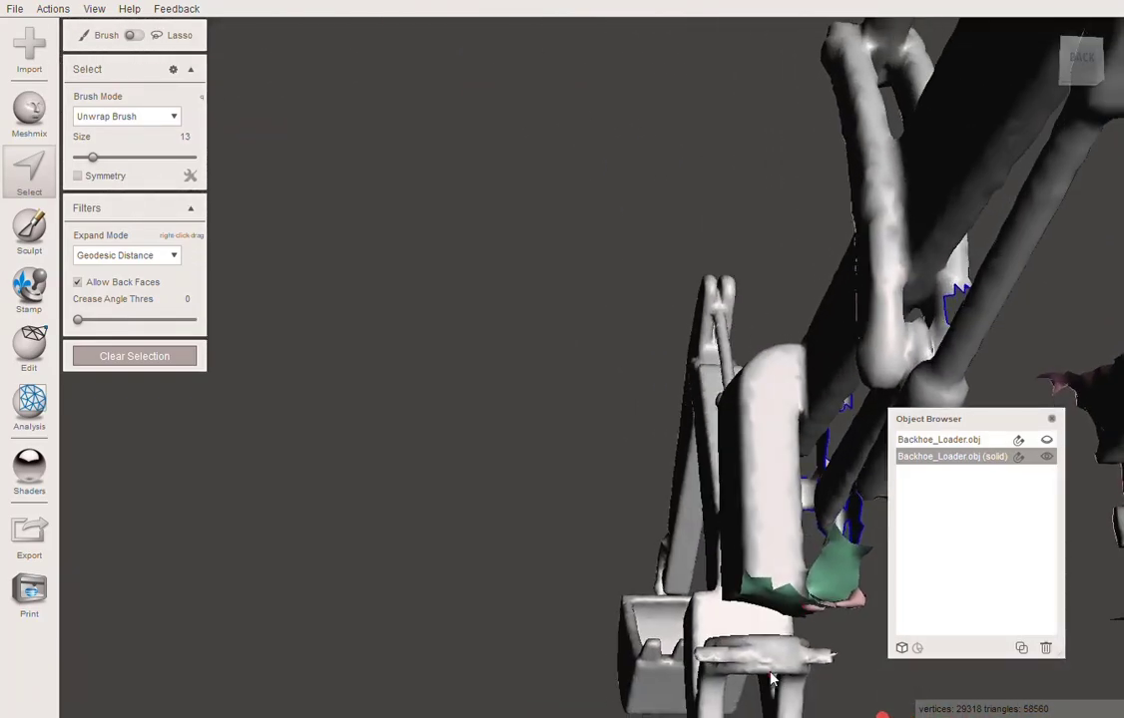
pyautogui.click(865, 547)
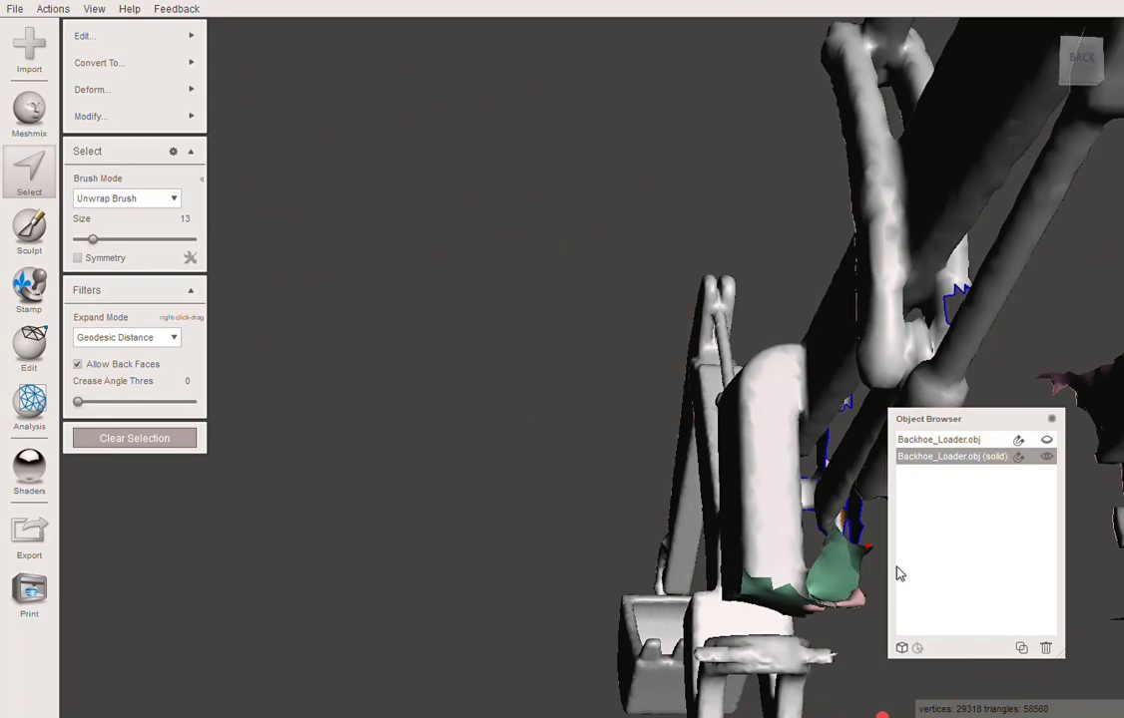
pyautogui.press('Delete')
# Delete the loose flap at the end of the lower arm bar and the ragged strip below the curved bracket.
pyautogui.moveTo(846, 563)
pyautogui.mouseDown(button='right')
pyautogui.moveTo(795, 553)
pyautogui.moveTo(687, 592)
pyautogui.moveTo(499, 605)
pyautogui.moveTo(484, 634)
pyautogui.moveTo(421, 647)
pyautogui.moveTo(389, 509)
pyautogui.mouseUp(button='right')
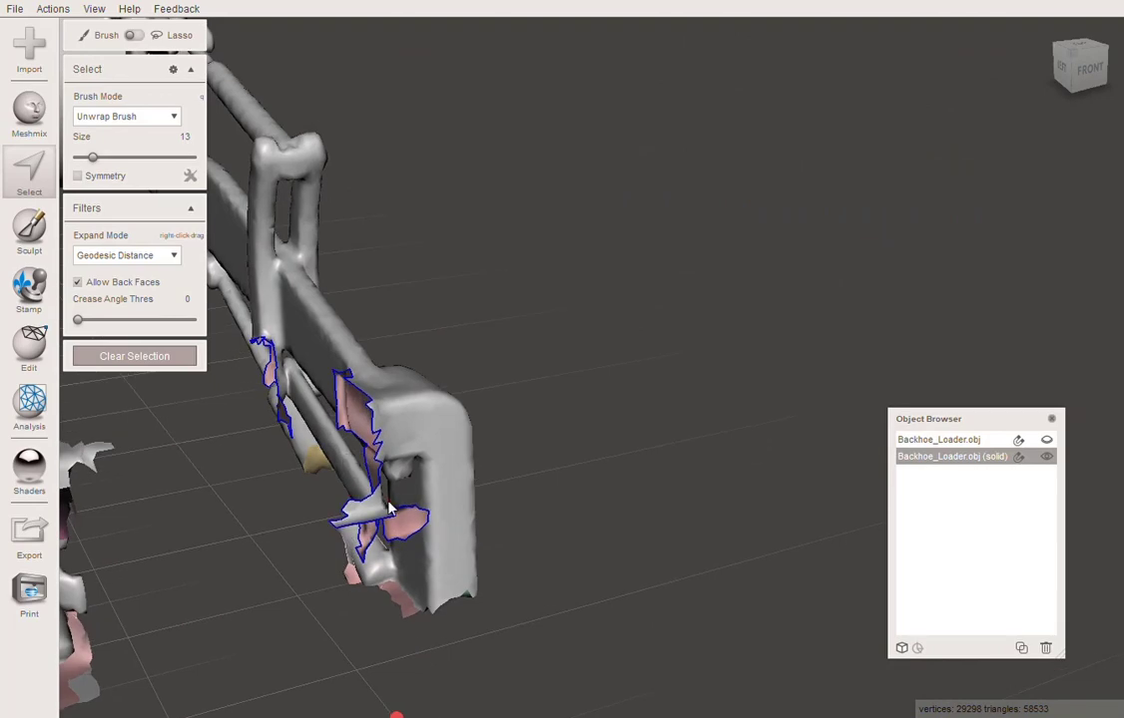
pyautogui.moveTo(377, 510)
pyautogui.mouseDown()
pyautogui.moveTo(364, 514)
pyautogui.moveTo(361, 549)
pyautogui.mouseUp()
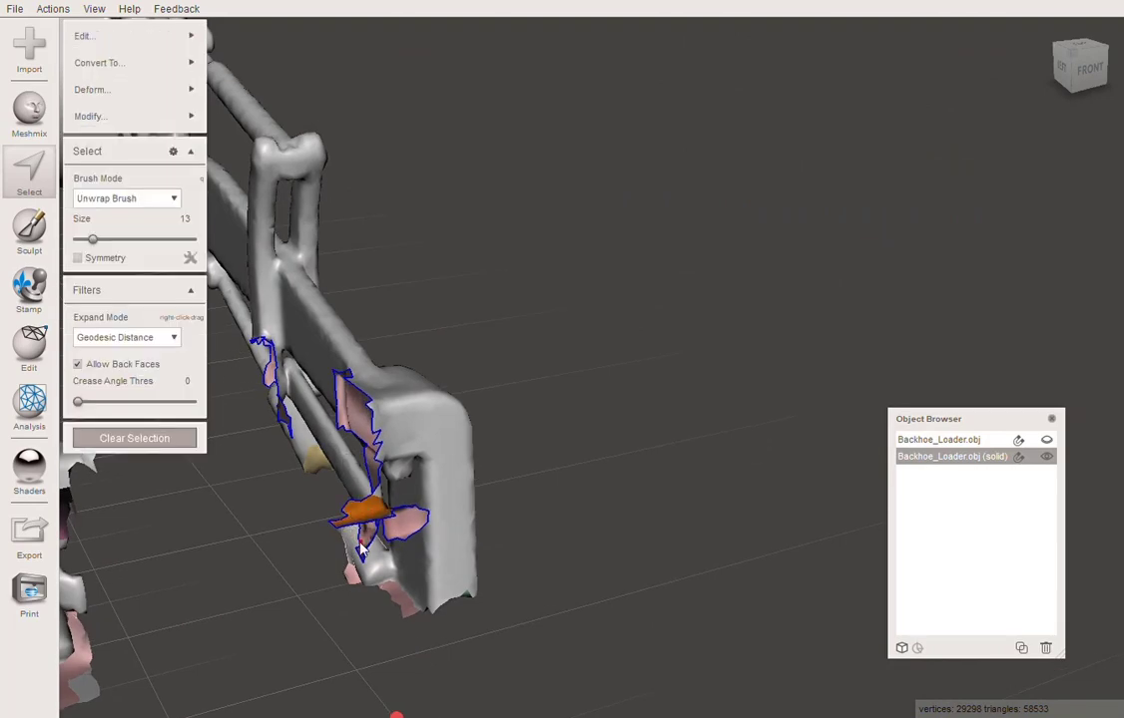
pyautogui.press('Delete')
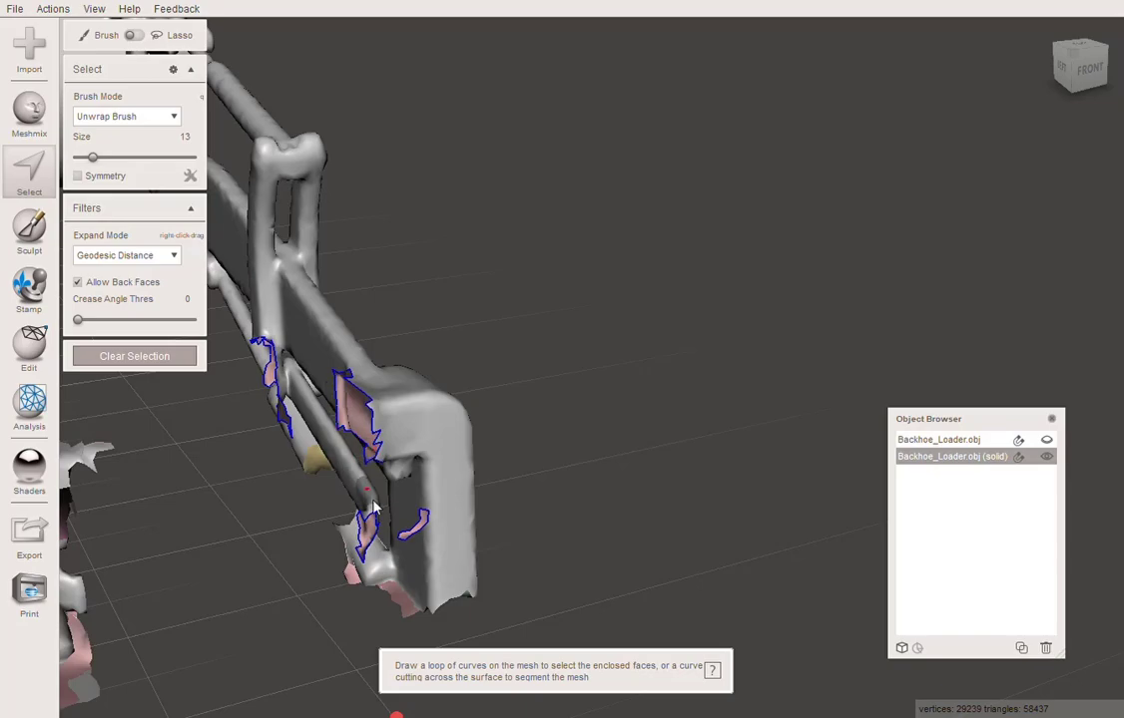
pyautogui.moveTo(424, 536); pyautogui.dragTo(510, 608, button='right')
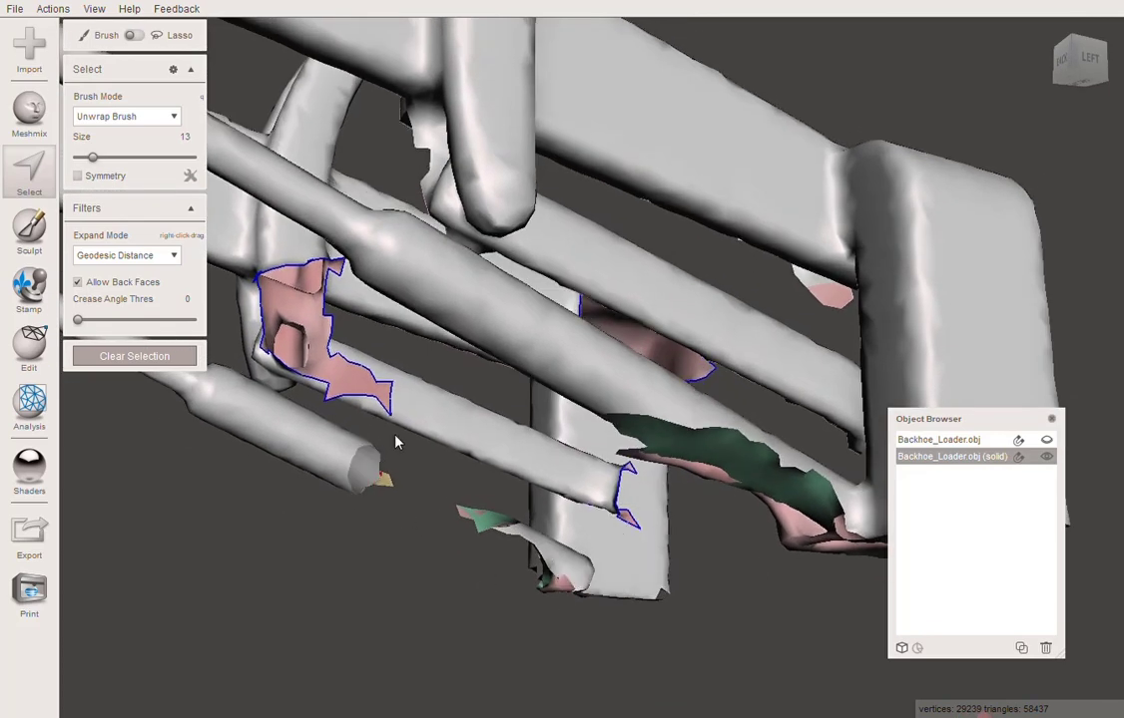
pyautogui.moveTo(369, 392); pyautogui.dragTo(377, 415)
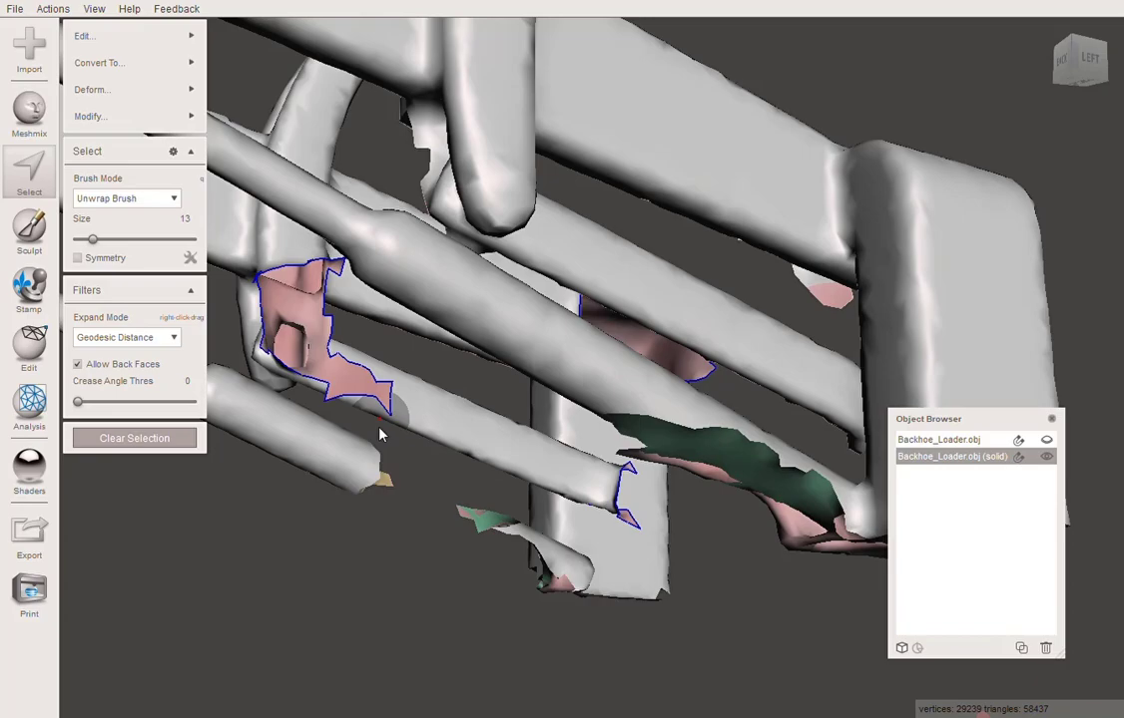
pyautogui.press('Delete')
# Delete the protruding leftover flap on the inner side of the opposite loader arm's rear post.
pyautogui.moveTo(419, 360); pyautogui.dragTo(459, 362, button='right')
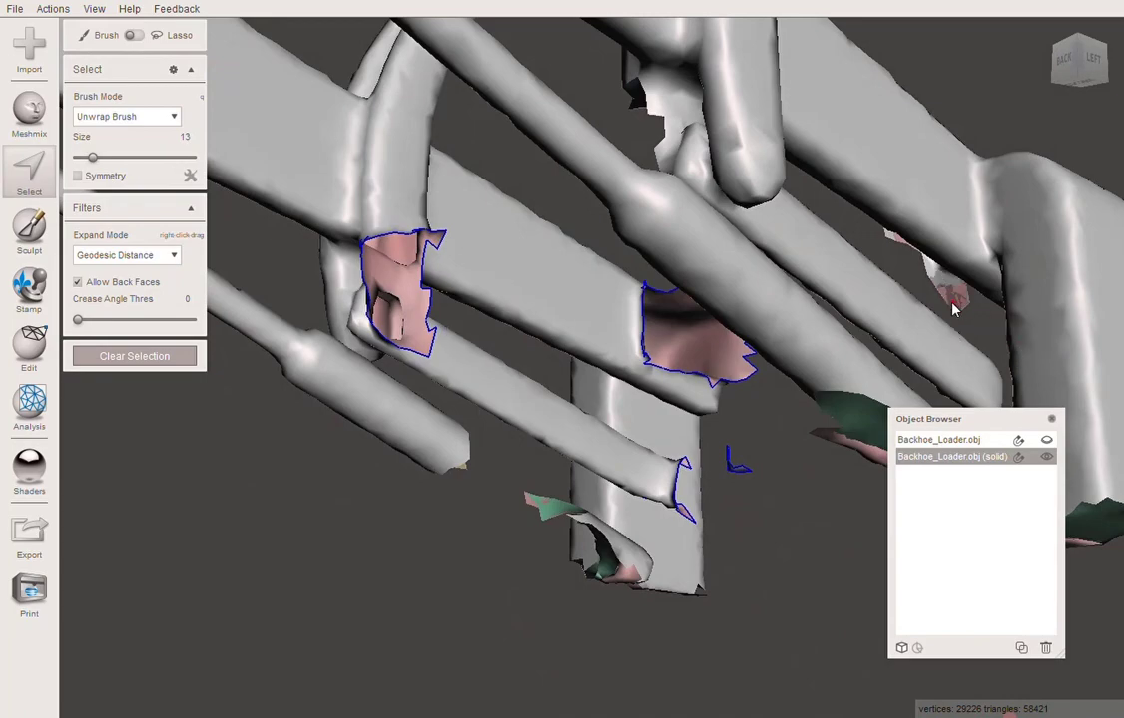
pyautogui.moveTo(953, 309); pyautogui.dragTo(955, 319)
pyautogui.press('Delete')
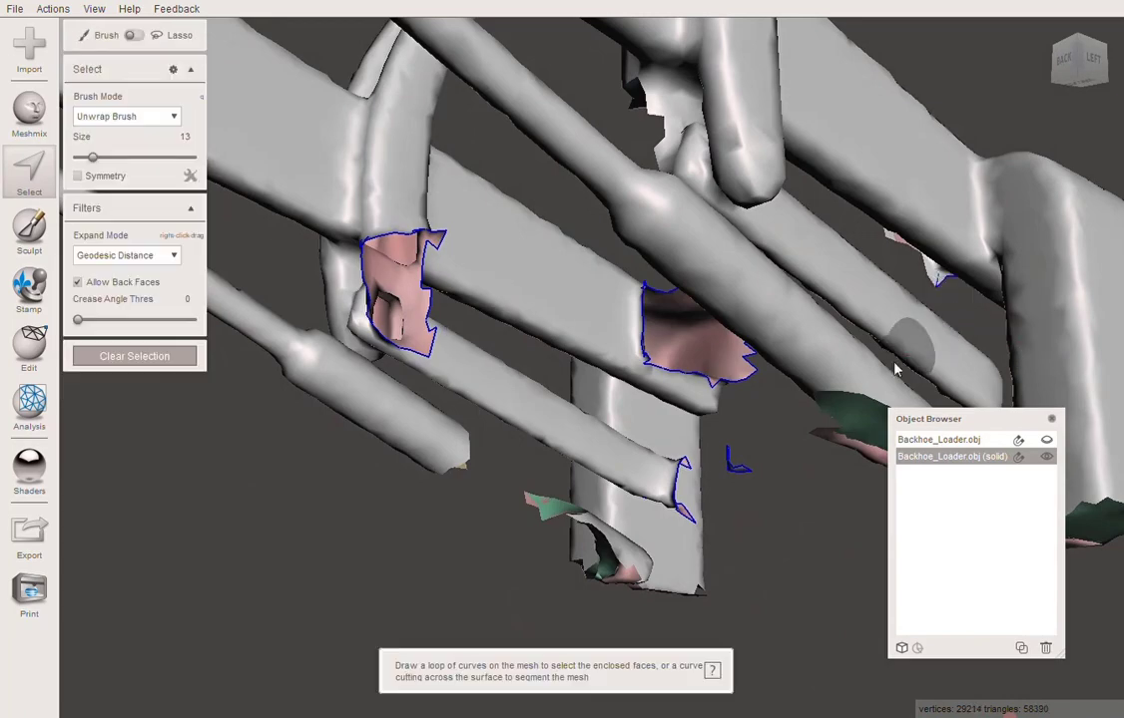
pyautogui.moveTo(943, 290); pyautogui.dragTo(475, 519, button='right')
pyautogui.click(664, 577)
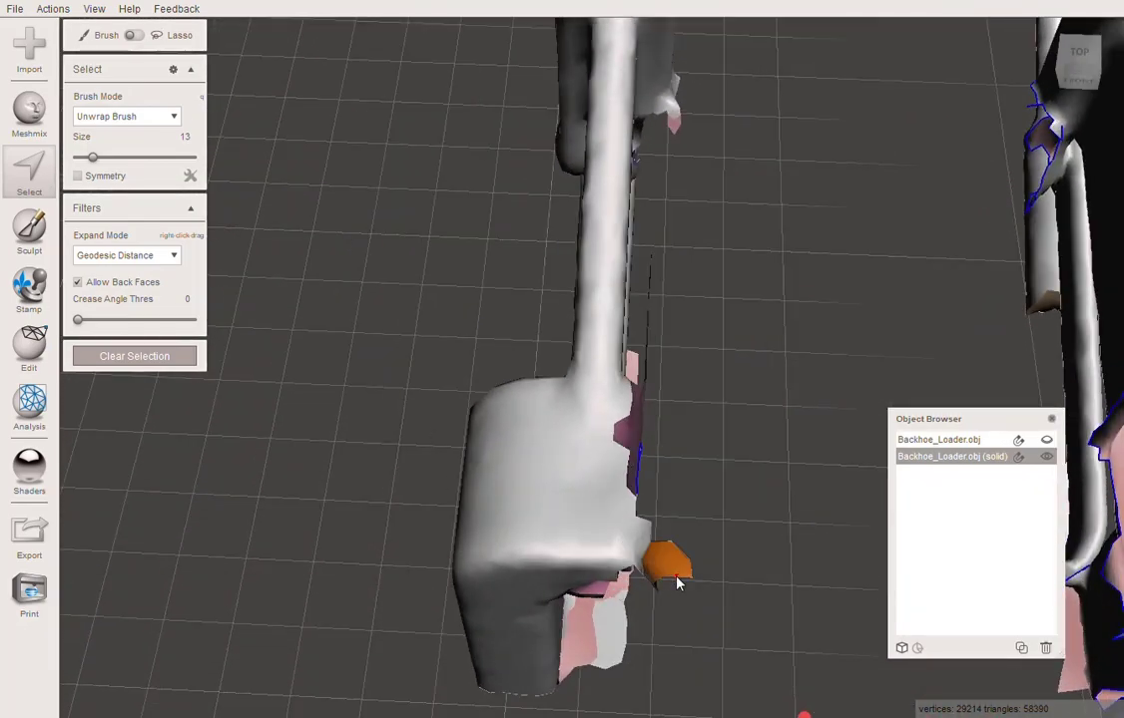
pyautogui.press('Delete')
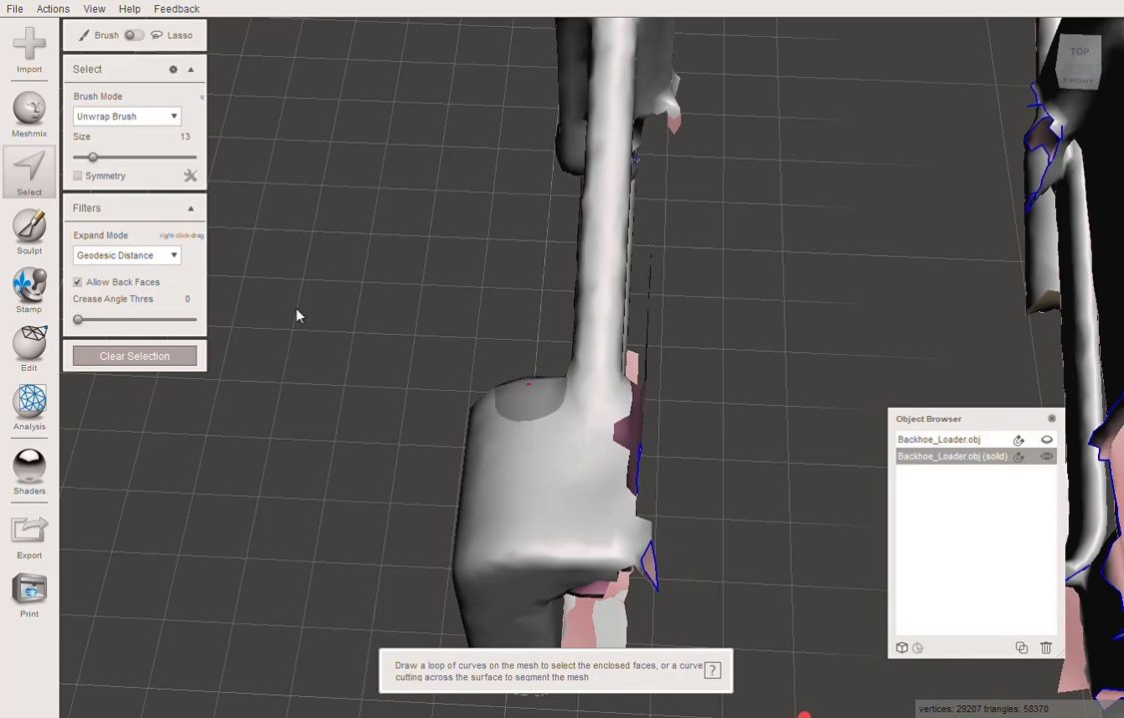
# Run the Inspector with Flat Fill, closing the loader arms' blue-marked holes and repairing the magenta-marked defect.
pyautogui.click(29, 404)
pyautogui.click(150, 35)
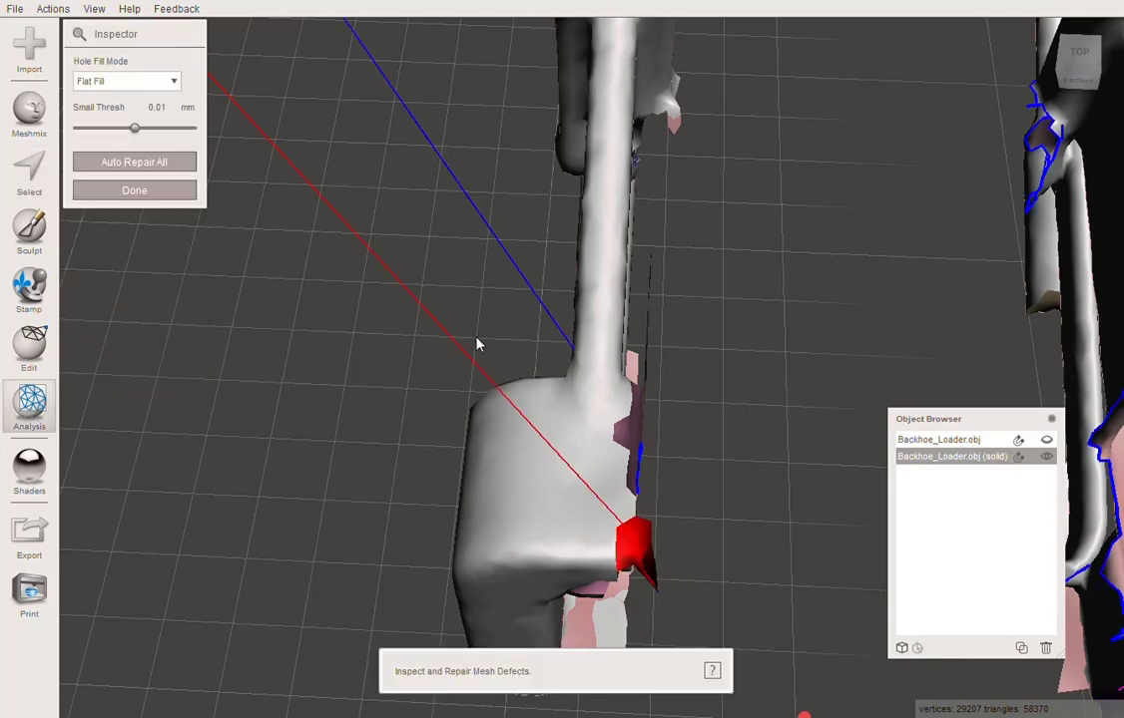
pyautogui.scroll(-5, 237, 419)
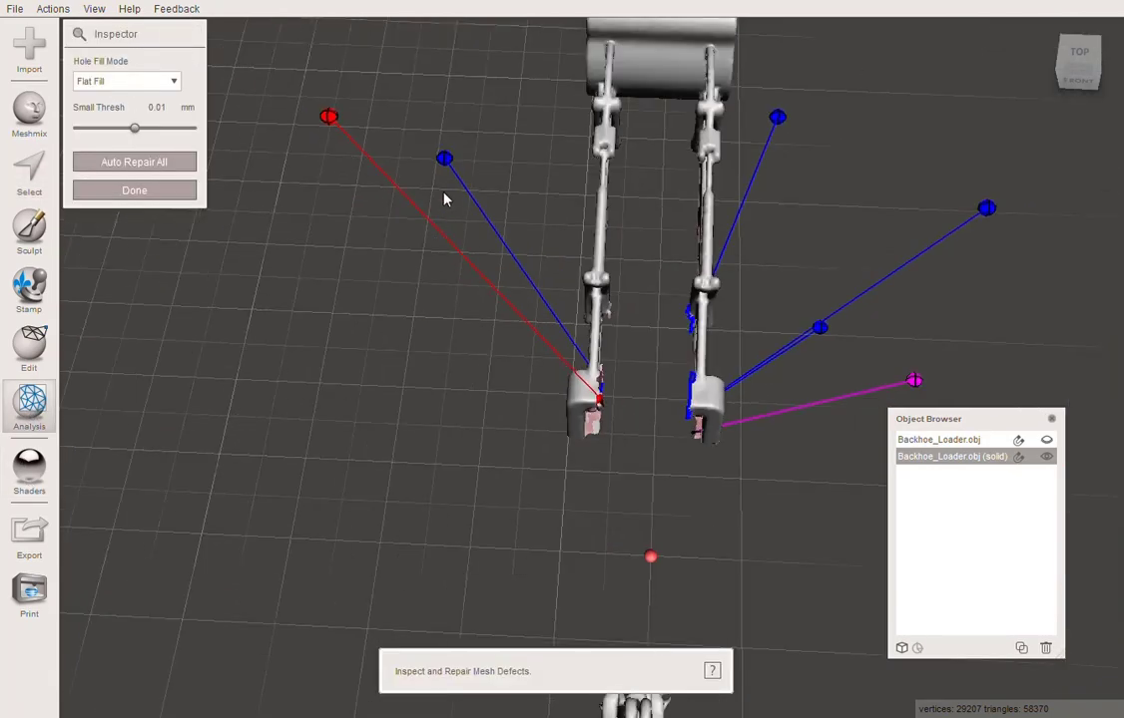
pyautogui.click(444, 161)
pyautogui.click(777, 119)
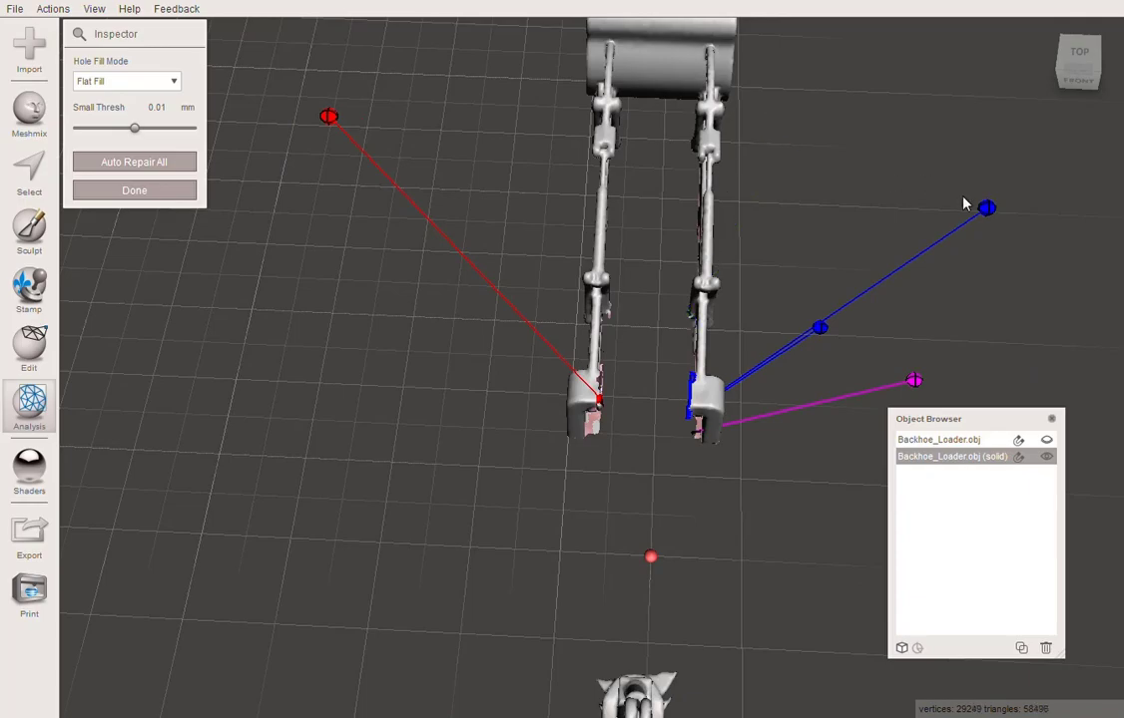
pyautogui.click(985, 210)
pyautogui.click(914, 382)
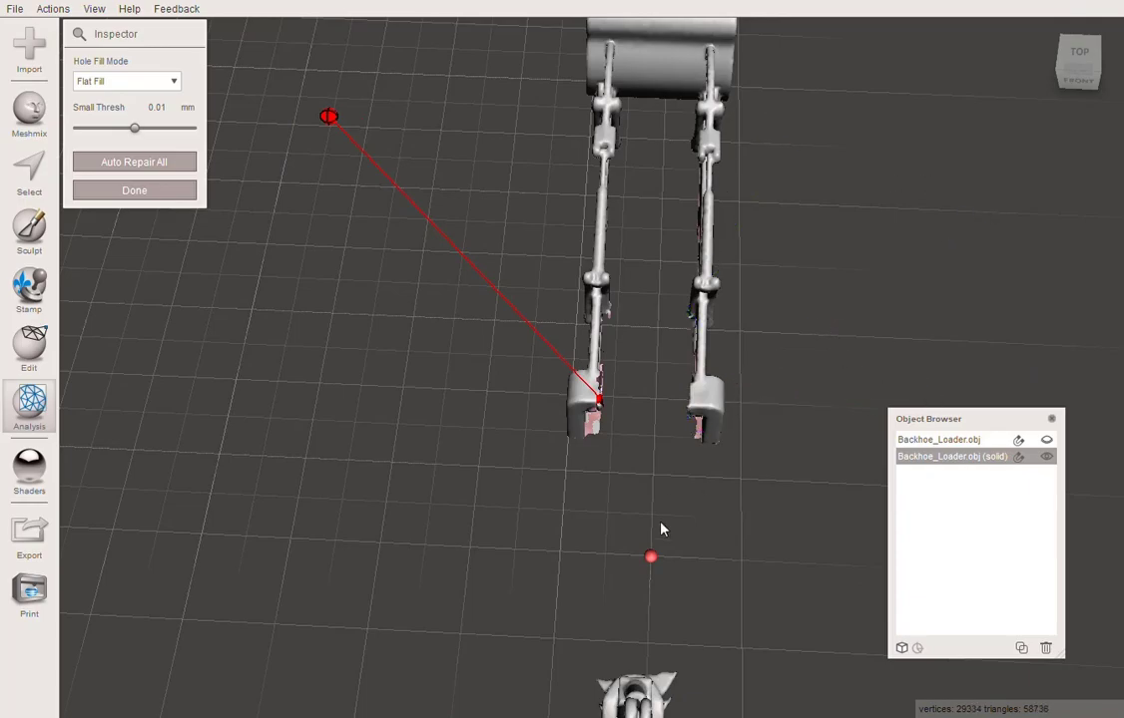
# Examine the filled patches on both loader arms and their rear posts.
pyautogui.moveTo(661, 527)
pyautogui.mouseDown(button='right')
pyautogui.moveTo(494, 442)
pyautogui.moveTo(674, 263)
pyautogui.mouseUp(button='right')
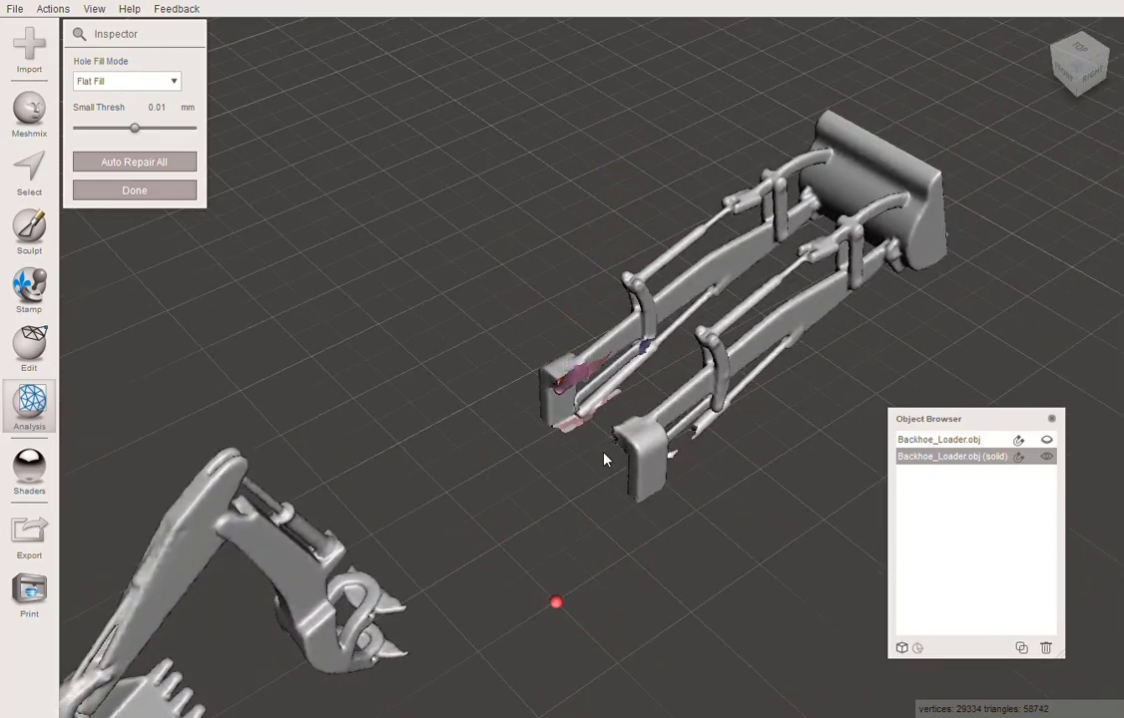
pyautogui.scroll(10, 604, 459)
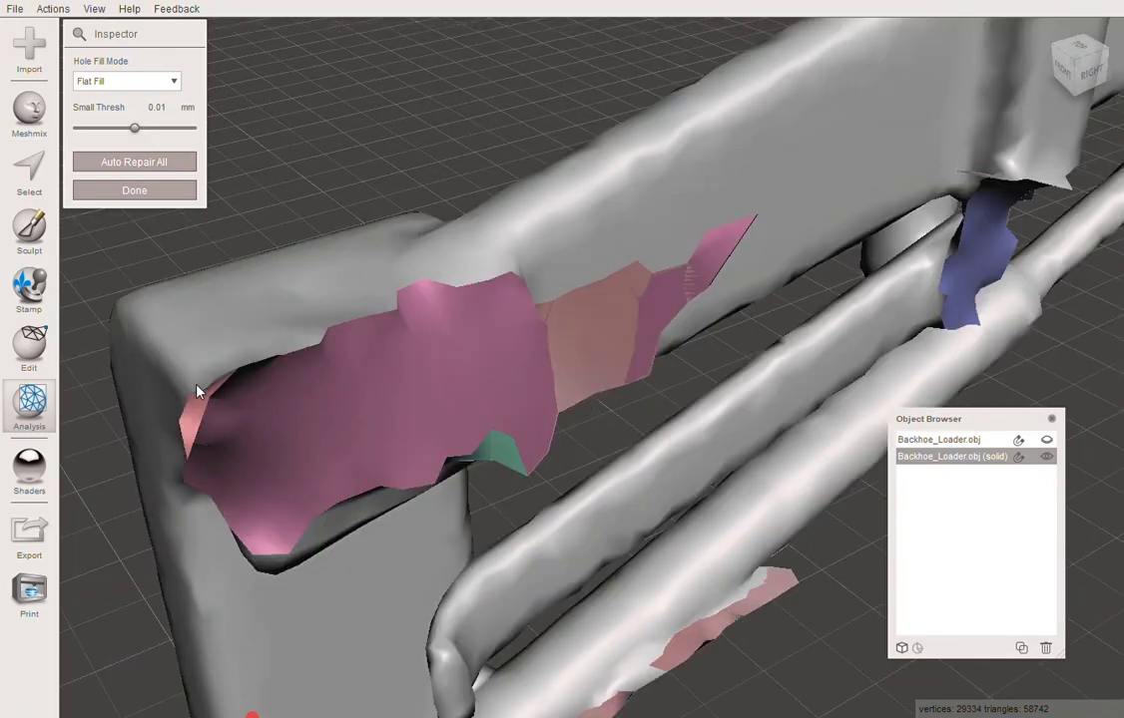
pyautogui.scroll(-10, 200, 391)
pyautogui.scroll(10, 255, 439)
pyautogui.moveTo(476, 534); pyautogui.dragTo(826, 438, button='right')
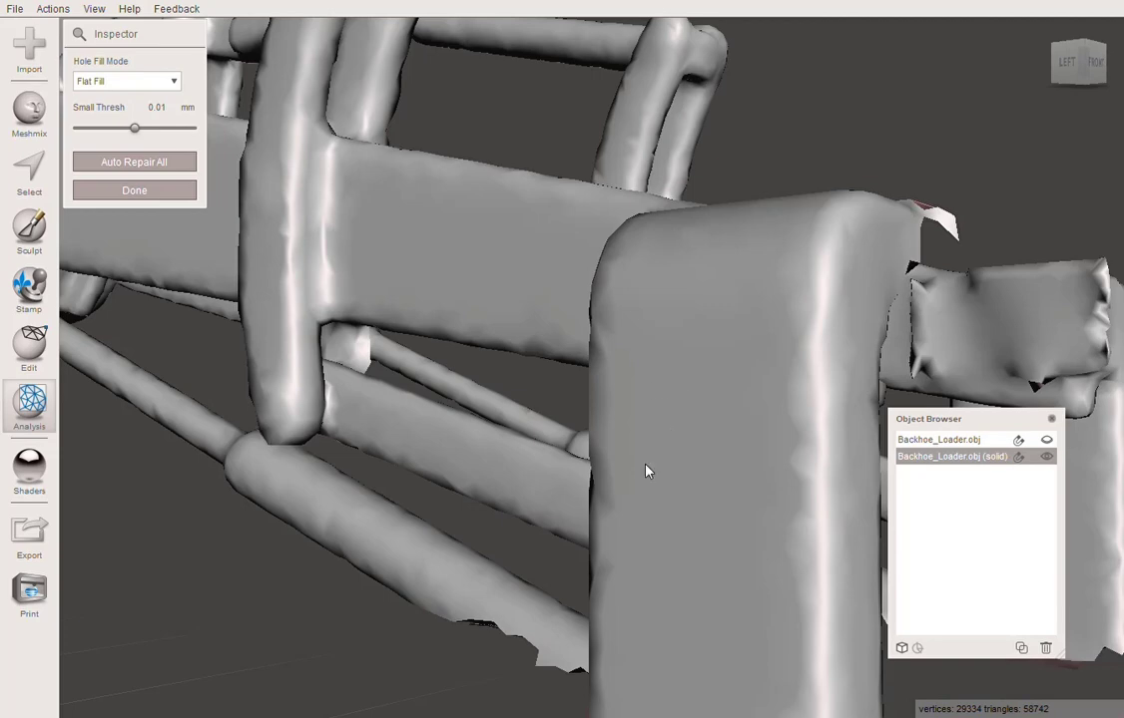
pyautogui.scroll(-10, 646, 471)
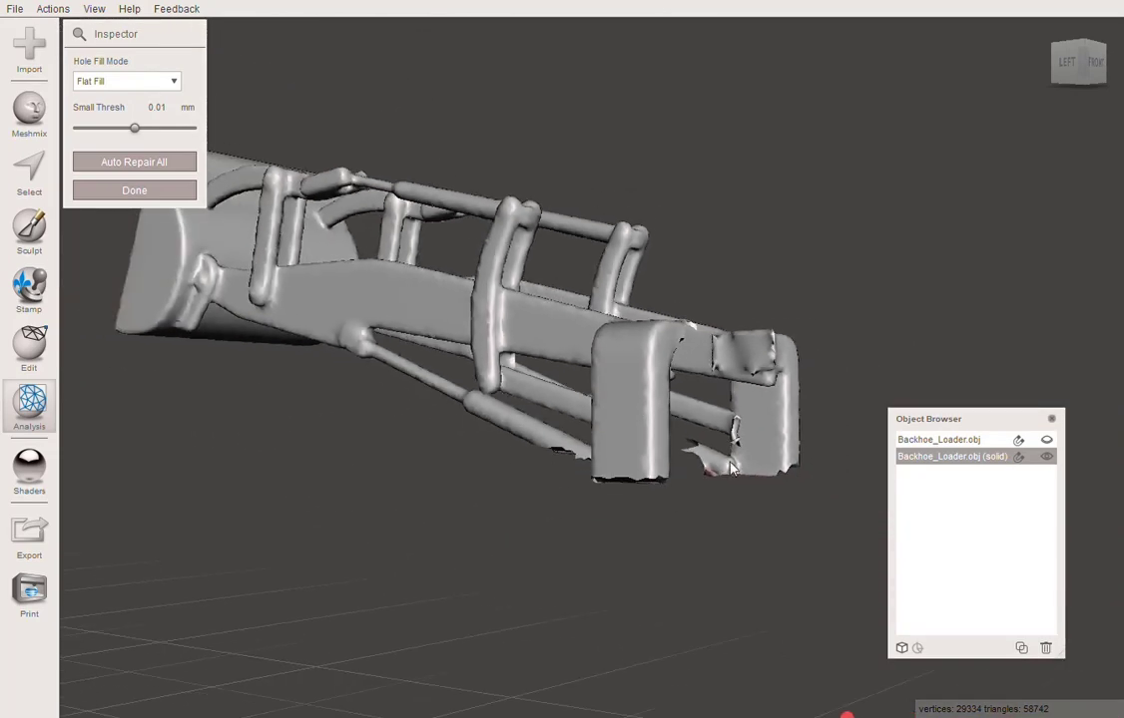
# Delete the original Backhoe_Loader.obj from the scene, keeping the solid version.
pyautogui.click(963, 441)
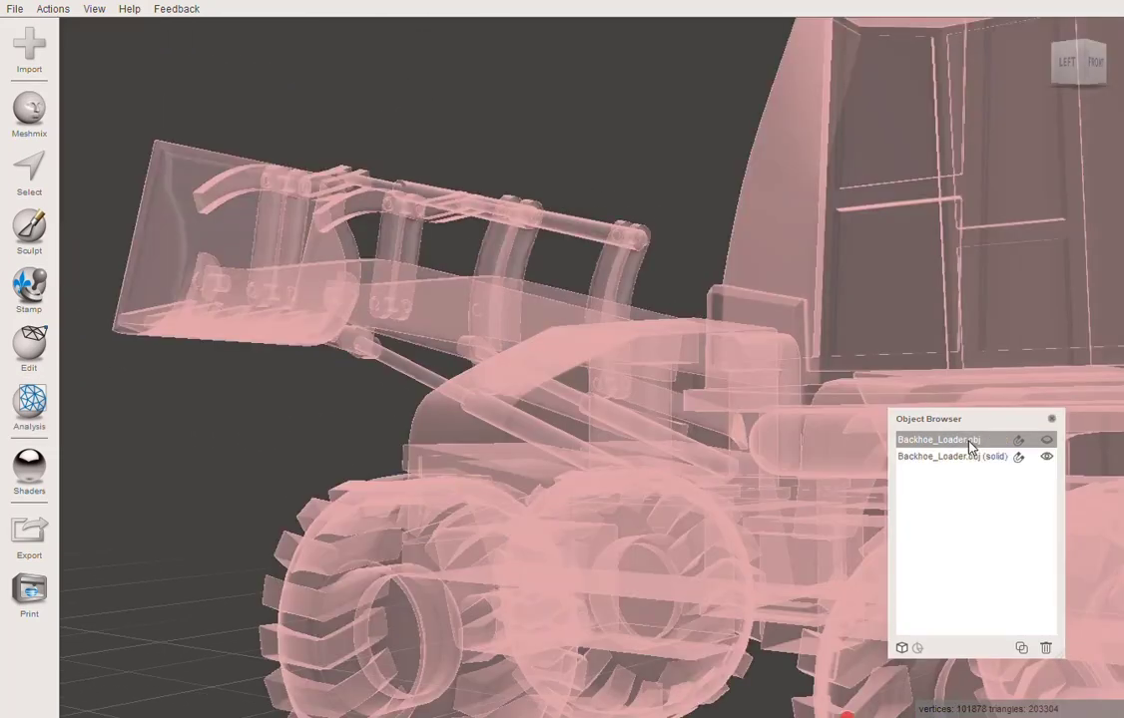
pyautogui.click(1046, 650)
pyautogui.scroll(-8, 695, 429)
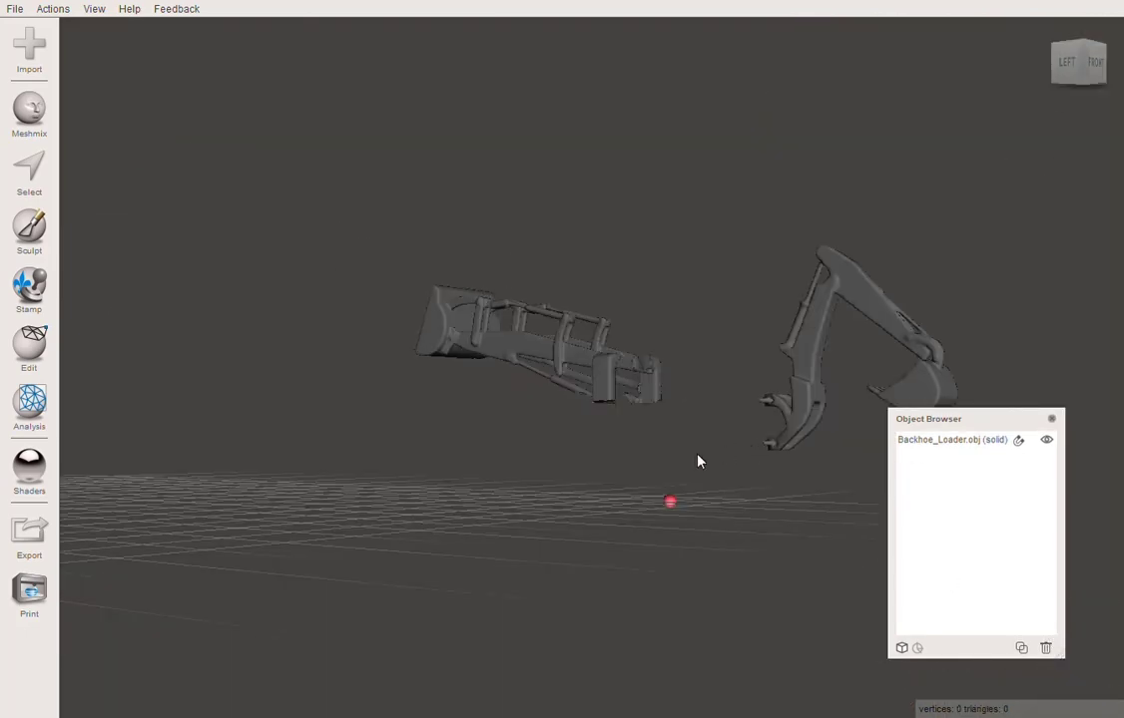
# Hide the liberty2_fixed.stl (shell 5) statue and select Backhoe_Loader.obj (solid), leaving it visible.
pyautogui.moveTo(824, 556); pyautogui.dragTo(791, 456, button='right')
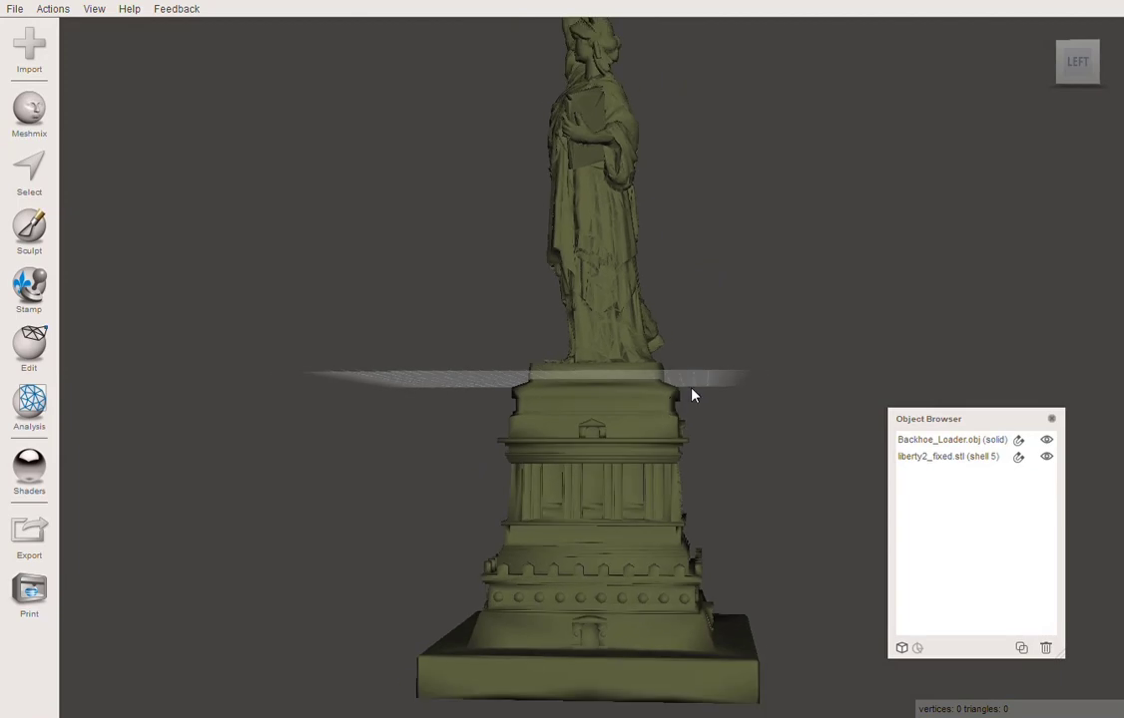
pyautogui.click(1047, 458)
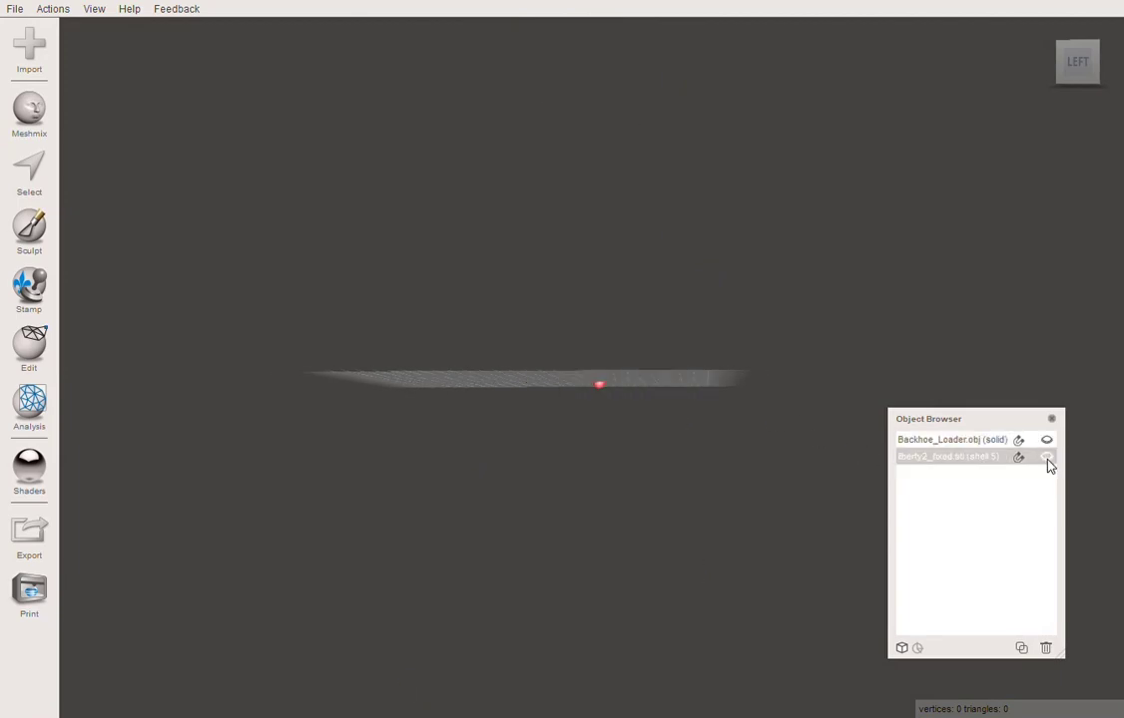
pyautogui.click(1047, 459)
pyautogui.click(1047, 459)
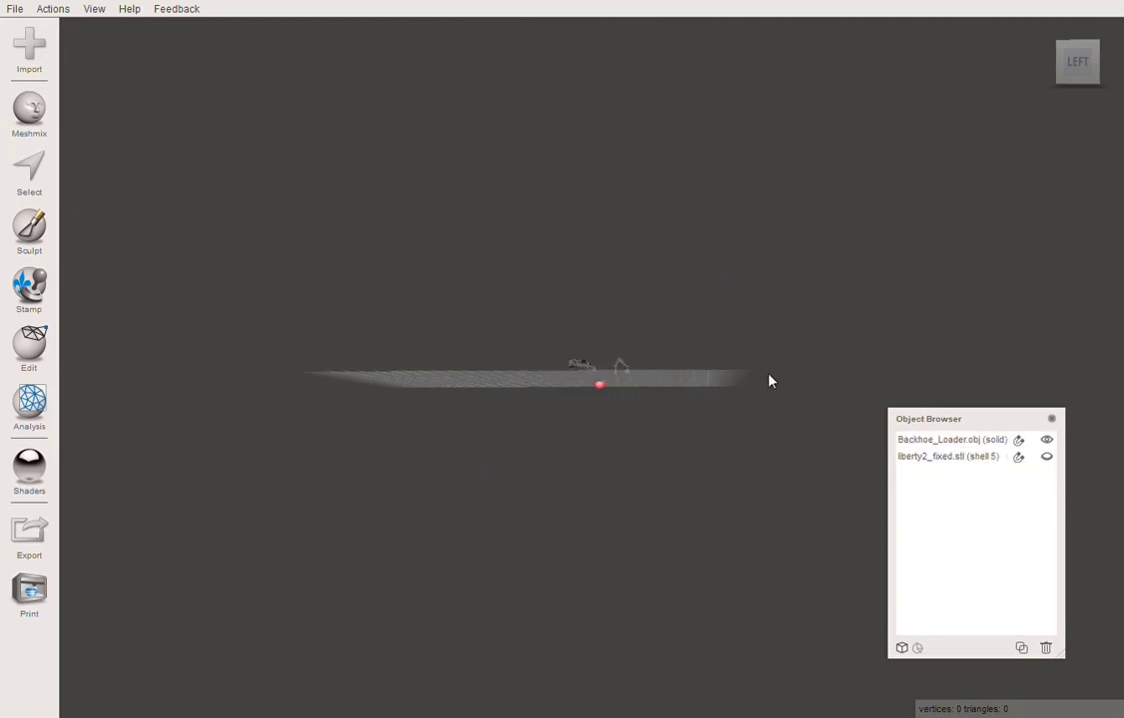
pyautogui.moveTo(769, 381); pyautogui.dragTo(737, 384, button='right')
pyautogui.click(936, 441)
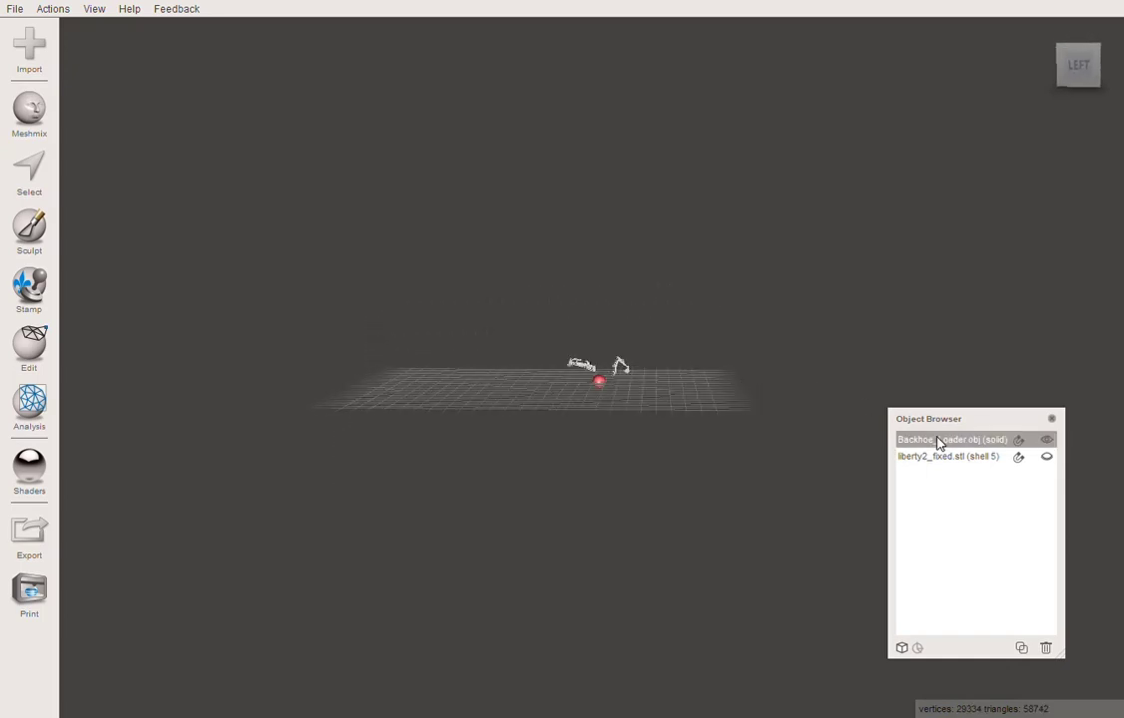
# Enlarge the loader arms and backhoe uniformly to match the statue's scale, and show liberty2_fixed.stl (shell 5).
pyautogui.press('t')
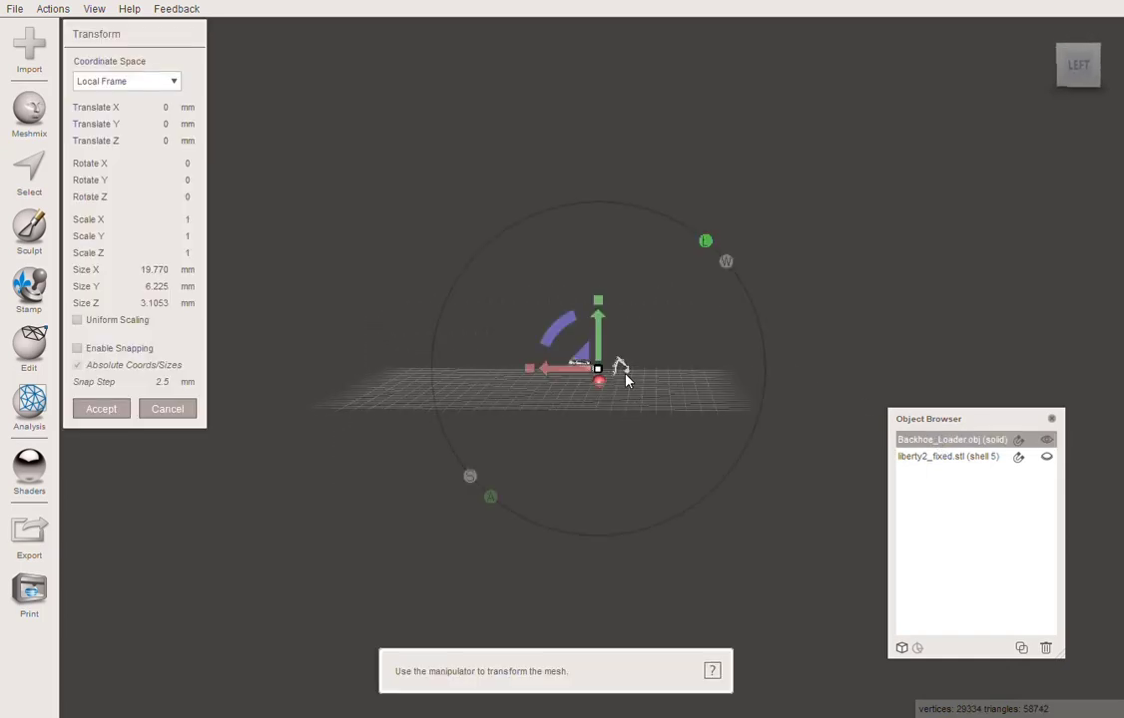
pyautogui.moveTo(598, 372); pyautogui.dragTo(858, 272)
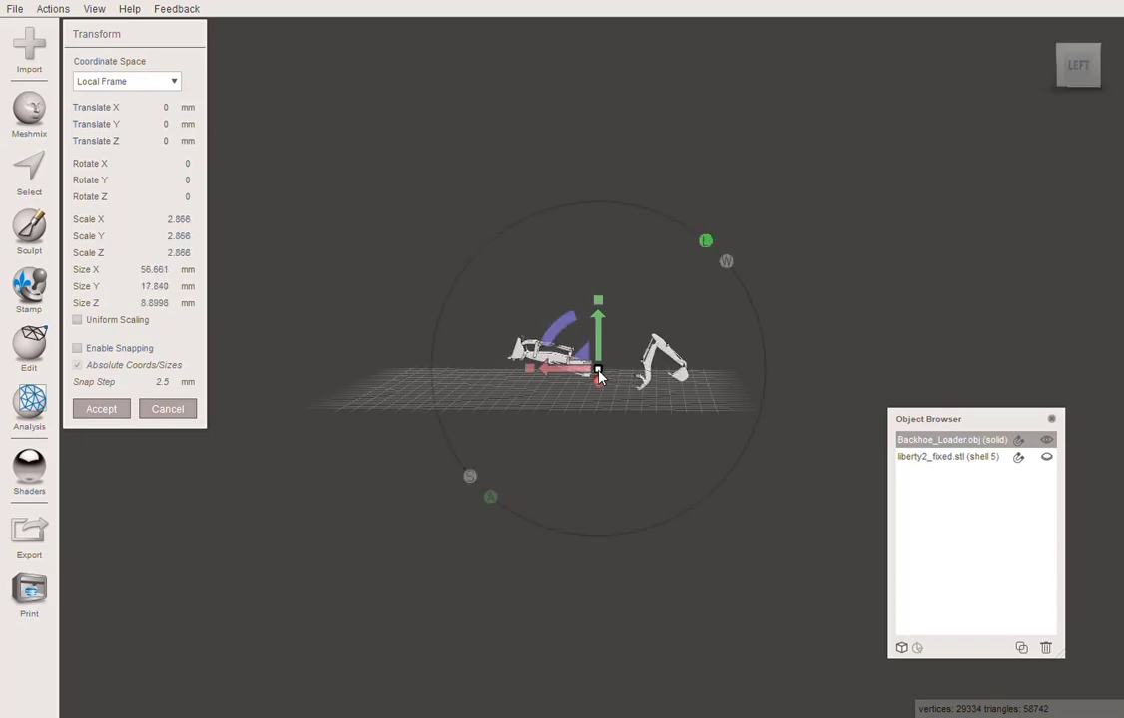
pyautogui.moveTo(528, 375); pyautogui.dragTo(311, 403)
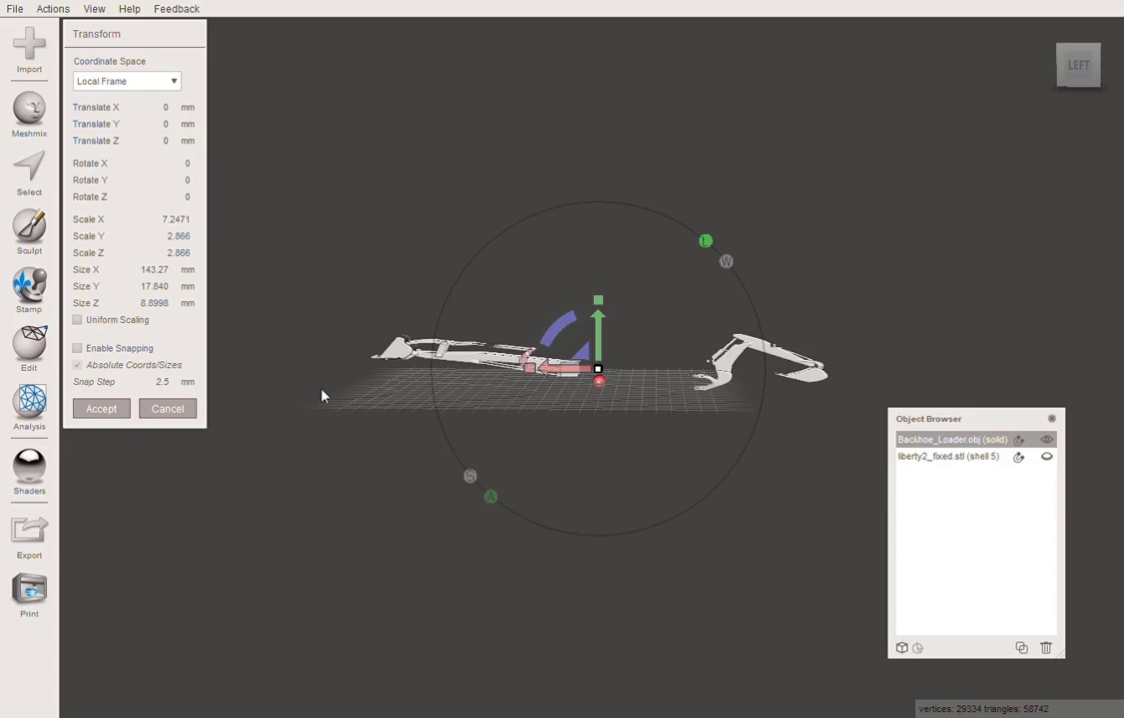
pyautogui.hotkey('ctrl', 'z')
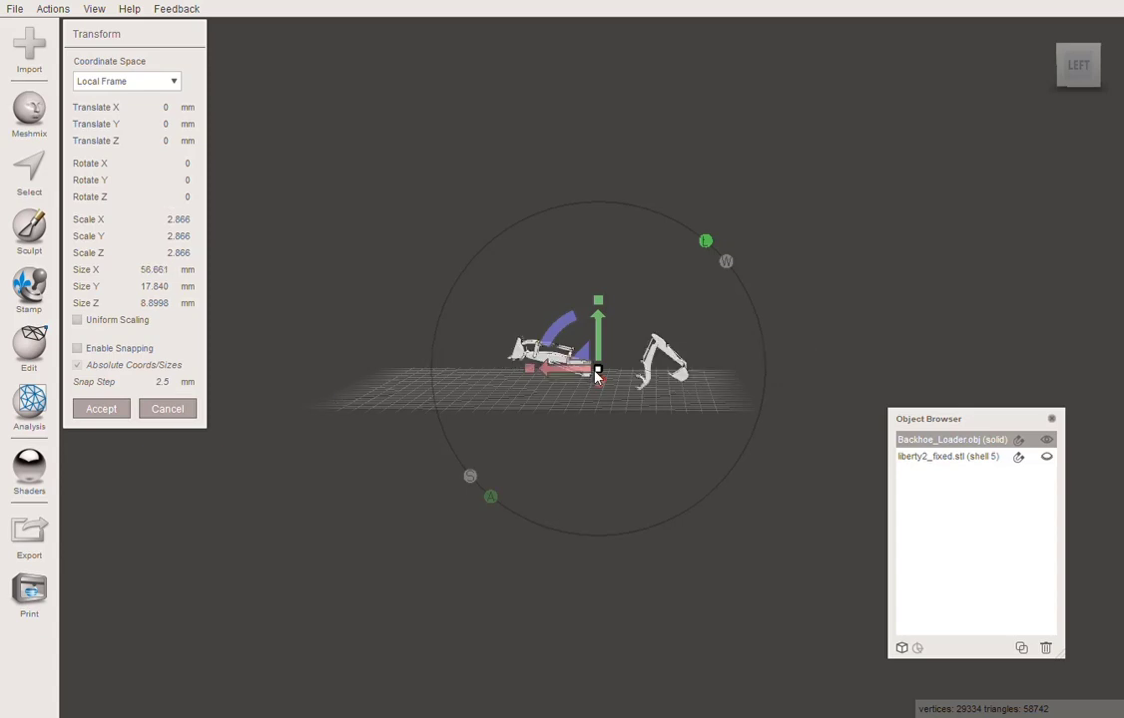
pyautogui.moveTo(596, 377); pyautogui.dragTo(639, 179)
pyautogui.click(1019, 460)
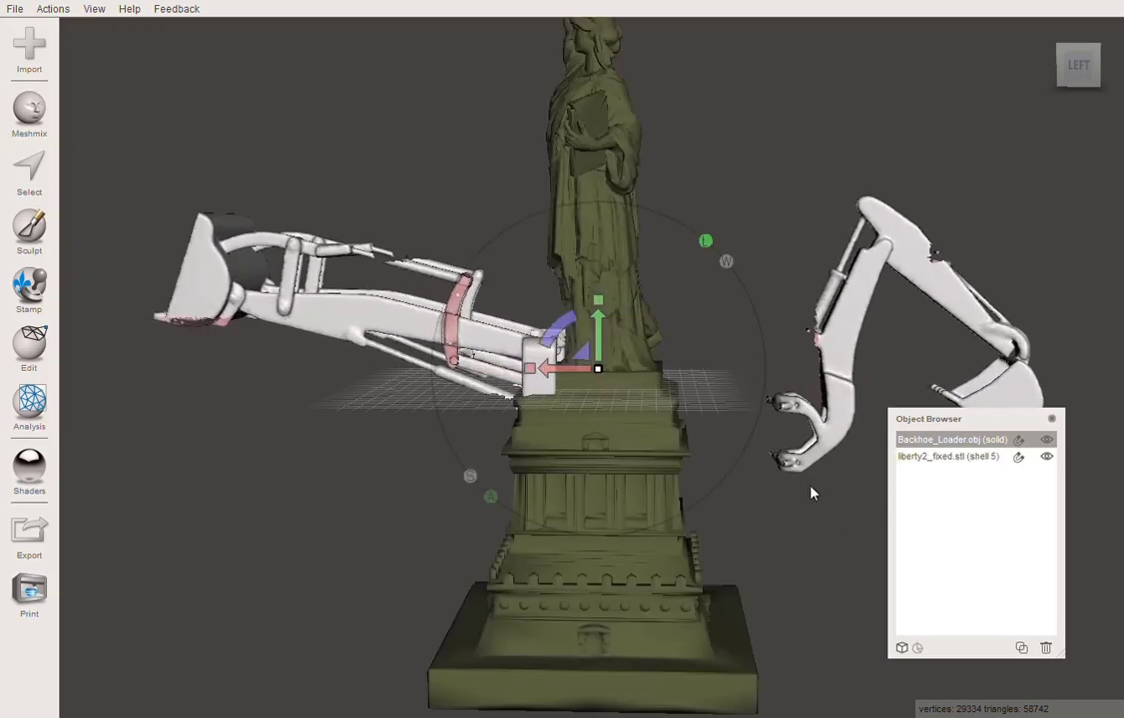
# Lower the loader arms and backhoe to pedestal height, shift them so the arms' rear posts meet the pedestal, and accept the transform.
pyautogui.moveTo(484, 574); pyautogui.dragTo(552, 366, button='right')
pyautogui.moveTo(552, 366); pyautogui.dragTo(585, 494)
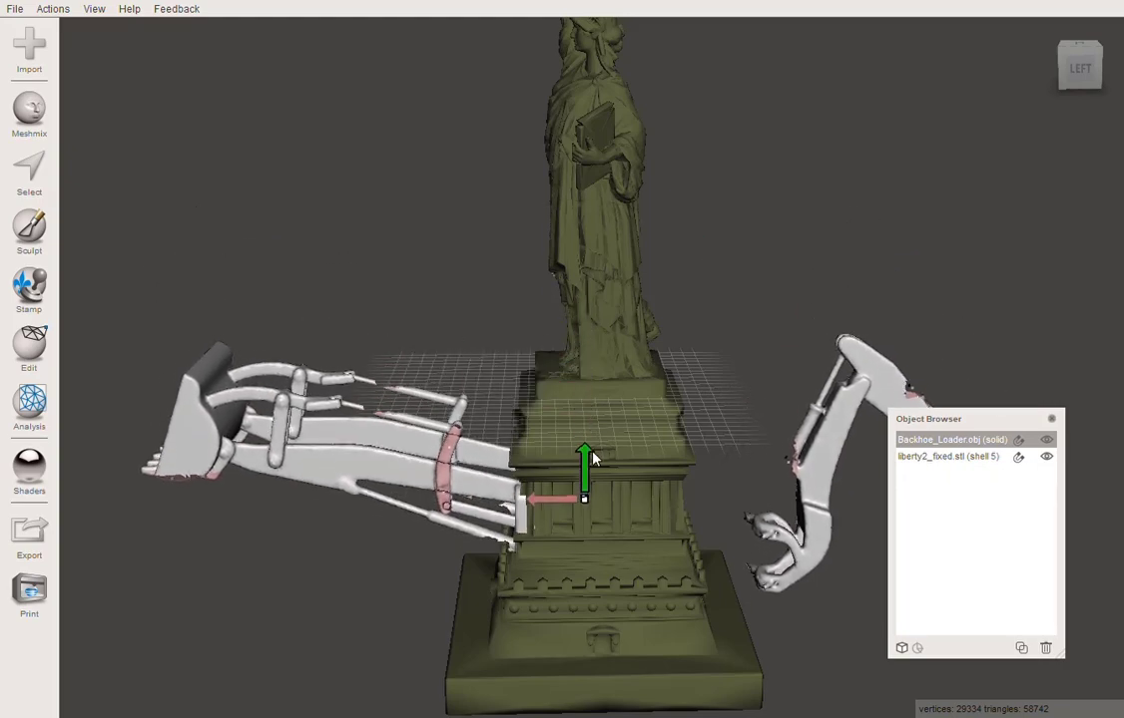
pyautogui.moveTo(585, 494); pyautogui.dragTo(557, 554, button='right')
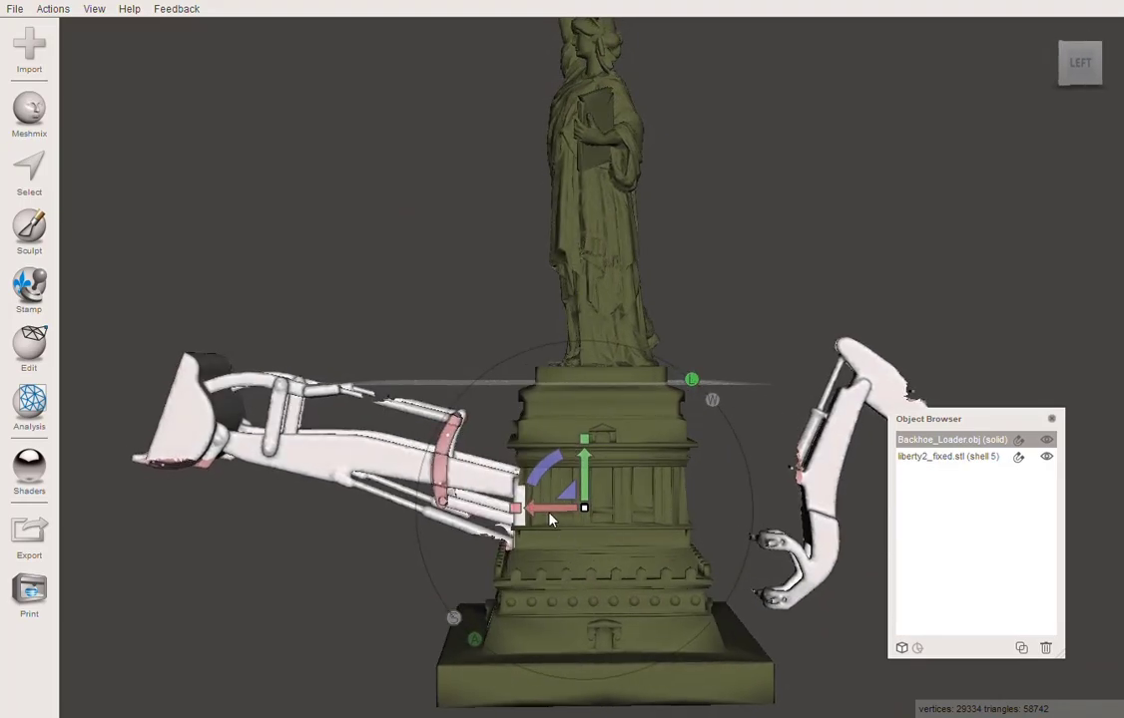
pyautogui.moveTo(531, 510)
pyautogui.mouseDown()
pyautogui.moveTo(498, 517)
pyautogui.moveTo(512, 511)
pyautogui.mouseUp()
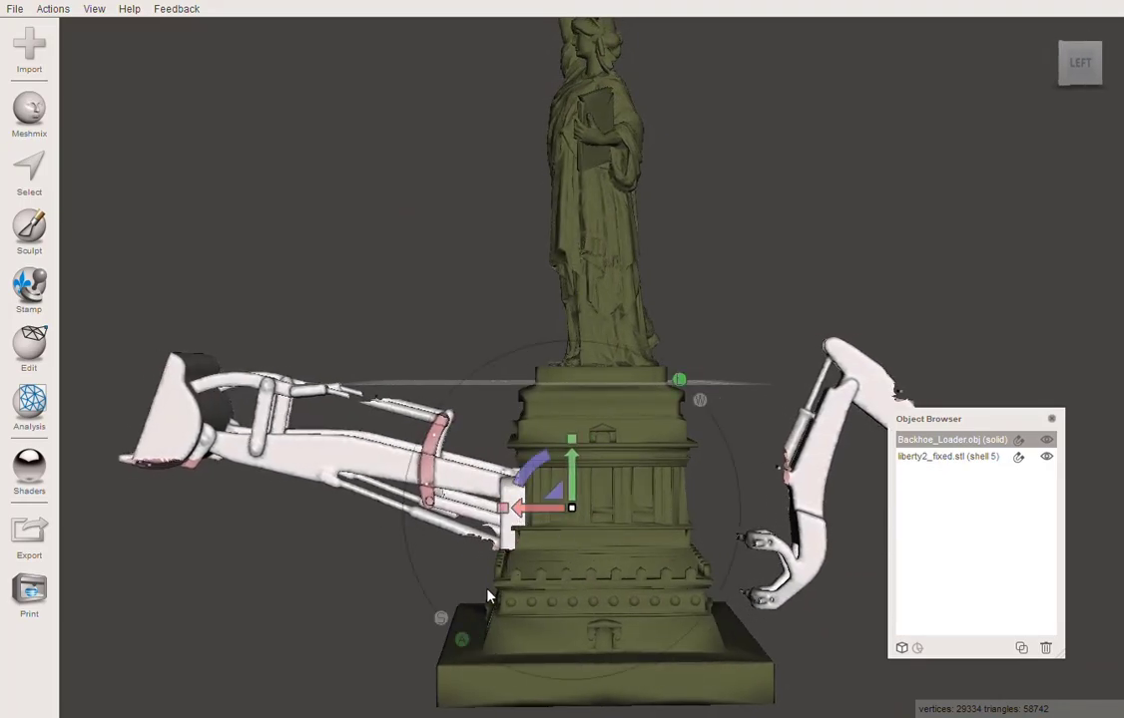
pyautogui.moveTo(512, 511); pyautogui.dragTo(494, 593, button='right')
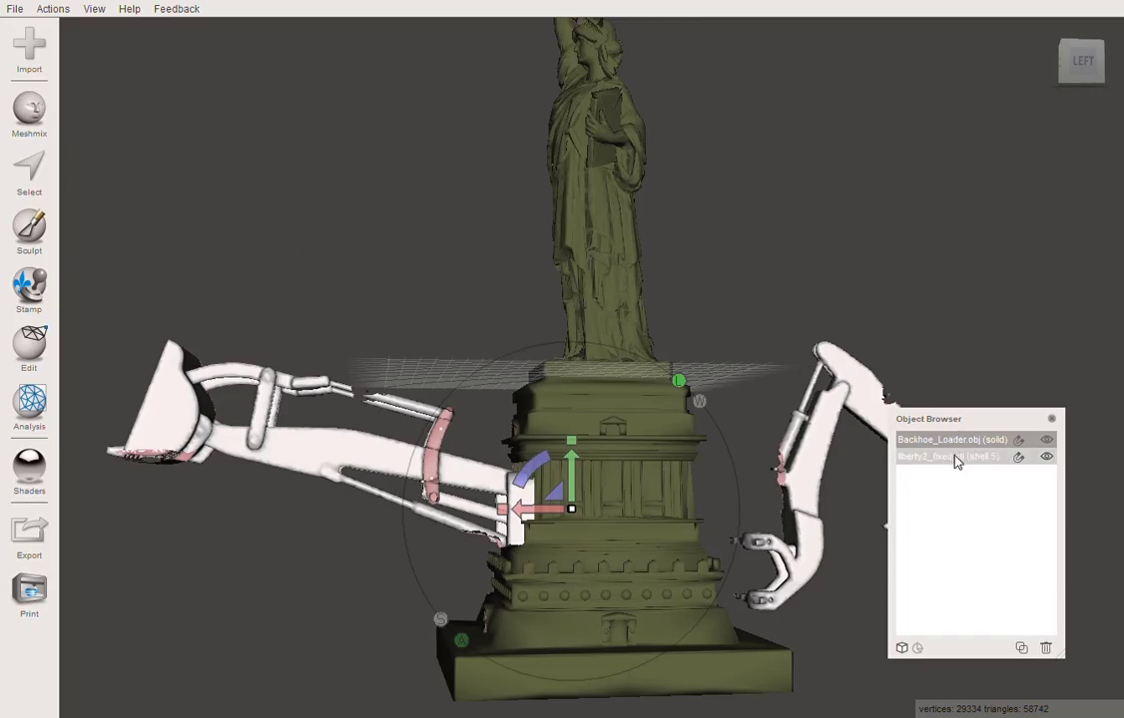
pyautogui.press('Return')
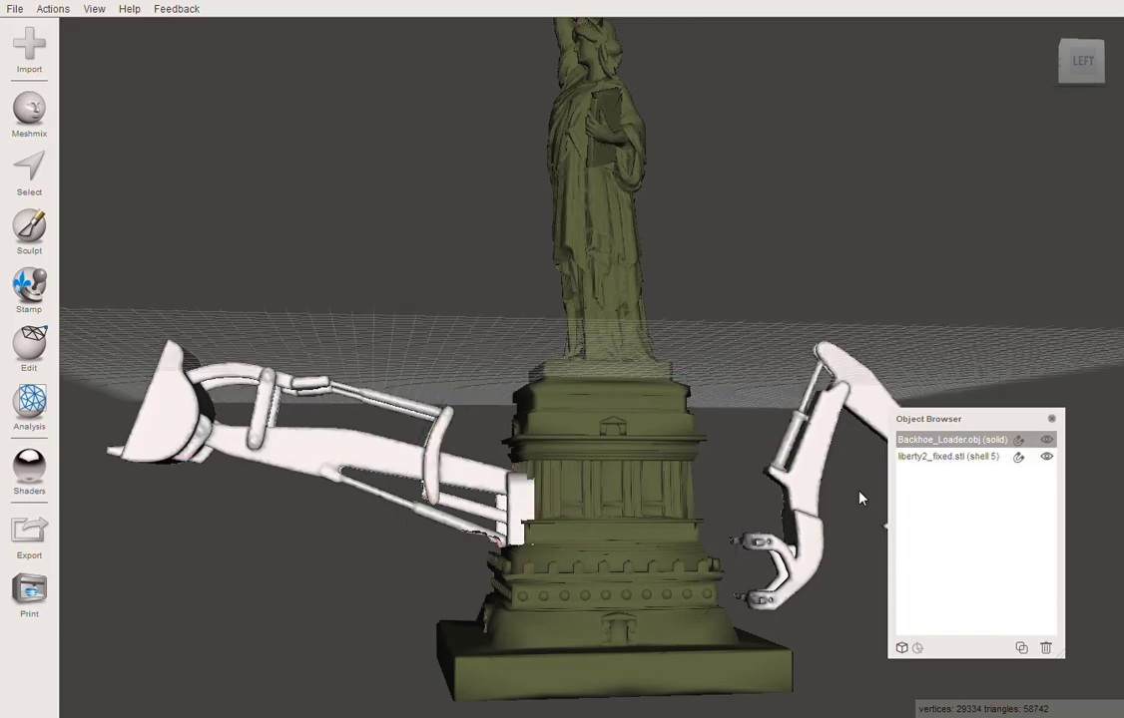
# Separate Backhoe_Loader.obj (solid) into shells and select the backhoe shell (shell 2).
pyautogui.moveTo(834, 683); pyautogui.dragTo(529, 606, button='right')
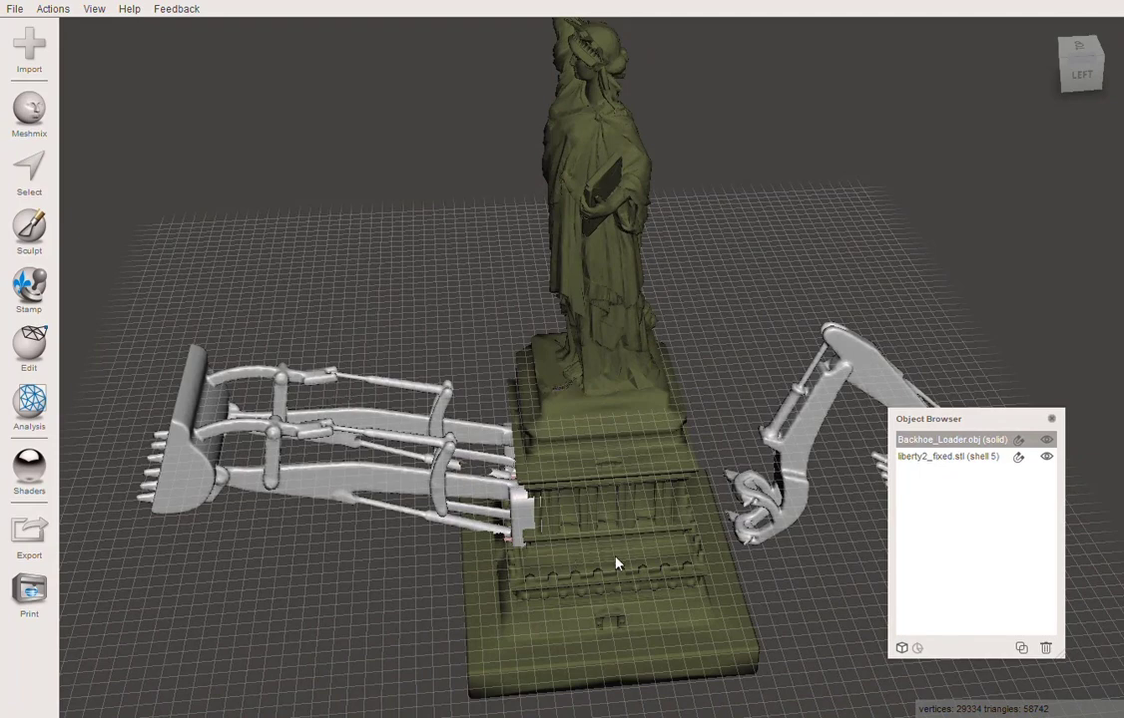
pyautogui.moveTo(605, 590); pyautogui.dragTo(542, 489, button='right')
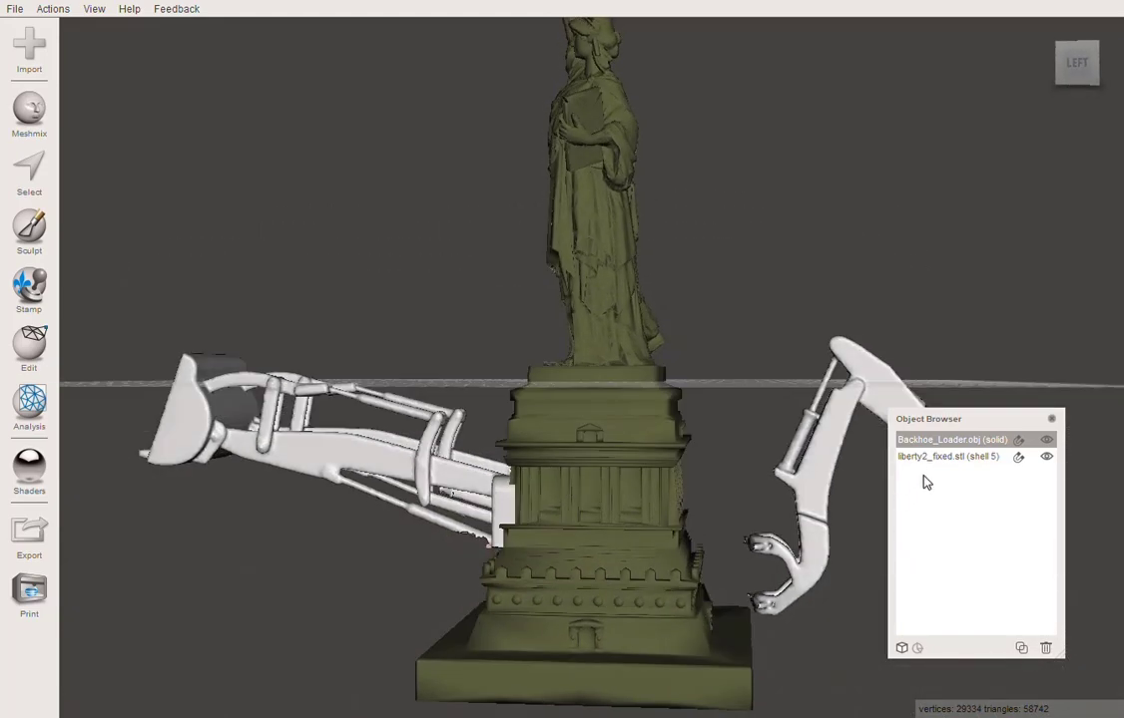
pyautogui.click(26, 344)
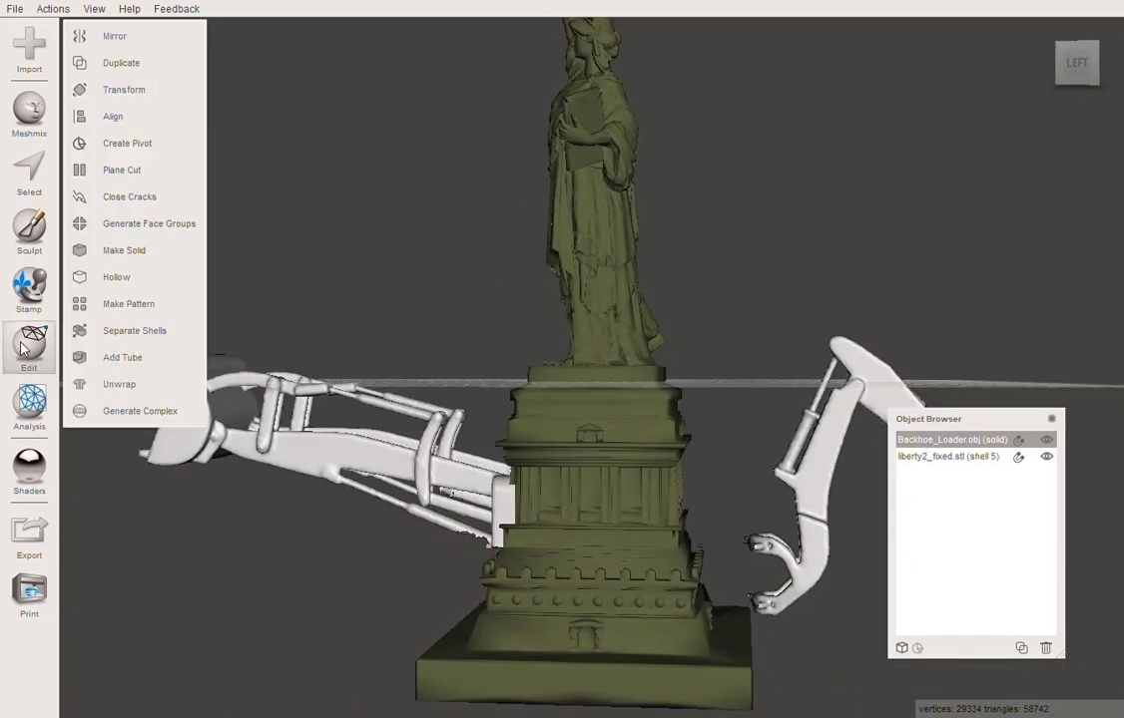
pyautogui.click(135, 337)
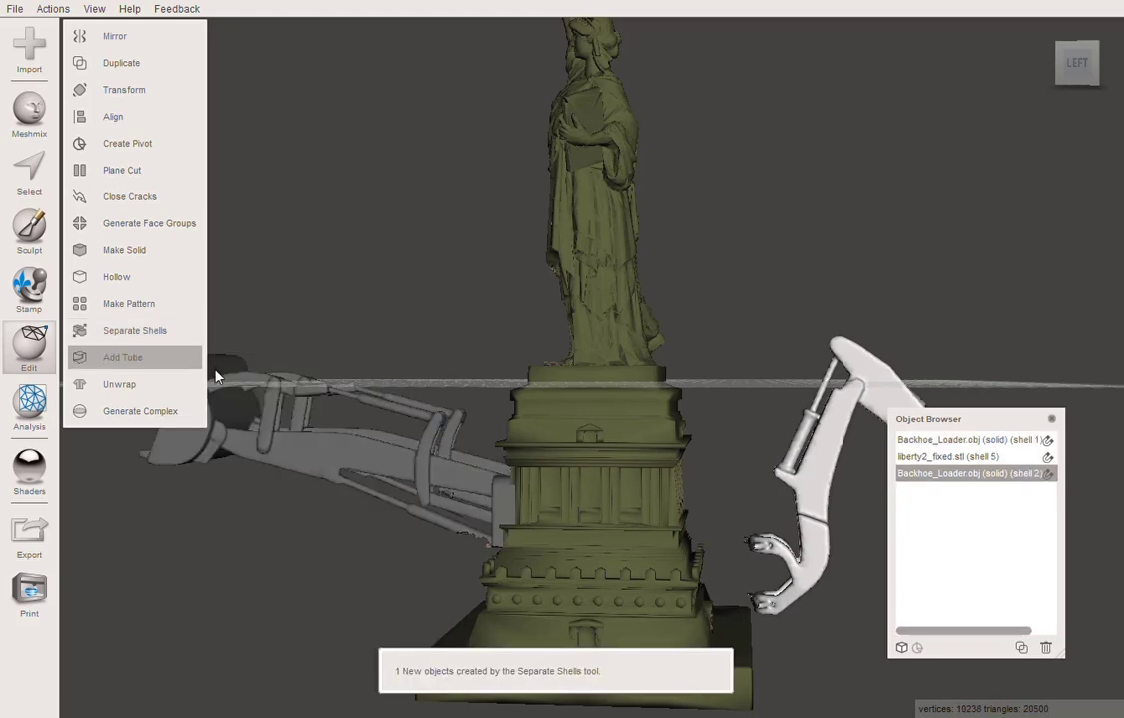
pyautogui.click(933, 440)
pyautogui.click(907, 475)
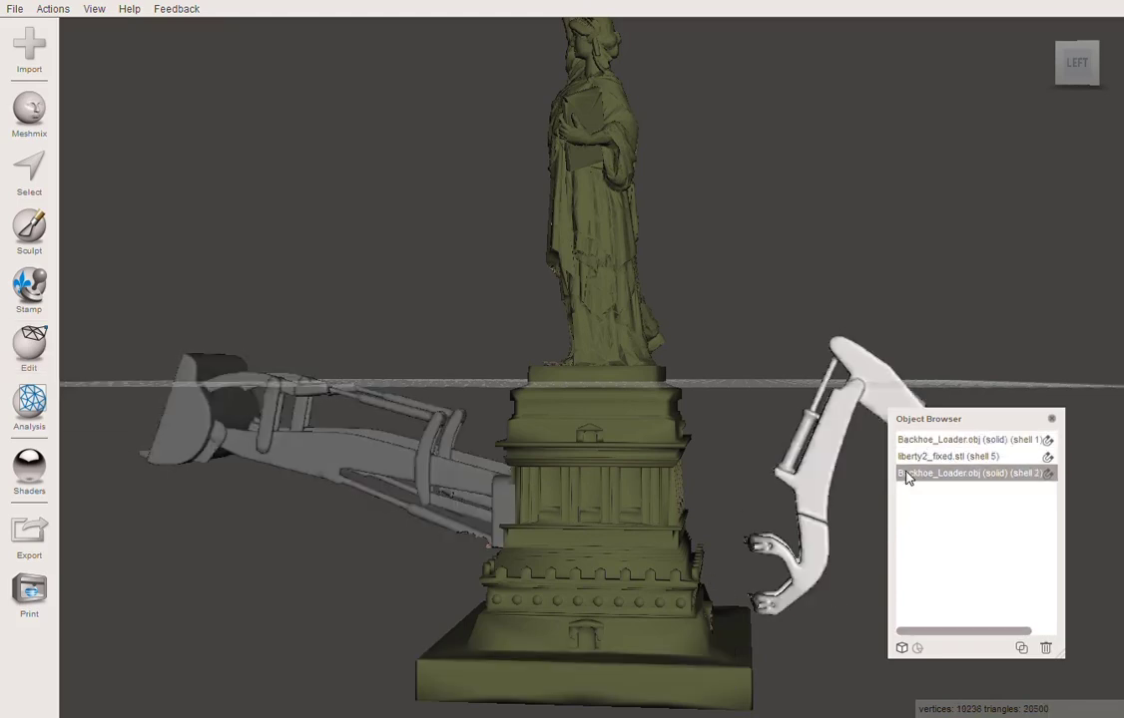
# Rotate the backhoe shell about -7.4° around Z and move it about 23.5 mm in X and -0.76 mm in Y against the pedestal.
pyautogui.moveTo(804, 656); pyautogui.dragTo(759, 397, button='right')
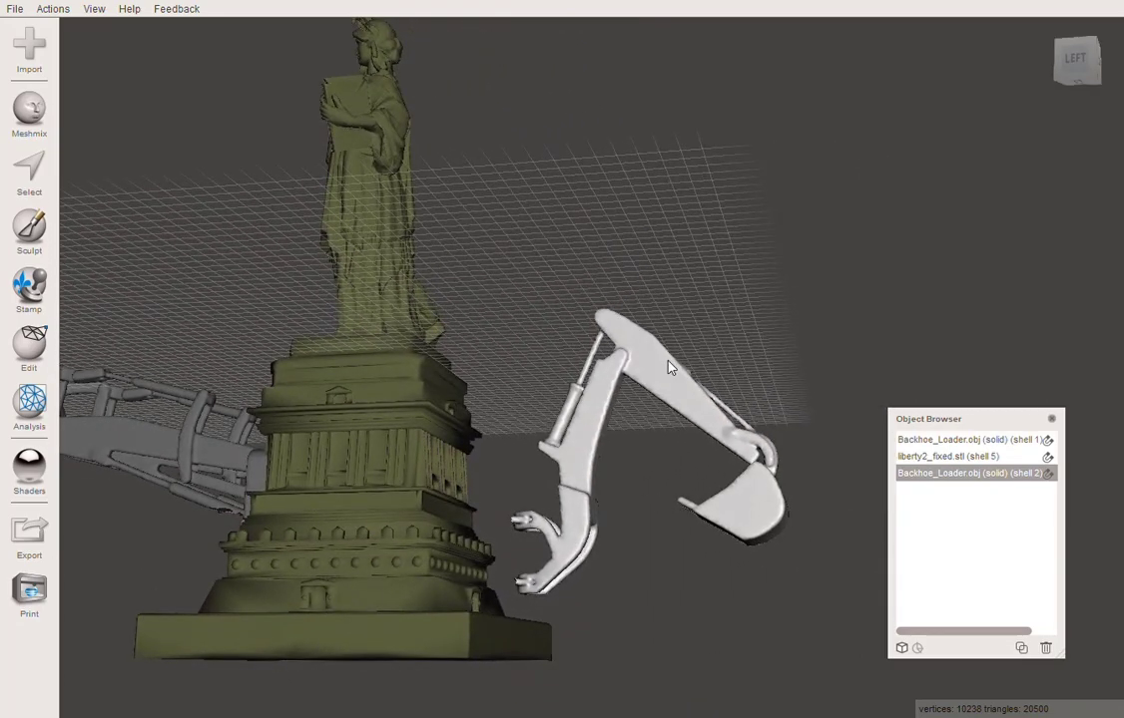
pyautogui.press('t')
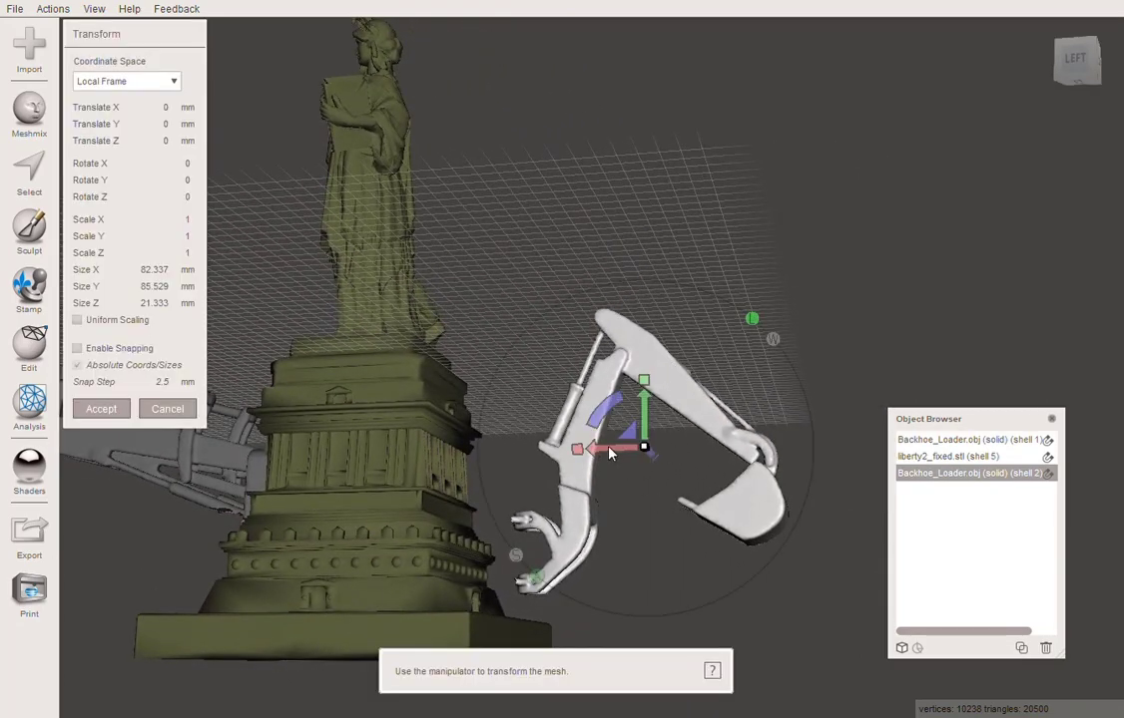
pyautogui.moveTo(579, 449); pyautogui.dragTo(471, 368)
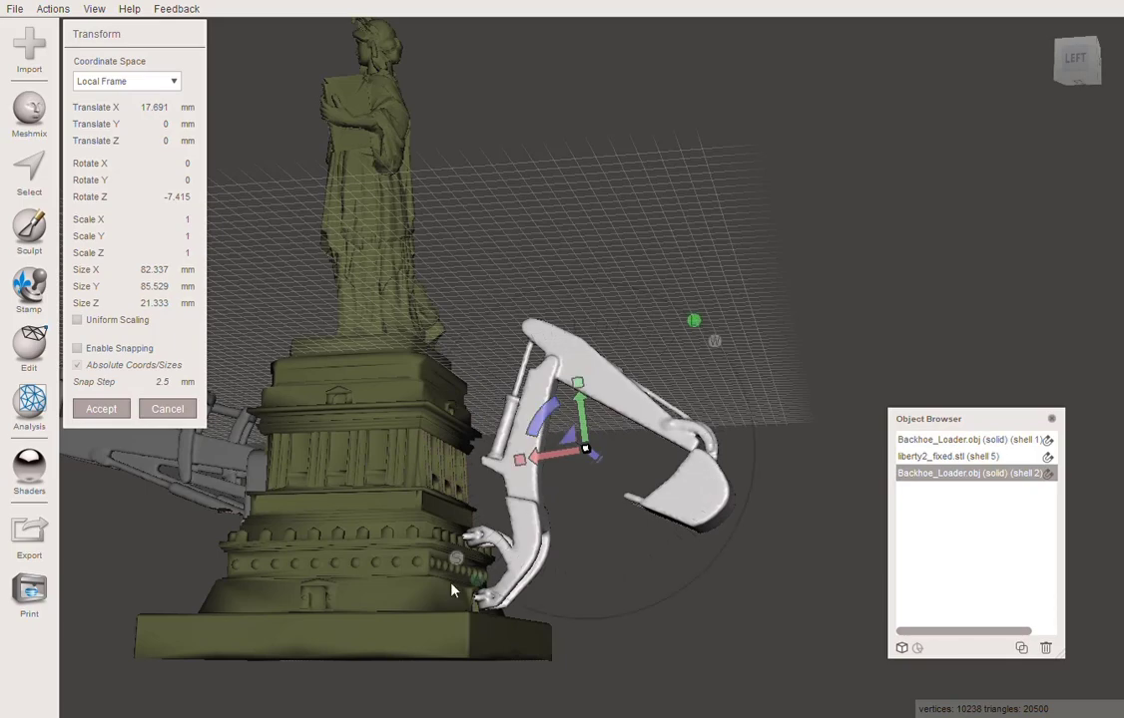
pyautogui.moveTo(666, 633); pyautogui.dragTo(639, 717, button='right')
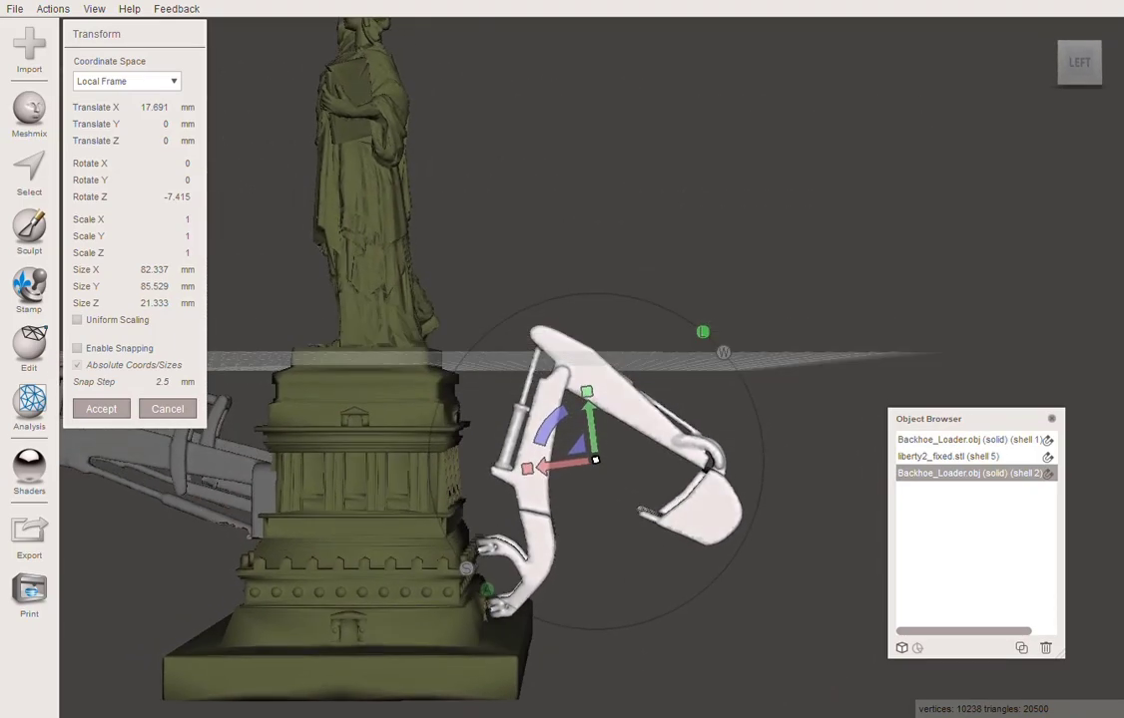
pyautogui.moveTo(557, 450); pyautogui.dragTo(538, 452)
# Turn on the wireframe and examine where the backhoe's mounting prongs meet the pedestal.
pyautogui.scroll(2, 519, 600)
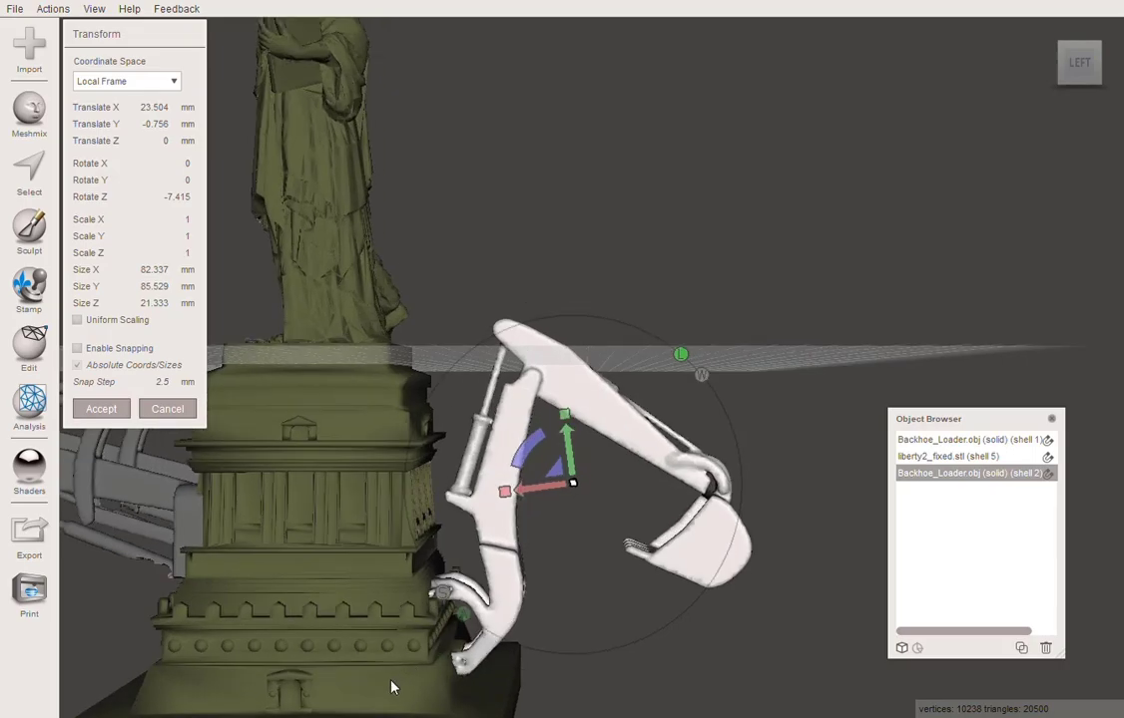
pyautogui.moveTo(437, 648); pyautogui.dragTo(572, 358, button='middle')
pyautogui.moveTo(571, 358); pyautogui.dragTo(549, 374, button='right')
pyautogui.scroll(6, 589, 412)
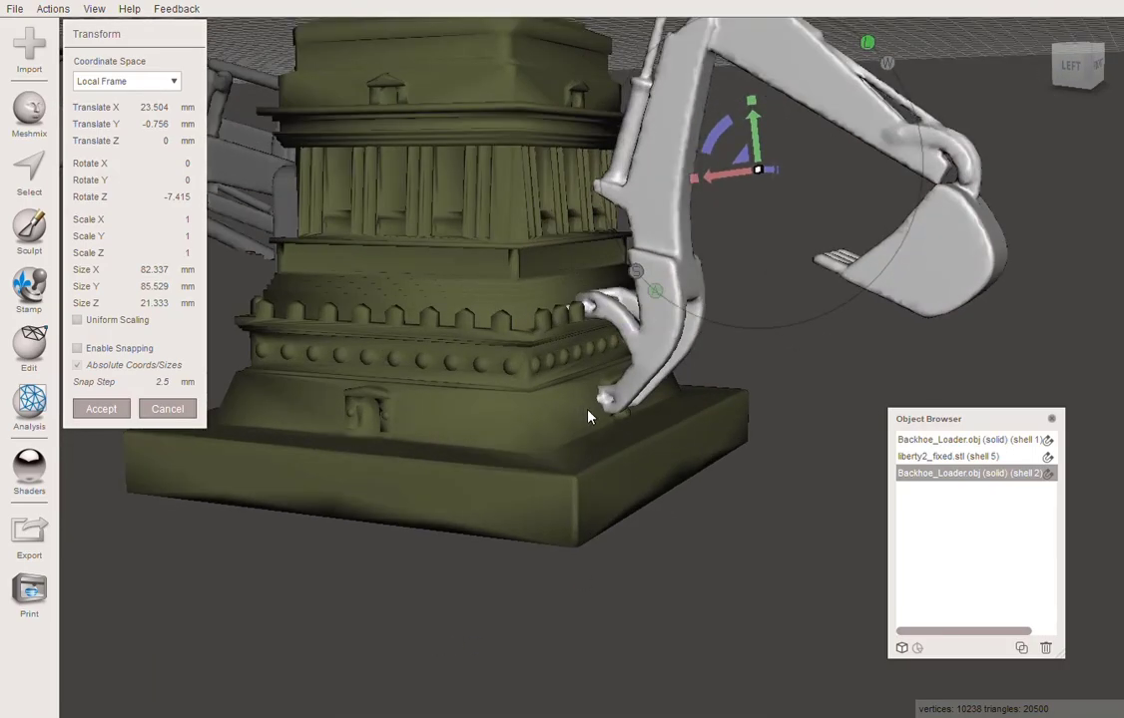
pyautogui.moveTo(589, 417); pyautogui.dragTo(324, 346, button='right')
pyautogui.press('w')
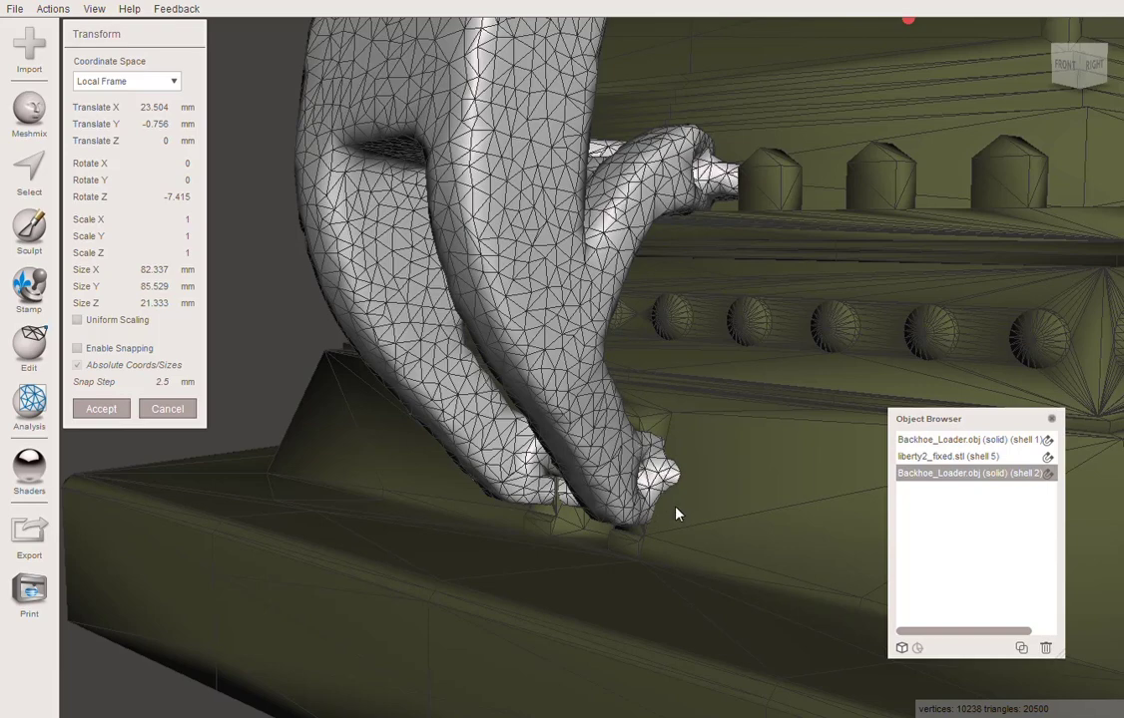
pyautogui.moveTo(676, 513); pyautogui.dragTo(634, 495, button='right')
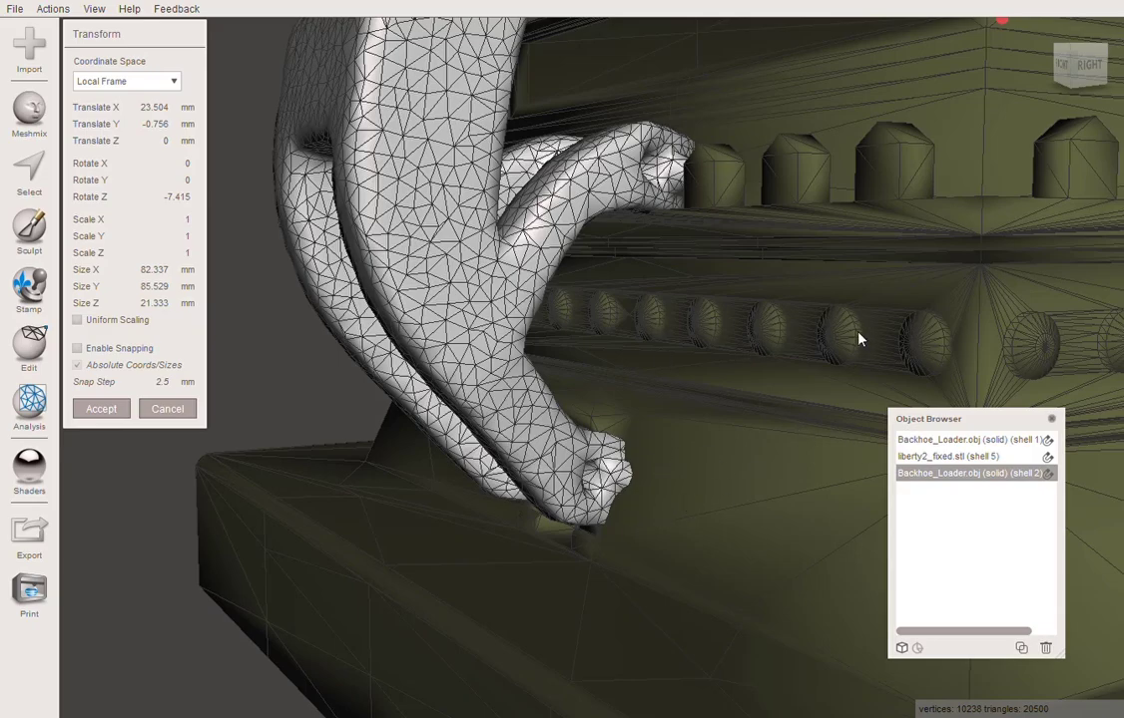
# Examine how the loader arms' rear posts meet the opposite side of the pedestal.
pyautogui.scroll(-5, 858, 339)
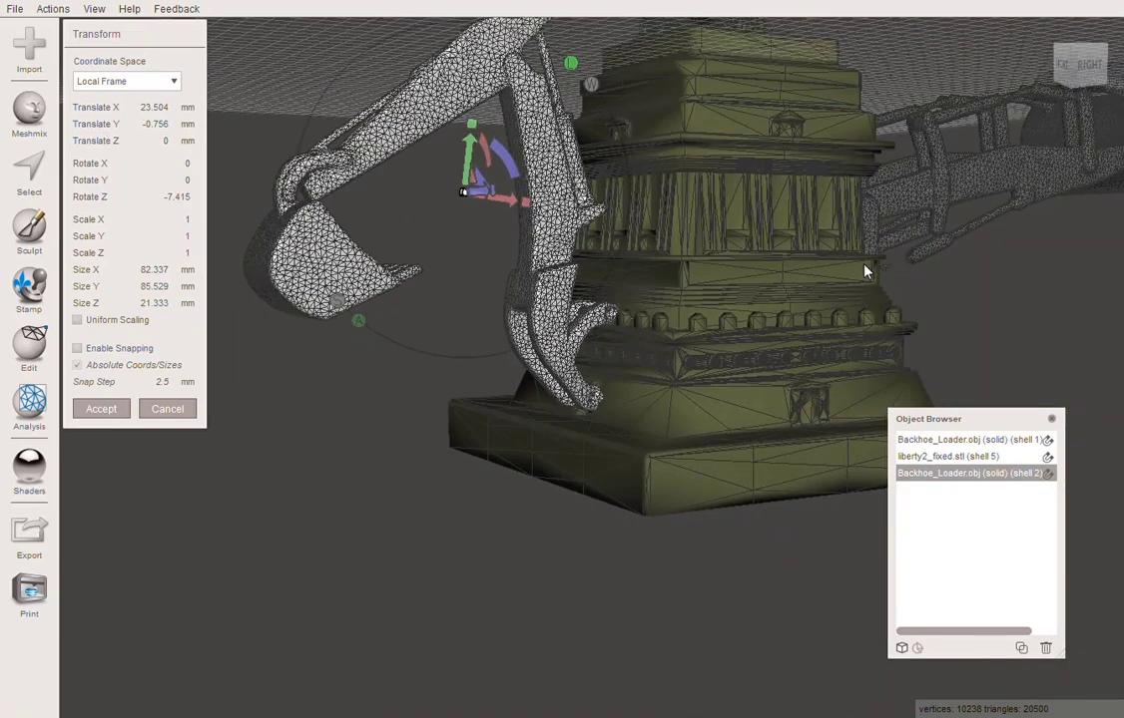
pyautogui.moveTo(864, 265); pyautogui.dragTo(576, 378, button='right')
pyautogui.scroll(5, 586, 376)
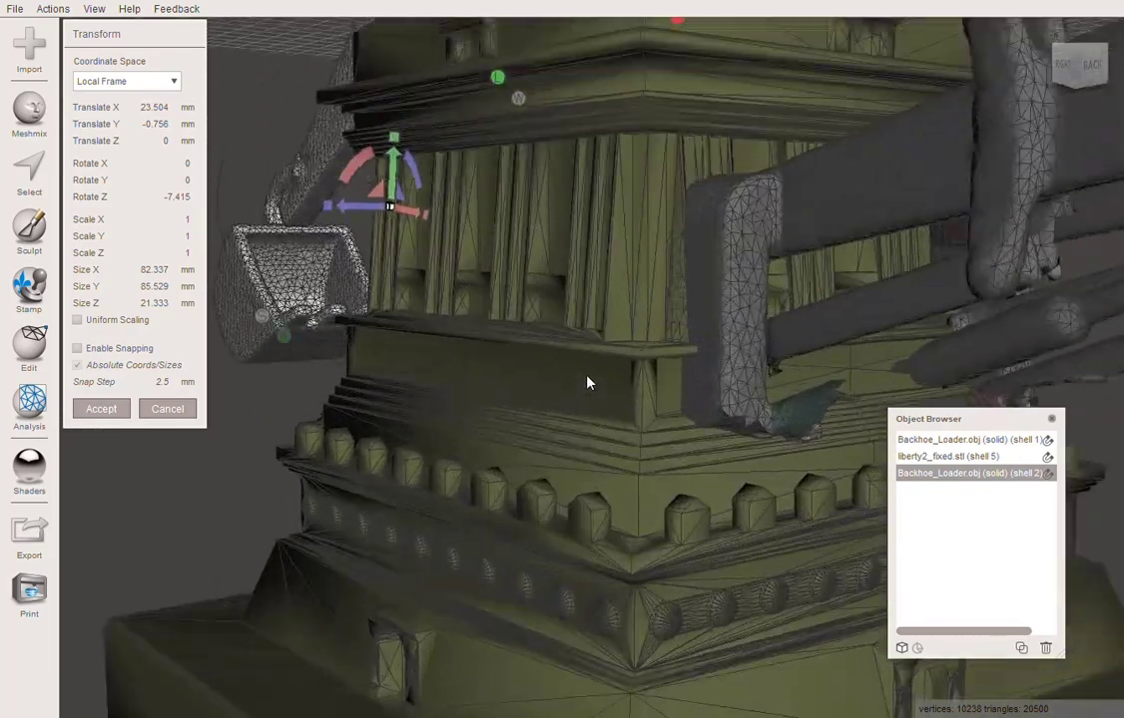
pyautogui.moveTo(711, 447); pyautogui.dragTo(624, 411, button='right')
pyautogui.scroll(4, 734, 429)
pyautogui.moveTo(749, 446); pyautogui.dragTo(866, 562, button='right')
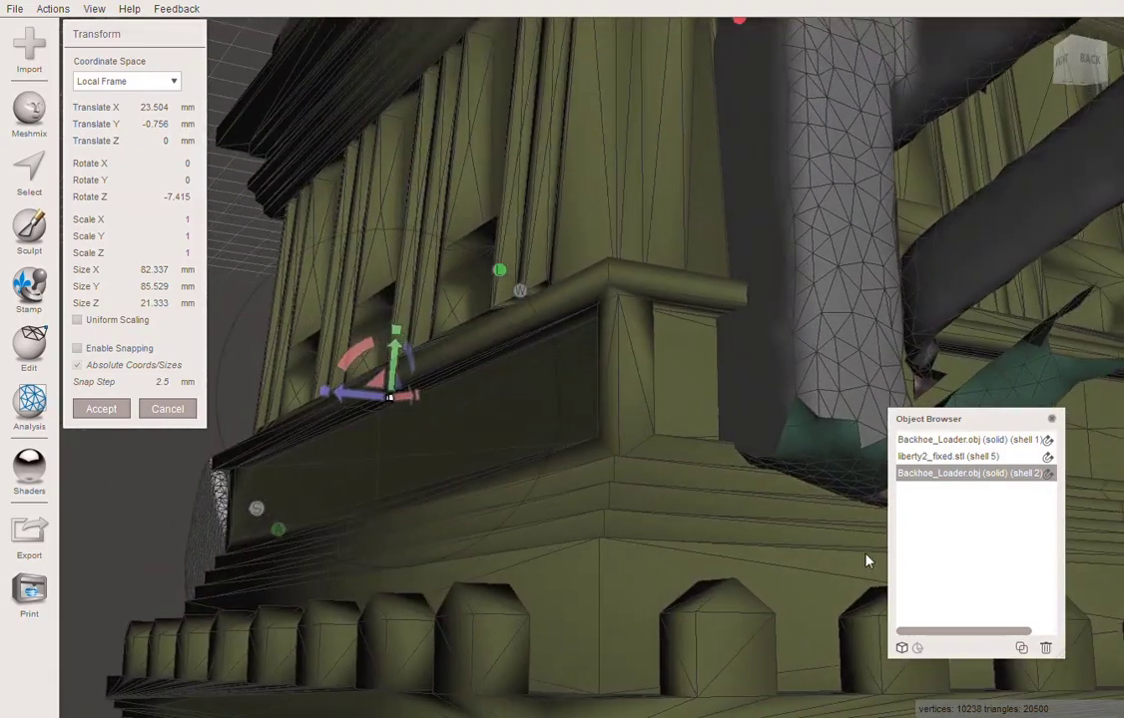
pyautogui.scroll(-10, 570, 433)
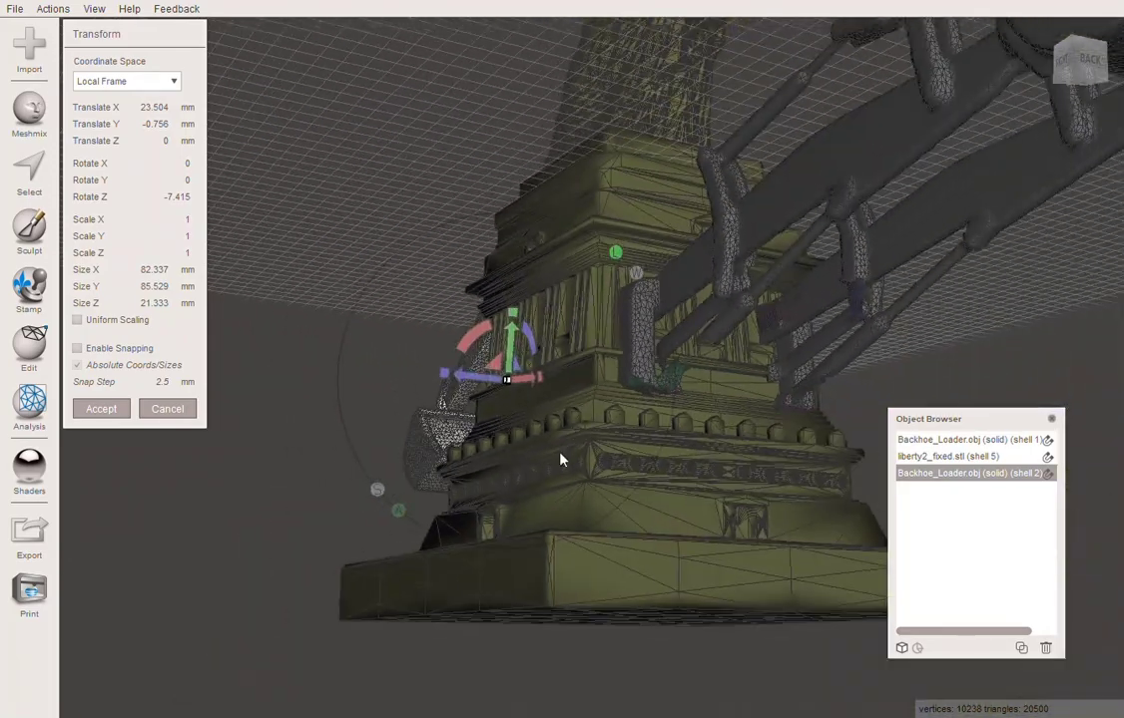
pyautogui.moveTo(559, 452); pyautogui.dragTo(722, 534, button='right')
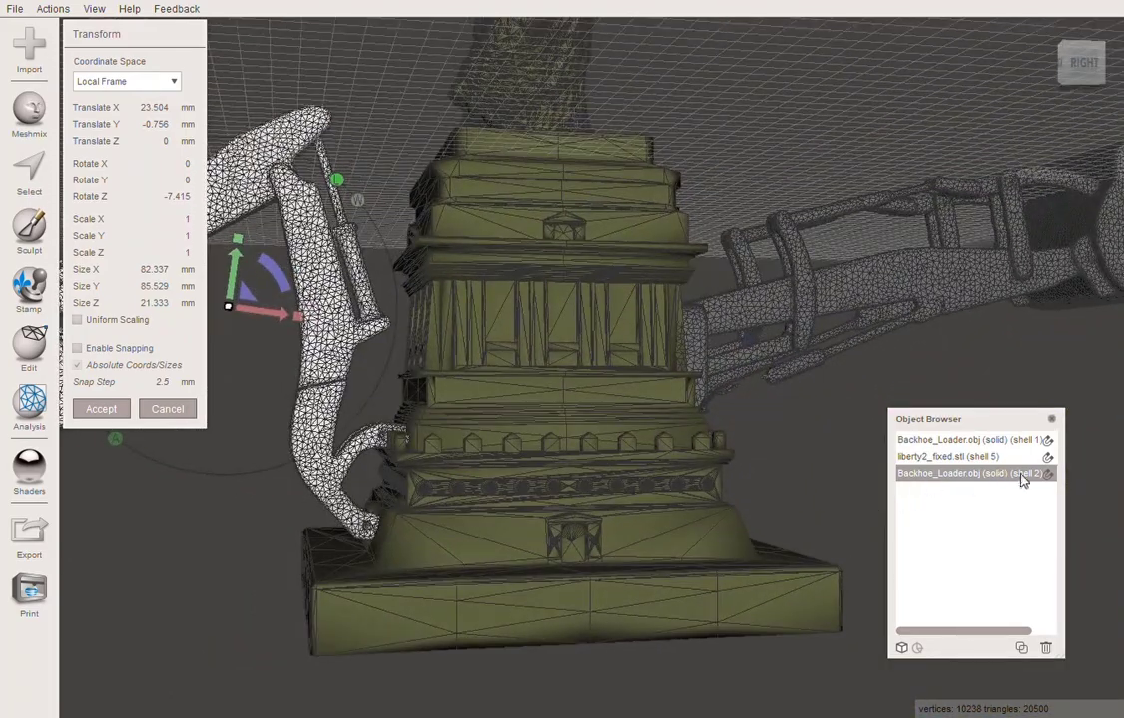
# Accept the backhoe's transform, widen the Object Browser, and toggle the backhoe shell and statue off and back on to identify them.
pyautogui.moveTo(1066, 658); pyautogui.dragTo(1122, 659)
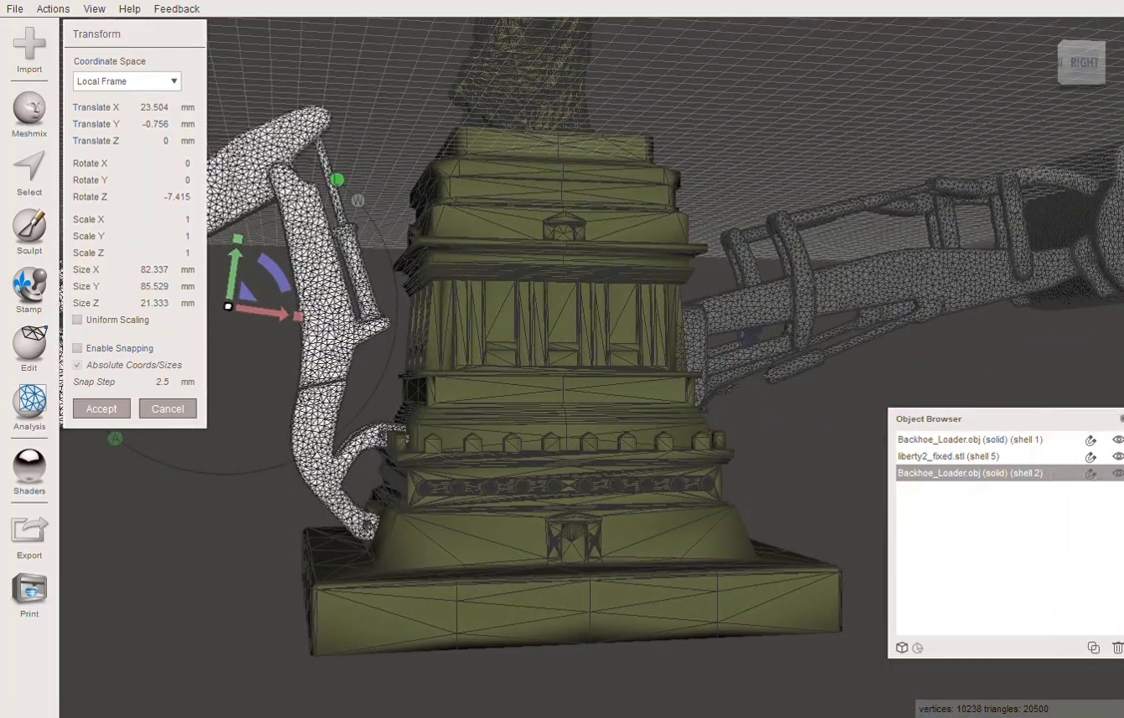
pyautogui.click(1119, 476)
pyautogui.click(1120, 476)
pyautogui.click(1120, 476)
pyautogui.click(1120, 476)
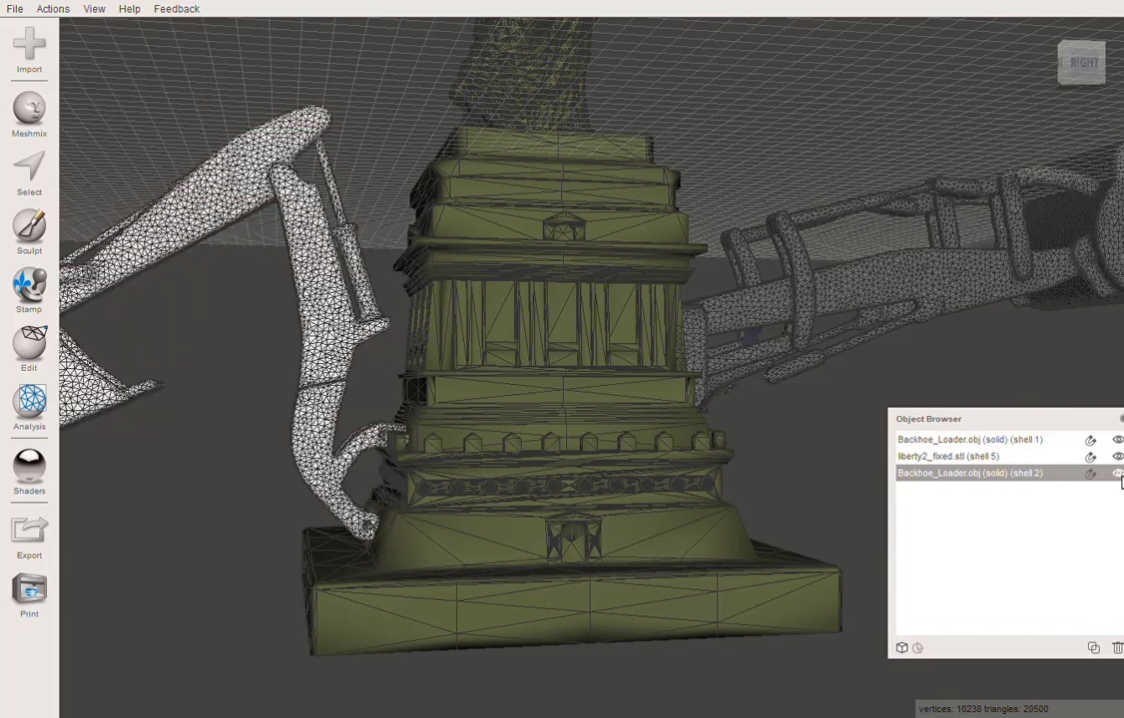
pyautogui.click(1117, 458)
pyautogui.click(1118, 458)
# Try to merge the statue and the backhoe shell by Boolean Union, with Auto-Reduce Result off, and examine where they intersect.
pyautogui.keyDown('shift'); pyautogui.click(993, 459); pyautogui.keyUp('shift')
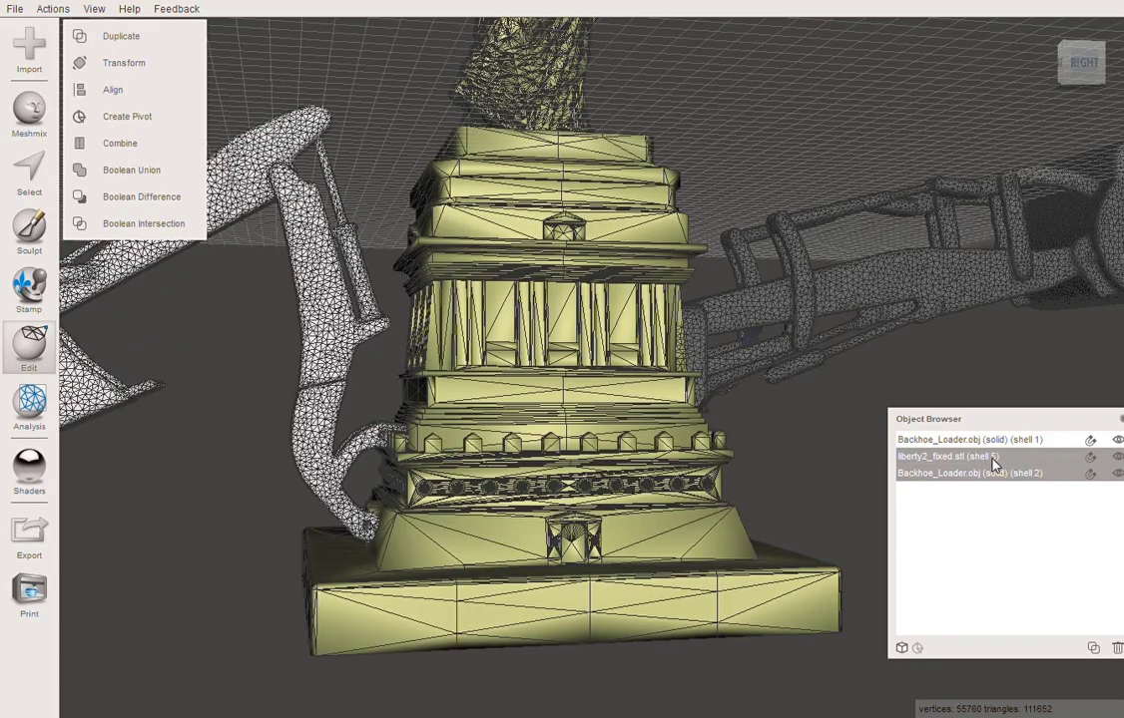
pyautogui.click(125, 174)
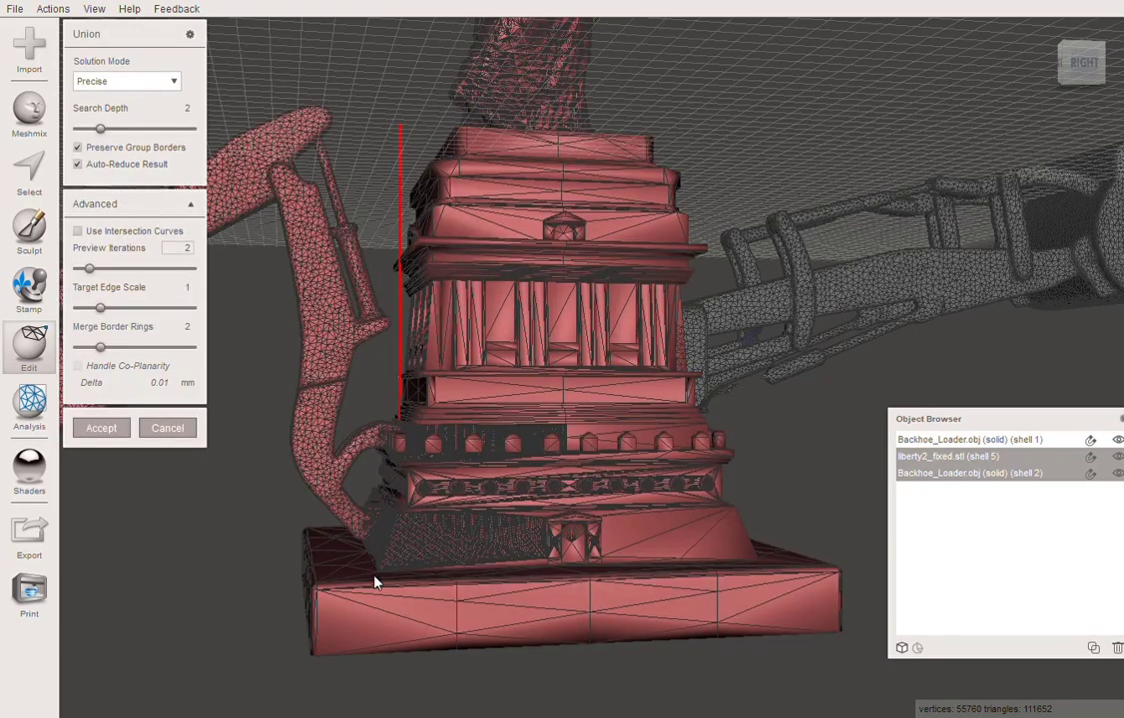
pyautogui.moveTo(427, 520)
pyautogui.mouseDown(button='right')
pyautogui.moveTo(469, 513)
pyautogui.moveTo(491, 480)
pyautogui.moveTo(485, 465)
pyautogui.moveTo(426, 506)
pyautogui.mouseUp(button='right')
pyautogui.scroll(3, 415, 510)
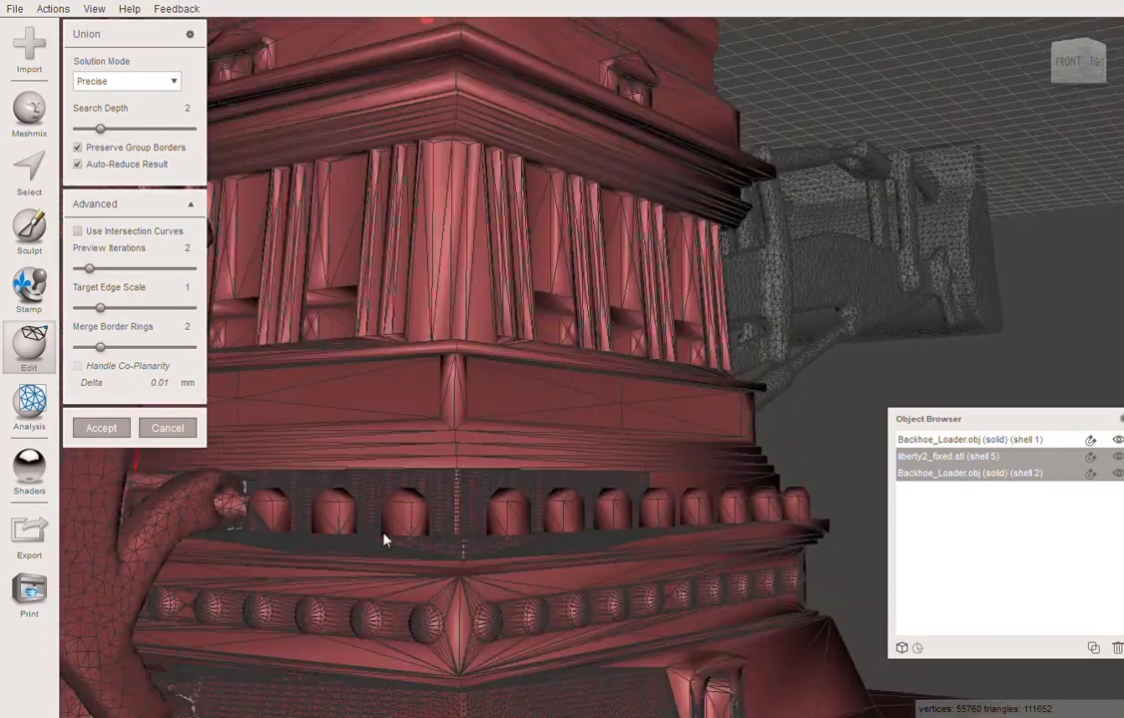
pyautogui.moveTo(383, 533); pyautogui.dragTo(401, 372, button='right')
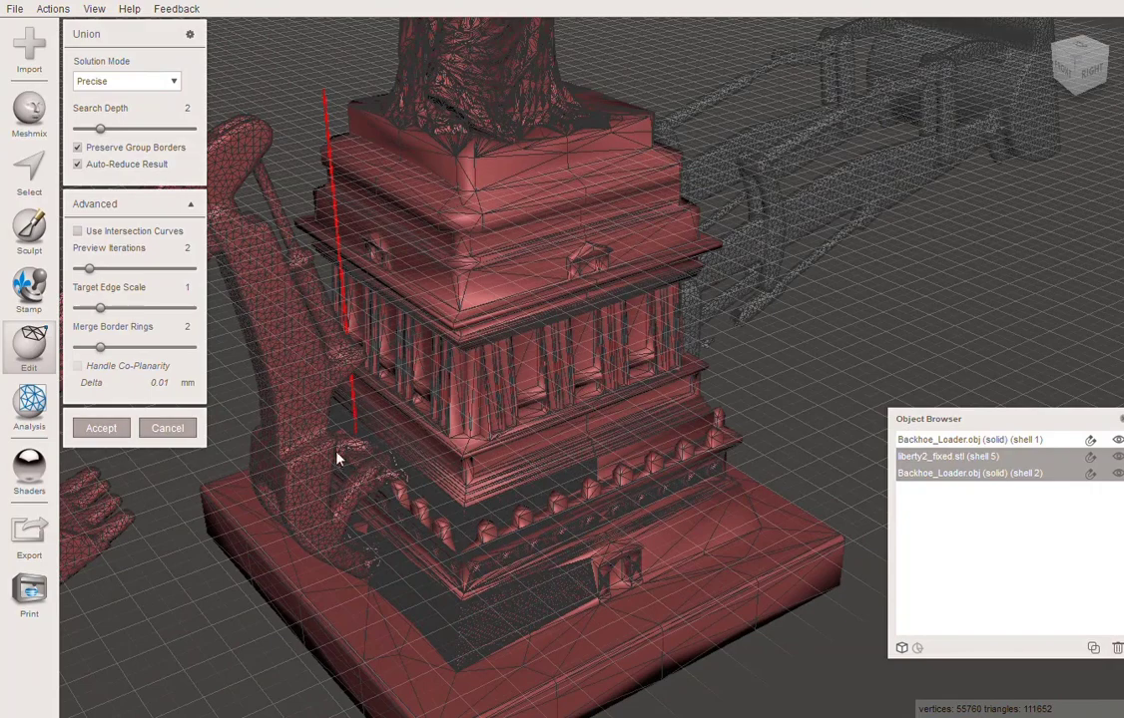
pyautogui.scroll(5, 344, 454)
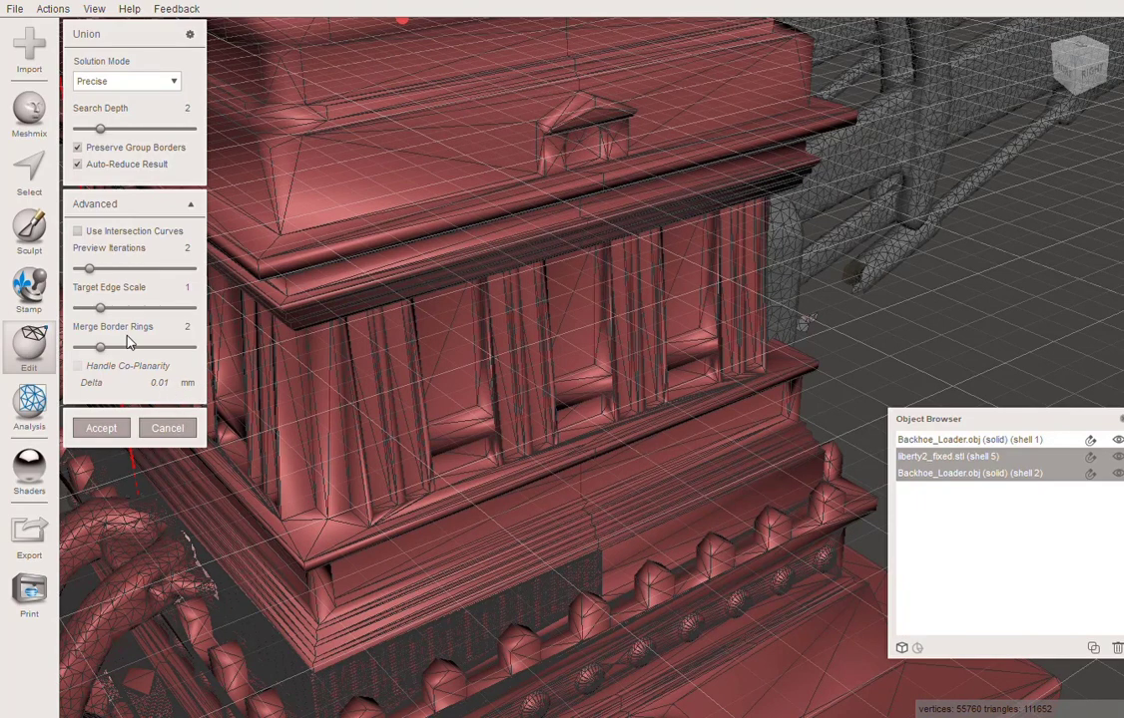
pyautogui.moveTo(100, 347); pyautogui.dragTo(121, 351)
pyautogui.moveTo(271, 454); pyautogui.dragTo(529, 439, button='right')
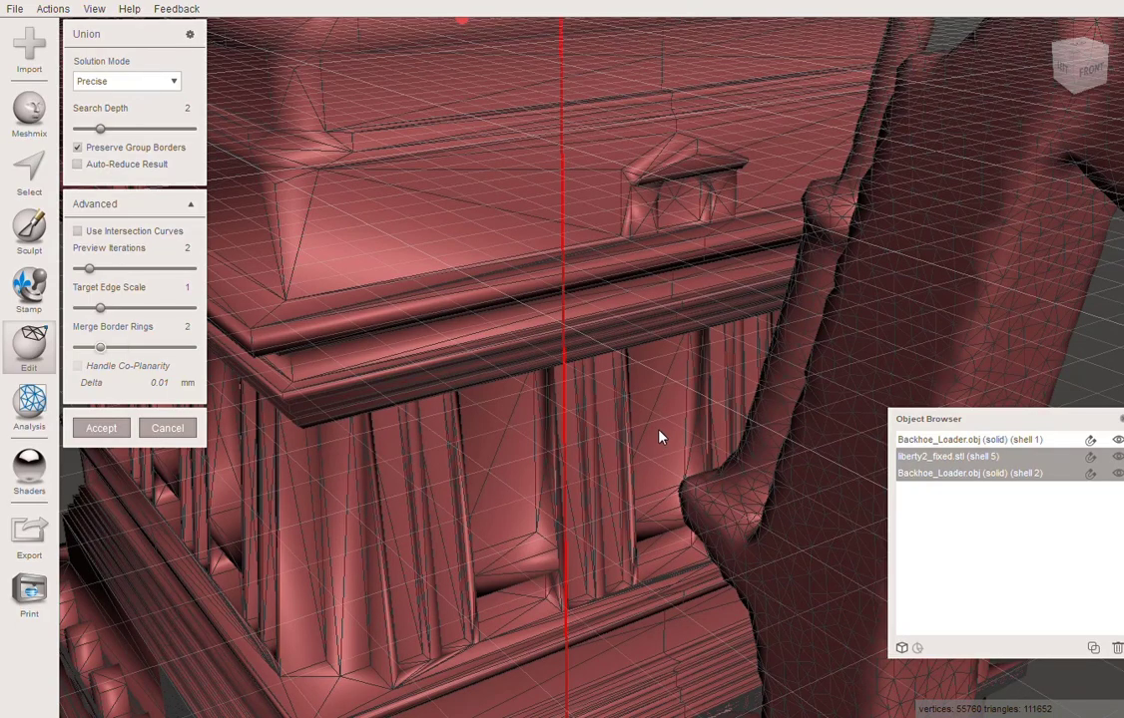
pyautogui.click(168, 428)
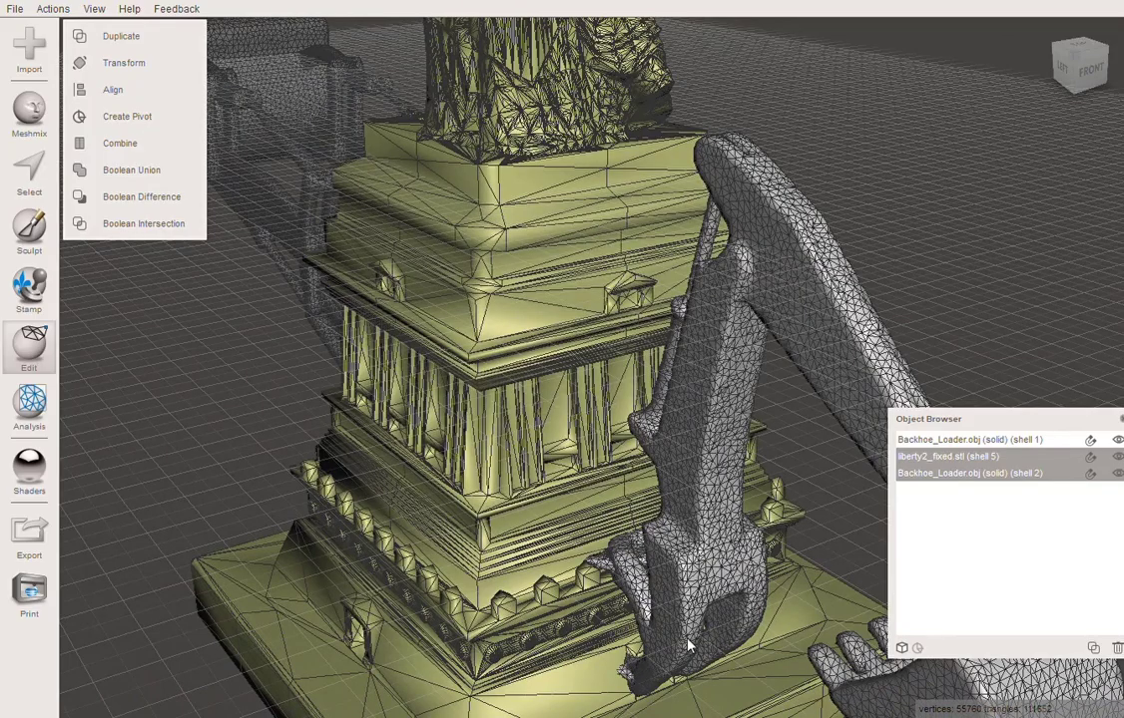
# Move only the backhoe shell away from the pedestal by about -38.75 mm in X and 5.04 mm in Y.
pyautogui.moveTo(712, 622); pyautogui.dragTo(978, 495, button='right')
pyautogui.click(951, 473)
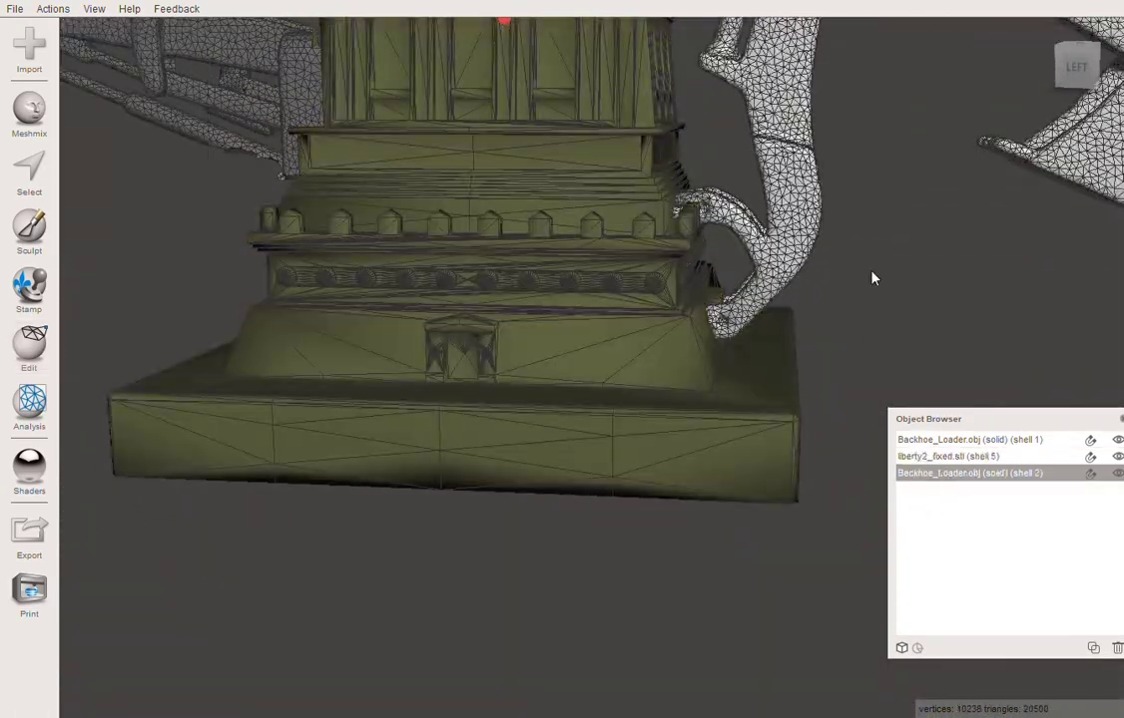
pyautogui.hotkey('ctrl', 't')
pyautogui.moveTo(915, 244); pyautogui.dragTo(900, 297, button='right')
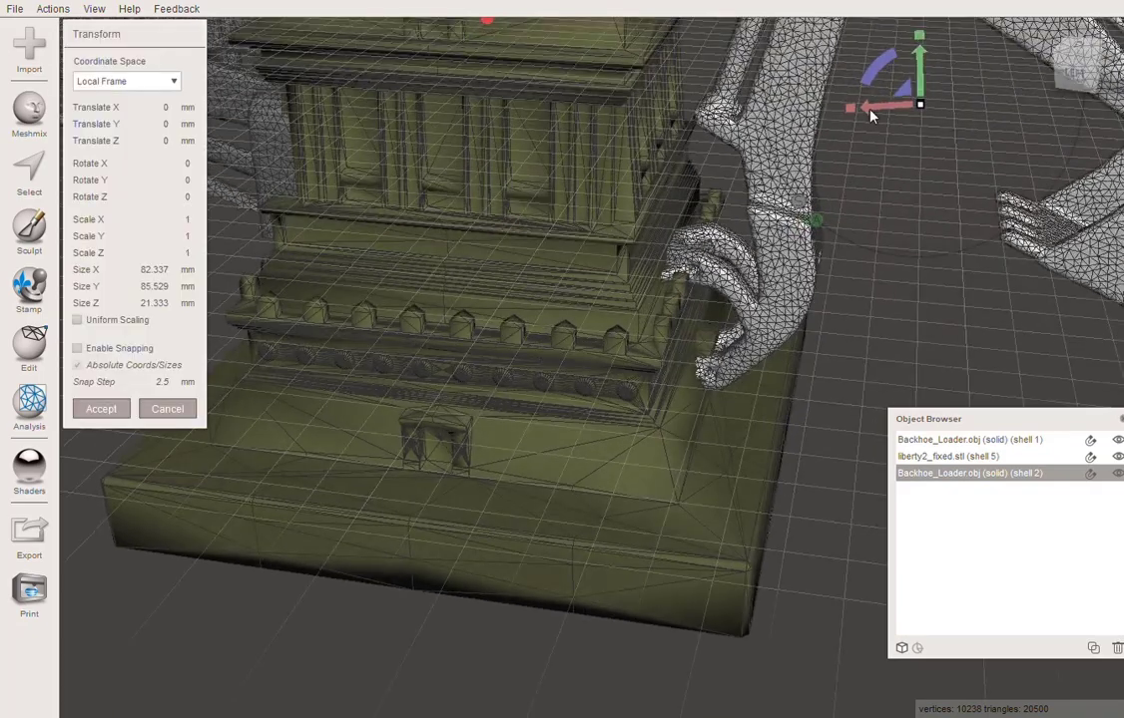
pyautogui.moveTo(870, 115); pyautogui.dragTo(1059, 119)
pyautogui.moveTo(1060, 120); pyautogui.dragTo(995, 189, button='right')
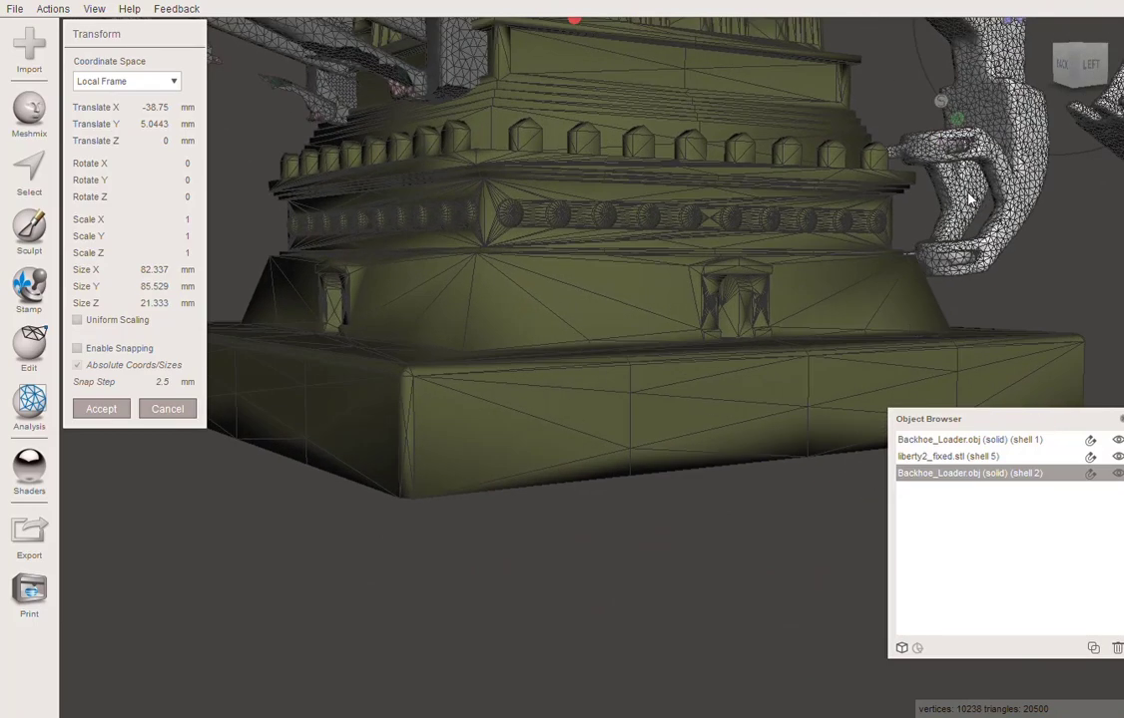
pyautogui.click(101, 409)
# Select the stray faces around the slot in the backhoe's lower mounting end with a size 23 brush, expand the selection, and delete them.
pyautogui.press('f')
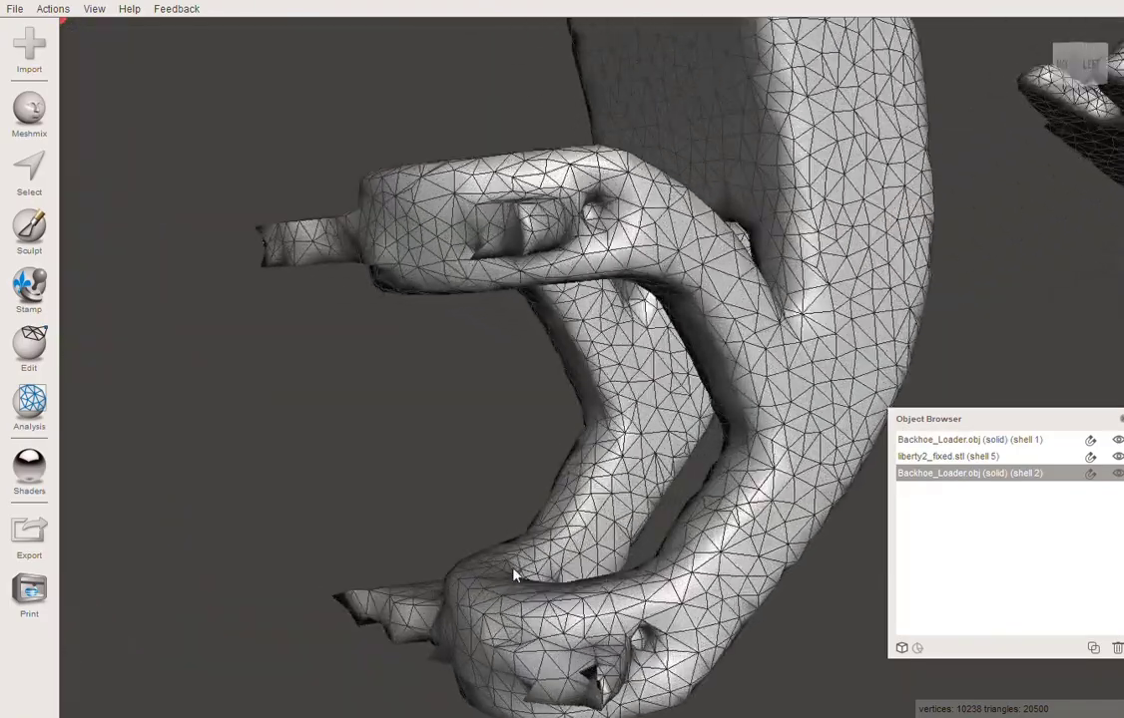
pyautogui.moveTo(514, 576); pyautogui.dragTo(616, 635, button='right')
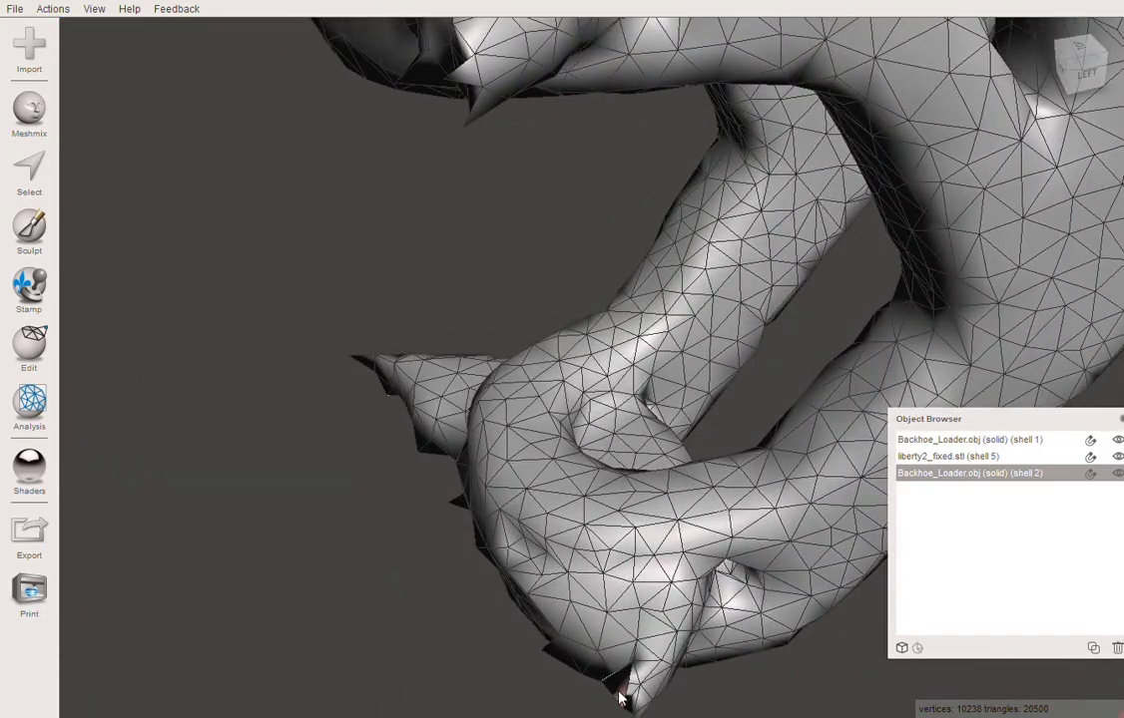
pyautogui.moveTo(618, 698); pyautogui.dragTo(654, 572, button='right')
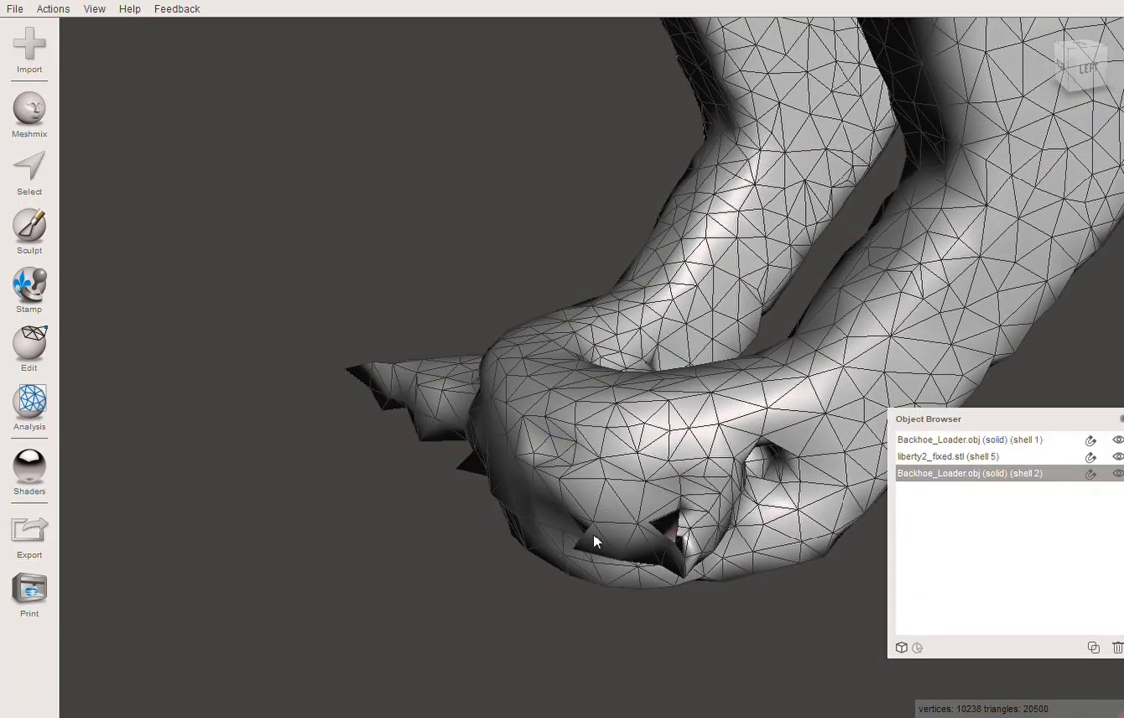
pyautogui.moveTo(594, 542); pyautogui.dragTo(494, 436, button='right')
pyautogui.click(25, 199)
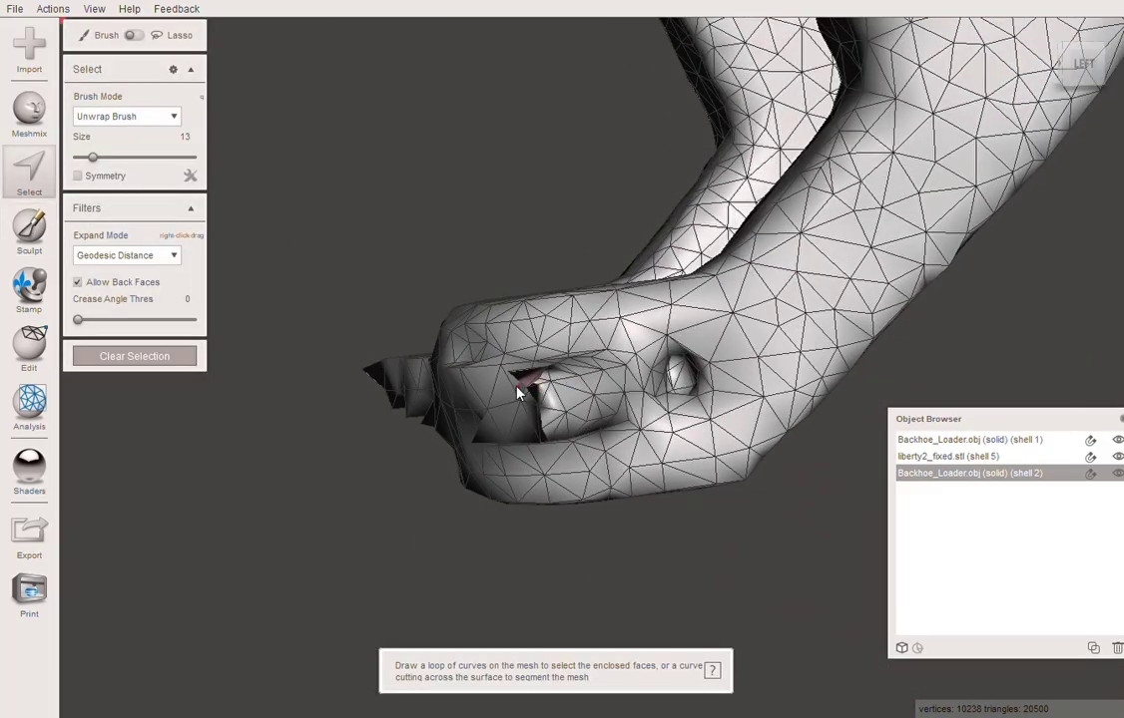
pyautogui.press(']')
pyautogui.press(']')
pyautogui.press(']')
pyautogui.press(']')
pyautogui.press(']')
pyautogui.press(']')
pyautogui.press(']')
pyautogui.press(']')
pyautogui.press(']')
pyautogui.press(']')
pyautogui.moveTo(529, 379); pyautogui.dragTo(547, 432)
pyautogui.moveTo(547, 431); pyautogui.dragTo(584, 422, button='right')
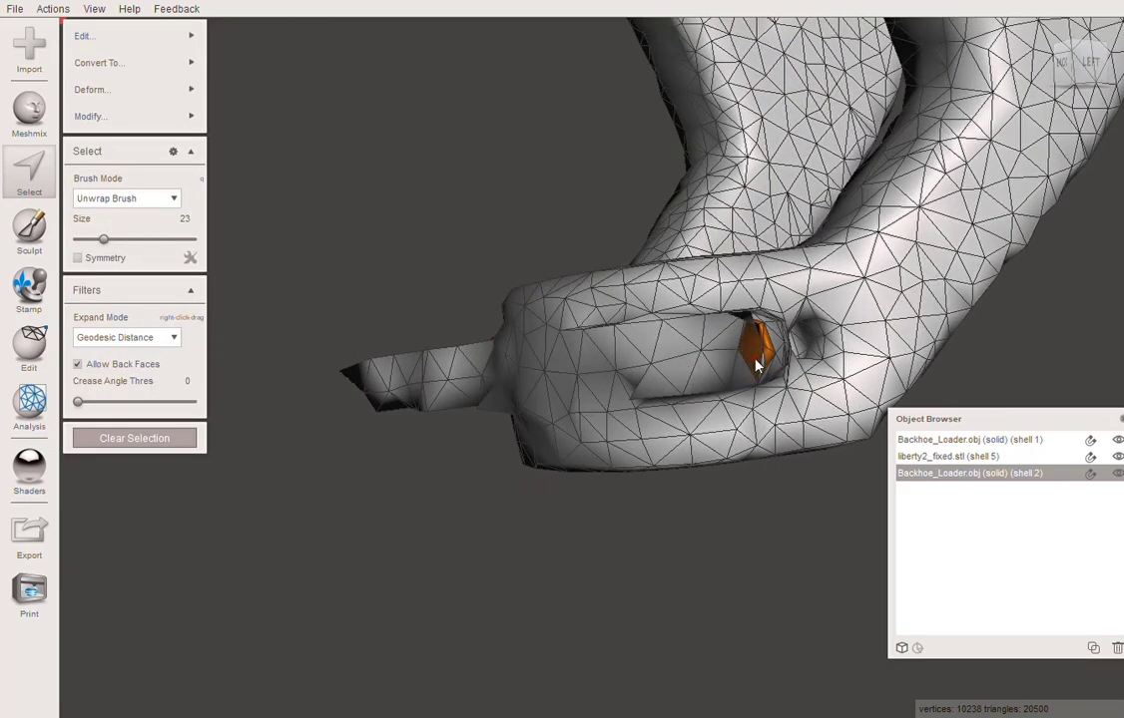
pyautogui.press('>')
pyautogui.press('>')
pyautogui.press('>')
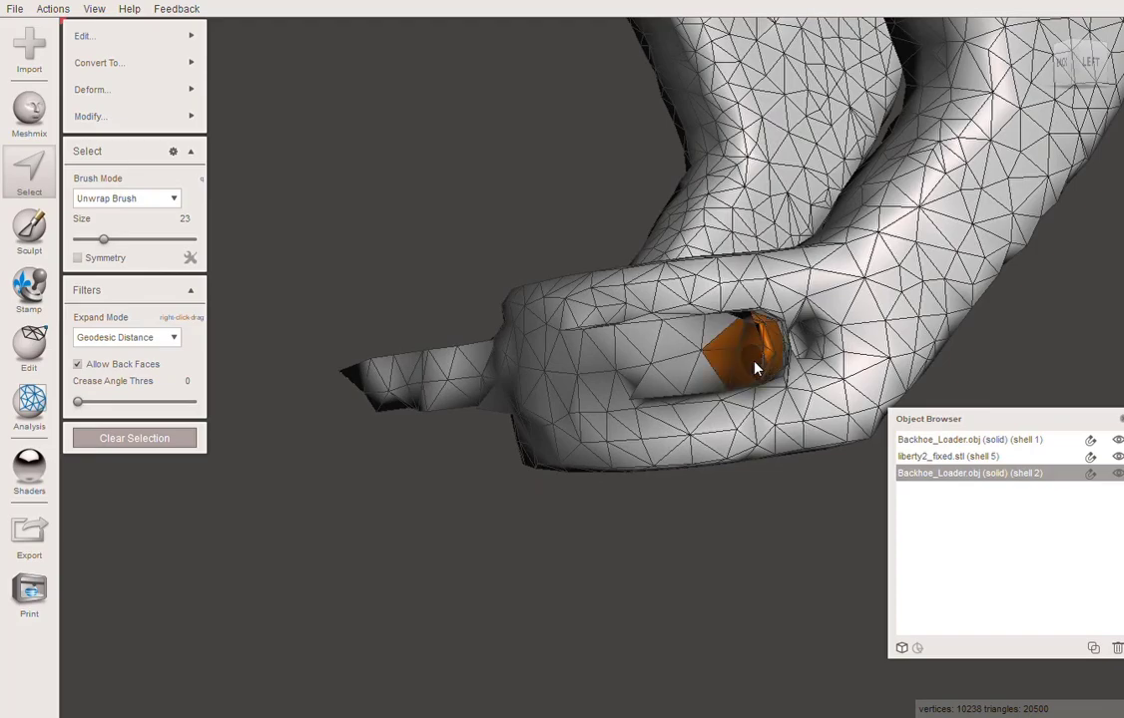
pyautogui.press('Delete')
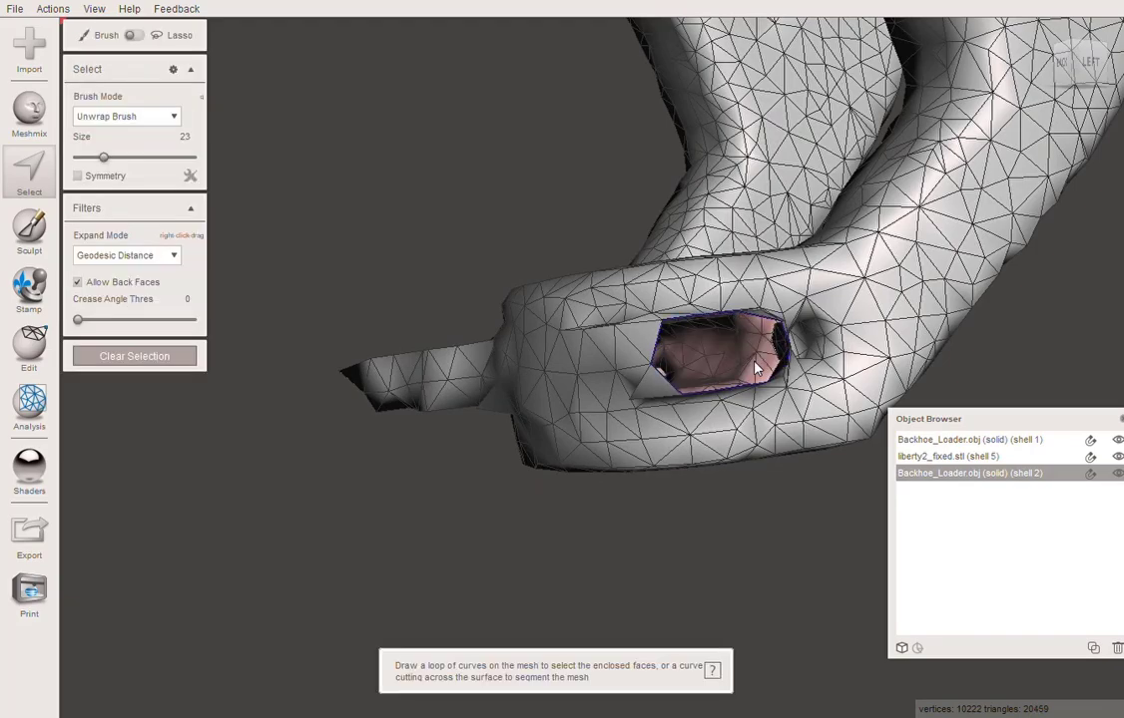
# Delete the leftover jagged triangles along the edge of the opened slot on the lower mounting end.
pyautogui.moveTo(783, 400); pyautogui.dragTo(499, 406, button='right')
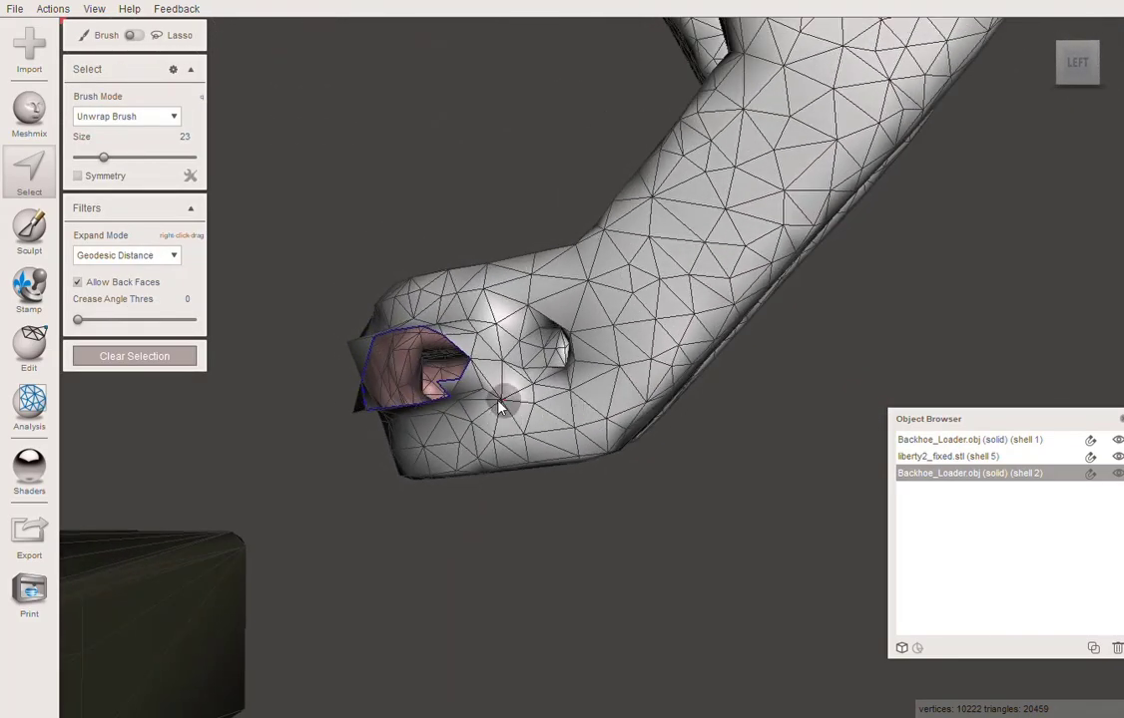
pyautogui.click(452, 394)
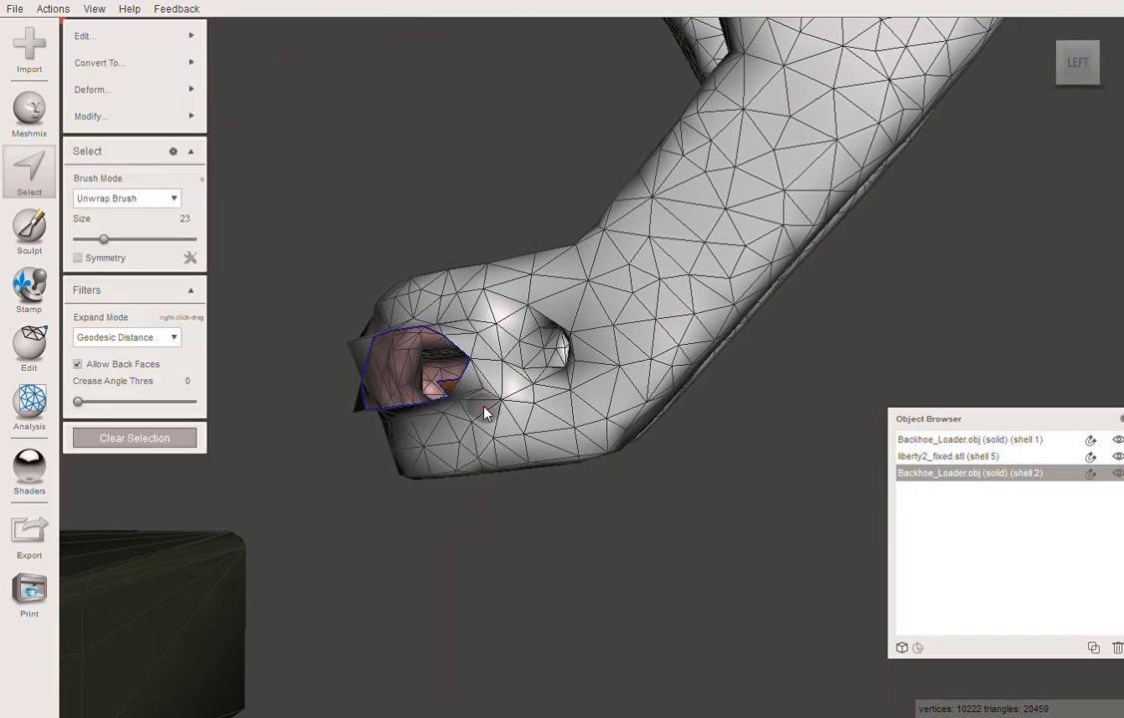
pyautogui.press('Delete')
pyautogui.moveTo(757, 341)
pyautogui.mouseDown(button='right')
pyautogui.moveTo(470, 436)
pyautogui.moveTo(803, 454)
pyautogui.mouseUp(button='right')
pyautogui.click(808, 429)
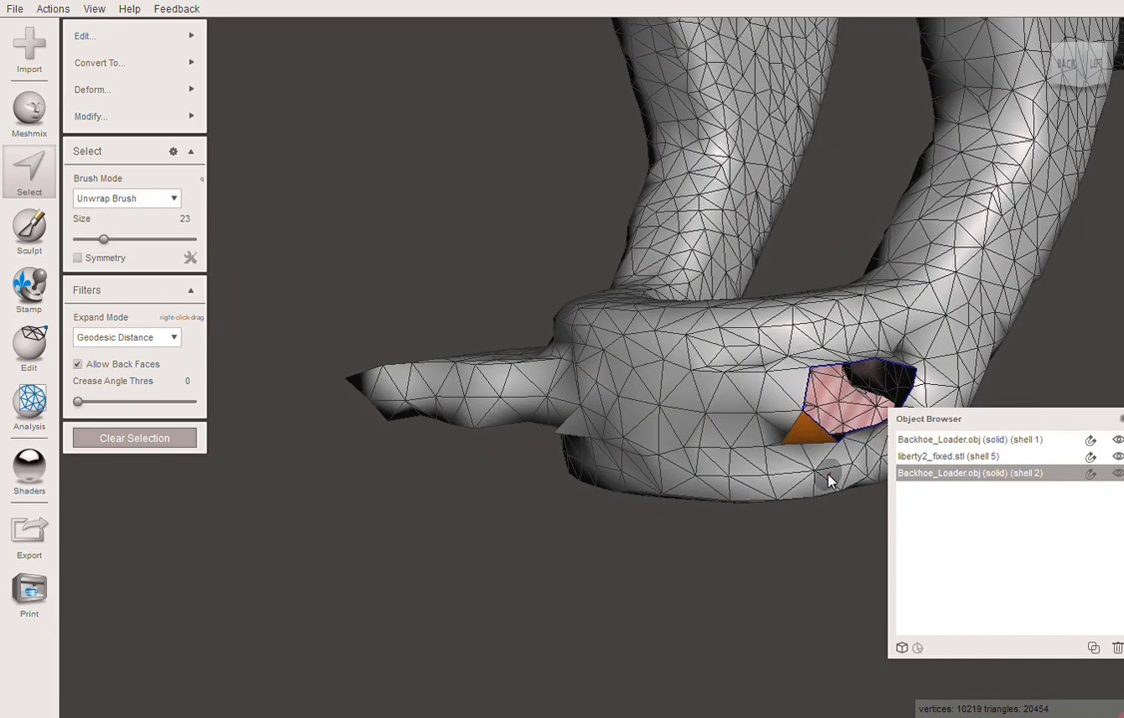
pyautogui.press('>')
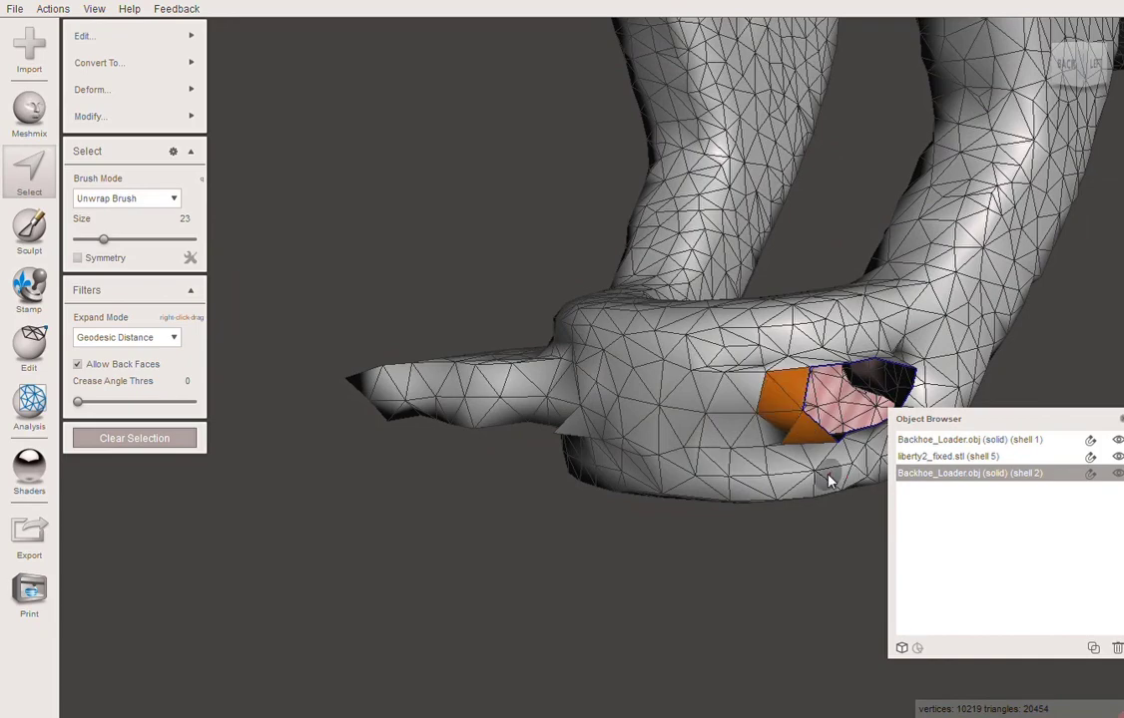
pyautogui.press('Delete')
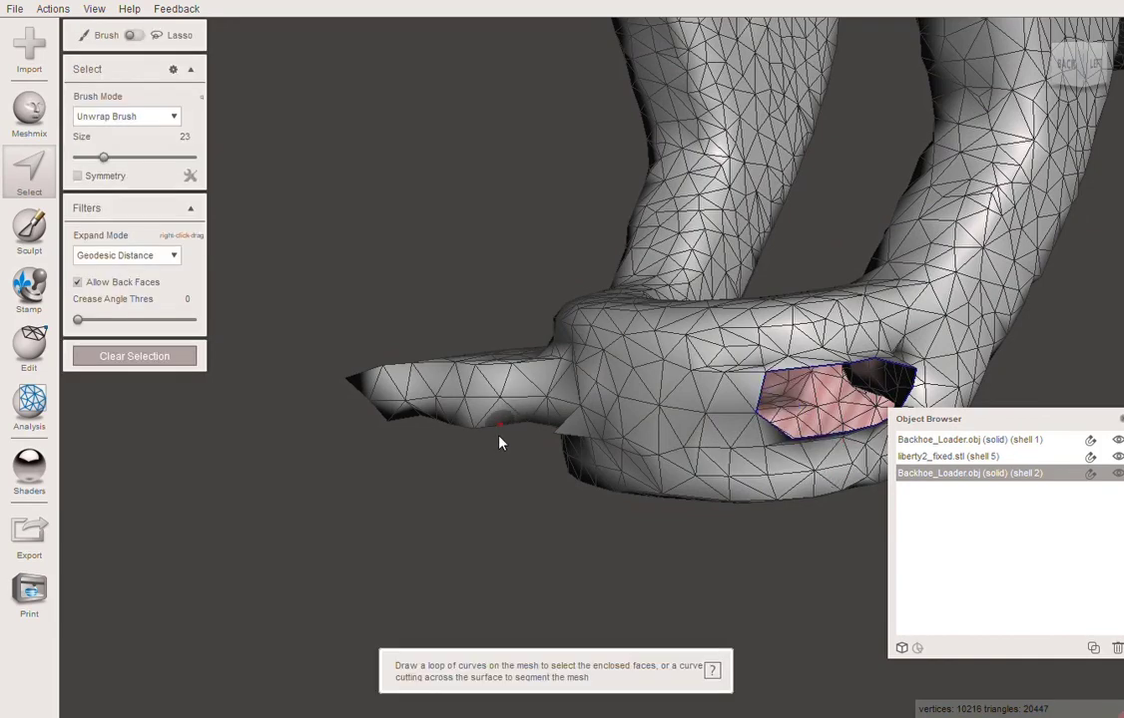
# Select the stray protrusion on the opposite side of the lower mounting end, expand the selection over its surrounding faces, and delete them.
pyautogui.moveTo(499, 440); pyautogui.dragTo(770, 454, button='right')
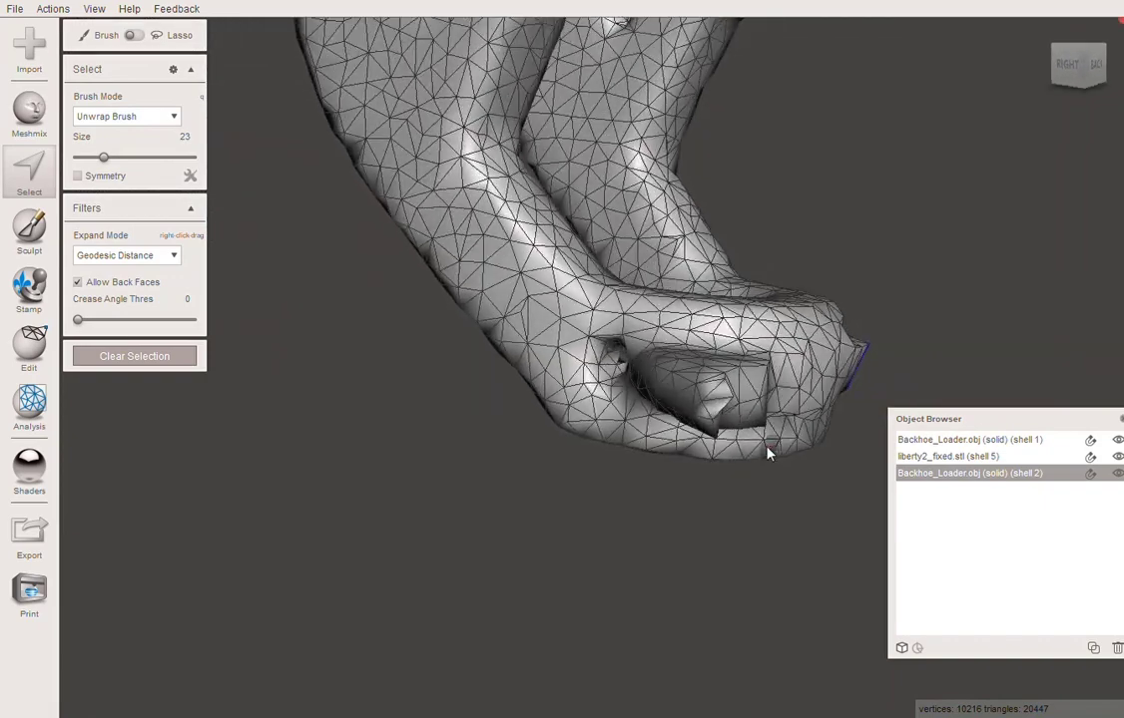
pyautogui.click(718, 407)
pyautogui.hotkey('shift', '.')
pyautogui.hotkey('shift', '.')
pyautogui.hotkey('shift', '.')
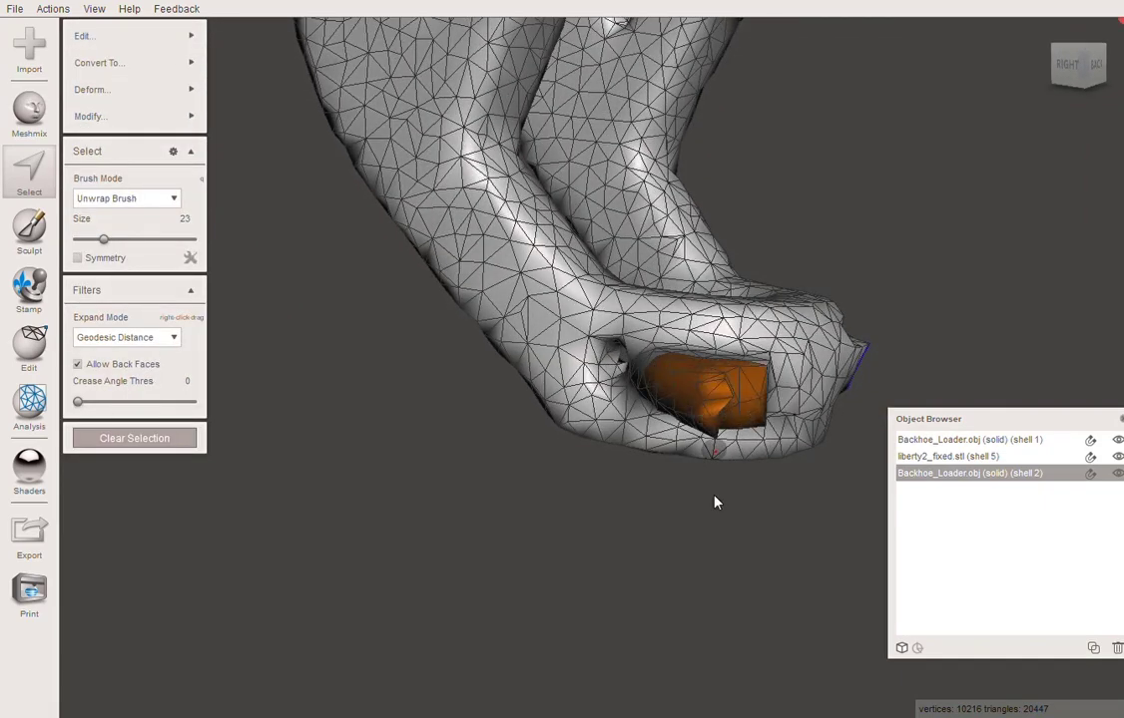
pyautogui.press('Delete')
# Brush-select the faces along the jagged spike projecting from the lower mounting end and delete them.
pyautogui.moveTo(803, 509); pyautogui.dragTo(726, 272, button='right')
pyautogui.click(726, 272)
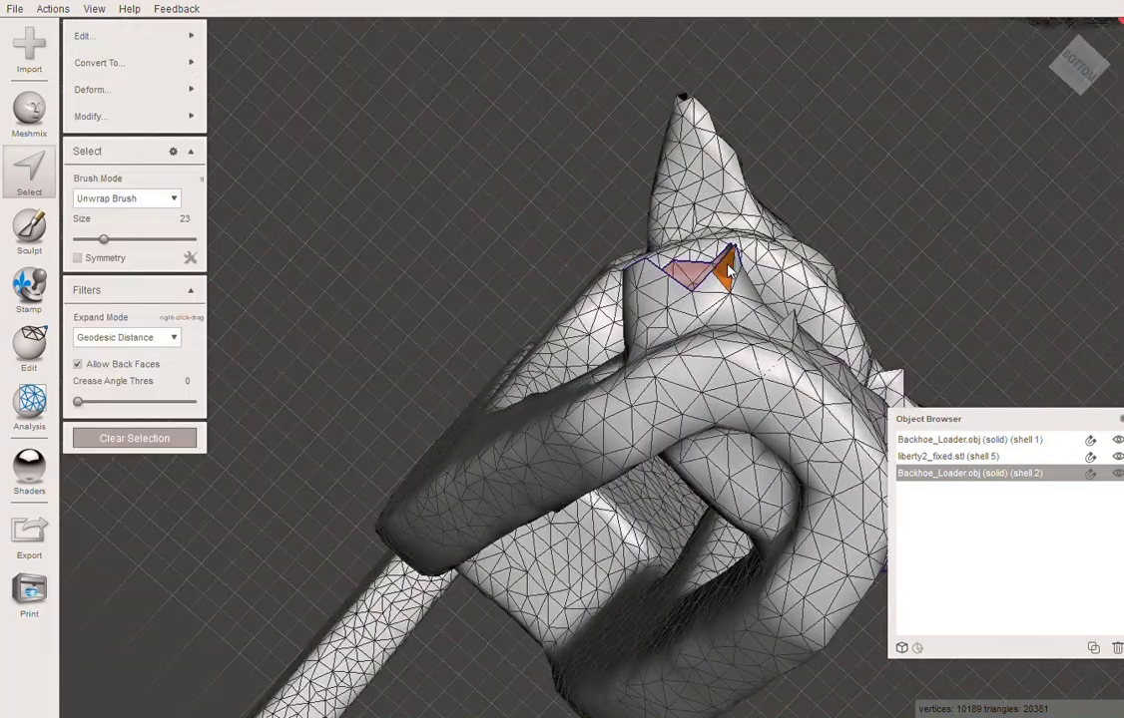
pyautogui.moveTo(730, 268); pyautogui.dragTo(662, 290)
pyautogui.moveTo(663, 289); pyautogui.dragTo(578, 405, button='right')
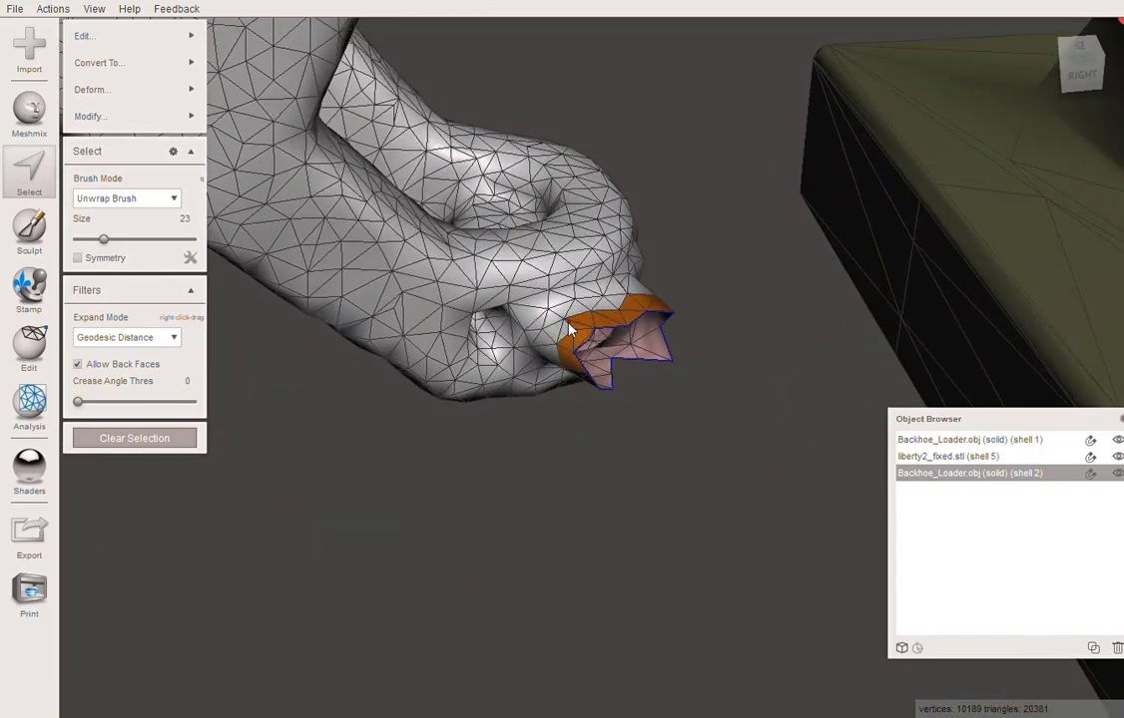
pyautogui.moveTo(570, 329); pyautogui.dragTo(499, 399, button='right')
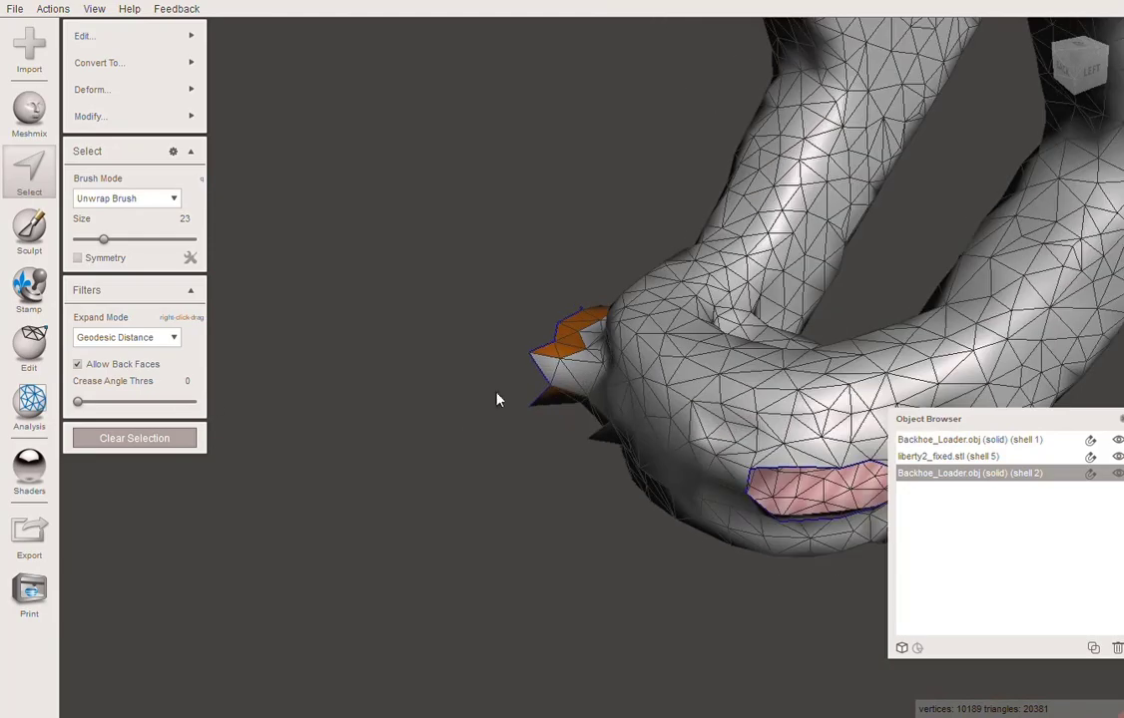
pyautogui.click(554, 371)
pyautogui.press('Delete')
# Try to close two holes in the lower mounting end using the Inspector's Flat Fill, and undo the last fill.
pyautogui.moveTo(554, 380); pyautogui.dragTo(703, 349, button='right')
pyautogui.scroll(-5, 703, 348)
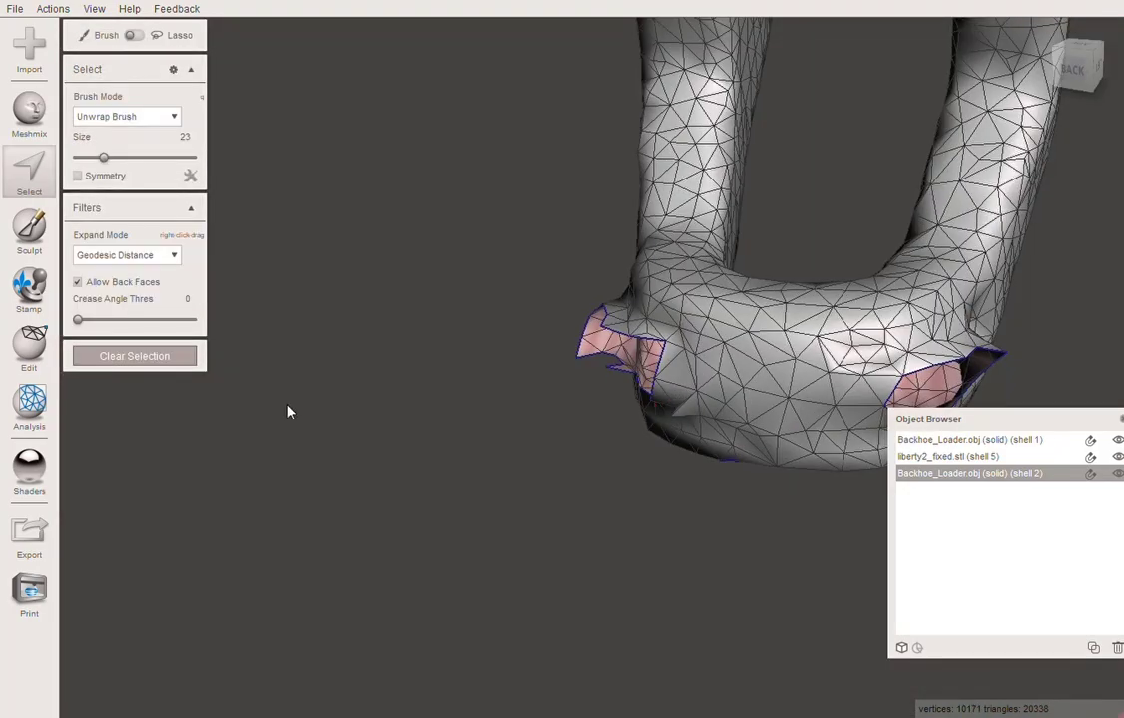
pyautogui.click(29, 404)
pyautogui.click(118, 35)
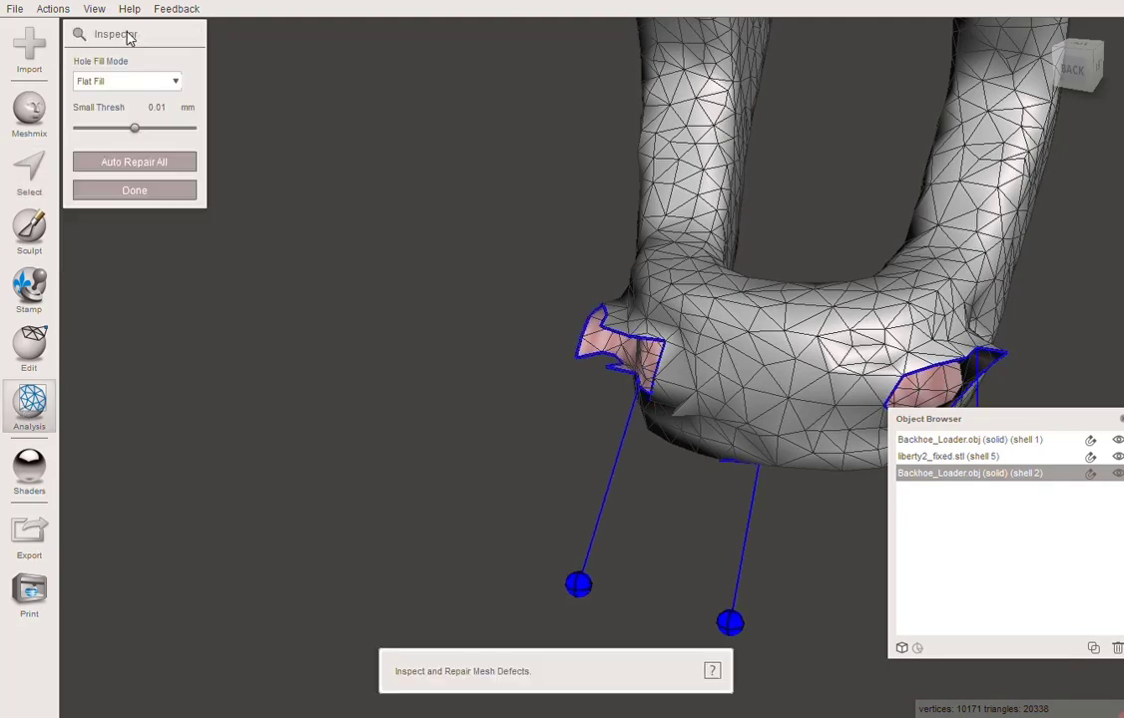
pyautogui.click(579, 586)
pyautogui.click(730, 625)
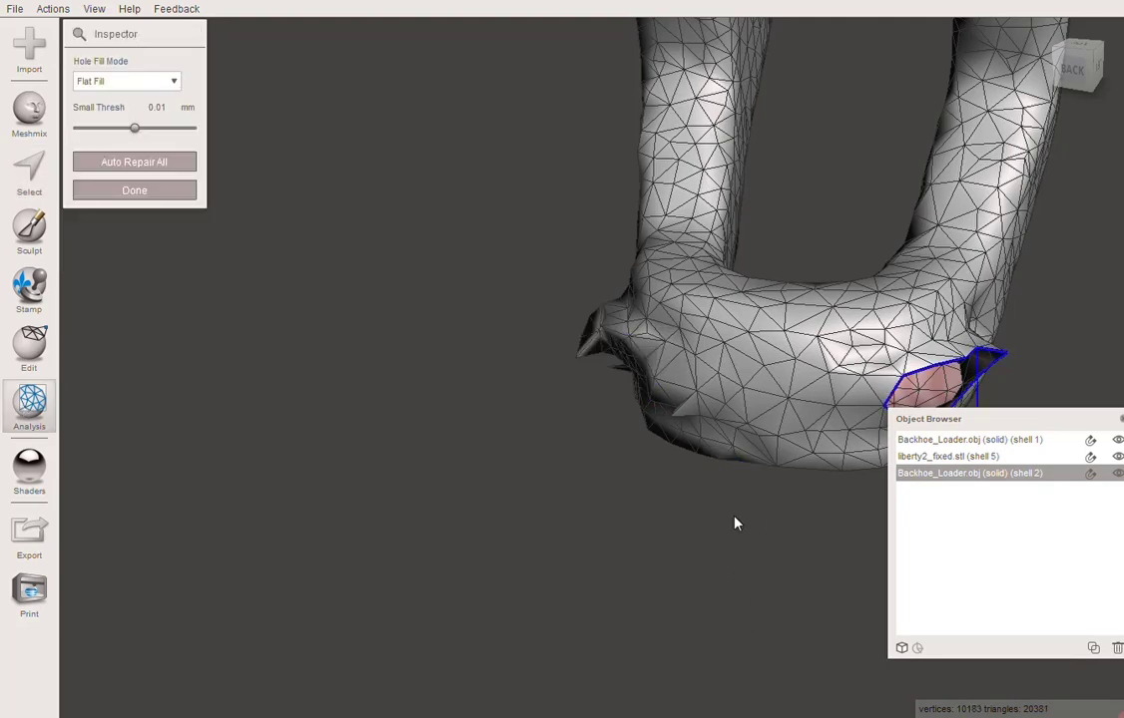
pyautogui.hotkey('ctrl', 'z')
pyautogui.moveTo(622, 454); pyautogui.dragTo(896, 445, button='right')
pyautogui.press('Escape')
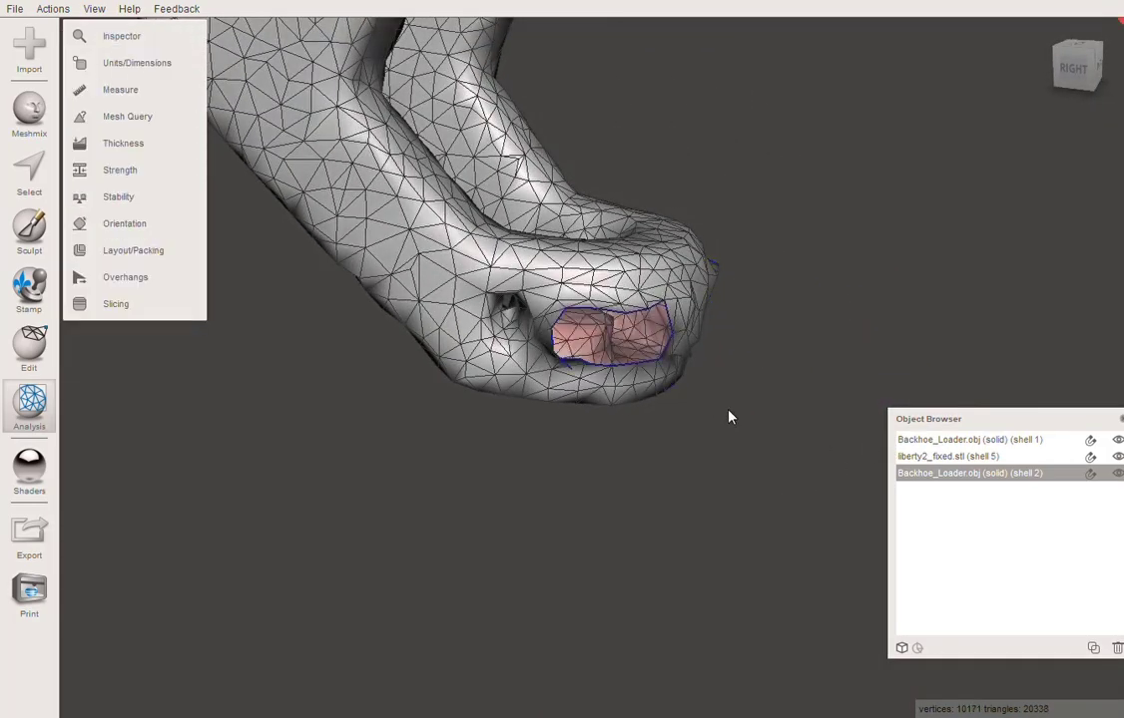
# Set the Inspector's Hole Fill Mode to Smooth Fill and fill the large hole in the lower mounting end.
pyautogui.click(121, 38)
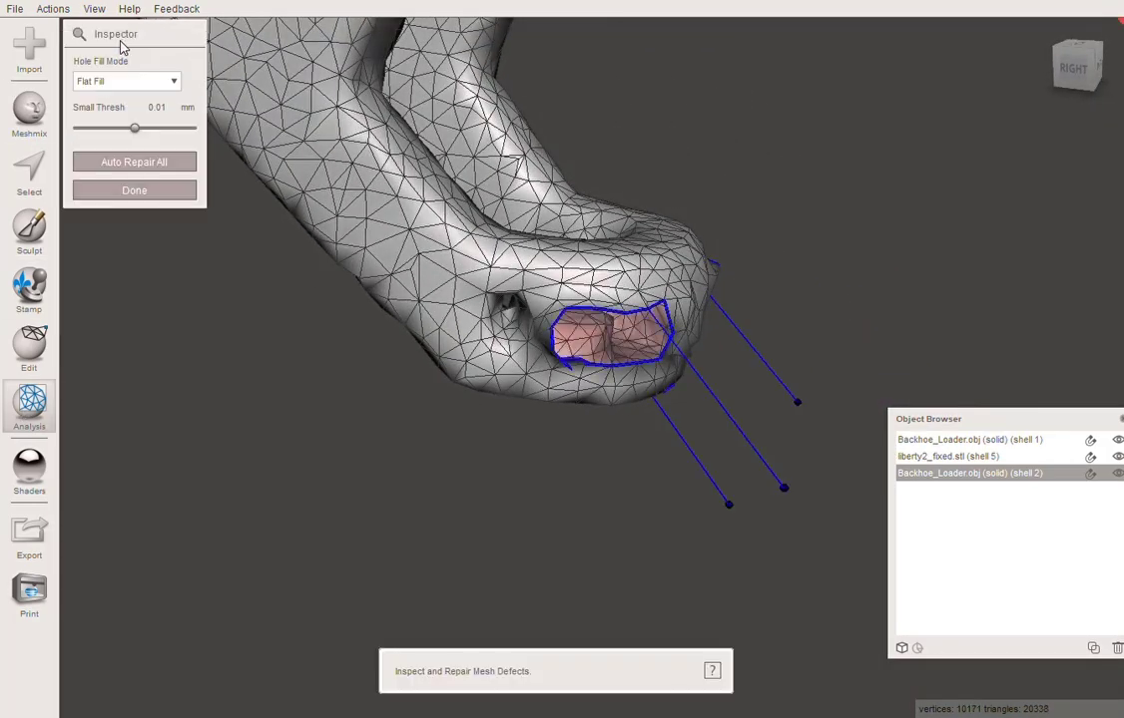
pyautogui.click(120, 81)
pyautogui.click(105, 128)
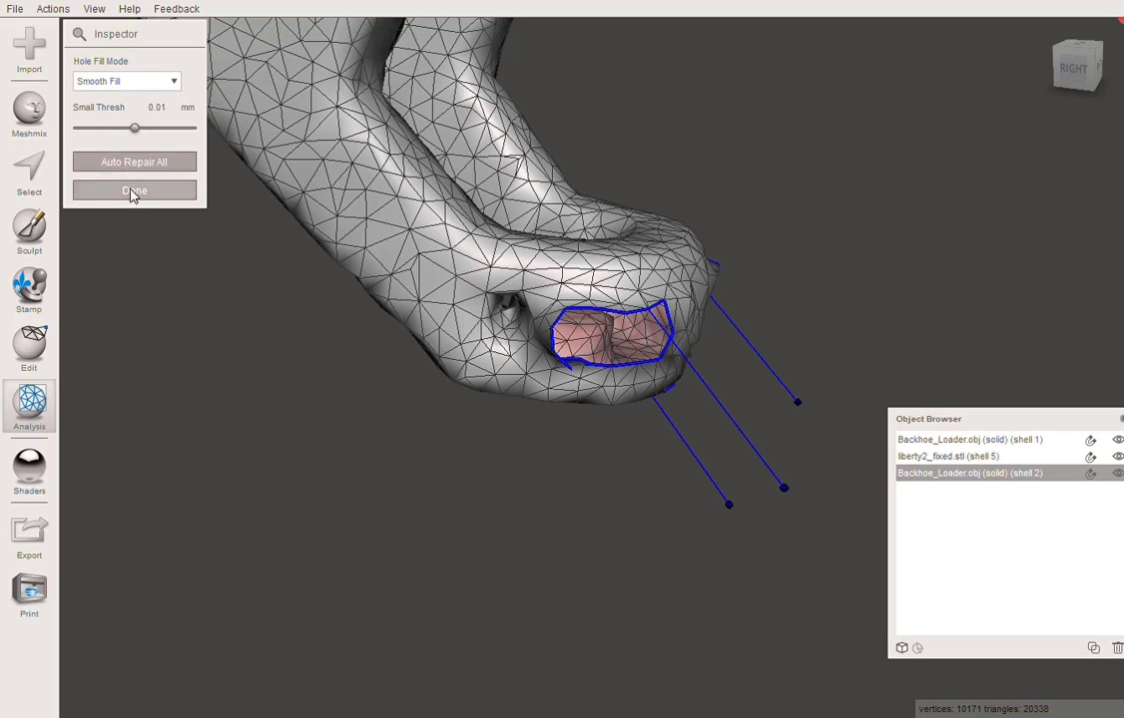
pyautogui.click(134, 189)
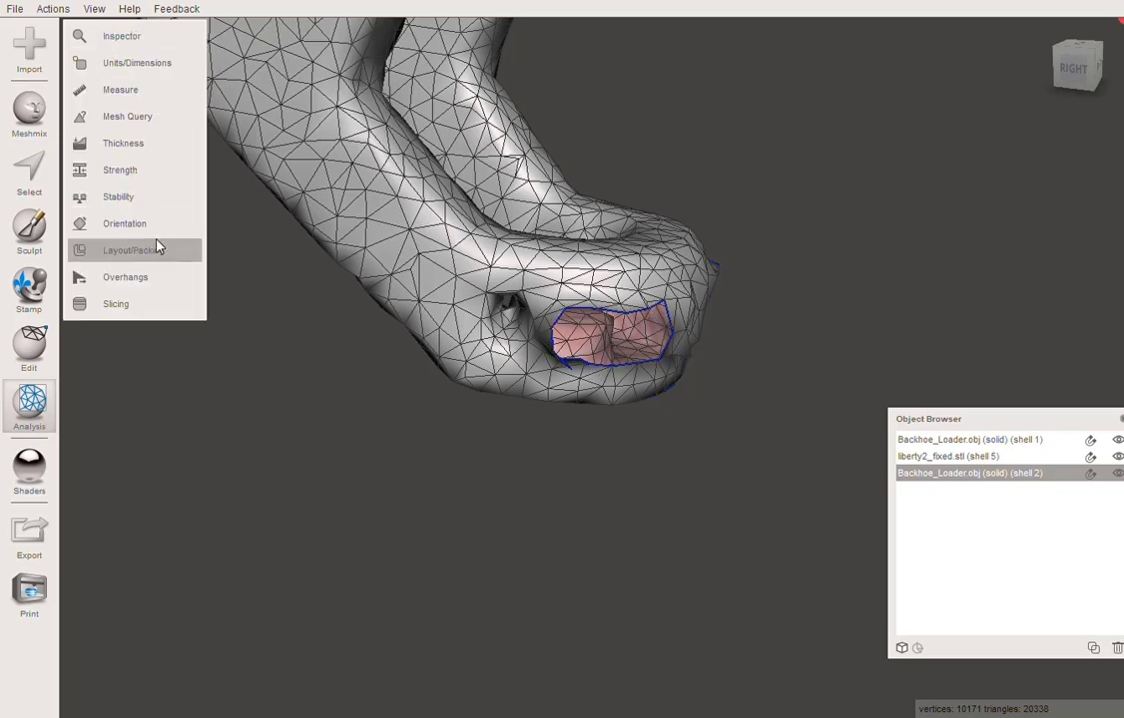
pyautogui.click(111, 37)
pyautogui.click(152, 86)
pyautogui.click(129, 129)
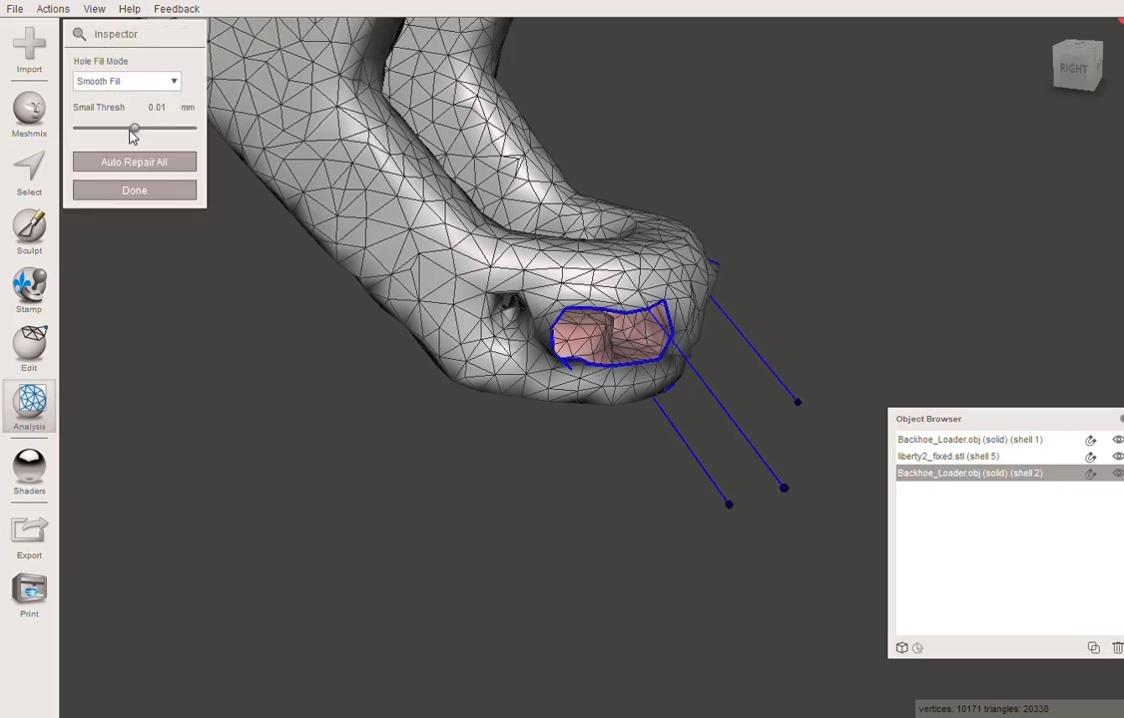
pyautogui.click(782, 489)
# Auto-repair all the remaining holes in the backhoe's mounting end with Smooth Fill and finish the inspection.
pyautogui.moveTo(671, 496)
pyautogui.mouseDown(button='right')
pyautogui.moveTo(514, 456)
pyautogui.moveTo(511, 516)
pyautogui.moveTo(728, 339)
pyautogui.mouseUp(button='right')
pyautogui.moveTo(735, 417); pyautogui.dragTo(489, 542, button='right')
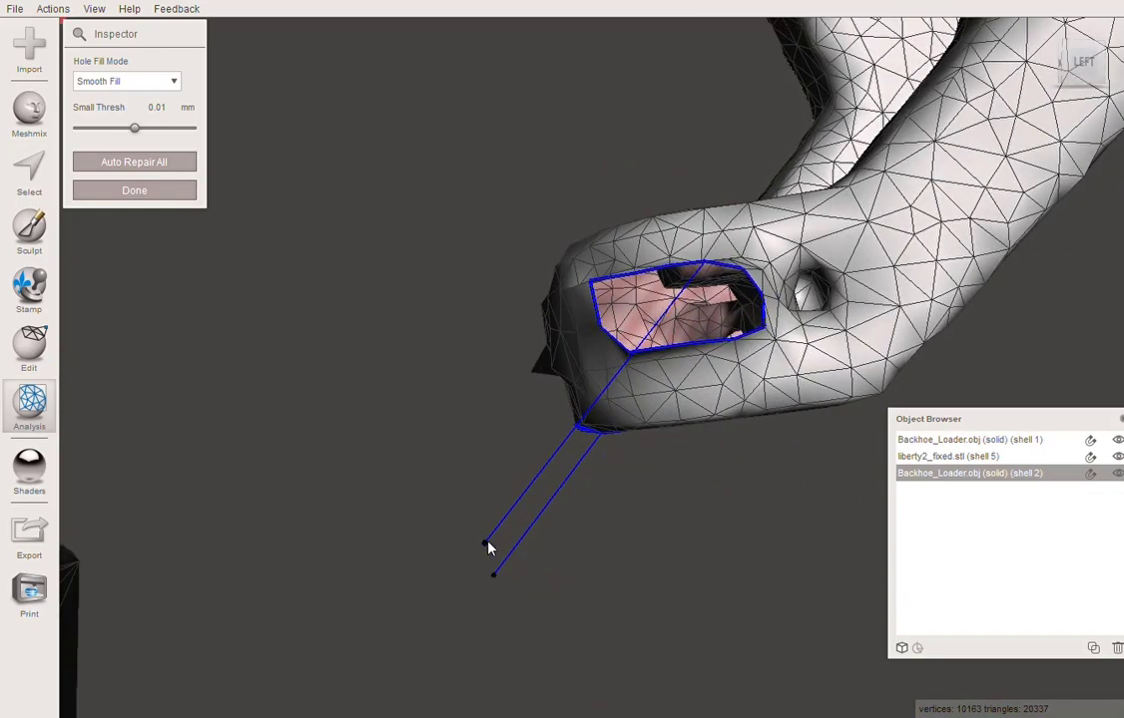
pyautogui.scroll(-2, 594, 557)
pyautogui.scroll(6, 592, 569)
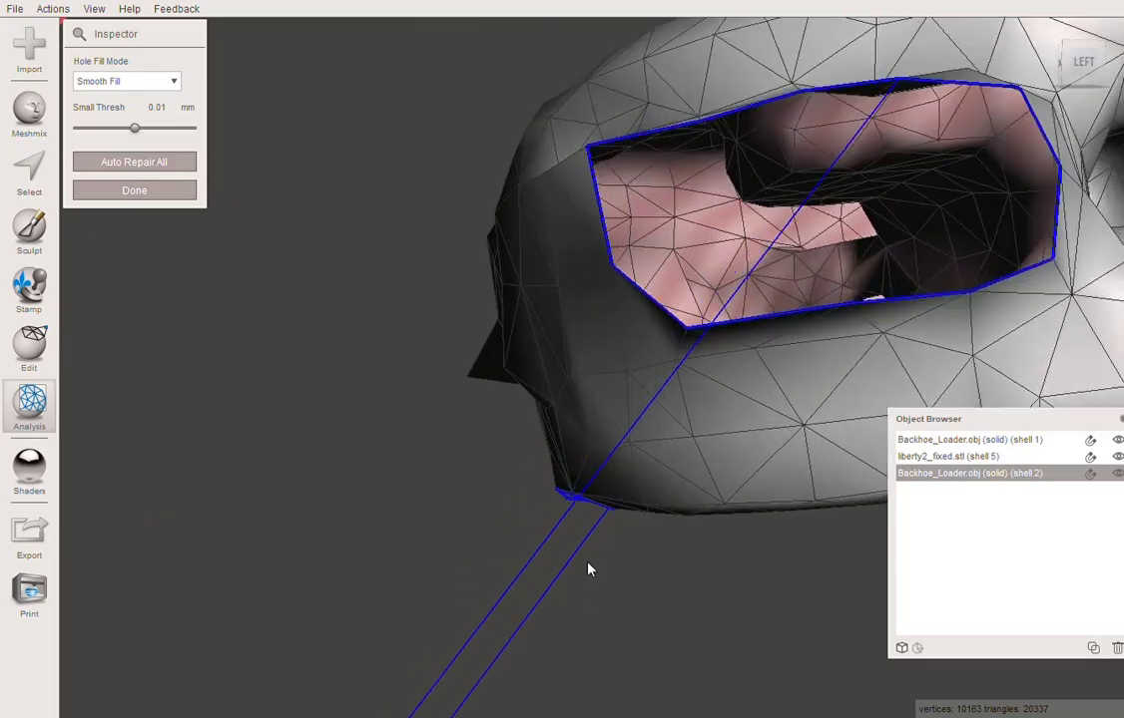
pyautogui.click(109, 162)
pyautogui.moveTo(469, 453); pyautogui.dragTo(994, 450, button='right')
pyautogui.scroll(-6, 476, 400)
pyautogui.click(113, 194)
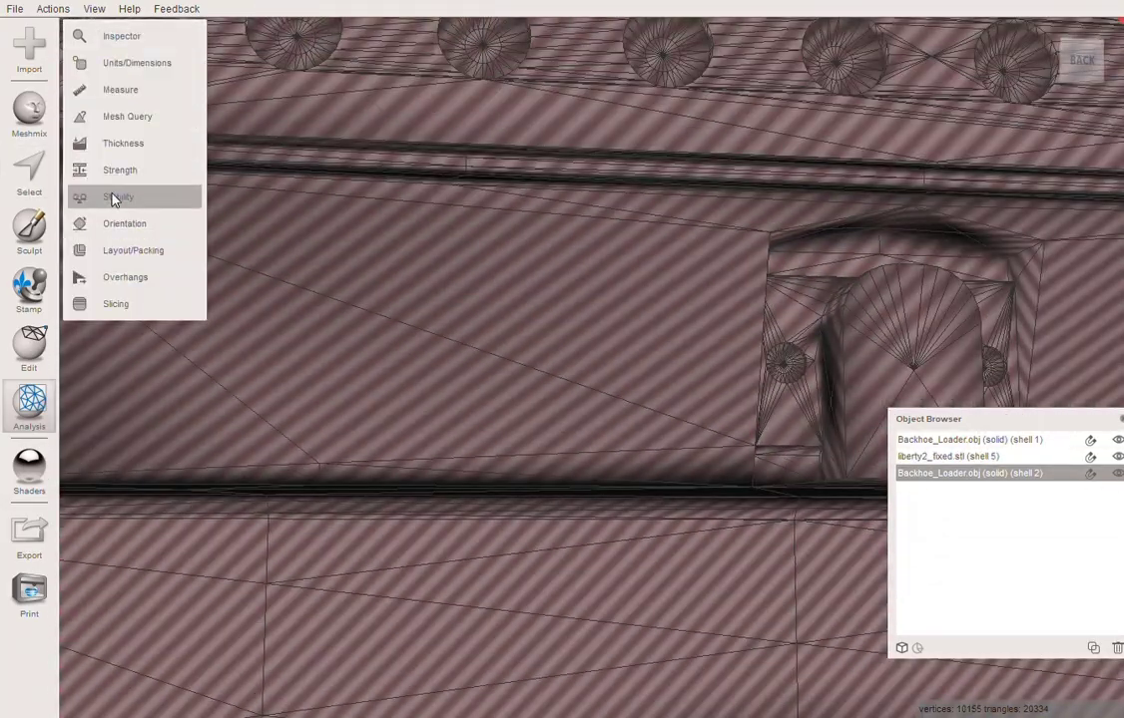
# Move the backhoe toward the pedestal by about 40.2 mm in X and -5.2 mm in Y so its mounting ends meet the base.
pyautogui.scroll(-5, 349, 357)
pyautogui.scroll(-5, 356, 353)
pyautogui.scroll(5, 337, 402)
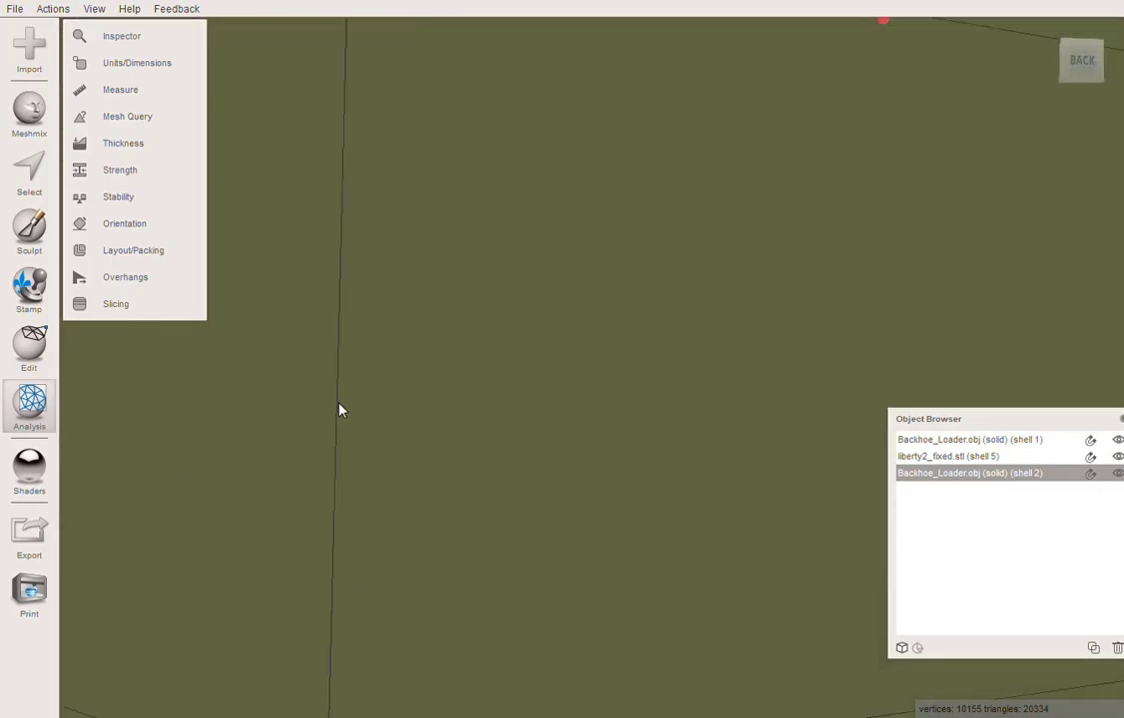
pyautogui.scroll(-5, 630, 497)
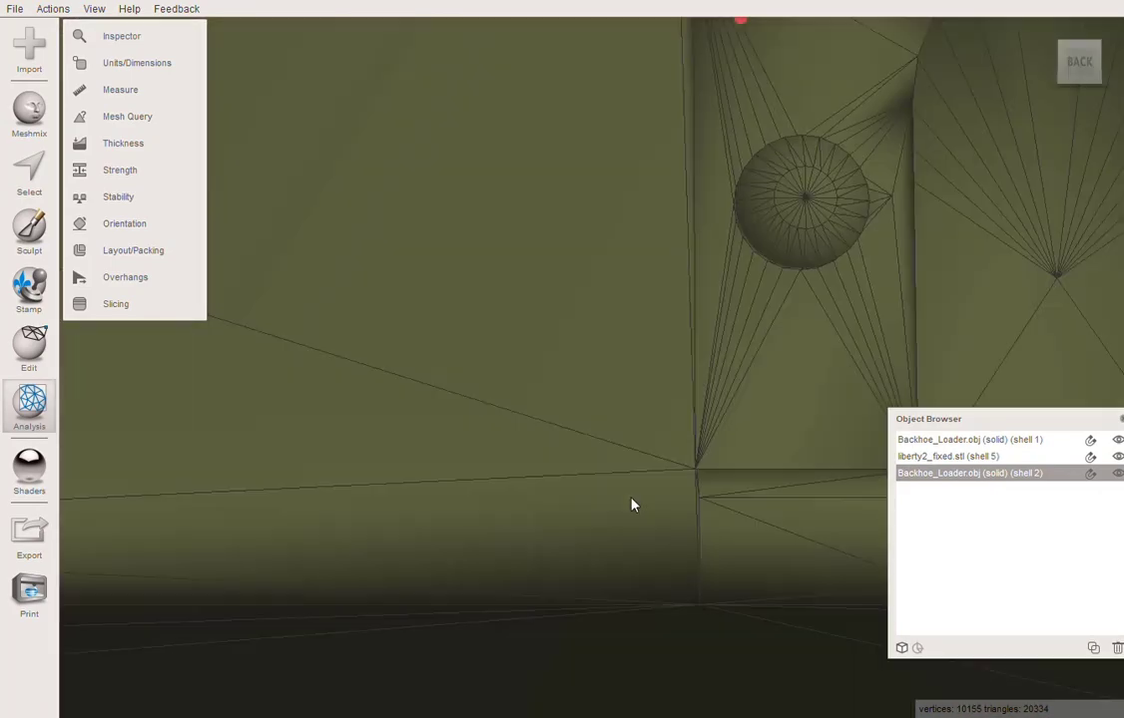
pyautogui.scroll(5, 619, 503)
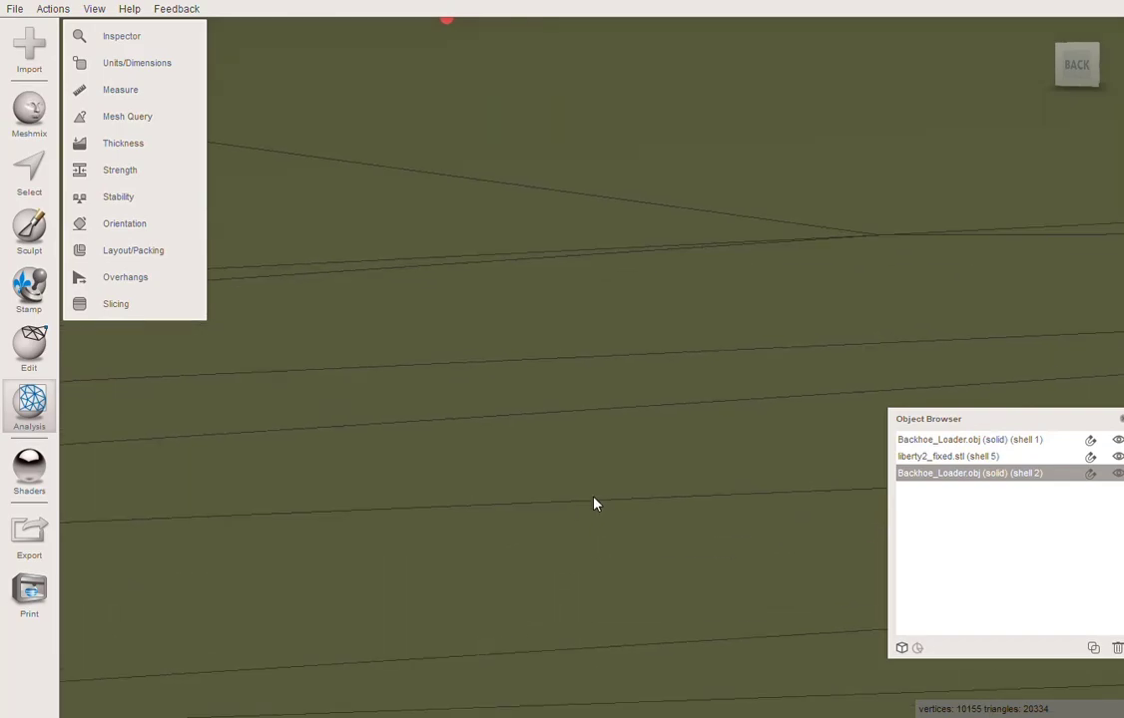
pyautogui.scroll(-5, 595, 501)
pyautogui.scroll(6, 494, 557)
pyautogui.scroll(-1, 605, 571)
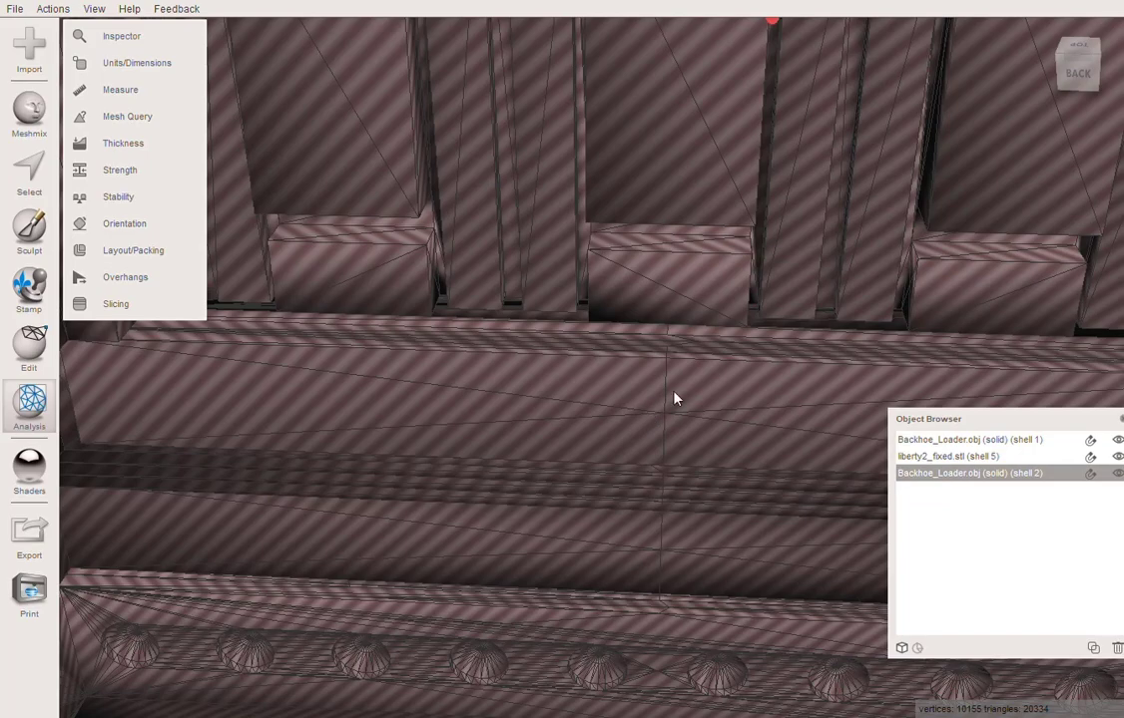
pyautogui.scroll(-10, 673, 398)
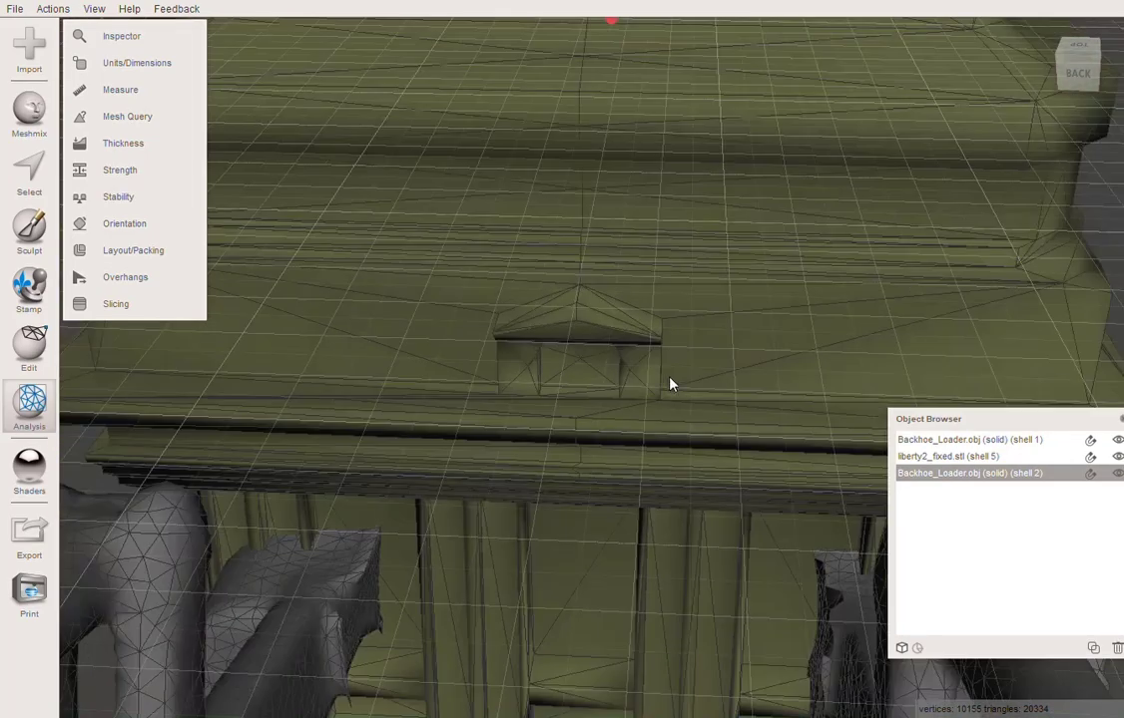
pyautogui.scroll(-10, 673, 379)
pyautogui.moveTo(760, 374); pyautogui.dragTo(523, 299, button='right')
pyautogui.press('t')
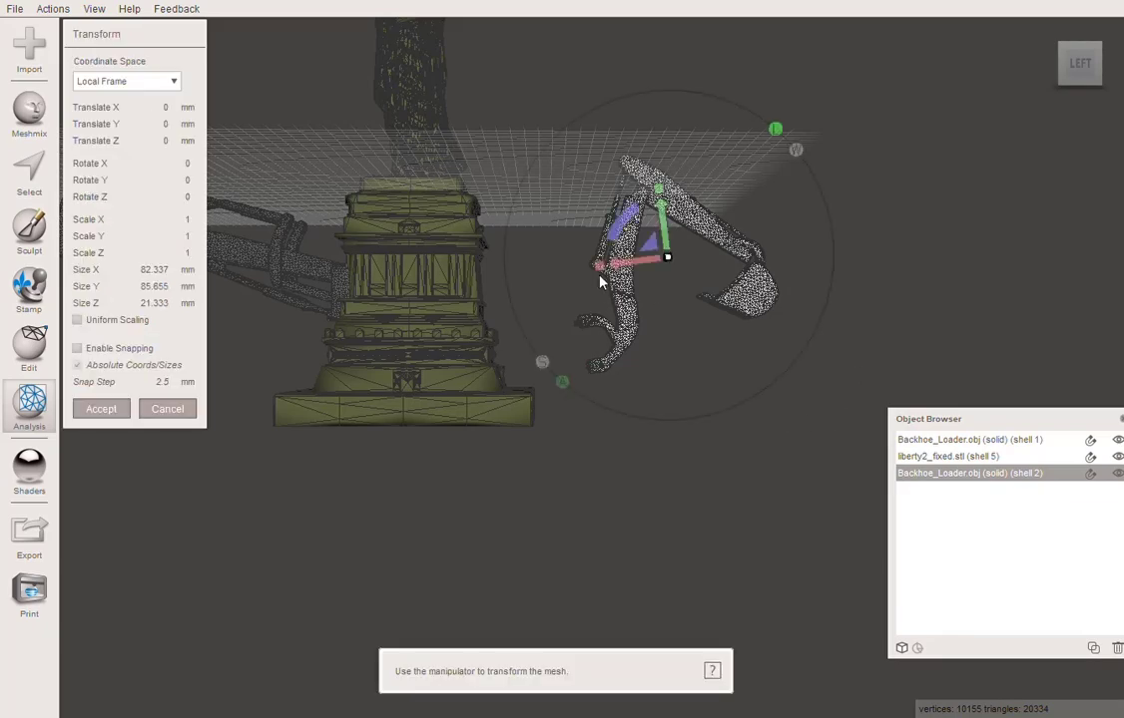
pyautogui.moveTo(600, 284); pyautogui.dragTo(529, 292)
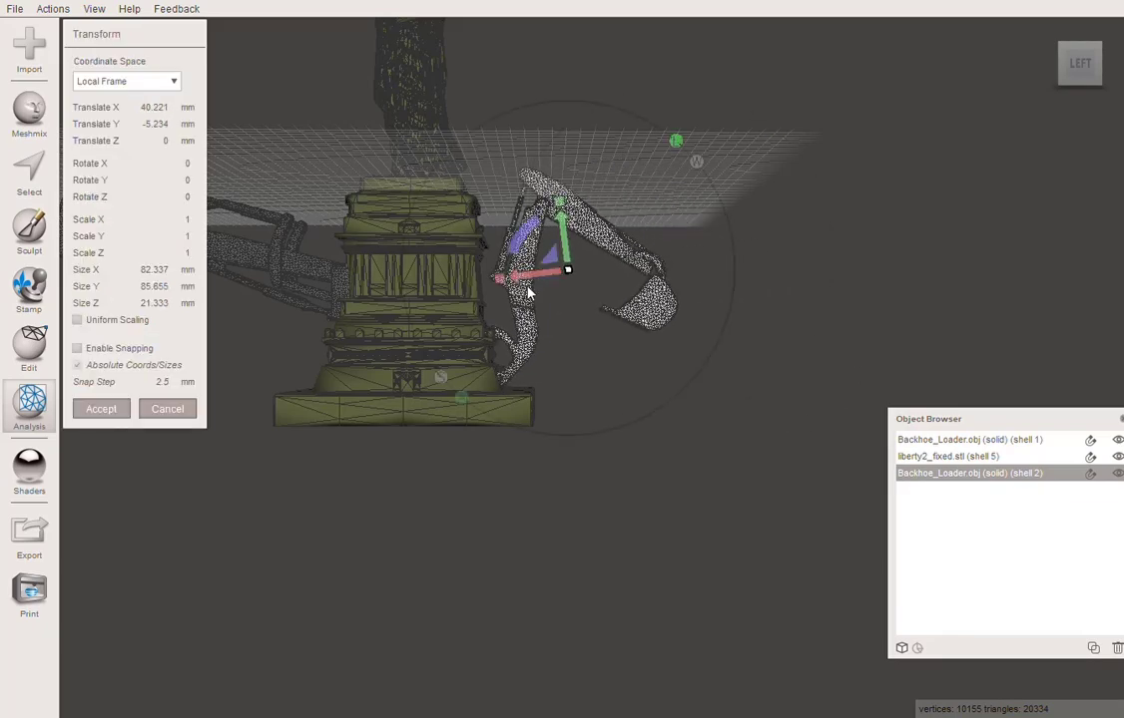
pyautogui.moveTo(529, 293); pyautogui.dragTo(580, 479, button='right')
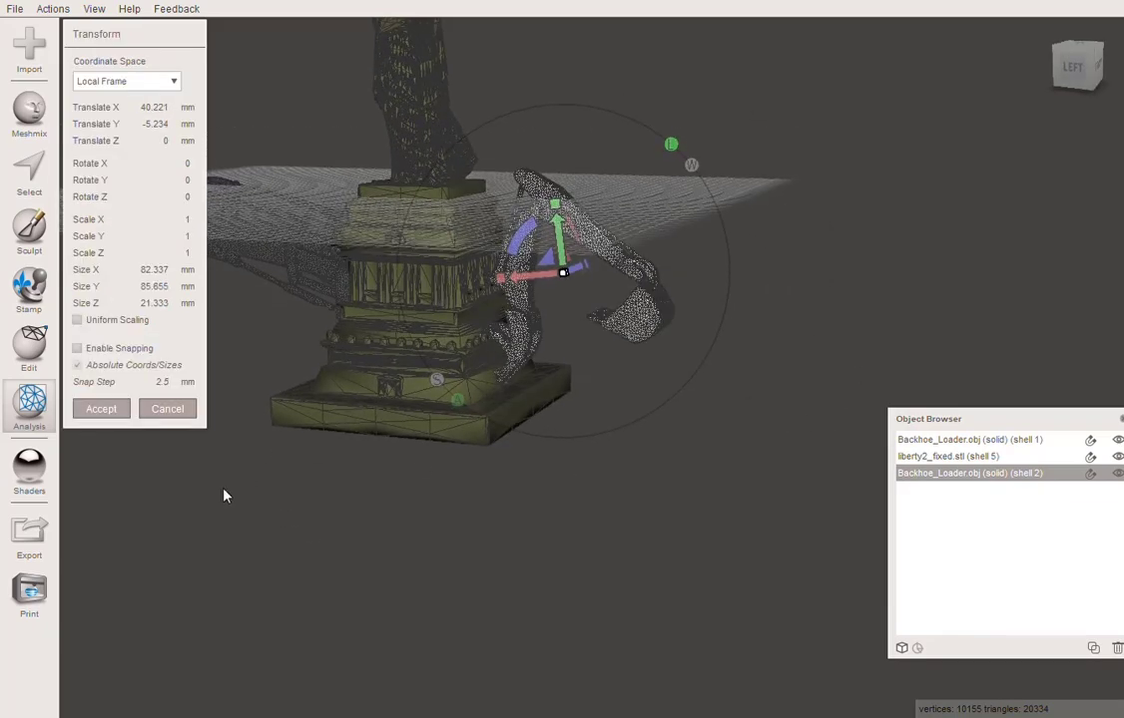
pyautogui.click(101, 411)
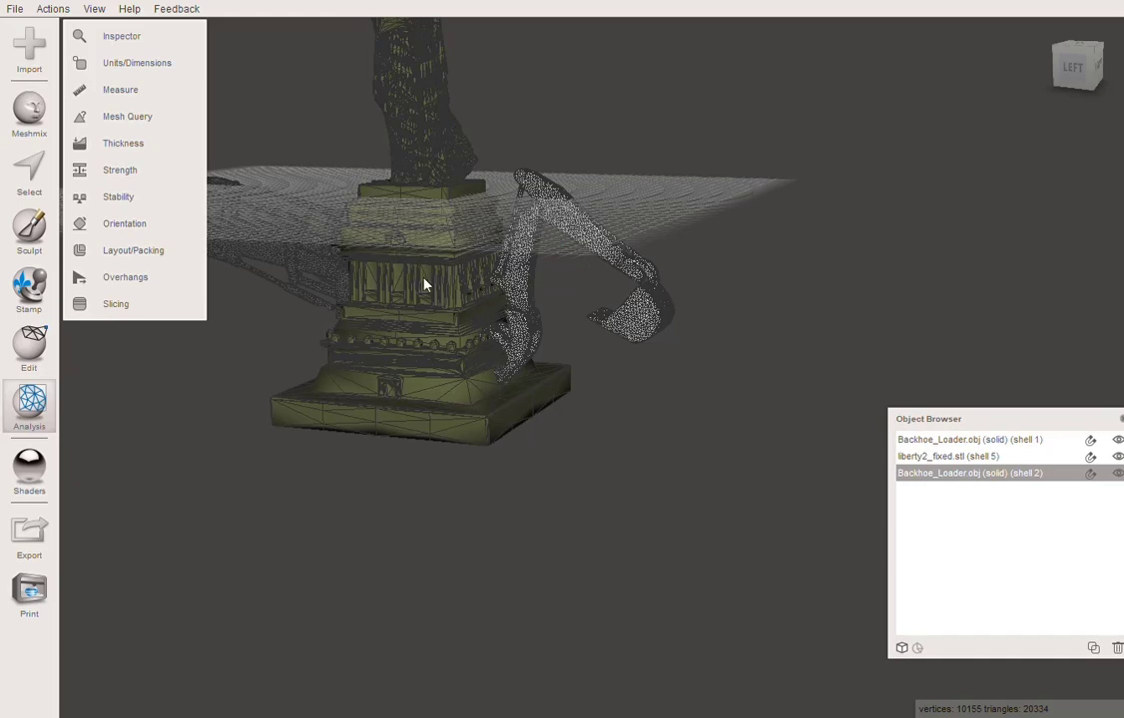
# Inspect where the backhoe's mounting ends meet the pedestal and turn off the wireframe display.
pyautogui.keyDown('shift'); pyautogui.click(961, 458); pyautogui.keyUp('shift')
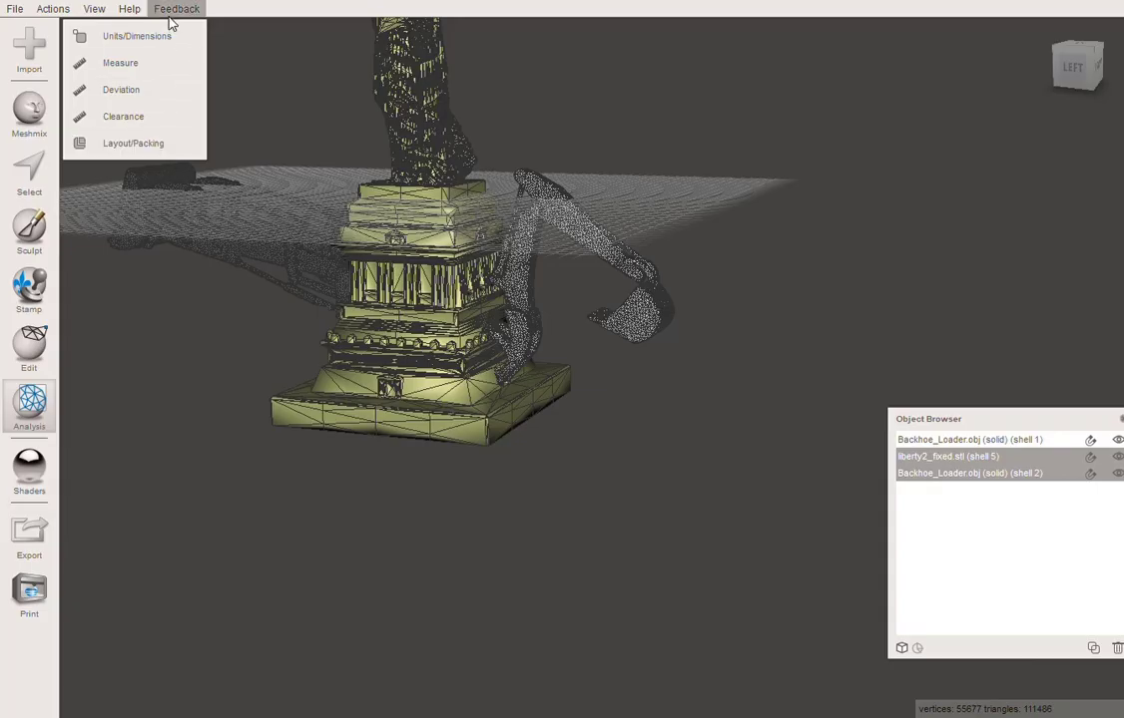
pyautogui.scroll(5, 519, 421)
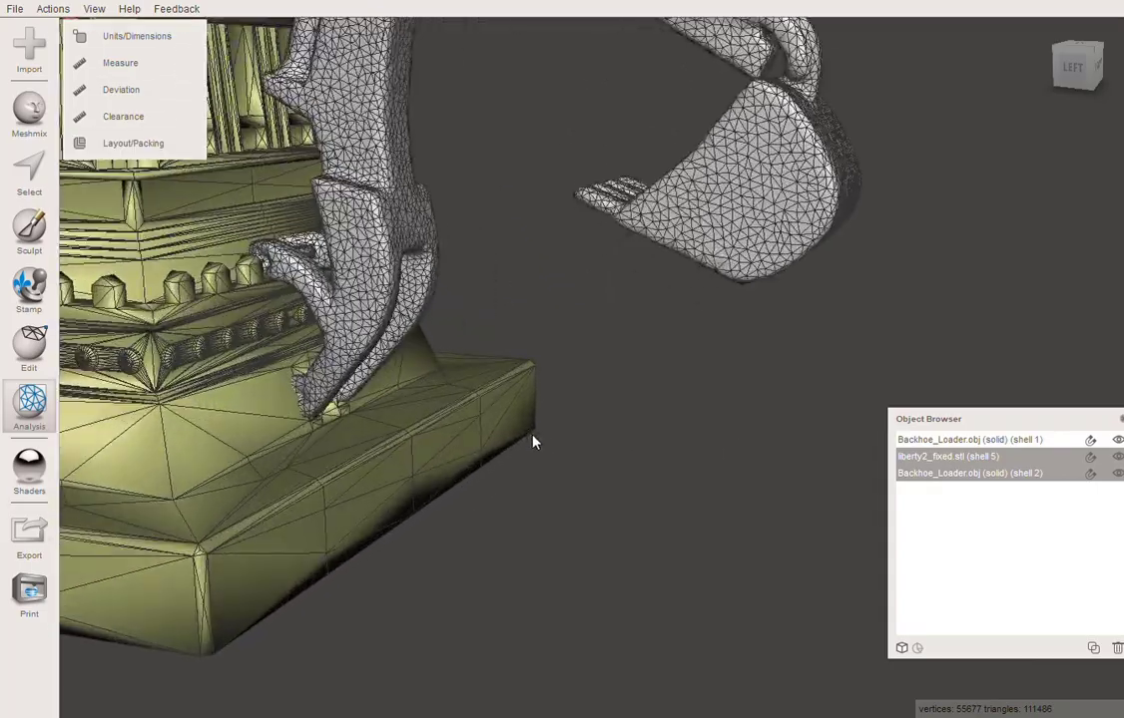
pyautogui.moveTo(445, 521); pyautogui.dragTo(552, 546, button='right')
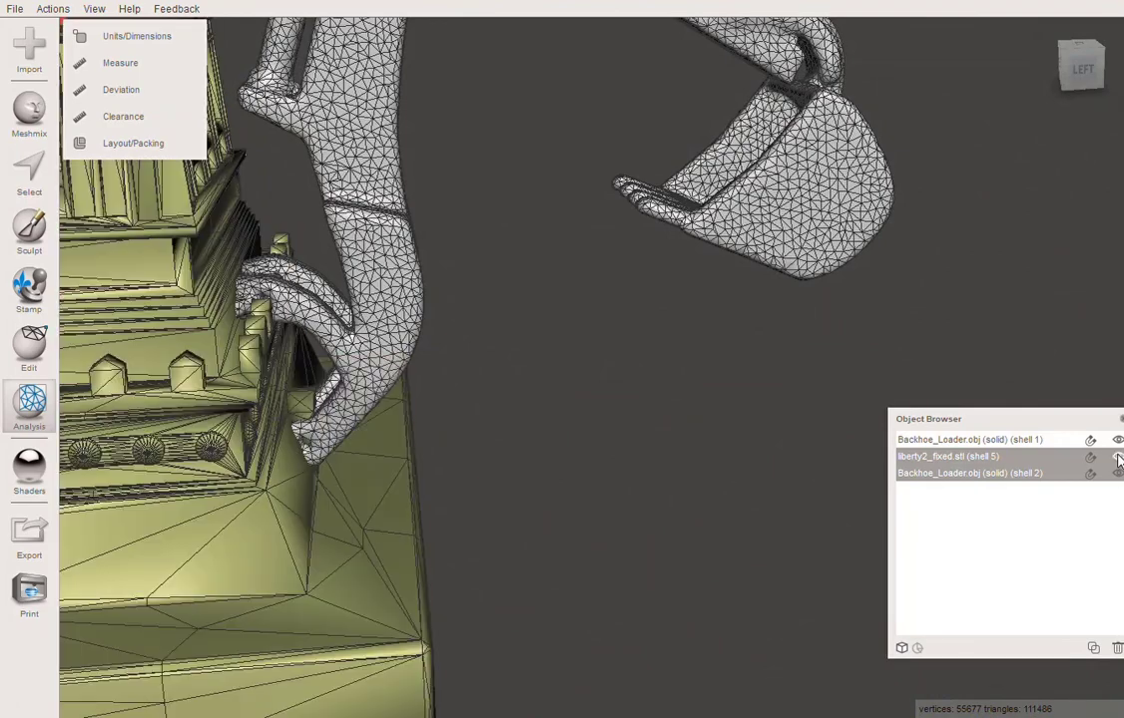
pyautogui.click(1118, 474)
pyautogui.click(1116, 476)
pyautogui.press('w')
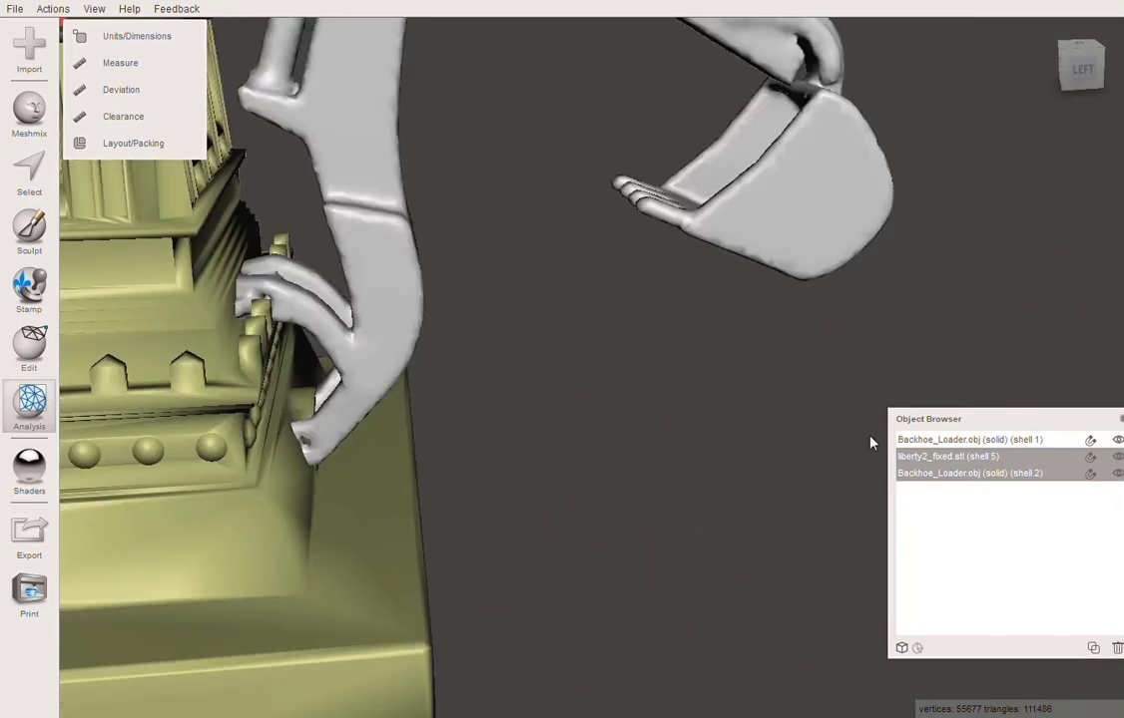
# Shift only the backhoe slightly away from the pedestal, by about -1.5 mm in X and 0.2 mm in Y.
pyautogui.click(948, 456)
pyautogui.click(944, 475)
pyautogui.hotkey('ctrl', 't')
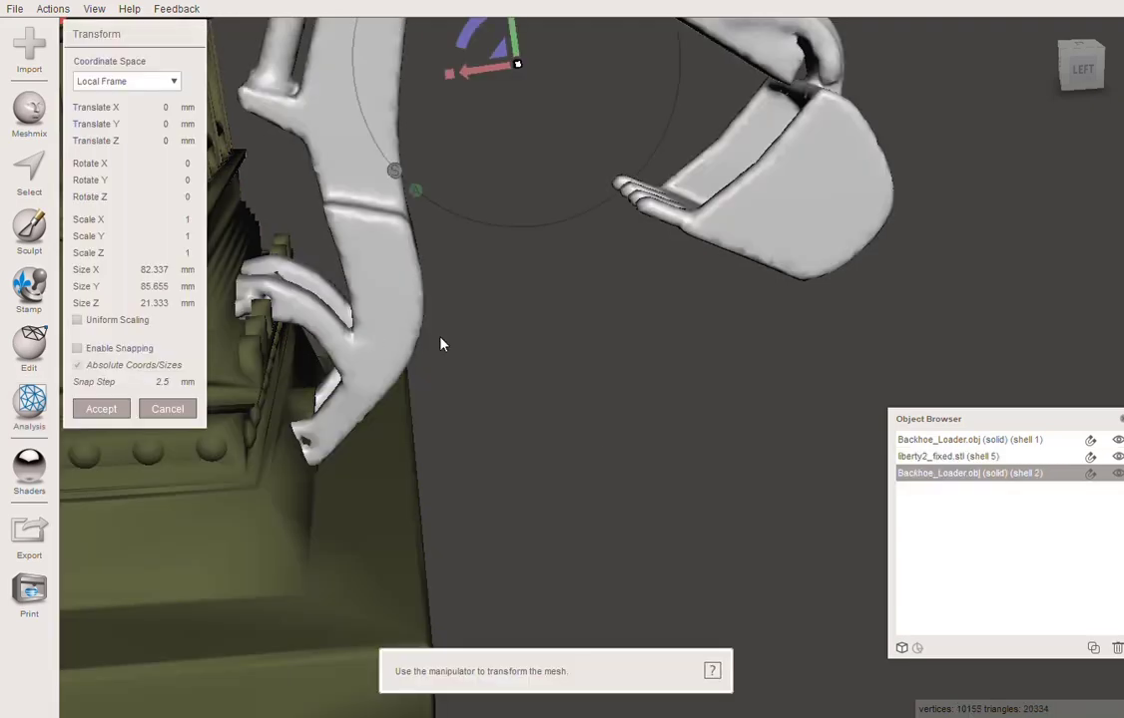
pyautogui.moveTo(469, 74); pyautogui.dragTo(480, 77)
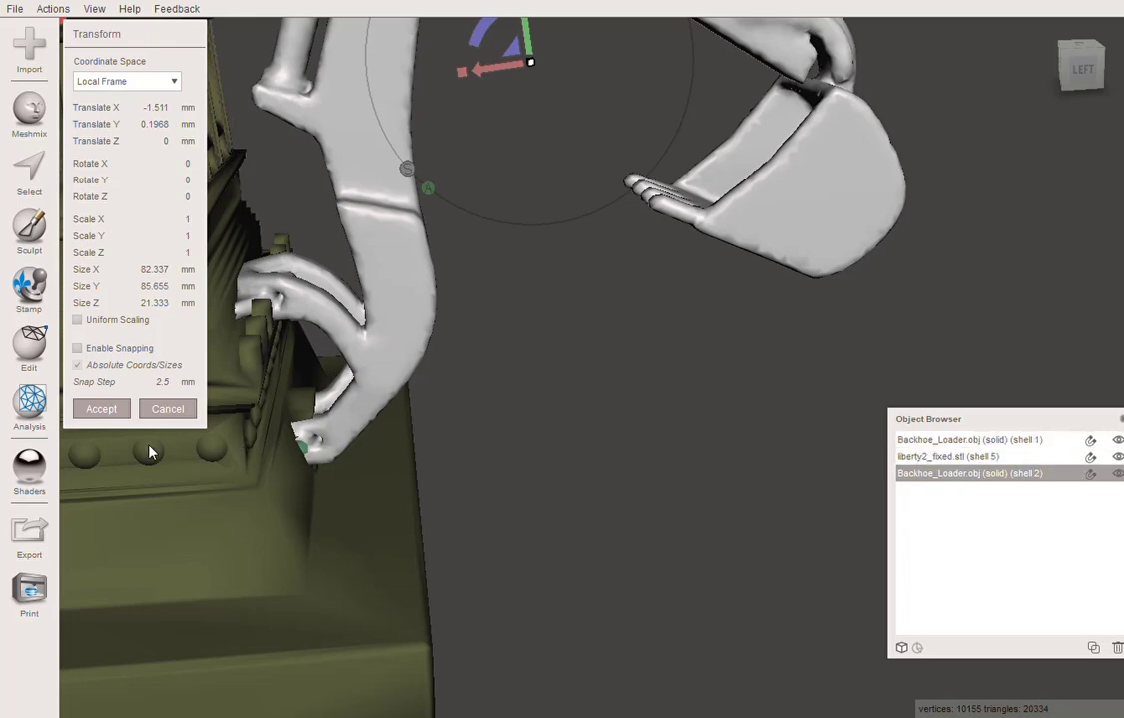
pyautogui.click(101, 409)
# Try a Precise Boolean Union of the backhoe and the statue with Auto-Reduce Result enabled, and undo it.
pyautogui.keyDown('shift'); pyautogui.click(958, 459); pyautogui.keyUp('shift')
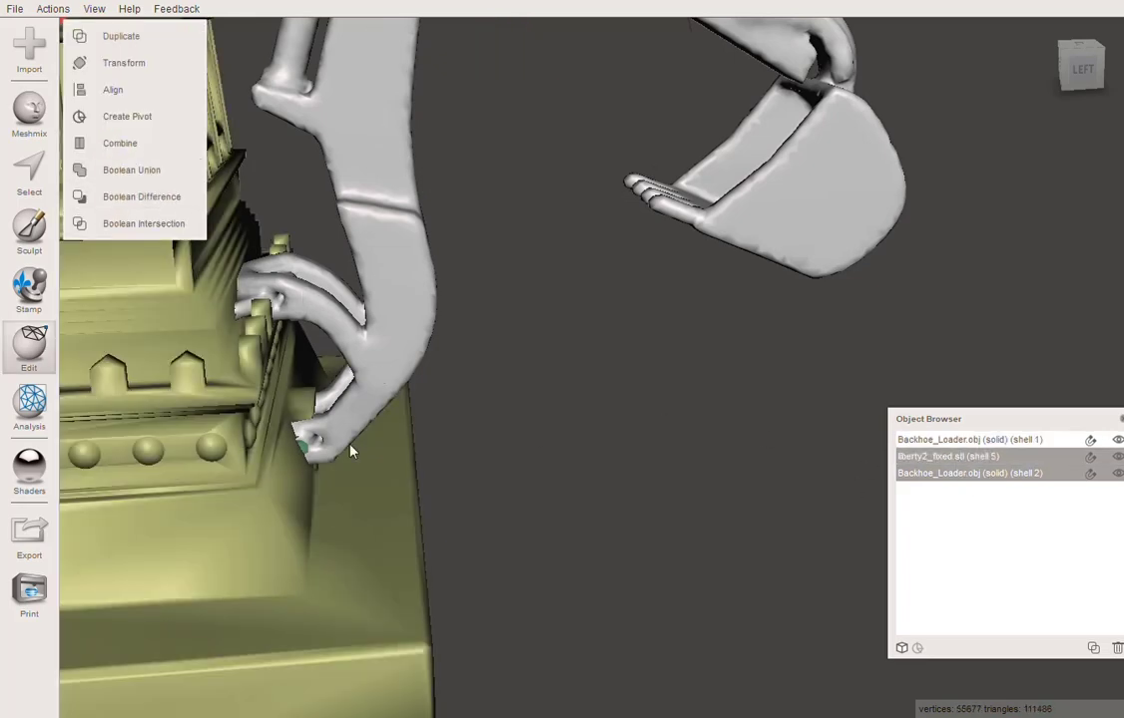
pyautogui.click(115, 171)
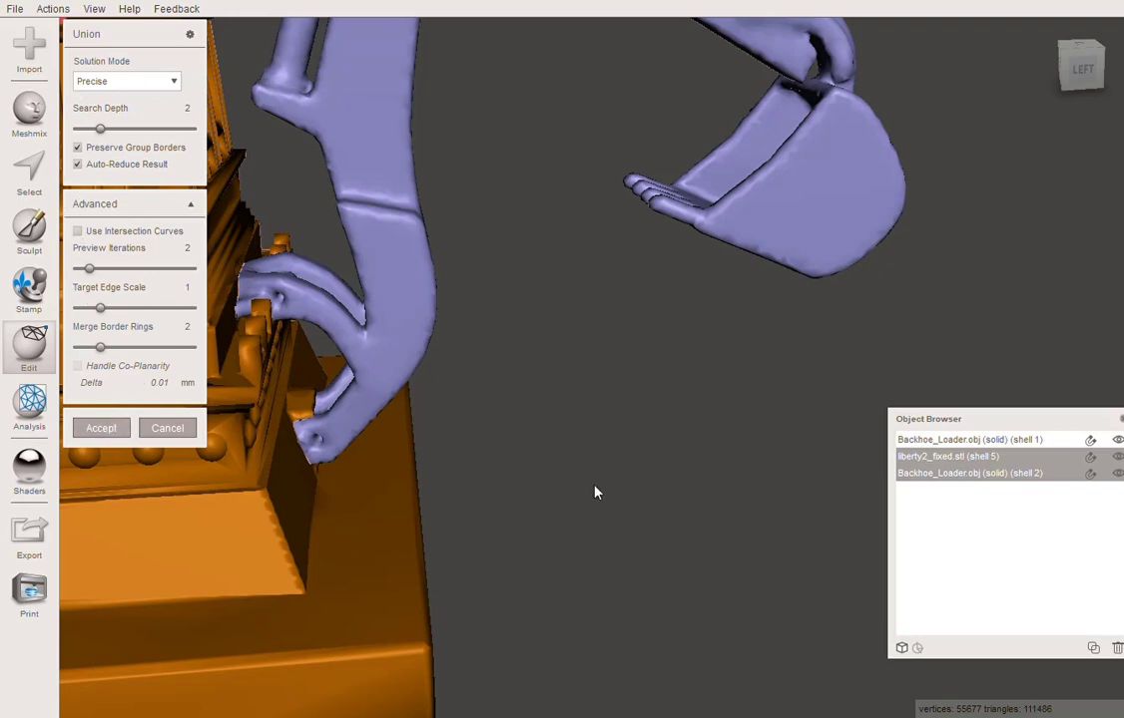
pyautogui.moveTo(594, 492); pyautogui.dragTo(225, 231, button='right')
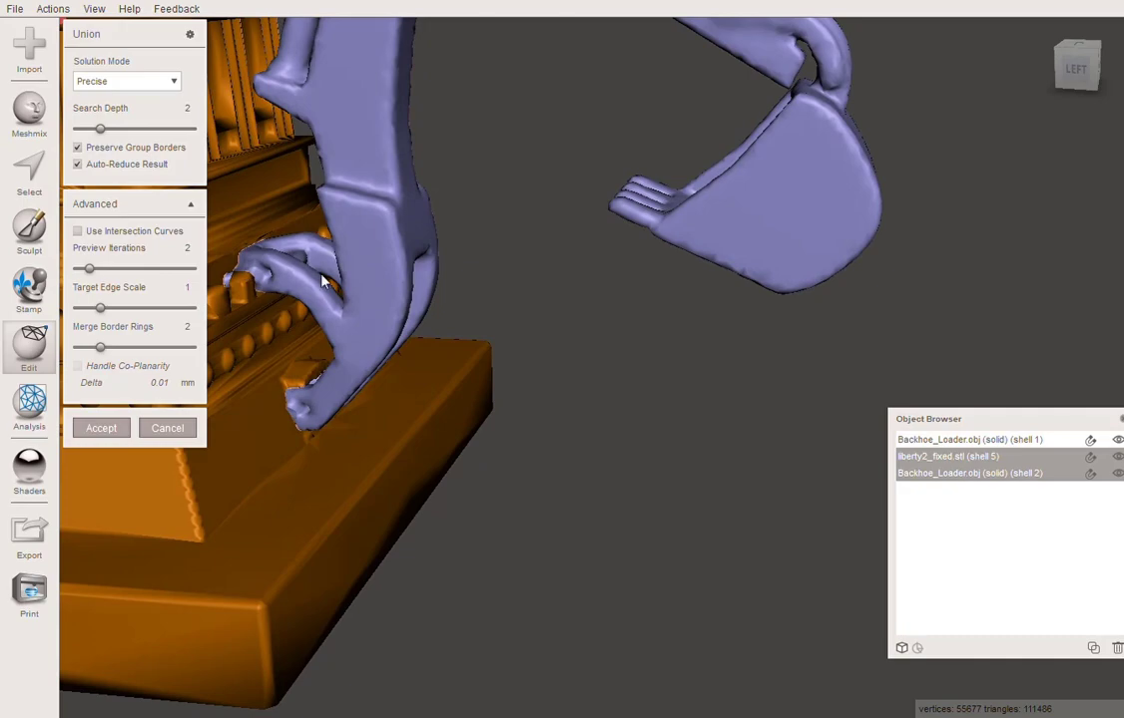
pyautogui.click(101, 428)
pyautogui.moveTo(301, 466)
pyautogui.mouseDown(button='right')
pyautogui.moveTo(260, 424)
pyautogui.moveTo(253, 554)
pyautogui.moveTo(221, 444)
pyautogui.moveTo(308, 449)
pyautogui.moveTo(354, 512)
pyautogui.moveTo(316, 477)
pyautogui.mouseUp(button='right')
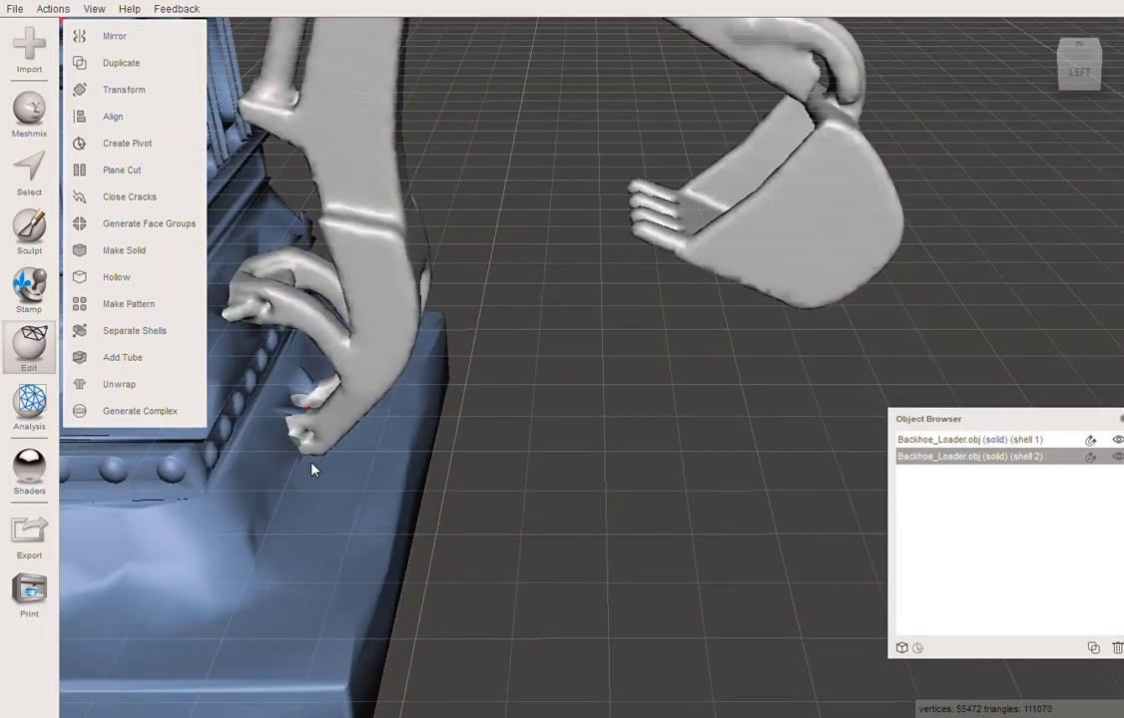
pyautogui.hotkey('ctrl', 'z')
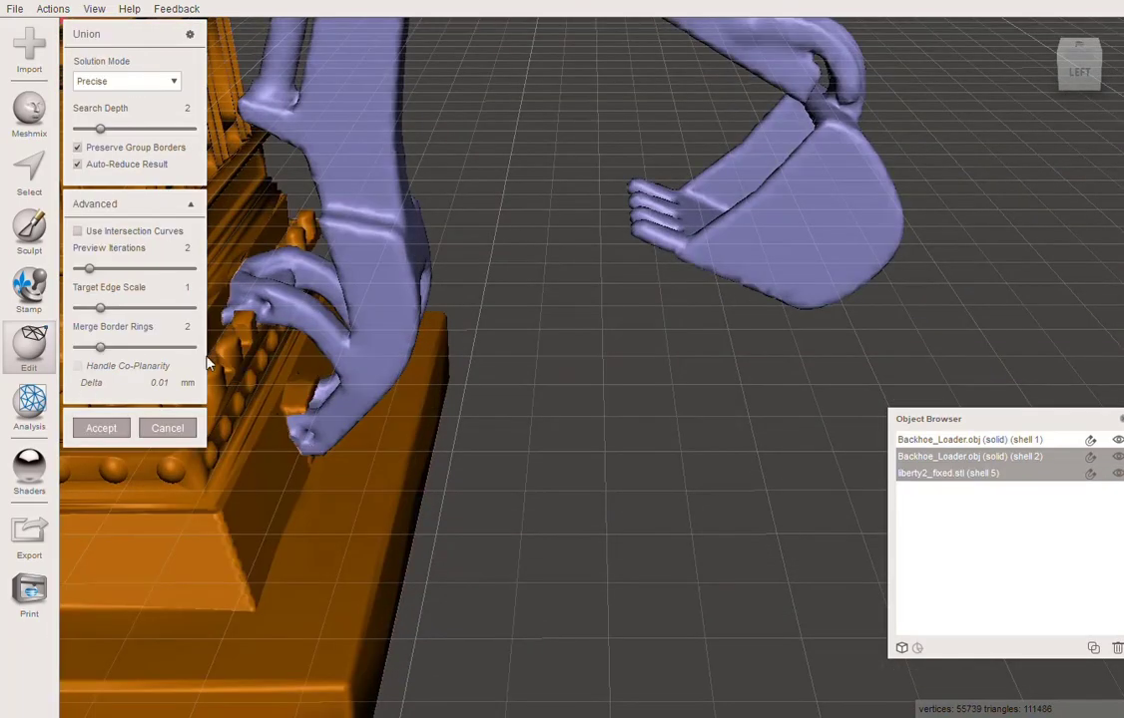
# Accept a new Boolean Union of the backhoe and the statue, and check the joint at the pedestal.
pyautogui.click(100, 429)
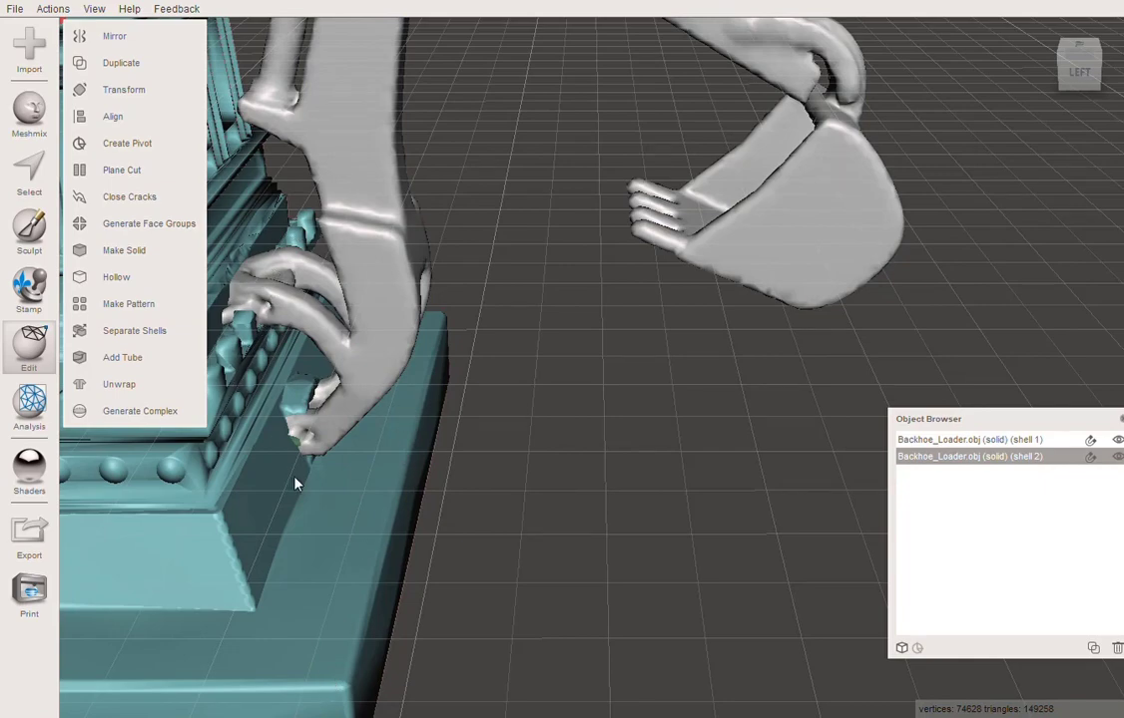
pyautogui.moveTo(294, 484); pyautogui.dragTo(314, 419, button='right')
pyautogui.scroll(-10, 314, 419)
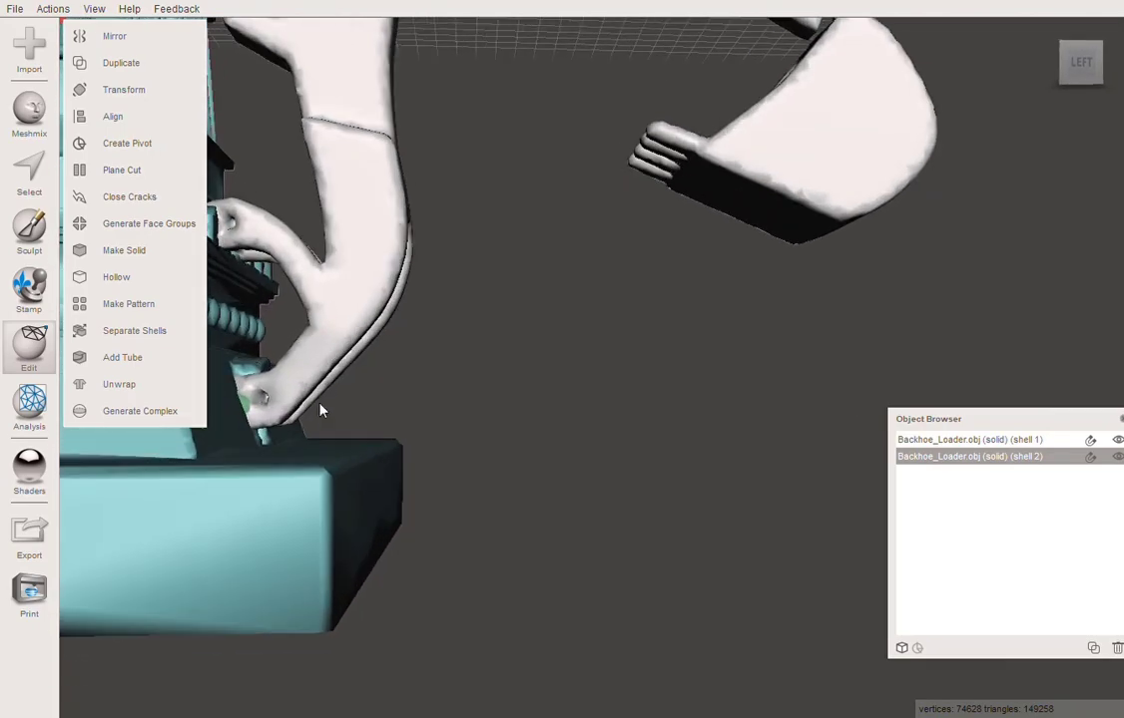
pyautogui.scroll(5, 324, 412)
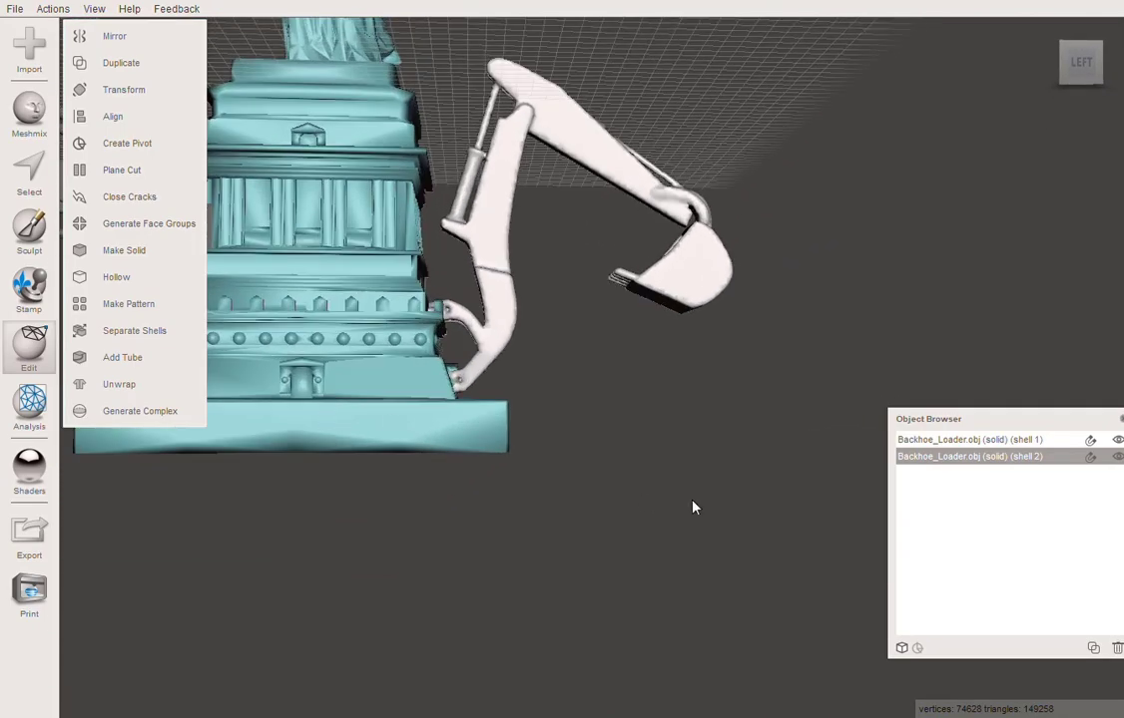
# Boolean-union the loader arms with the combined statue and backhoe in Precise mode with Auto-Reduce Result turned off.
pyautogui.keyDown('shift'); pyautogui.click(938, 450); pyautogui.keyUp('shift')
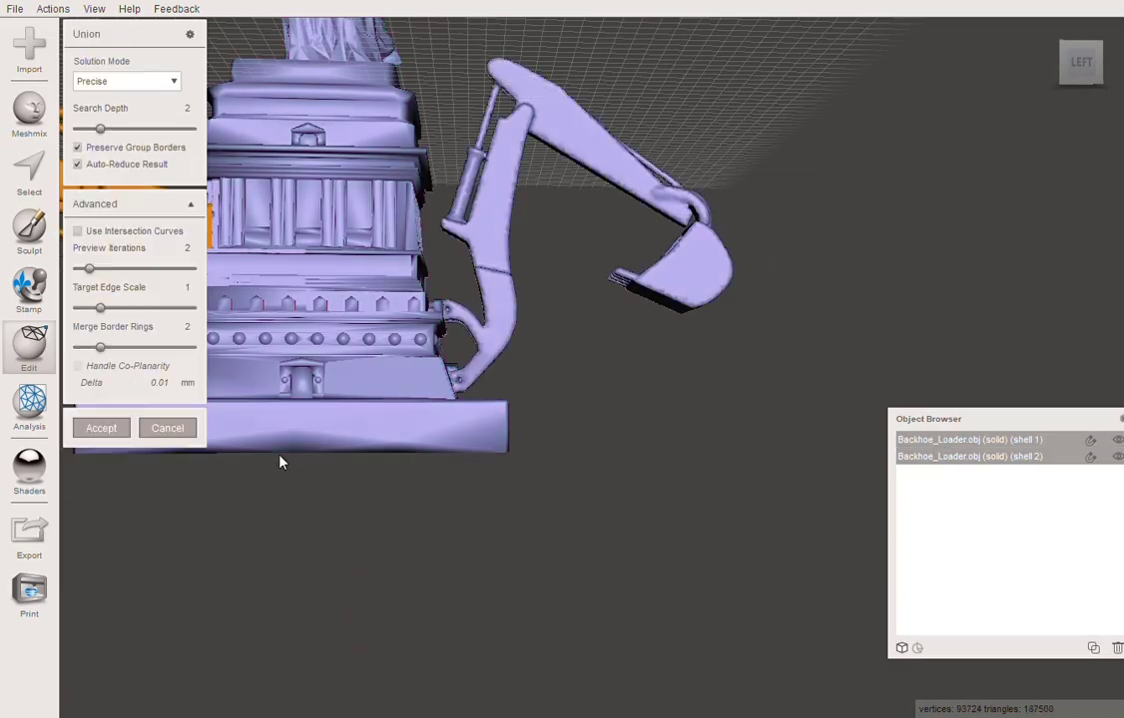
pyautogui.moveTo(281, 459); pyautogui.dragTo(300, 419, button='right')
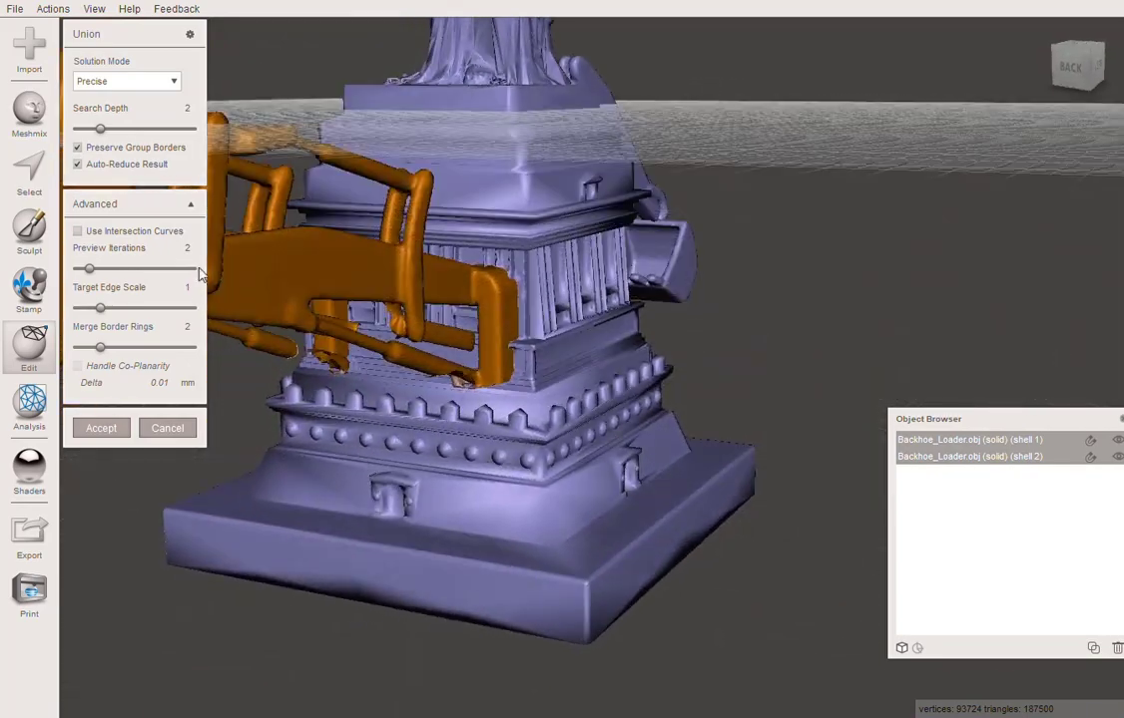
pyautogui.click(77, 164)
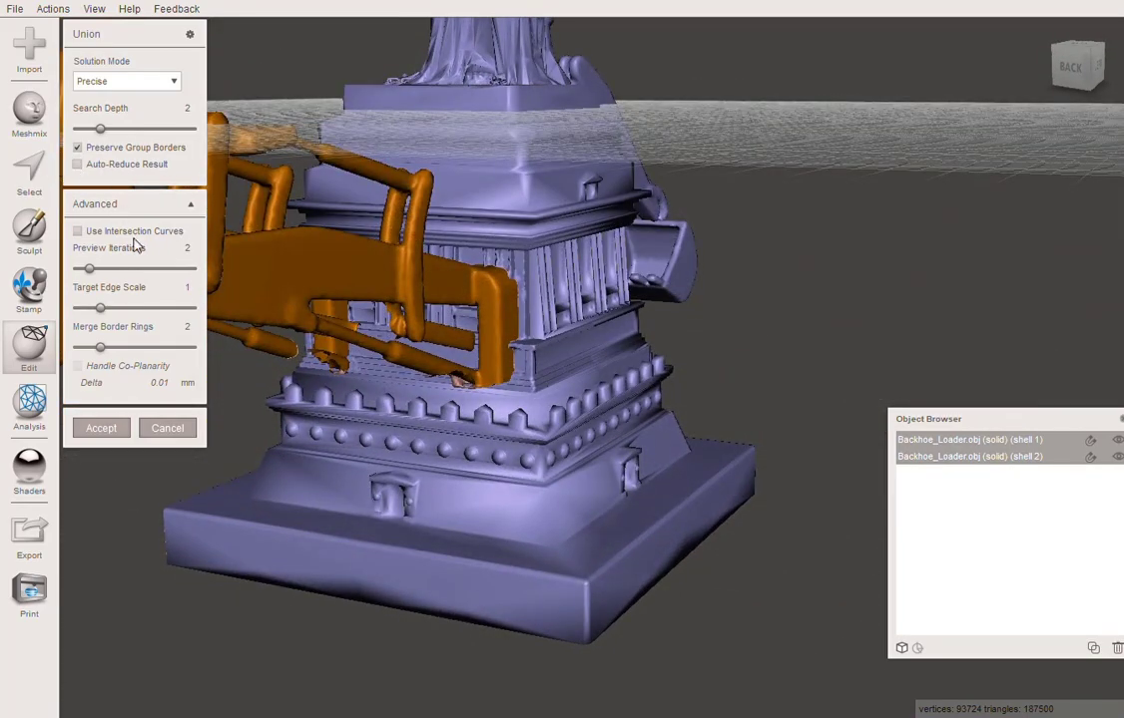
pyautogui.click(101, 428)
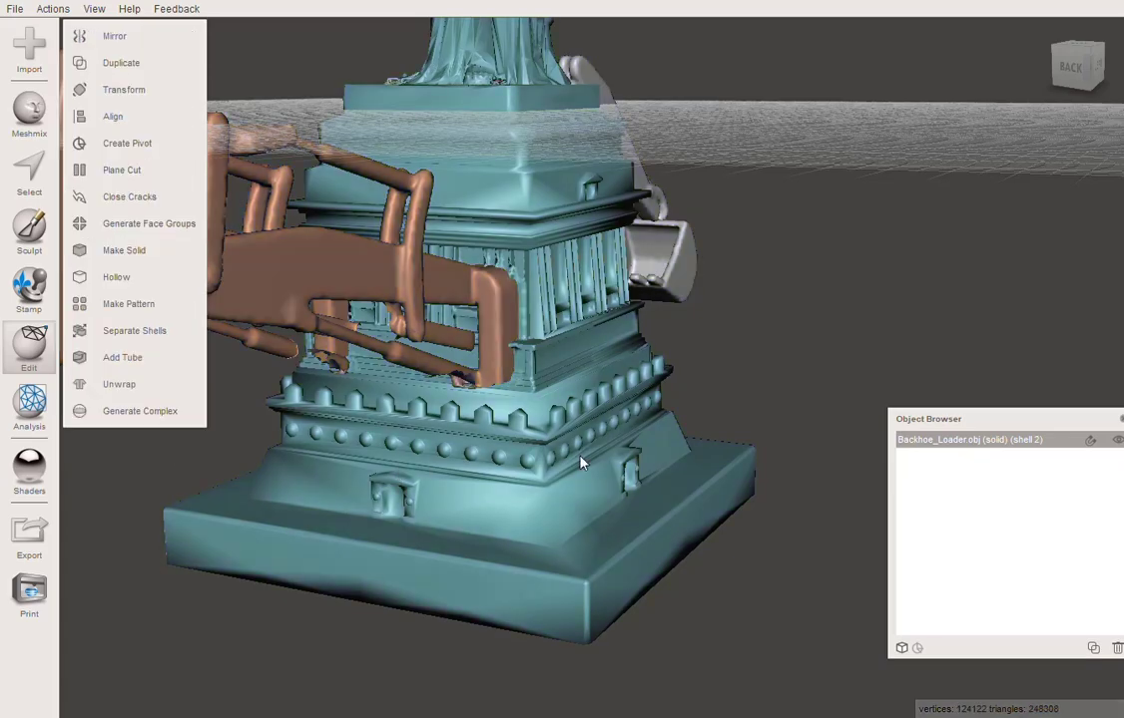
pyautogui.moveTo(581, 462); pyautogui.dragTo(480, 476, button='right')
pyautogui.scroll(-5, 446, 454)
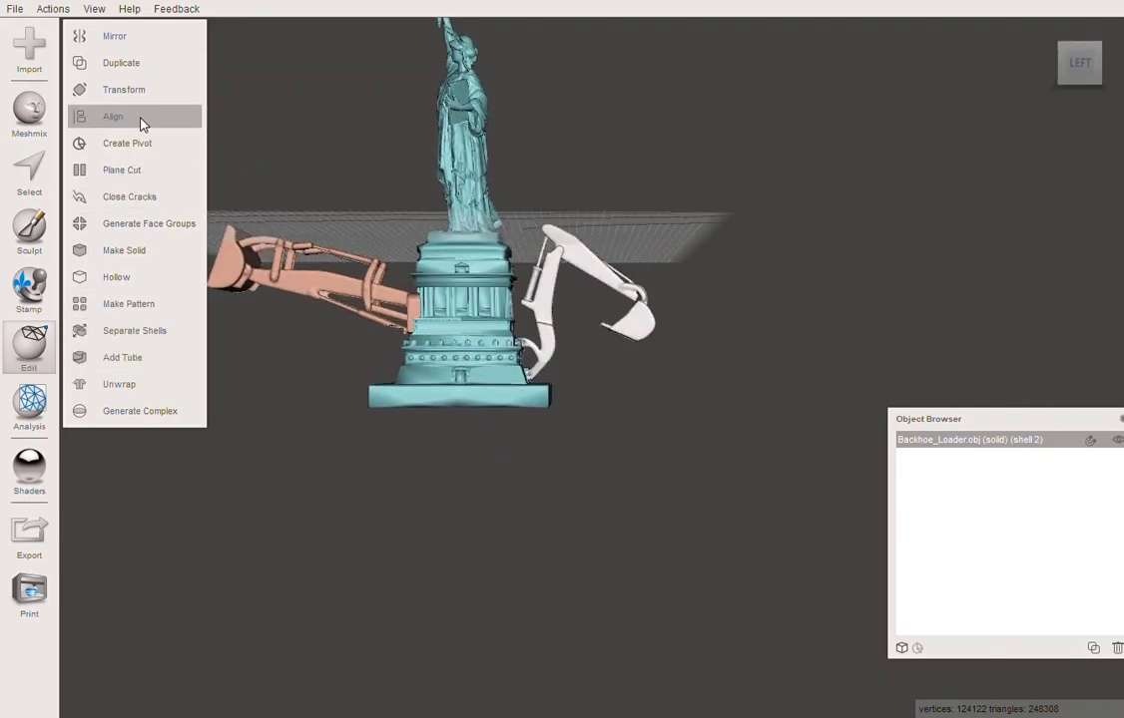
# Plane Cut the square base slab off beneath the pedestal, discarding that half and closing the cut with Remeshed Fill.
pyautogui.click(124, 172)
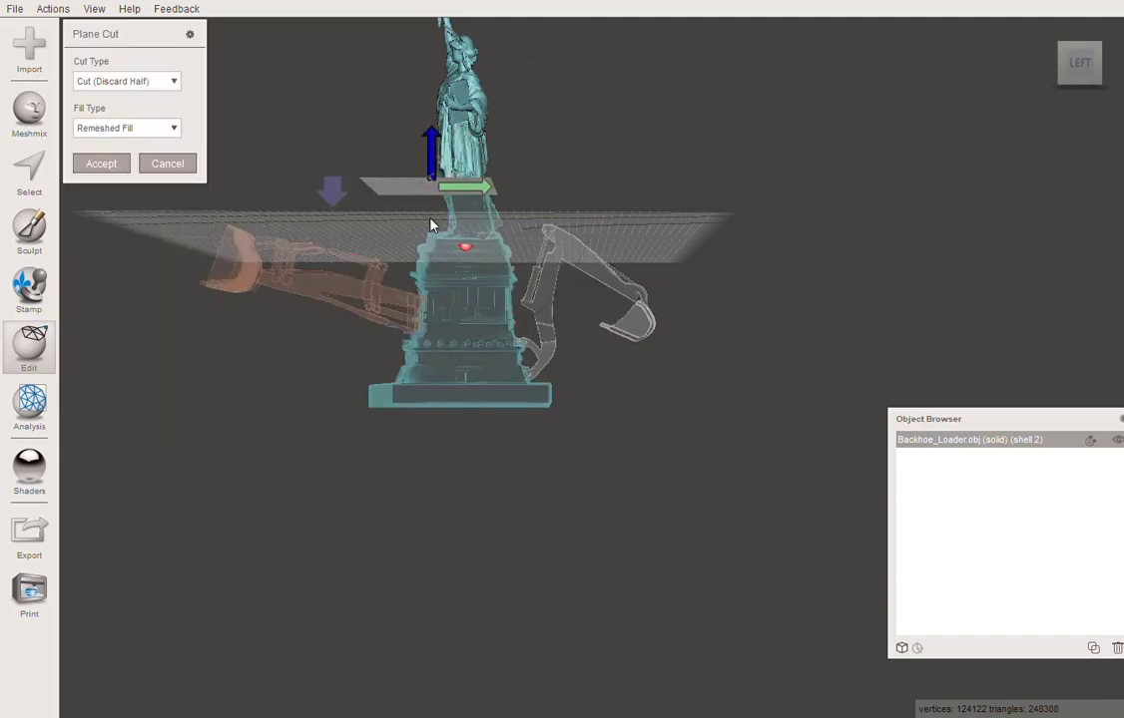
pyautogui.moveTo(432, 150); pyautogui.dragTo(431, 336)
pyautogui.moveTo(753, 466)
pyautogui.mouseDown(button='right')
pyautogui.moveTo(642, 479)
pyautogui.moveTo(657, 464)
pyautogui.moveTo(811, 484)
pyautogui.moveTo(742, 466)
pyautogui.moveTo(753, 519)
pyautogui.moveTo(755, 456)
pyautogui.moveTo(757, 472)
pyautogui.moveTo(737, 457)
pyautogui.mouseUp(button='right')
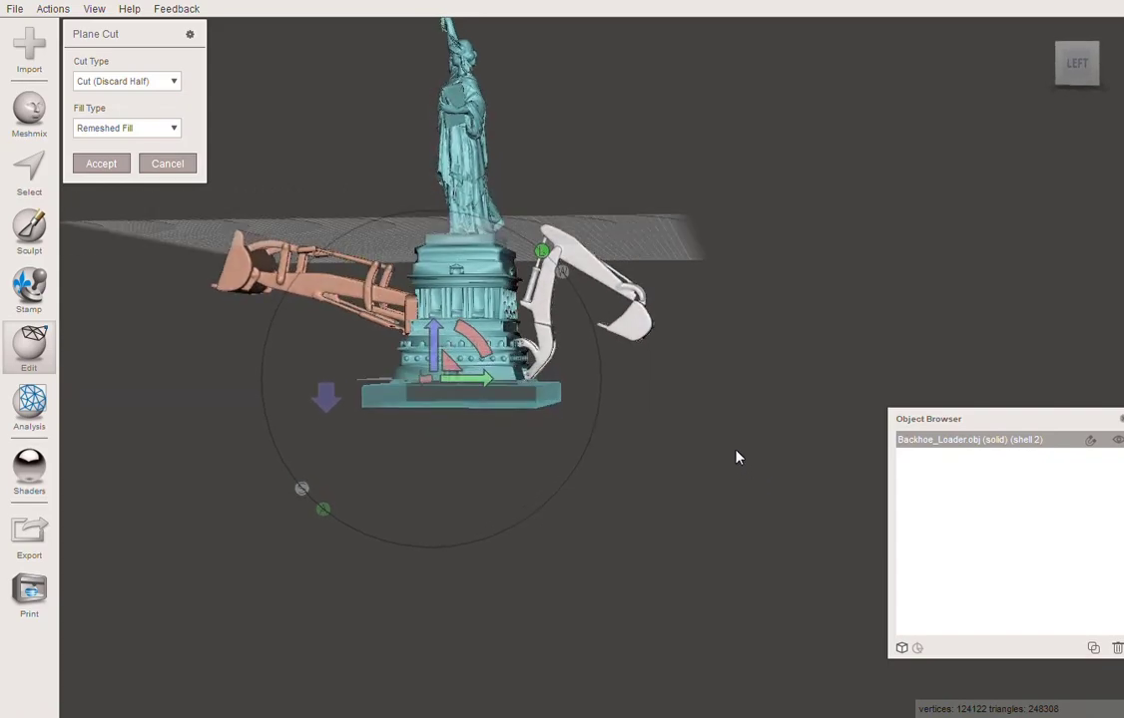
pyautogui.click(103, 164)
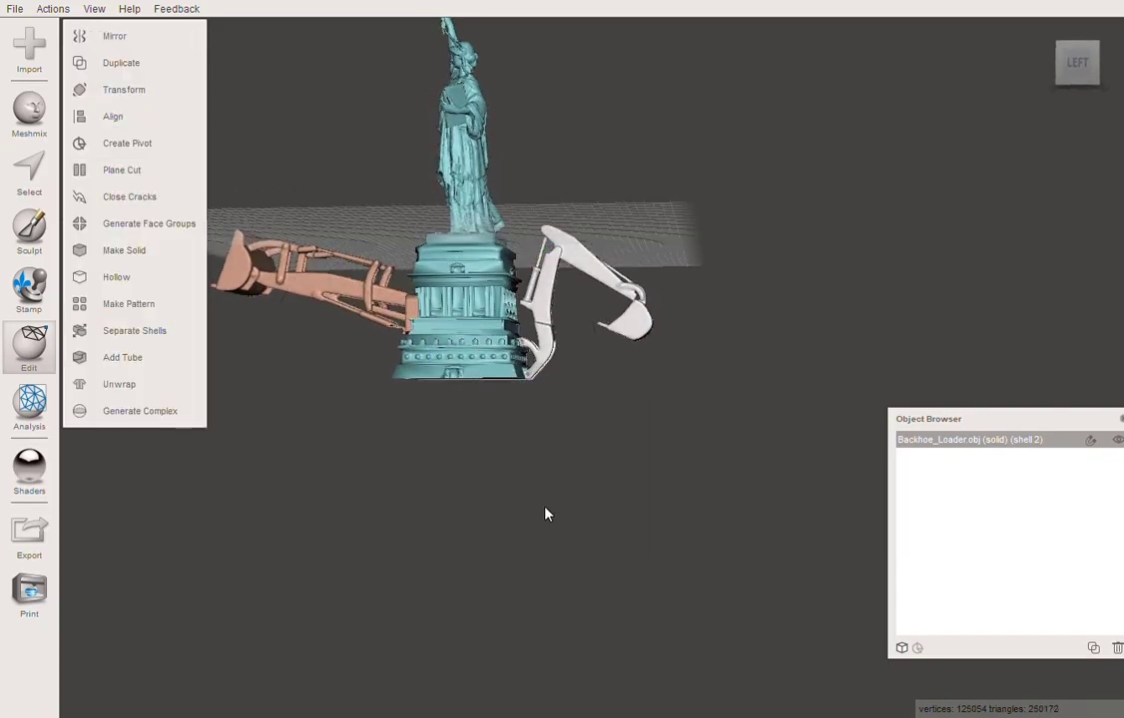
# Display the mesh wireframe and bring the area where the backhoe meets the pedestal into close view.
pyautogui.moveTo(547, 512); pyautogui.dragTo(600, 565, button='right')
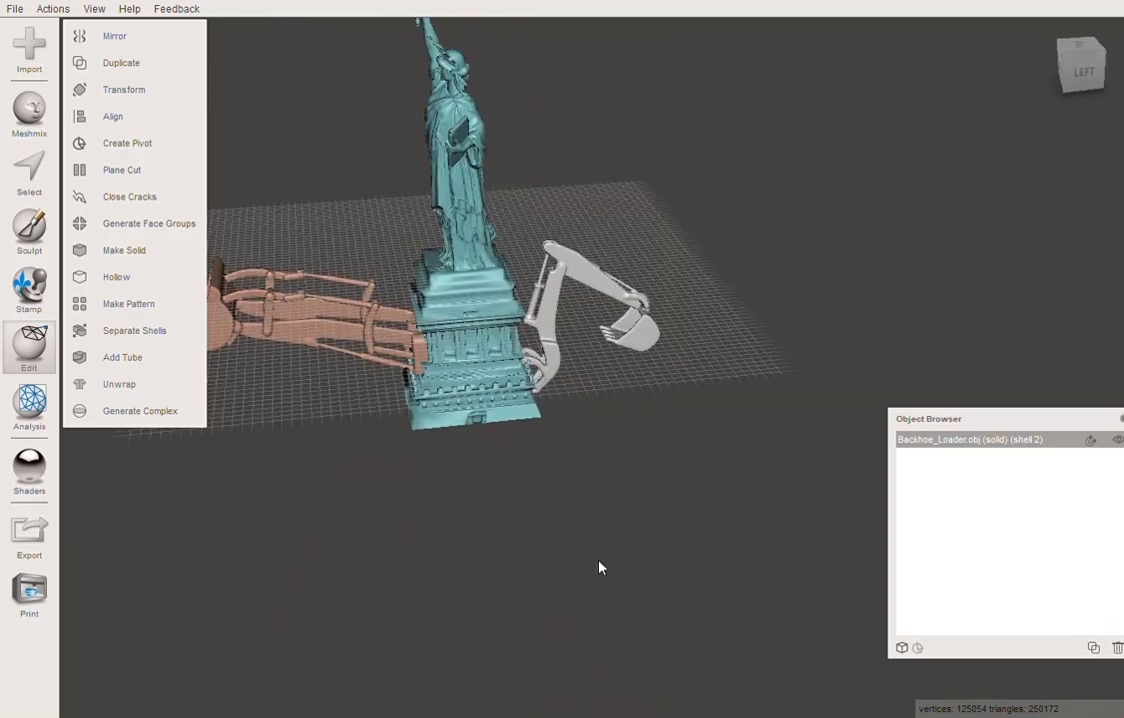
pyautogui.scroll(5, 448, 412)
pyautogui.moveTo(448, 412); pyautogui.dragTo(411, 444, button='right')
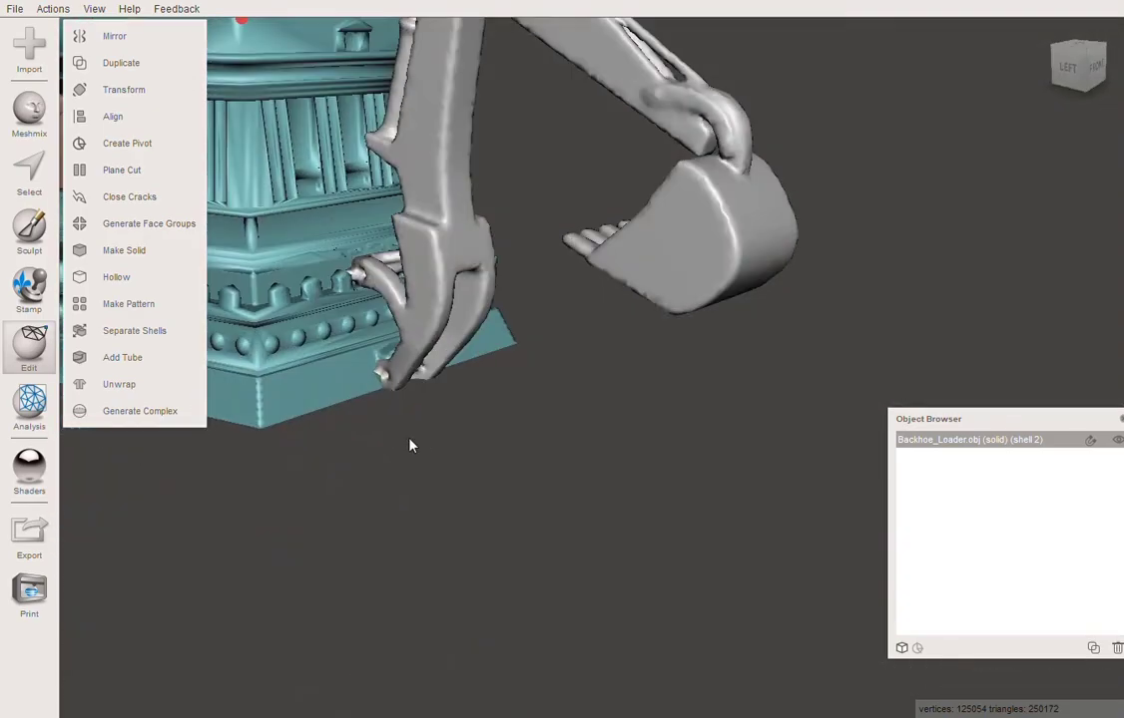
pyautogui.press('w')
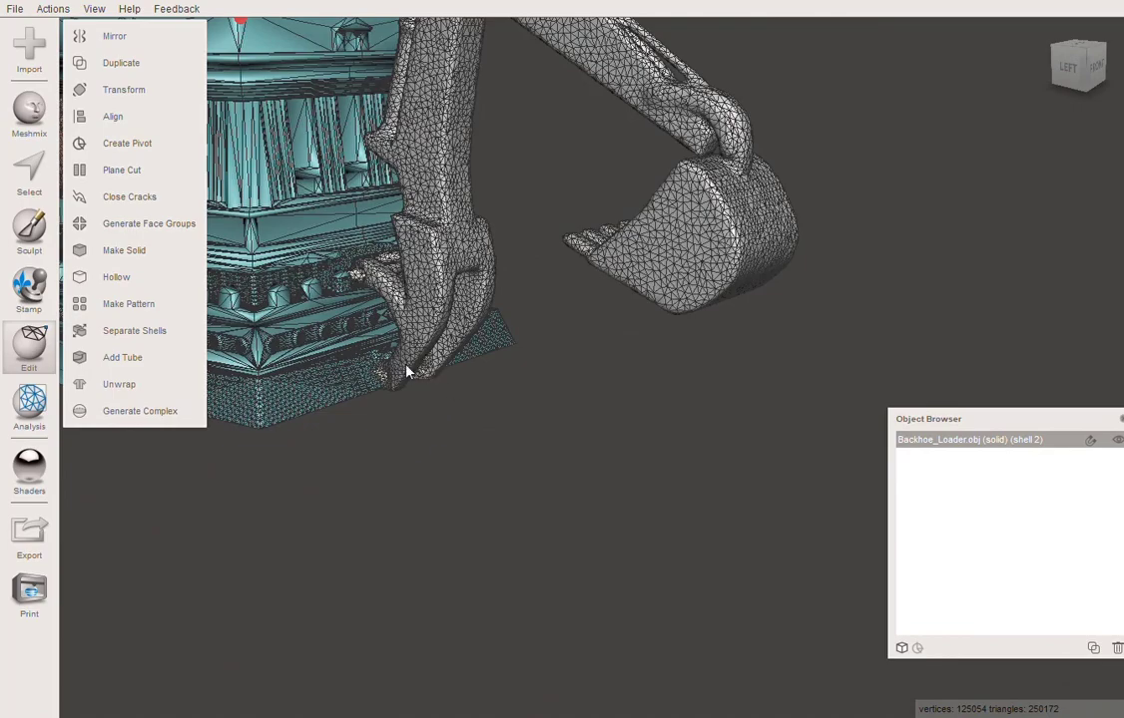
pyautogui.moveTo(432, 342); pyautogui.dragTo(547, 397, button='right')
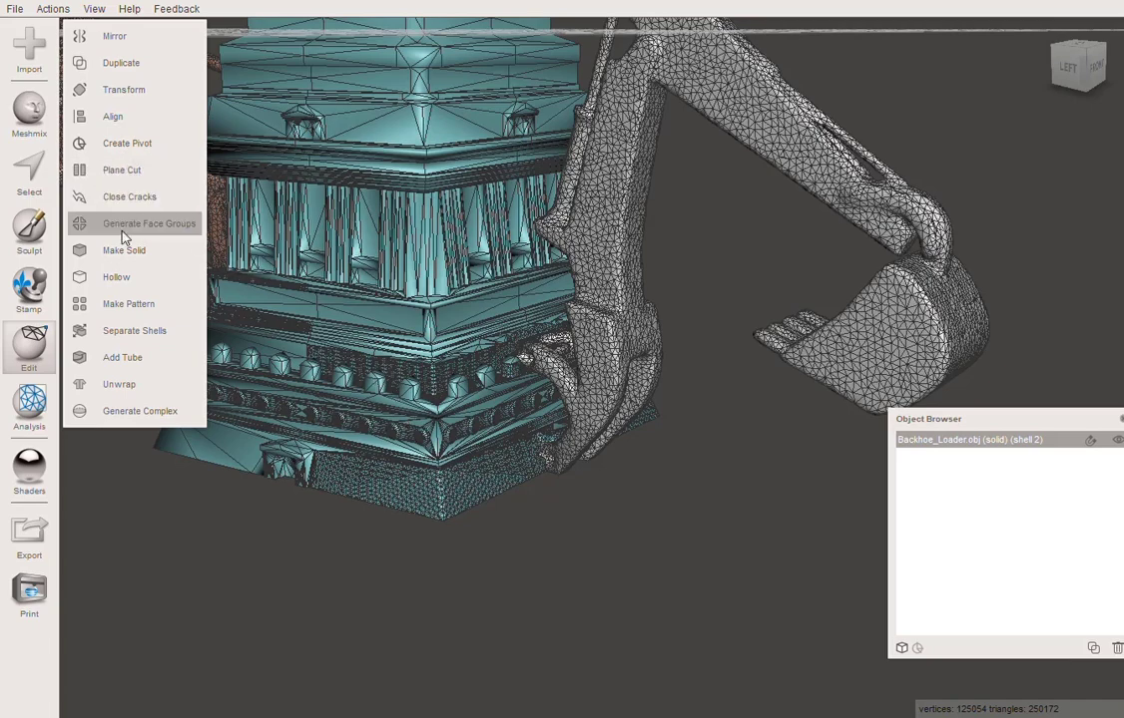
# Select the dense mesh bands on the pedestal's lower corner beside the backhoe using the Unwrap Brush at size 98.
pyautogui.click(29, 171)
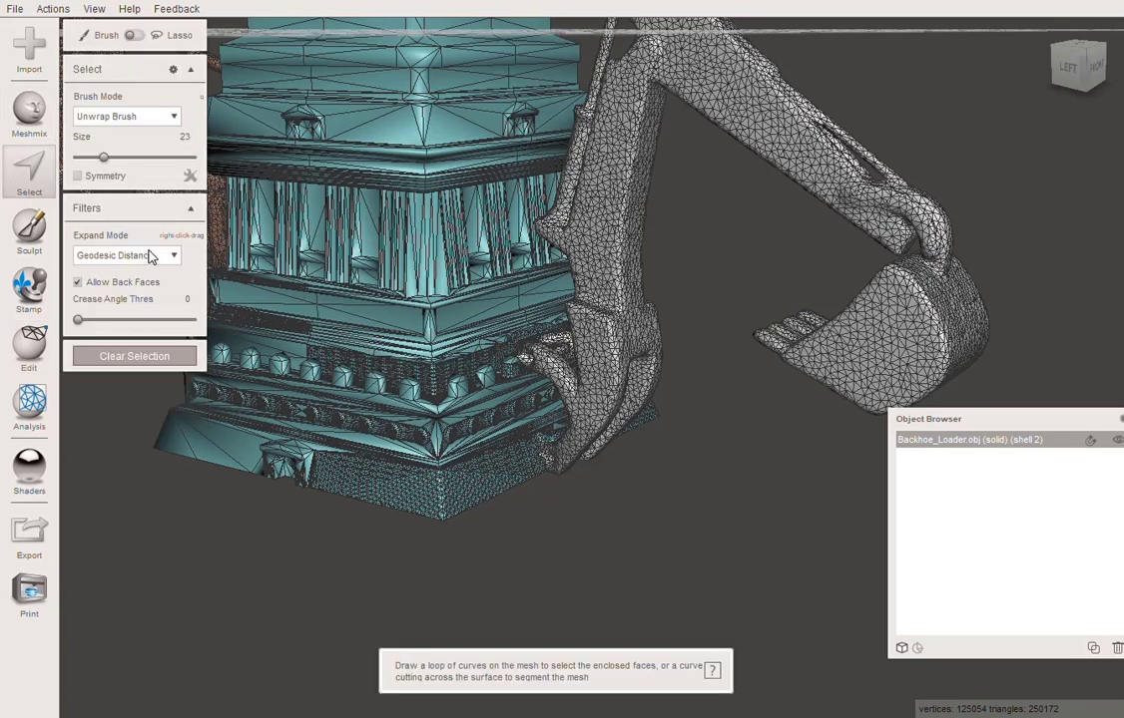
pyautogui.moveTo(104, 157); pyautogui.dragTo(189, 157)
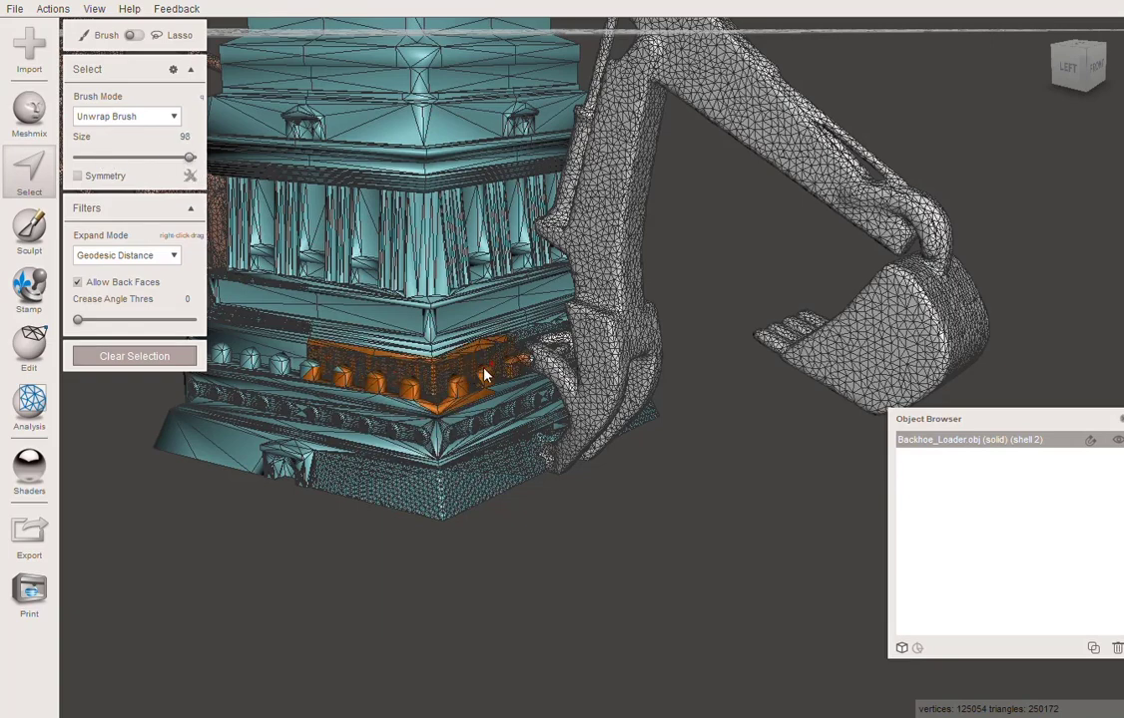
pyautogui.moveTo(485, 375)
pyautogui.mouseDown()
pyautogui.moveTo(499, 451)
pyautogui.moveTo(444, 482)
pyautogui.mouseUp()
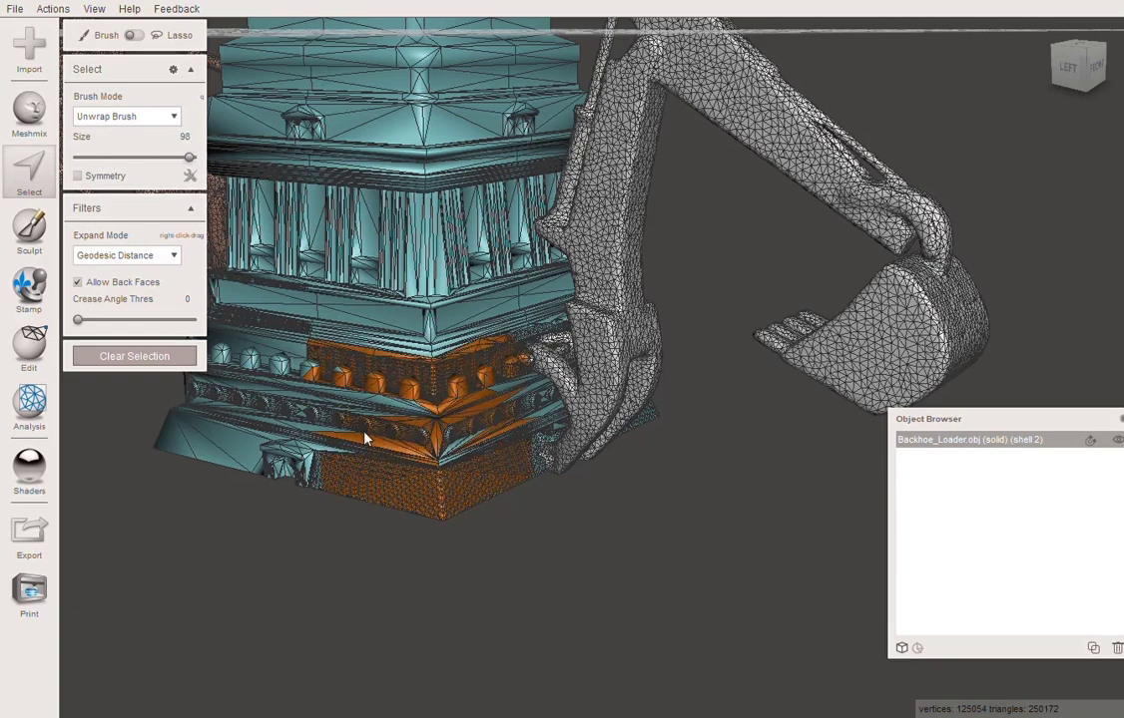
pyautogui.moveTo(343, 392)
pyautogui.mouseDown()
pyautogui.moveTo(426, 376)
pyautogui.moveTo(455, 454)
pyautogui.mouseUp()
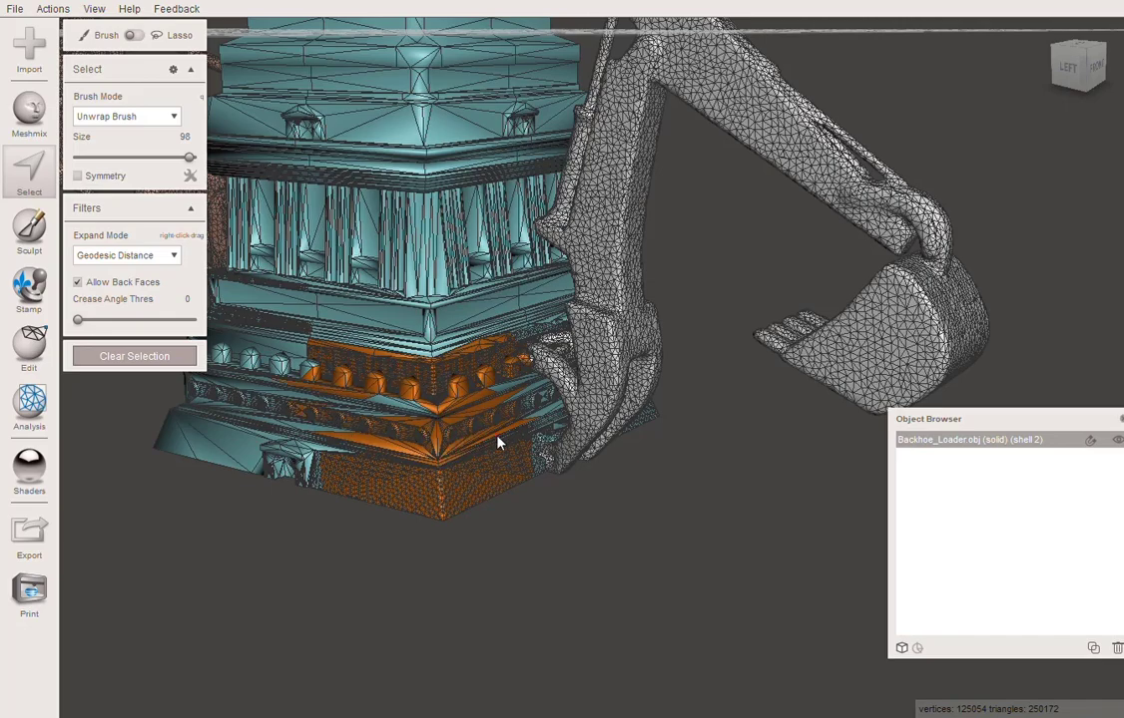
pyautogui.scroll(3, 499, 443)
pyautogui.scroll(3, 349, 444)
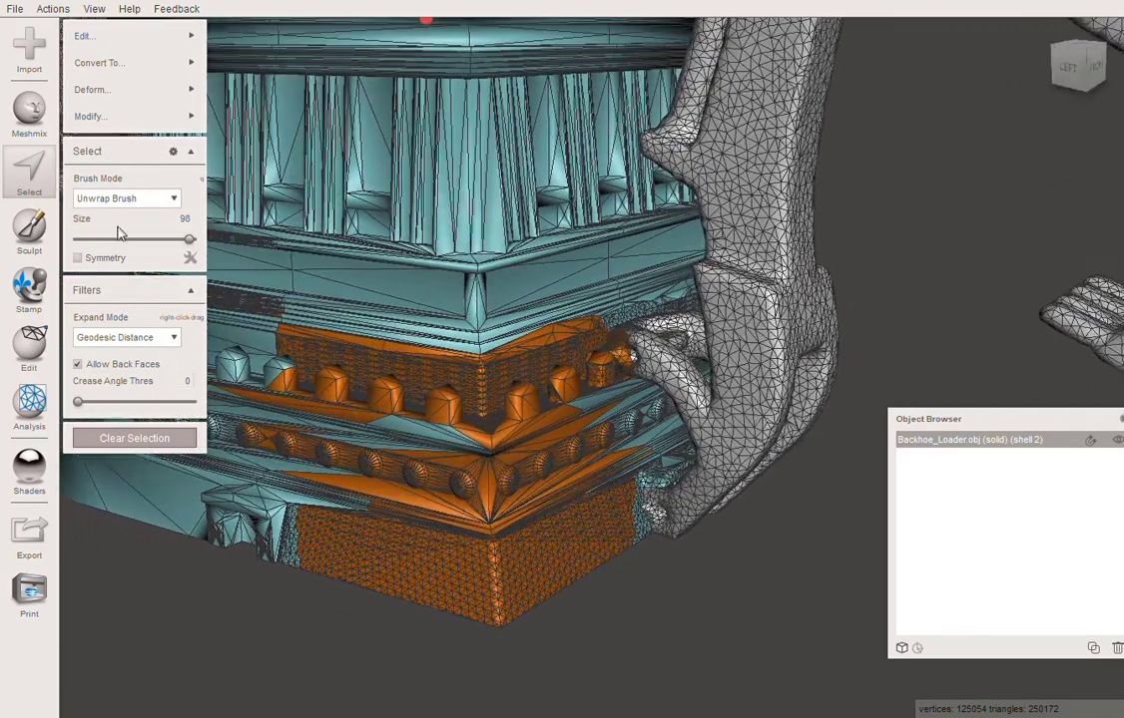
# Start a Reduce of the selected faces at 47 percent with Shape Preserving, and review the reduce target and type options.
pyautogui.moveTo(139, 33)
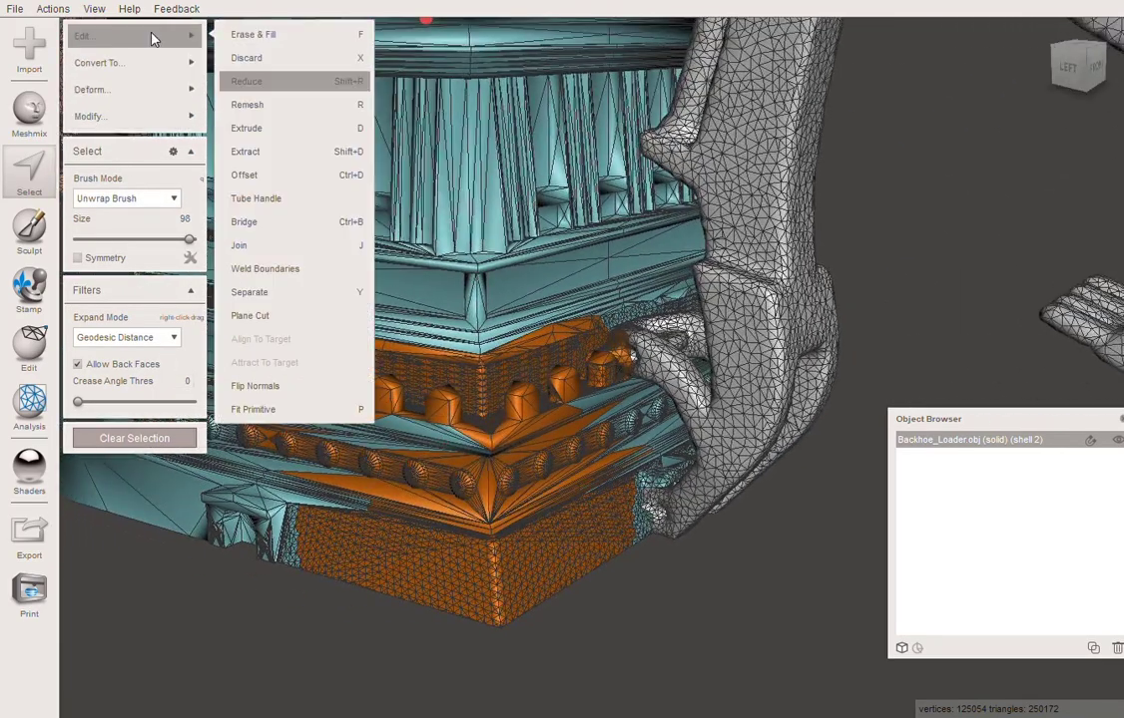
pyautogui.click(246, 83)
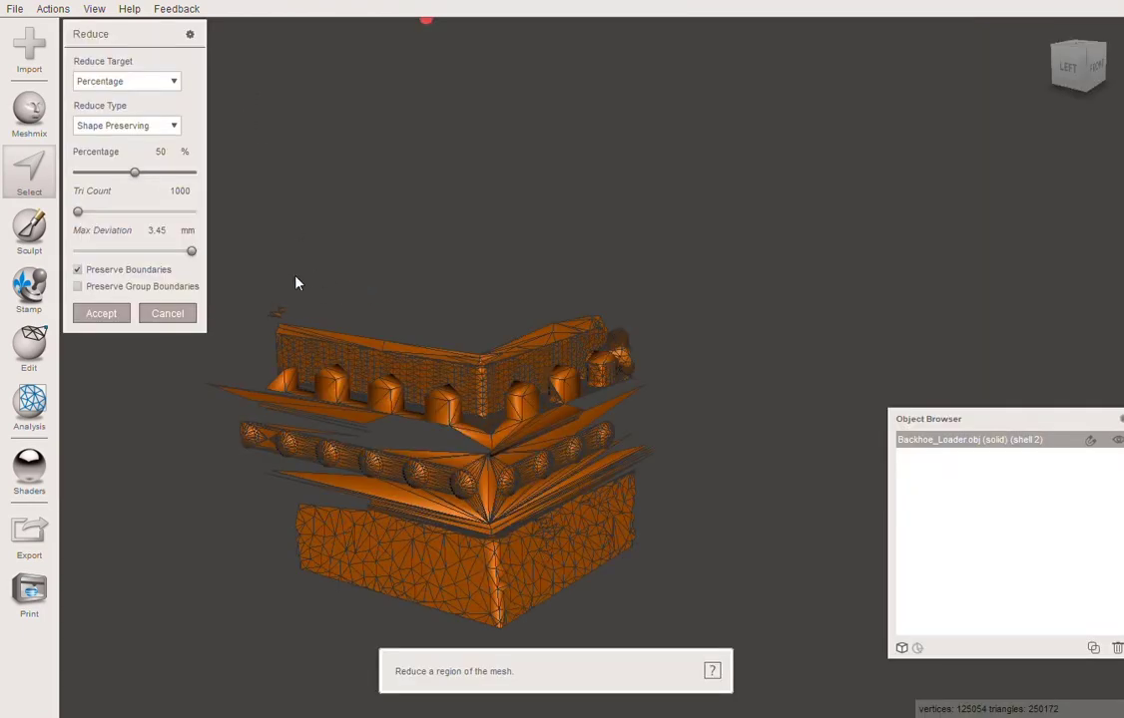
pyautogui.moveTo(136, 174)
pyautogui.mouseDown()
pyautogui.moveTo(94, 176)
pyautogui.moveTo(171, 184)
pyautogui.moveTo(100, 185)
pyautogui.moveTo(133, 190)
pyautogui.moveTo(190, 181)
pyautogui.moveTo(146, 175)
pyautogui.moveTo(81, 191)
pyautogui.moveTo(80, 175)
pyautogui.moveTo(143, 171)
pyautogui.moveTo(133, 174)
pyautogui.mouseUp()
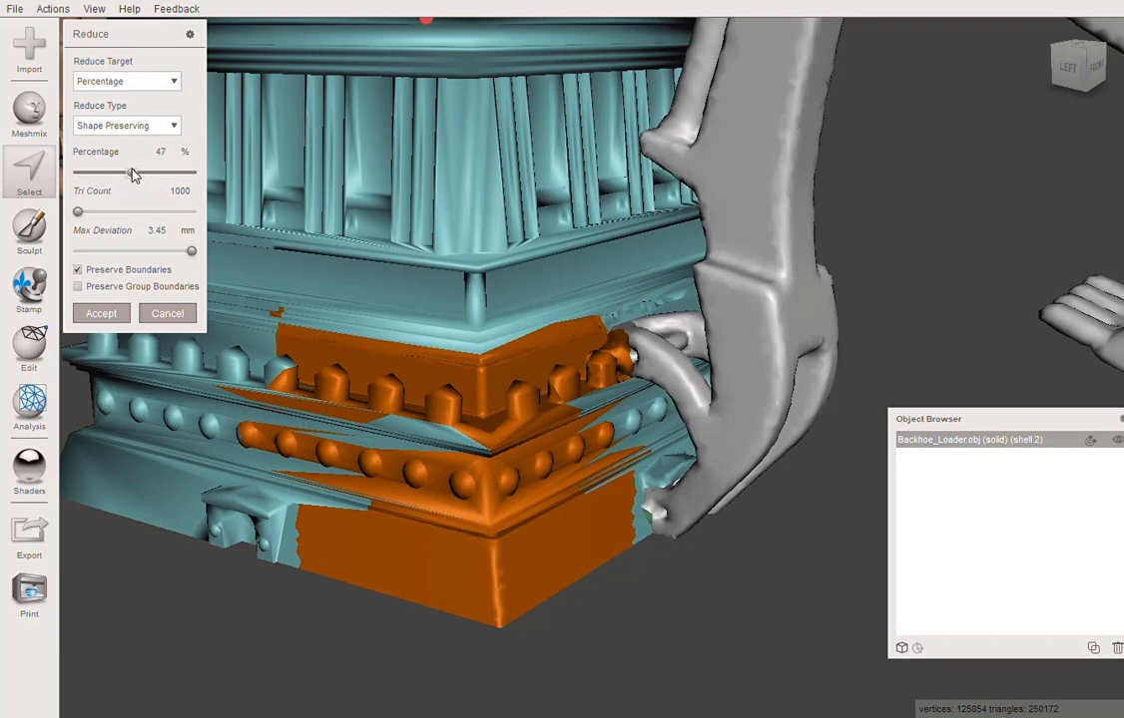
pyautogui.click(176, 129)
pyautogui.click(172, 130)
pyautogui.click(165, 80)
pyautogui.click(166, 82)
pyautogui.click(180, 123)
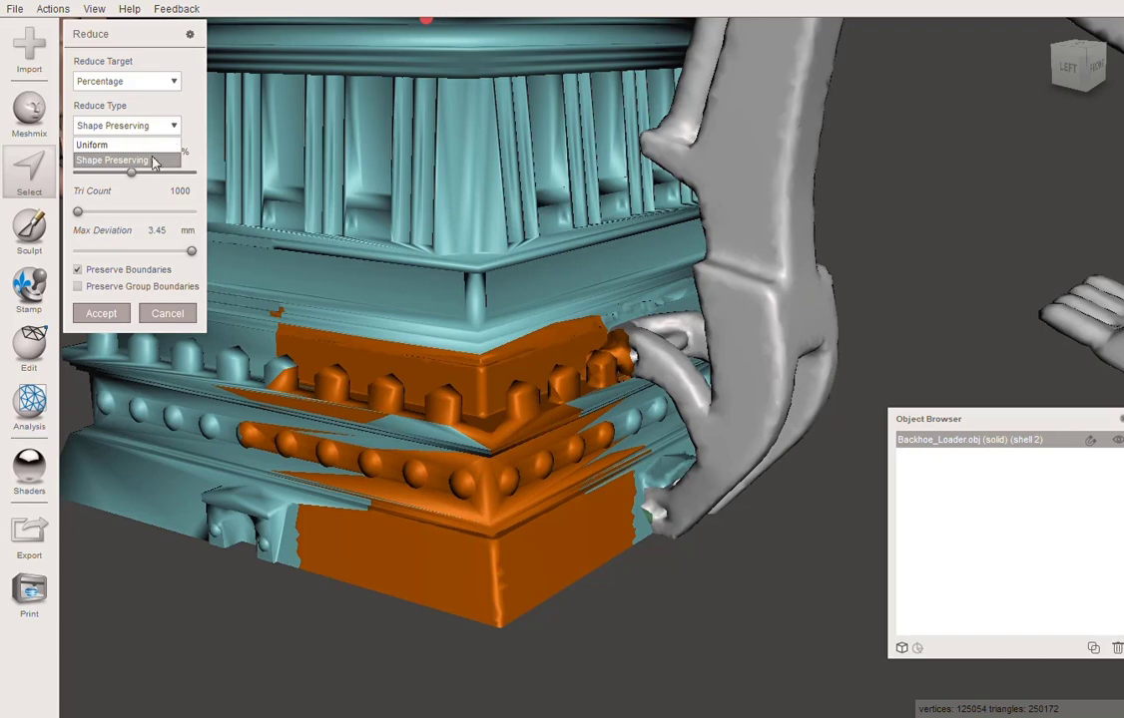
pyautogui.click(168, 83)
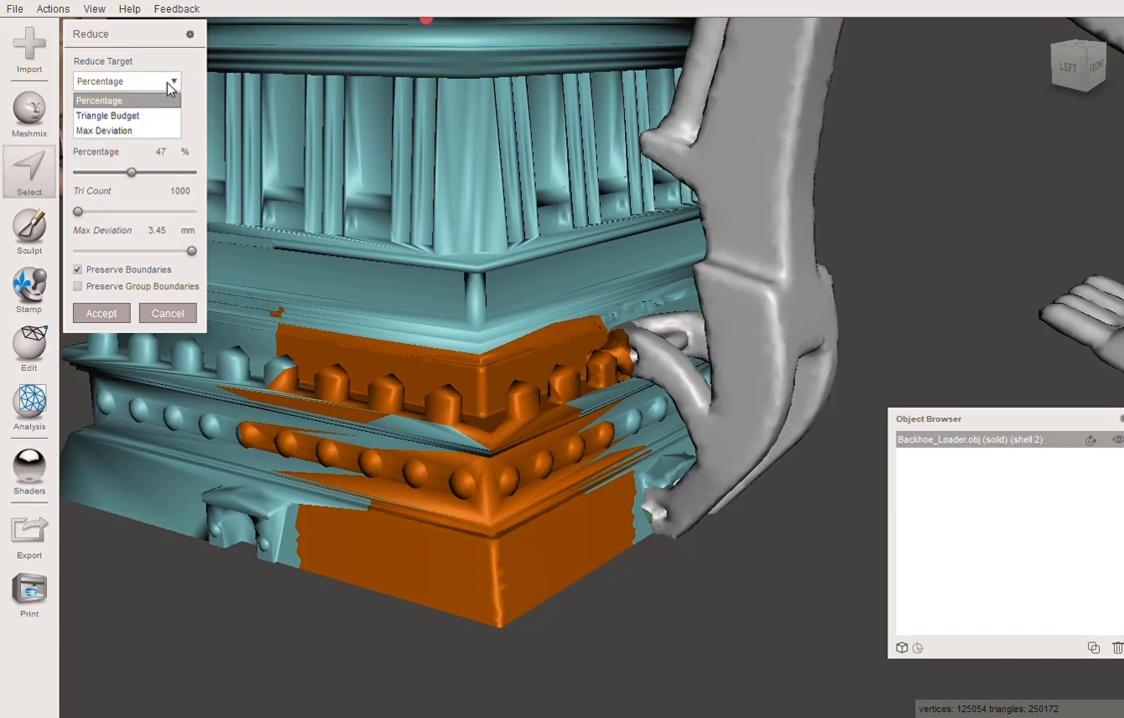
pyautogui.click(191, 94)
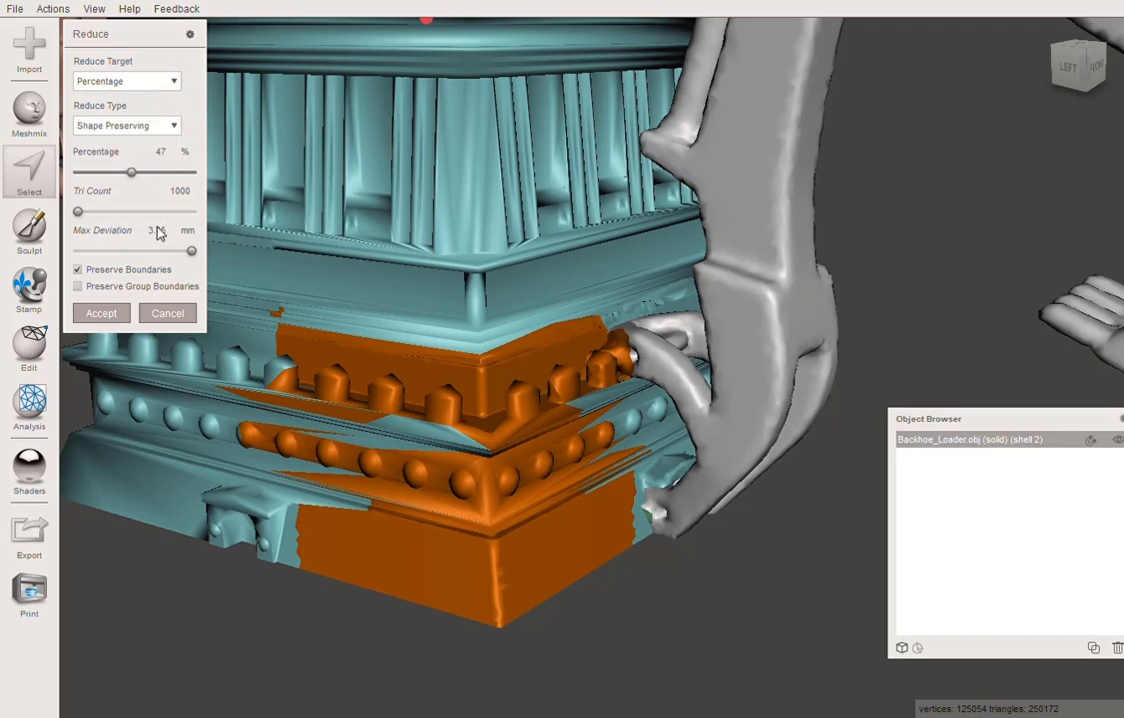
# Change the reduce target to Max Deviation, set it to 0.5 mm, and inspect the pedestal's corner.
pyautogui.click(140, 82)
pyautogui.click(127, 127)
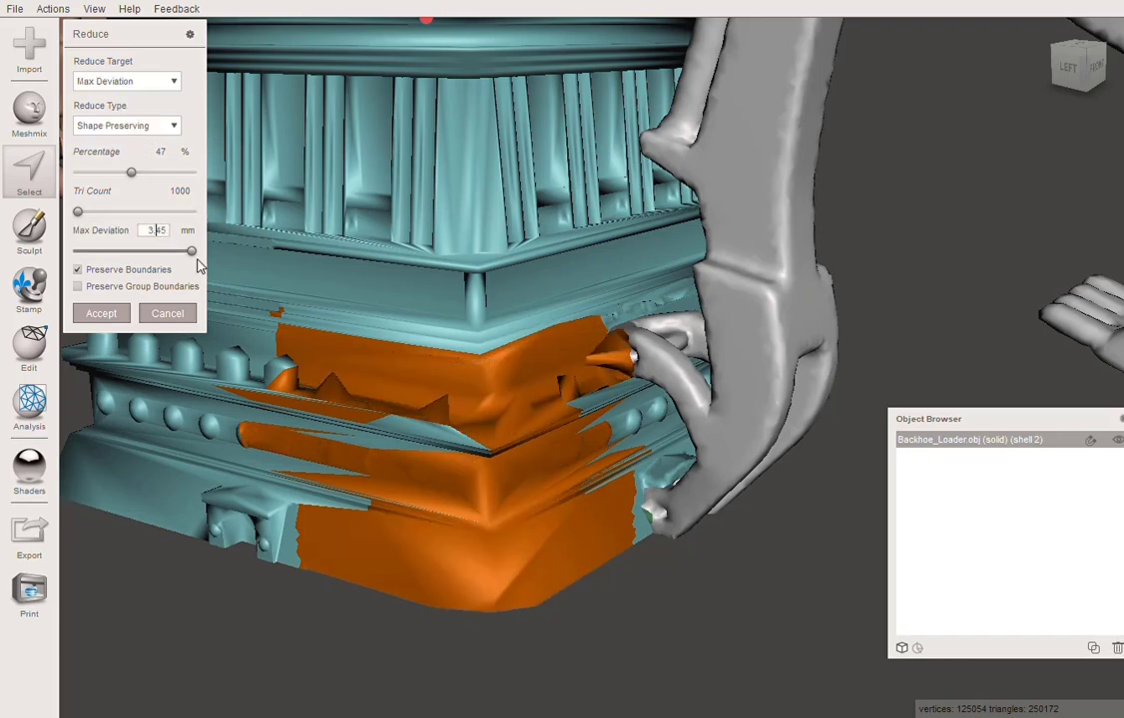
pyautogui.click(168, 233)
pyautogui.doubleClick(175, 234)
pyautogui.press('Return')
pyautogui.moveTo(461, 498); pyautogui.dragTo(334, 364, button='right')
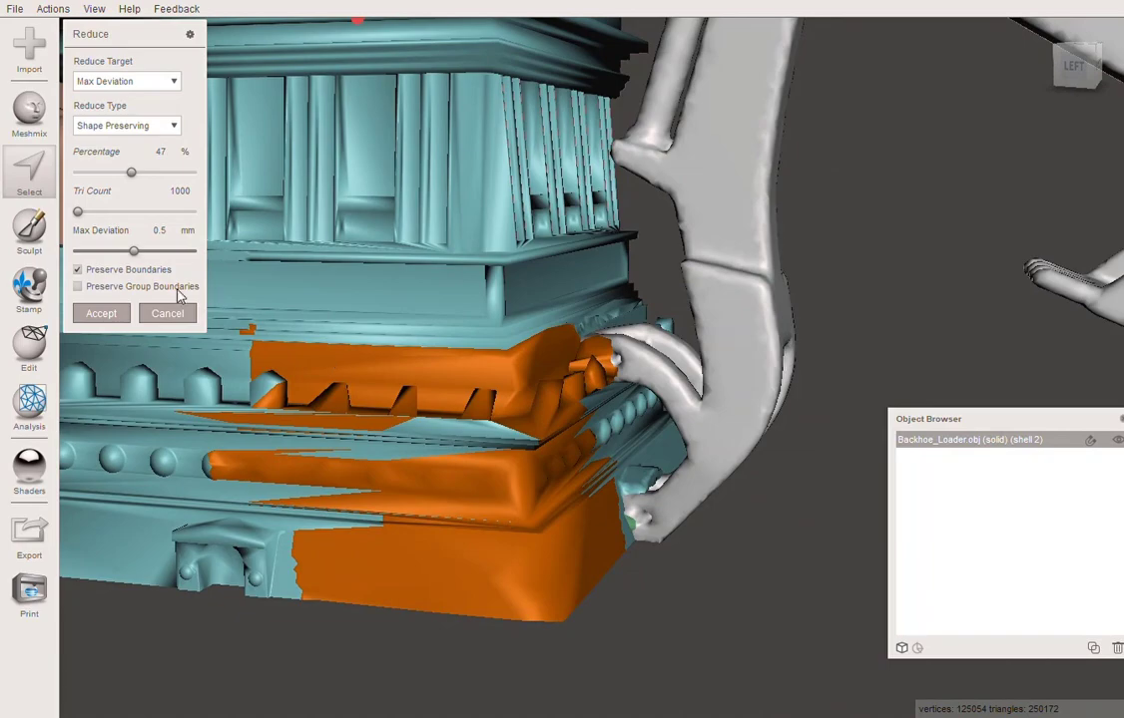
# Lower the maximum deviation to 0.01 mm, check the reduced triangles in wireframe, and accept the reduction.
pyautogui.moveTo(134, 252); pyautogui.dragTo(78, 267)
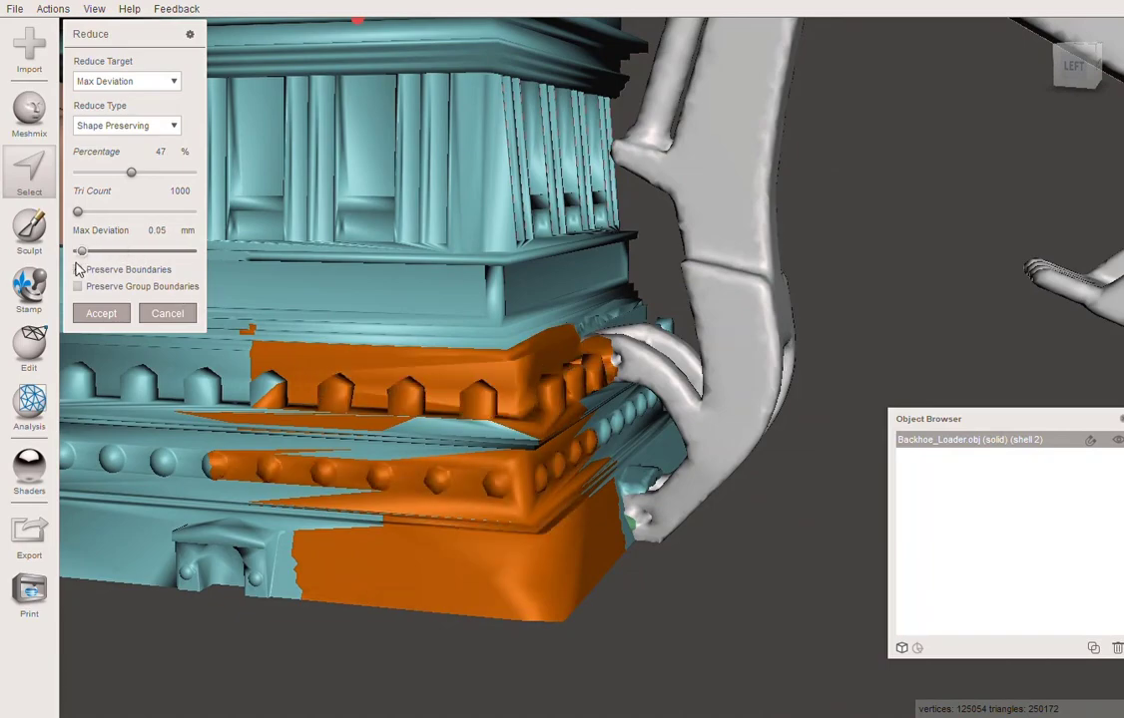
pyautogui.moveTo(518, 554); pyautogui.dragTo(459, 533, button='right')
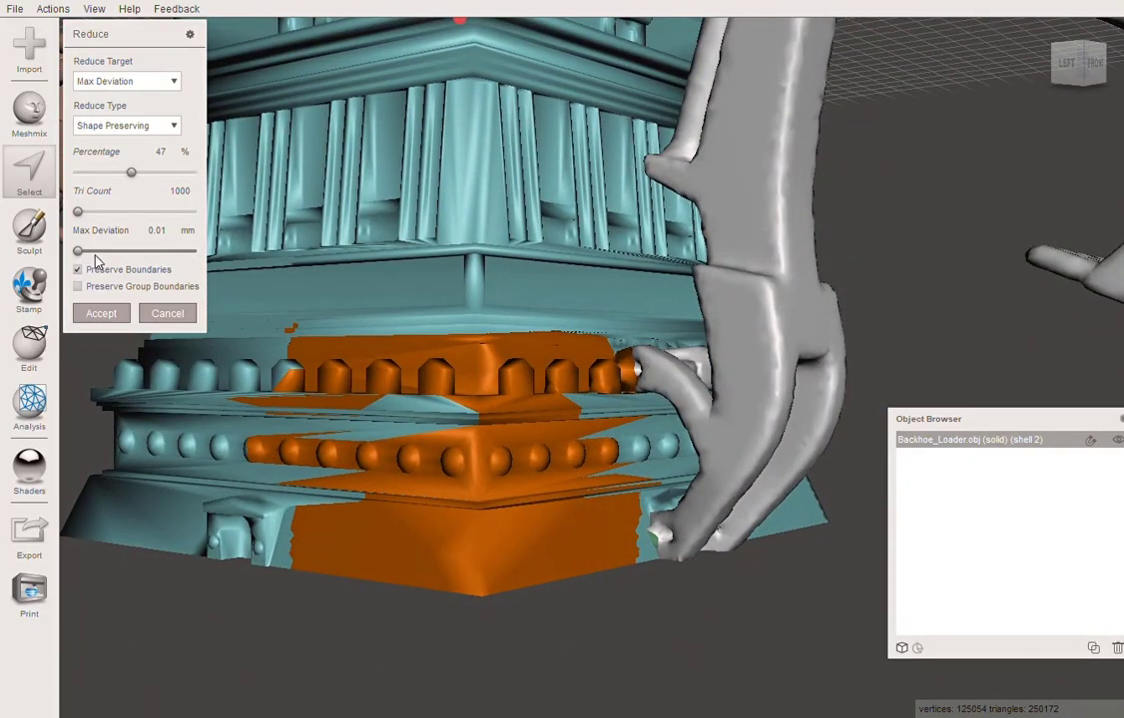
pyautogui.press('w')
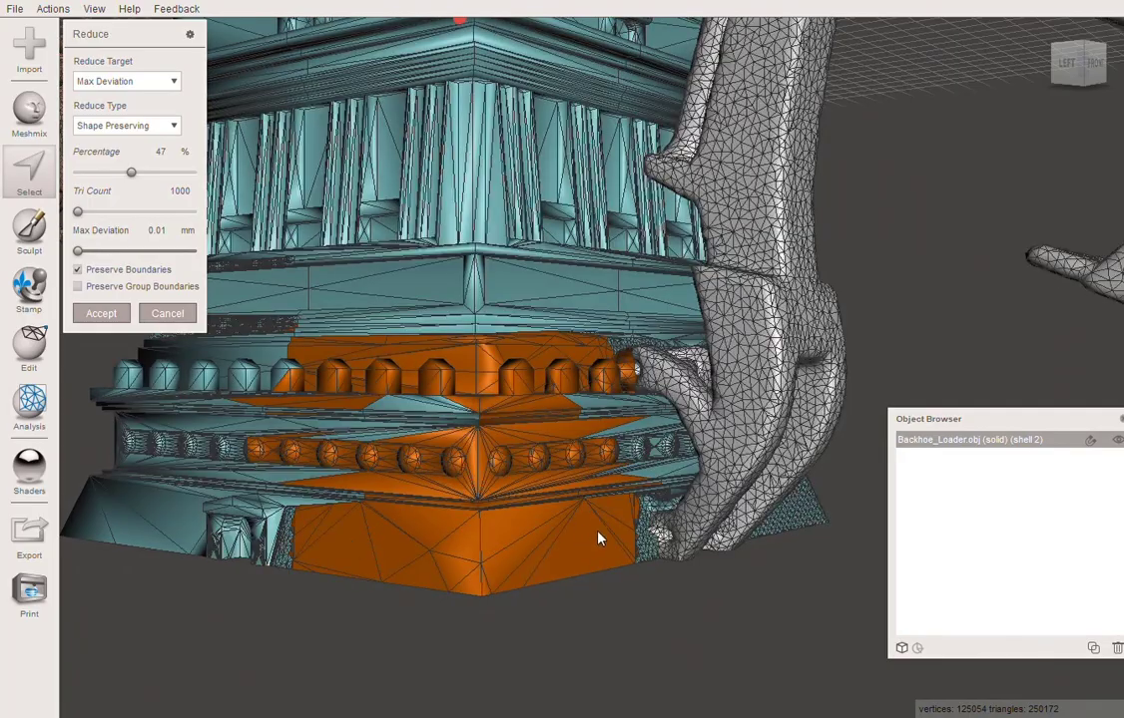
pyautogui.moveTo(531, 545); pyautogui.dragTo(404, 521, button='right')
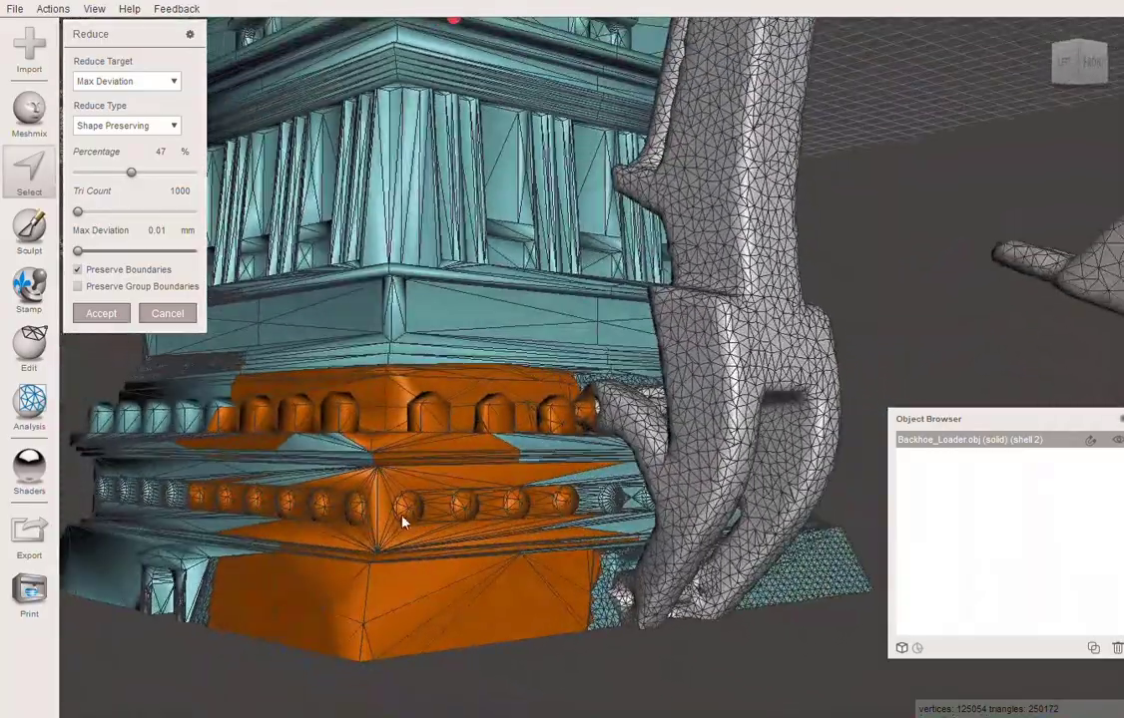
pyautogui.click(107, 315)
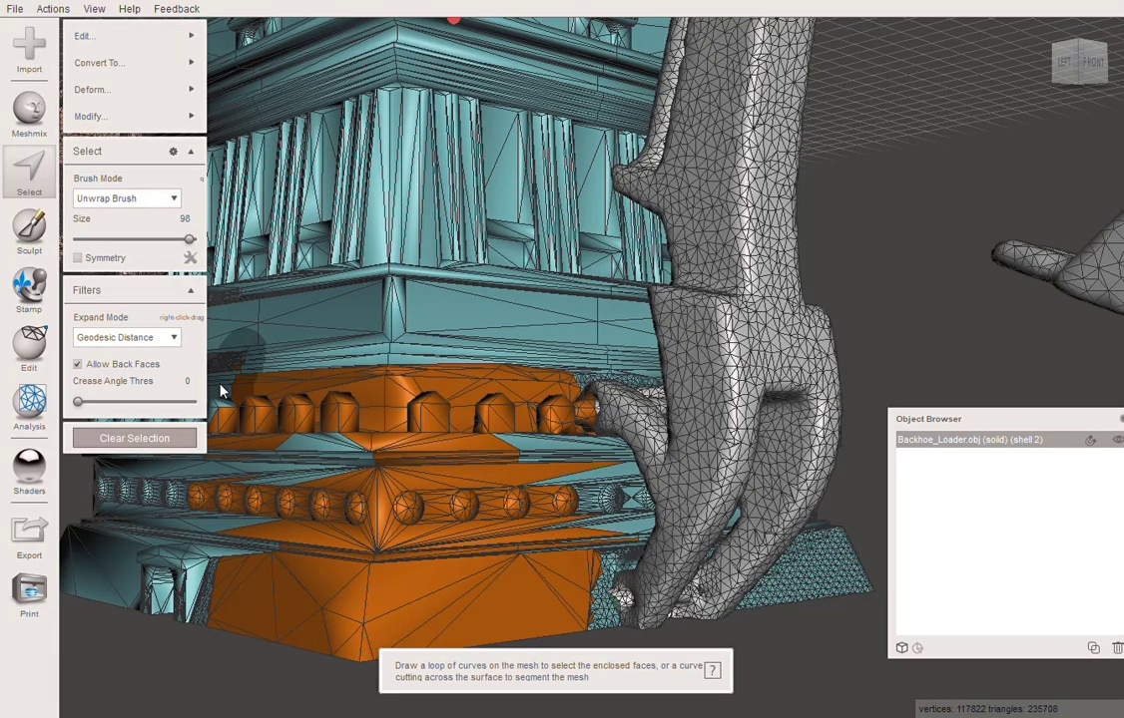
# Transform the undead_spider.stl mesh to a spot below the pedestal, moving it about -26.2 mm in X and -126.2 mm in Y.
pyautogui.scroll(-5, 469, 397)
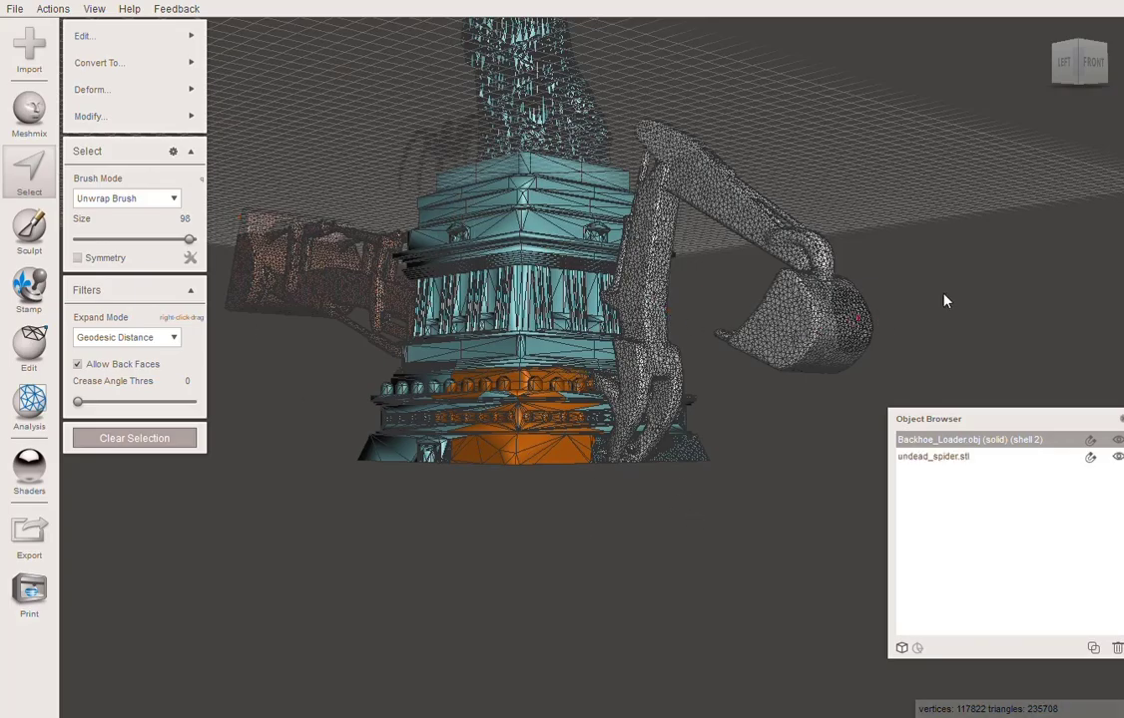
pyautogui.moveTo(943, 302); pyautogui.dragTo(966, 436, button='right')
pyautogui.click(948, 457)
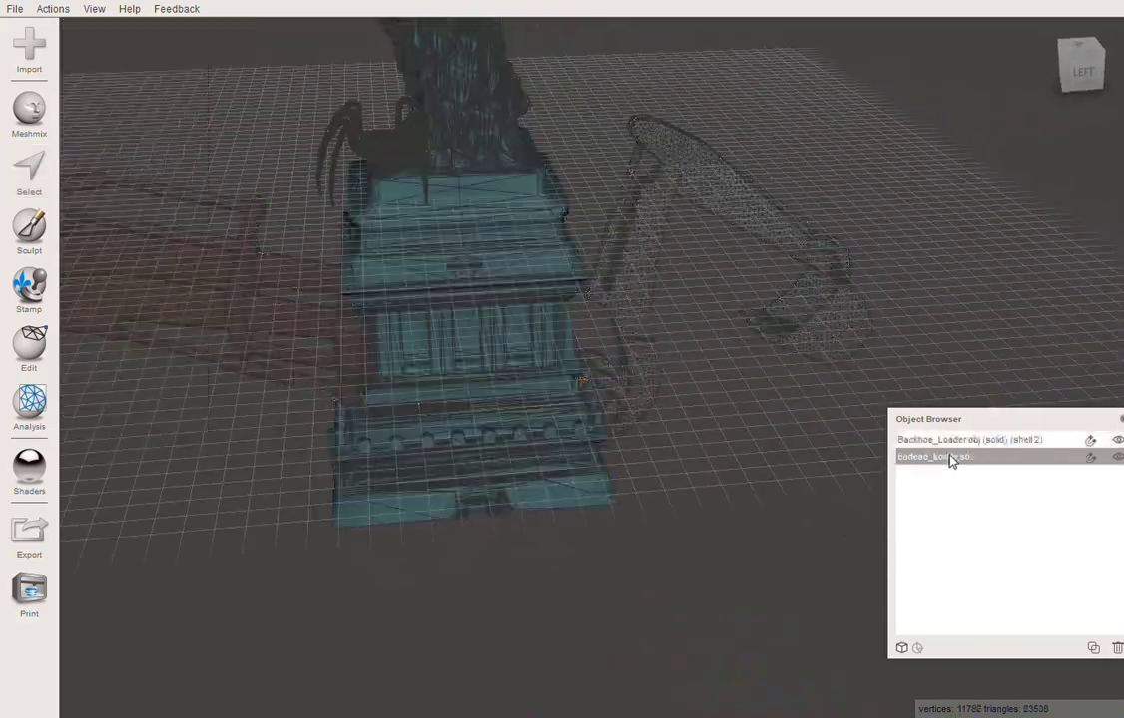
pyautogui.press('t')
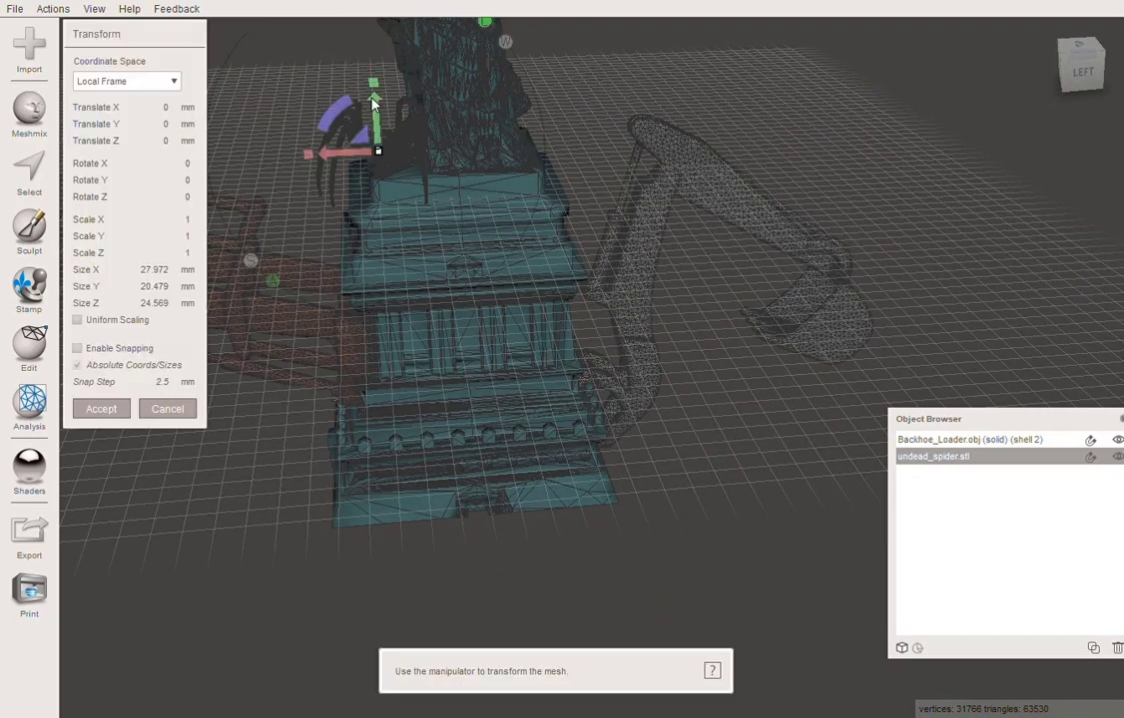
pyautogui.moveTo(372, 100); pyautogui.dragTo(446, 583)
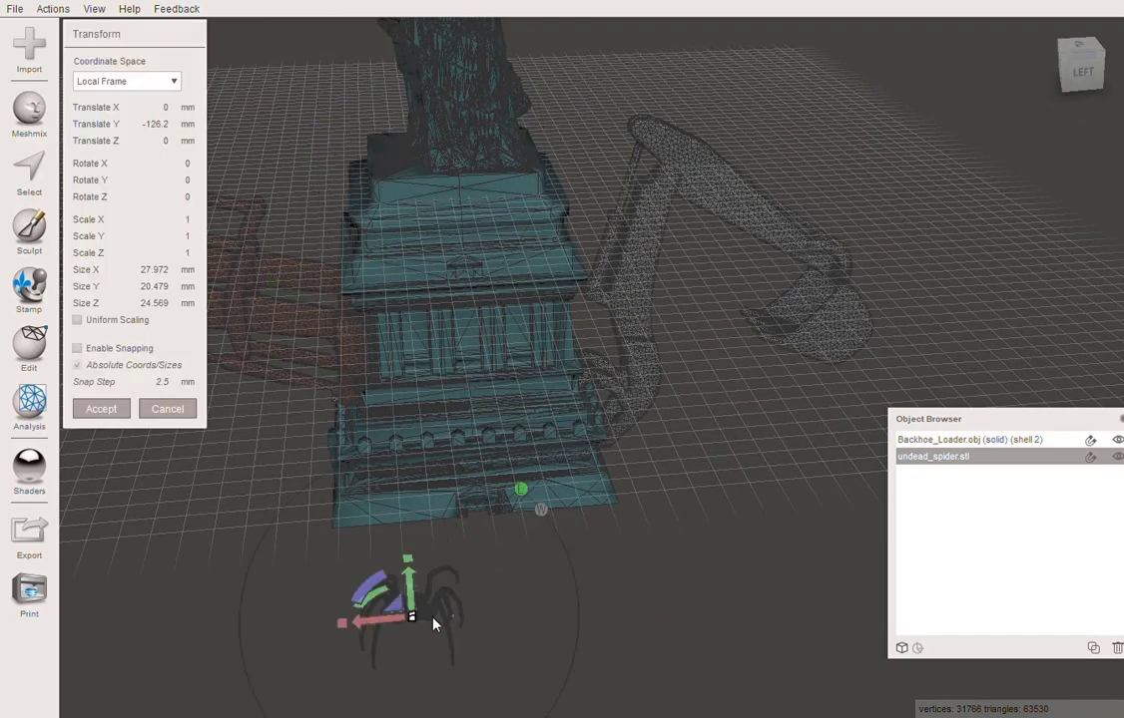
pyautogui.moveTo(365, 623); pyautogui.dragTo(578, 679)
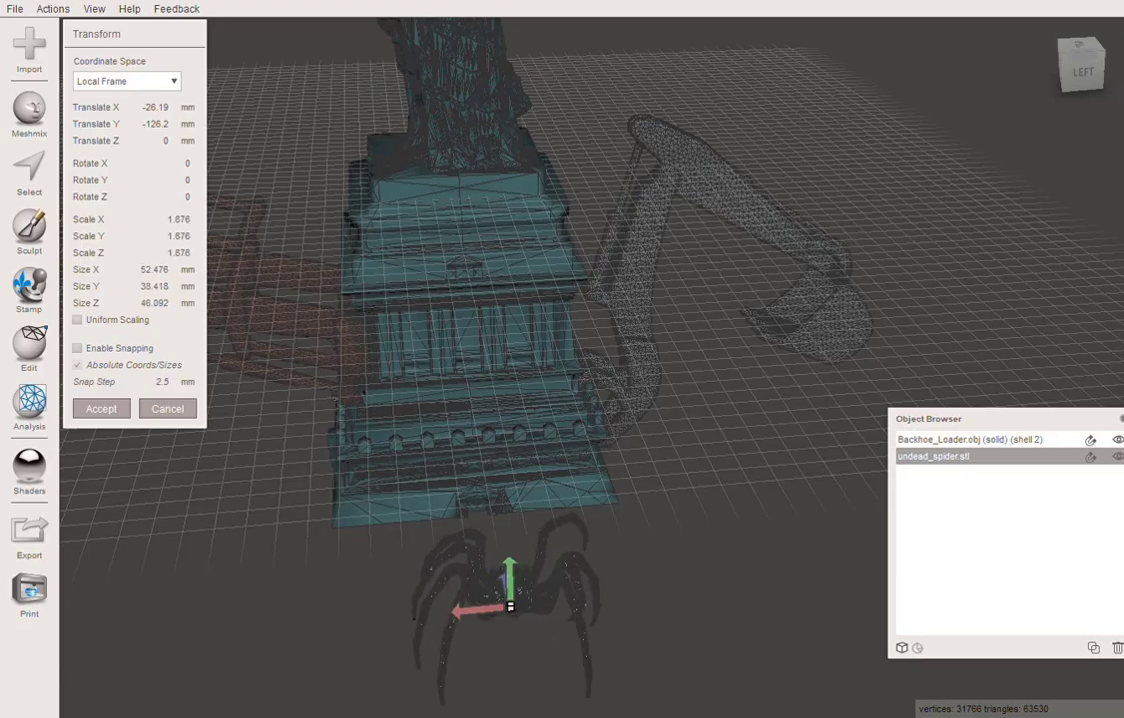
# Enlarge the spider uniformly to a scale of about 10.6 and rotate it about 86 degrees around Y.
pyautogui.moveTo(512, 607); pyautogui.dragTo(1014, 567)
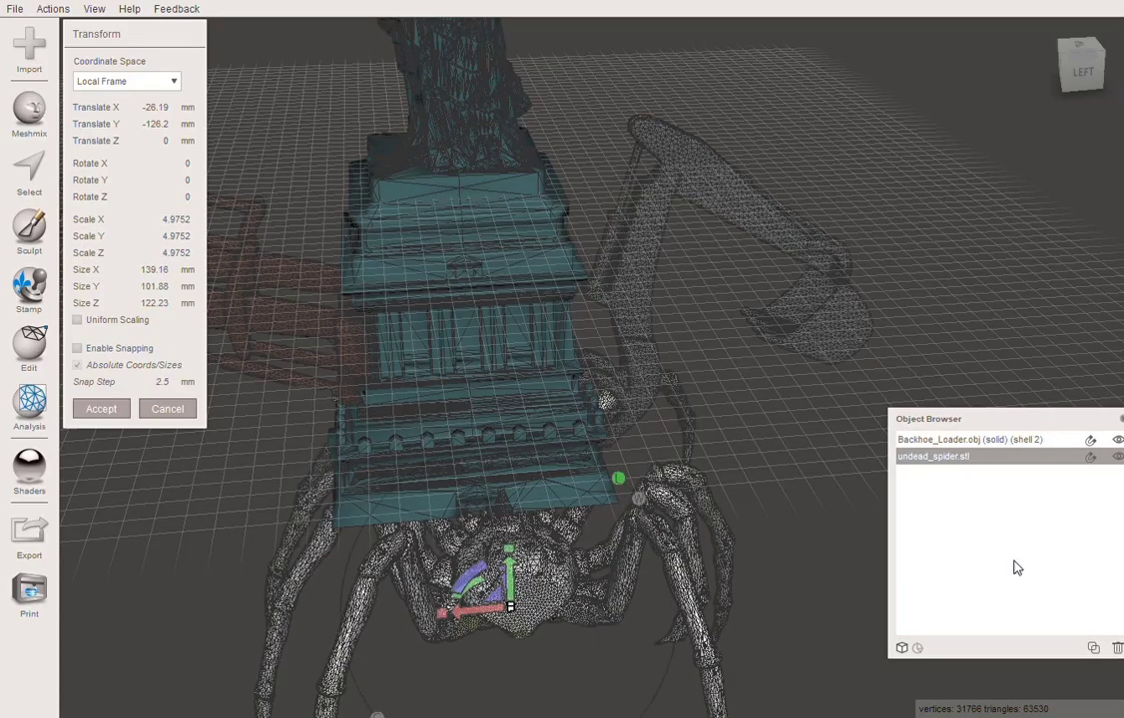
pyautogui.moveTo(511, 611); pyautogui.dragTo(1058, 573)
pyautogui.moveTo(1058, 573); pyautogui.dragTo(1037, 699, button='right')
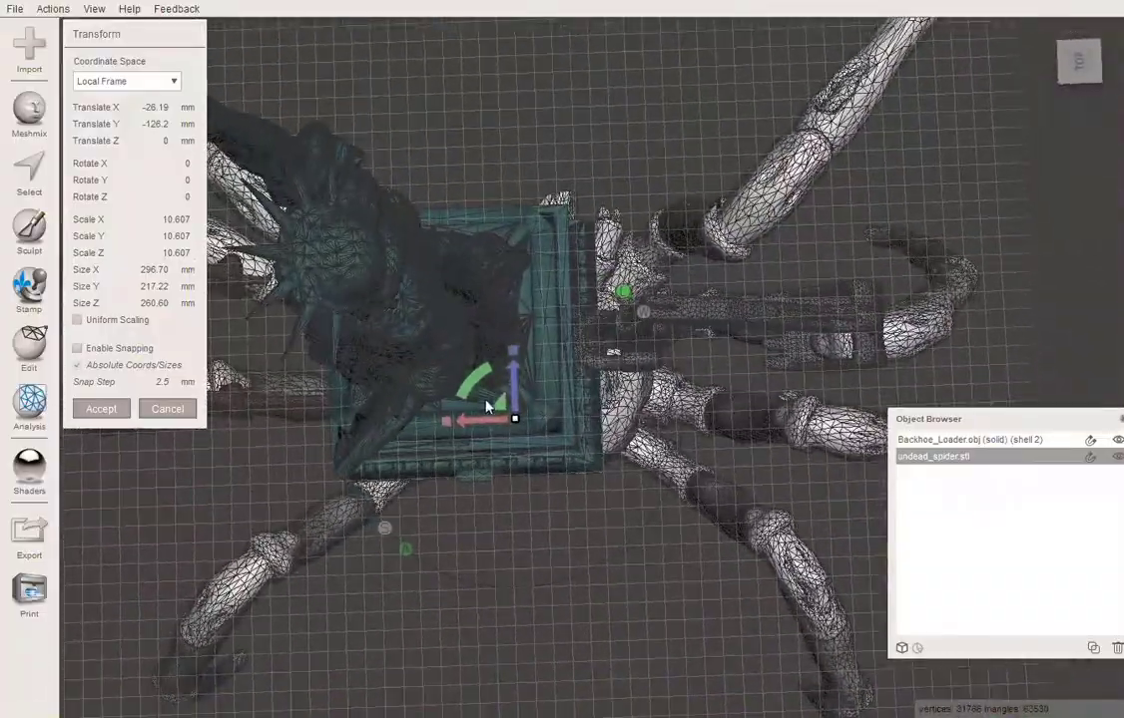
pyautogui.moveTo(487, 407); pyautogui.dragTo(469, 471)
pyautogui.moveTo(469, 471); pyautogui.dragTo(476, 284, button='right')
# Position the spider's body around the pedestal's underside at translations of about X -35.7, Y -91.6 and Z 10.7 mm.
pyautogui.moveTo(499, 646); pyautogui.dragTo(593, 477)
pyautogui.moveTo(594, 475); pyautogui.dragTo(551, 604, button='right')
pyautogui.moveTo(717, 506); pyautogui.dragTo(687, 503)
pyautogui.moveTo(651, 461); pyautogui.dragTo(695, 507)
pyautogui.moveTo(772, 587); pyautogui.dragTo(592, 583, button='right')
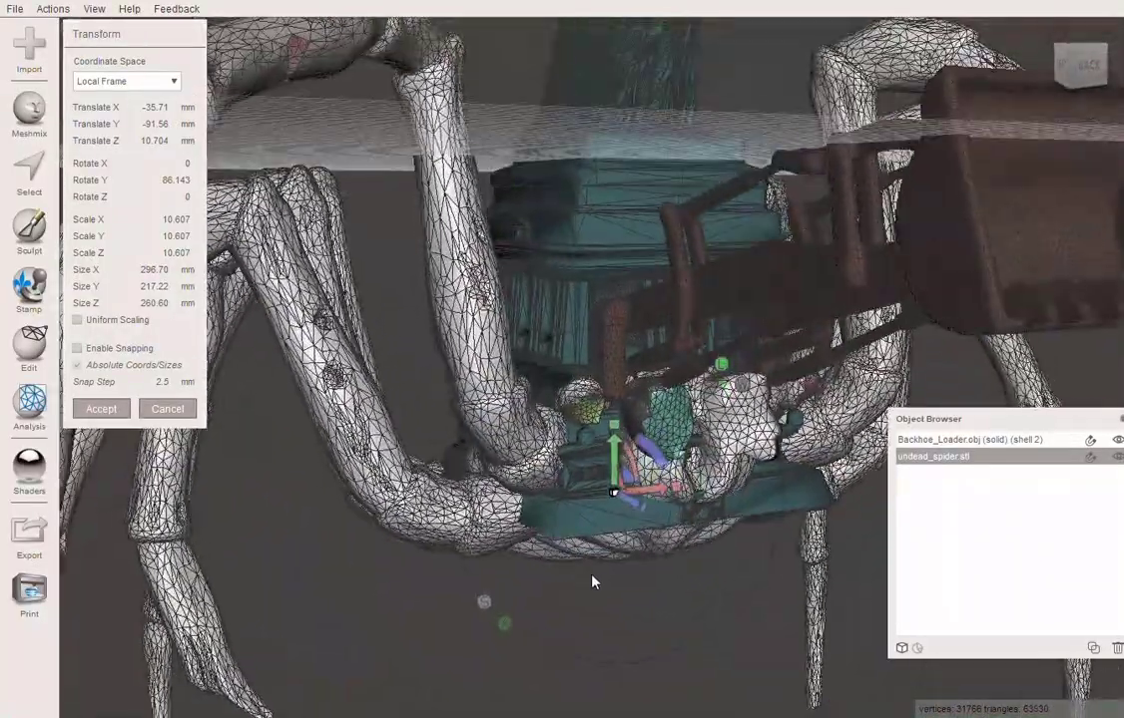
# Shrink the spider uniformly to a scale of about 8.63 and accept the transform.
pyautogui.moveTo(614, 493); pyautogui.dragTo(594, 553)
pyautogui.moveTo(594, 553); pyautogui.dragTo(371, 369, button='right')
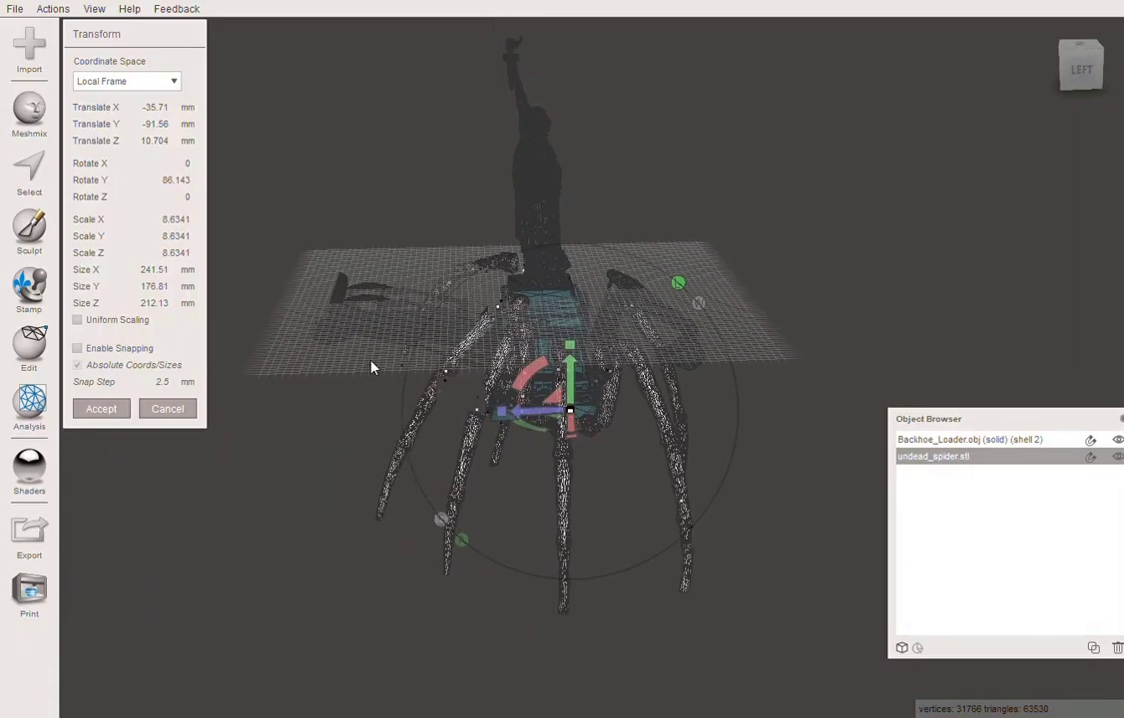
pyautogui.click(100, 411)
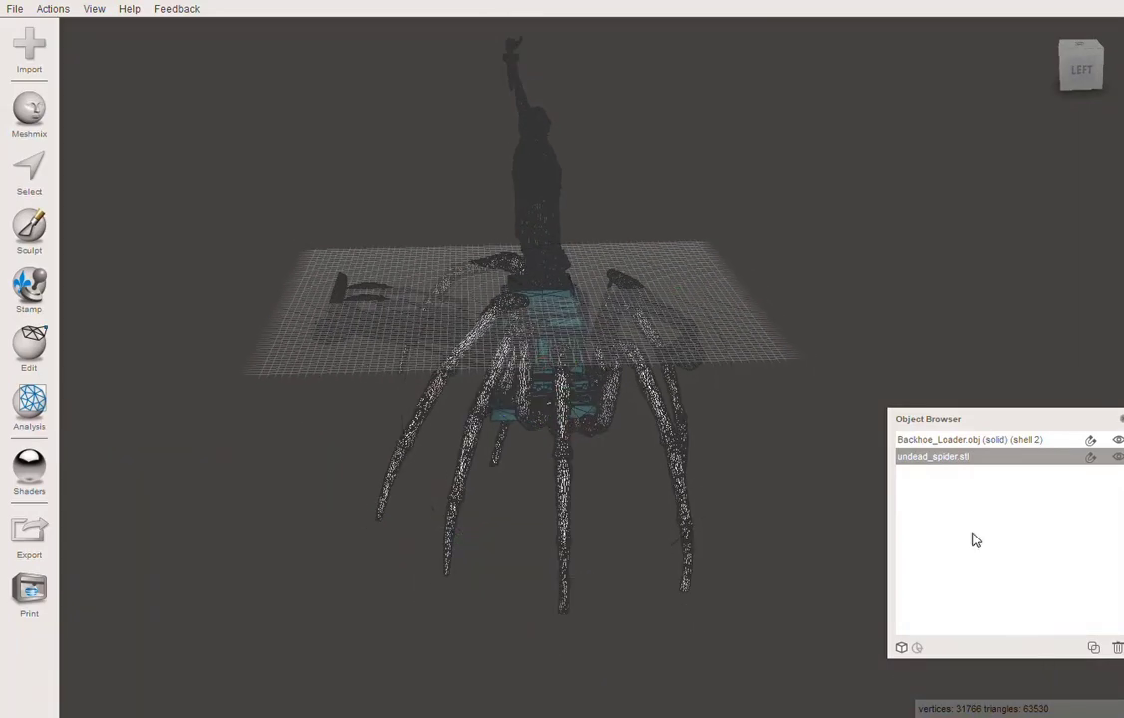
# Try a precise Boolean Union of the pedestal model and undead_spider.stl, and examine the marked defect where a leg meets the pedestal.
pyautogui.keyDown('shift'); pyautogui.click(946, 440); pyautogui.keyUp('shift')
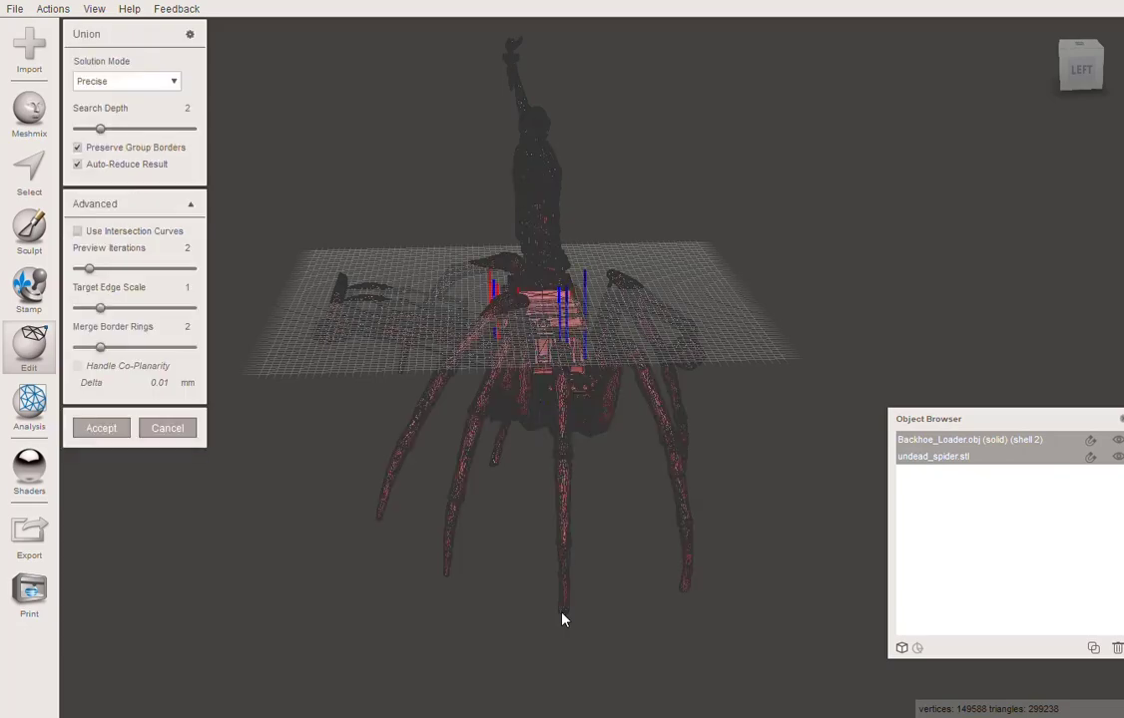
pyautogui.moveTo(734, 446); pyautogui.dragTo(391, 416, button='right')
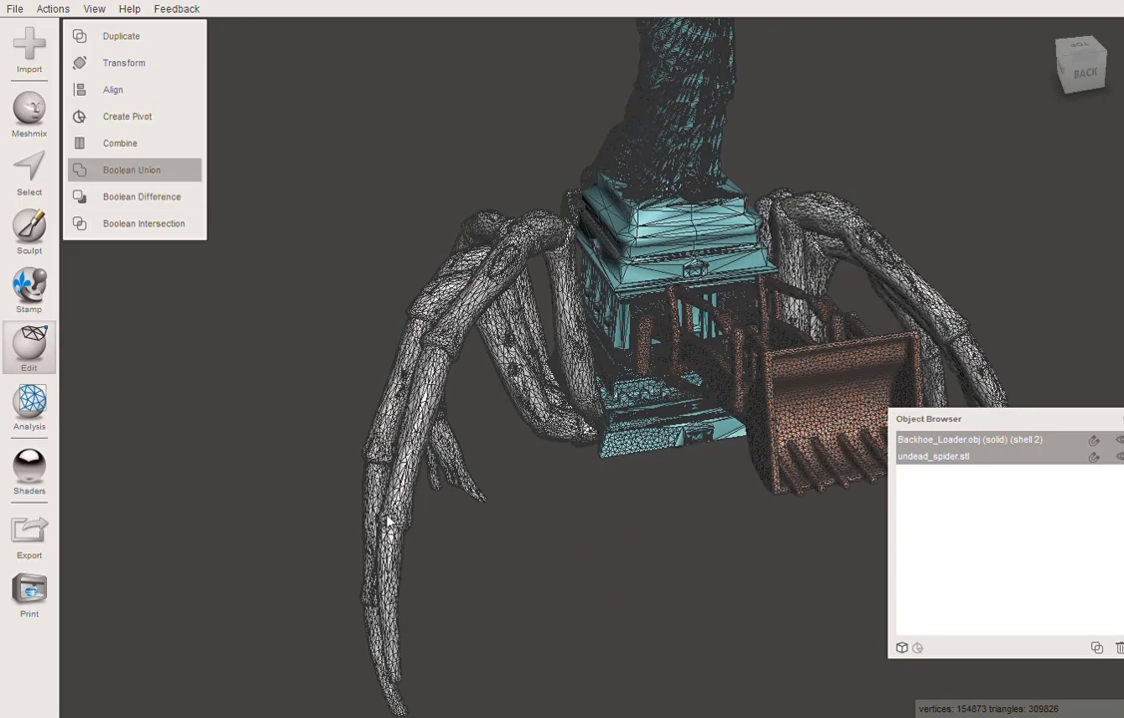
pyautogui.scroll(3, 559, 389)
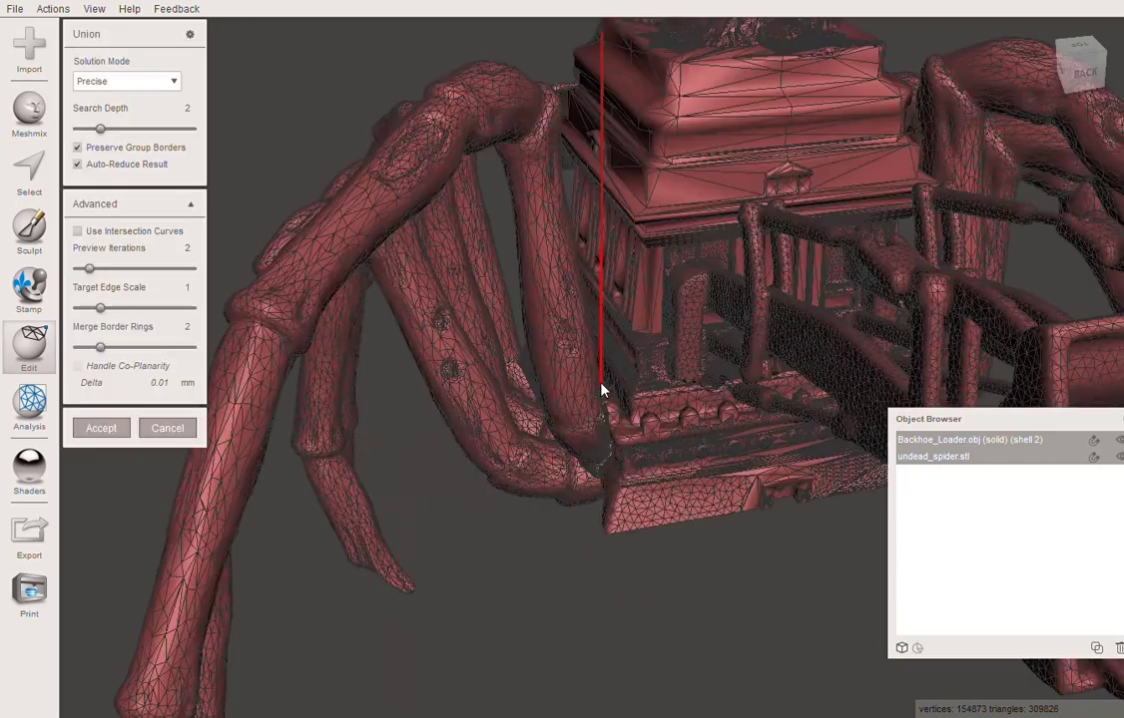
pyautogui.scroll(5, 599, 313)
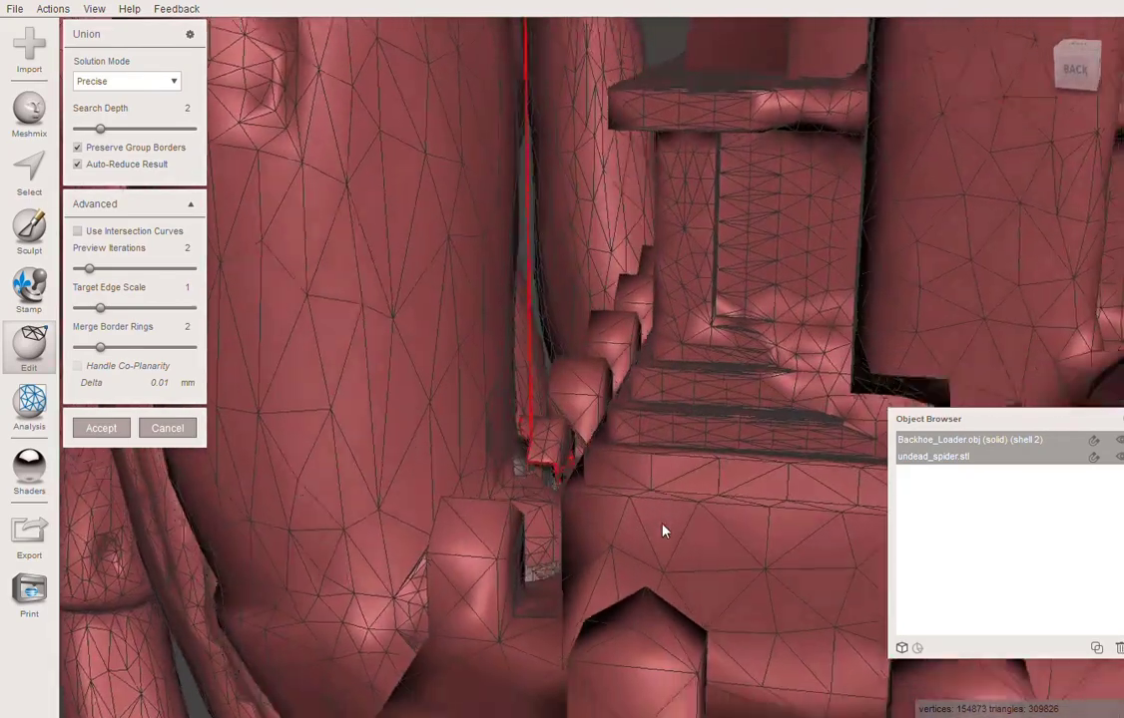
pyautogui.moveTo(663, 525); pyautogui.dragTo(678, 539, button='right')
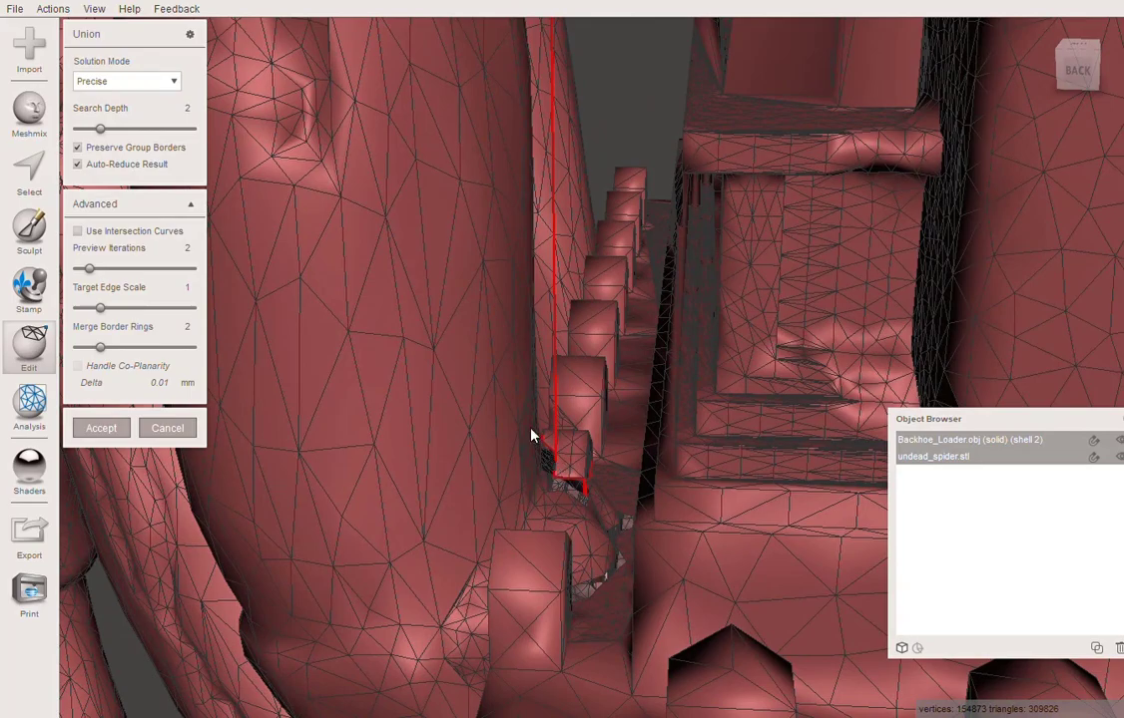
pyautogui.moveTo(581, 493); pyautogui.dragTo(579, 543, button='right')
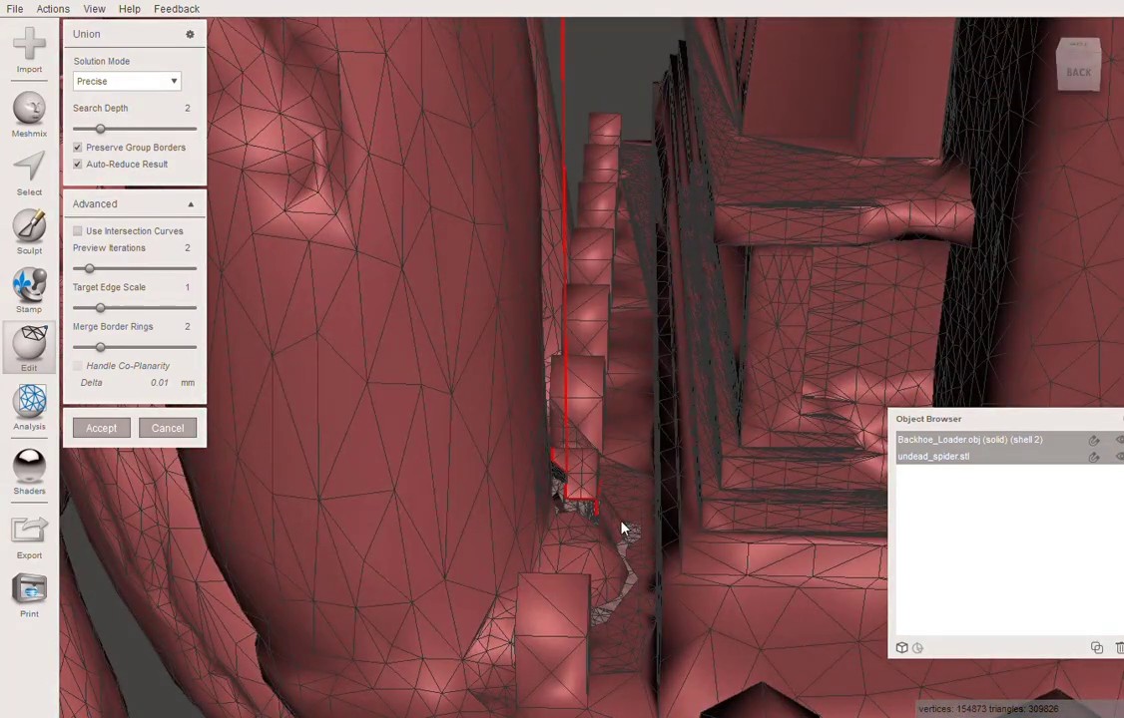
pyautogui.click(167, 429)
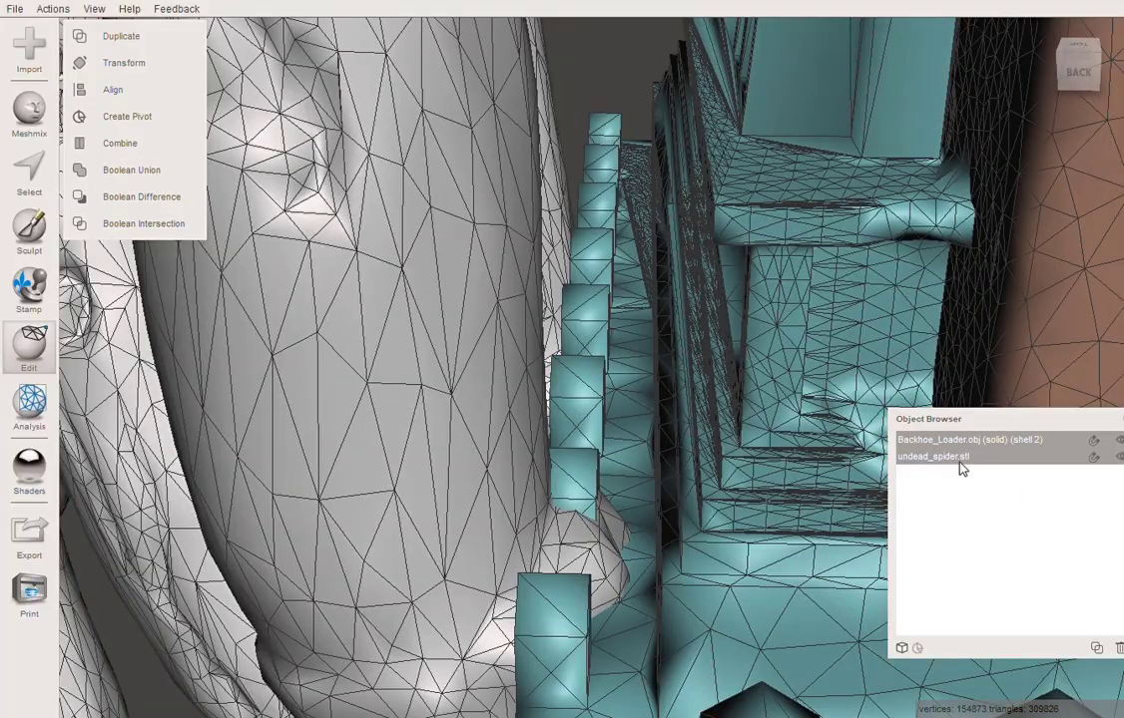
# Hide the spider and replace the pedestal's end knob near the leg joint with a Smooth MVC fill.
pyautogui.click(971, 439)
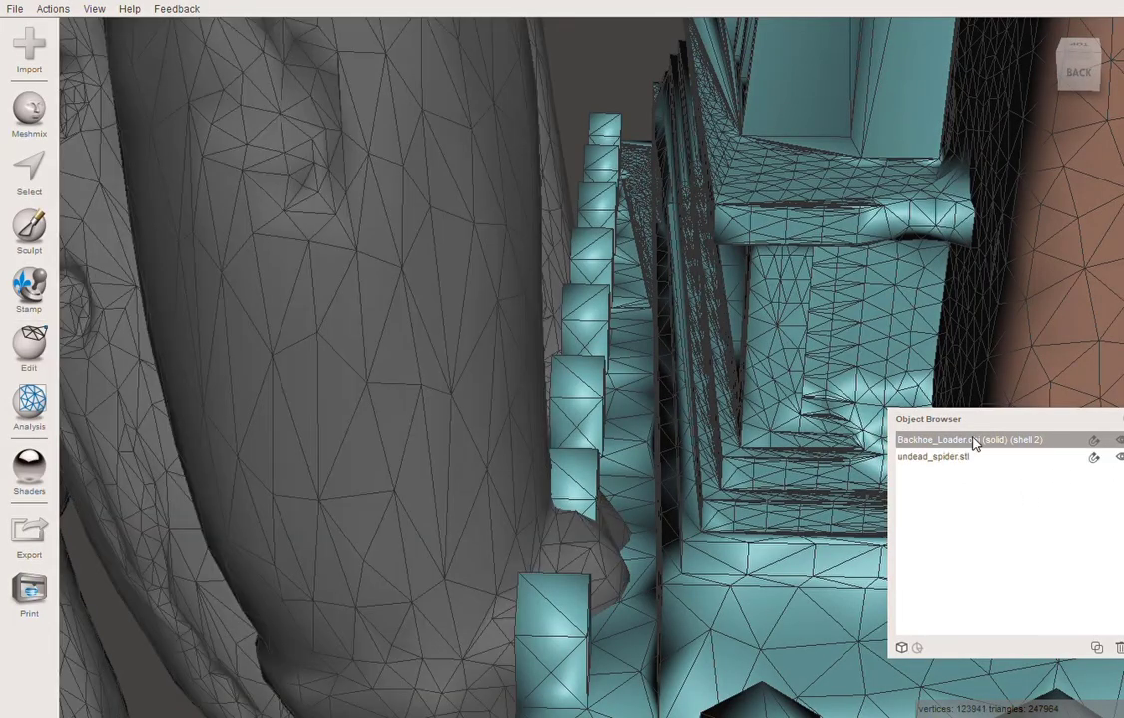
pyautogui.click(1120, 457)
pyautogui.moveTo(605, 483); pyautogui.dragTo(870, 571, button='right')
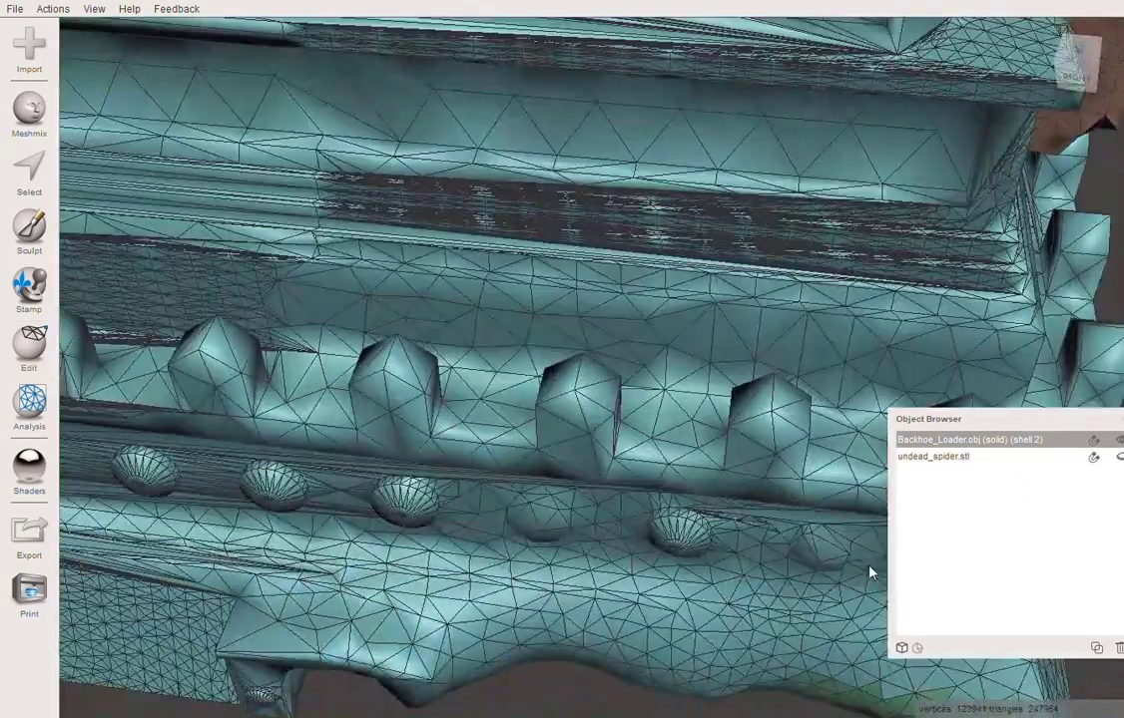
pyautogui.press('s')
pyautogui.moveTo(770, 419); pyautogui.dragTo(767, 453)
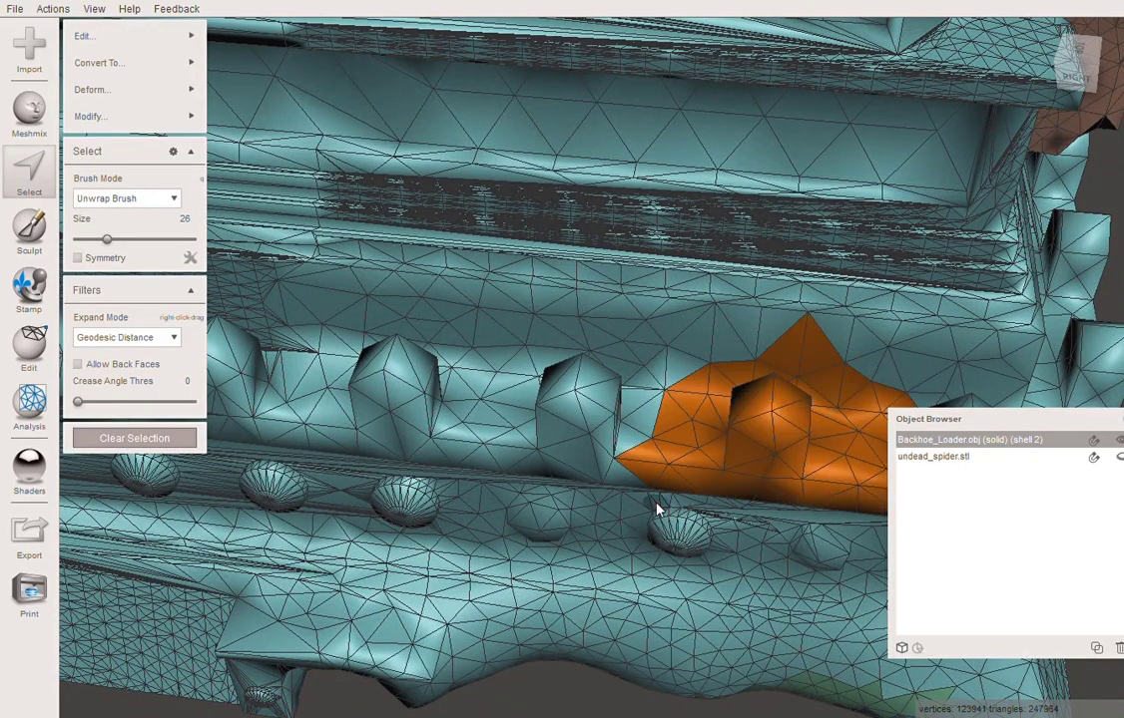
pyautogui.press('f')
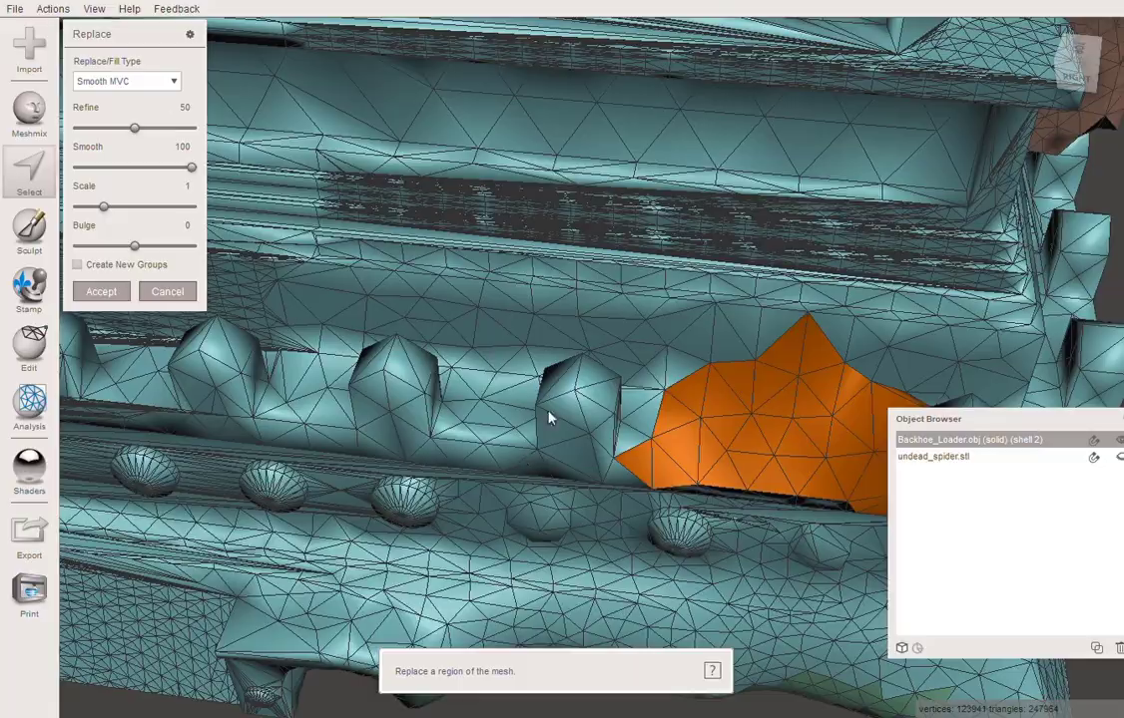
pyautogui.moveTo(548, 418)
pyautogui.mouseDown(button='right')
pyautogui.moveTo(509, 422)
pyautogui.moveTo(479, 319)
pyautogui.moveTo(674, 355)
pyautogui.moveTo(548, 405)
pyautogui.mouseUp(button='right')
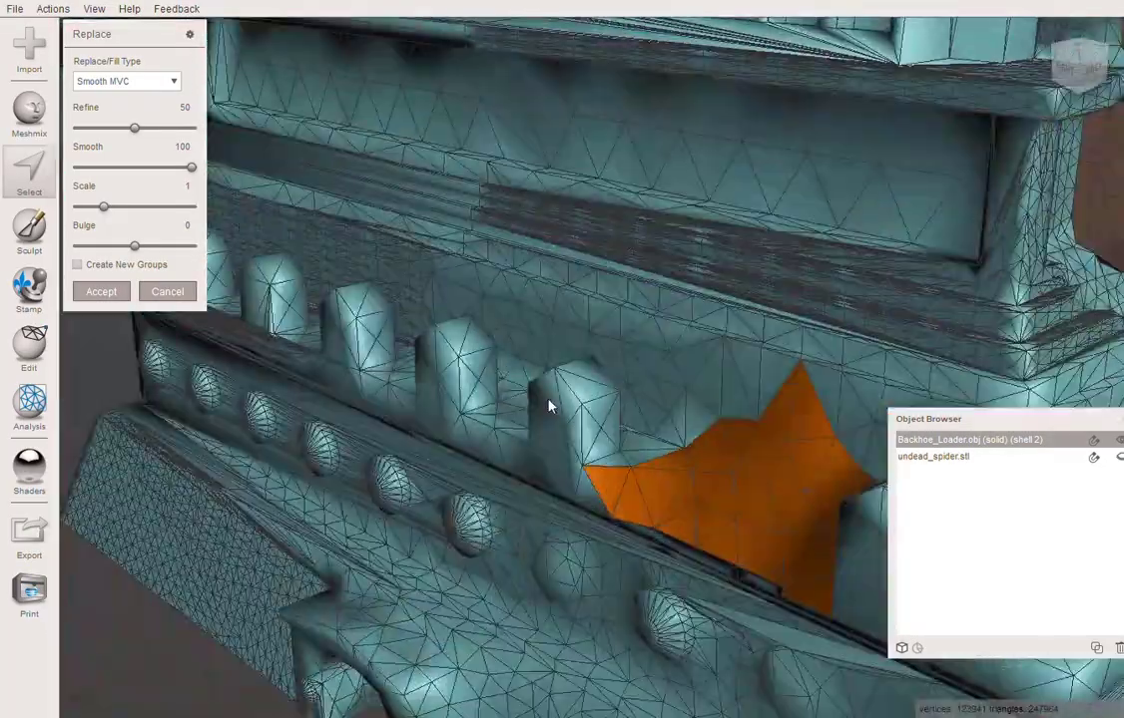
pyautogui.click(100, 292)
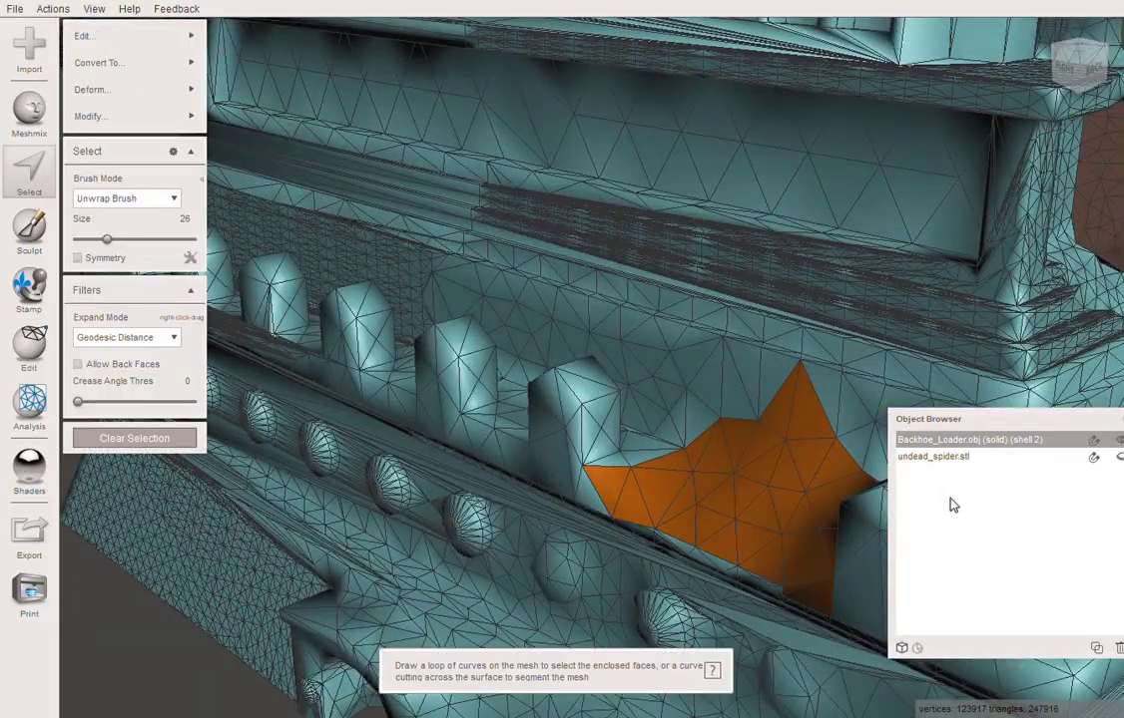
# Merge the pedestal model and undead_spider.stl with a Boolean Union in Precise mode.
pyautogui.keyDown('shift'); pyautogui.click(945, 458); pyautogui.keyUp('shift')
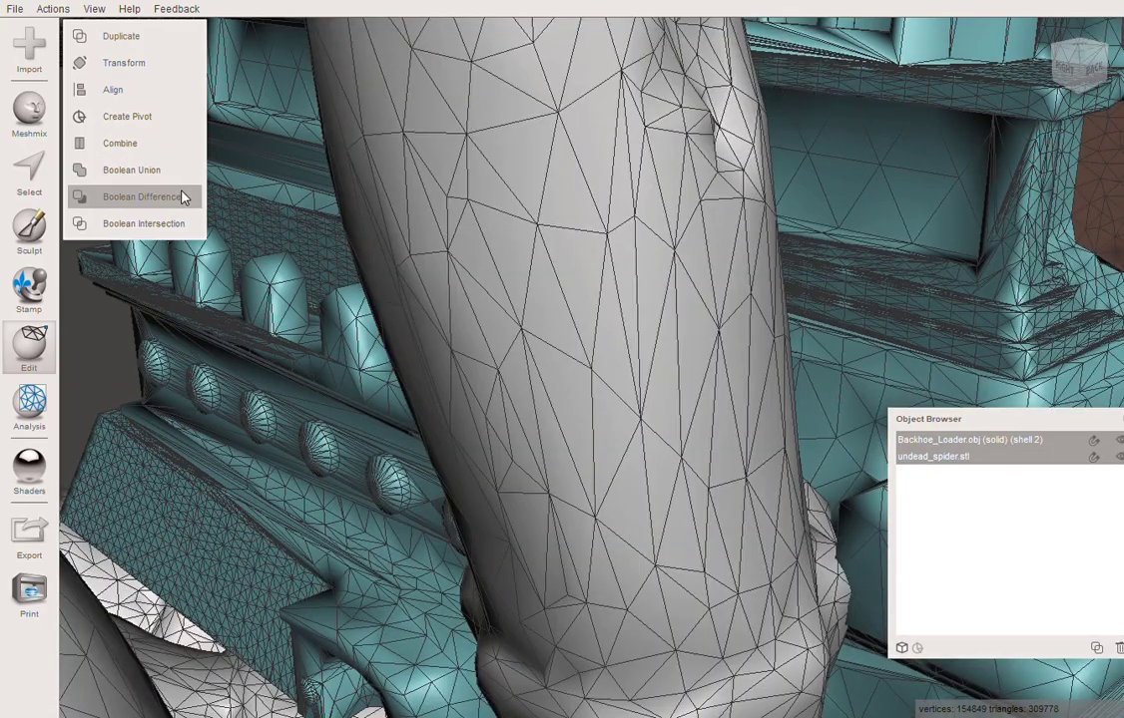
pyautogui.click(140, 172)
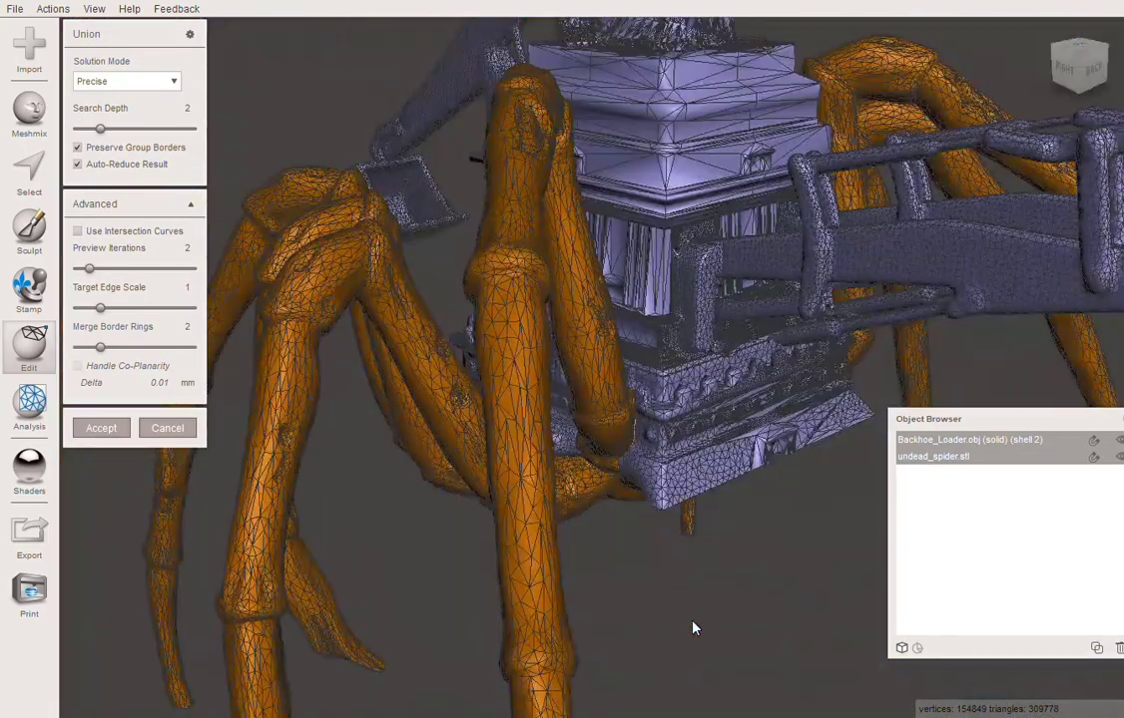
pyautogui.moveTo(695, 628); pyautogui.dragTo(655, 591, button='right')
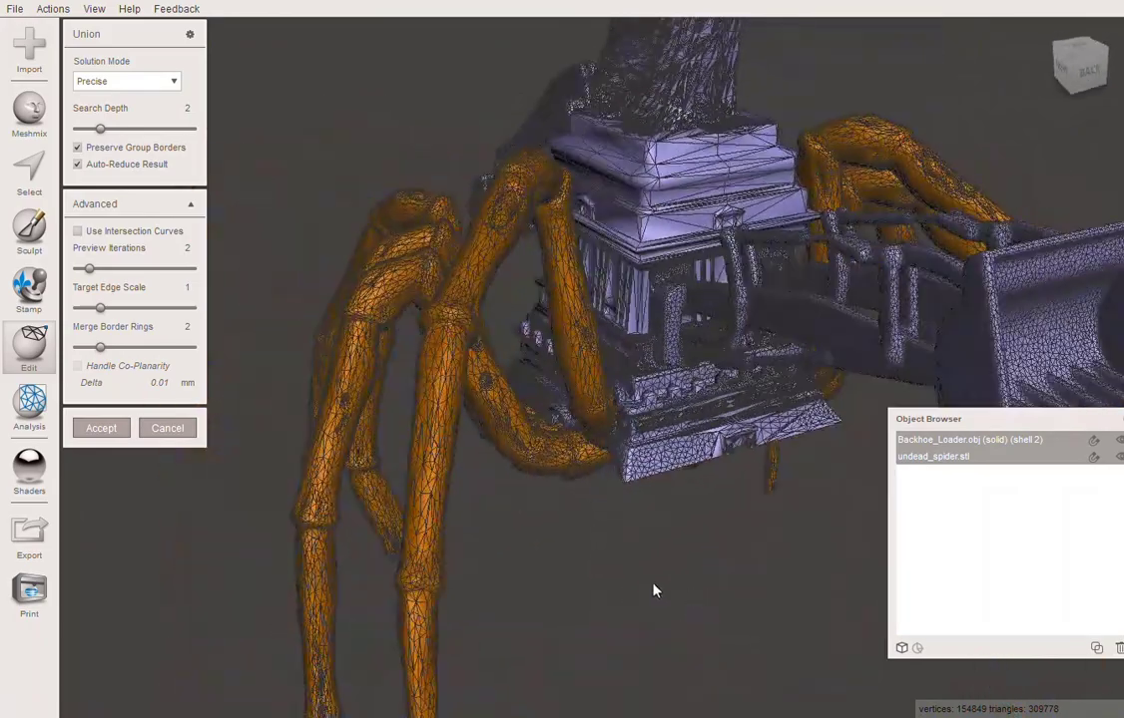
pyautogui.click(127, 439)
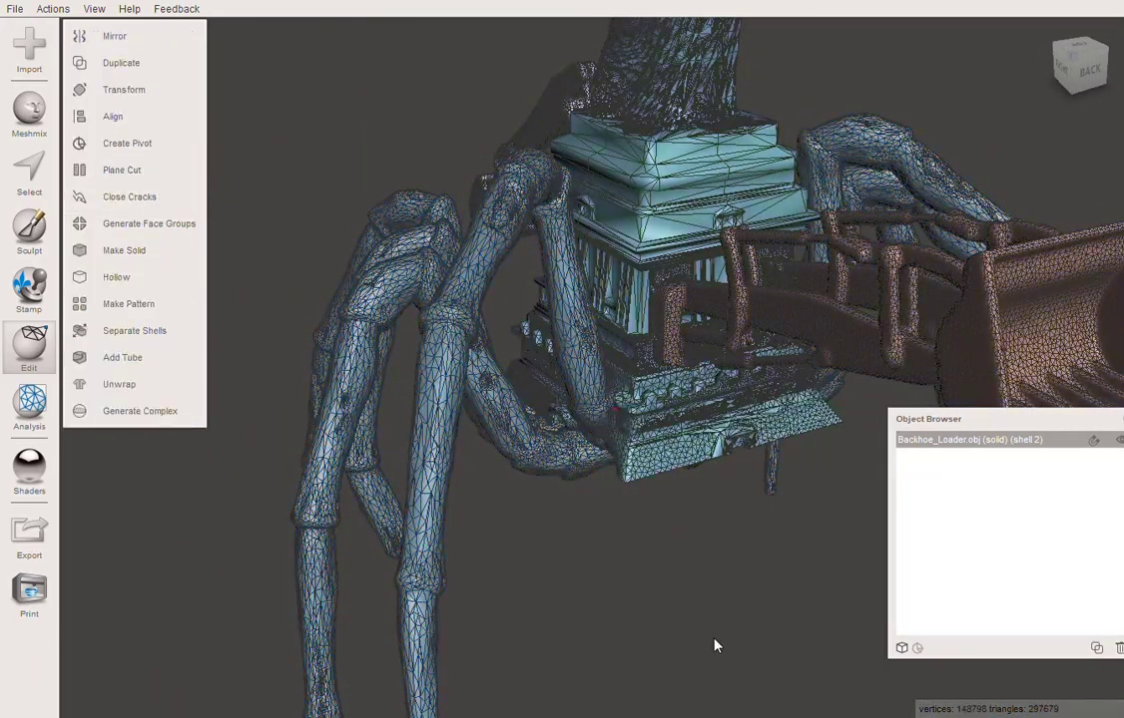
# Run the Inspector on the merged model and auto-repair all defects with Flat Fill.
pyautogui.moveTo(791, 586); pyautogui.dragTo(767, 489, button='right')
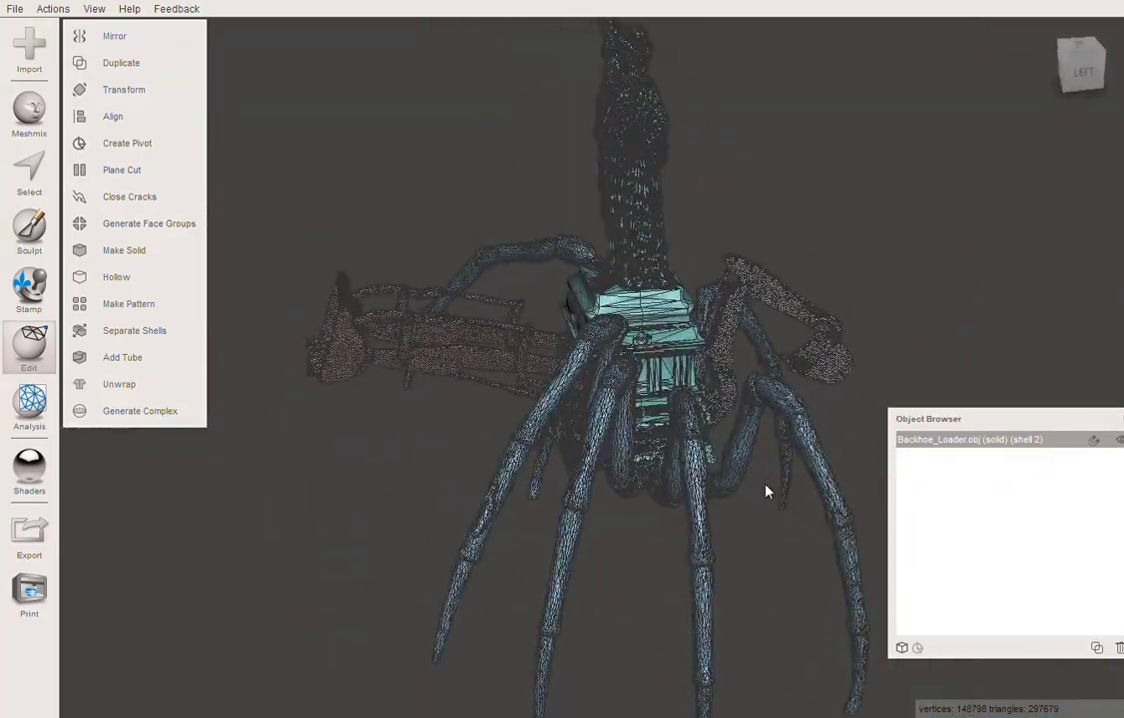
pyautogui.click(29, 404)
pyautogui.click(121, 36)
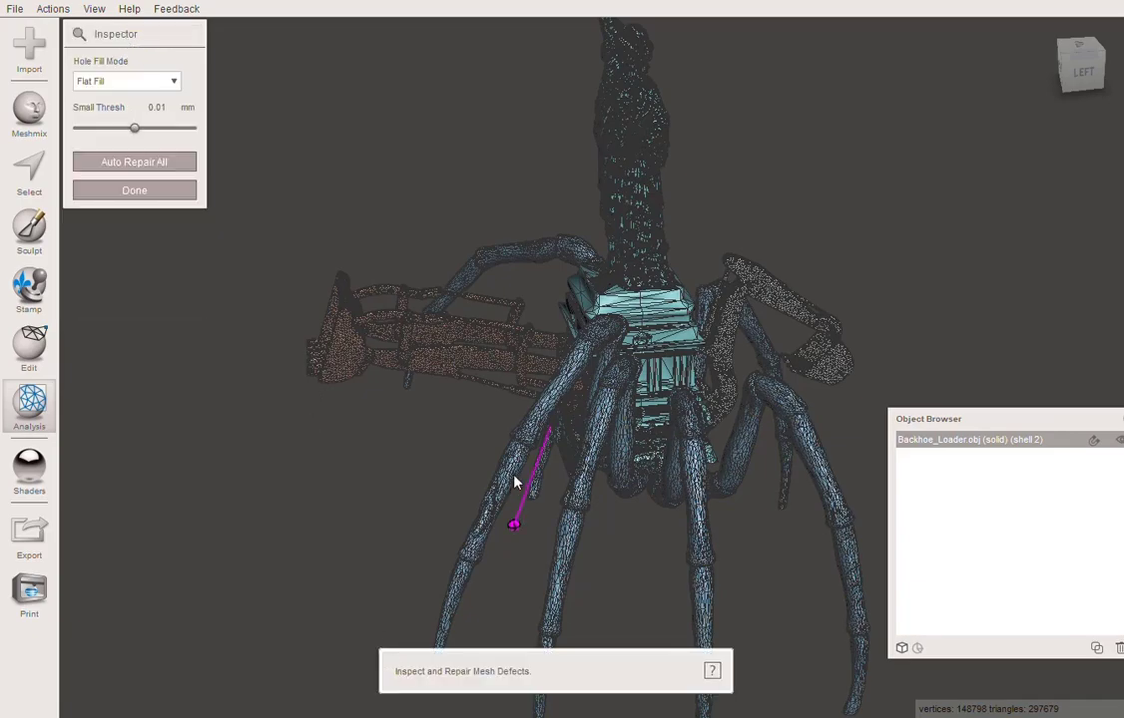
pyautogui.click(142, 164)
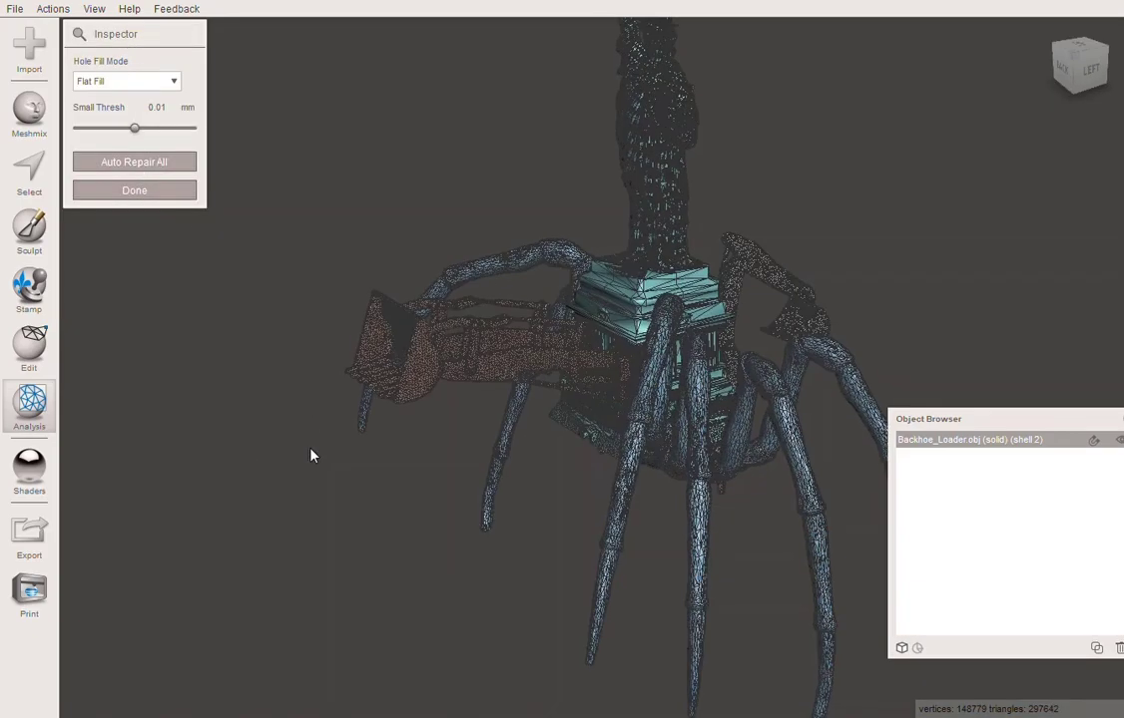